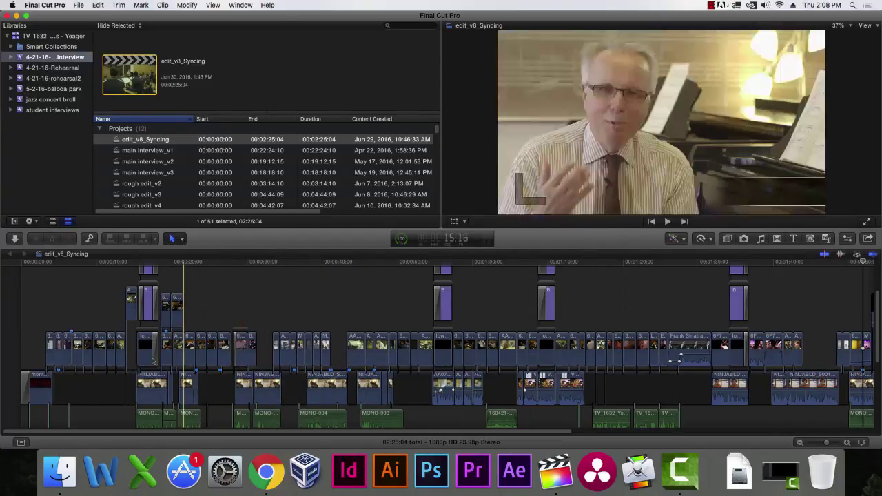
scroll(302, 316, down, 5)
scroll(301, 315, up, 5)
scroll(300, 314, down, 6)
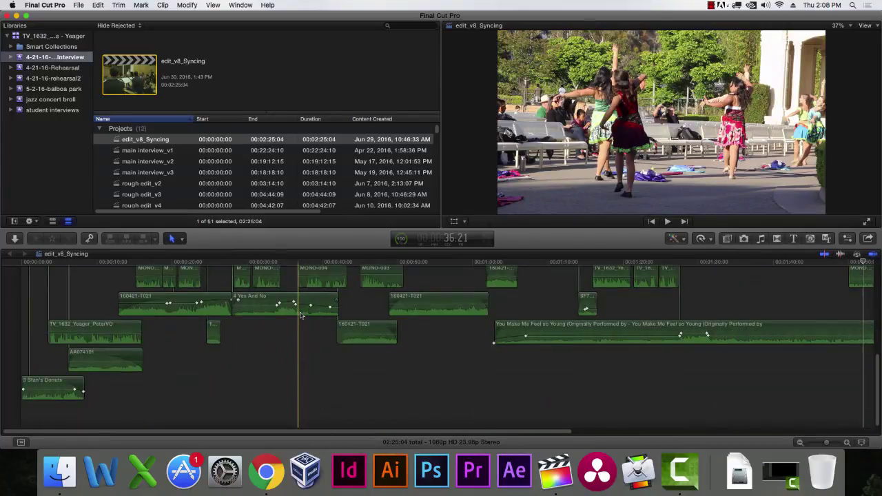
scroll(301, 314, up, 6)
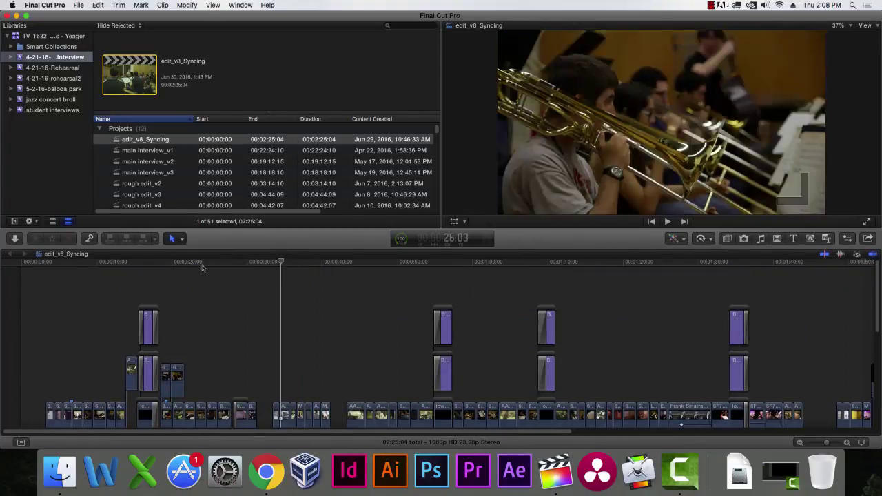
scroll(266, 290, down, 5)
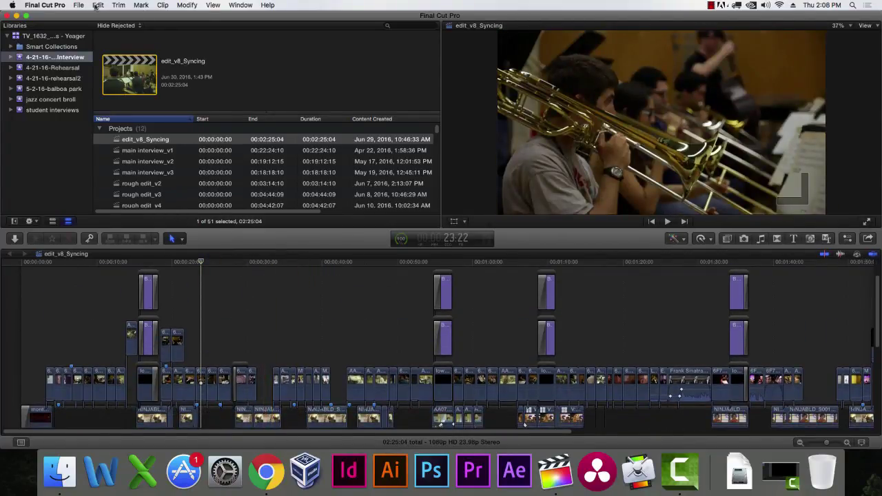
Step: Start an XML export of edit_v8_Syncing and browse the tvpro drive through Editing and Projects to the TV_1632 project's FCPX Library folder
click(79, 5)
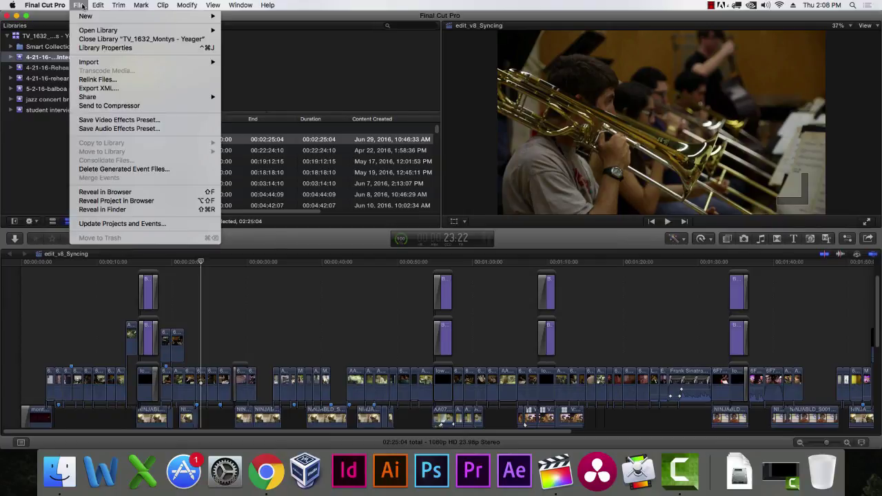
click(104, 88)
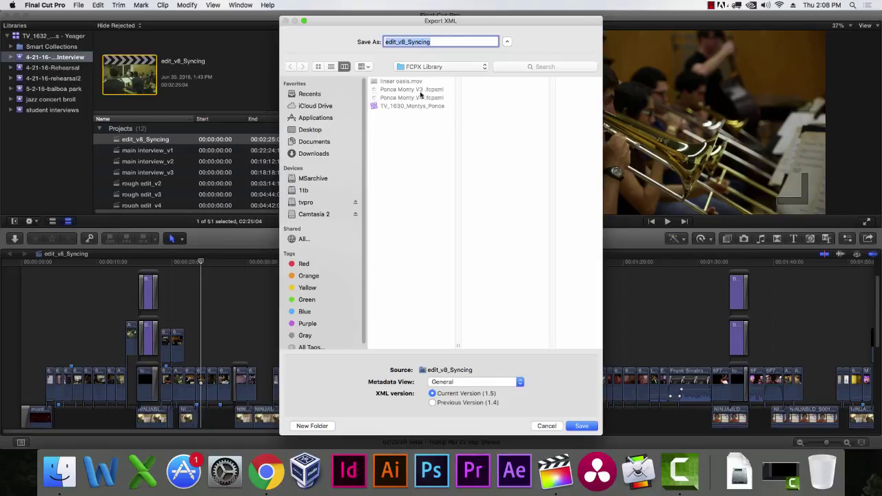
click(459, 67)
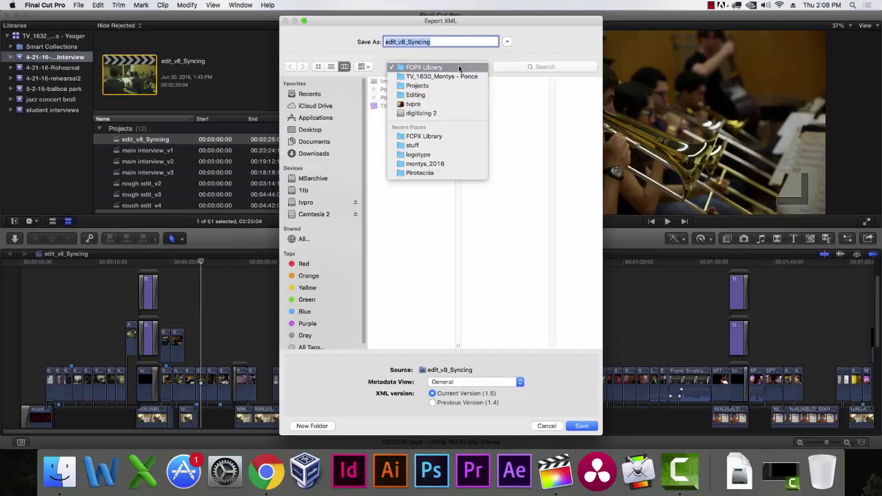
click(459, 65)
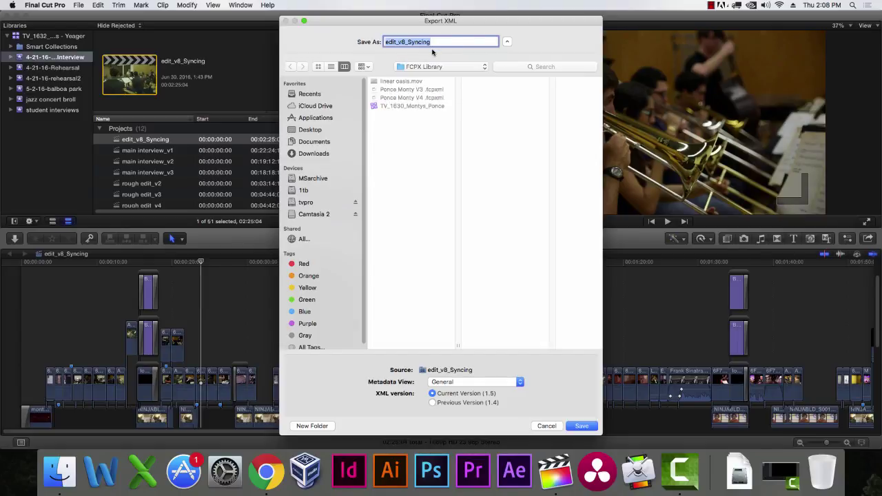
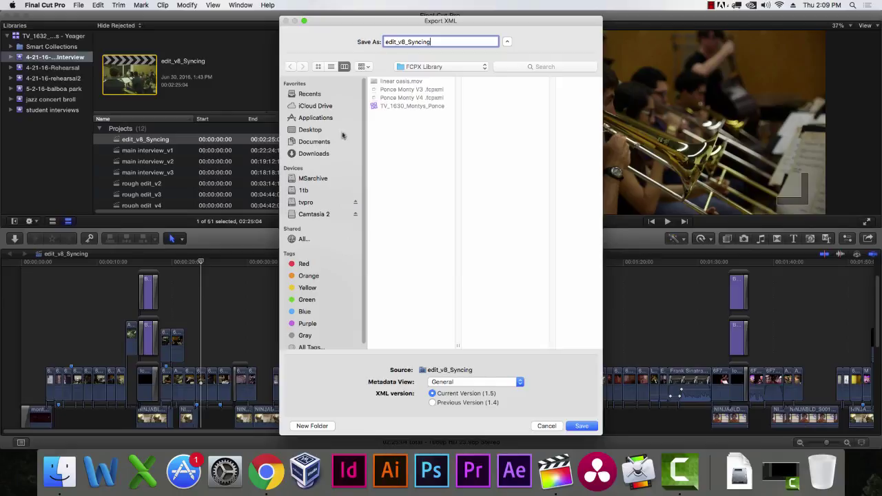
click(308, 203)
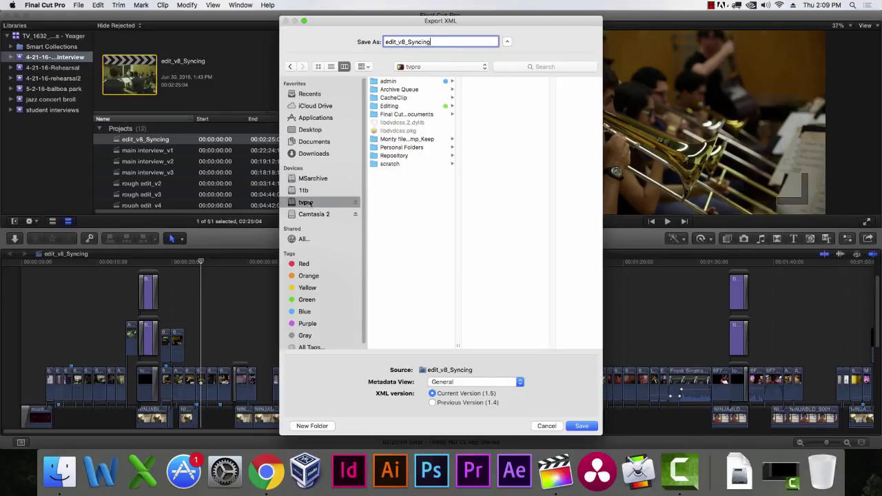
click(406, 114)
click(401, 106)
click(485, 105)
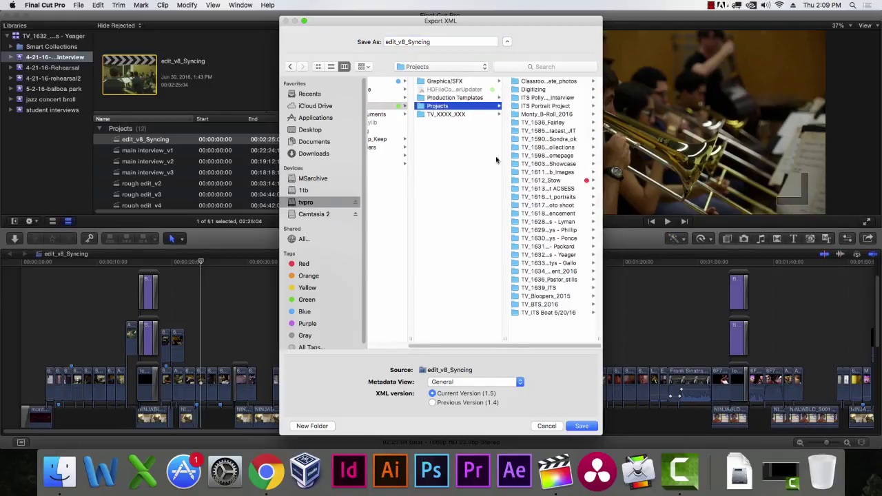
click(563, 256)
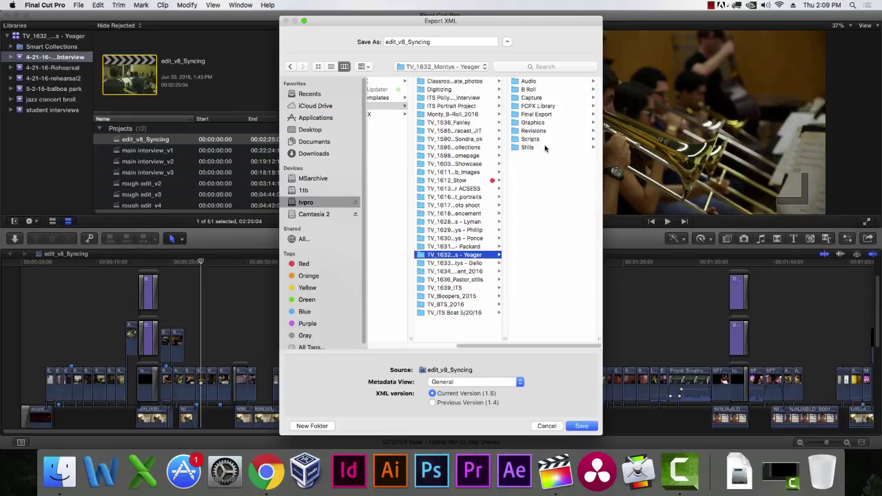
click(535, 107)
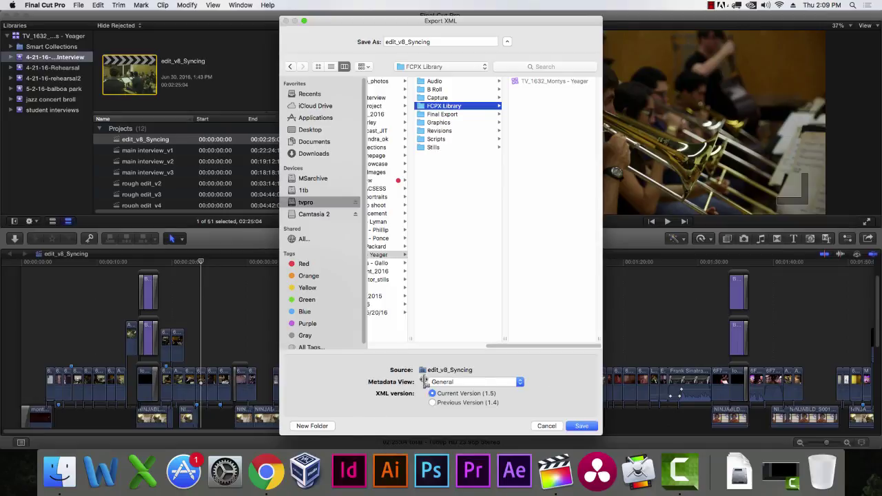
Step: Create a folder named XMLs inside the TV_1632 project folder and save the edit_v8_Syncing XML in it
click(439, 233)
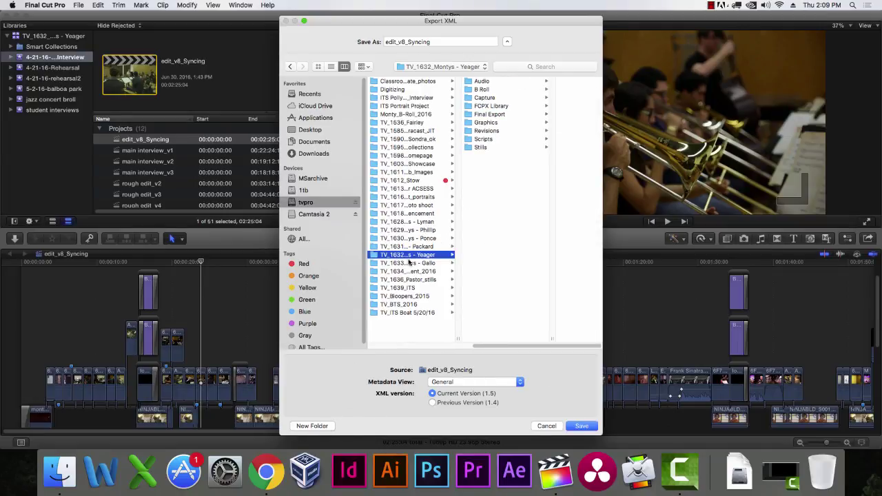
click(316, 428)
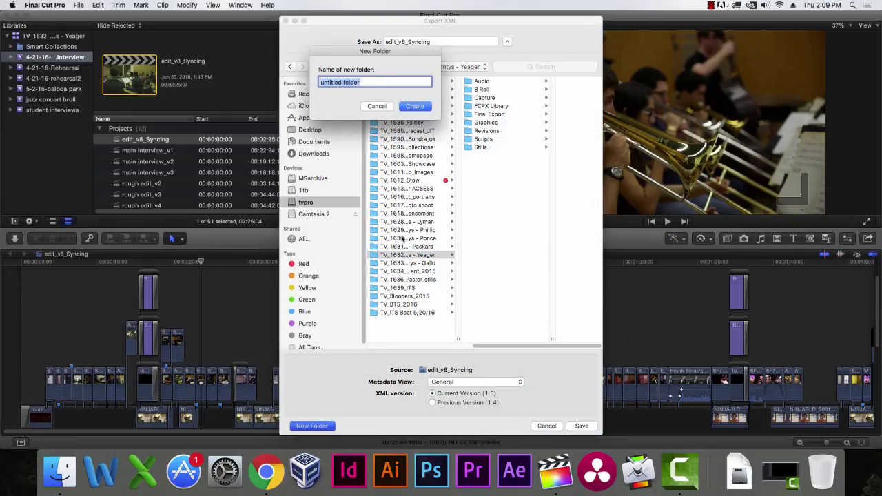
text(XMLs)
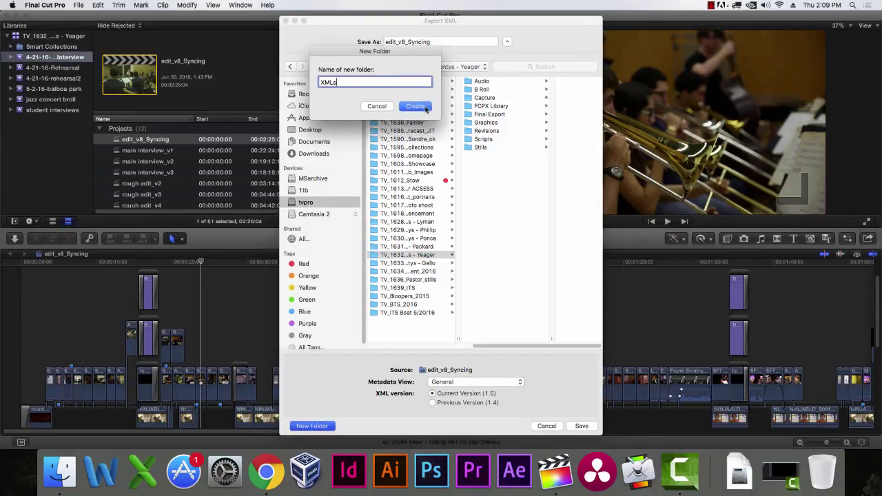
click(415, 107)
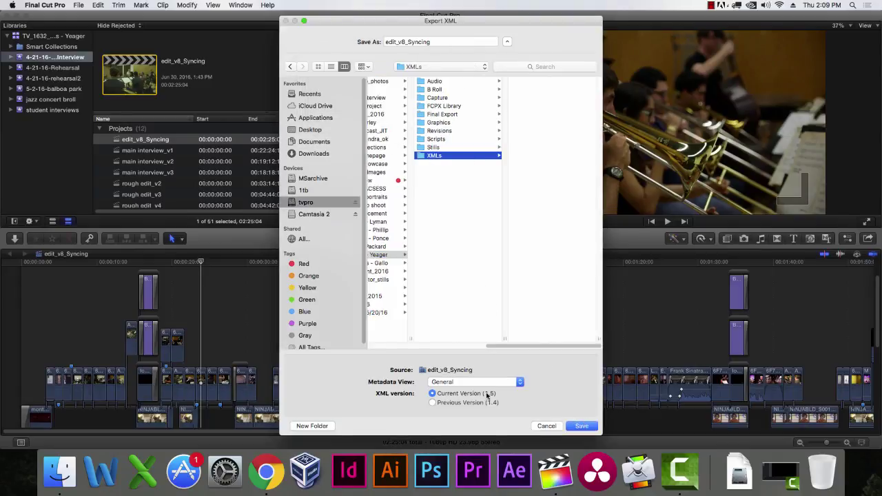
click(581, 426)
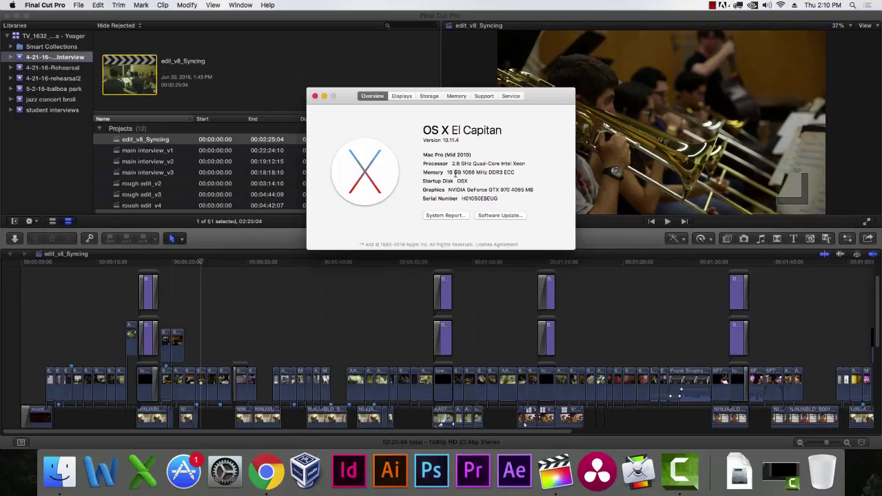
Step: Close the system information window, then switch to DaVinci Resolve and accept resetting its UI settings
click(315, 95)
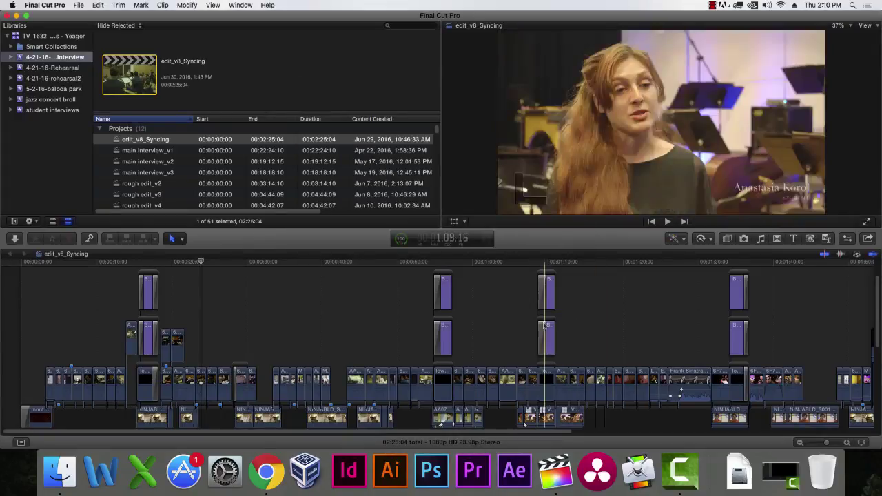
click(595, 481)
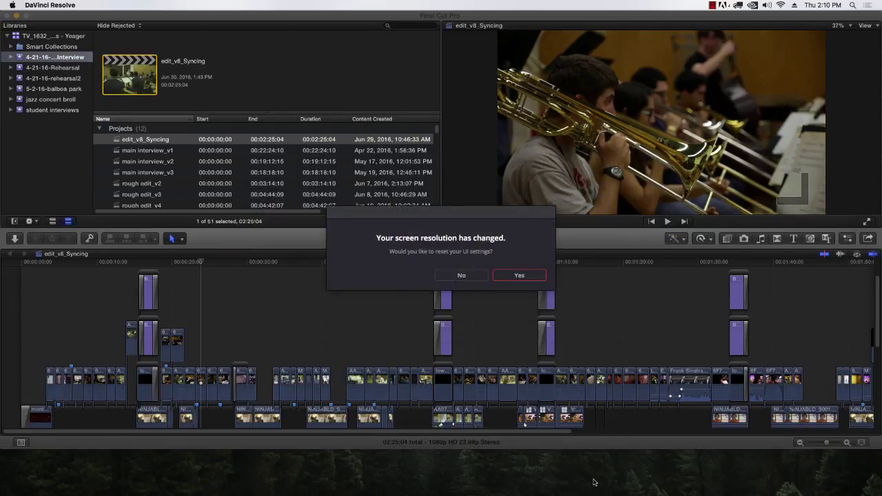
click(514, 276)
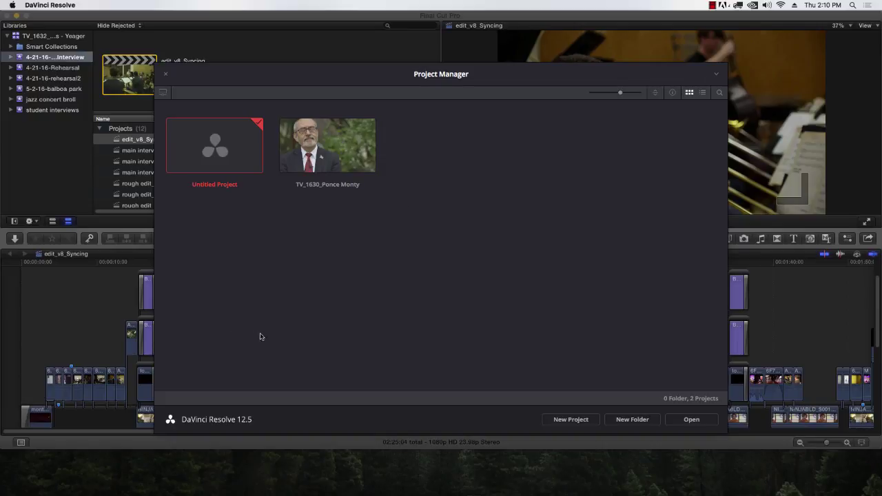
right_click(230, 159)
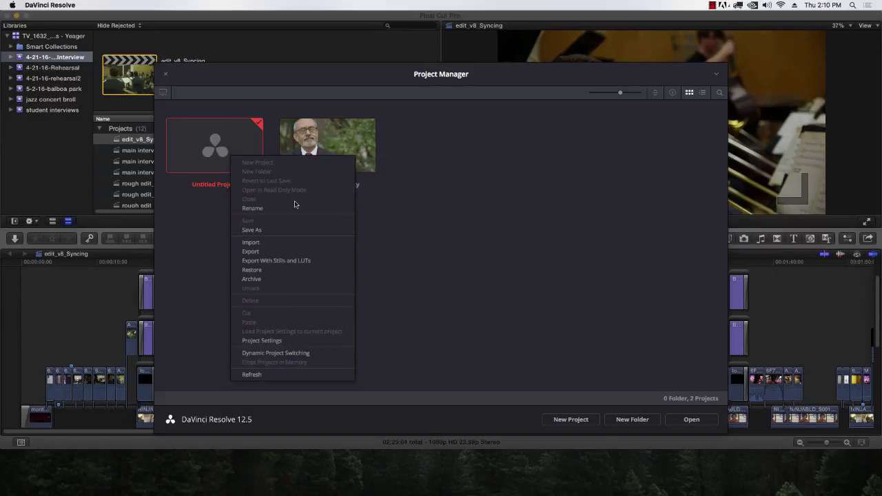
key(Escape)
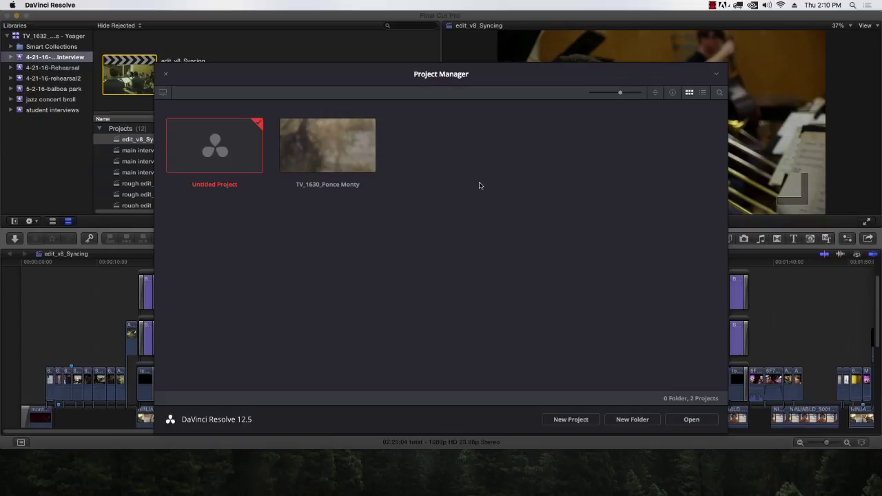
right_click(350, 146)
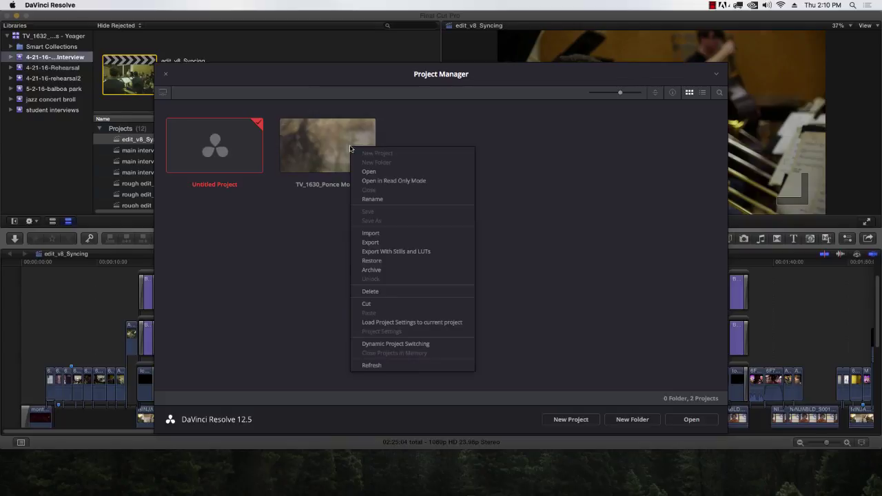
click(402, 245)
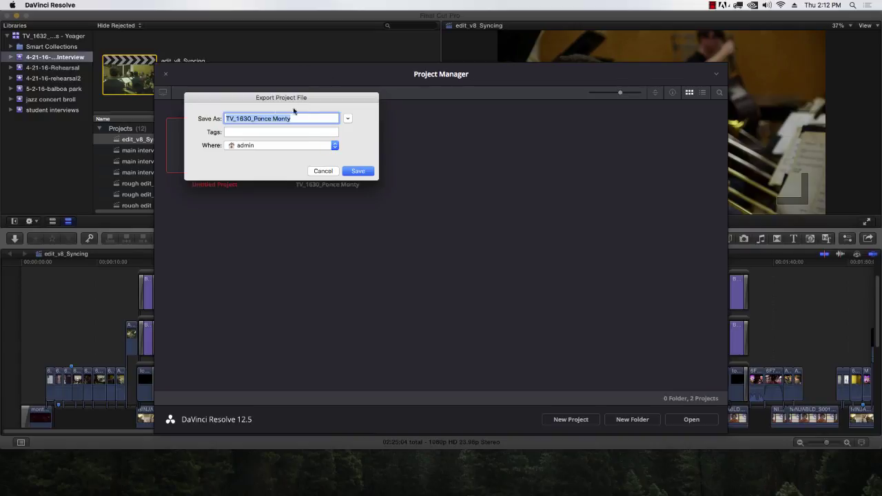
click(323, 172)
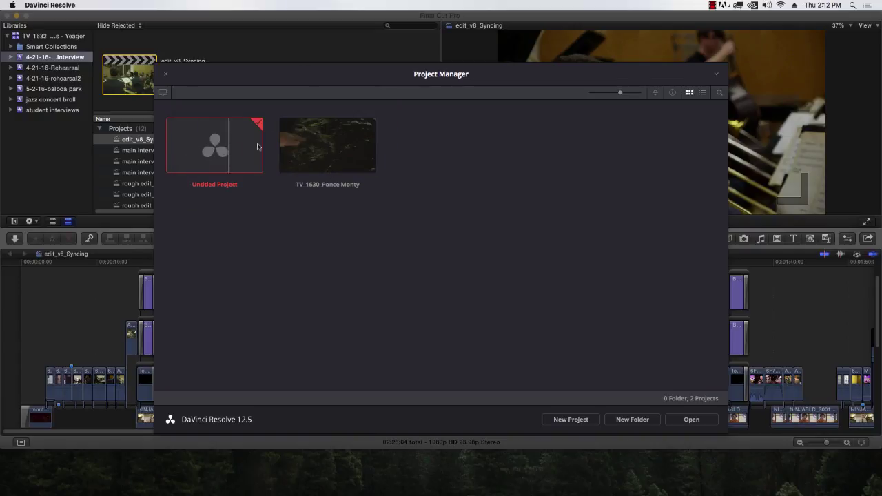
Step: Set the timeline frame rate of the Untitled Project to 23.976 frames per second in its project settings
right_click(230, 142)
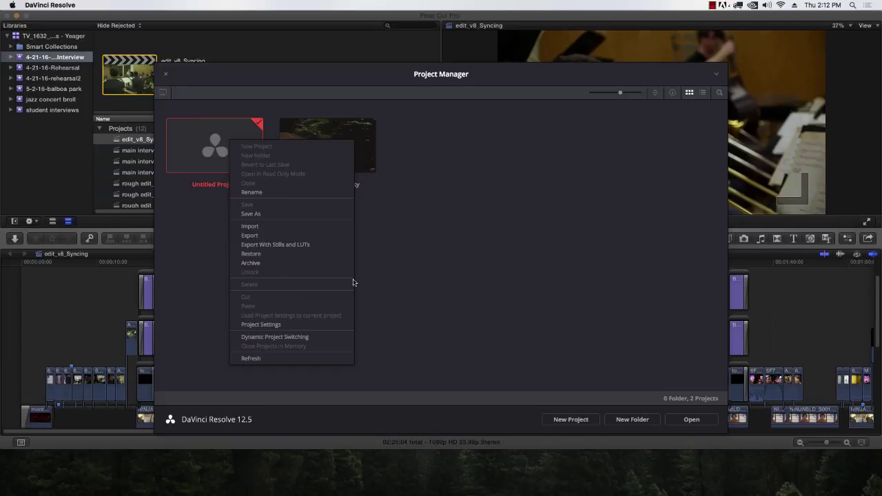
click(306, 331)
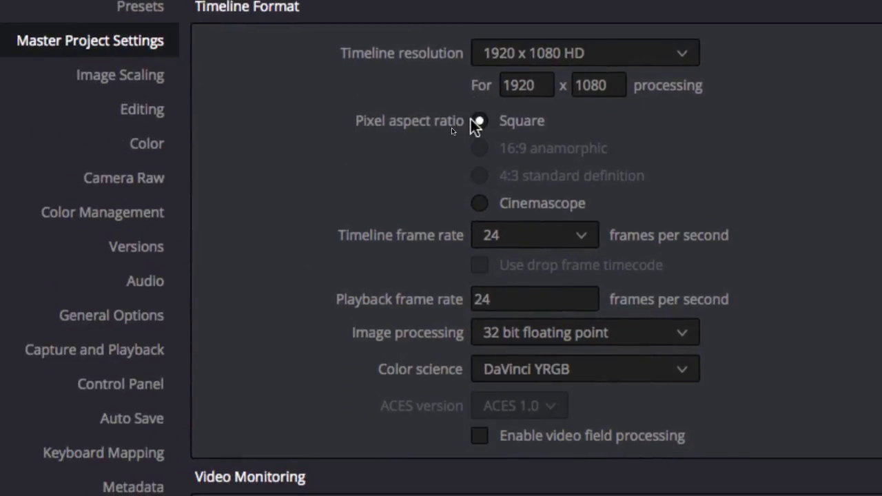
click(577, 239)
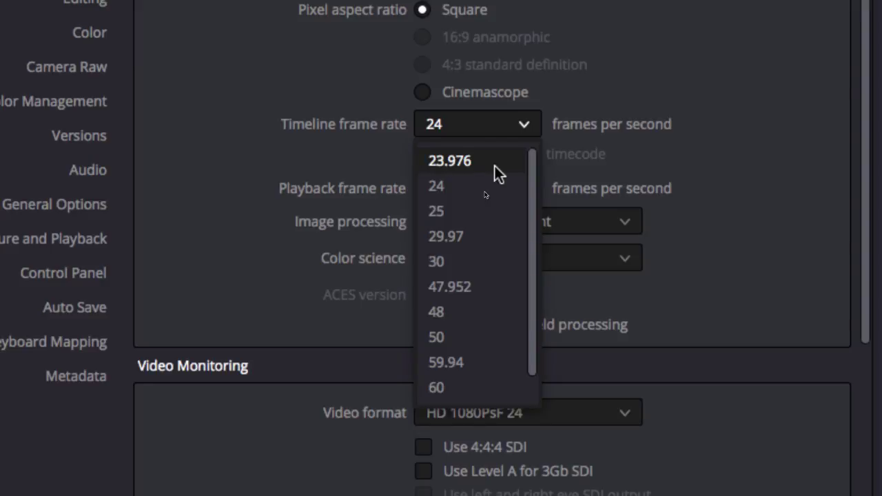
click(495, 166)
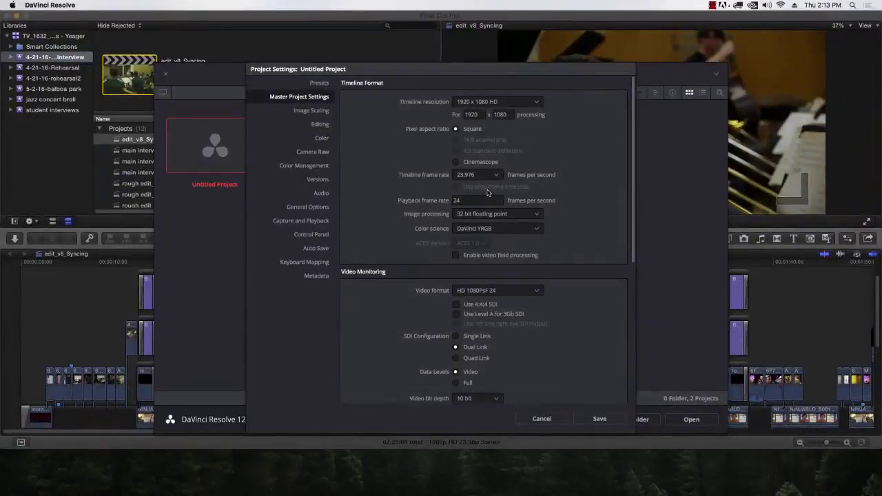
Step: Review the Editing settings and the General Options down to the working folders, and save the project settings
click(320, 125)
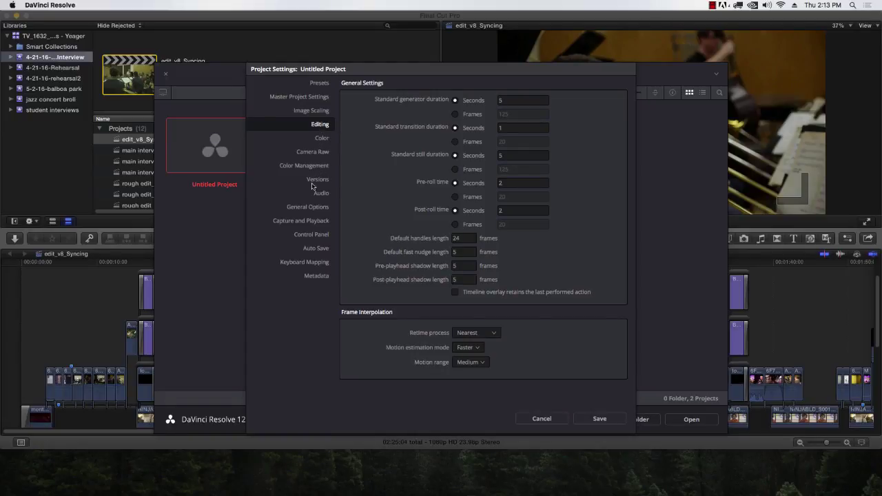
click(313, 207)
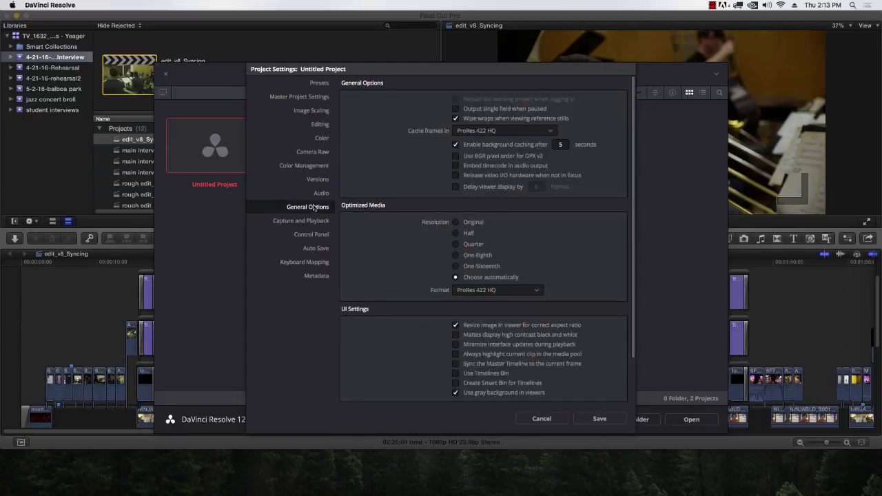
drag(632, 230, 631, 299)
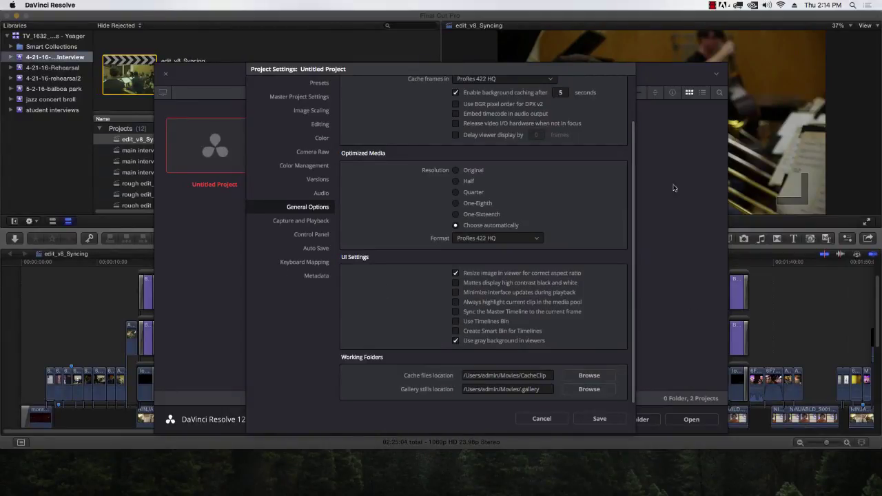
click(609, 419)
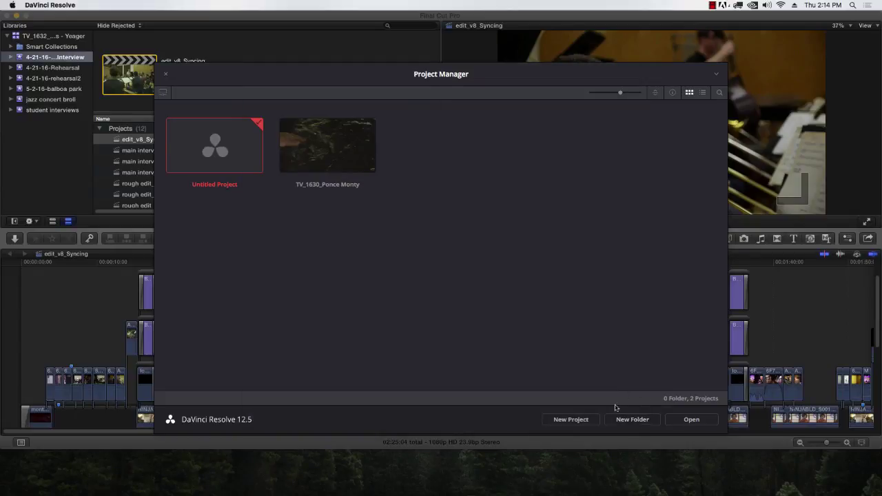
Step: Open the Untitled Project and save it as a new project named demo project
double_click(216, 143)
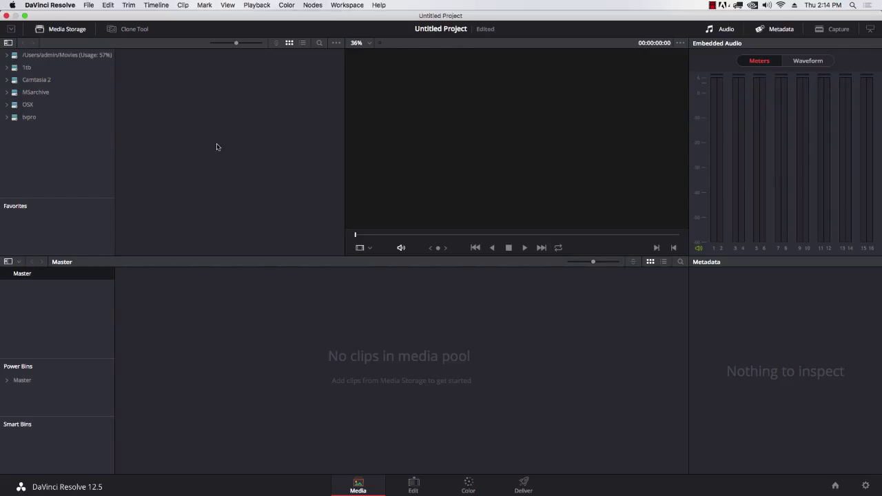
click(89, 5)
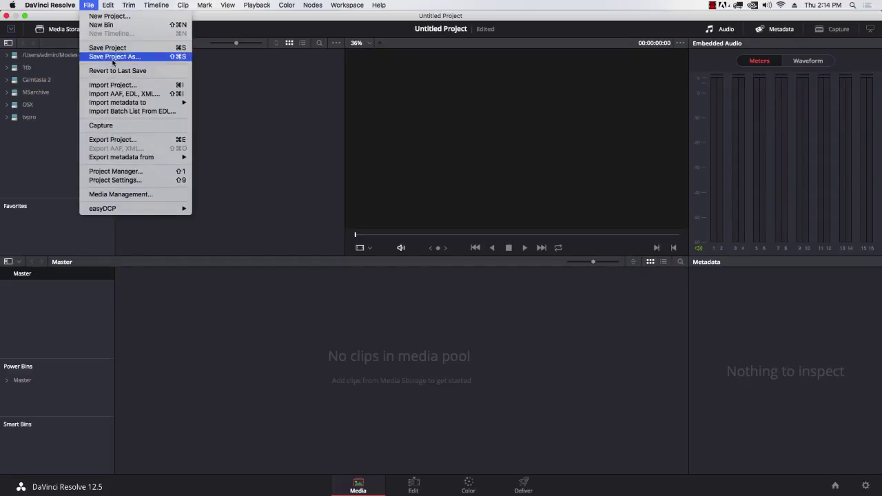
click(113, 58)
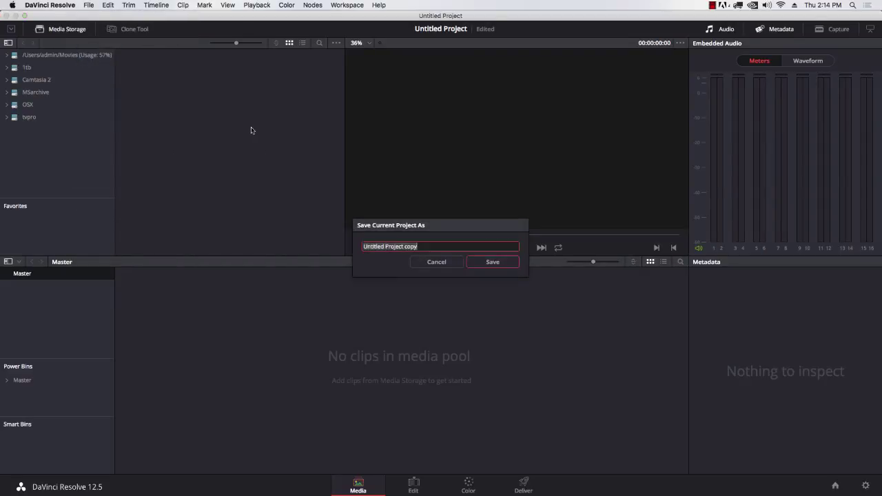
text(demo oproje)
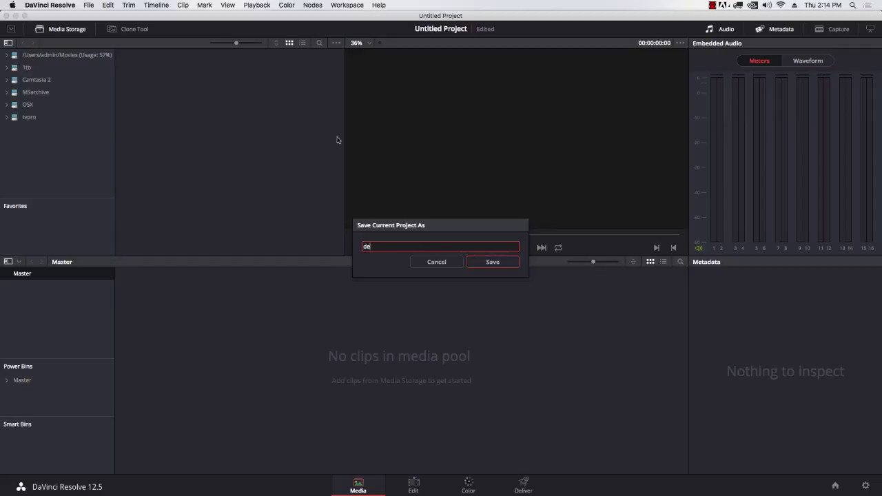
key(BackSpace)
key(BackSpace)
key(BackSpace)
key(BackSpace)
key(BackSpace)
key(BackSpace)
text(project)
click(487, 266)
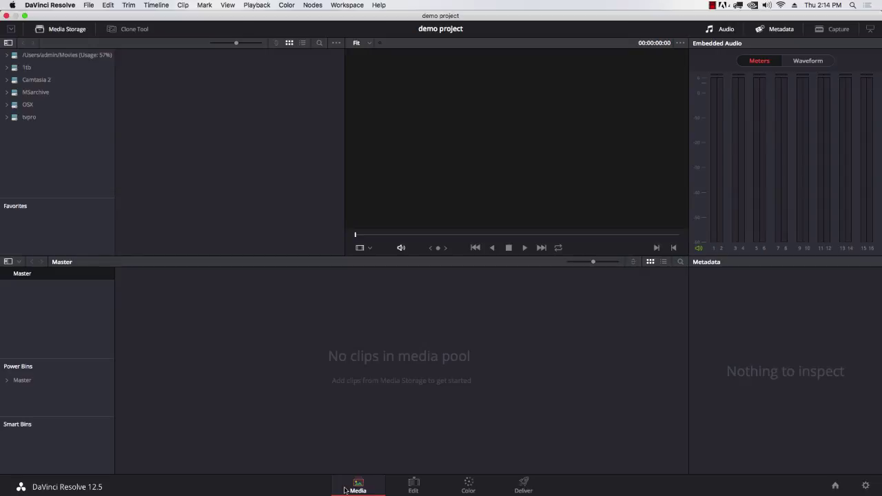
Step: Look through the Edit, Color and Deliver pages, including the render presets, and return to the Media page
click(414, 486)
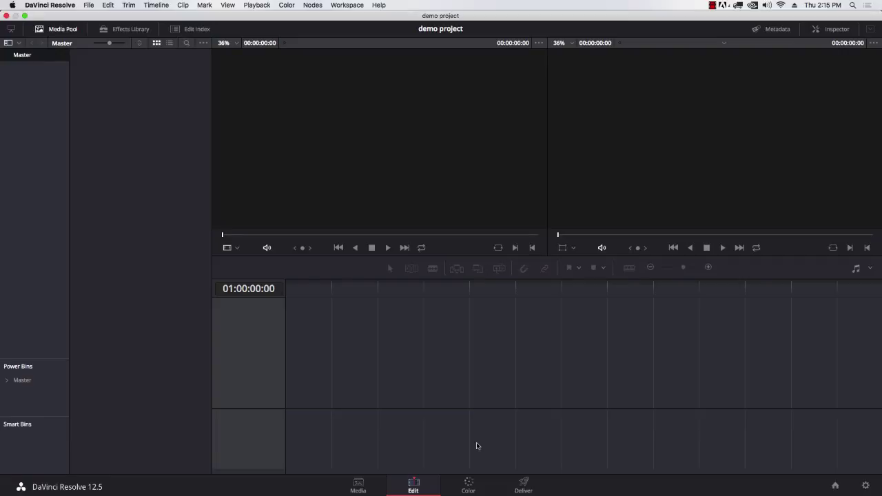
click(468, 490)
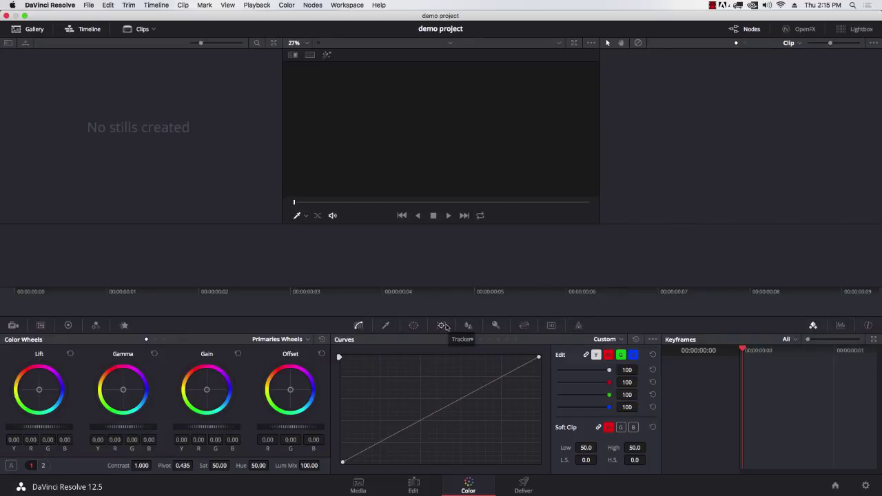
click(523, 486)
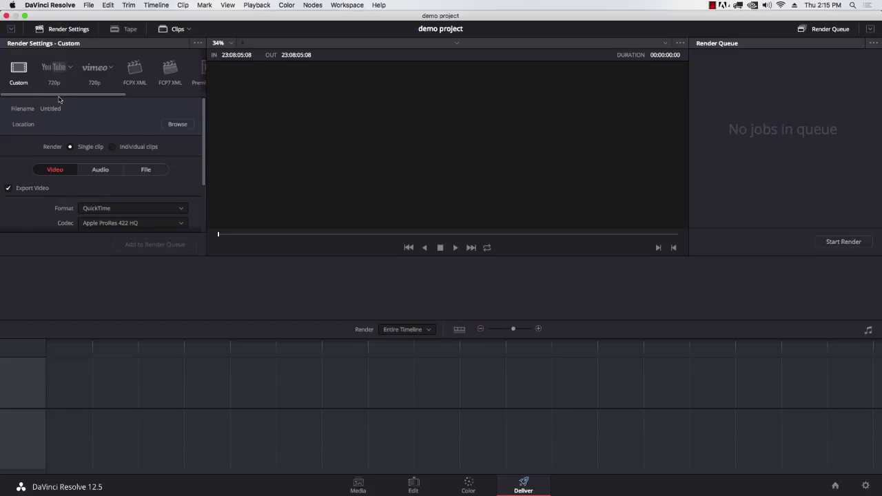
scroll(65, 97, right, 3)
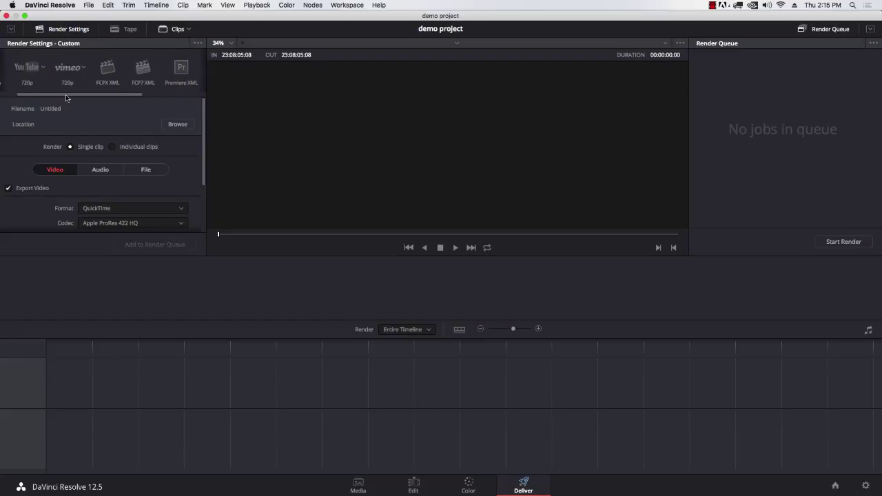
scroll(66, 98, right, 3)
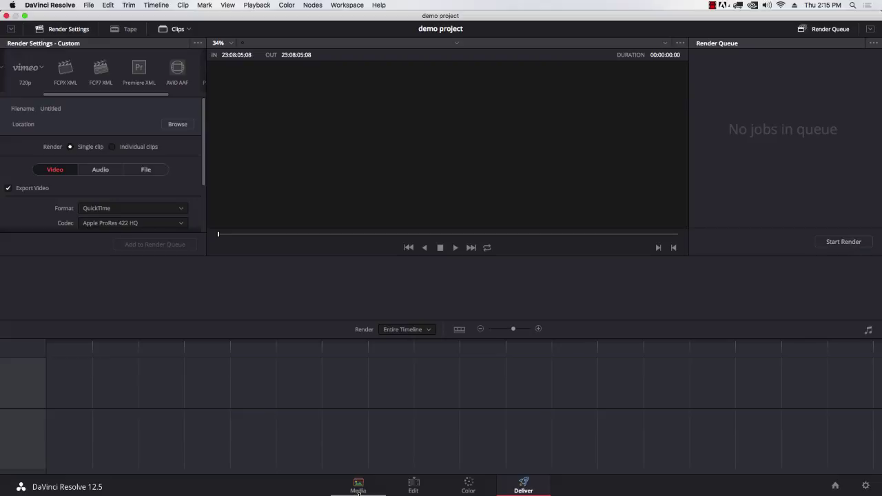
click(358, 485)
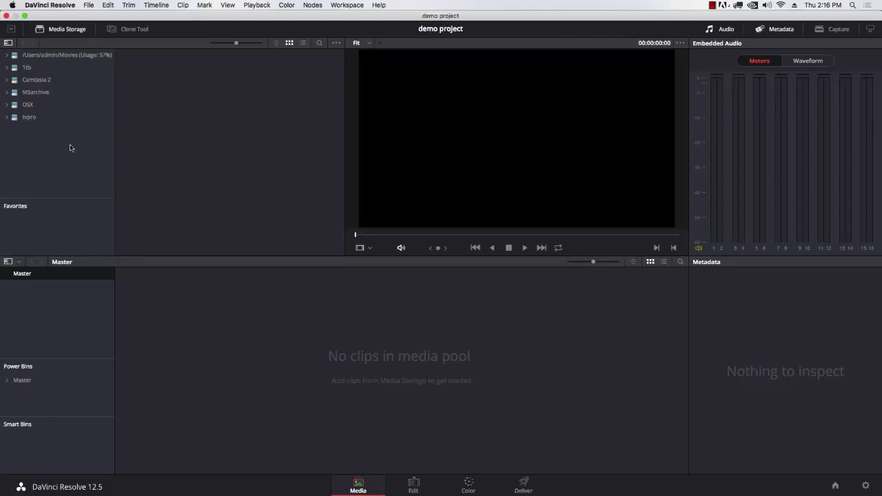
Step: Choose edit_v8_Syncing.fcpxml from the XMLs folder as the timeline file to import
click(89, 6)
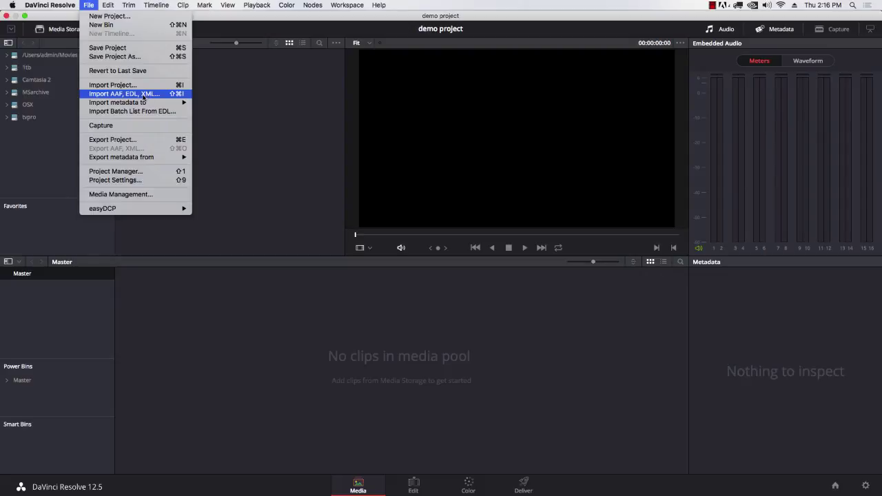
click(144, 95)
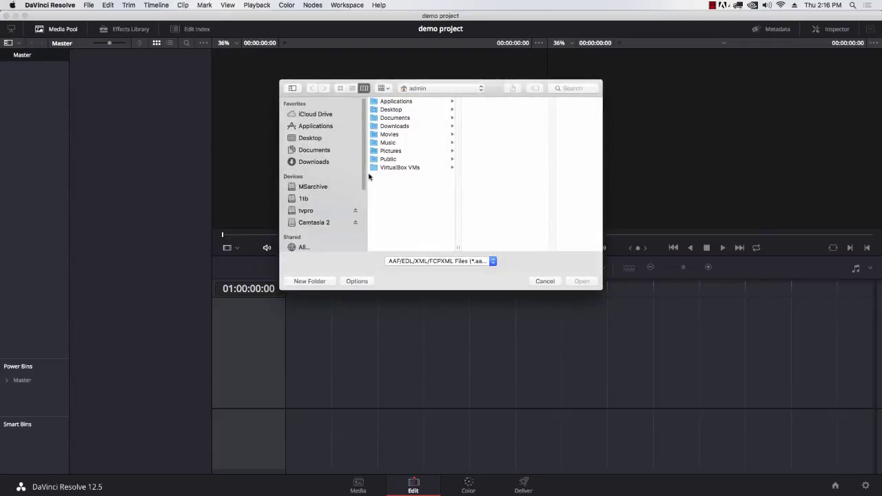
click(452, 89)
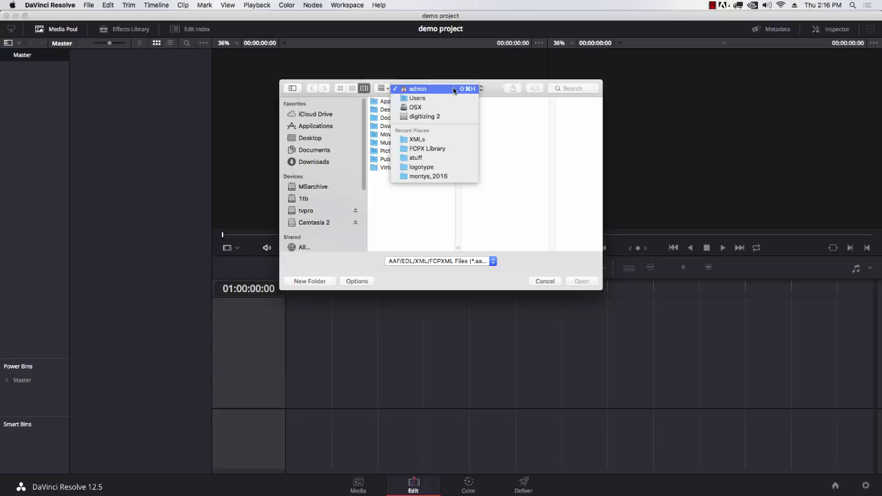
click(450, 140)
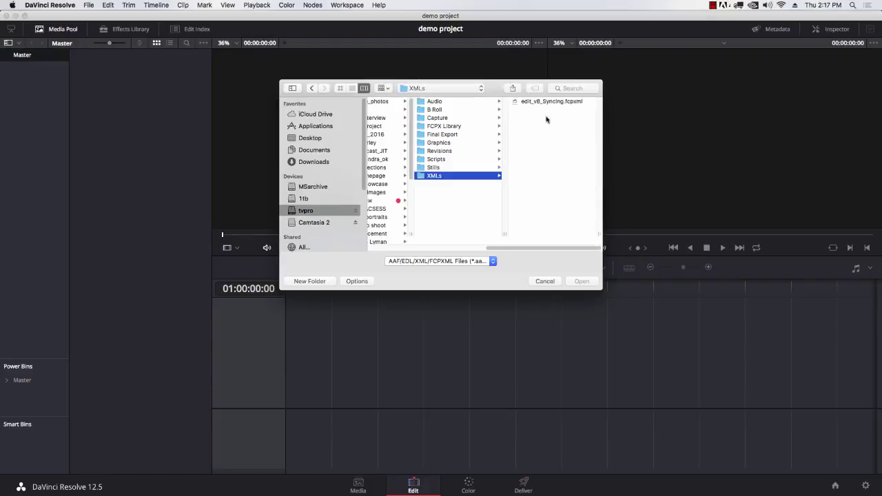
click(545, 102)
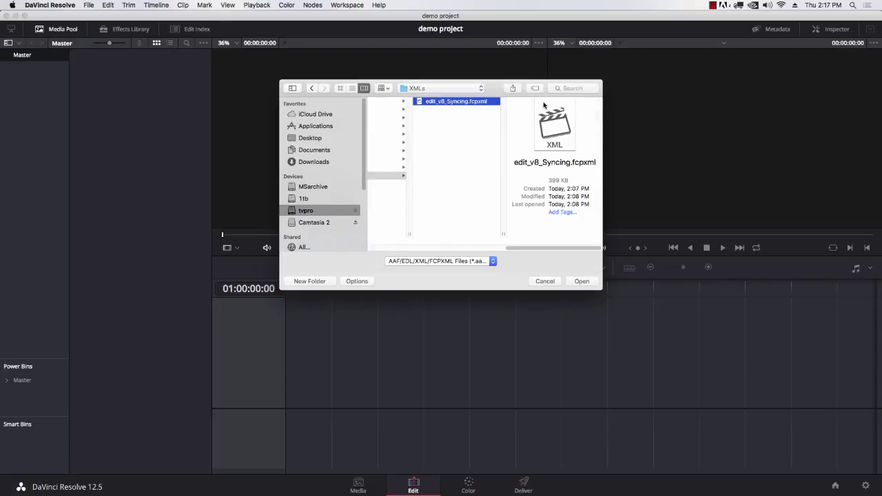
click(585, 281)
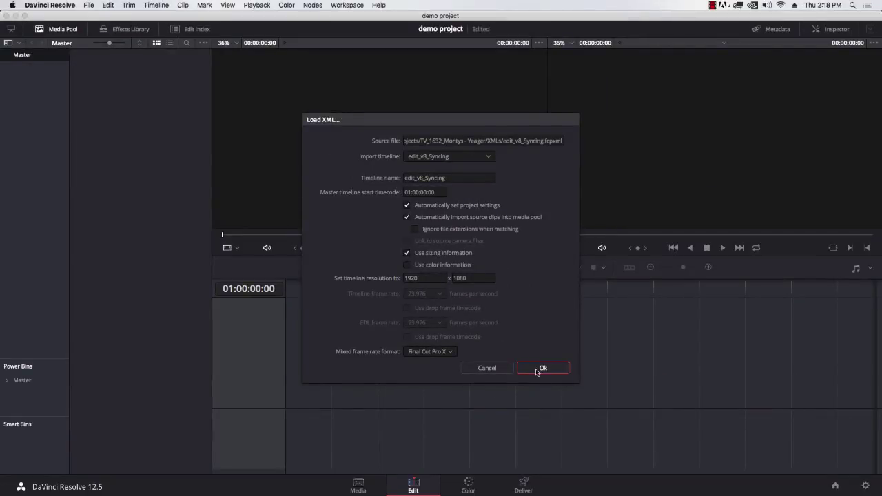
Step: Load the edit_v8_Syncing timeline at 1920 x 1080 with automatic project settings, source clip import and sizing information, and close the import log
click(536, 371)
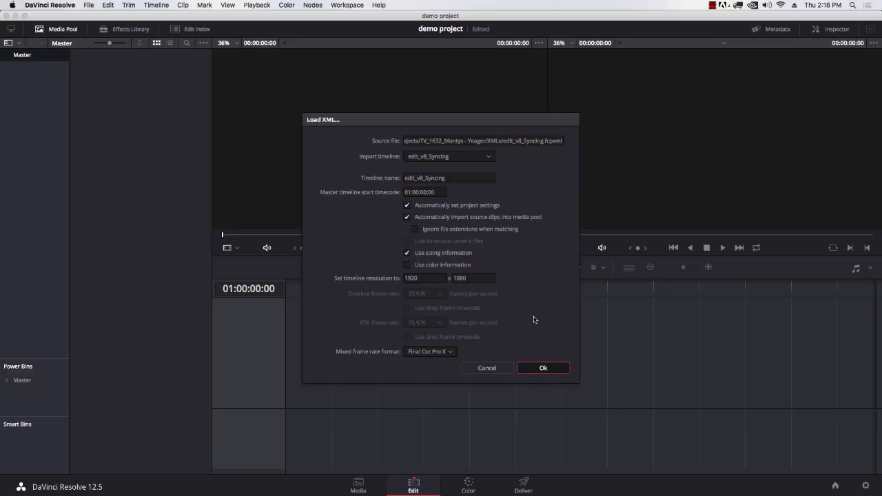
key(Return)
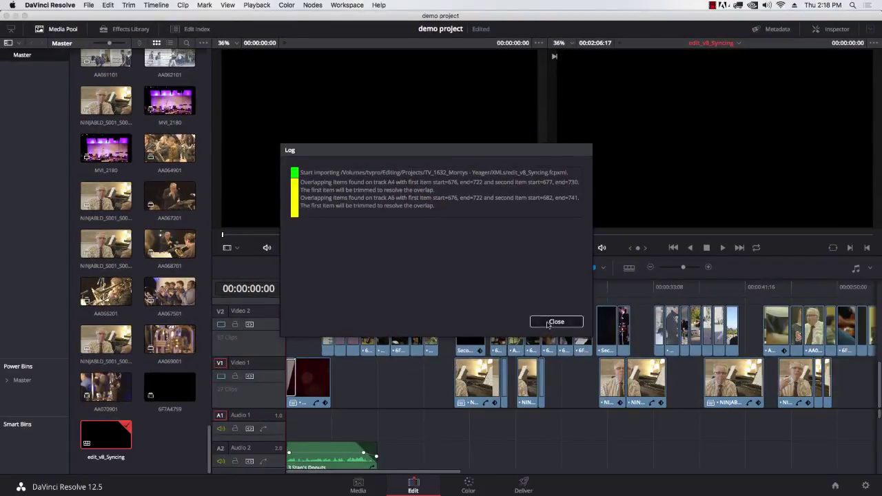
click(555, 322)
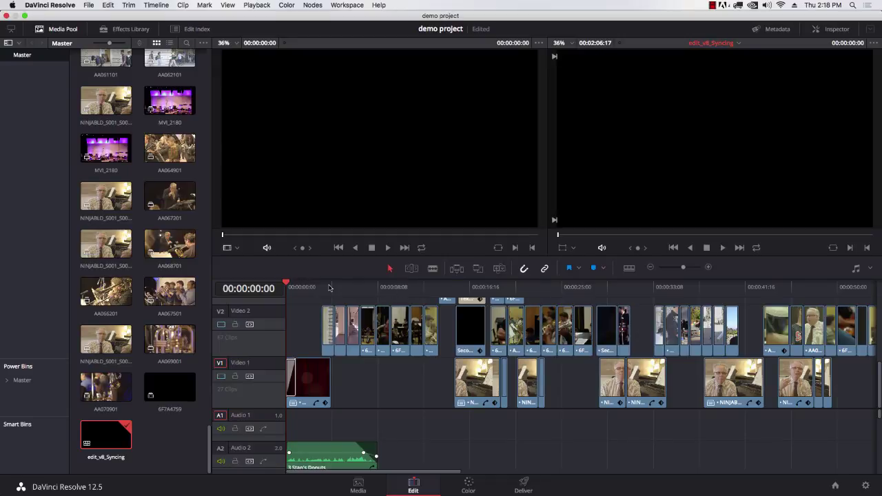
Step: Scrub the opening seconds of the imported timeline and examine the imported clips in the media pool's Master bin
click(350, 286)
click(376, 286)
drag(369, 289, 298, 287)
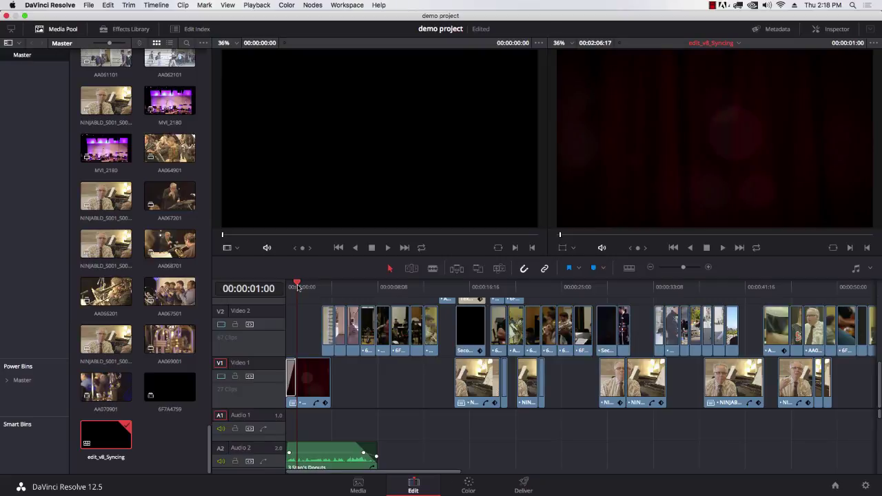
scroll(163, 193, up, 5)
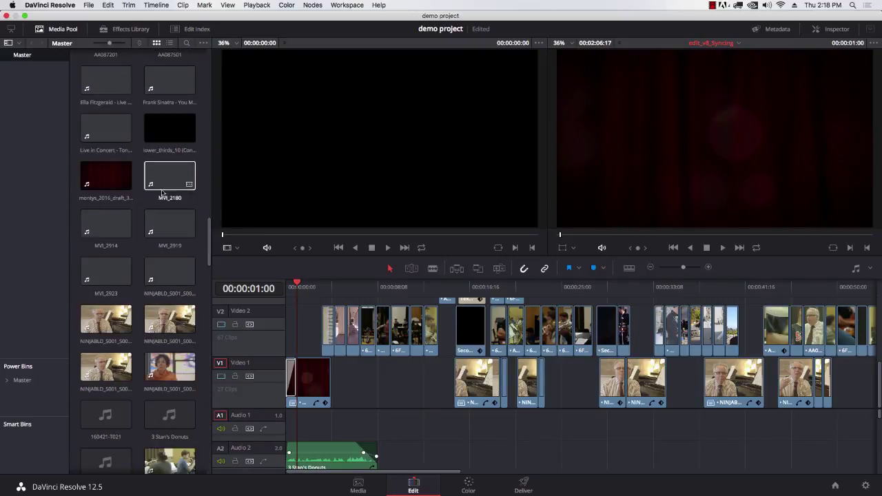
scroll(155, 189, up, 5)
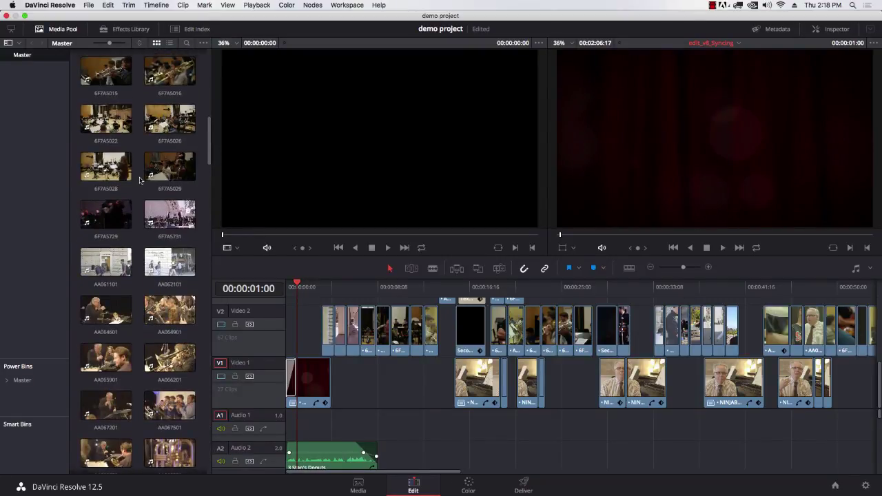
scroll(139, 180, up, 5)
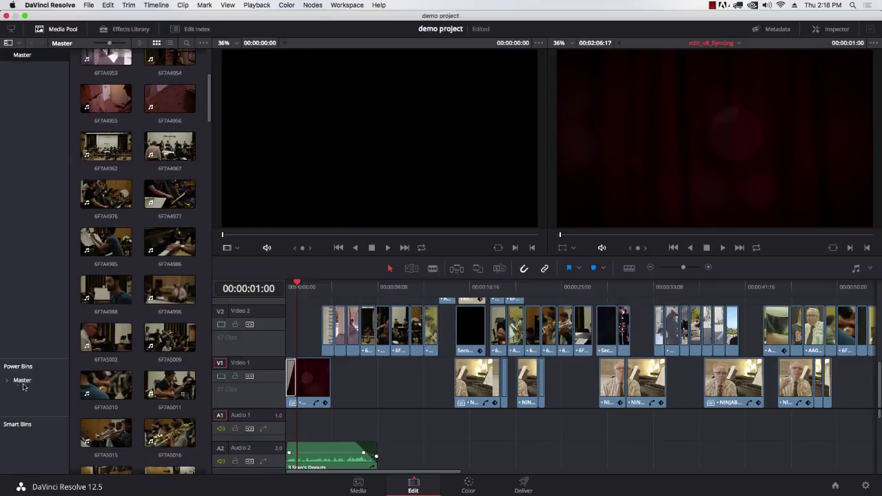
click(160, 207)
scroll(160, 218, up, 1)
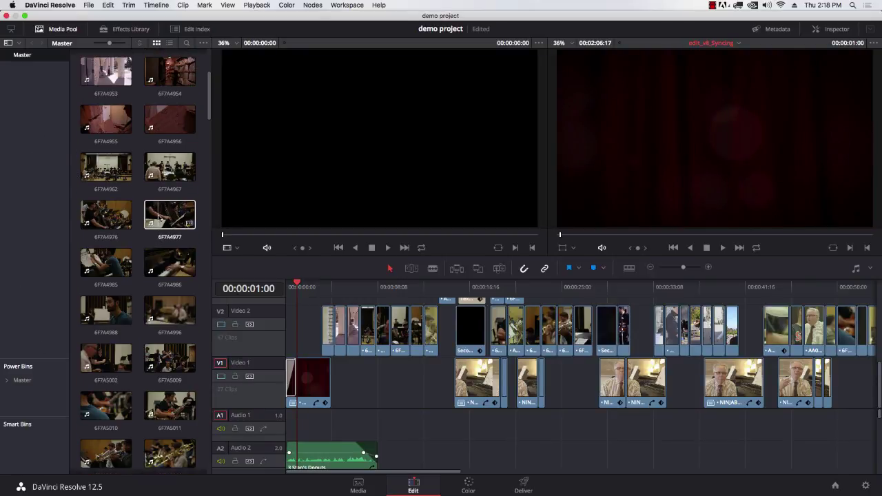
scroll(160, 218, down, 10)
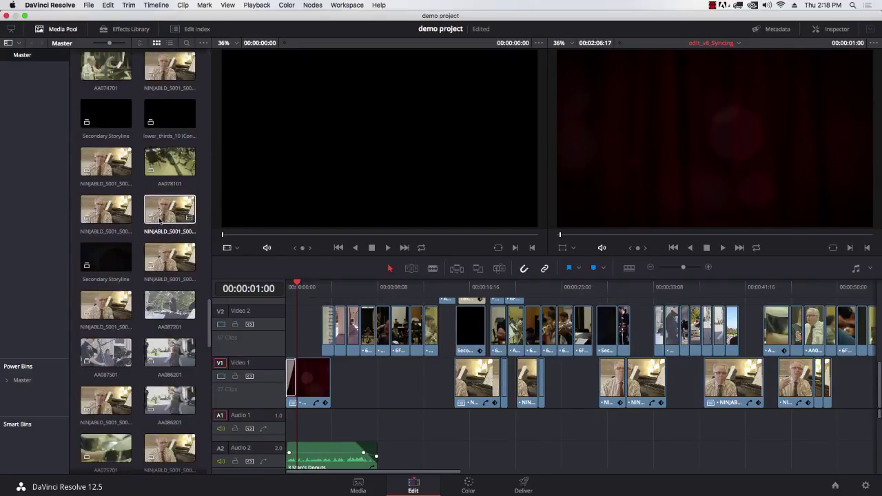
scroll(160, 219, down, 8)
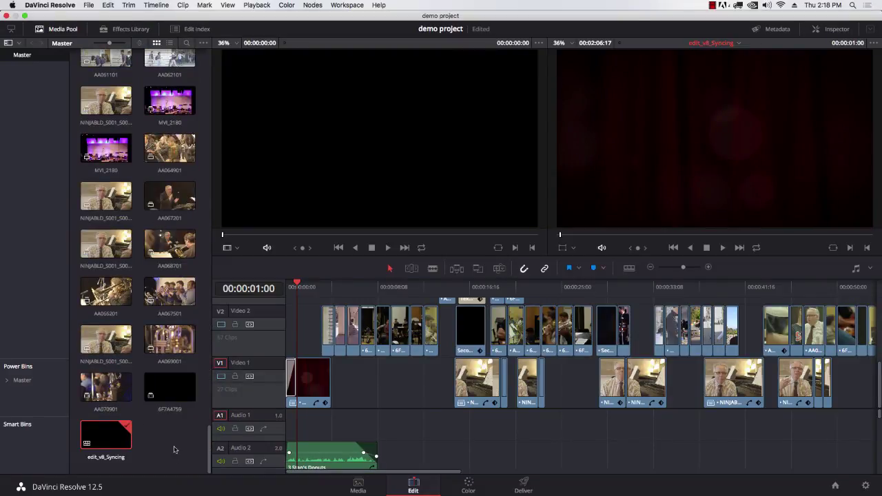
click(146, 241)
Step: Examine the upper video tracks and scrub the timeline from the first lower-third title to 00:00:26:03
scroll(333, 360, up, 2)
scroll(333, 360, up, 3)
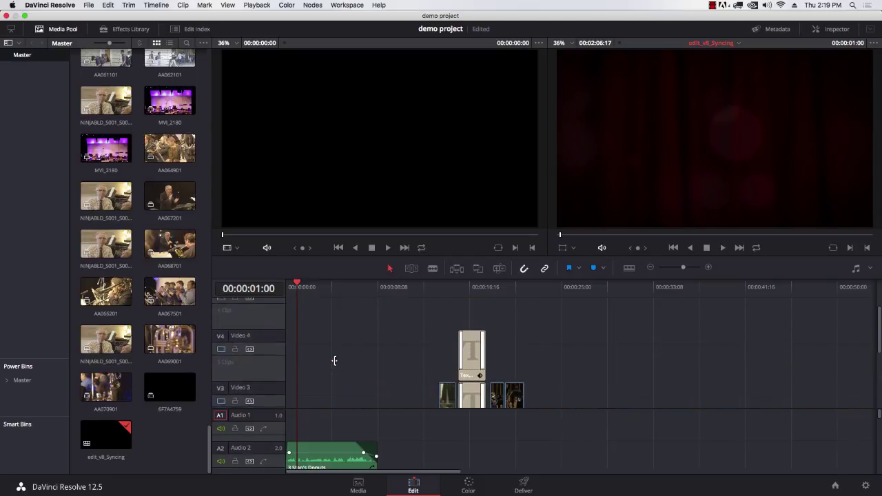
click(471, 286)
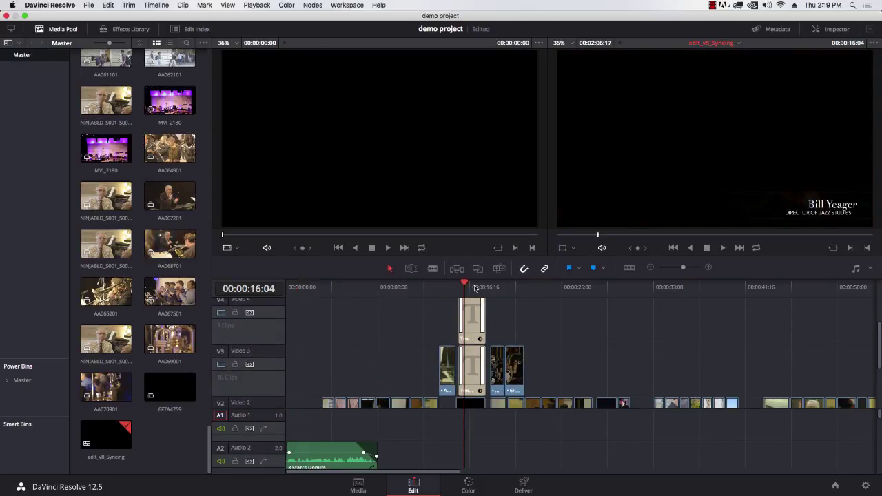
click(487, 286)
drag(487, 285, 545, 287)
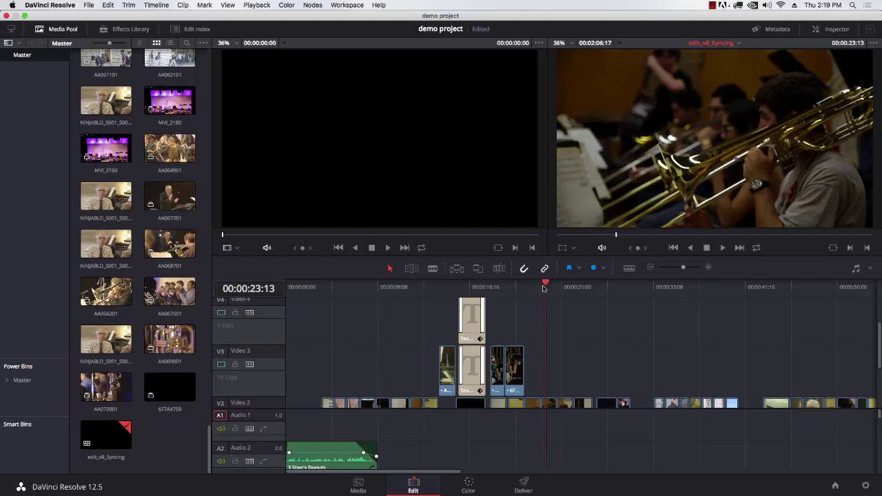
drag(545, 288, 574, 286)
scroll(565, 312, up, 1)
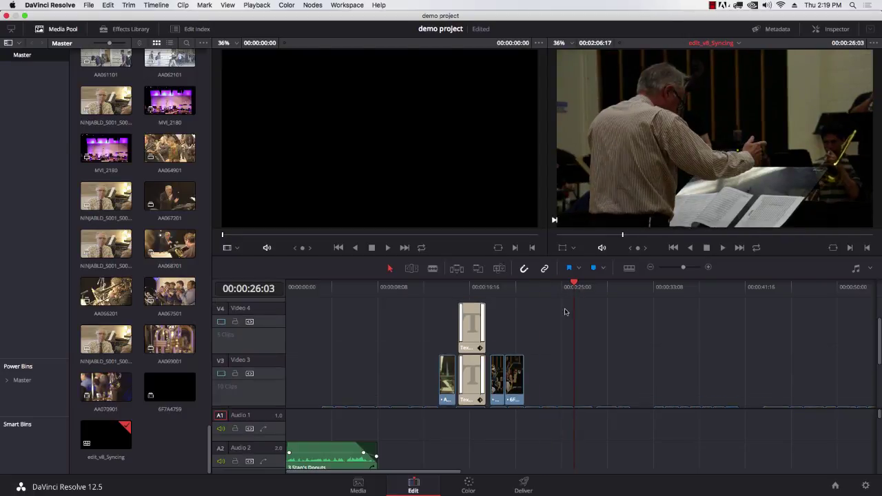
scroll(565, 312, down, 4)
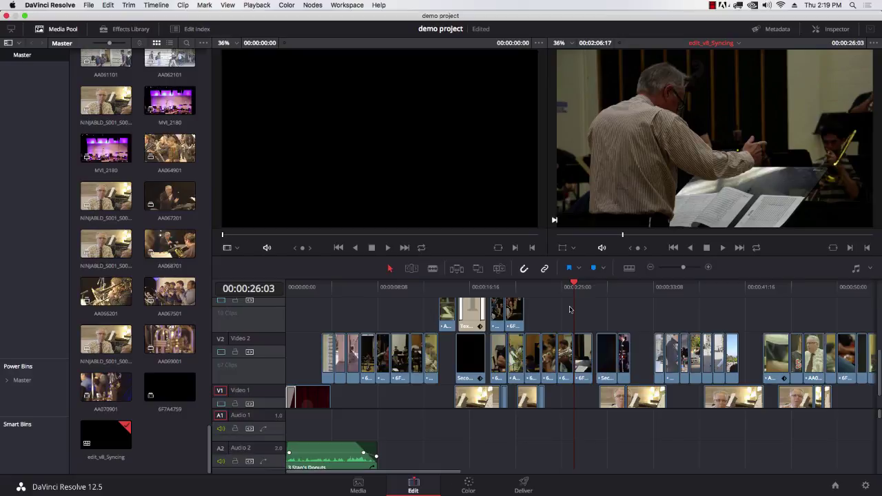
Step: Examine the imported edit at different timeline zoom levels, finishing on a wider span of the sequence
mouse_move(683, 267)
mouse_down()
mouse_move(670, 269)
mouse_move(680, 270)
mouse_up()
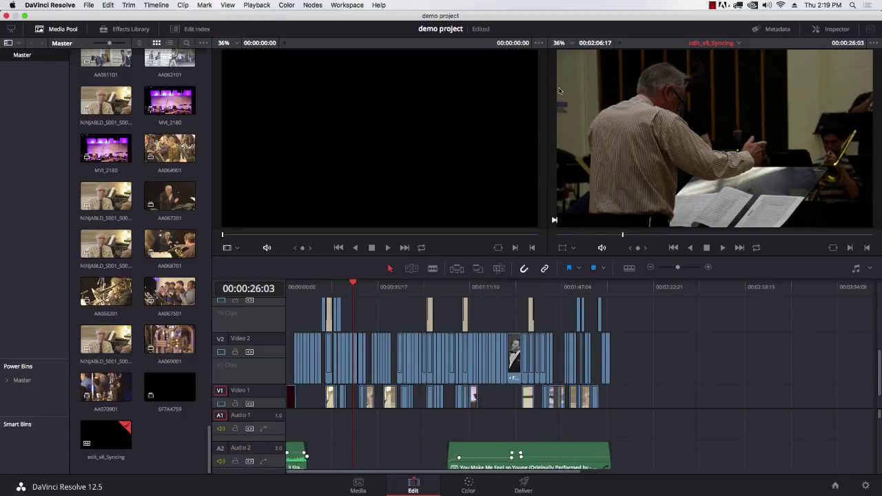
key(super+equal)
key(super+equal)
key(super+equal)
key(super+equal)
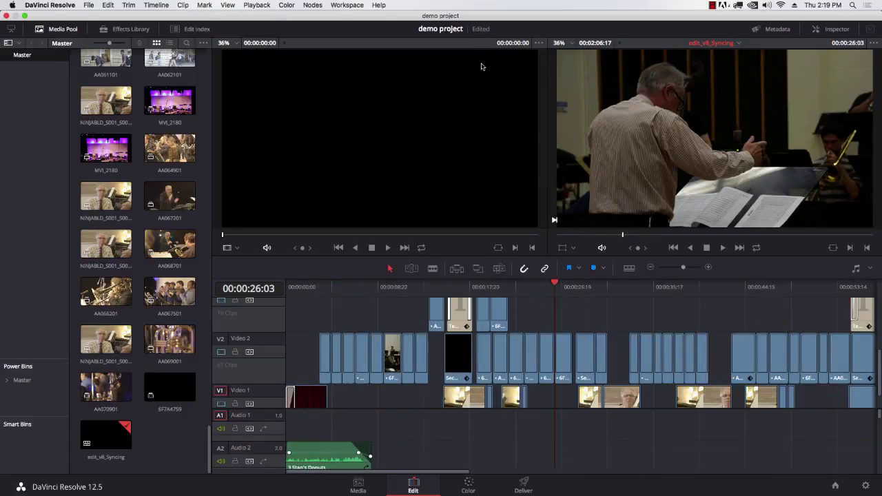
key(super+minus)
key(super+minus)
key(super+minus)
key(super+minus)
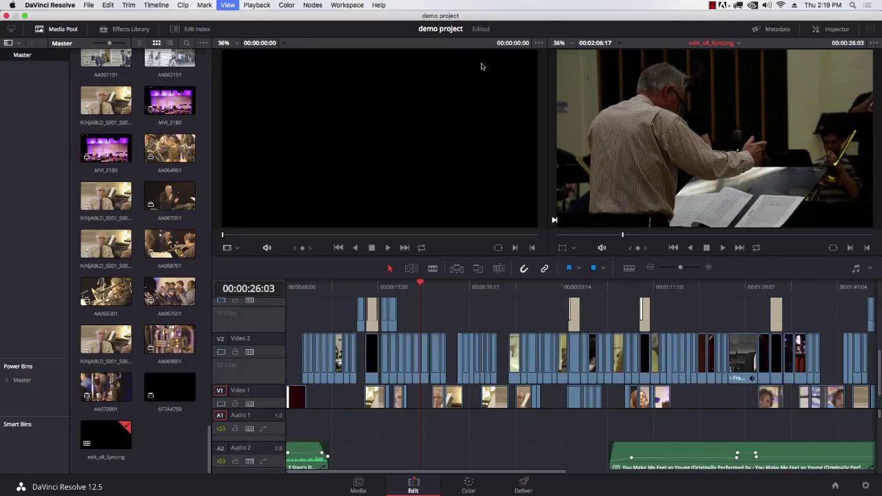
key(shift+z)
key(shift+z)
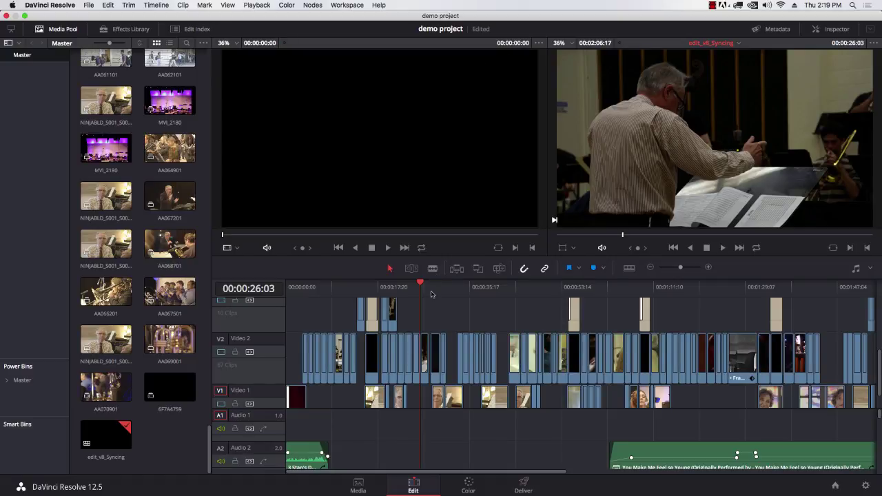
click(375, 4)
click(375, 5)
click(90, 5)
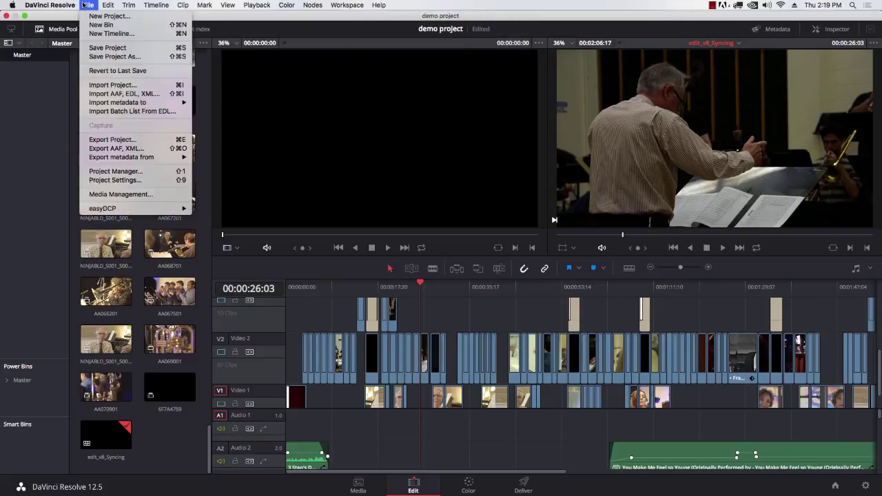
mouse_move(64, 6)
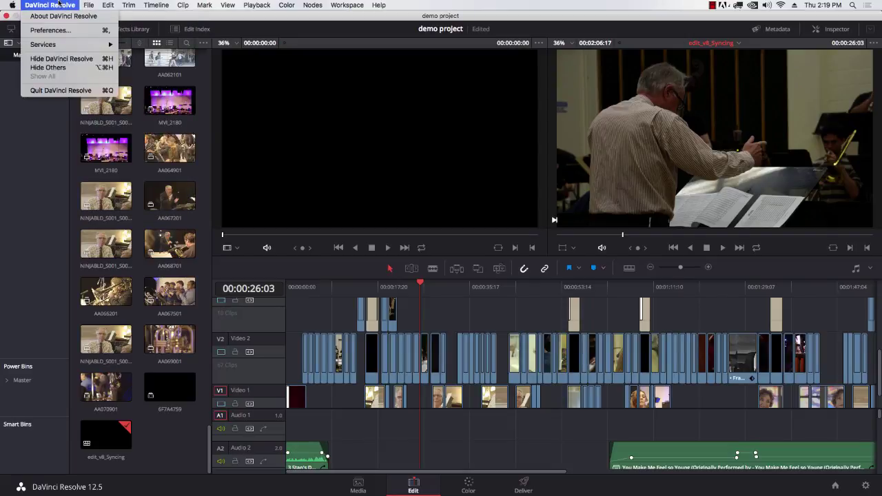
click(59, 7)
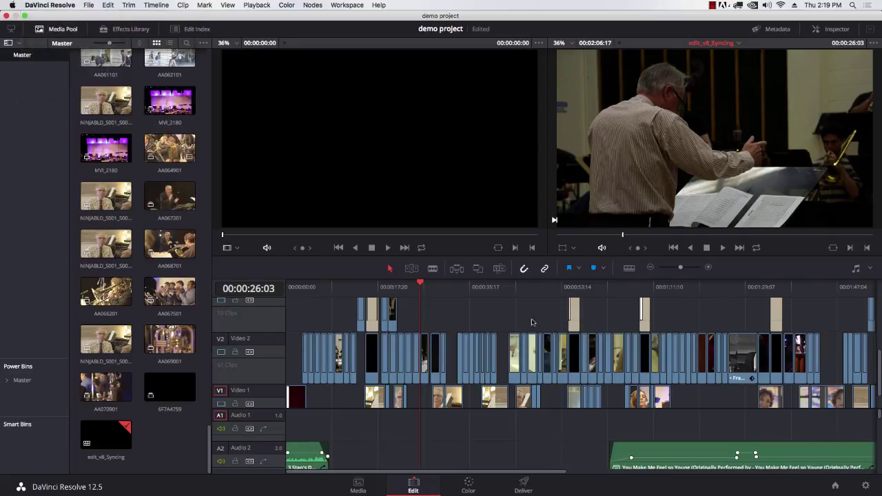
Step: Examine the keyboard layout presets and the File command shortcuts in the project's keyboard mapping settings, leaving the DaVinci Resolve layout in place
click(865, 487)
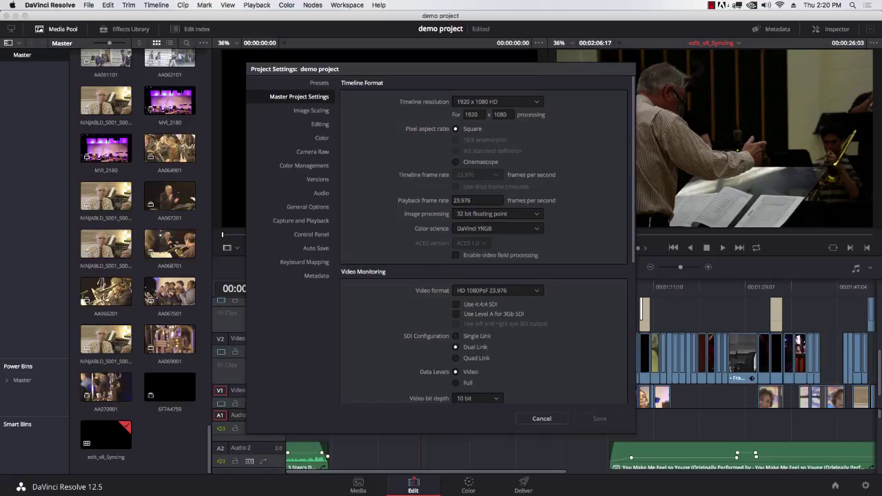
click(319, 264)
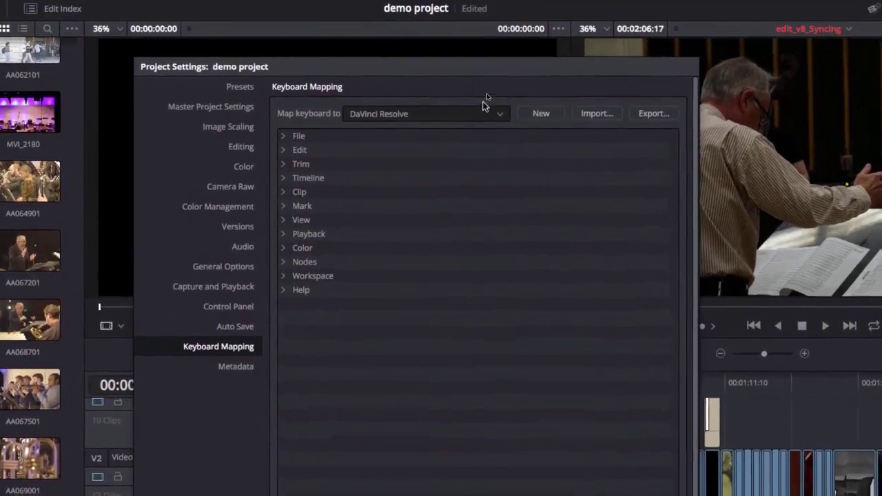
click(472, 101)
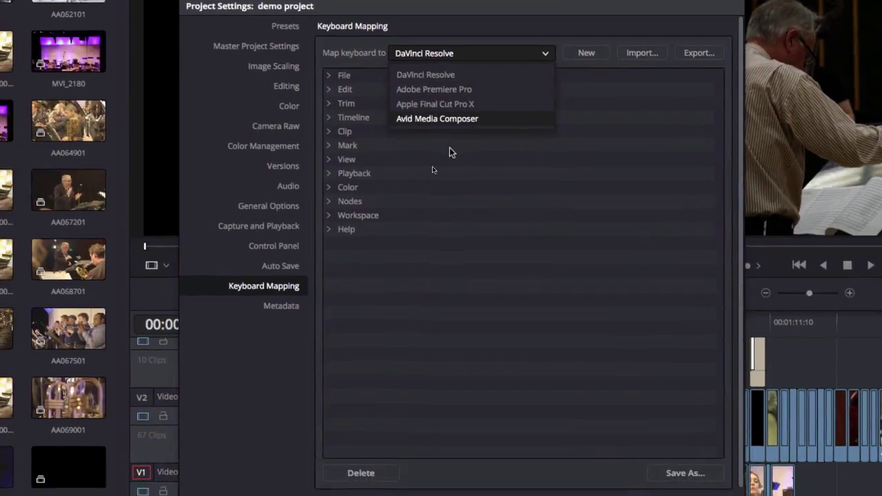
click(428, 168)
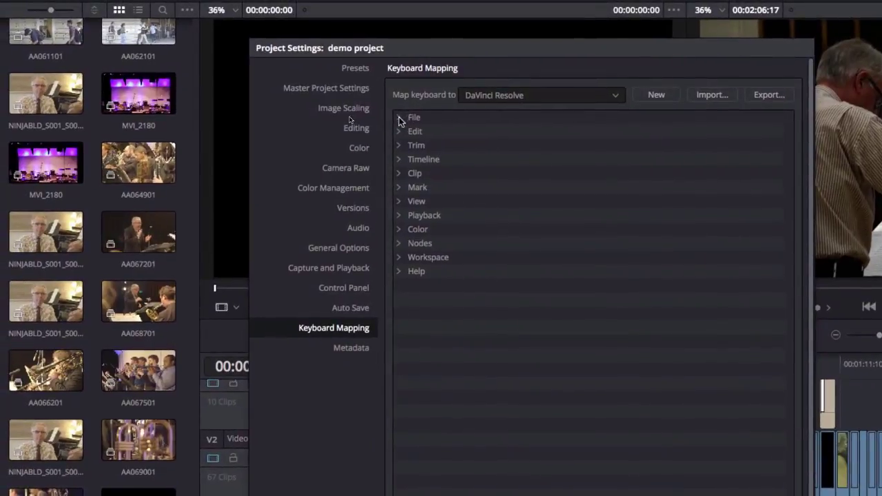
click(330, 77)
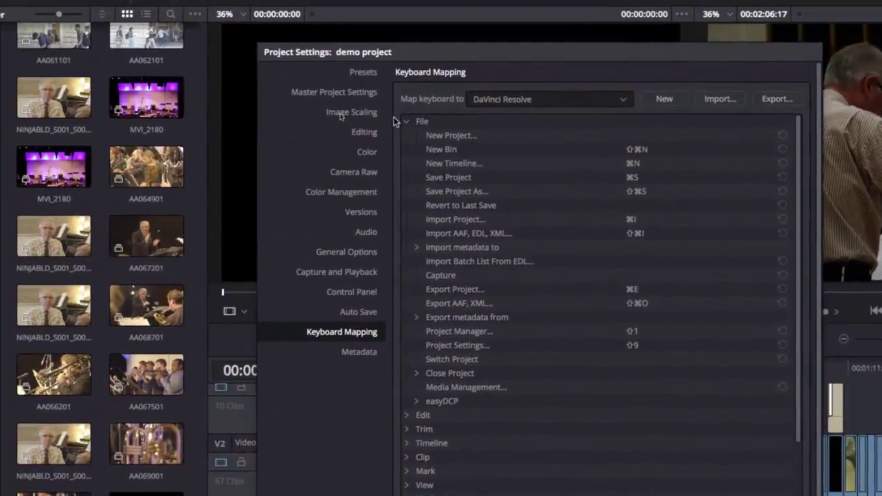
click(407, 122)
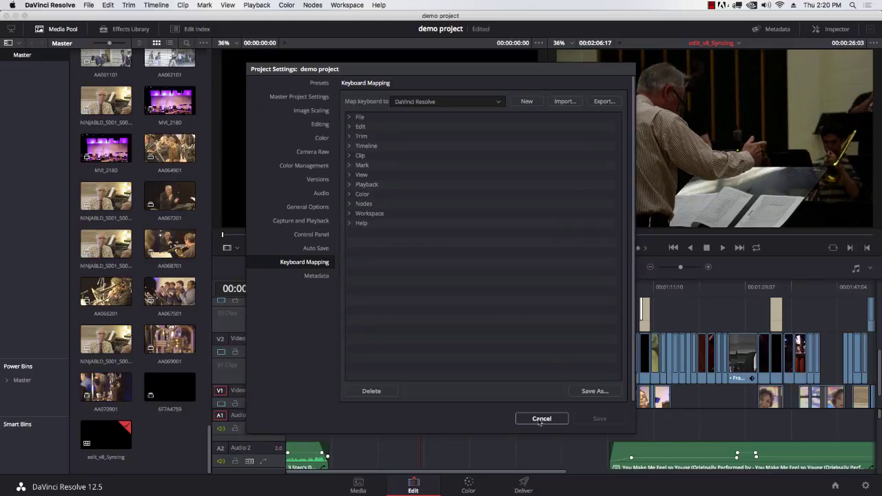
click(539, 421)
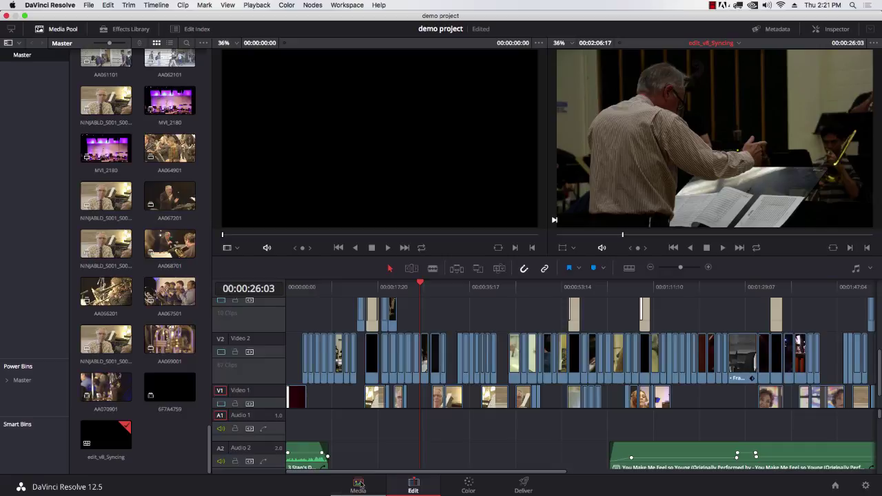
key(super+Tab)
key(Tab)
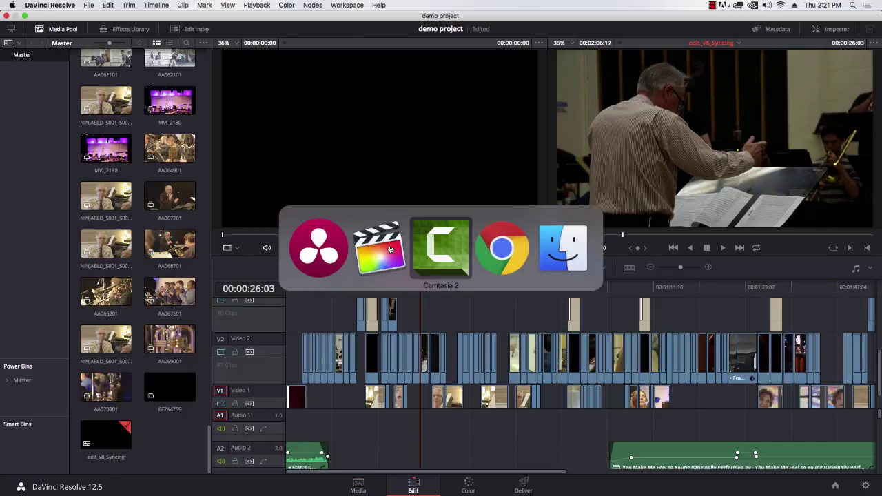
key(Tab)
key(Tab)
key(Tab)
key(Tab)
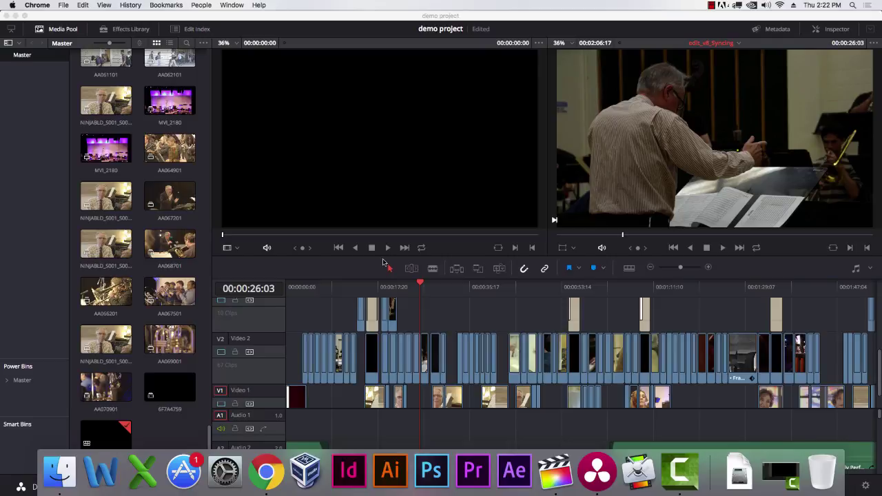
Step: Scrub the edit_v8_Syncing timeline from 00:00:31:07 to 00:00:44:15 and look over its video tracks
click(452, 291)
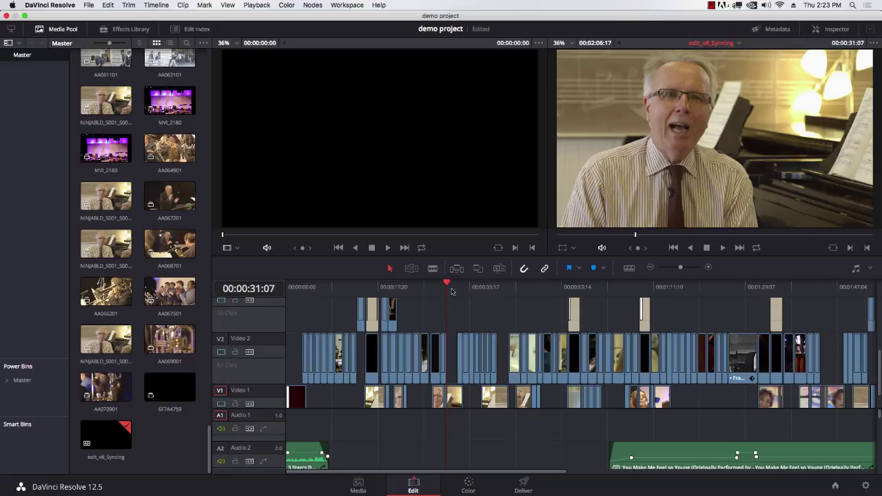
click(114, 435)
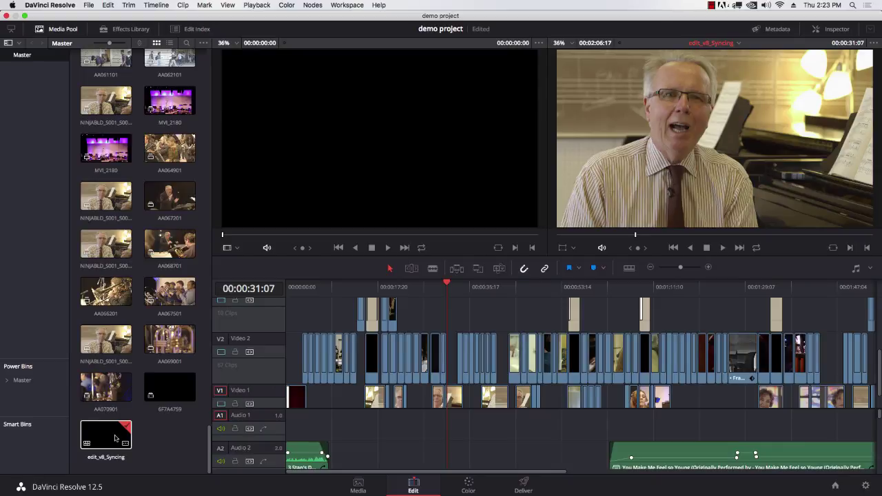
click(127, 395)
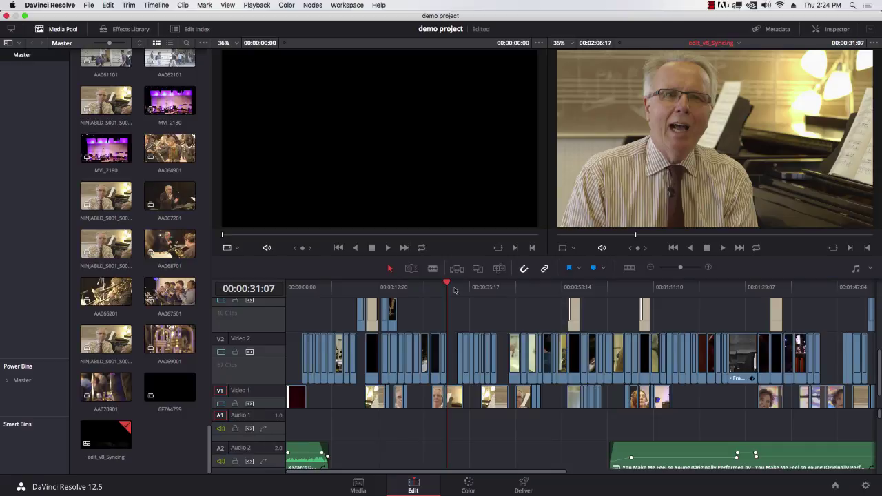
scroll(454, 301, down, 2)
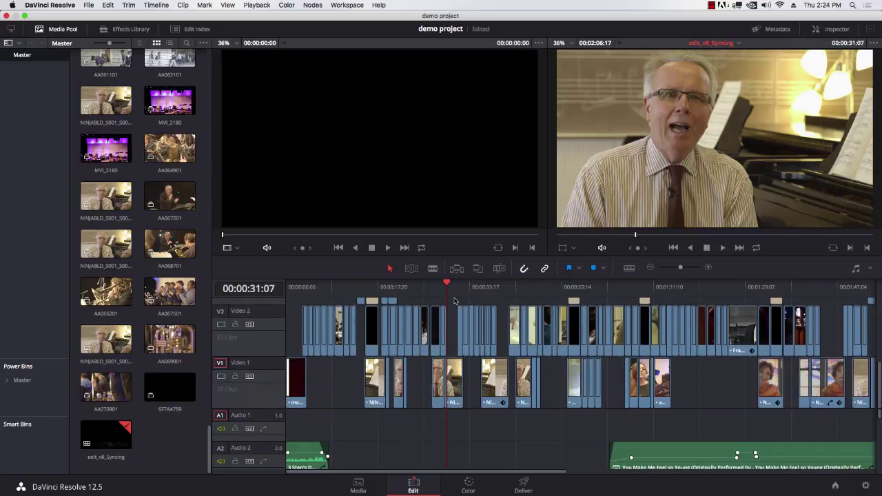
scroll(454, 301, up, 2)
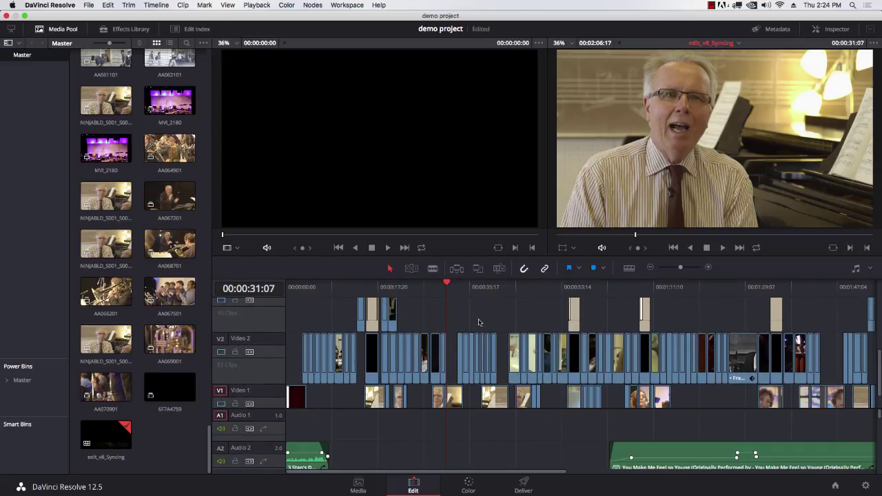
click(485, 287)
click(518, 286)
click(499, 286)
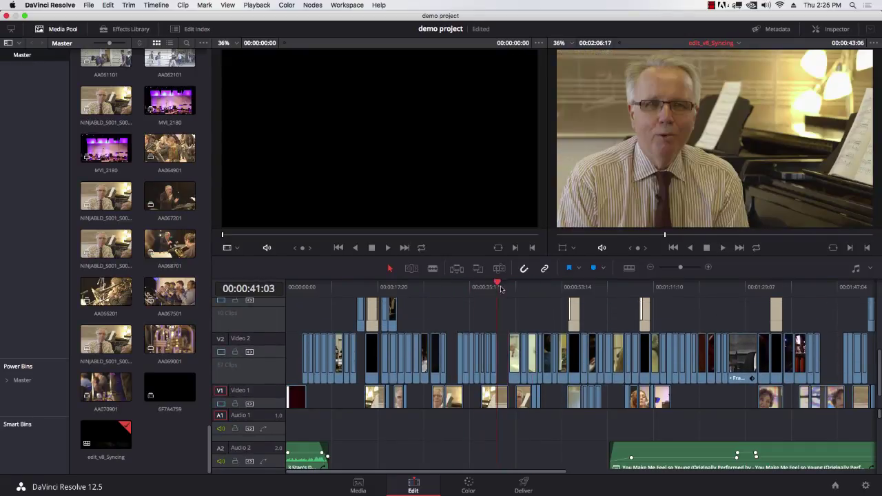
click(514, 287)
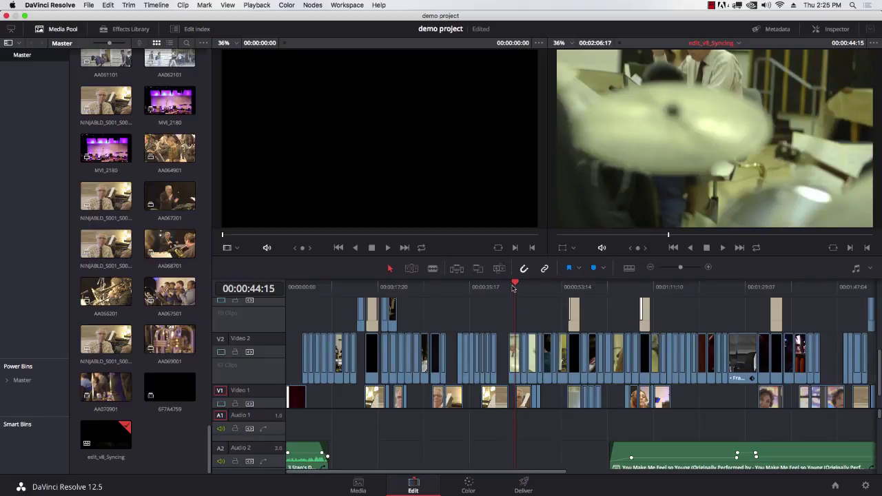
Step: Examine the audio tracks below the video and enlarge the timeline around 00:00:44:15 to show individual clips
scroll(517, 304, down, 3)
scroll(517, 304, right, 1)
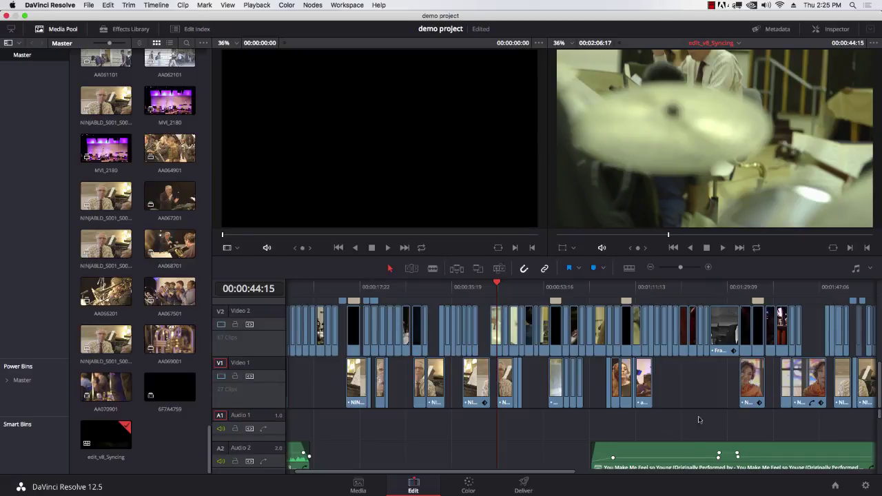
scroll(726, 434, down, 4)
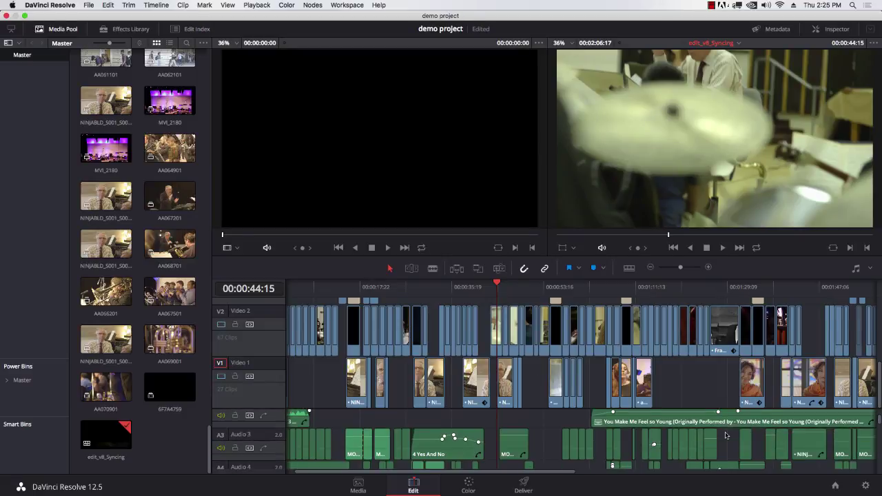
scroll(726, 435, up, 2)
key(super+equal)
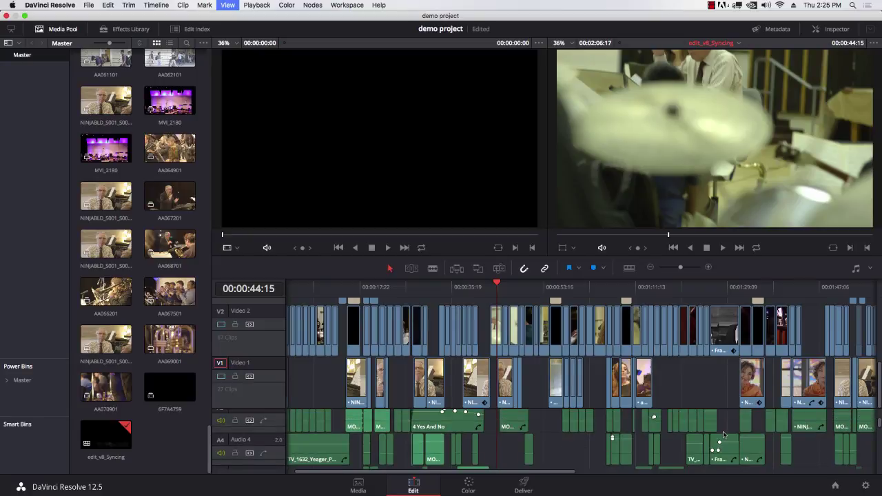
key(super+equal)
scroll(547, 441, right, 5)
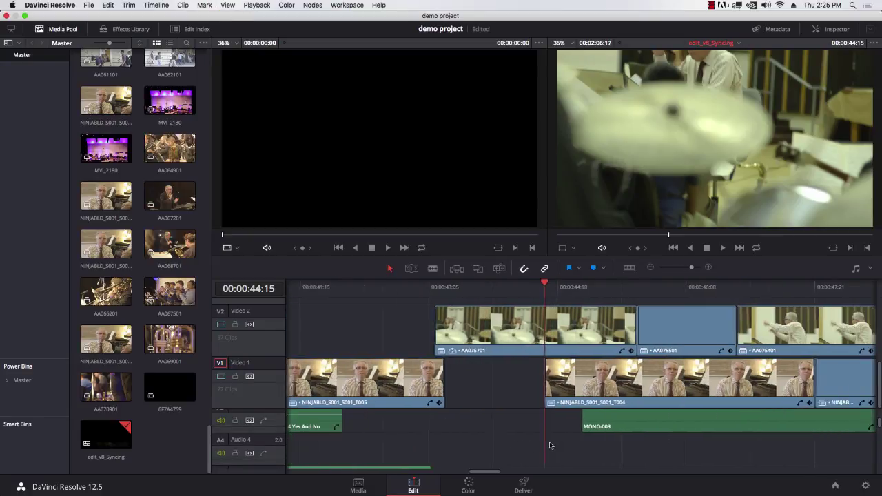
Step: Inspect all audio tracks beneath the NINJABLD_S001_S001_T006 interview clip and park the playhead at 00:00:34:12 on clip AA087501
drag(491, 472, 441, 473)
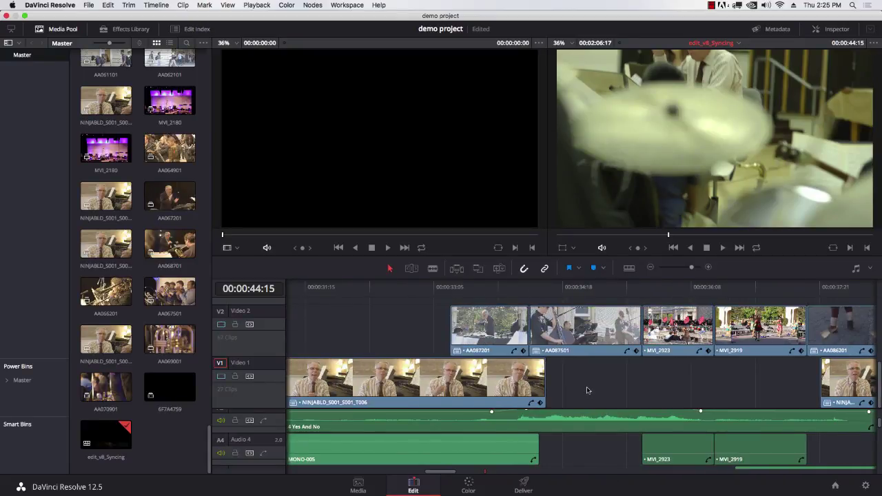
scroll(587, 389, up, 2)
scroll(587, 390, down, 2)
scroll(591, 447, up, 3)
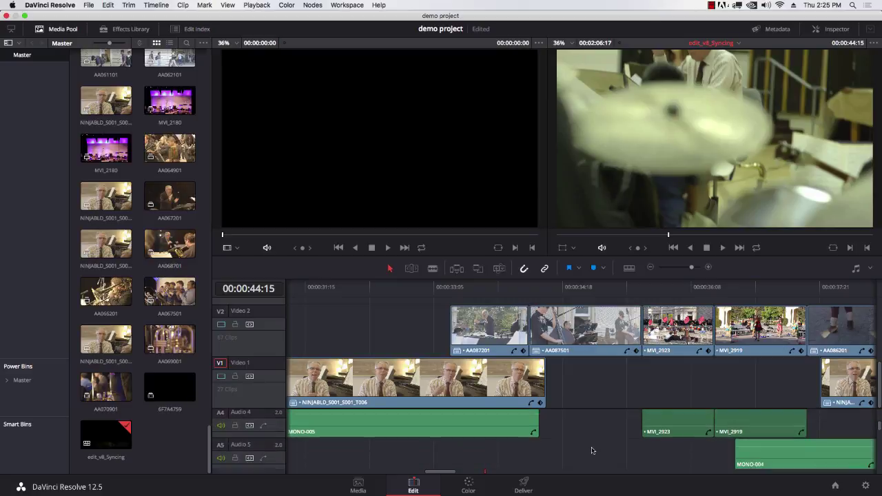
scroll(589, 435, up, 1)
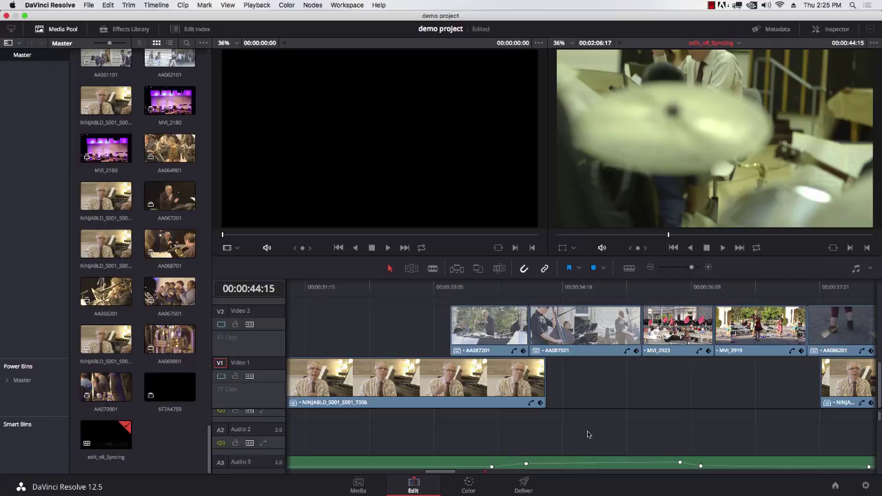
scroll(588, 435, down, 6)
scroll(587, 438, down, 10)
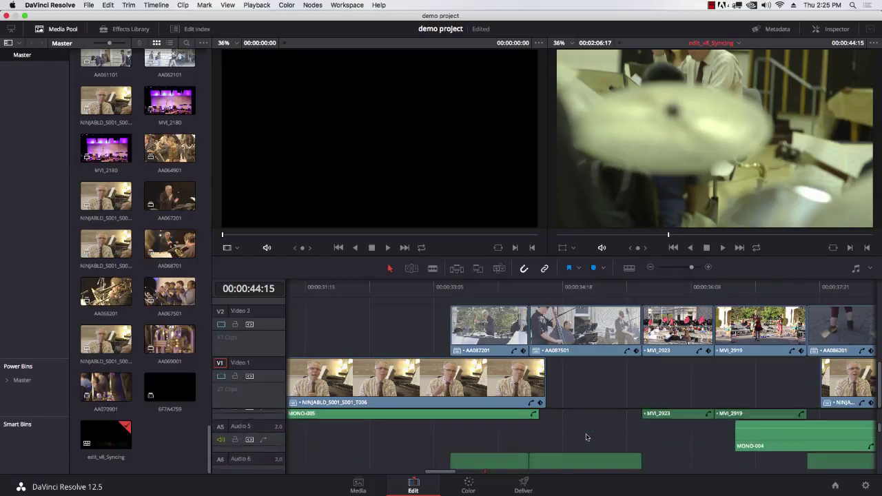
scroll(588, 443, up, 3)
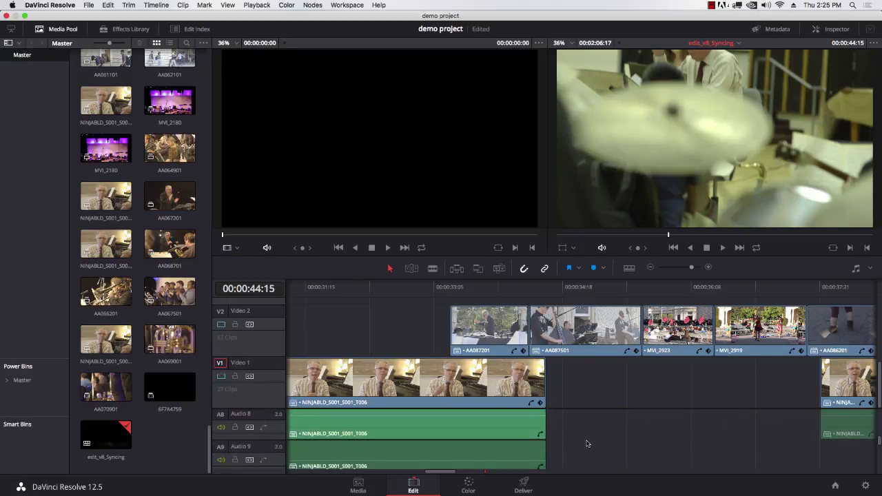
scroll(588, 443, up, 3)
drag(534, 286, 537, 288)
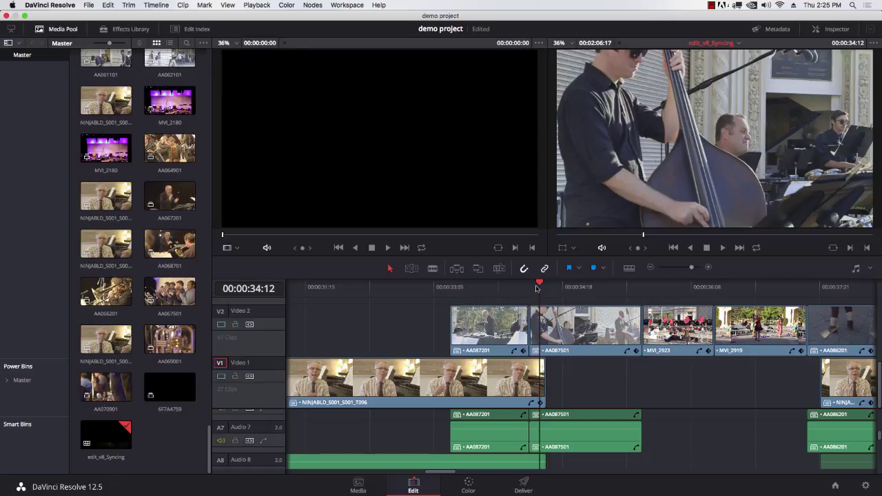
Step: Show the Master bin as a list on the Media page and search its file names for 4759
click(360, 489)
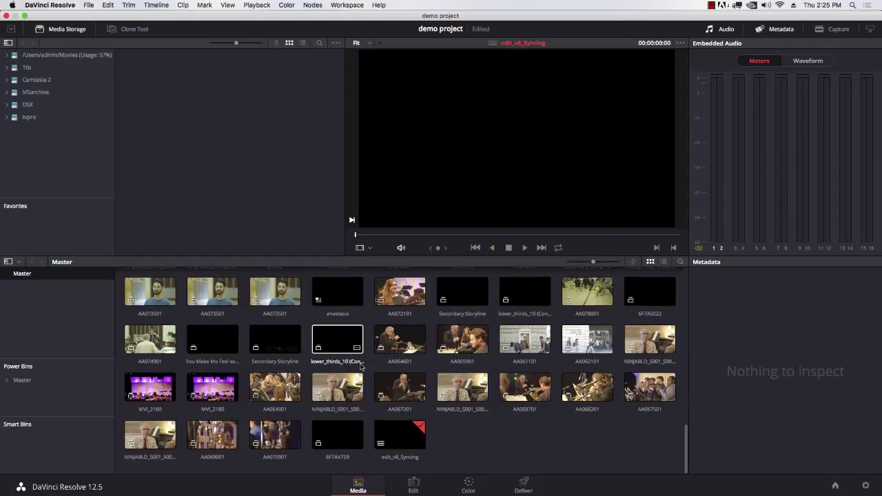
scroll(362, 370, up, 10)
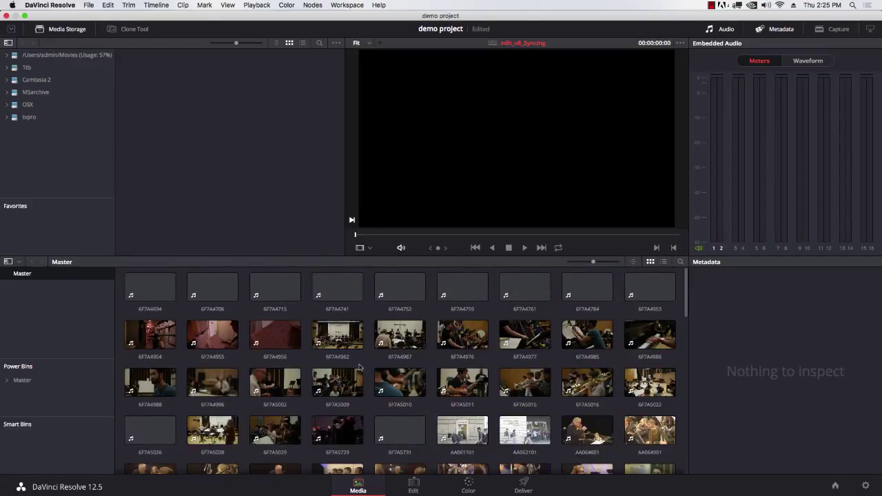
click(664, 262)
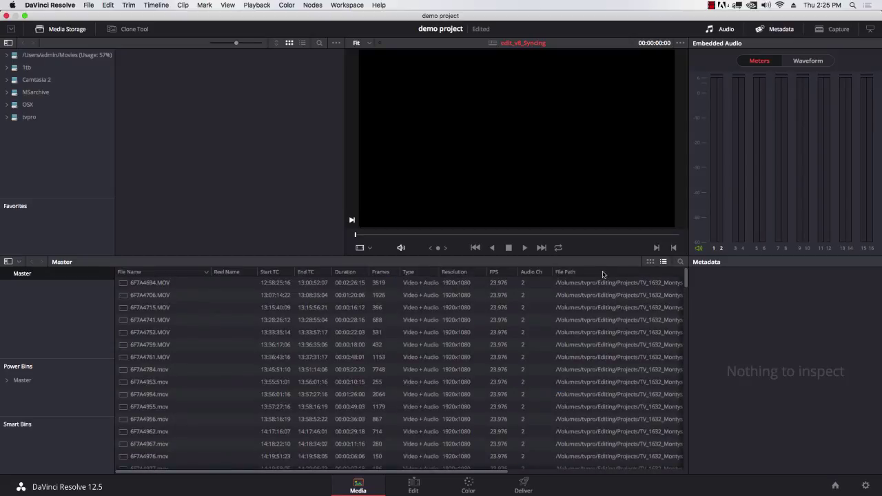
click(650, 262)
click(663, 262)
click(680, 262)
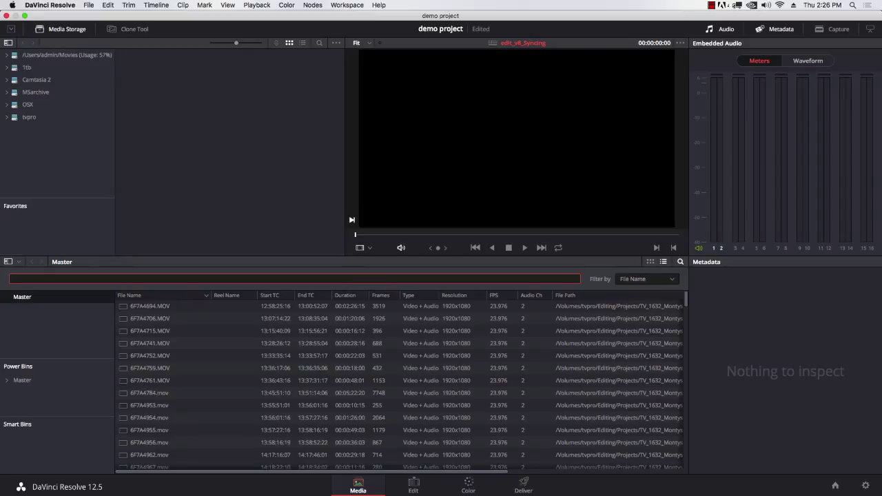
text(4759)
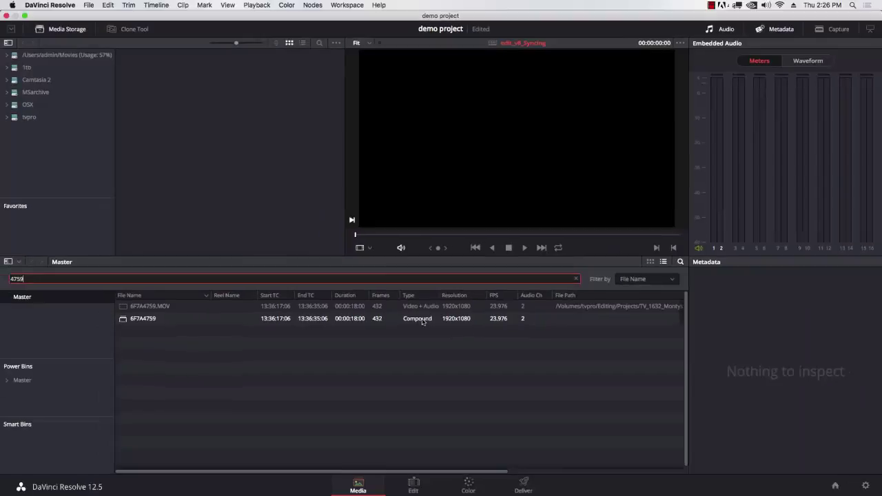
Step: Clear the 4759 search, look across the Master bin's metadata columns and add the Display Name column to the clip list
click(575, 278)
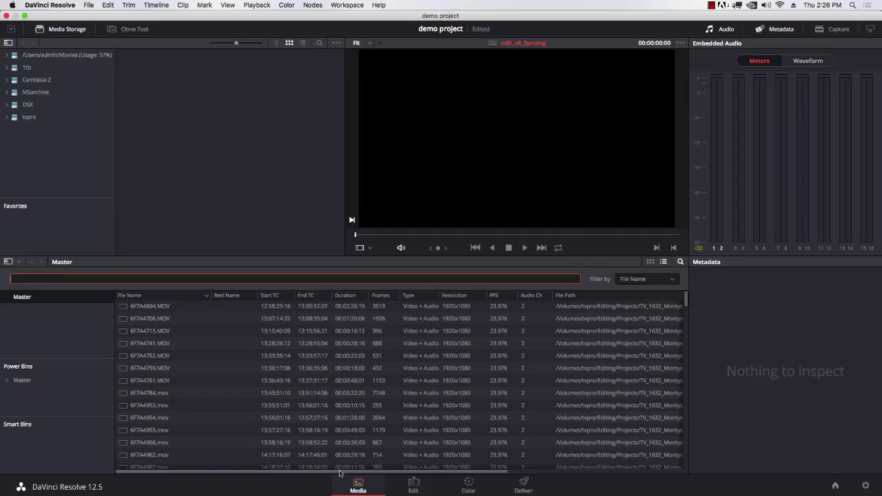
drag(344, 474, 506, 474)
click(532, 318)
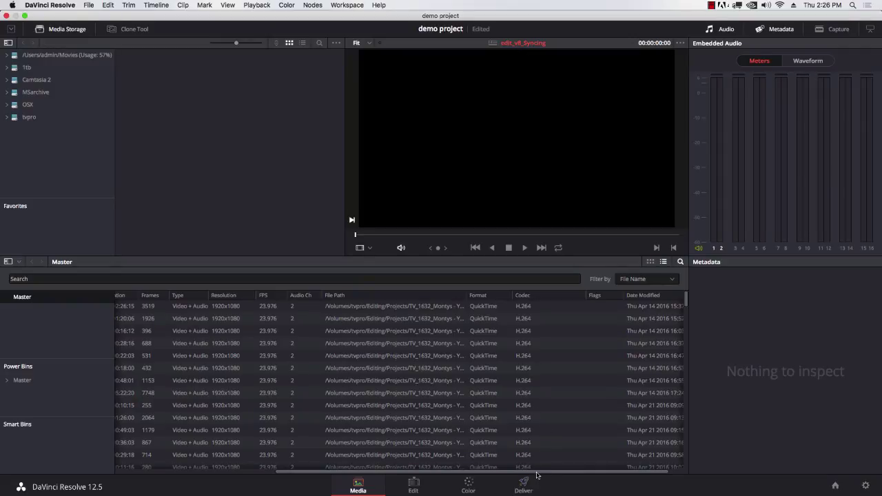
drag(533, 474, 372, 474)
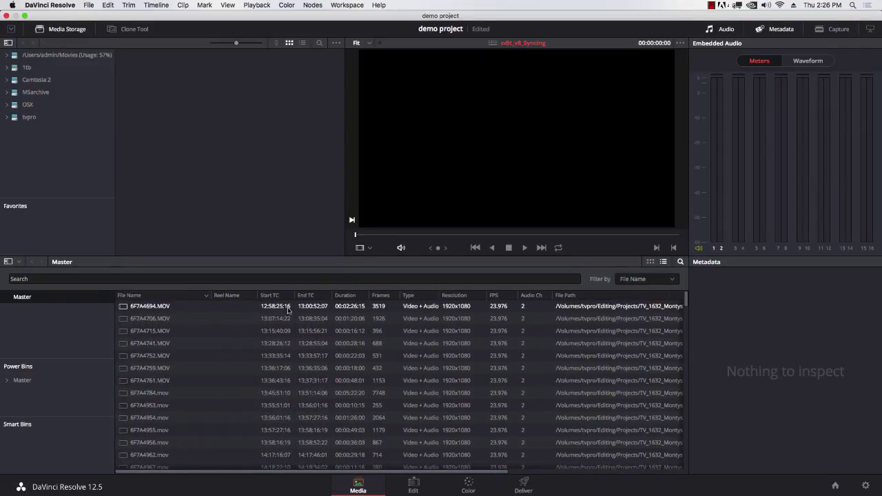
right_click(182, 297)
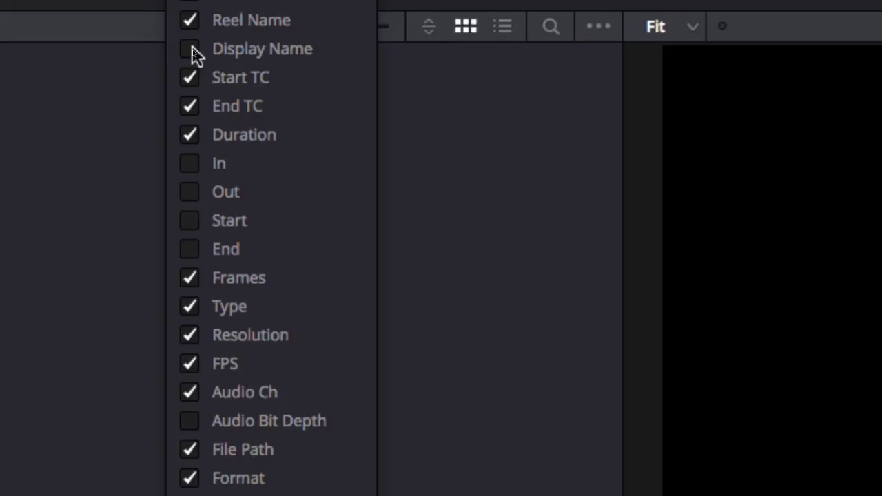
click(190, 50)
click(279, 334)
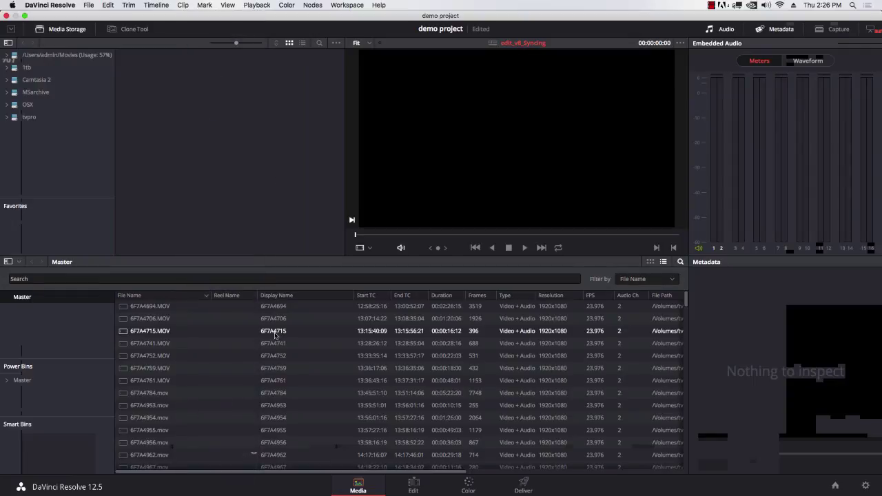
Step: Preview clip 6F7A4715.MOV at 13:15:46:05 and set its display name to "stage cam right side"
click(176, 334)
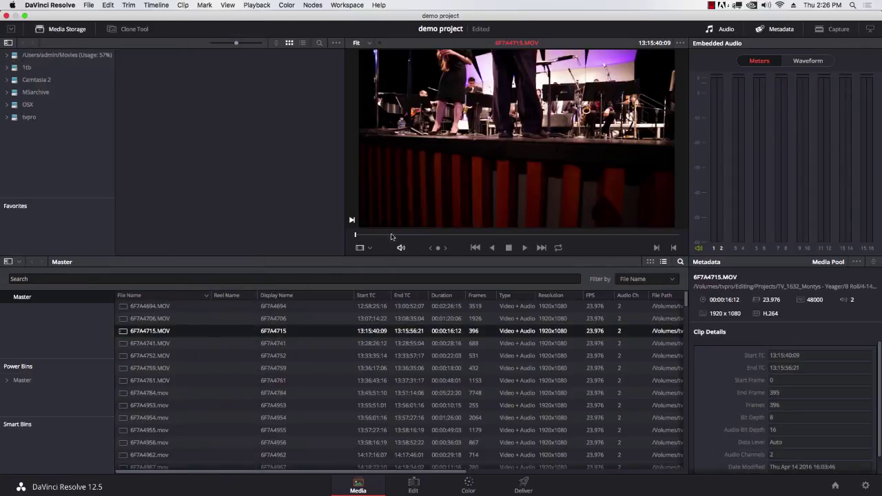
drag(391, 236, 469, 237)
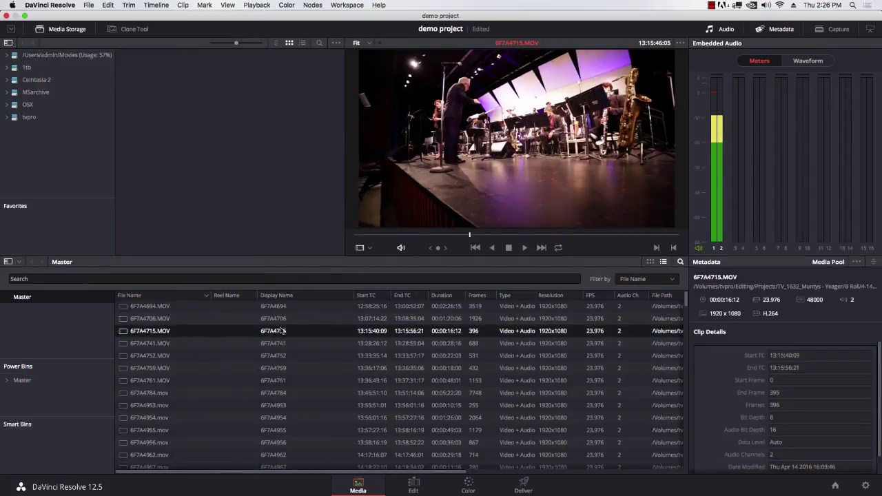
double_click(282, 331)
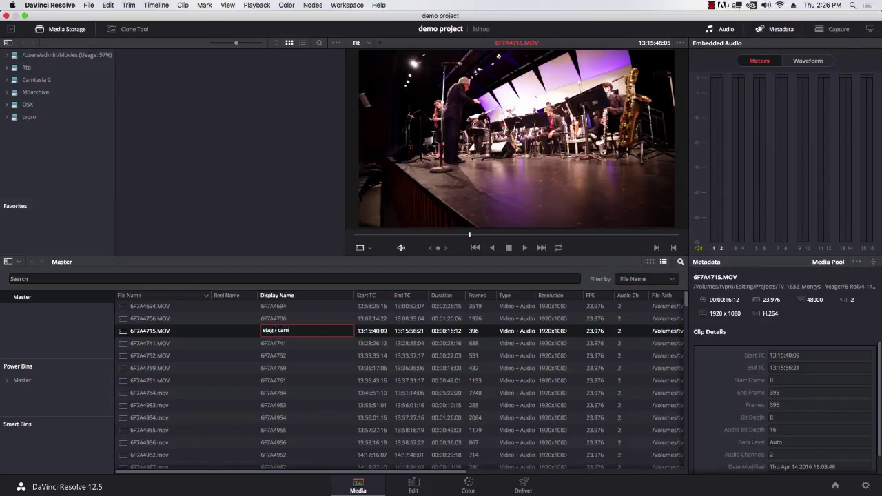
text(stage cam right sider)
key(Return)
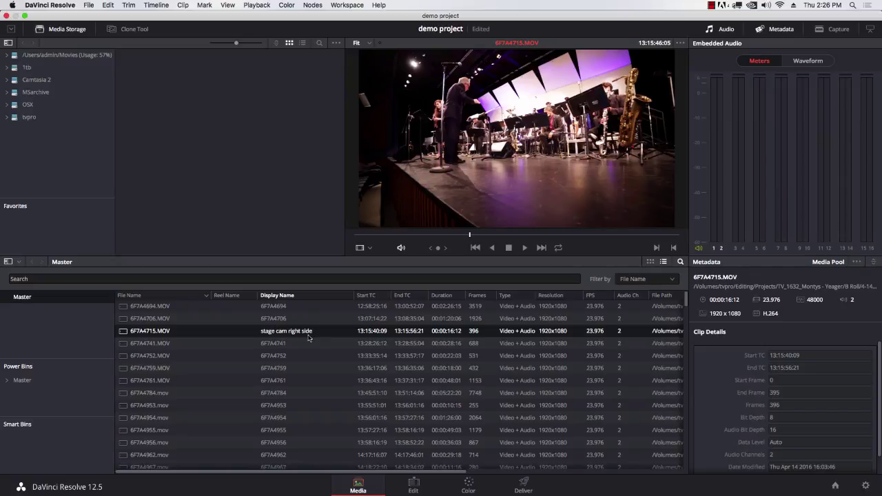
Step: Preview clip 6F7A4706.MOV by scrubbing from its start to 13:07:50:19
click(283, 318)
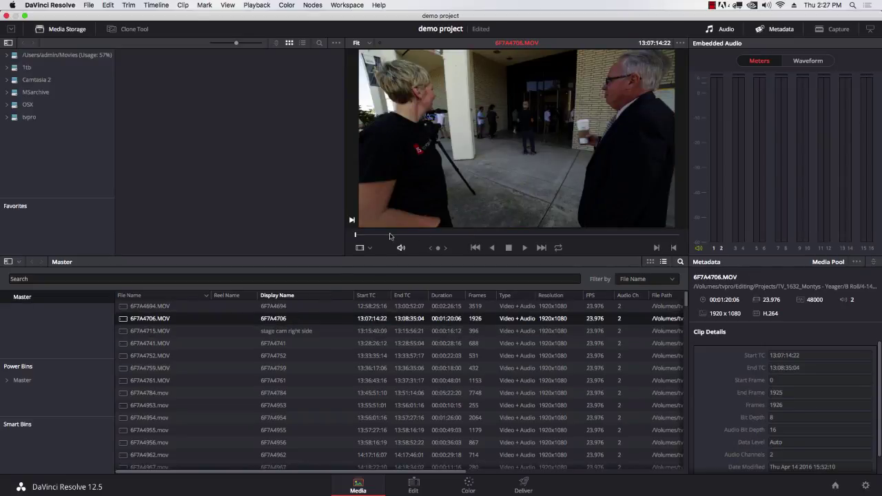
drag(389, 236, 499, 237)
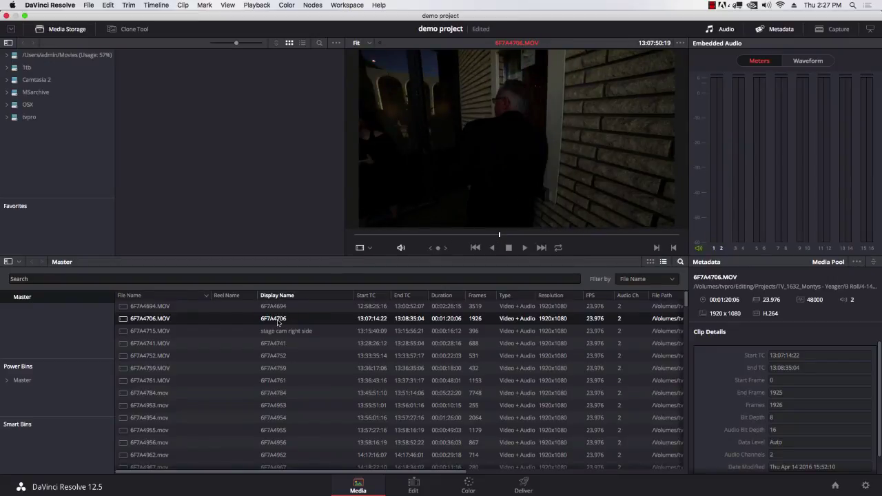
double_click(278, 321)
Step: Load clip 6F7A4741.MOV in the viewer and check it at 13:28:35:15 and 13:28:39:16
click(279, 344)
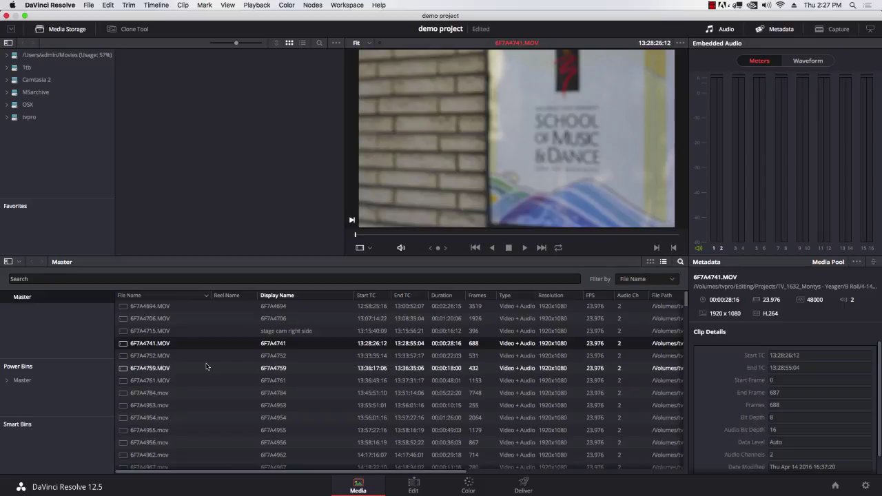
click(283, 332)
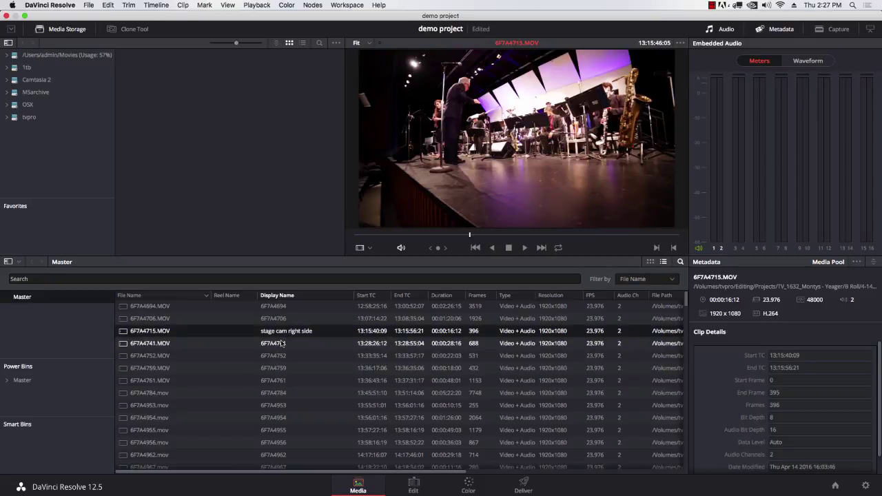
click(282, 343)
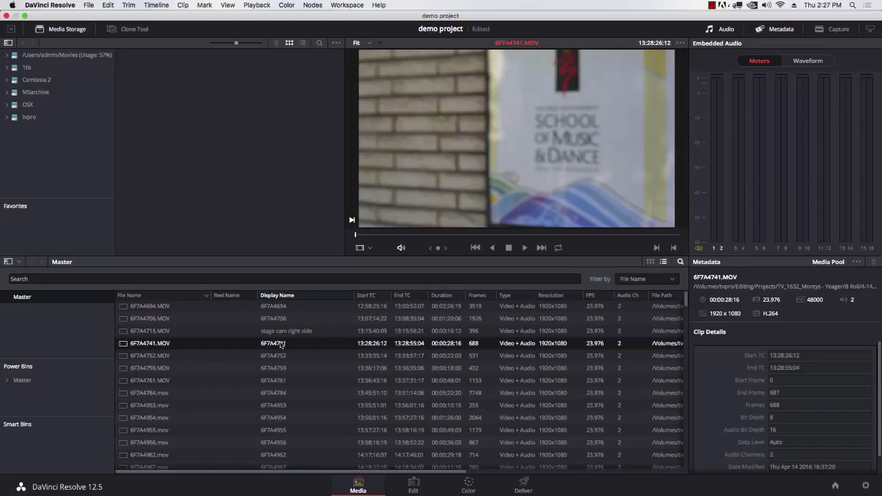
click(458, 235)
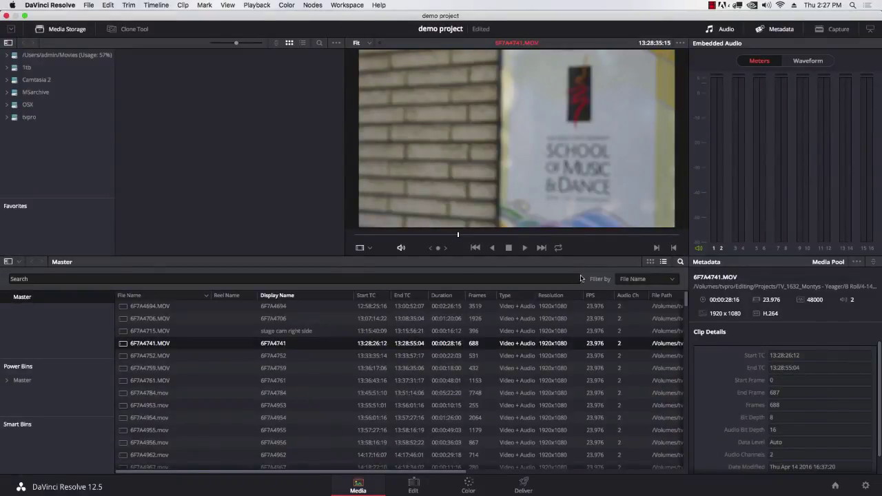
click(503, 235)
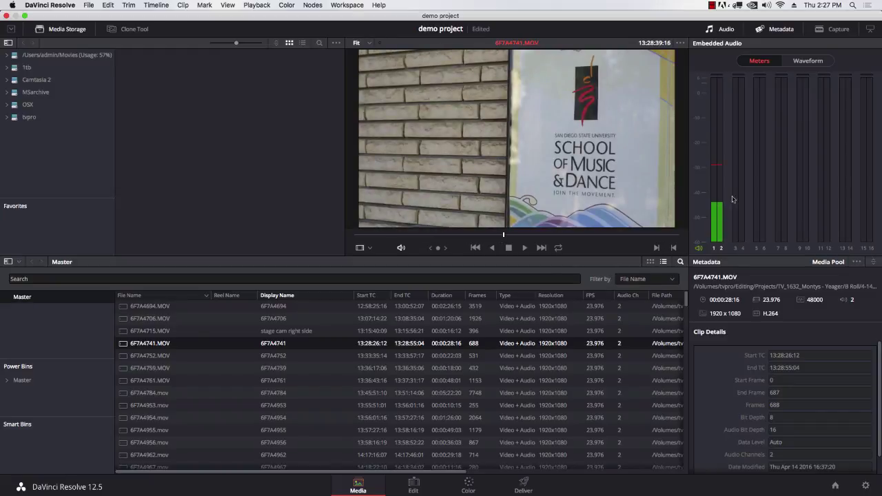
Step: Switch the embedded audio display to Waveform and check clip 6F7A4741.MOV at several points, ending at 13:28:44:01
click(809, 64)
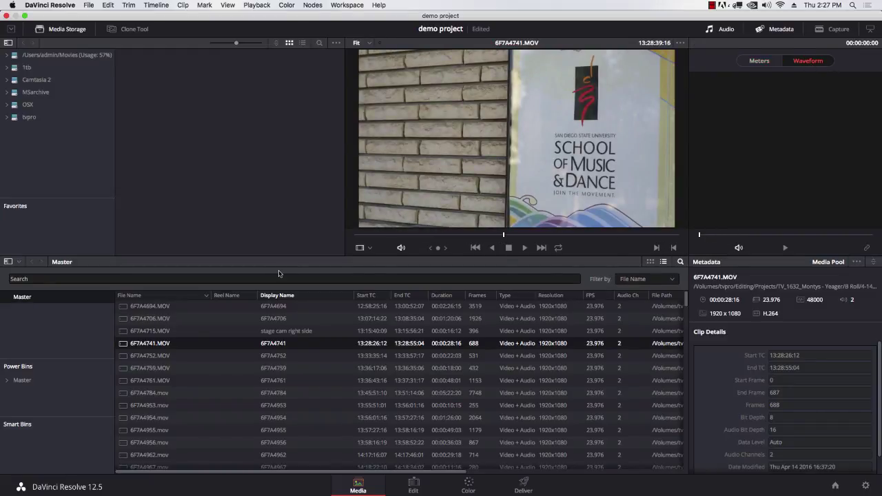
click(547, 235)
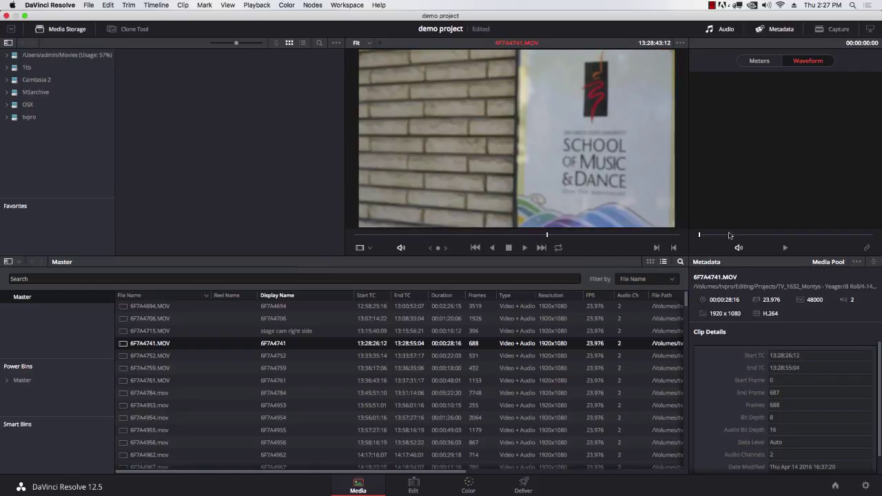
click(461, 235)
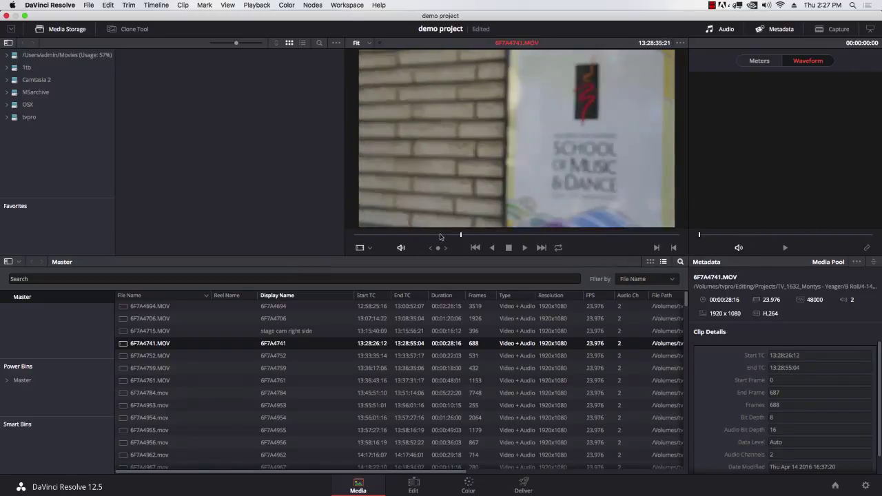
click(554, 236)
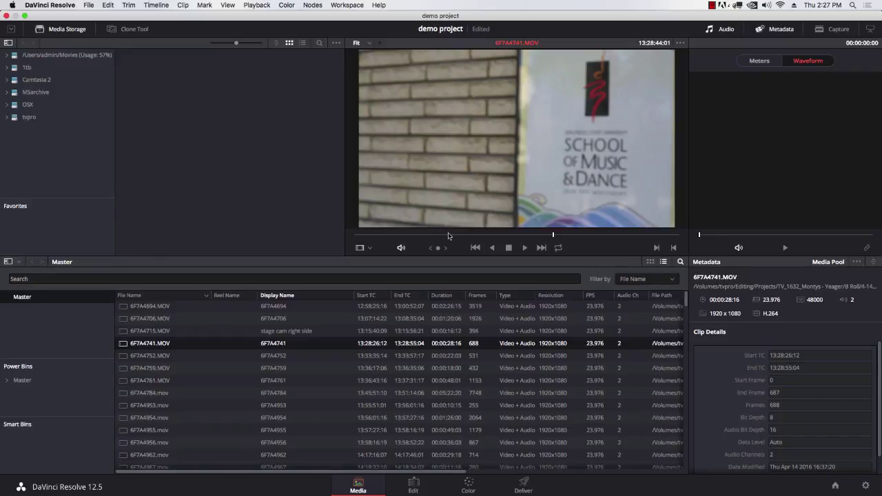
Step: Inspect the audio track waveform of clip 6F7A4741.MOV in the viewer up to 13:28:42:01 and return to the source picture
click(370, 250)
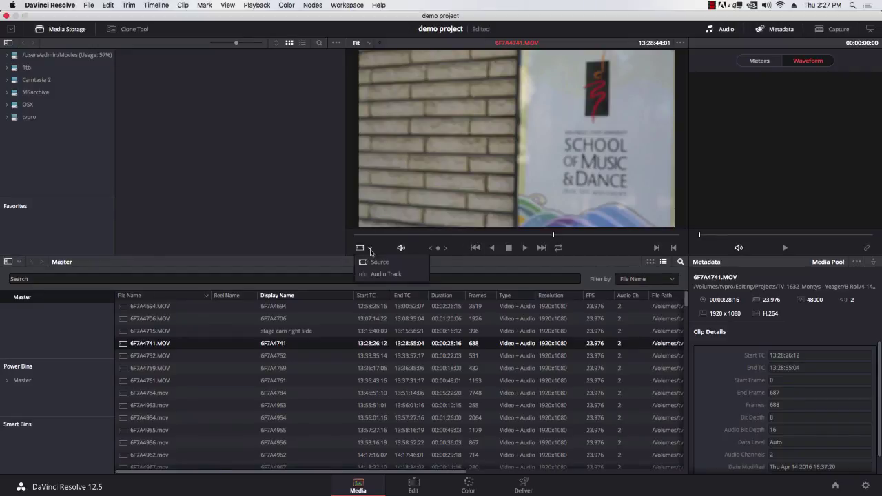
click(390, 274)
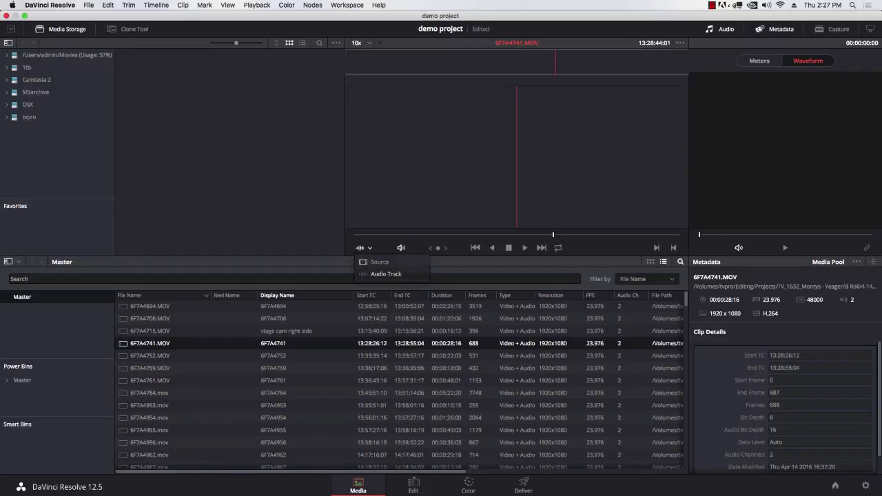
click(499, 62)
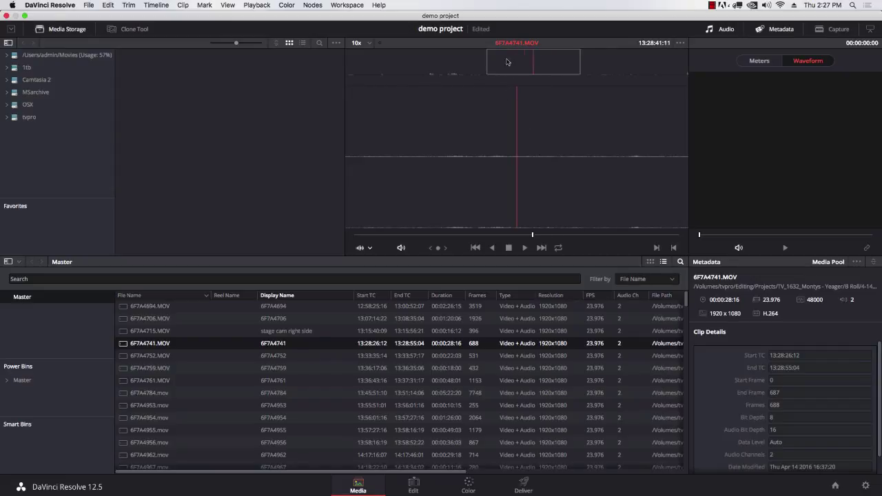
click(361, 248)
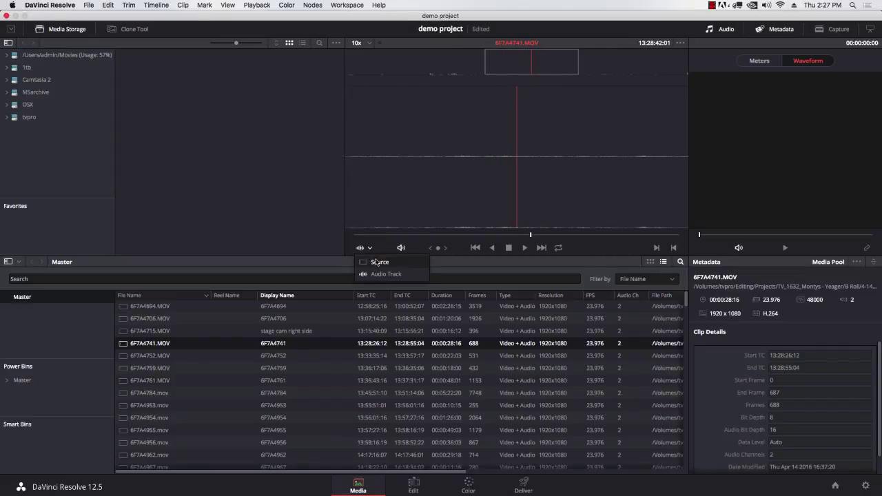
click(377, 261)
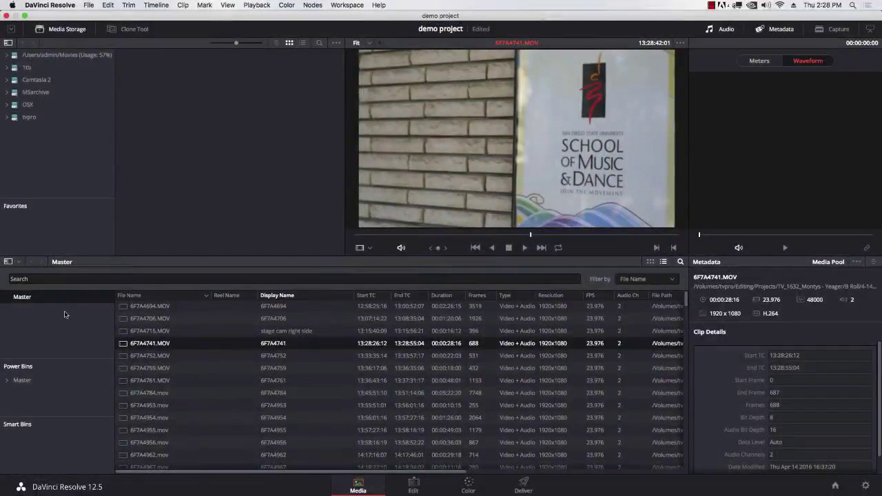
Step: Add a bin named "other imports" under the Master bin
right_click(54, 318)
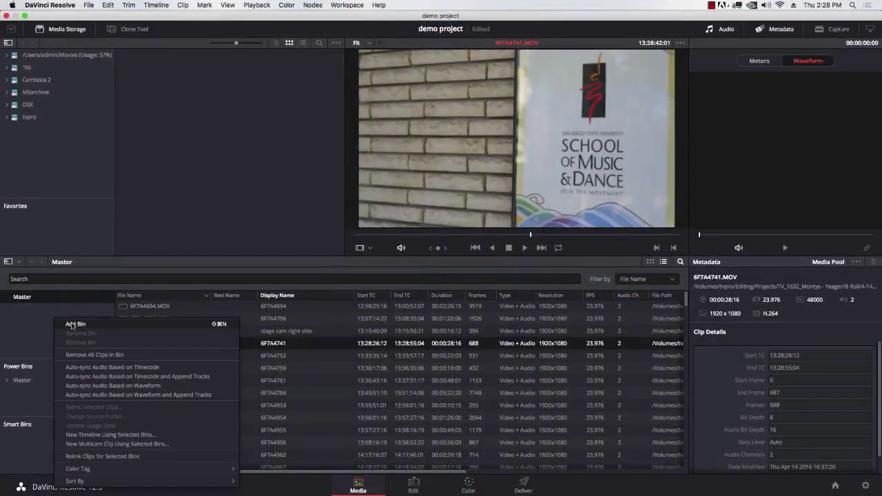
click(71, 325)
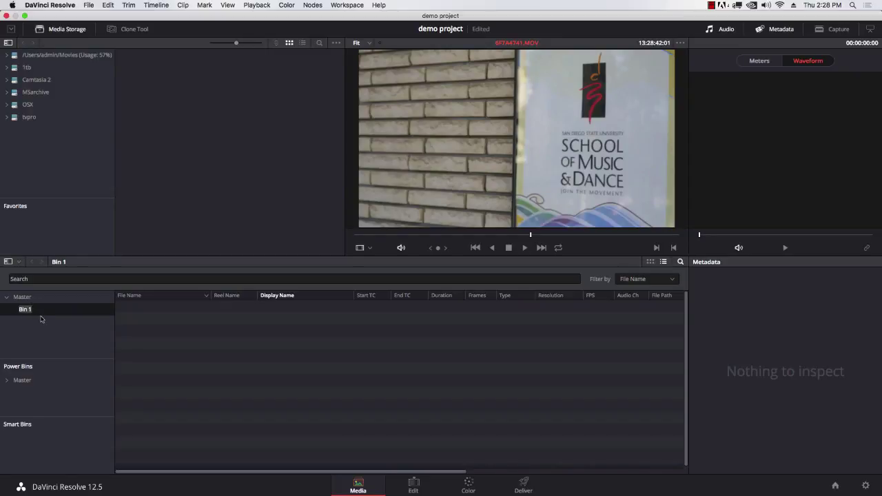
text(other imports)
key(Return)
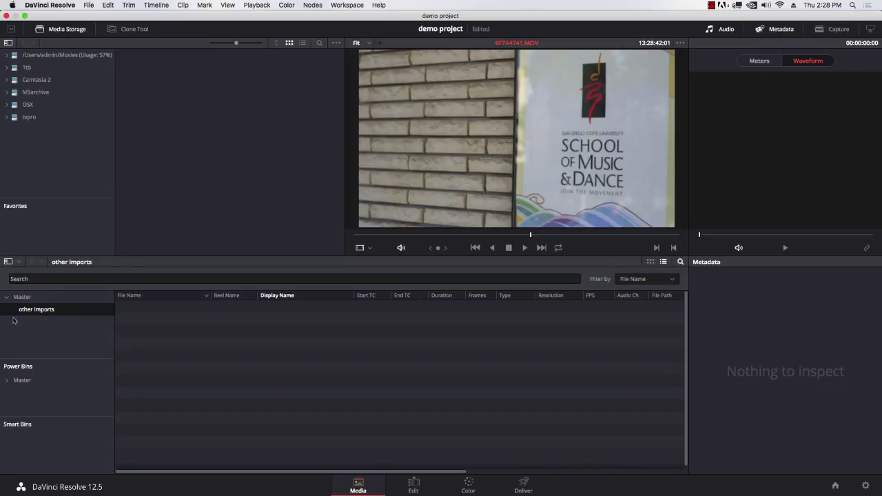
right_click(35, 331)
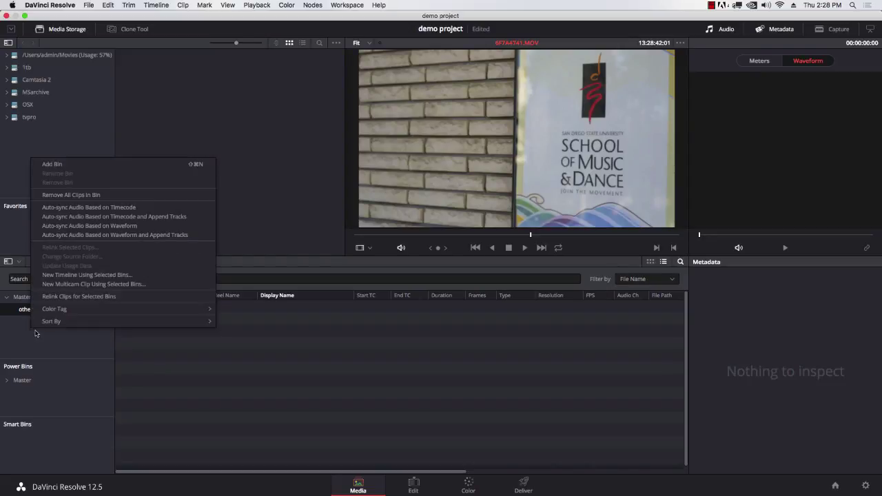
click(69, 349)
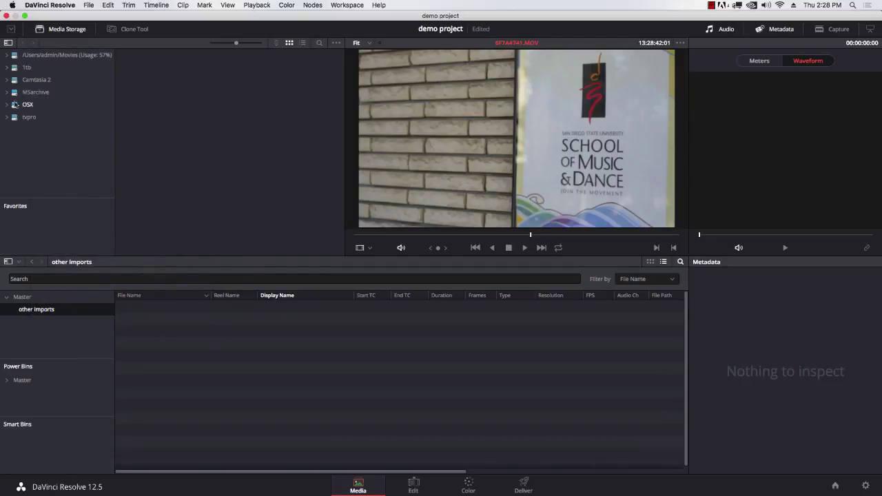
Step: Expand the tvpro drive in the media storage down to the subfolders of Editing > TV_XXXX_XXX
click(7, 118)
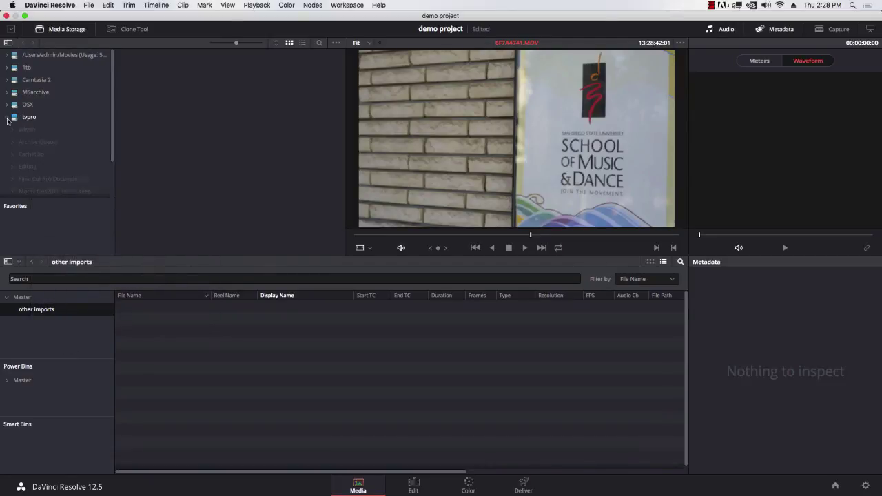
drag(110, 124, 112, 152)
click(14, 129)
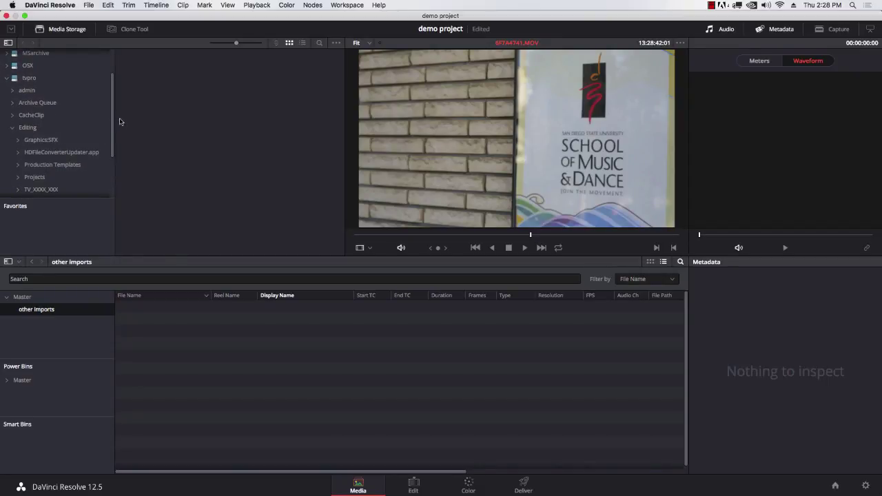
scroll(113, 118, down, 3)
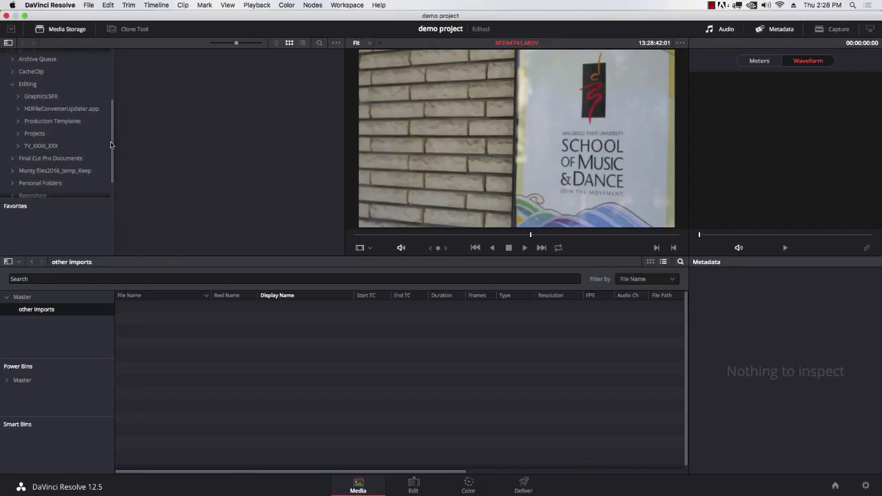
click(18, 142)
scroll(76, 138, down, 3)
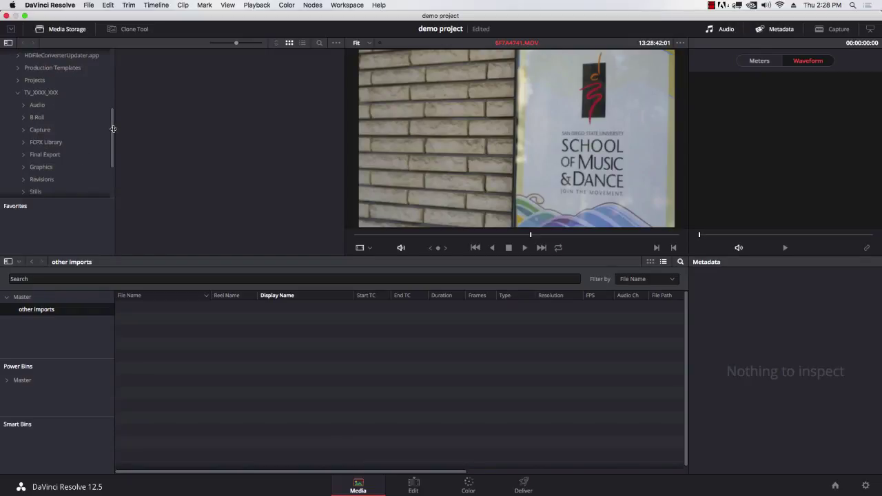
drag(113, 129, 111, 140)
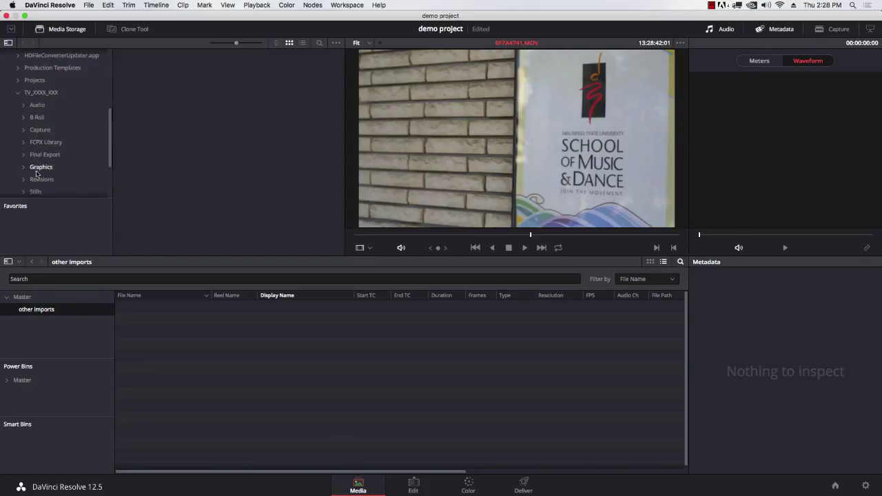
Step: Collapse TV_XXXX_XXX and open the Capture folder of the TV_1630 project under Editing > Projects
click(19, 93)
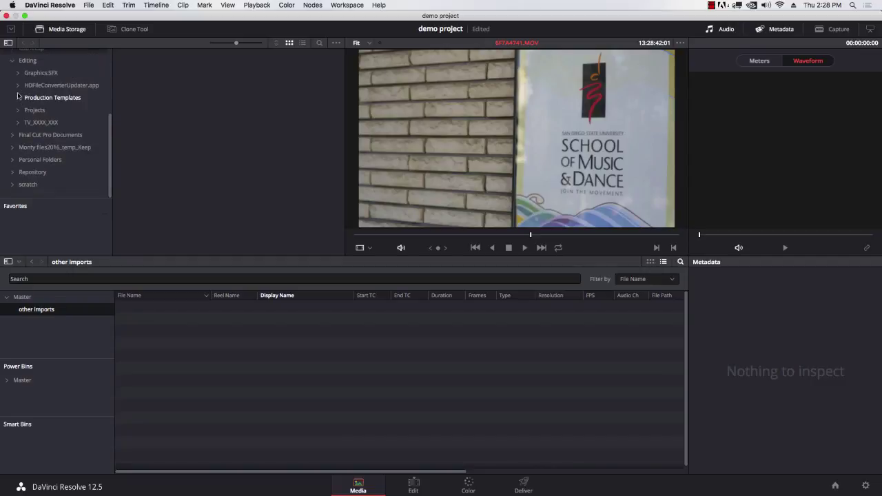
click(18, 111)
scroll(18, 115, down, 3)
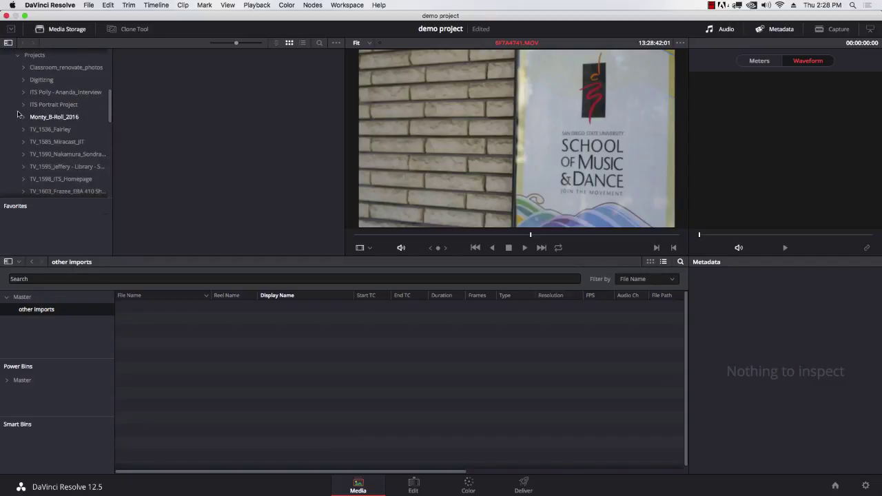
drag(110, 105, 110, 169)
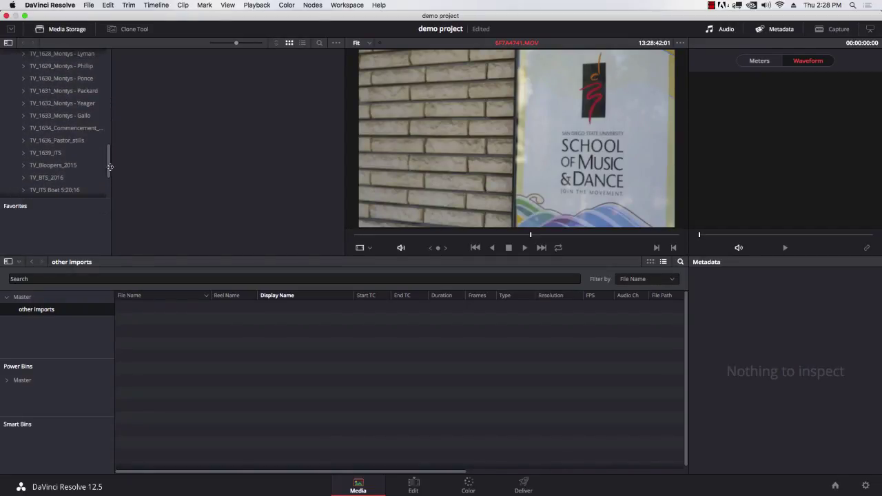
click(24, 78)
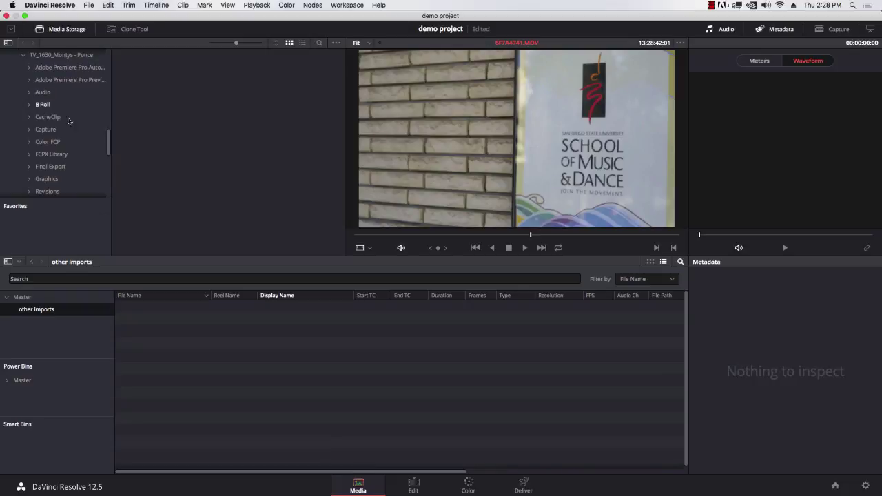
click(46, 130)
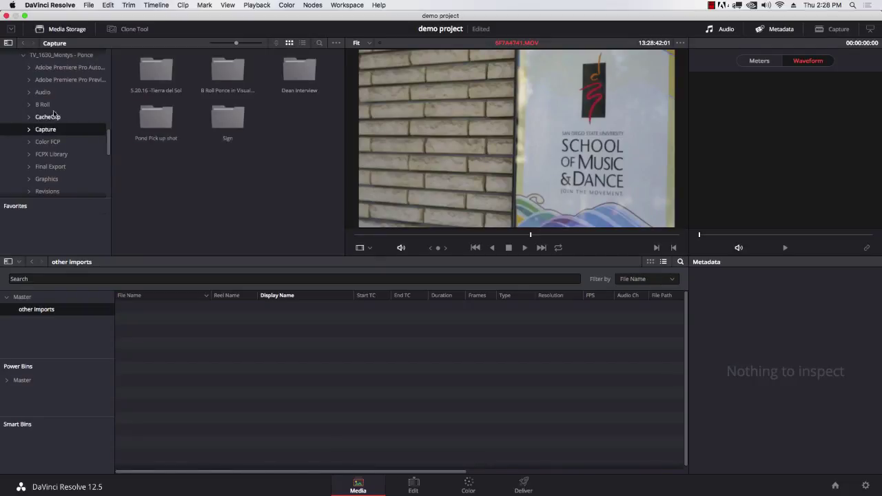
Step: Open the AA1015 folder inside Dean Interview and preview clip AA101502.MXF
click(314, 84)
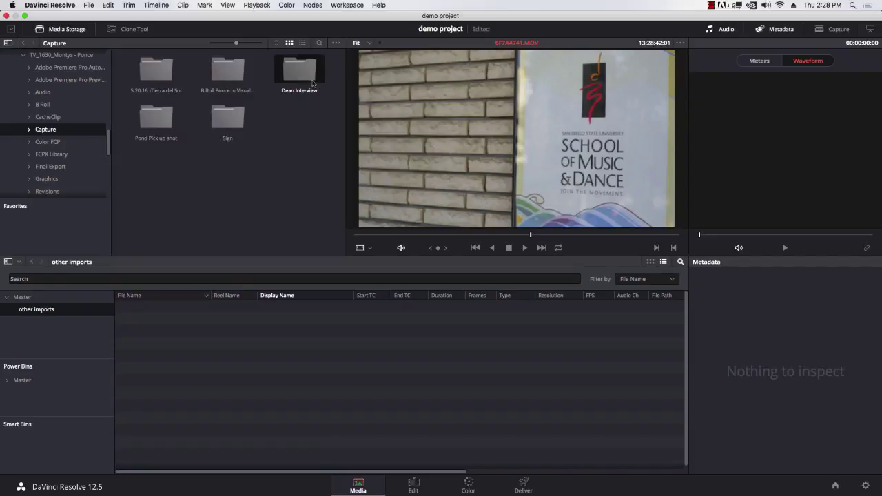
double_click(300, 71)
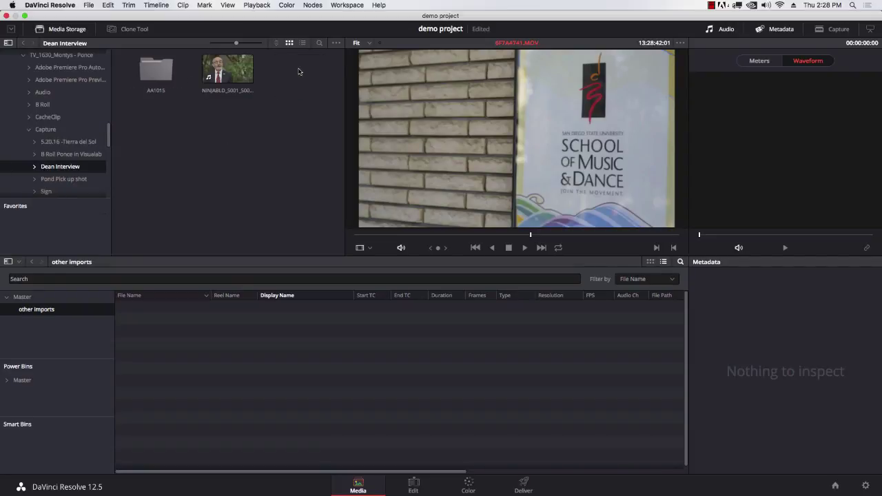
double_click(156, 71)
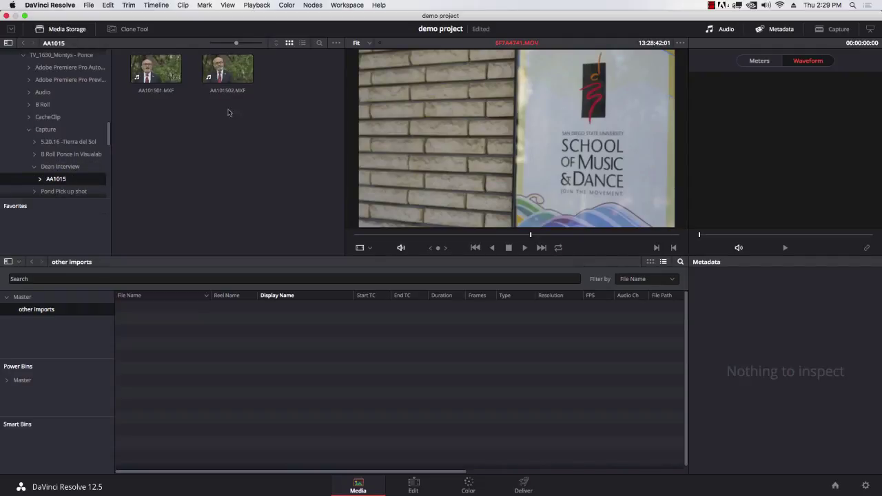
drag(252, 108, 215, 115)
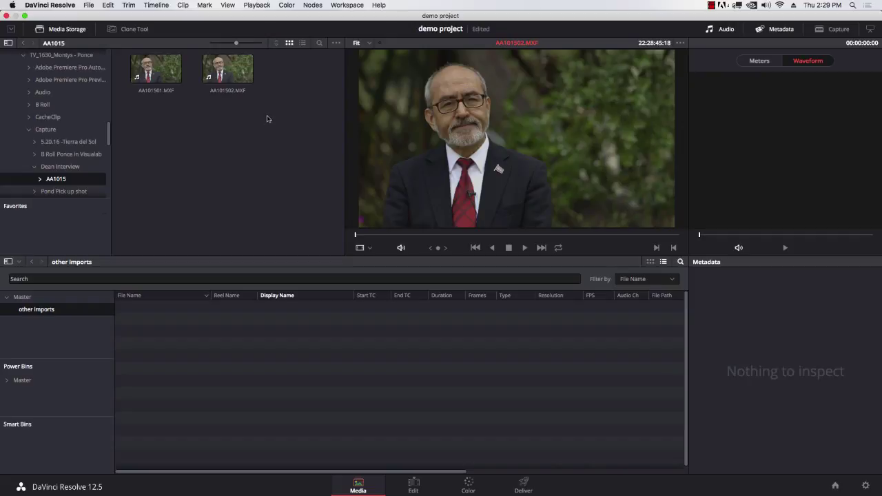
Step: Select clips AA101501.MXF and AA101502.MXF and view the available options for adding them to the media pool
drag(272, 122, 142, 66)
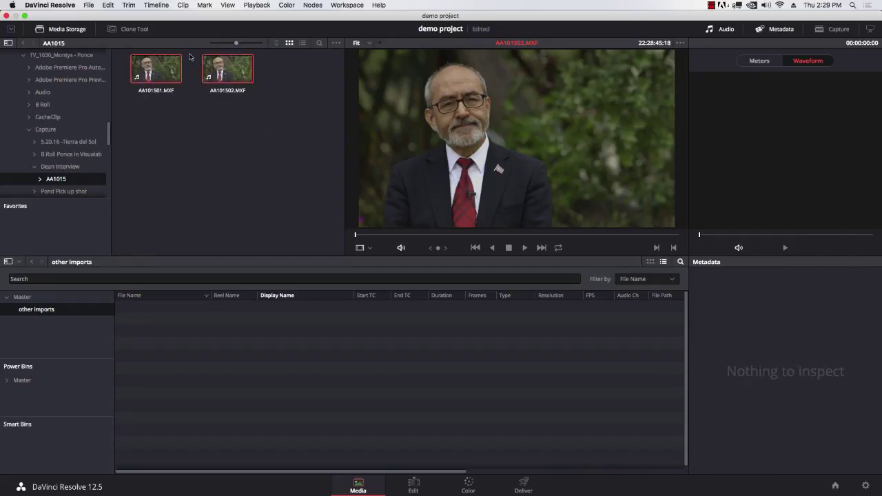
right_click(223, 66)
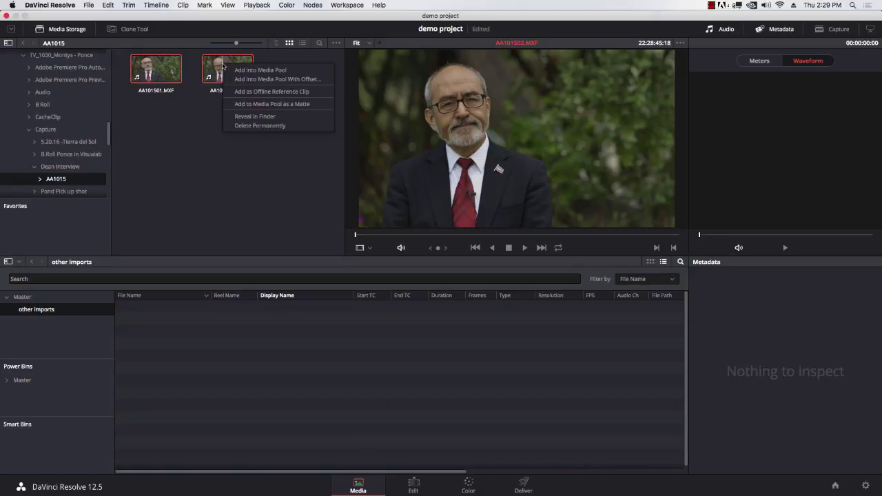
click(219, 114)
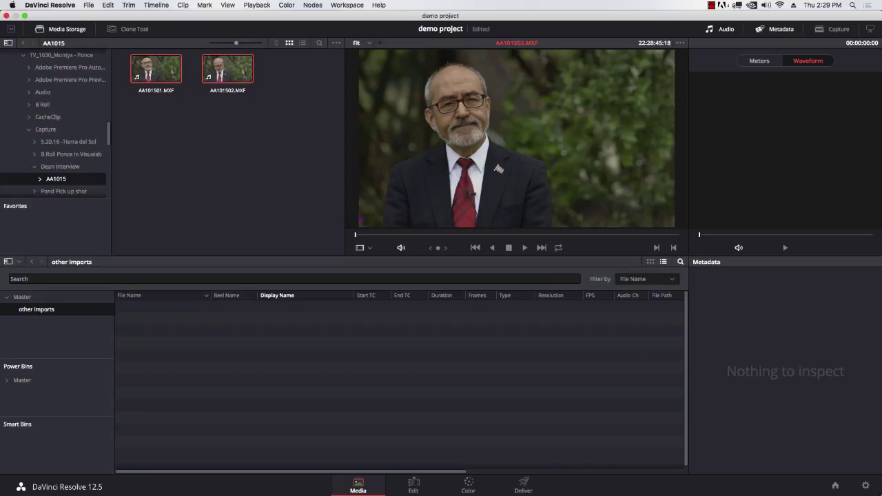
Step: Review the Optimized Media, UI and working folder settings in the project's General Options, then close without saving
click(866, 485)
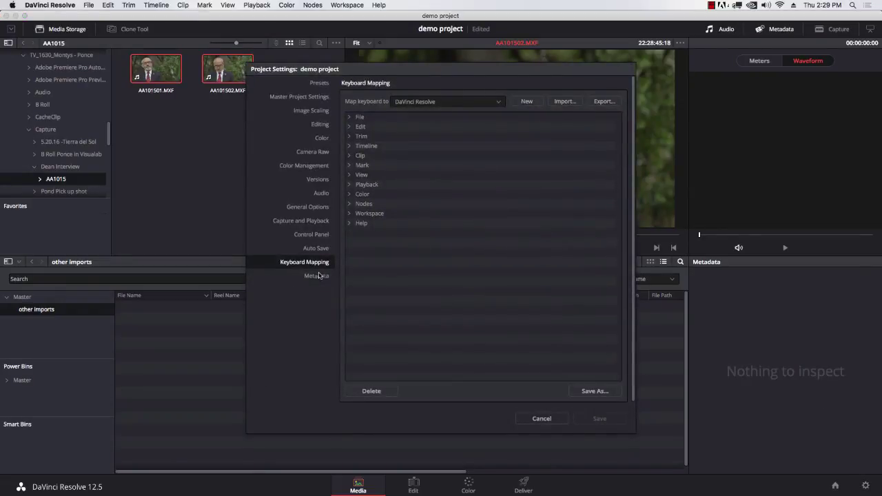
click(321, 129)
click(314, 208)
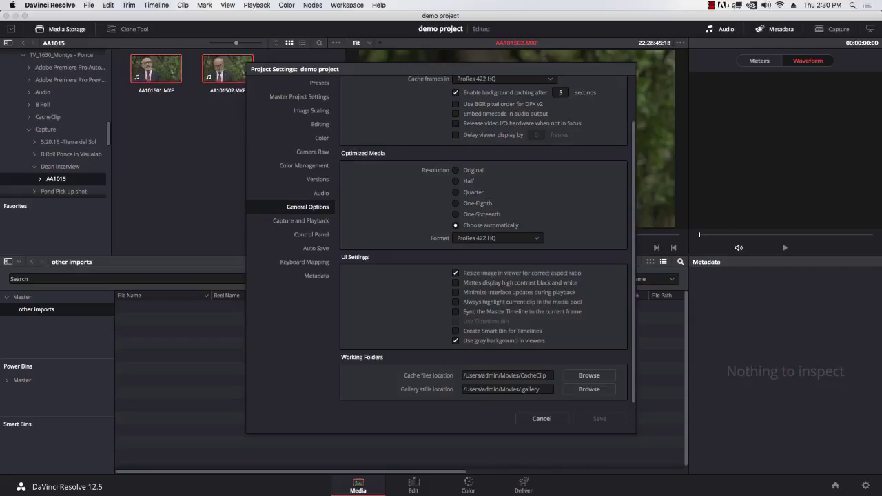
click(541, 418)
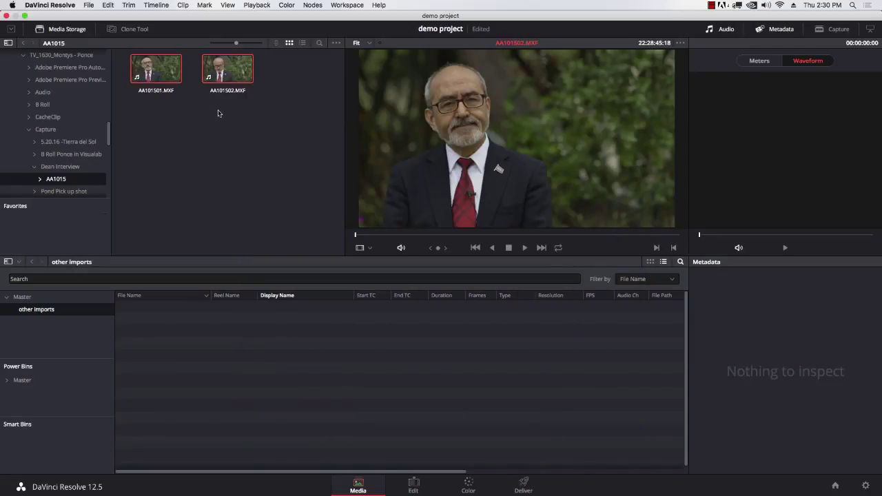
Step: Add the two selected AA1015 clips to the "other imports" bin and compare its contents with the Master bin
drag(160, 66, 181, 370)
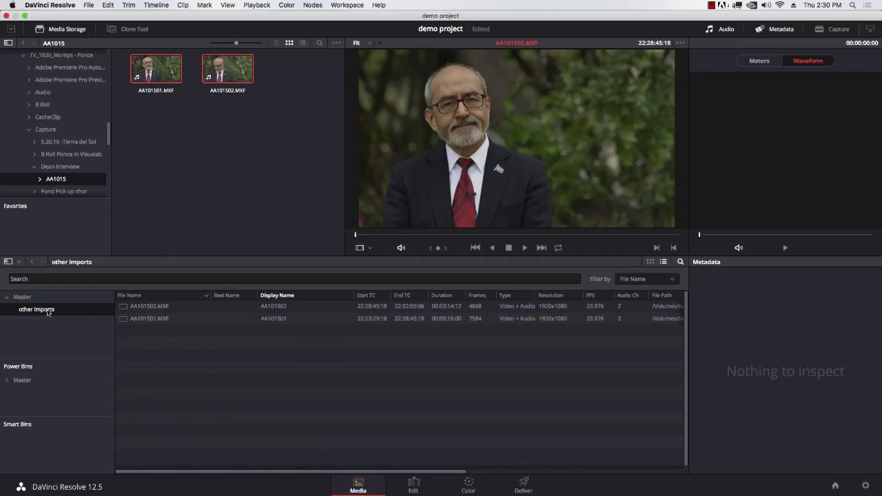
click(22, 297)
scroll(205, 358, down, 15)
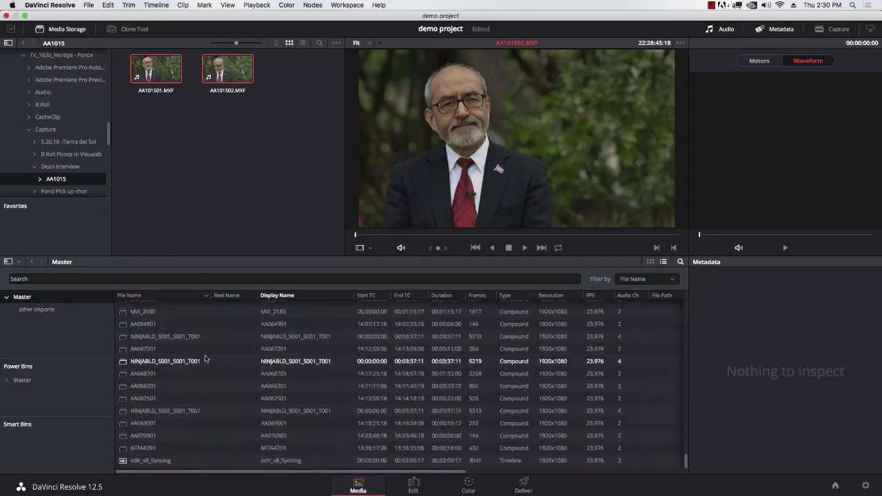
click(56, 309)
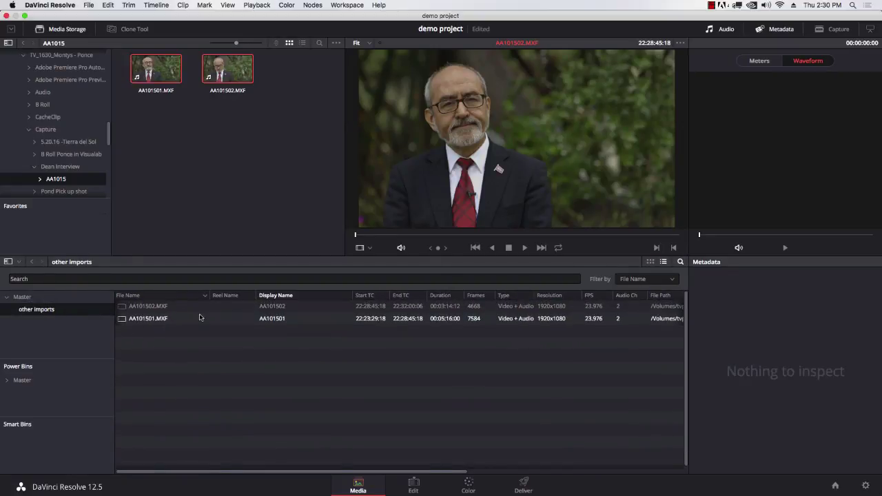
Step: Load AA101501.MXF from the "other imports" bin, play a short portion and move the playhead to 22:24:46:10
click(123, 320)
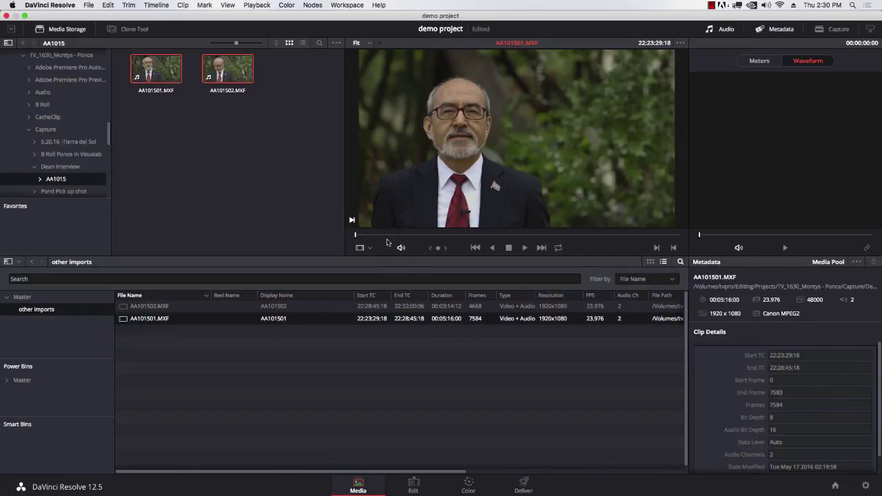
drag(430, 236, 459, 236)
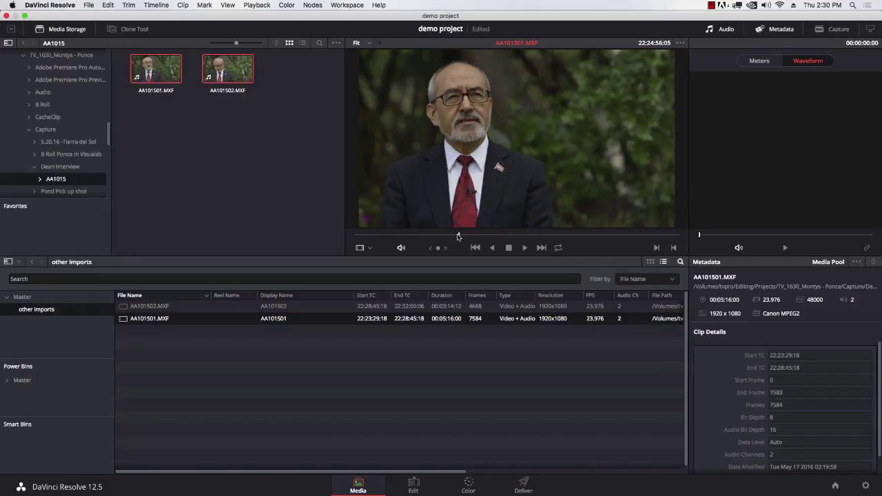
key(space)
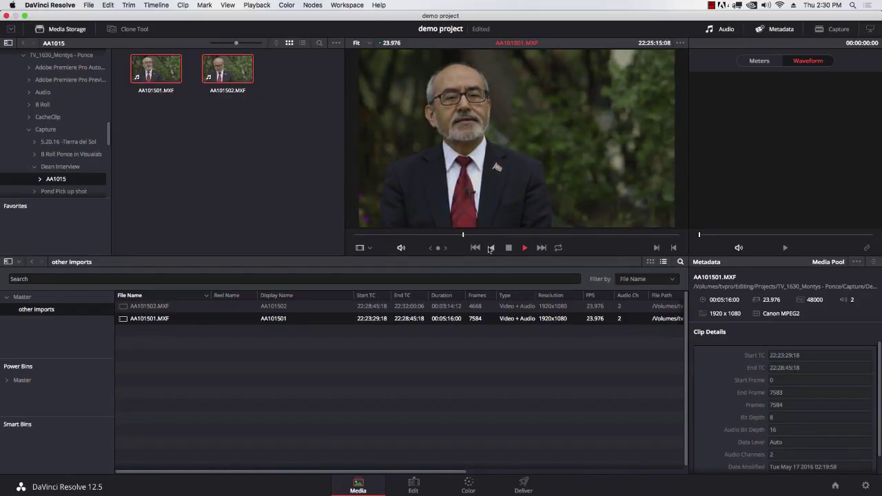
key(space)
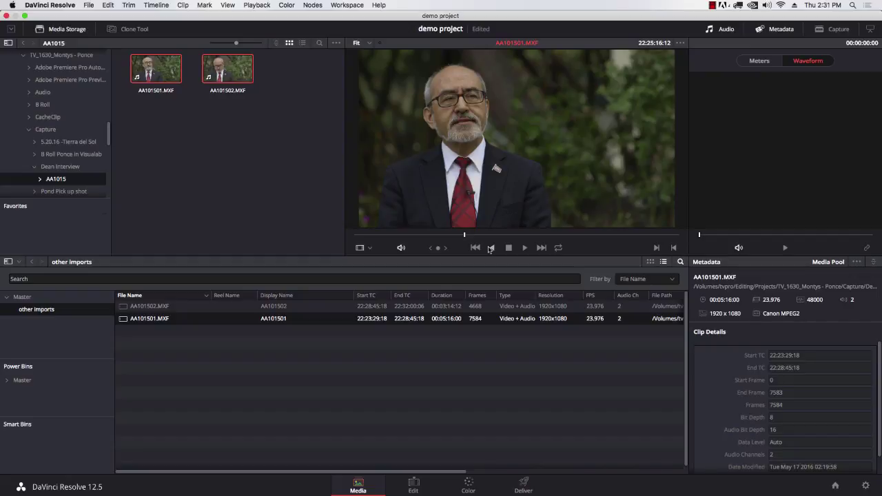
drag(470, 235, 434, 235)
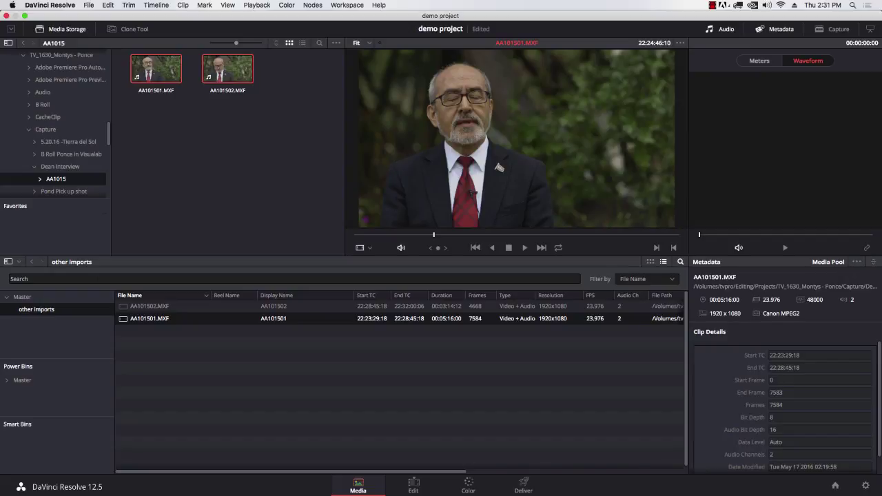
Step: Look through the Master and "other imports" bins and the options available for the Power Bins Master bin
click(27, 300)
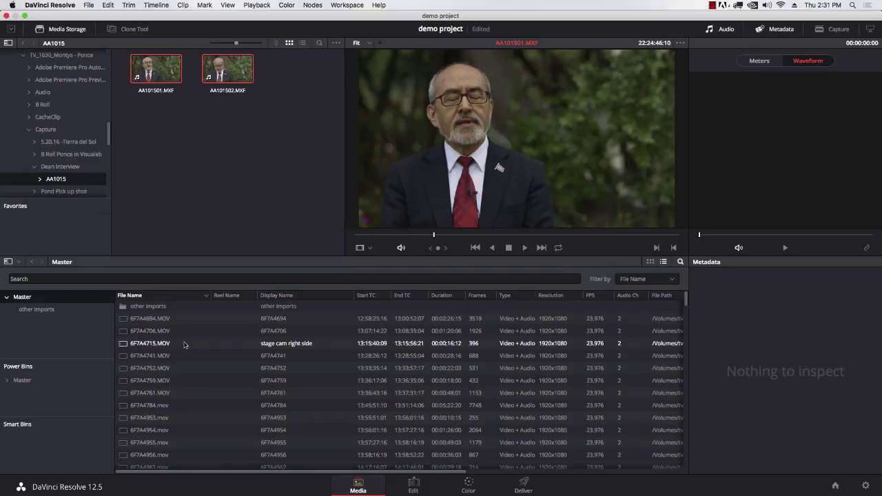
click(45, 310)
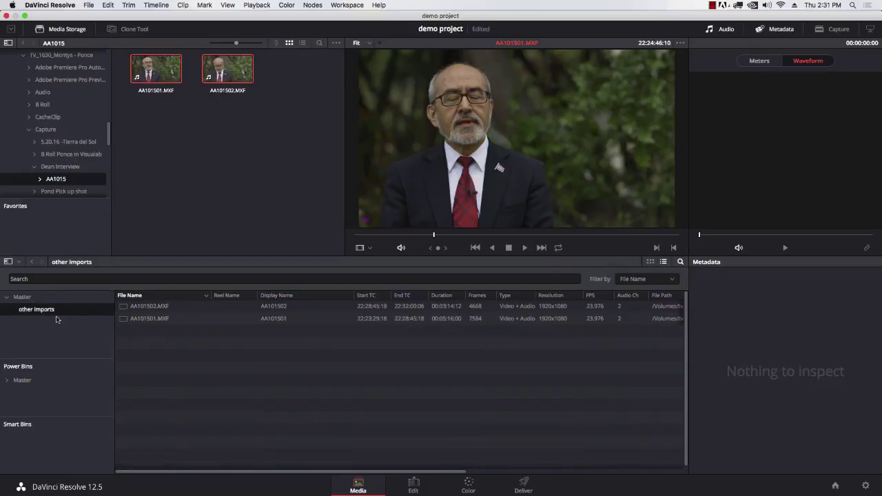
right_click(38, 397)
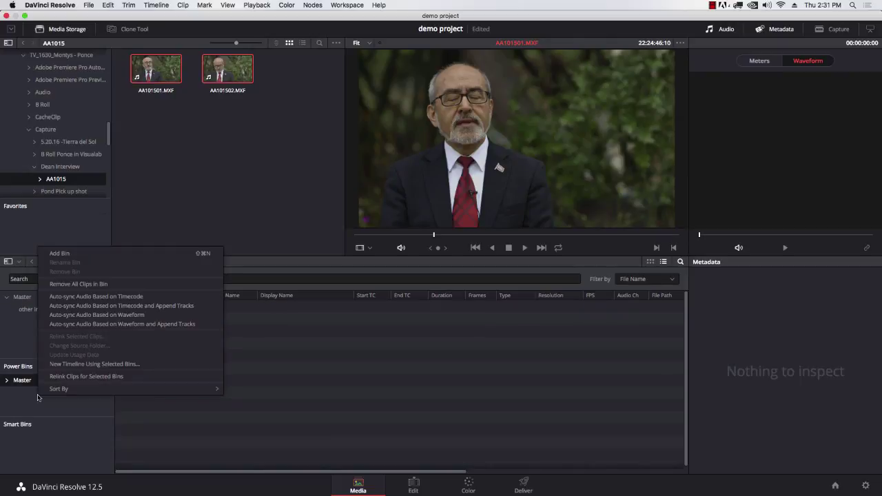
click(28, 402)
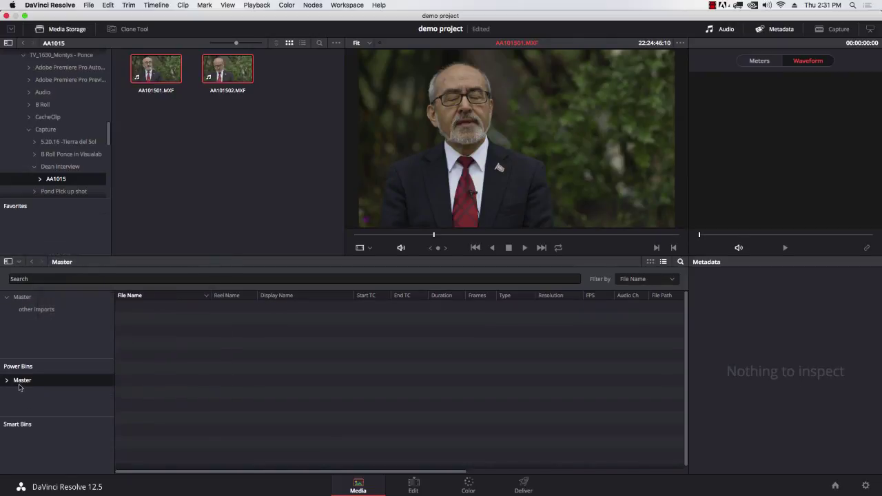
Step: Start a new smart bin and base its rule on Metadata - Audio Tracks with Track 2
right_click(49, 441)
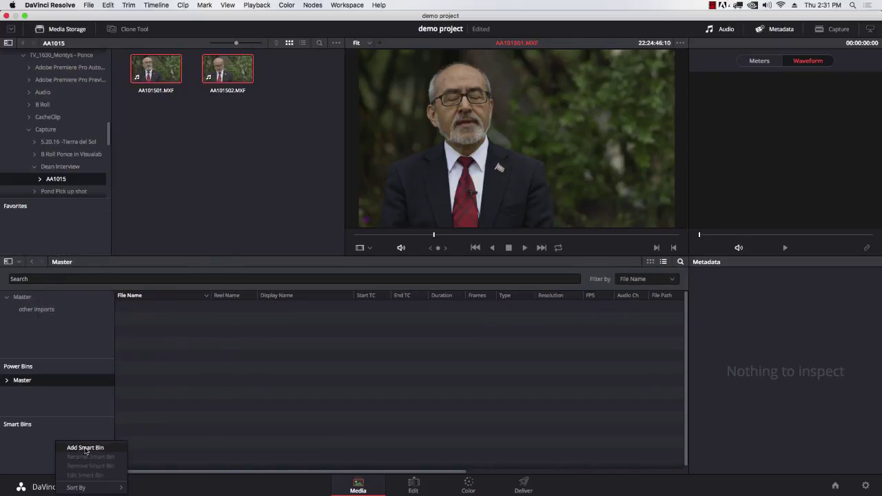
click(83, 449)
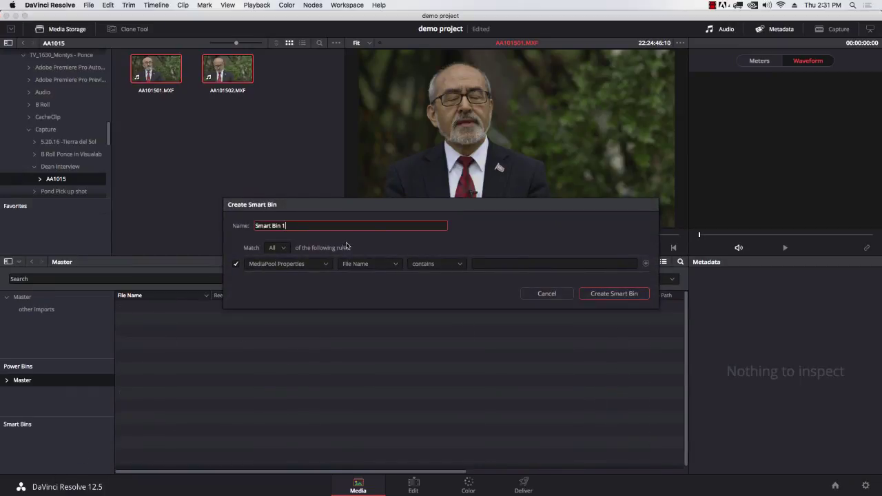
click(310, 268)
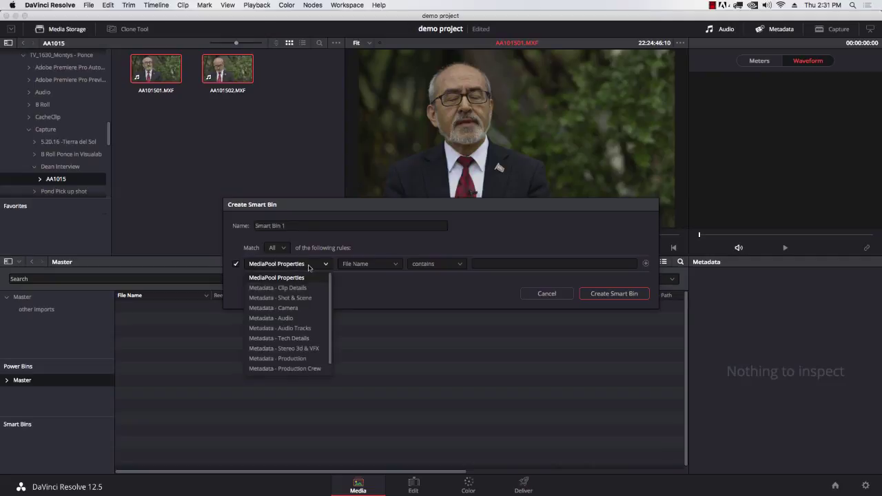
click(312, 329)
click(372, 268)
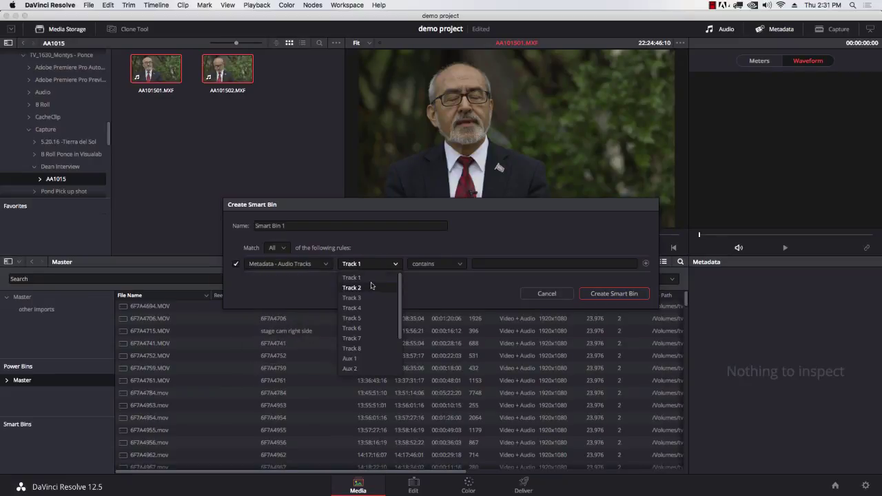
click(372, 287)
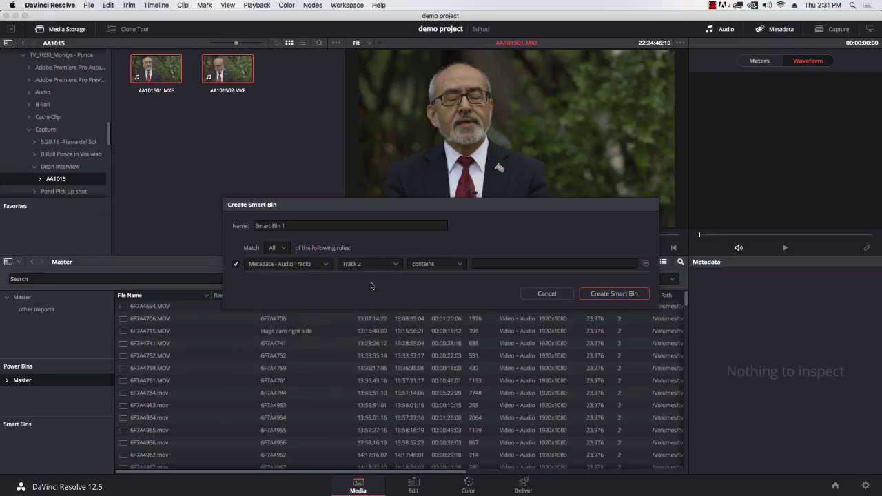
Step: Review the rule's comparison options and change its category to Metadata - Production Crew
click(432, 266)
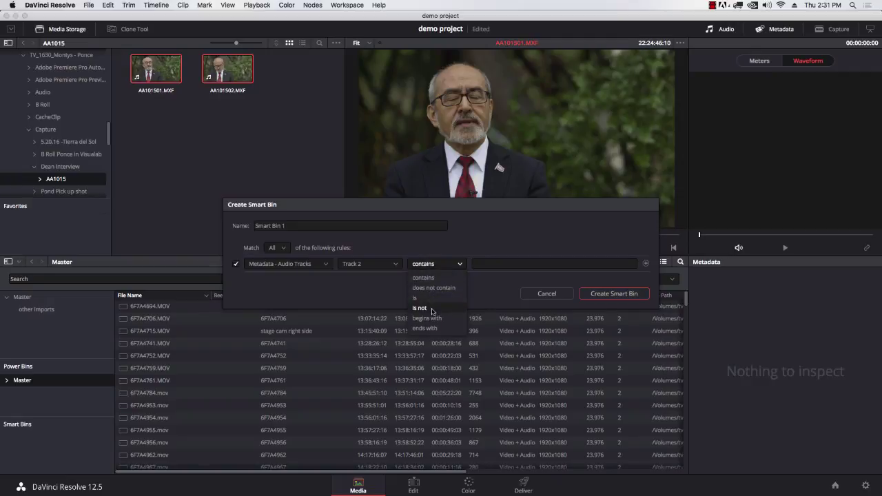
click(326, 264)
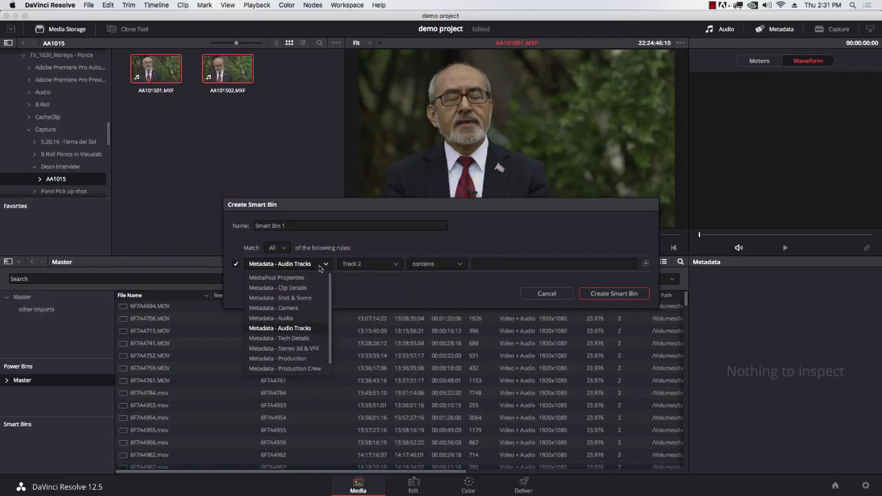
scroll(328, 303, down, 1)
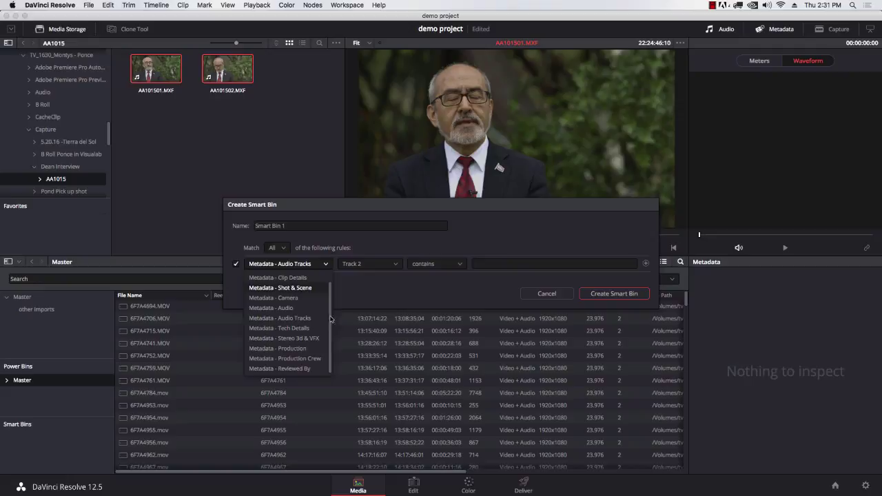
click(310, 359)
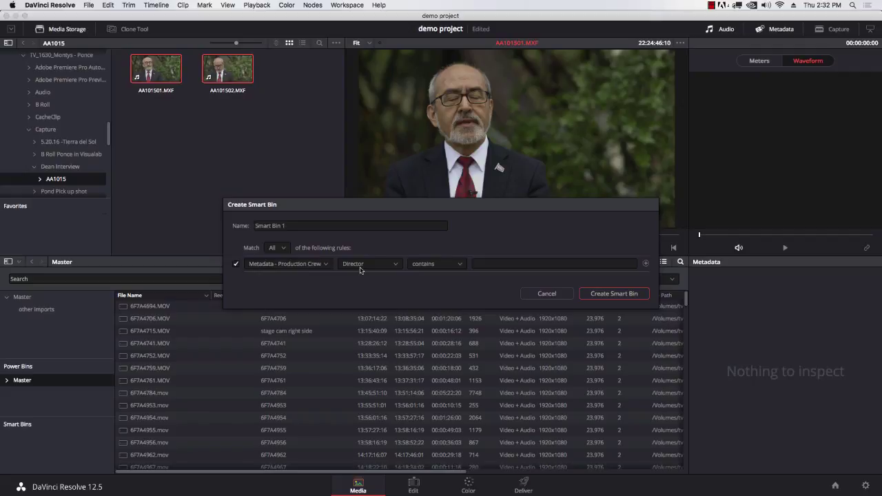
Step: Try a smart bin rule where the MediaPool Properties Reel Name begins with "6f"
click(314, 266)
scroll(331, 303, up, 1)
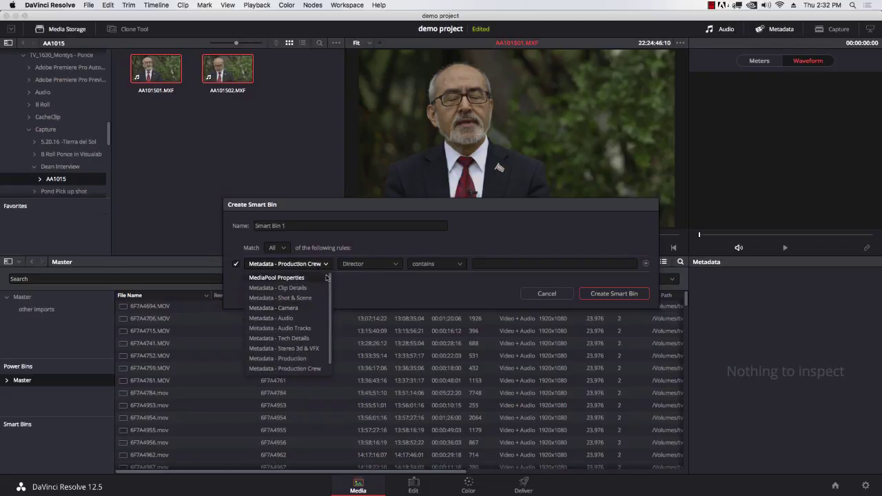
click(314, 279)
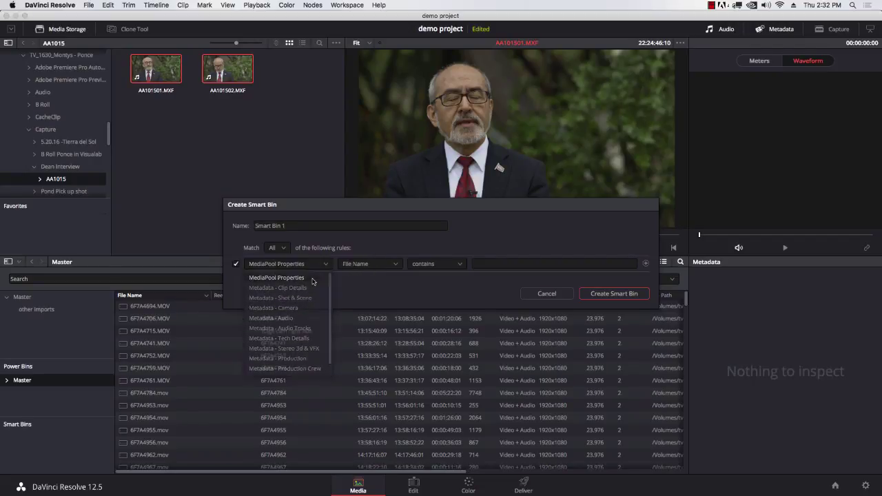
click(368, 266)
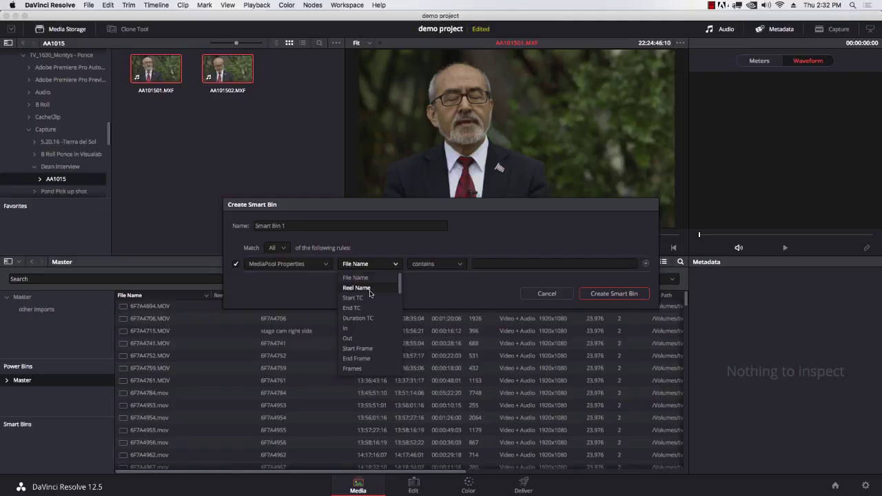
click(356, 287)
click(490, 263)
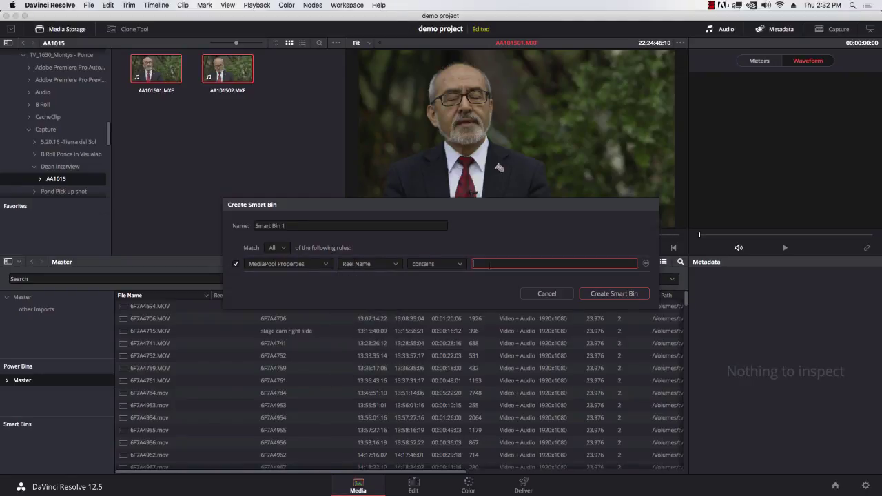
text(6f)
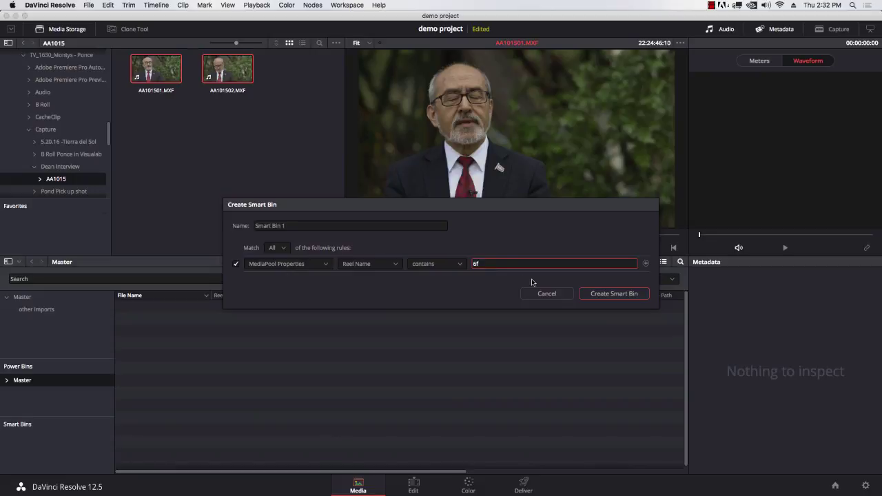
click(456, 264)
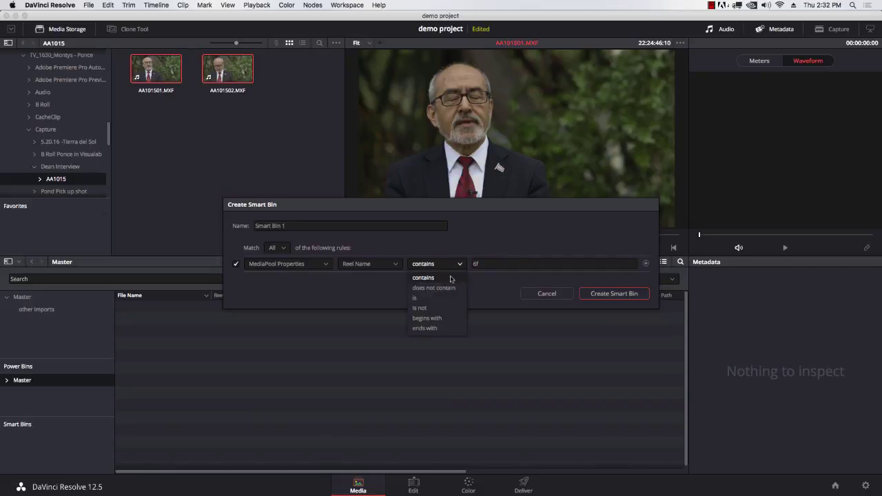
click(448, 319)
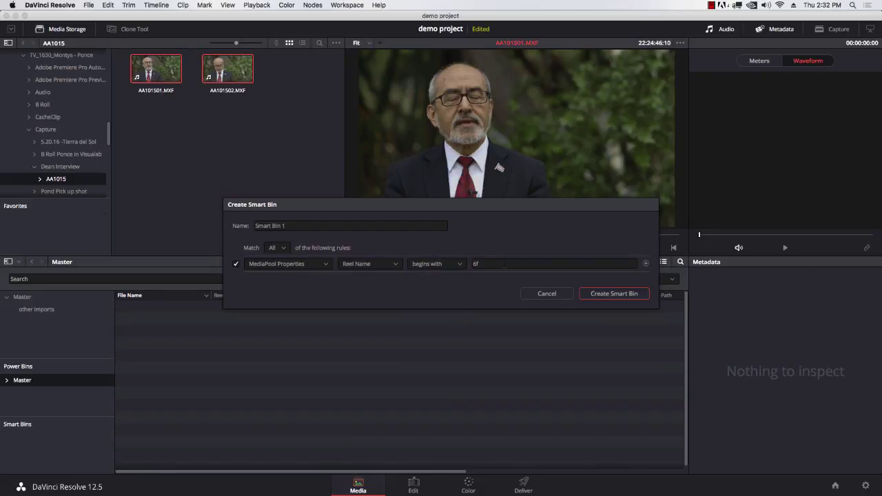
click(502, 264)
Step: Try a smart bin rule where the MediaPool Properties File Name does not contain "6f"
click(382, 265)
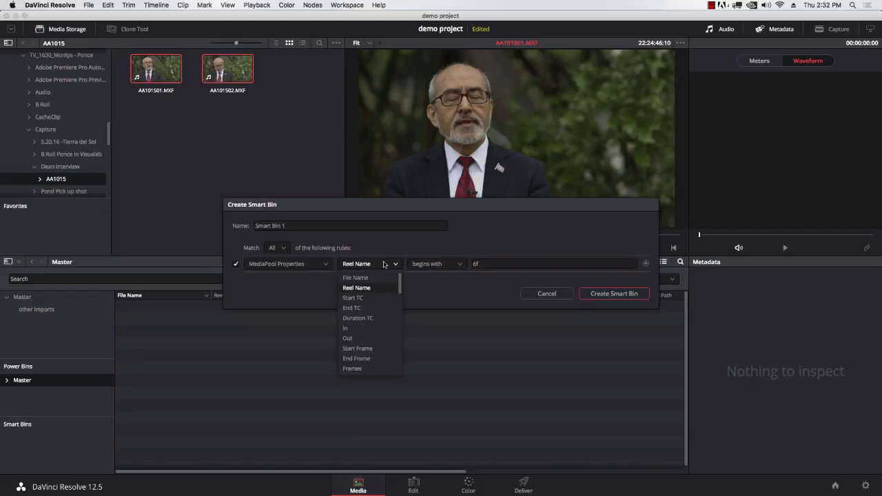
click(378, 277)
click(483, 264)
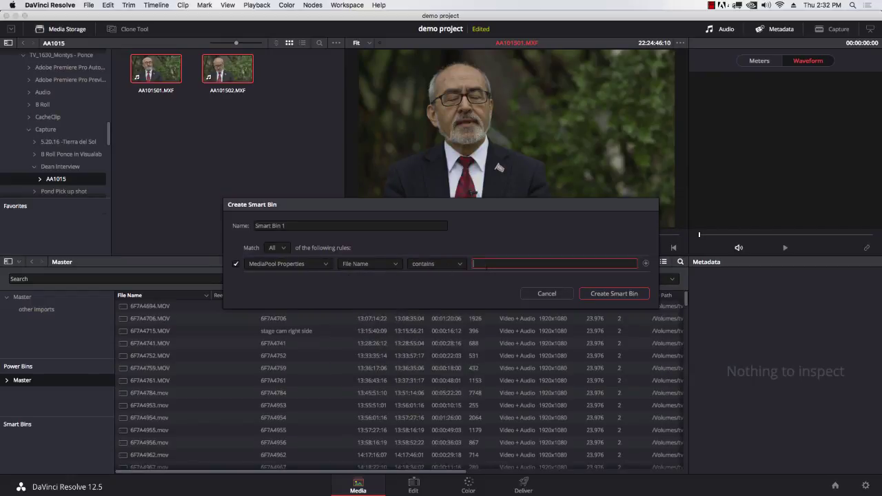
text(6f)
click(445, 265)
click(448, 287)
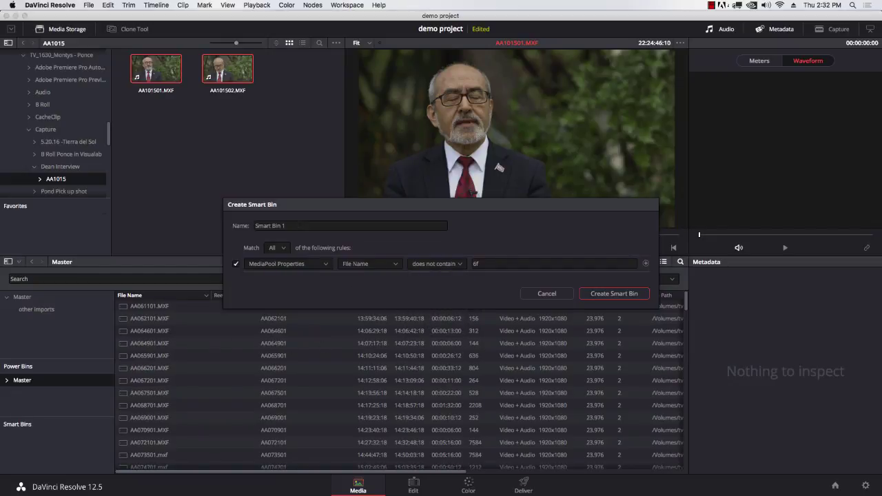
Step: Name the smart bin "bin 2" and look through the rule fields offered under MediaPool Properties
key(Tab)
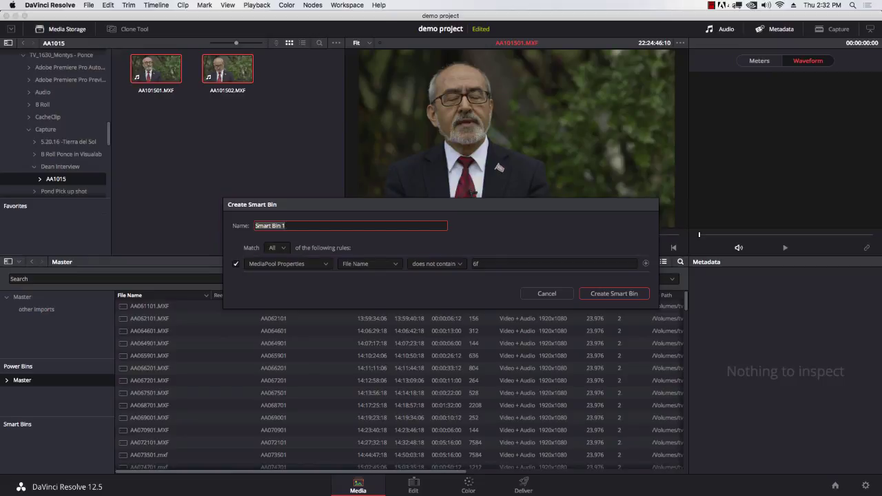
text(bin 2)
click(326, 264)
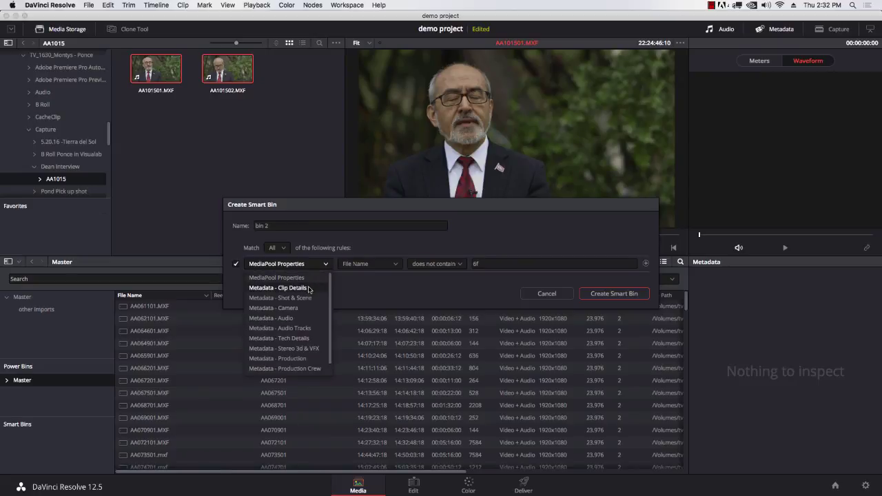
click(308, 278)
click(395, 264)
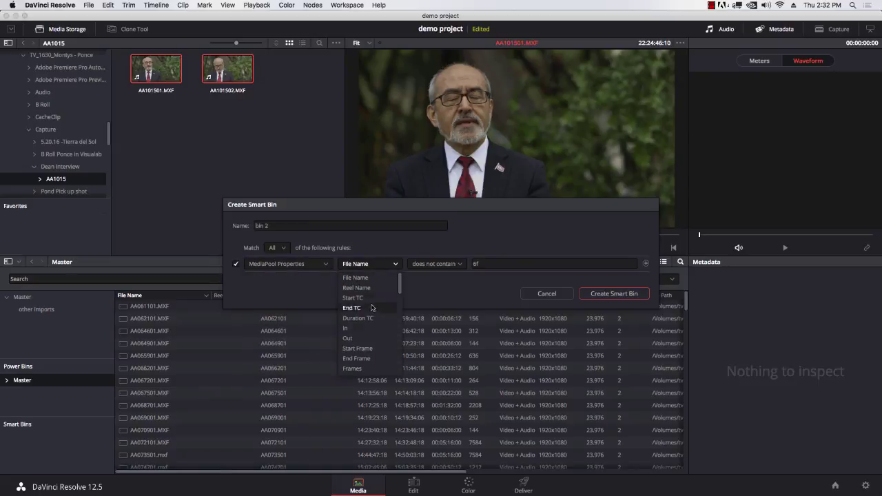
click(315, 295)
Step: Set the smart bin rule to Metadata - Clip Details with Codec containing "canon"
click(313, 265)
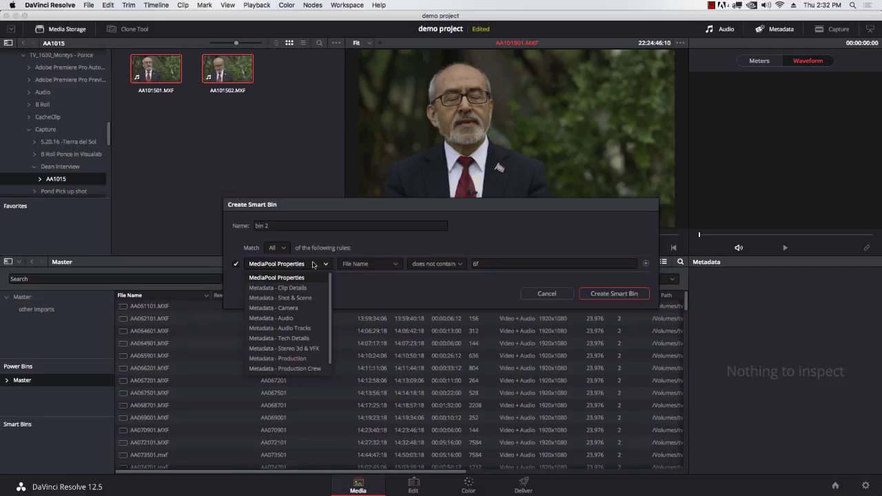
click(286, 288)
click(371, 264)
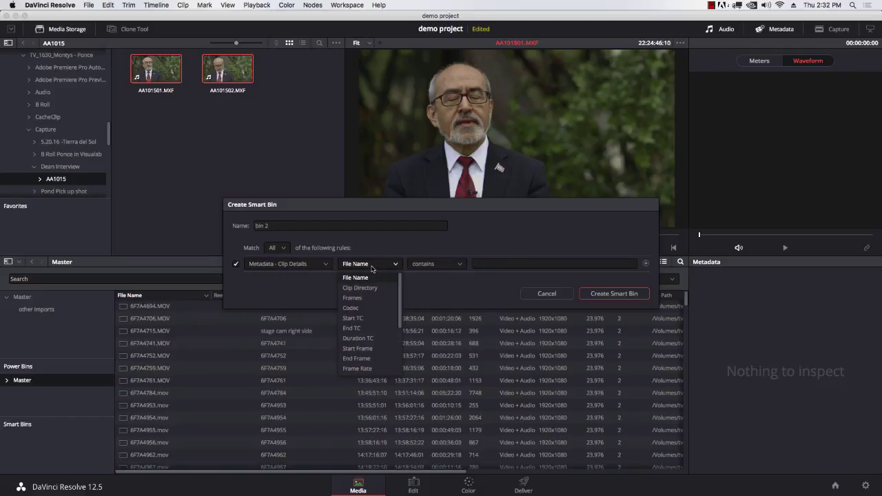
mouse_move(398, 307)
mouse_down()
mouse_move(399, 329)
mouse_move(398, 308)
mouse_up()
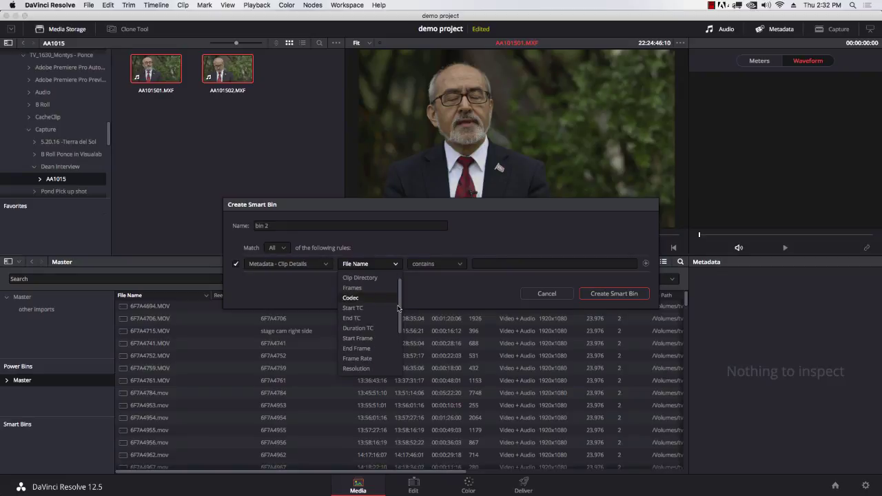
click(373, 297)
click(481, 265)
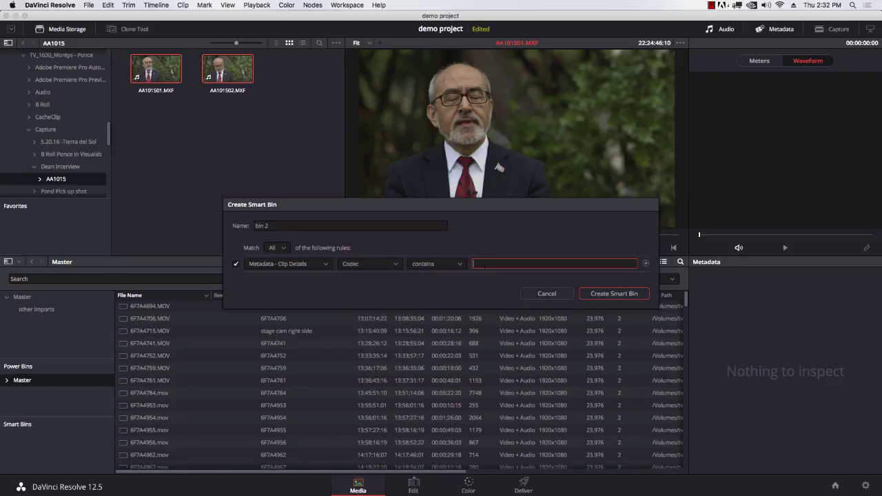
text(canon)
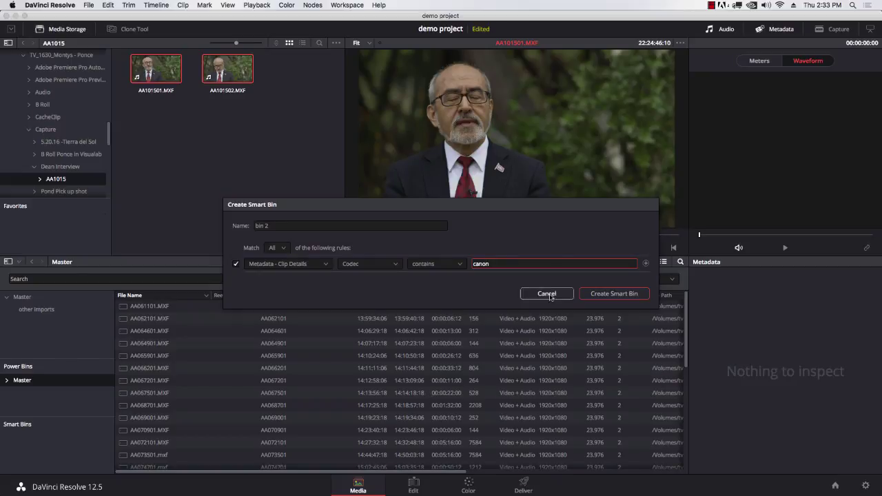
Step: Try "264" as the codec text of the rule and put "canon" back
double_click(497, 264)
text(264)
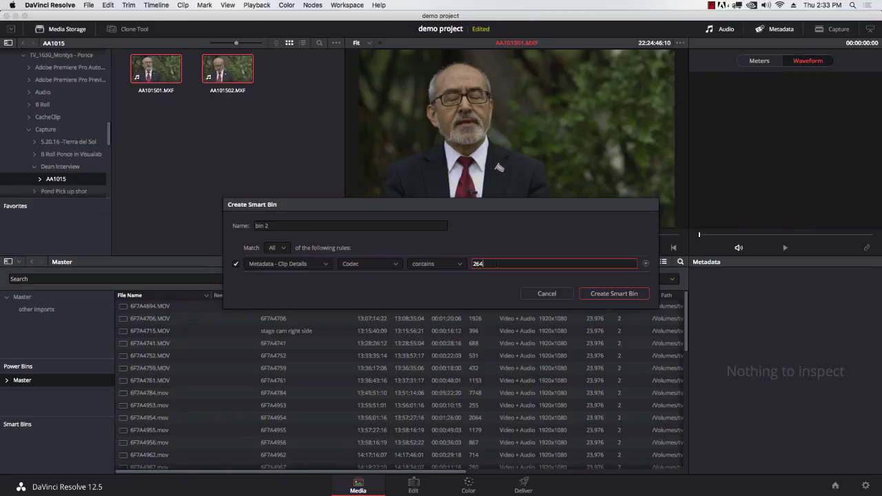
double_click(497, 264)
text(caon)
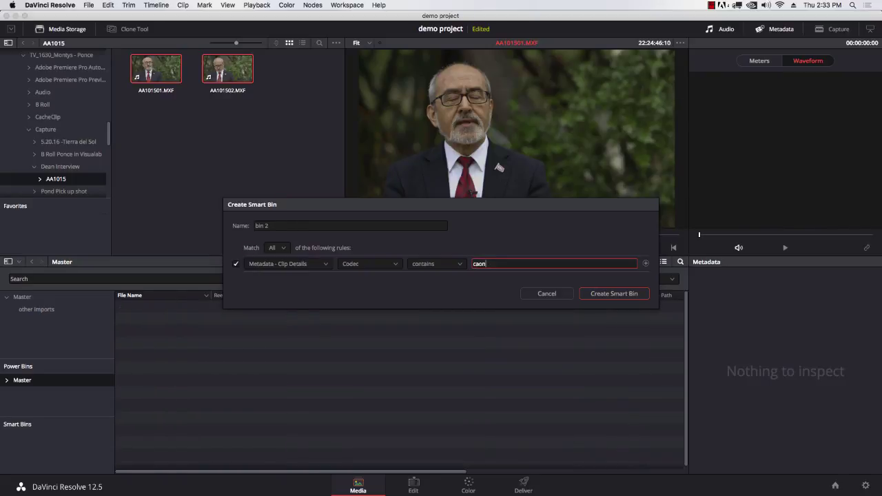
key(BackSpace)
key(BackSpace)
text(non)
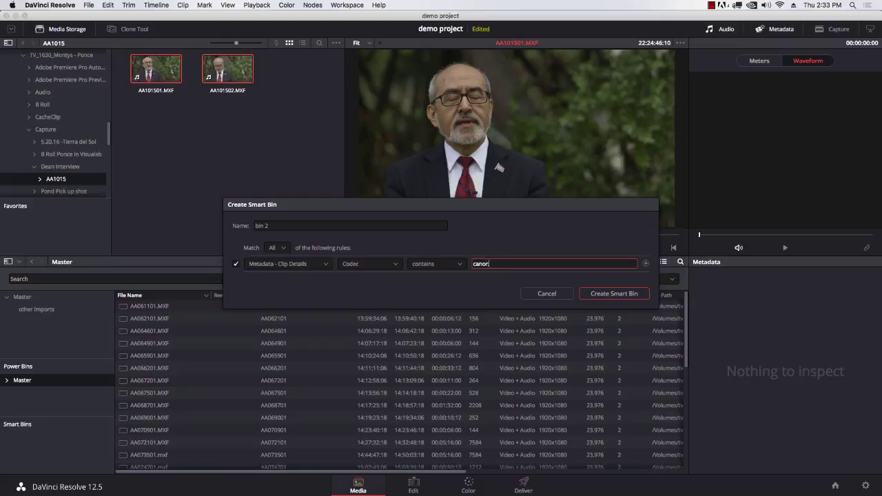
Step: Rename the smart bin as "Canon Stuff" and create it
click(297, 226)
drag(293, 227, 235, 226)
text(Canon Stuf)
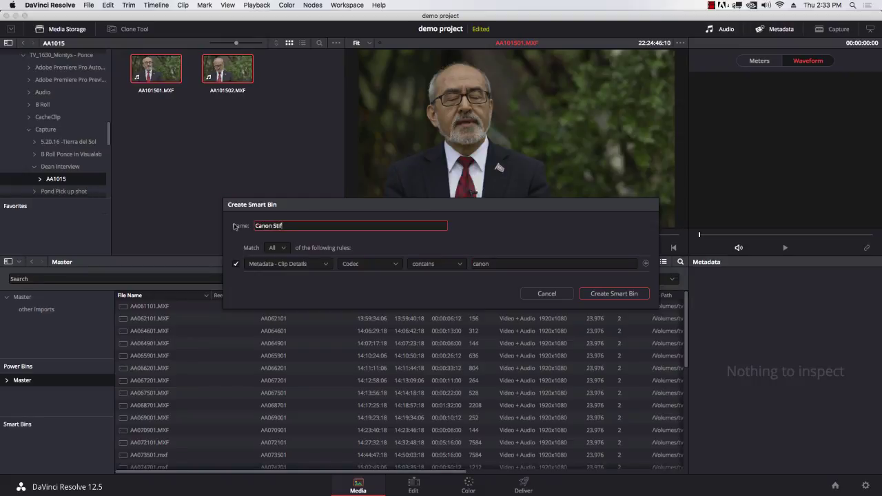
text(f)
click(614, 294)
Step: Compare the contents of the Canon Stuff smart bin and the Power Bins Master bin, and examine the options available for power and smart bins
click(31, 439)
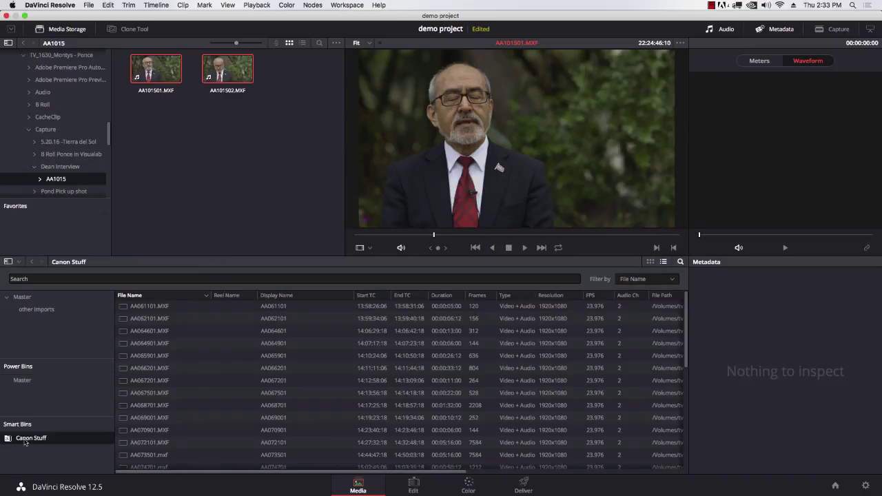
click(31, 381)
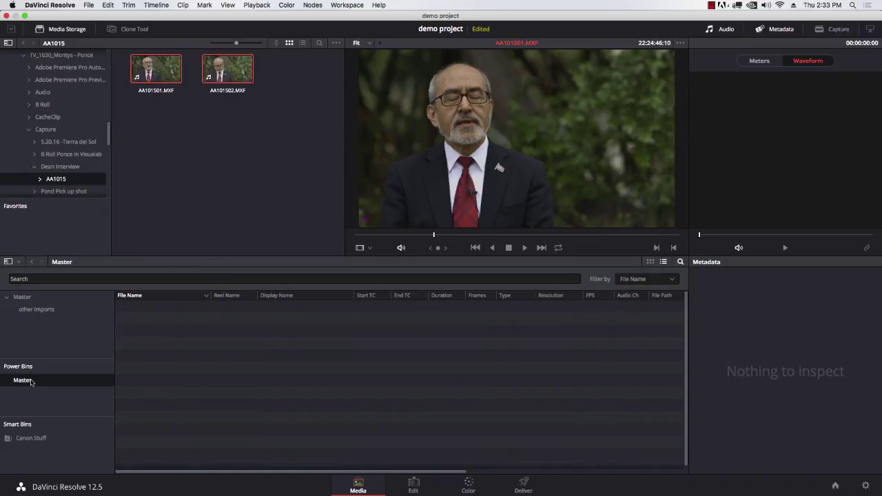
right_click(38, 393)
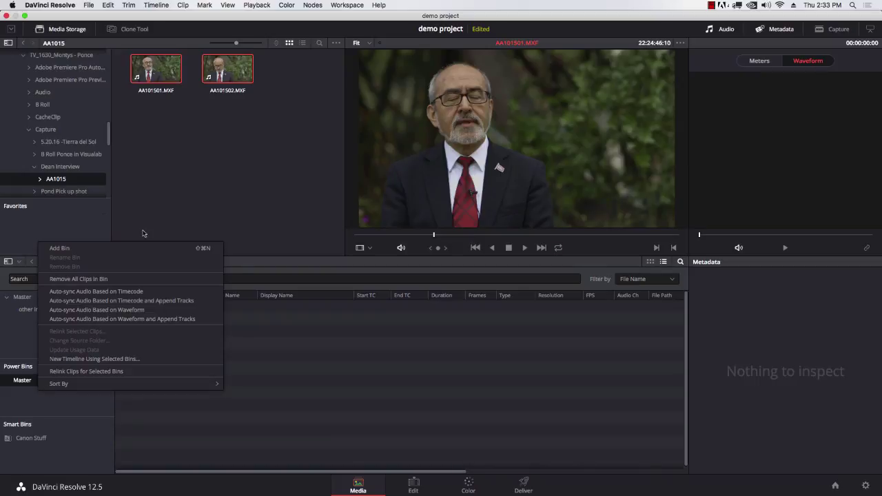
click(40, 442)
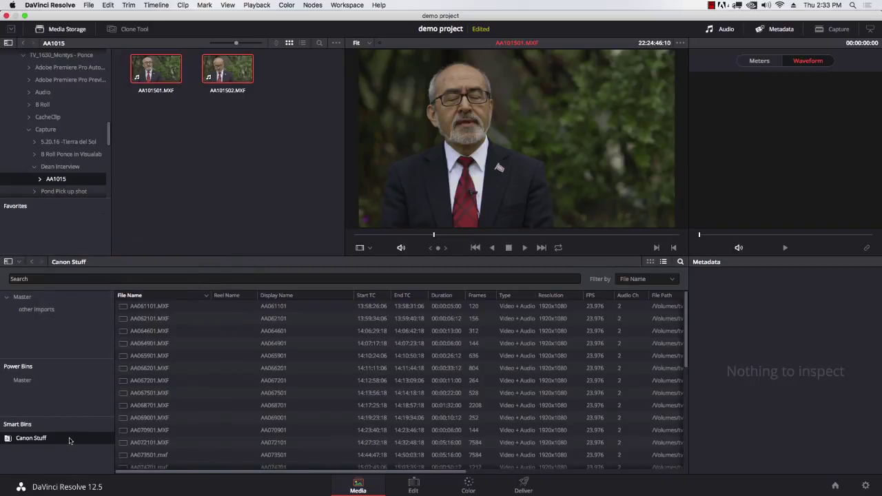
click(42, 383)
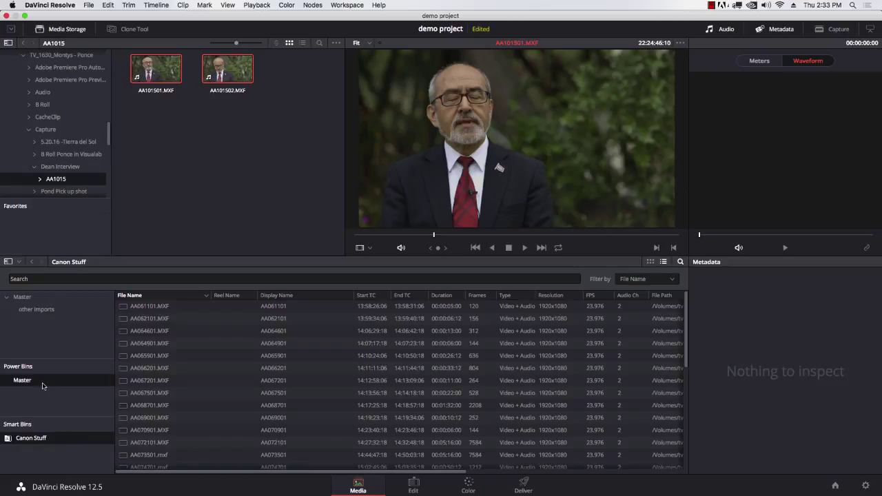
right_click(38, 389)
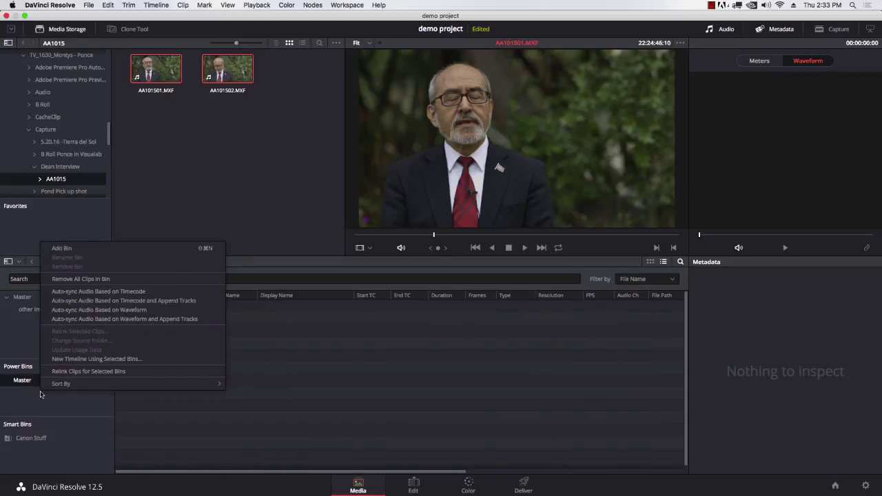
click(29, 404)
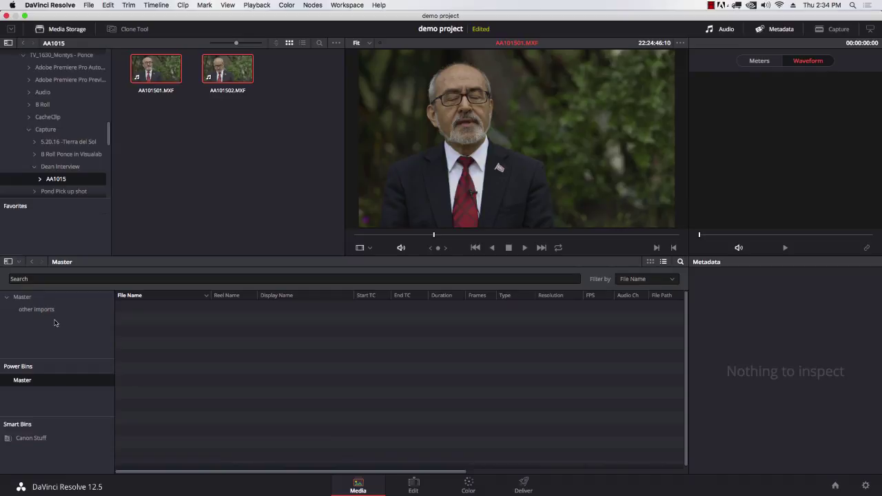
click(33, 438)
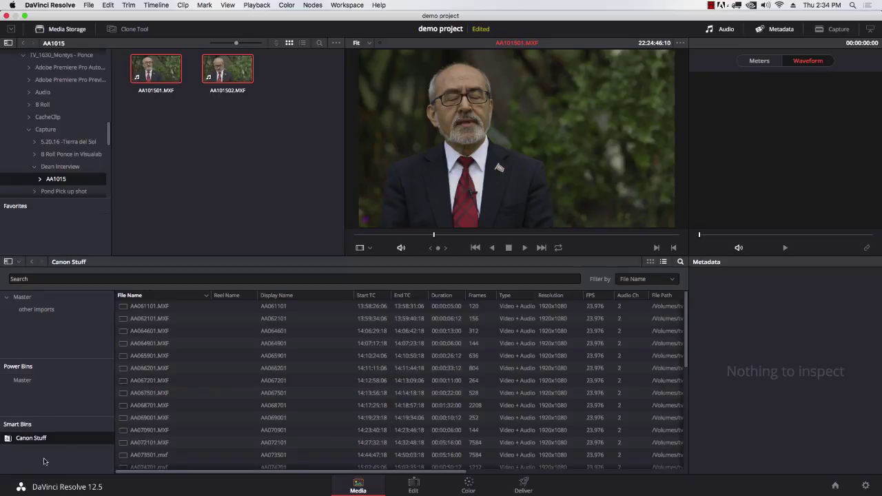
right_click(60, 453)
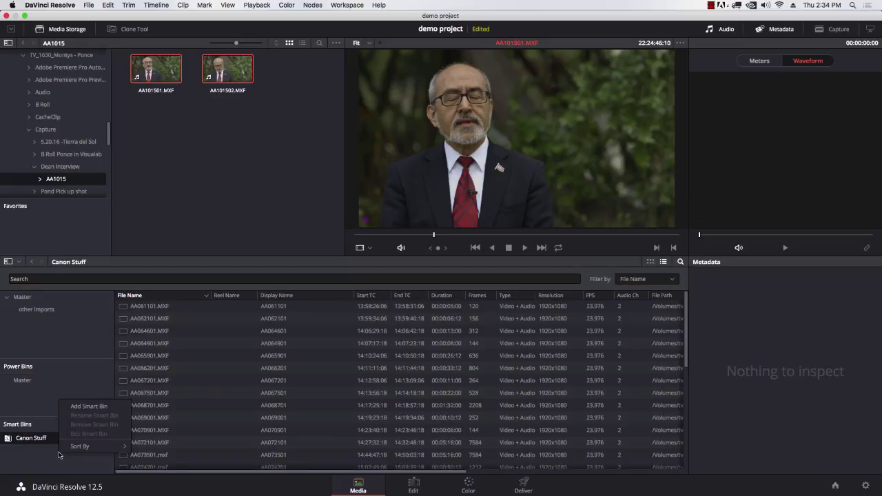
Step: Start another smart bin with its rule based on Metadata - Audio and Sample Rate (KHz)
click(89, 406)
click(311, 265)
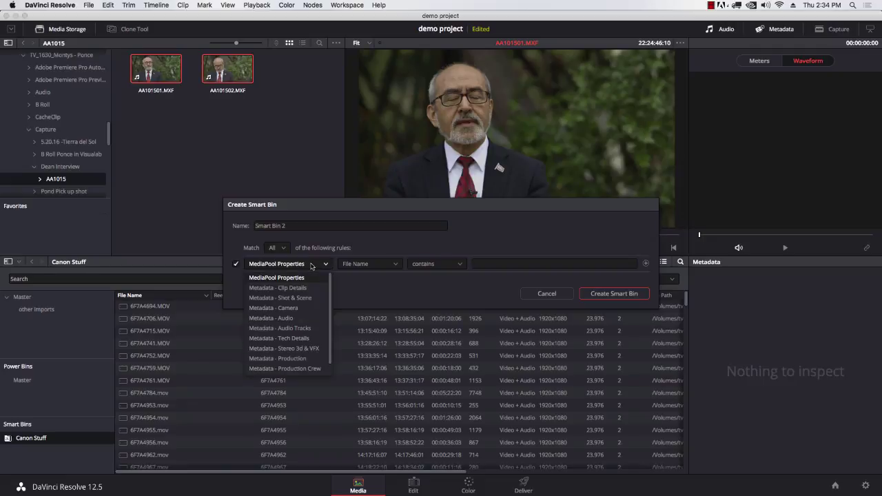
scroll(307, 278, down, 1)
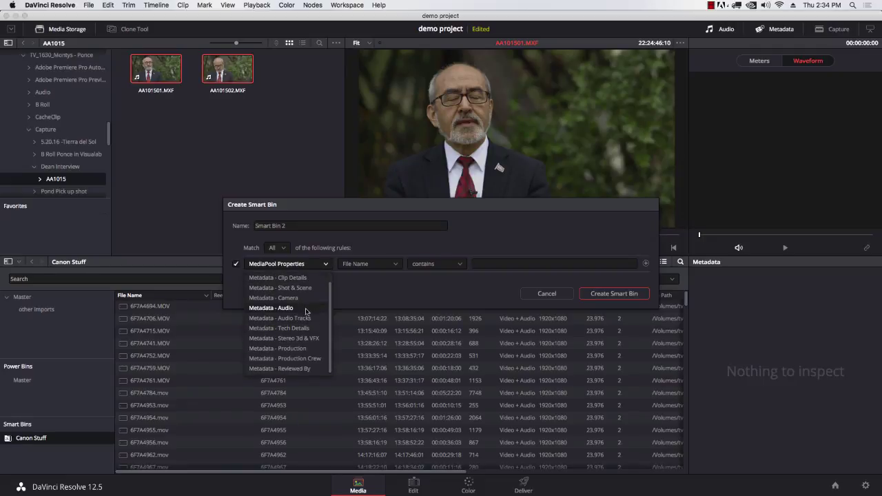
click(306, 308)
click(369, 264)
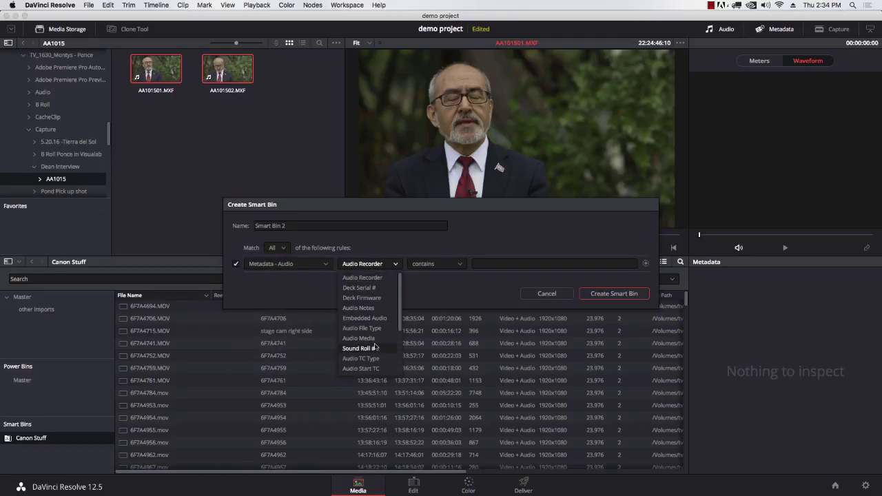
scroll(384, 335, down, 3)
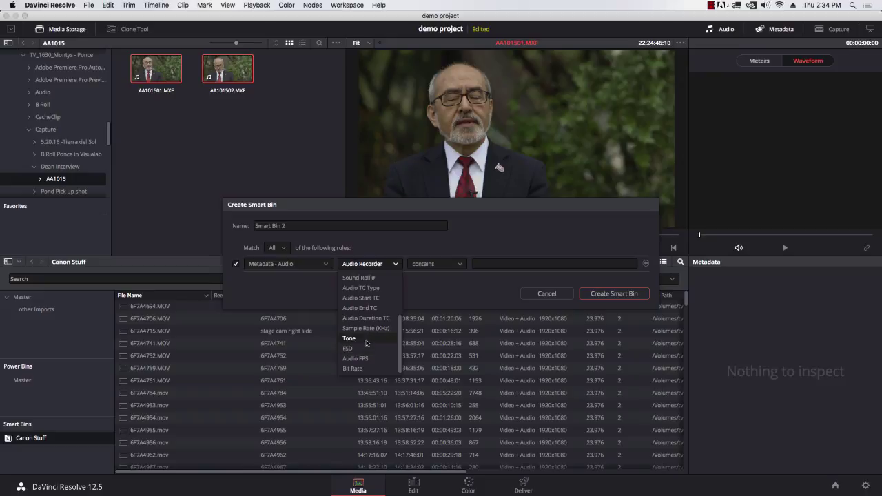
click(366, 328)
Step: Try 4410, 4800 and 441 as the sample rate value of the smart bin rule
click(482, 264)
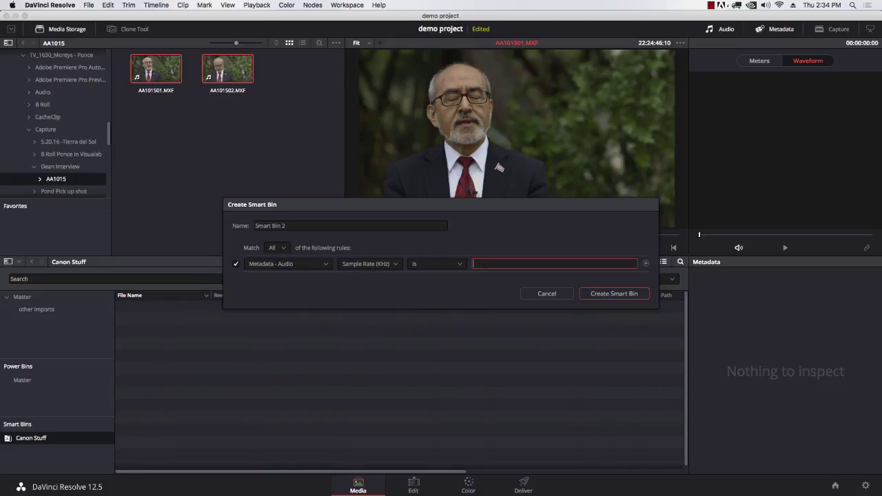
text(4410)
key(super+a)
text(4800)
key(BackSpace)
key(BackSpace)
click(450, 264)
click(488, 267)
key(BackSpace)
text(4)
click(367, 266)
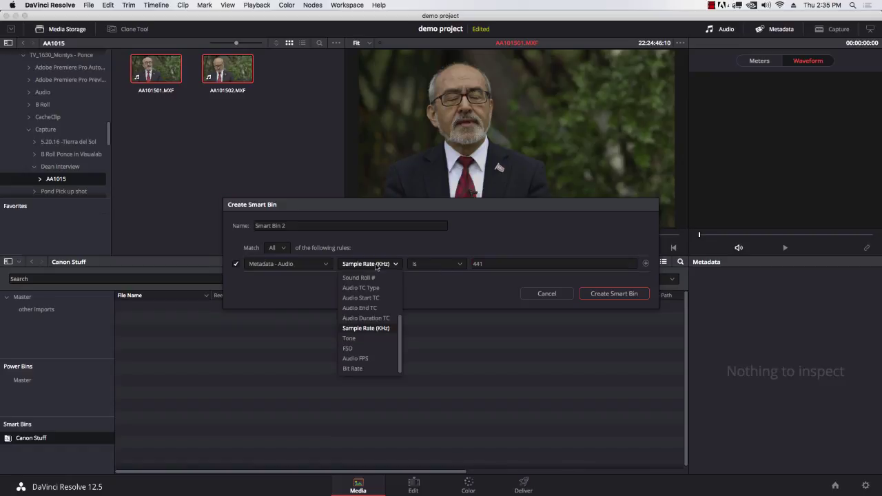
click(370, 328)
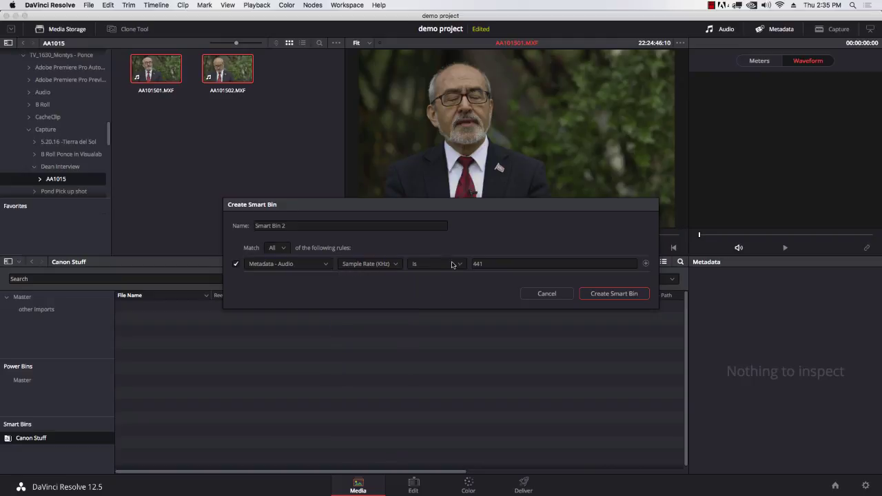
Step: Try a sample rate of 48 with the "is not" and "is" conditions, and discard the new smart bin
click(483, 264)
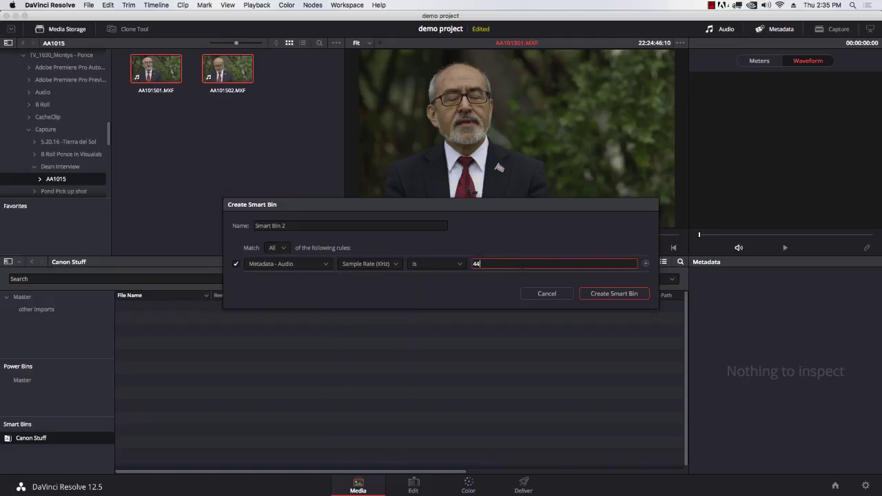
key(BackSpace)
key(BackSpace)
text(48)
click(420, 264)
click(439, 289)
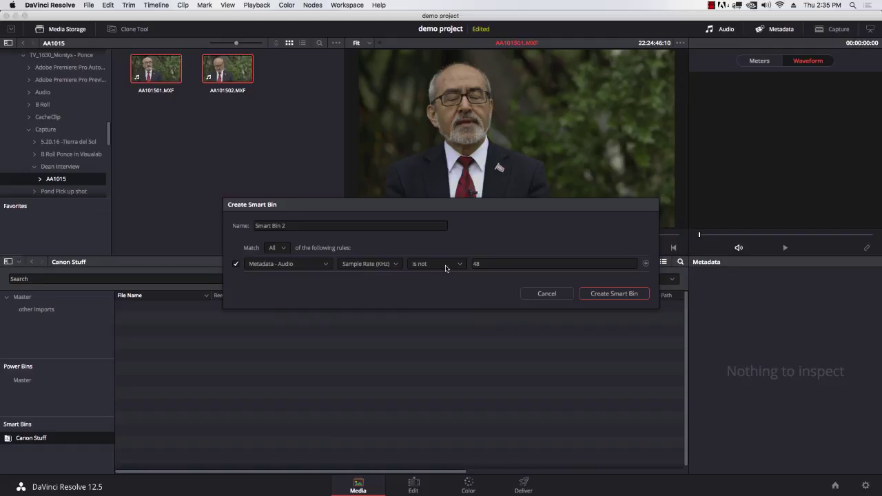
click(446, 264)
click(437, 279)
click(544, 295)
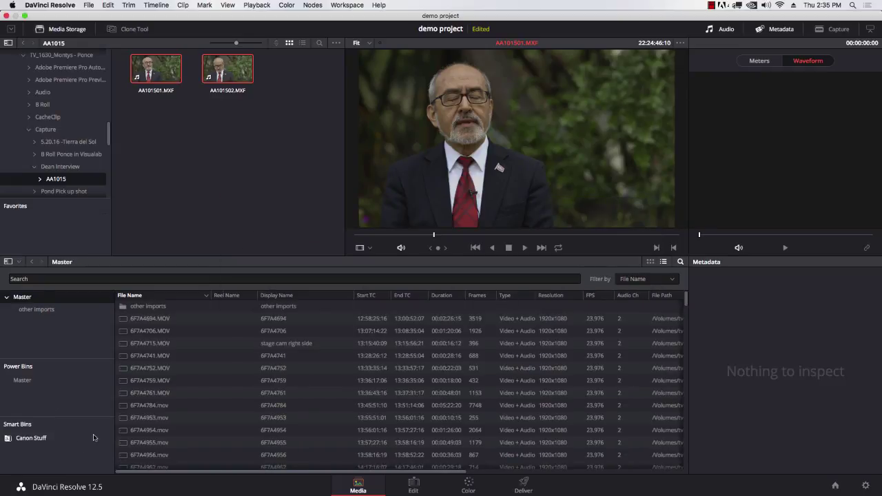
Step: Preview several clips of the Master bin, including 6F7A4741, 6F7A4759 and 6F7A4953, and check their metadata
click(155, 419)
click(151, 356)
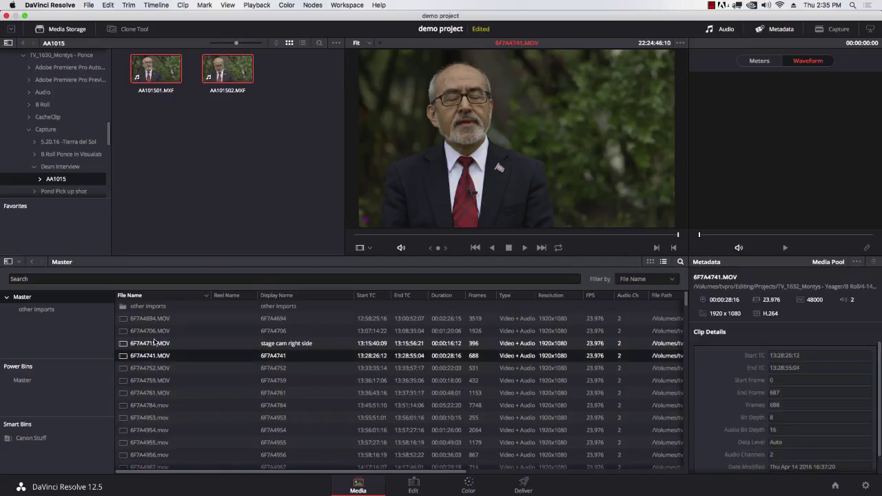
click(148, 381)
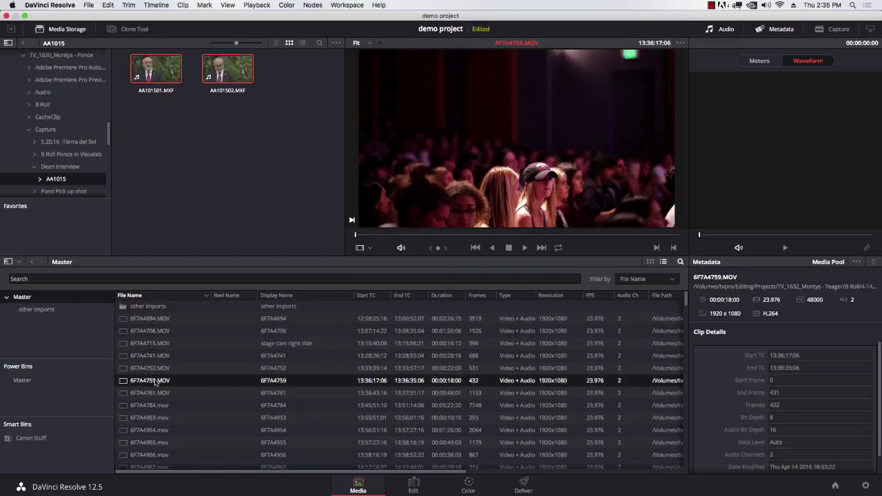
click(148, 405)
click(148, 418)
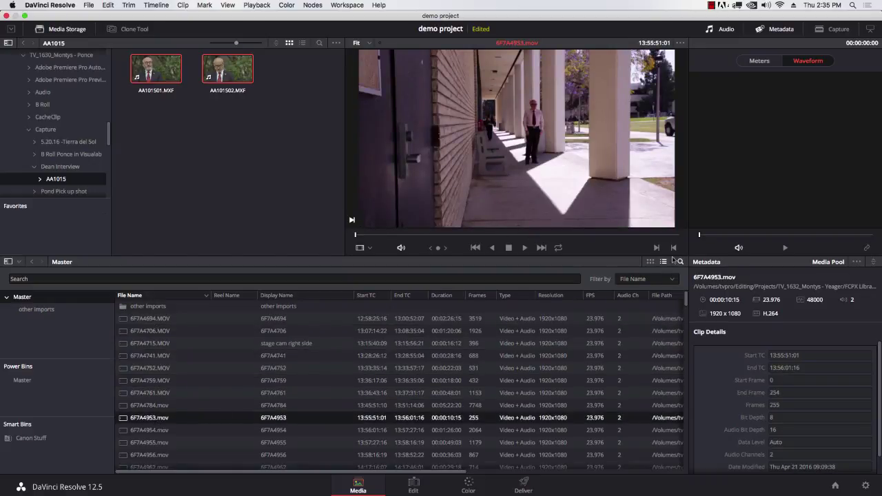
Step: Show the media pool clips as thumbnails and go through the bins, ending in the Canon Stuff smart bin
click(650, 262)
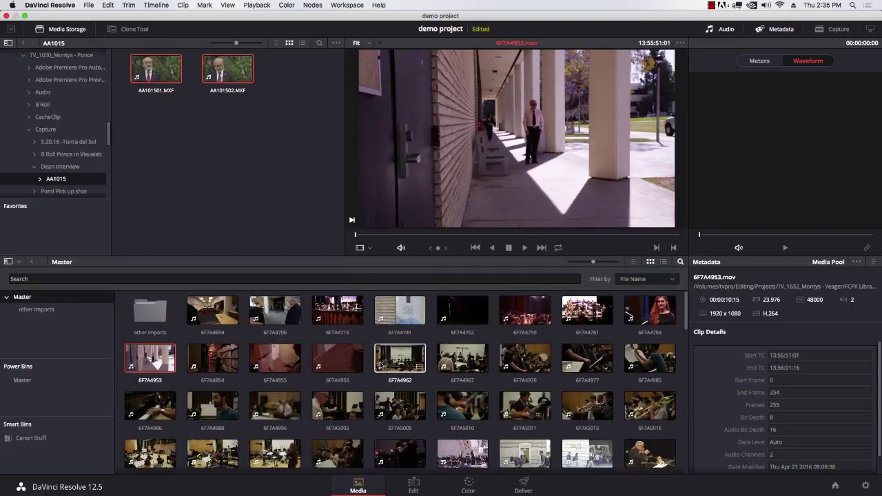
click(44, 311)
click(42, 297)
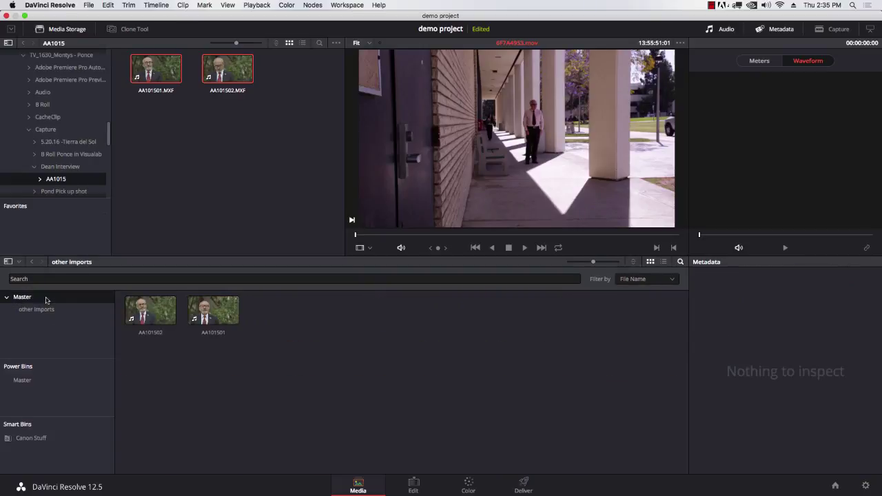
click(27, 380)
click(31, 439)
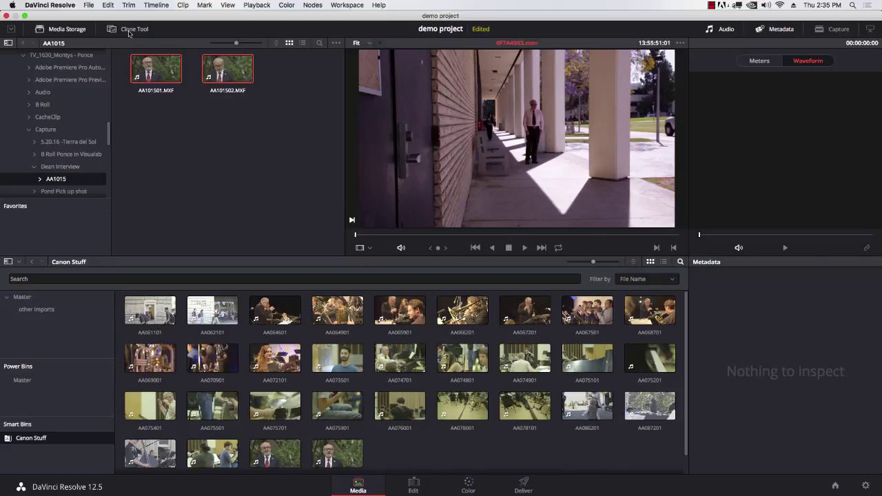
Step: Add a job in the Clone Tool with the Graphics folder of TV_1630_Montys - Ponce as its source
click(135, 19)
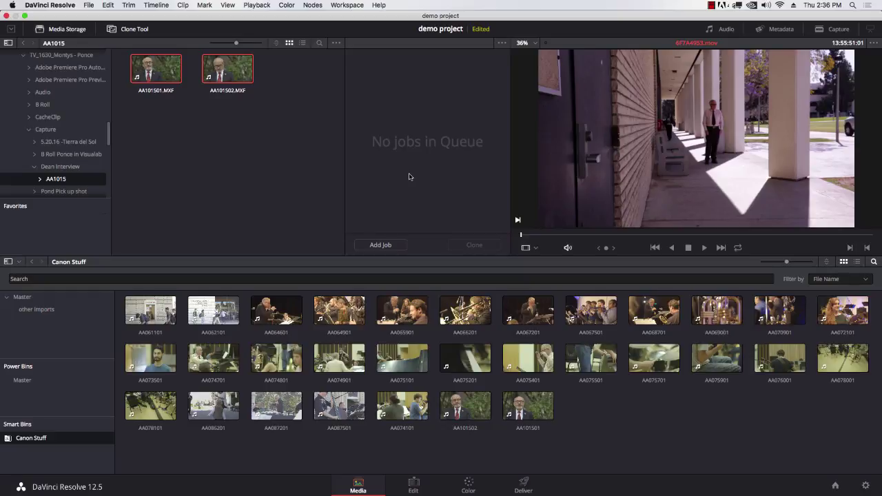
click(389, 248)
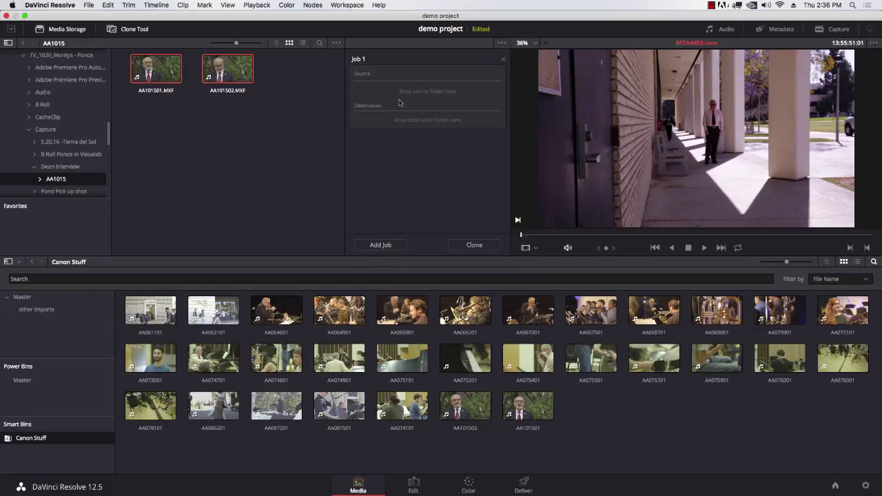
drag(110, 138, 102, 194)
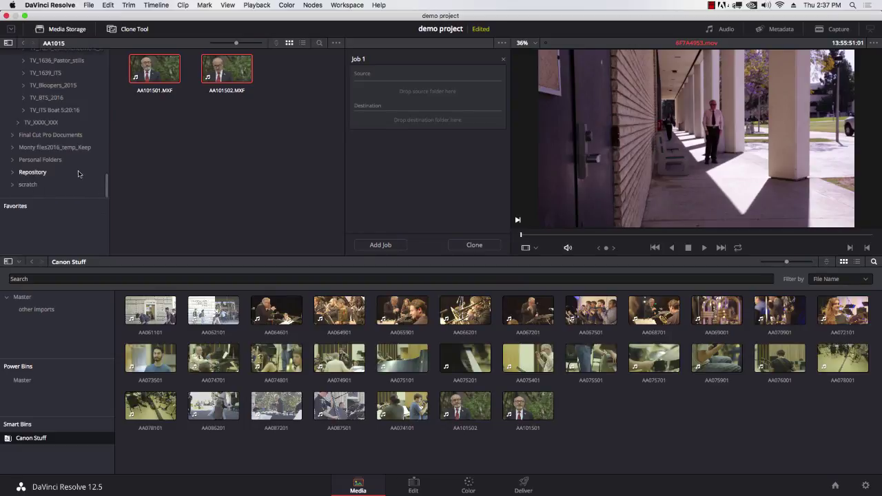
scroll(28, 148, up, 5)
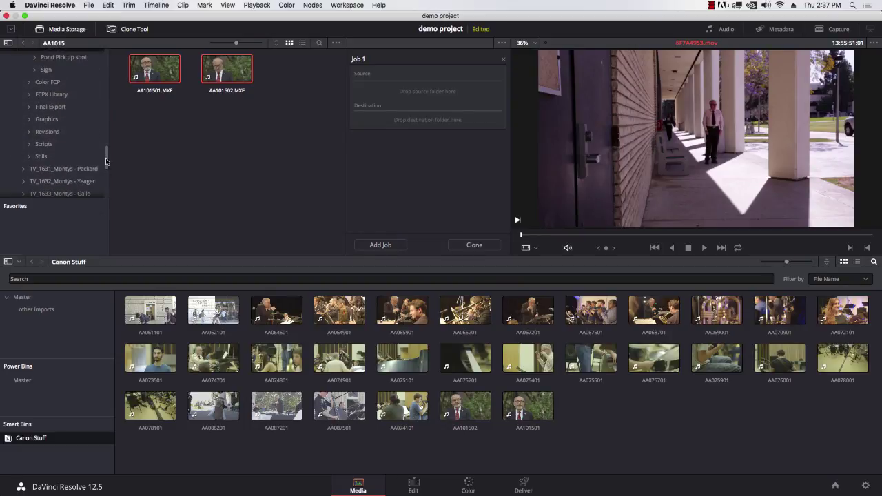
click(44, 120)
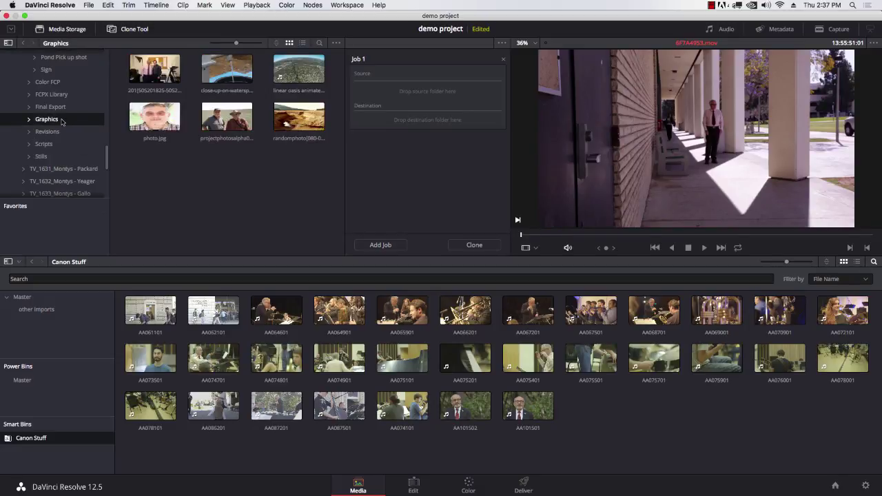
drag(64, 120, 425, 78)
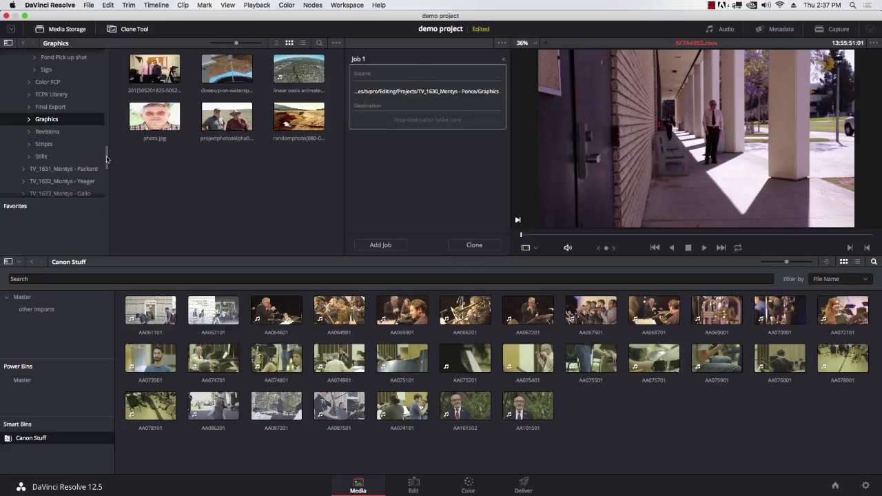
Step: Set /Users/admin/Movies as the destination of the clone job and run the clone
drag(109, 157, 129, 119)
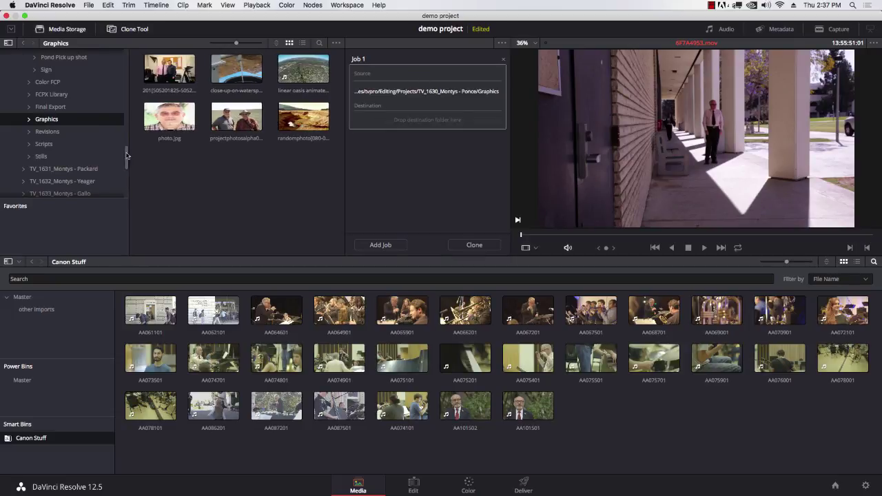
drag(128, 156, 129, 60)
click(6, 119)
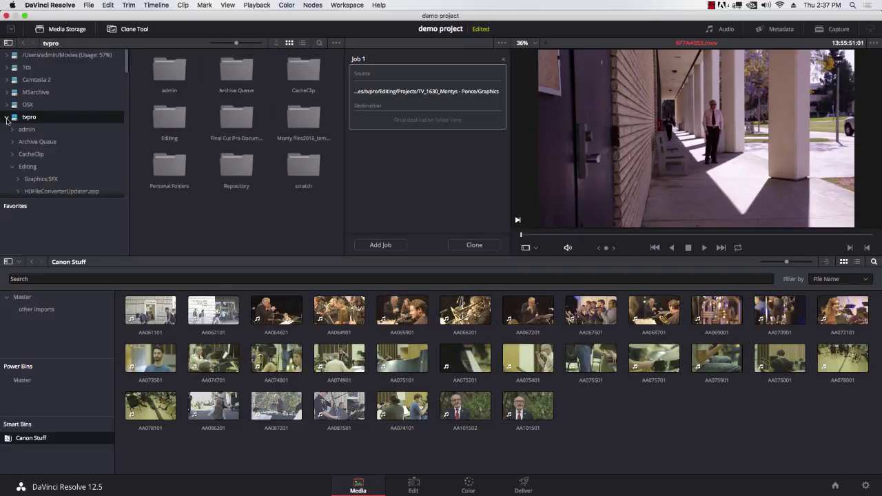
click(7, 118)
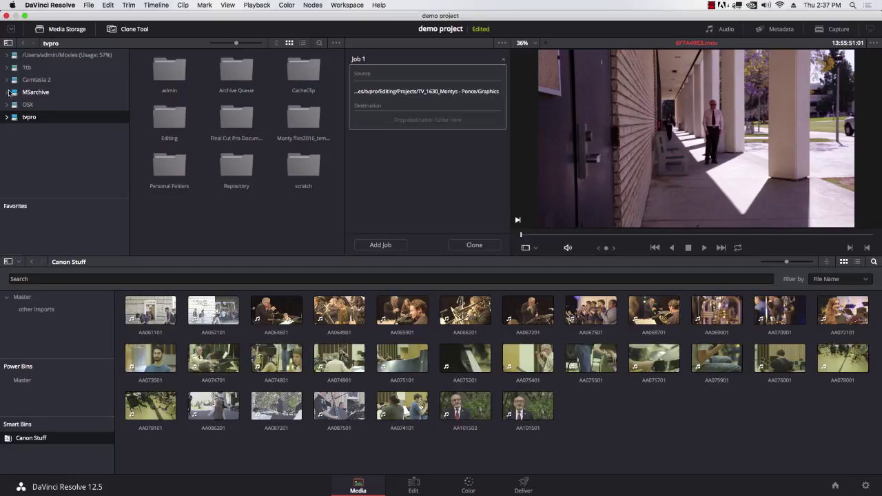
click(46, 56)
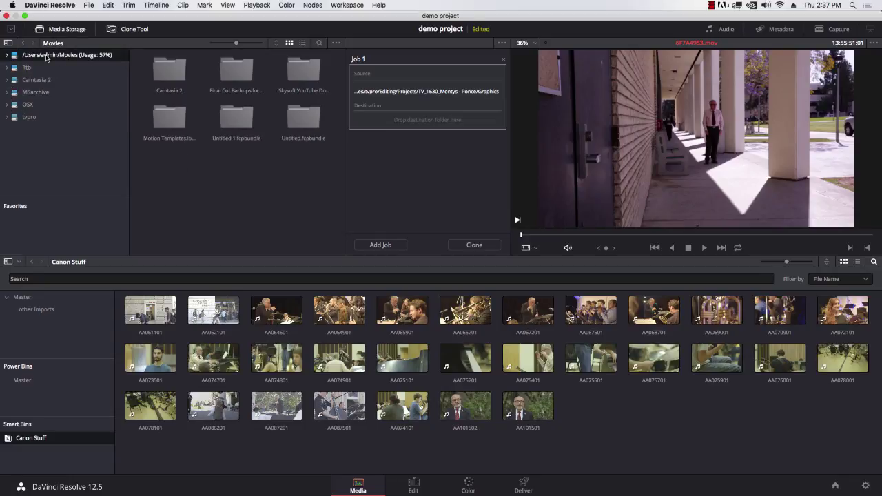
drag(46, 58, 436, 141)
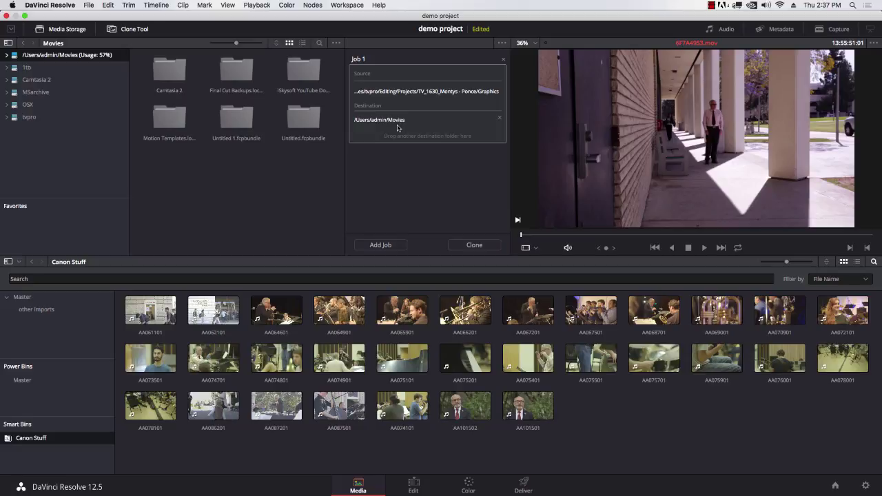
click(484, 245)
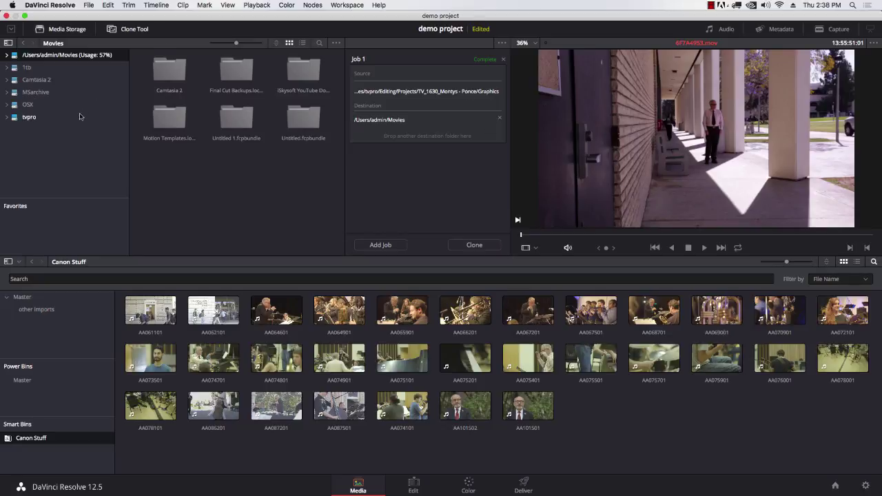
Step: Enable Preserve Folder Name for the Clone Tool, check the setting and close the tool
click(502, 43)
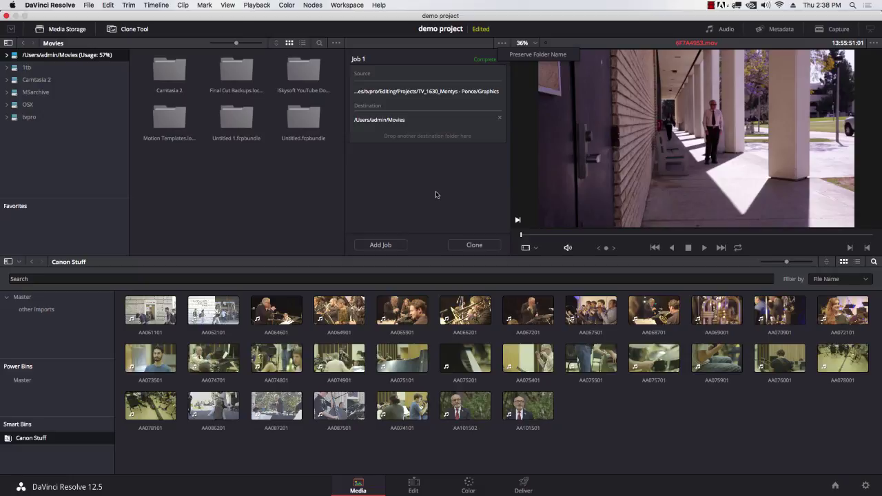
click(513, 55)
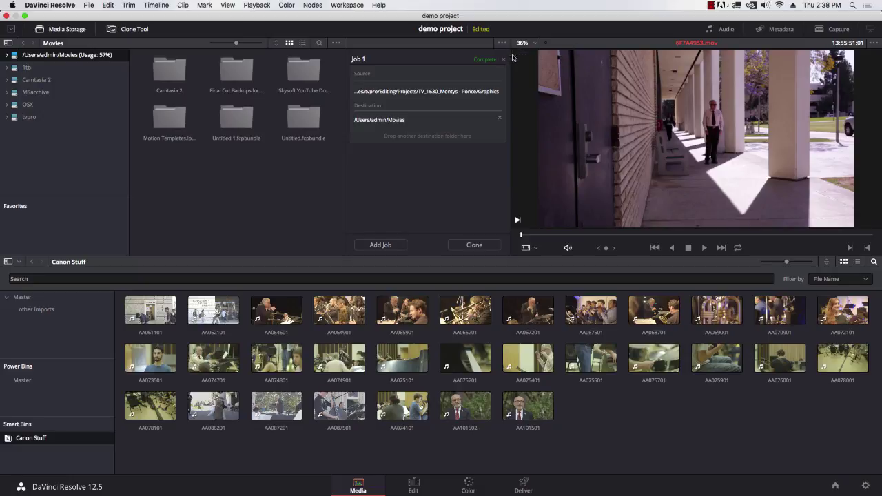
click(502, 44)
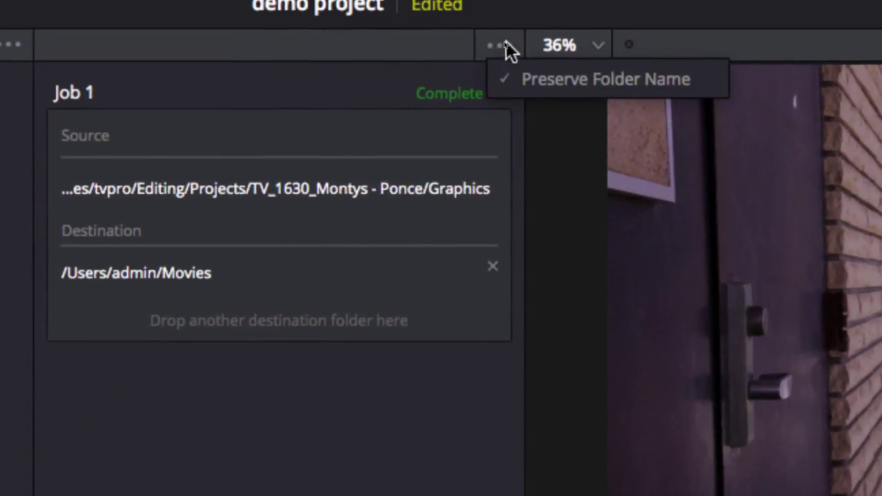
click(507, 42)
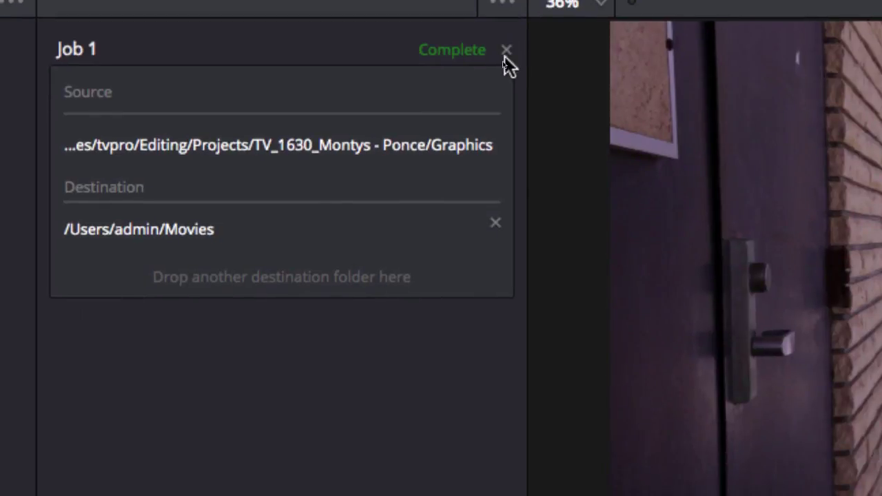
click(505, 41)
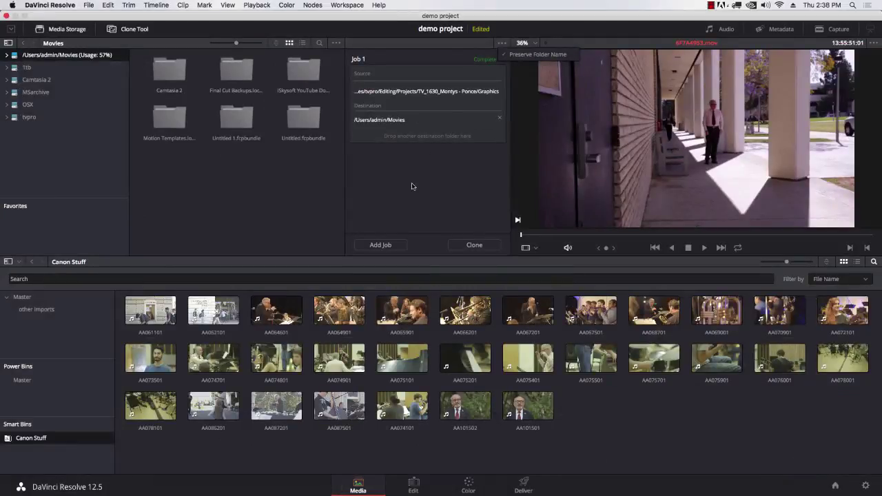
click(412, 186)
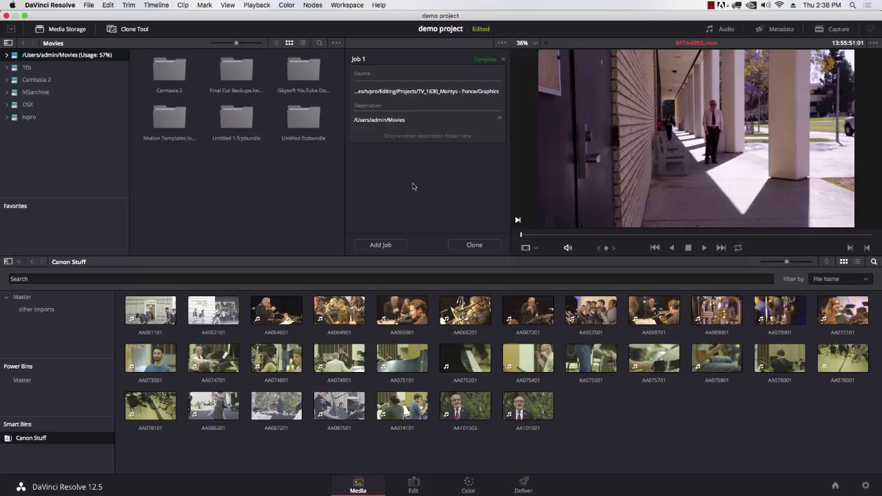
click(134, 31)
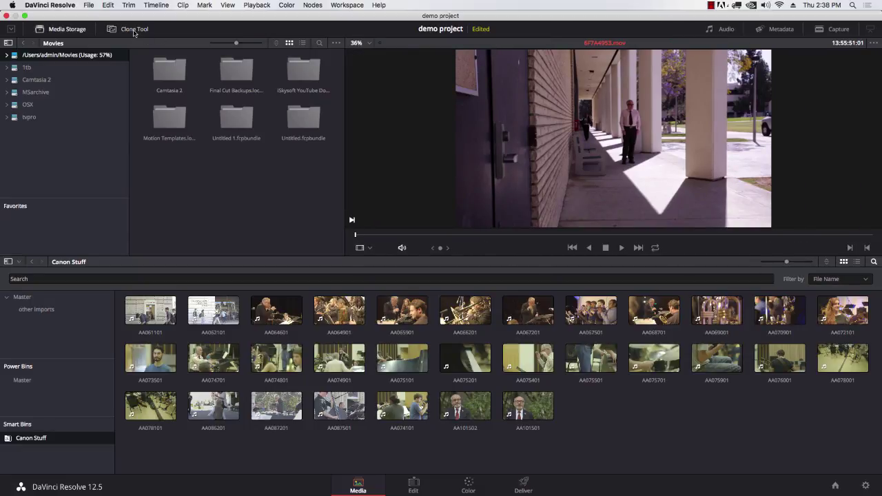
click(134, 31)
click(133, 31)
double_click(134, 31)
click(134, 31)
click(69, 31)
double_click(69, 31)
click(69, 30)
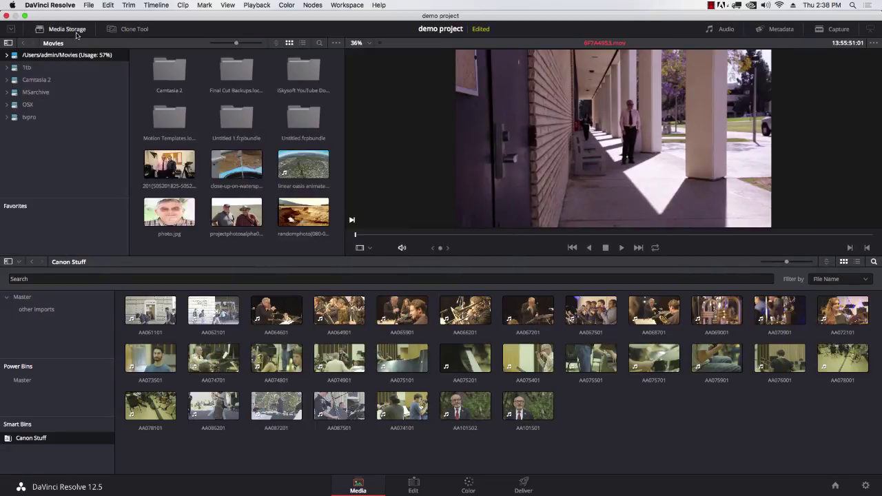
click(69, 30)
click(133, 31)
click(134, 31)
click(133, 31)
click(134, 31)
click(82, 31)
click(83, 30)
Step: Switch to the Edit page and scrub and play through the opening title and first V2 clips of the edit_v8_Syncing timeline
click(413, 486)
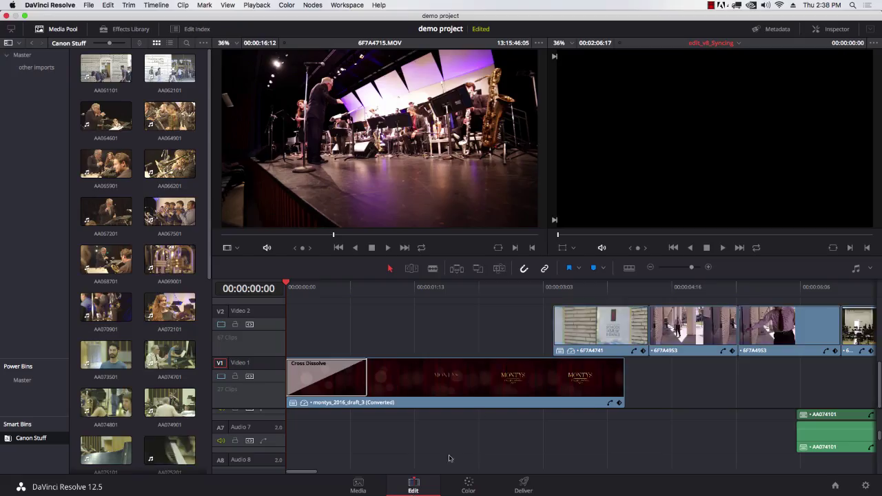
click(471, 287)
click(453, 288)
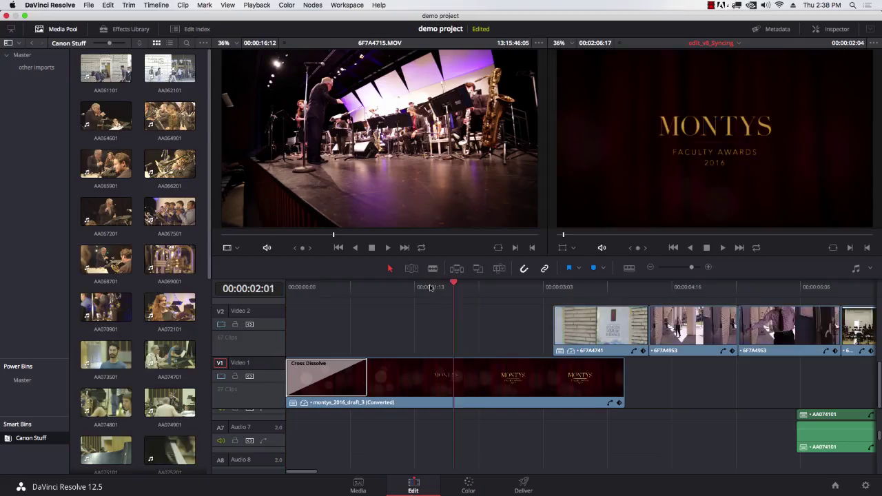
click(512, 288)
key(space)
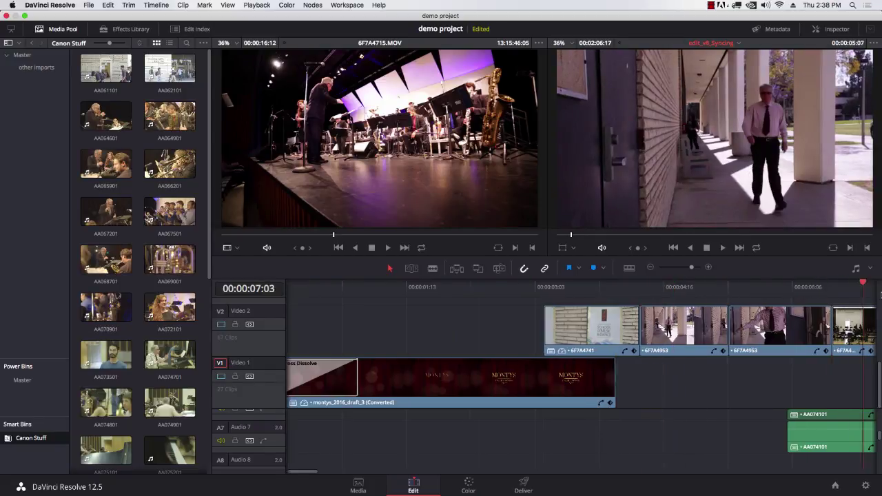
click(656, 293)
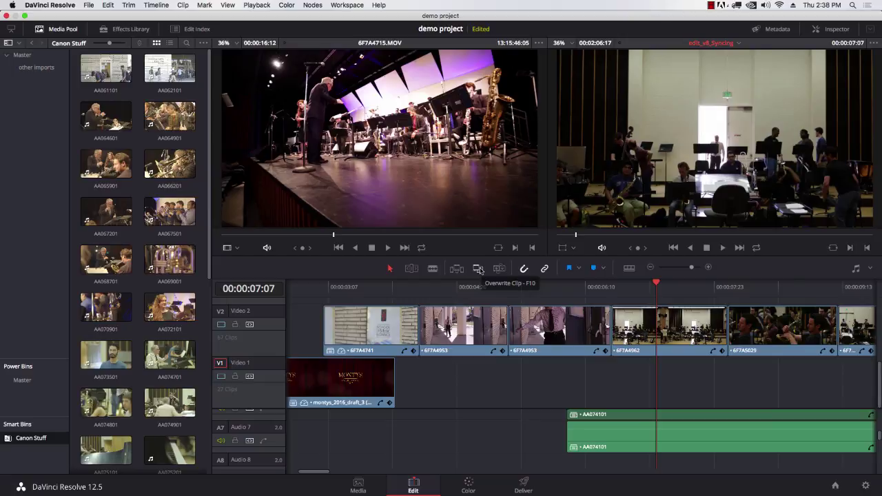
click(537, 287)
click(577, 287)
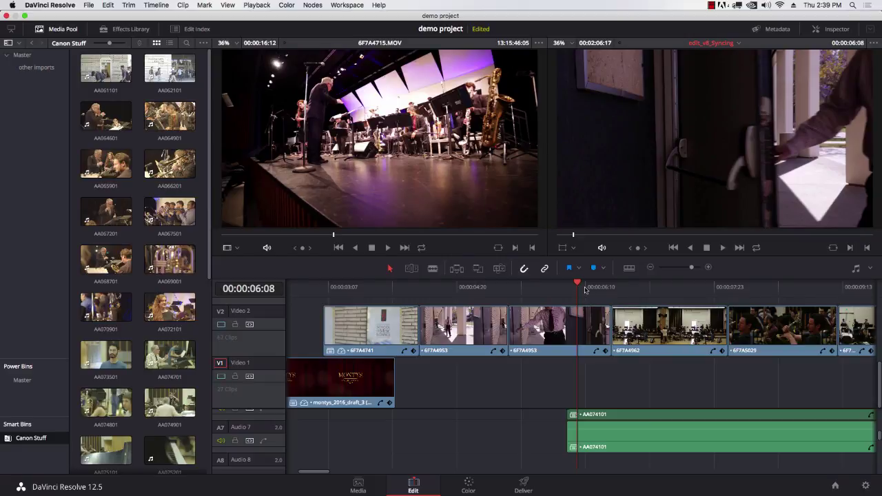
Step: Zoom the timeline out and switch its display to the simplified track view without thumbnails or audio waveforms
drag(672, 269, 684, 268)
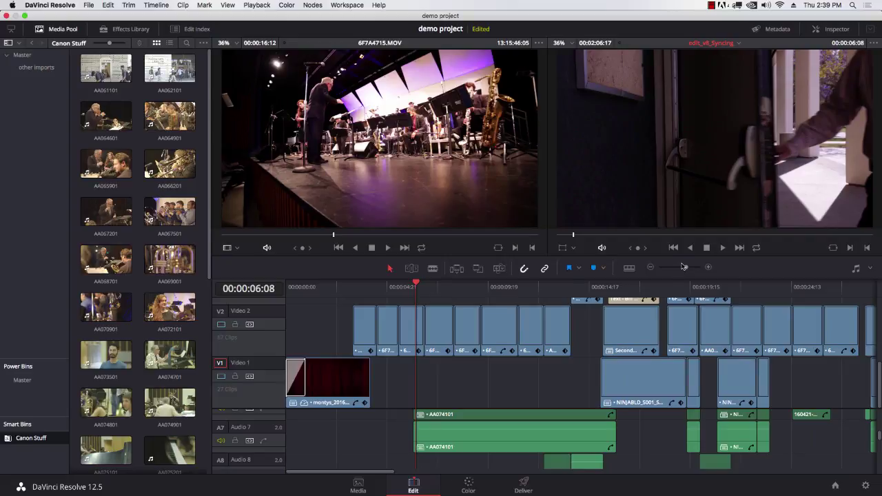
click(626, 268)
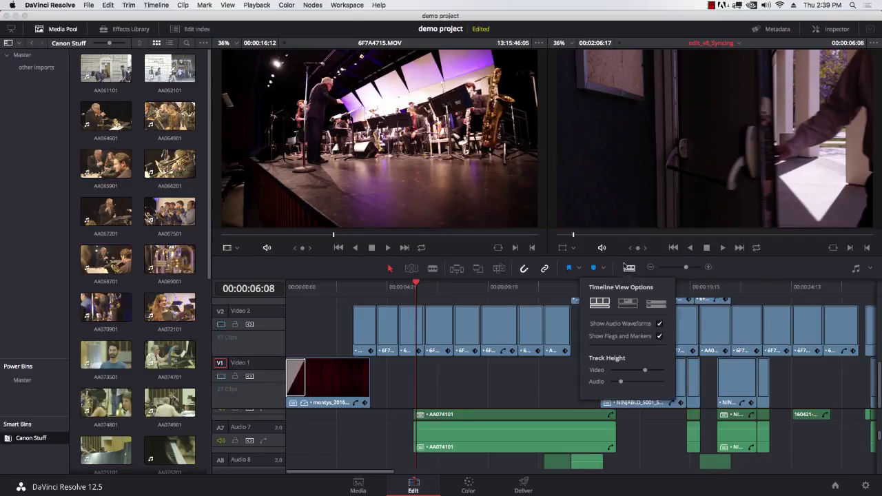
click(656, 303)
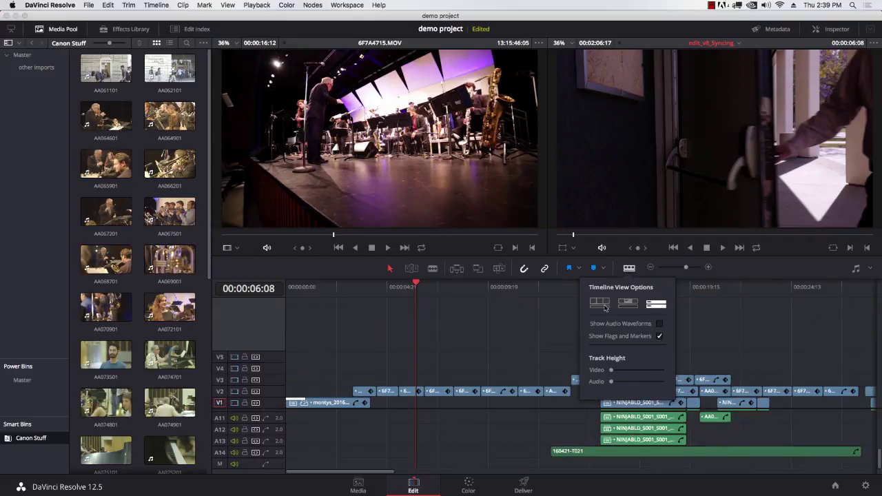
click(526, 316)
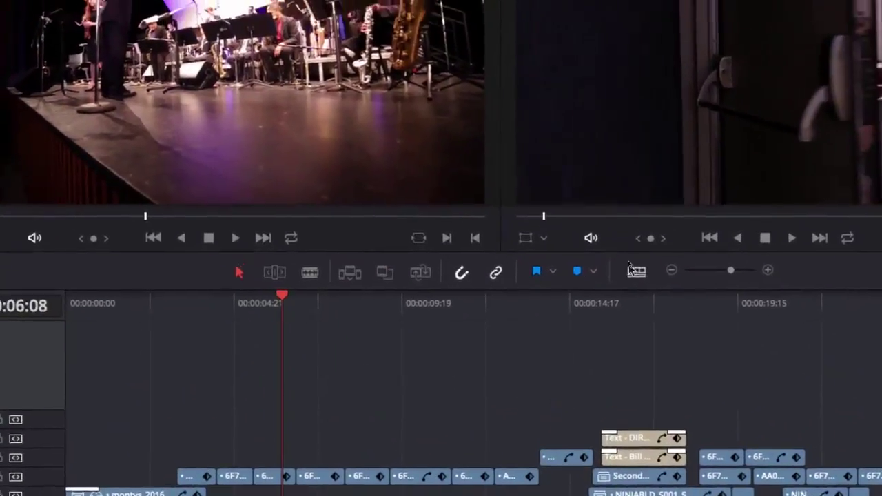
Step: Examine the Show Audio Waveforms and Show Flags and Markers settings in the timeline view options
click(635, 271)
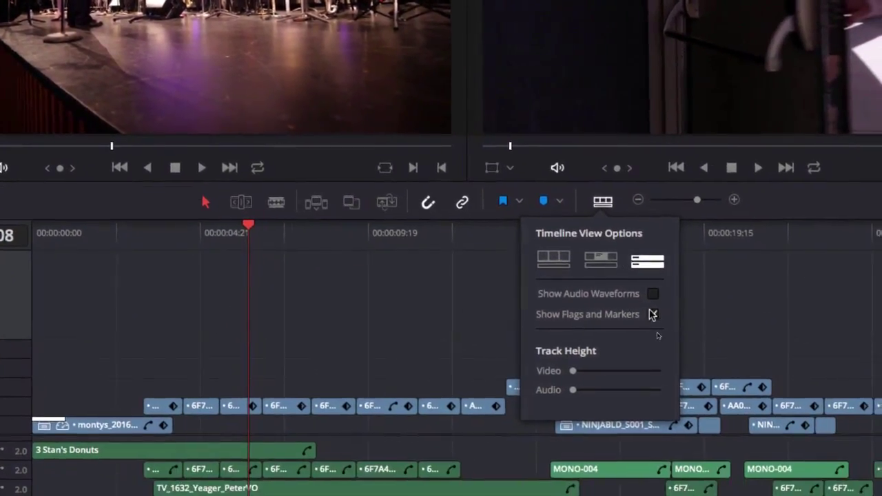
click(665, 320)
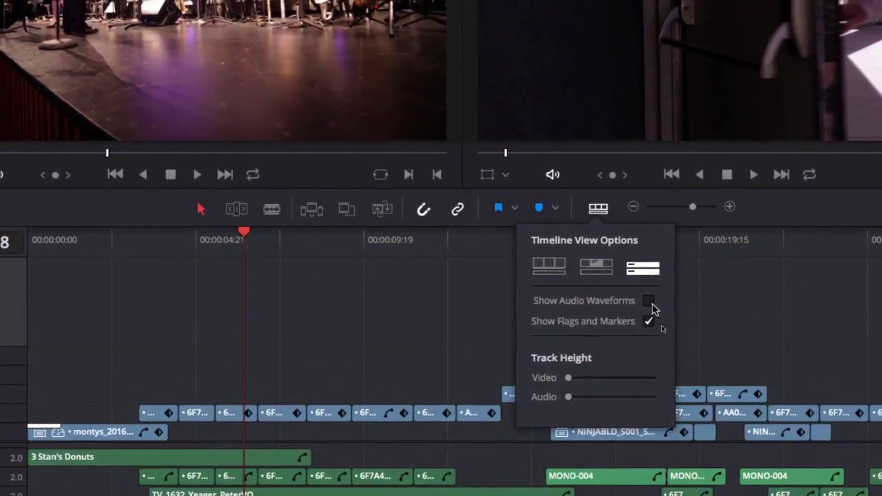
click(651, 302)
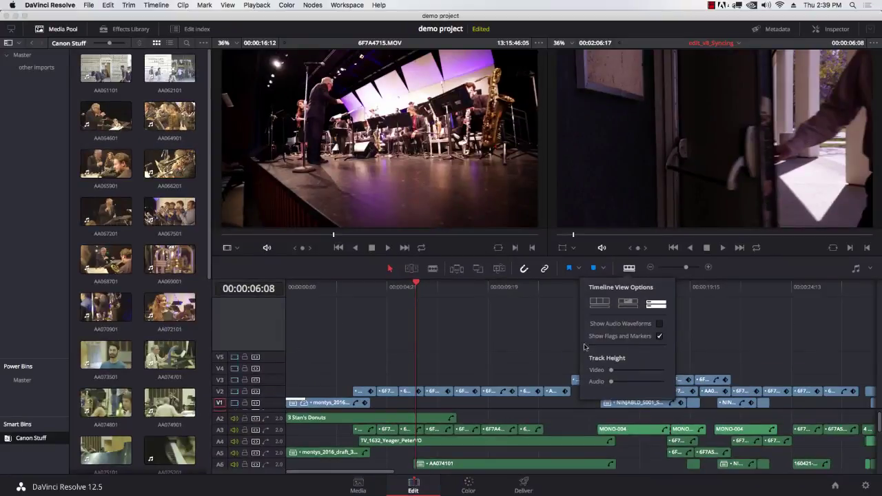
click(568, 336)
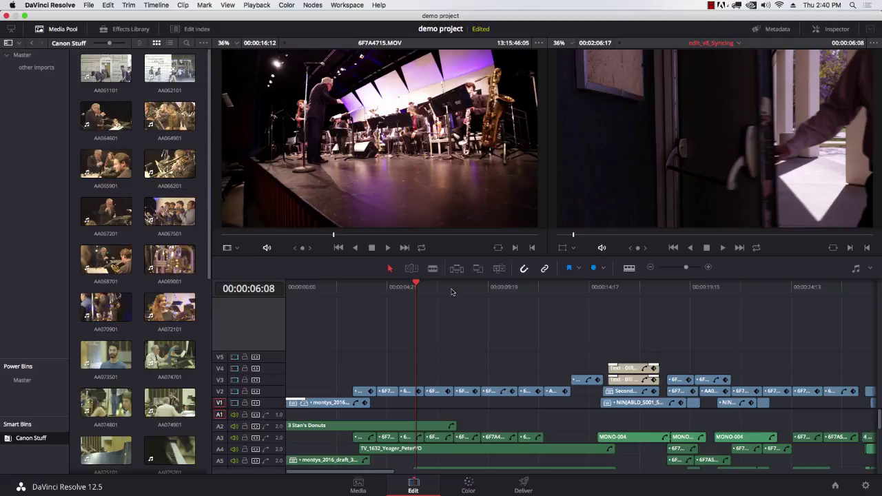
Step: Move the timeline playhead to the end and mark a section of source clip 6F7A4715.MOV, starting at 13:15:44:19 and lasting about 00:00:03:14
key(End)
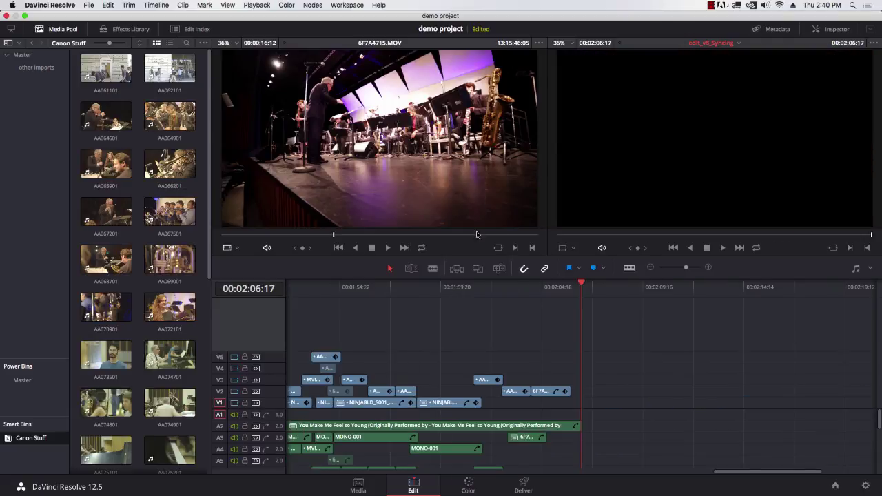
click(358, 236)
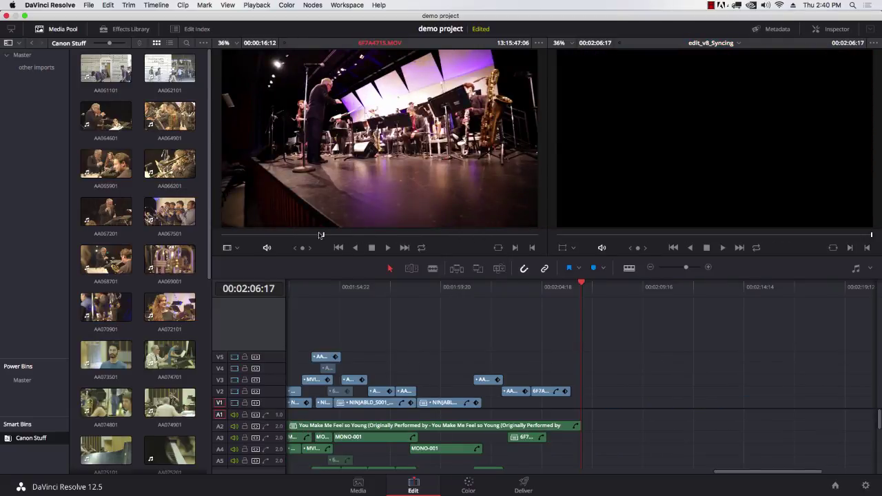
click(327, 236)
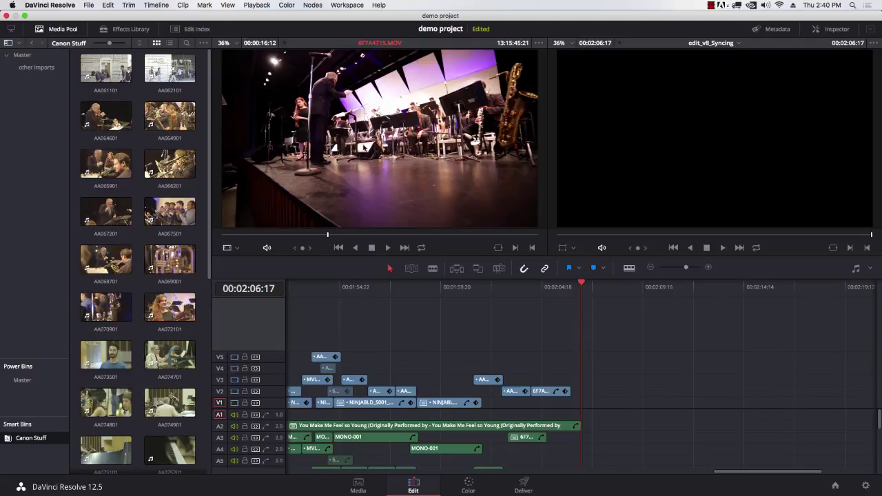
key(space)
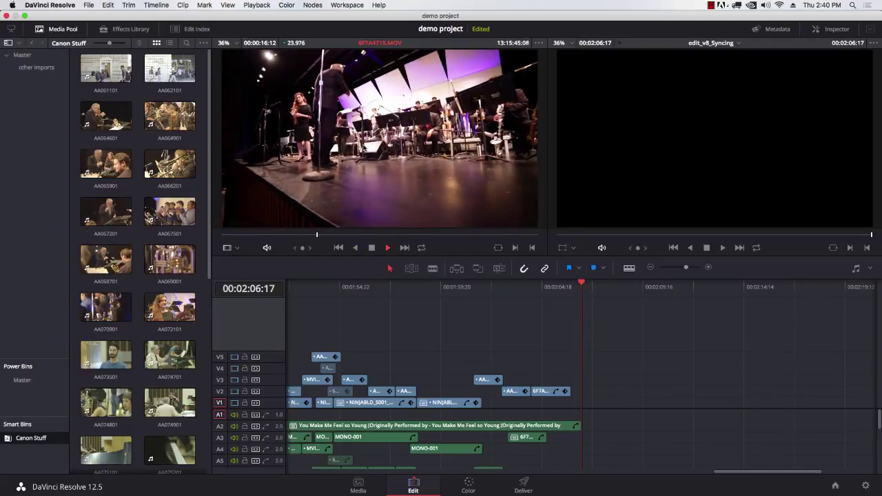
key(space)
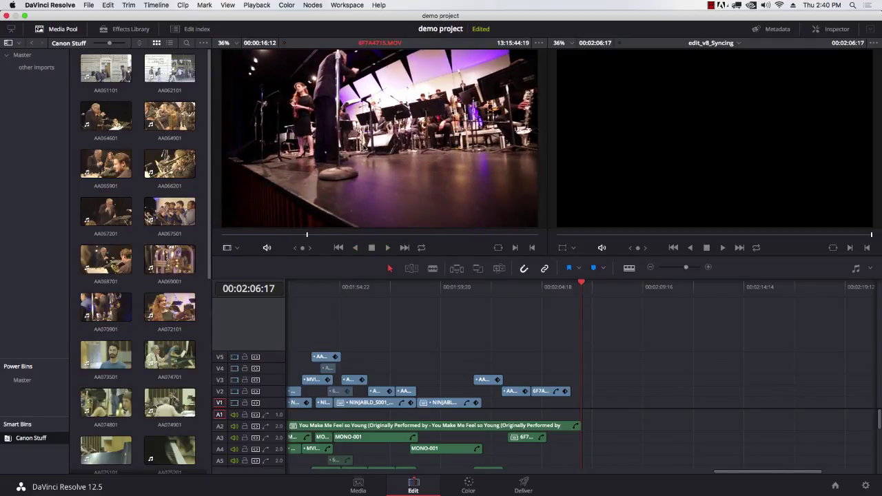
key(space)
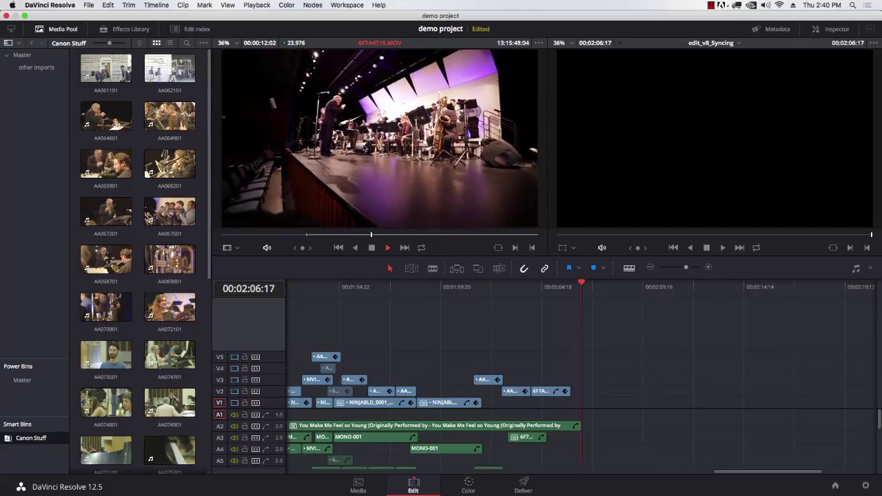
key(o)
key(space)
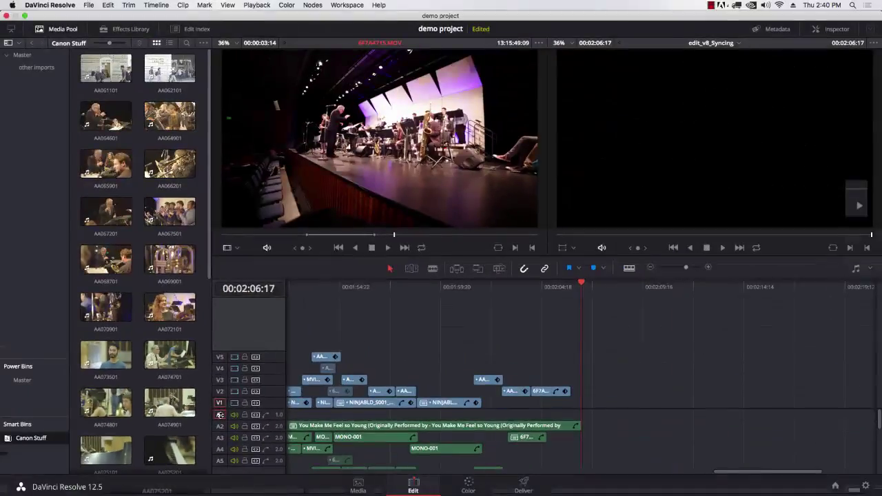
Step: Try placing the marked section of 6F7A4715.MOV on V2 and A2 beyond the last timeline clips, and delete it again
click(221, 428)
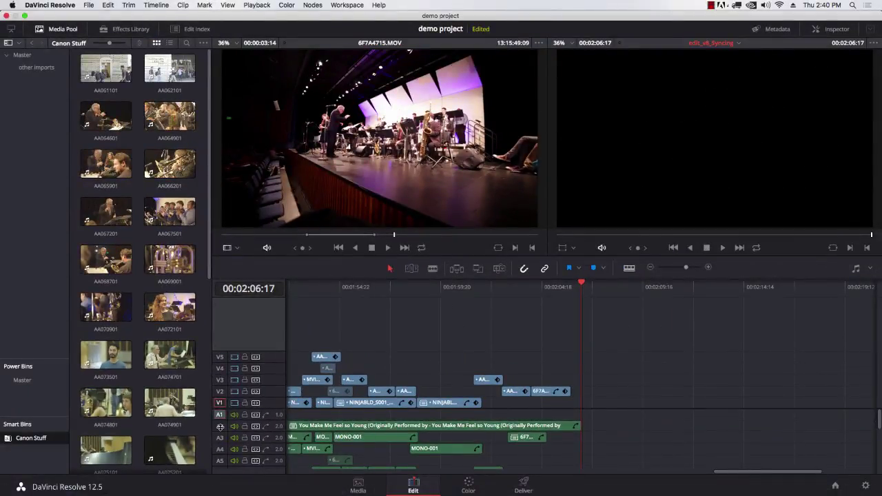
click(219, 426)
drag(390, 165, 618, 396)
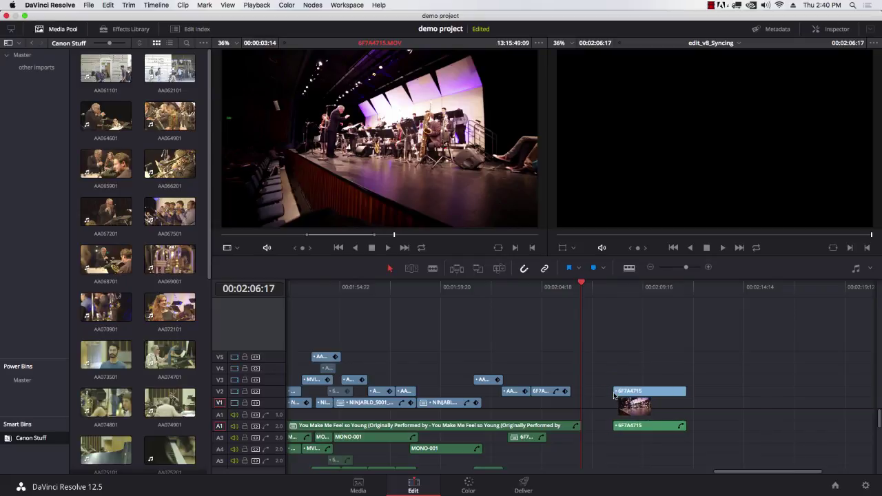
click(633, 288)
click(629, 289)
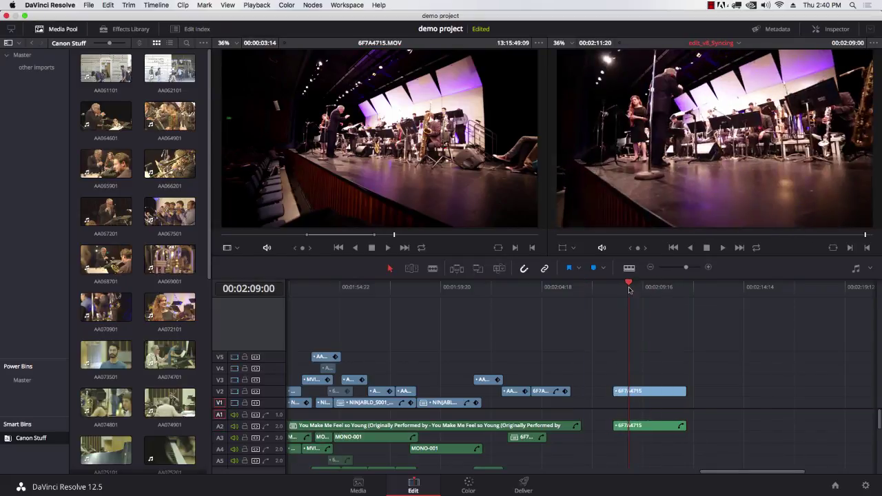
drag(644, 366, 655, 410)
key(BackSpace)
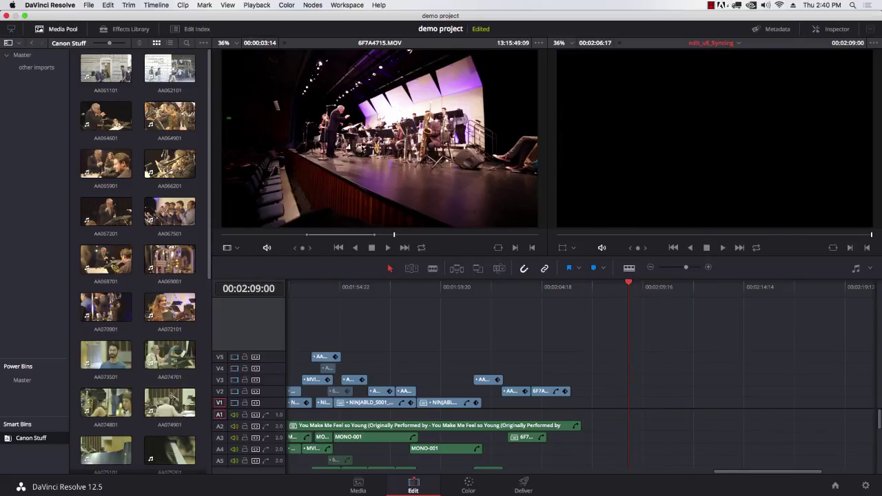
Step: Try adding the marked section of 6F7A4715.MOV to the timeline with Append at End, and undo that edit
drag(362, 148, 719, 139)
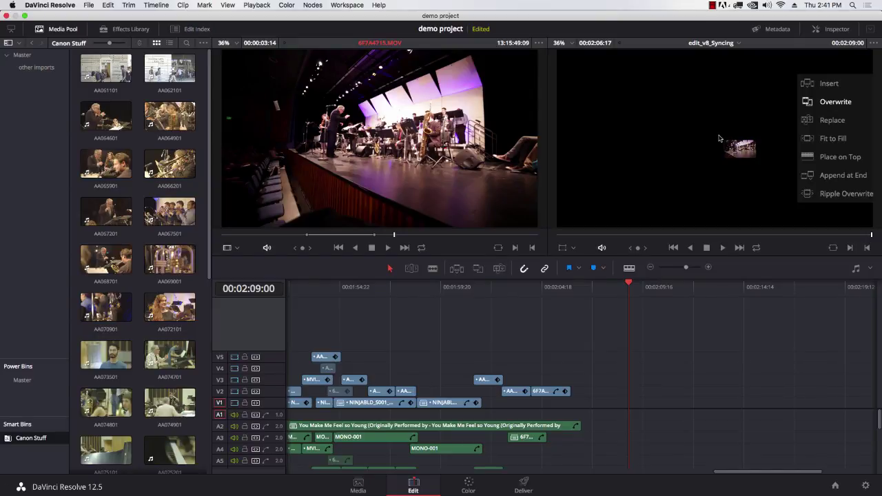
drag(718, 139, 816, 174)
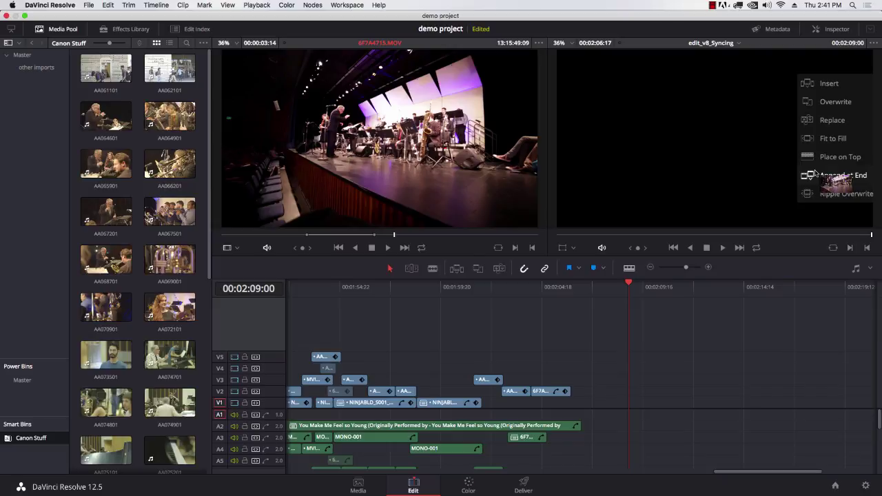
drag(816, 174, 815, 174)
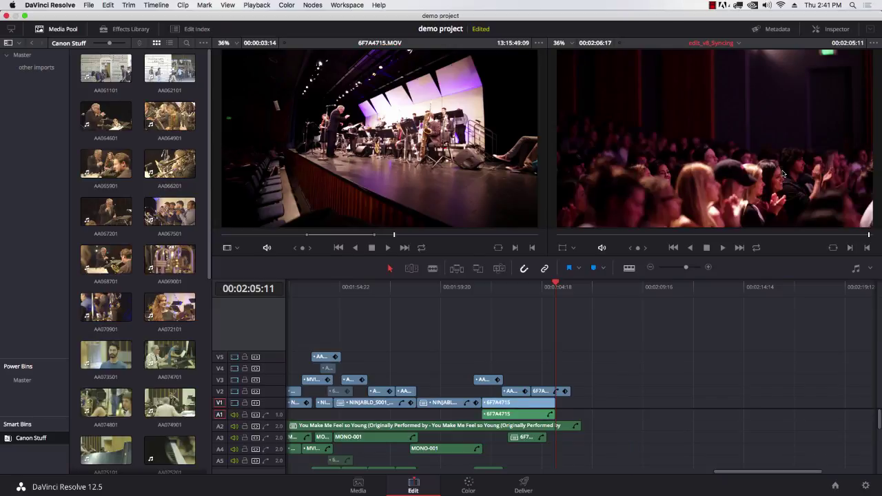
key(super+z)
Step: Add the marked section of 6F7A4715.MOV to V1 and A1 at 00:02:09:00 with Ripple Overwrite and extend its end to about 00:02:13:05
drag(419, 121, 837, 196)
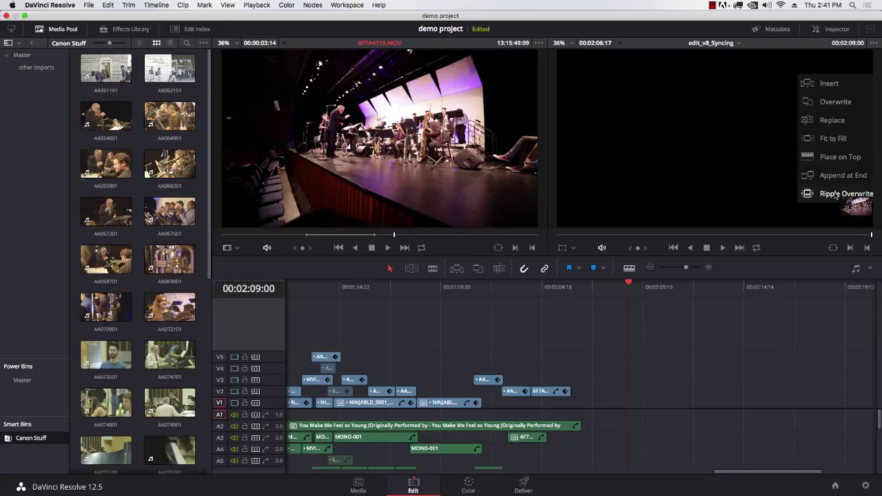
drag(836, 195, 837, 195)
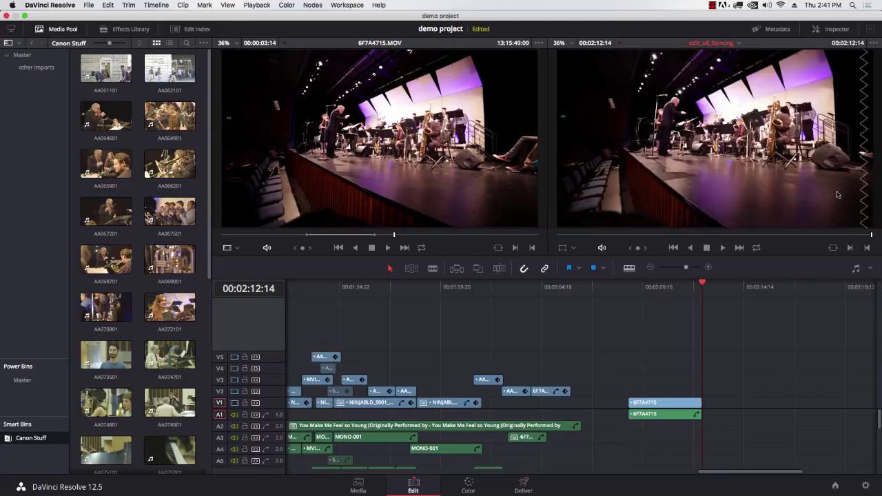
scroll(679, 384, right, 1)
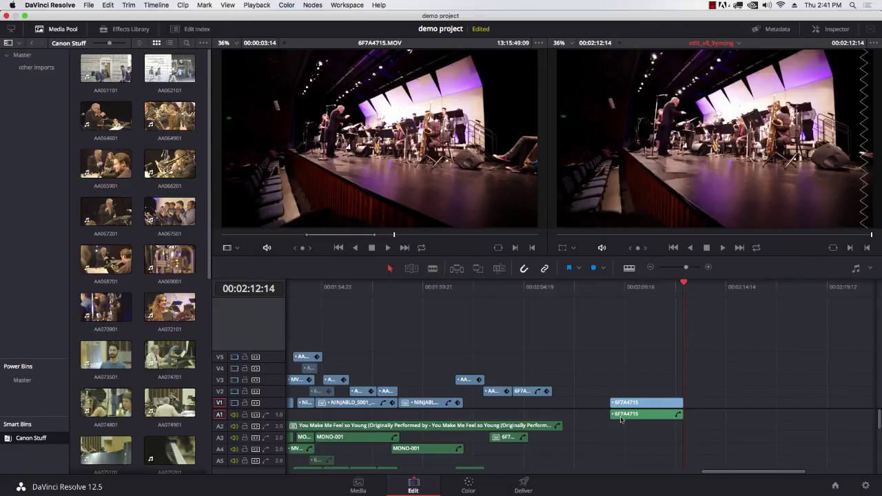
click(651, 405)
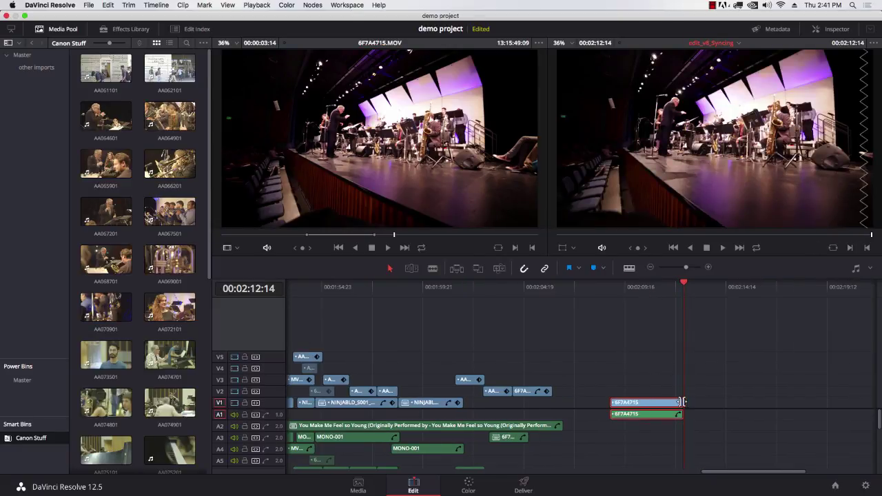
mouse_move(681, 402)
mouse_down()
mouse_move(651, 408)
mouse_move(852, 403)
mouse_move(555, 403)
mouse_move(695, 402)
mouse_up()
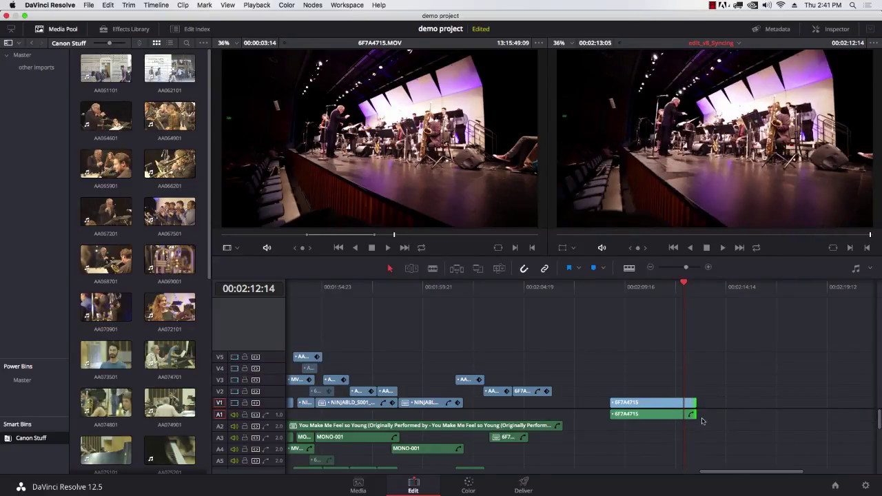
Step: Zoom in on the 6F7A4715 clip and increase the height of audio track A1
mouse_move(686, 268)
mouse_down()
mouse_move(665, 267)
mouse_move(693, 269)
mouse_up()
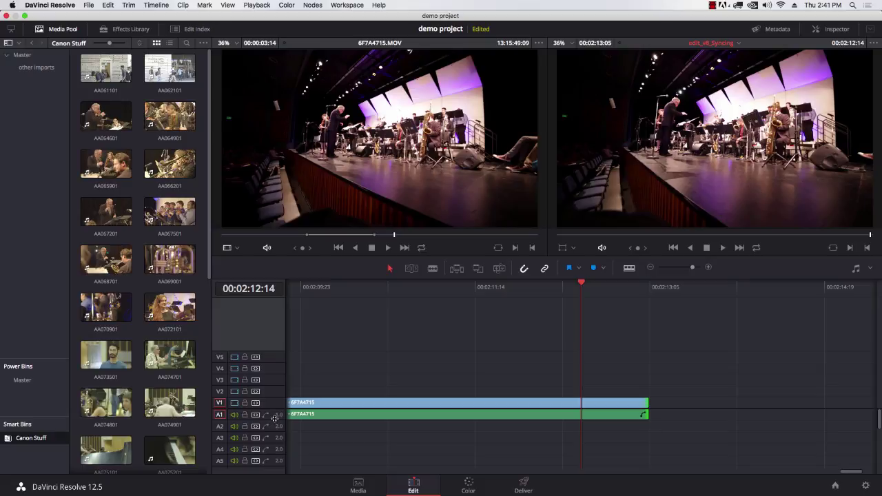
drag(274, 422, 269, 438)
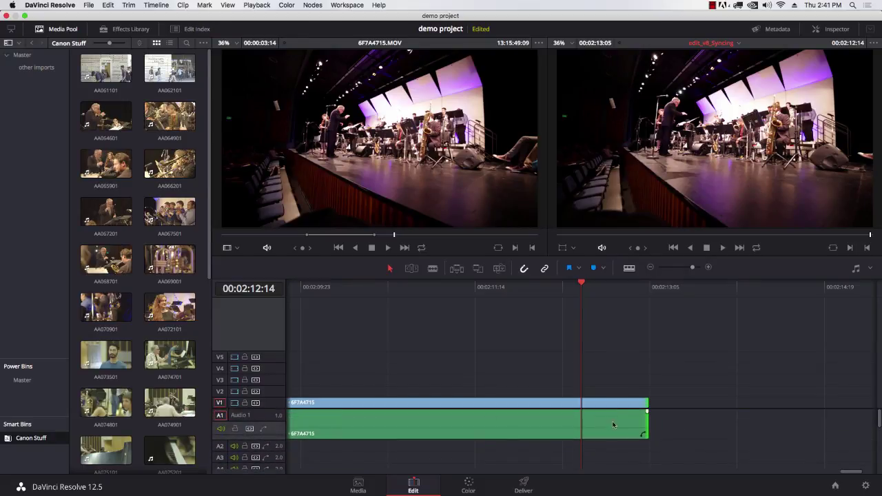
Step: Add five keyframes around 00:02:11:14 to the volume curve of the 6F7A4715 audio and raise the third and fourth ones
click(642, 435)
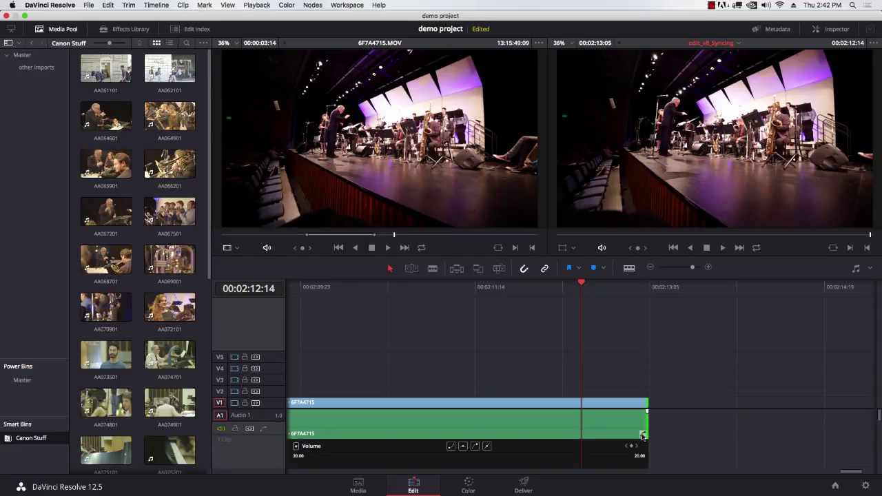
click(642, 435)
click(643, 435)
scroll(642, 435, down, 1)
scroll(642, 435, up, 1)
scroll(642, 435, down, 2)
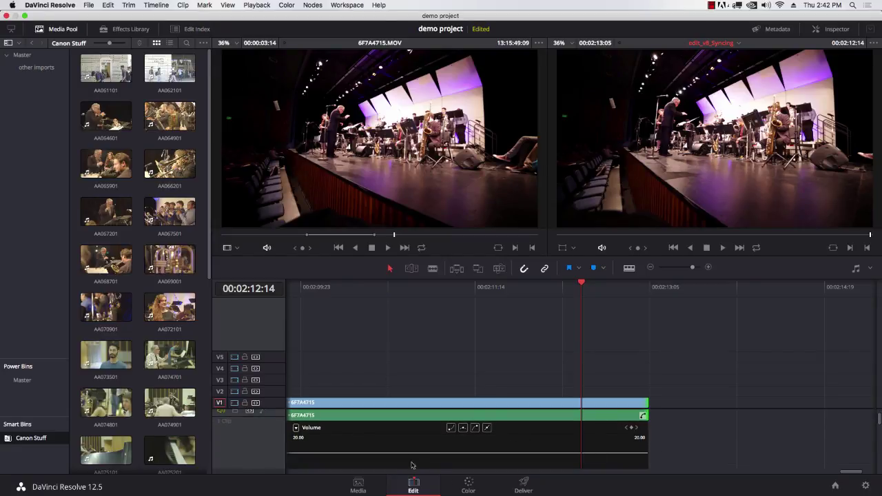
drag(421, 453, 445, 454)
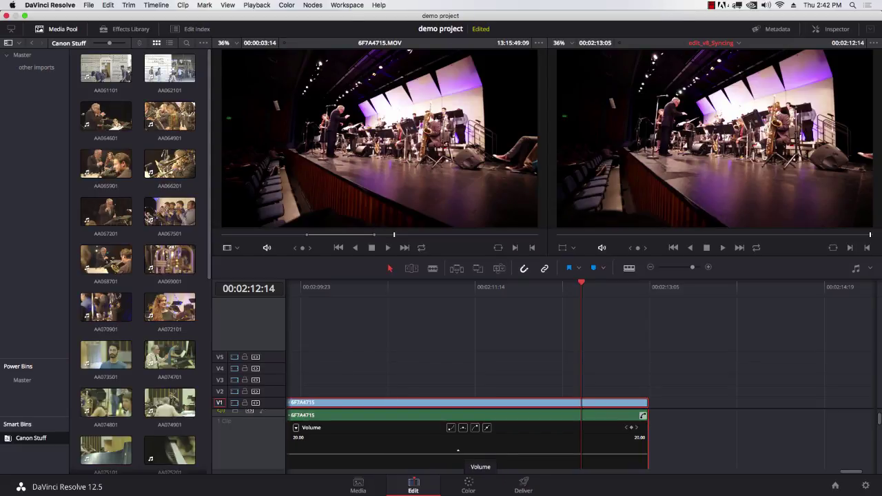
alt+click(464, 454)
drag(487, 455, 487, 457)
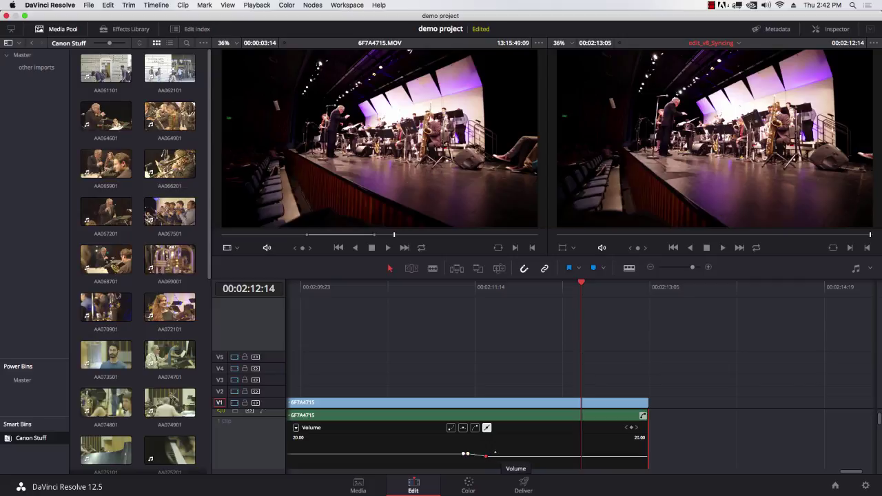
alt+click(531, 457)
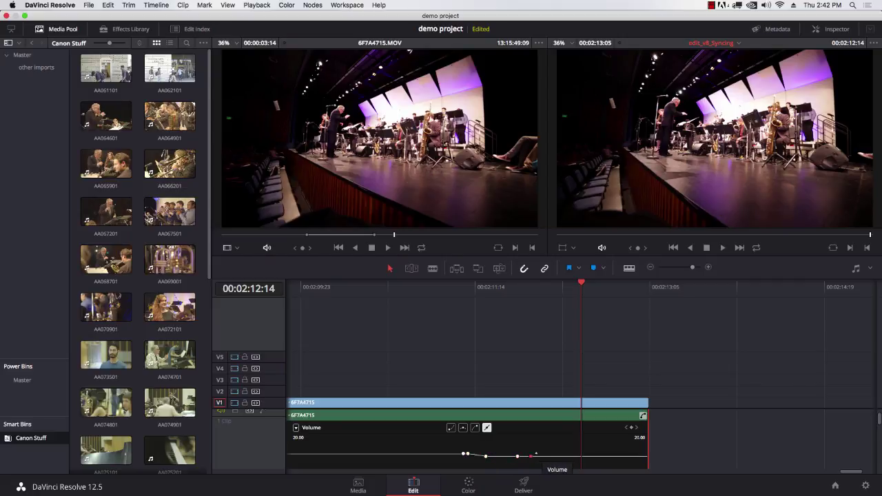
mouse_move(516, 456)
mouse_down()
mouse_move(517, 445)
mouse_move(488, 440)
mouse_move(486, 448)
mouse_move(518, 459)
mouse_move(517, 449)
mouse_move(517, 462)
mouse_move(517, 448)
mouse_move(522, 457)
mouse_move(526, 445)
mouse_up()
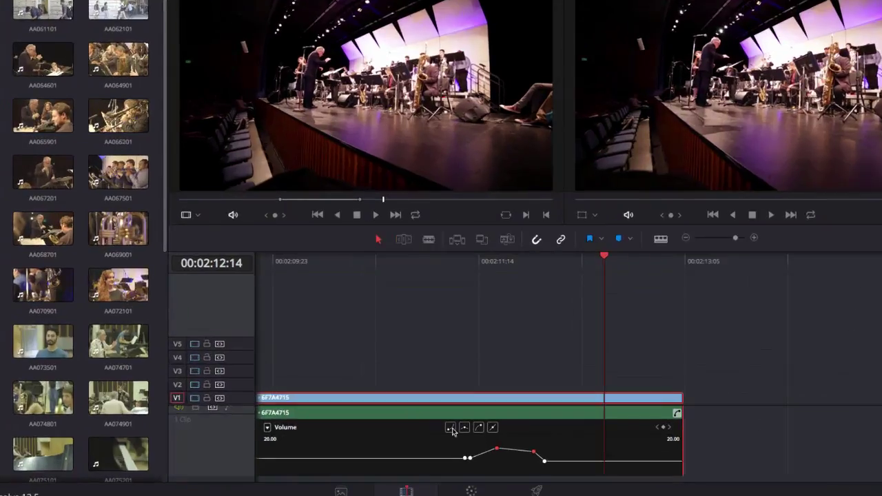
Step: Select all the volume keyframes on the 6F7A4715 curve and move them together to an earlier point in the clip
scroll(453, 429, down, 1)
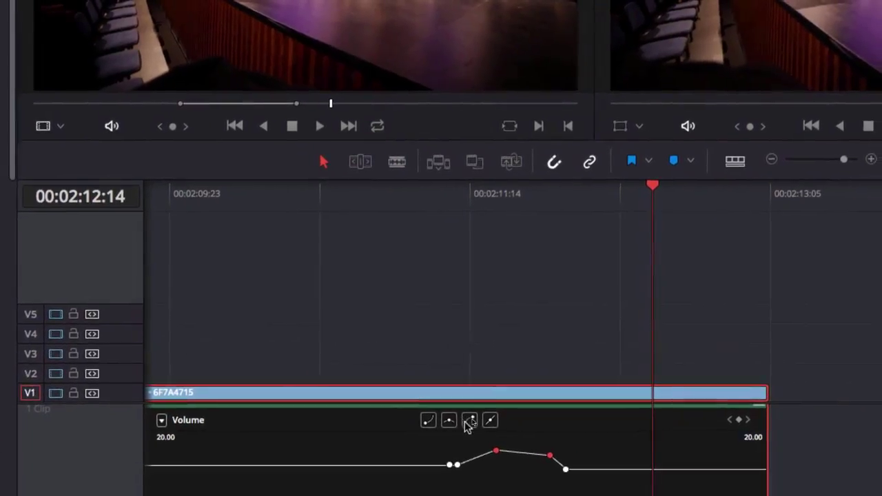
mouse_move(532, 466)
drag(478, 431, 462, 433)
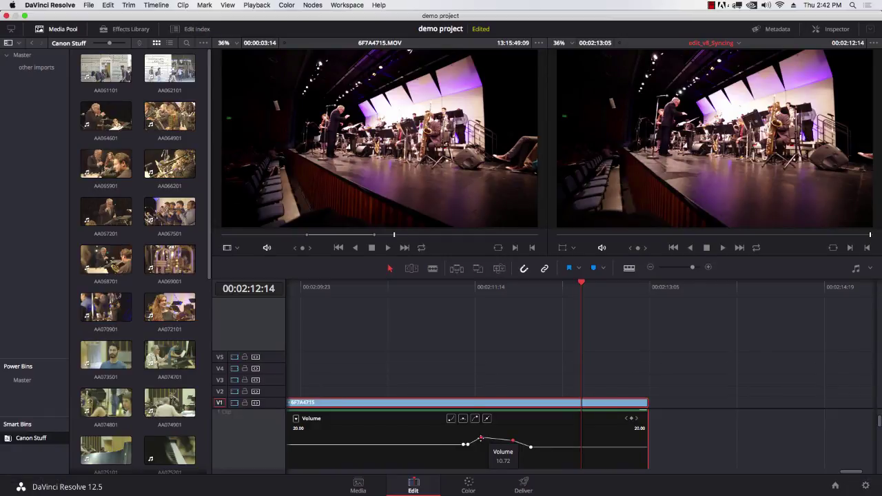
drag(459, 431, 542, 462)
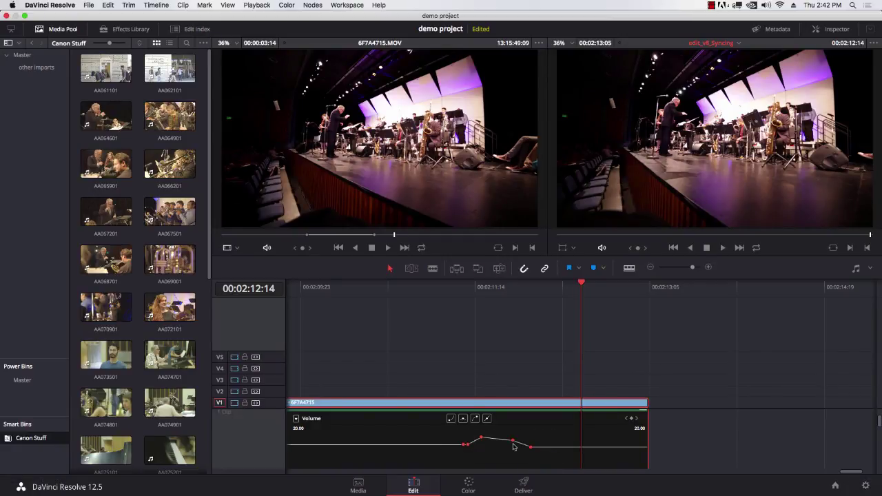
drag(501, 440, 468, 441)
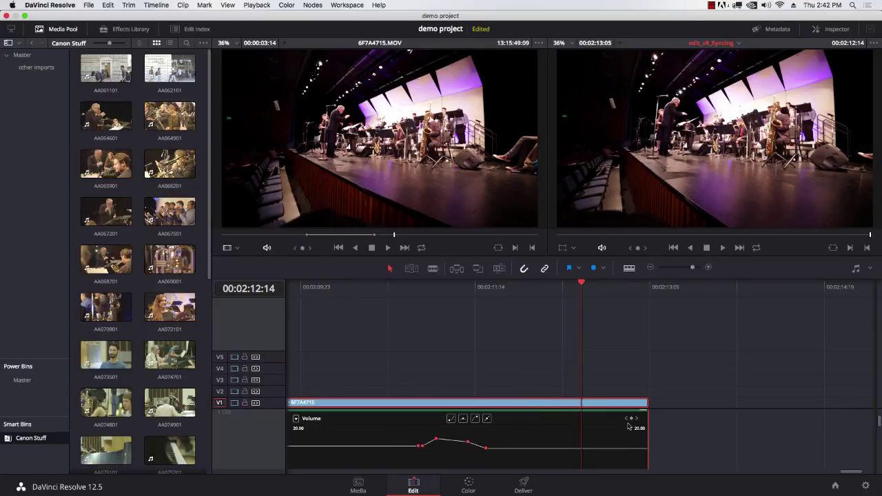
Step: Hide the volume curve of the 6F7A4715 clip and increase the height of video track V1
scroll(639, 416, up, 1)
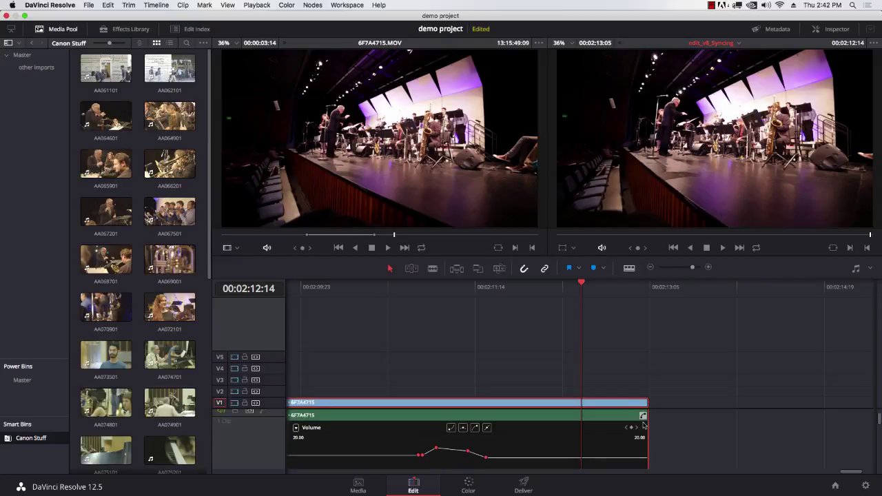
click(643, 418)
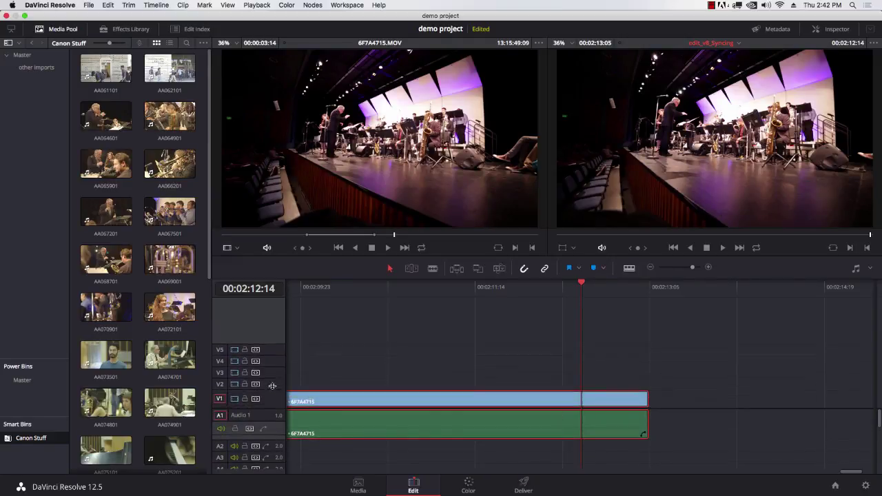
drag(274, 400, 273, 366)
scroll(292, 410, down, 1)
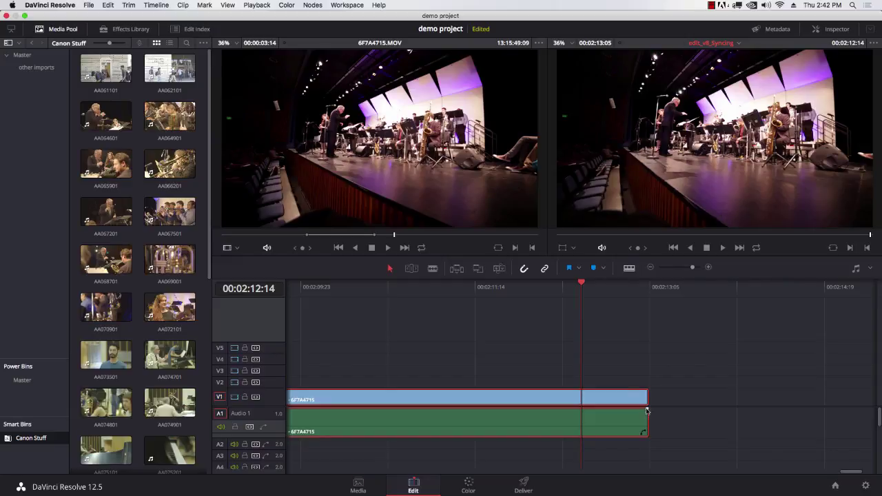
Step: Fade out the end of the 6F7A4715 audio on A1, starting just before 00:02:12:10, and play the fade back
drag(647, 411, 545, 412)
click(559, 284)
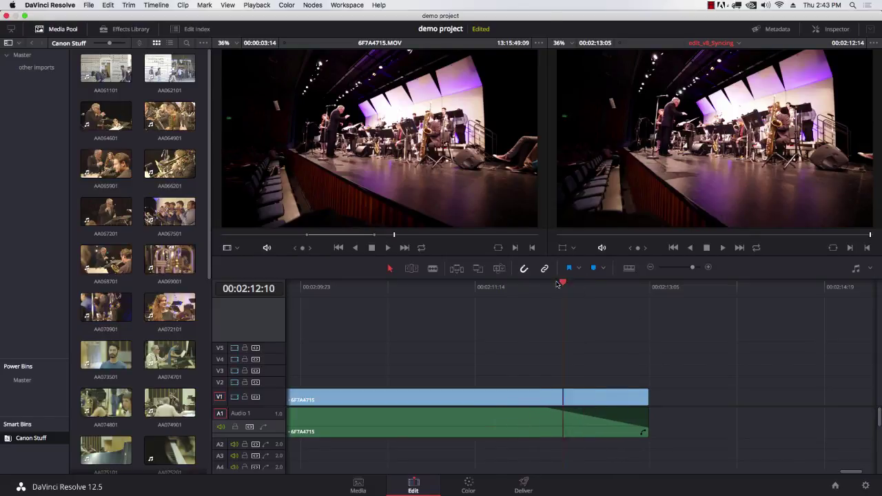
key(space)
click(556, 284)
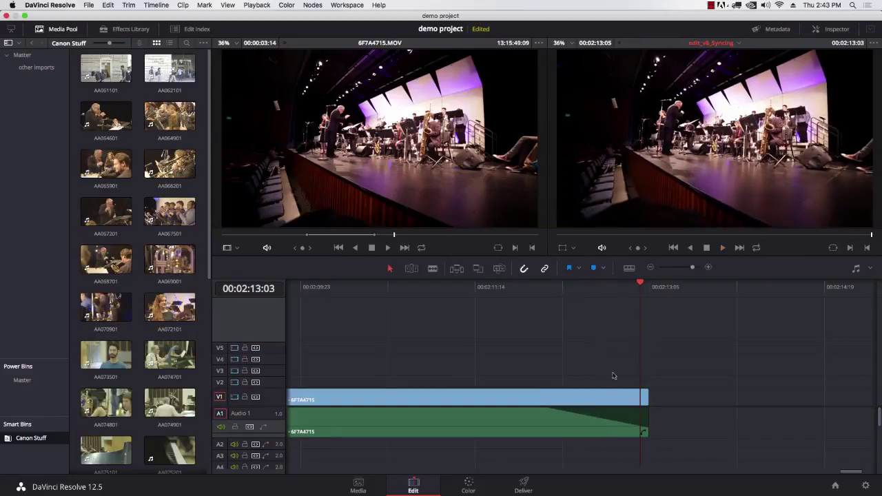
Step: Add a 24 frame Cross Dissolve at the end of the 6F7A4715 clip and play the transition back
right_click(646, 399)
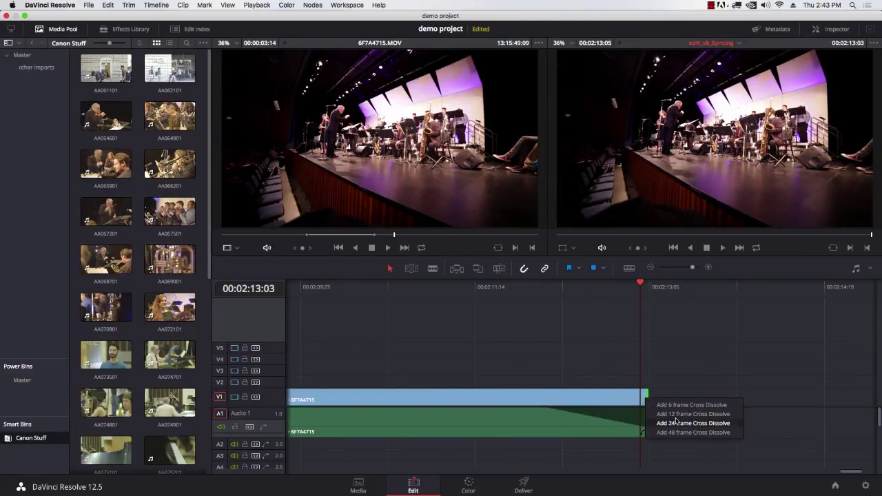
click(676, 423)
click(541, 293)
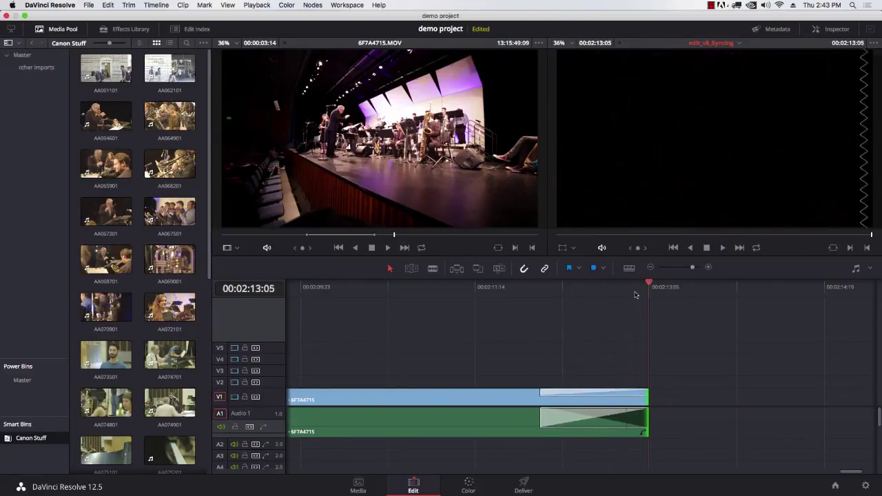
click(539, 293)
key(space)
Step: Look through the Edit Index, and examine the transitions, titles and generators in the Effects Library toolbox
click(193, 29)
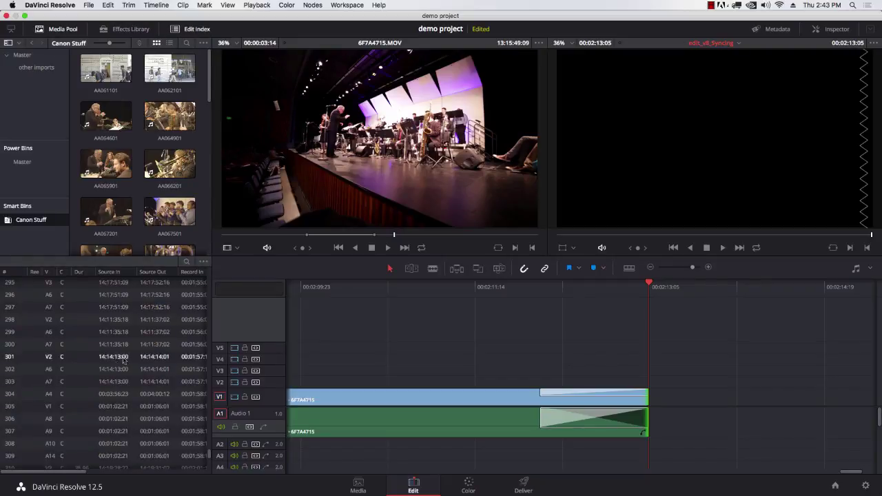
click(193, 29)
click(138, 30)
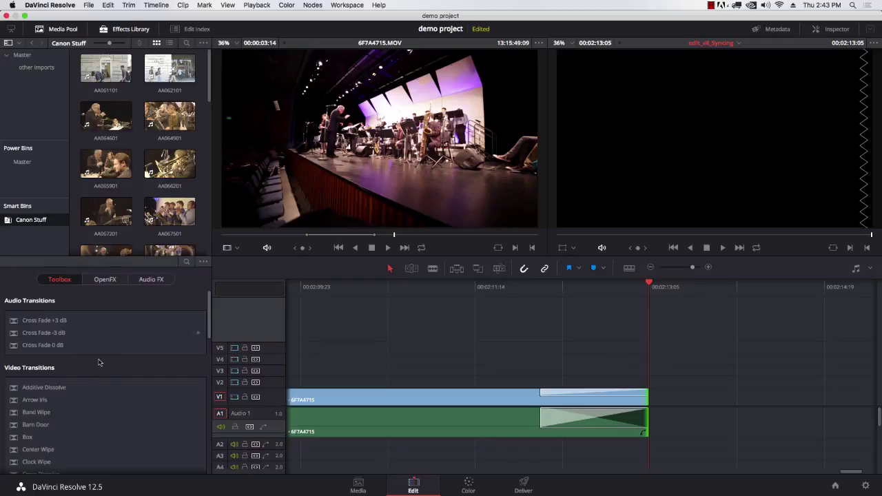
scroll(96, 421, down, 15)
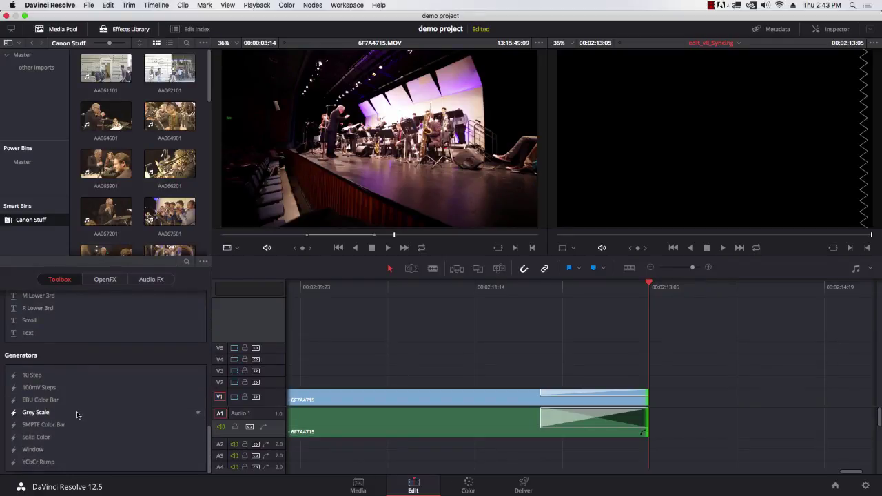
scroll(63, 417, up, 5)
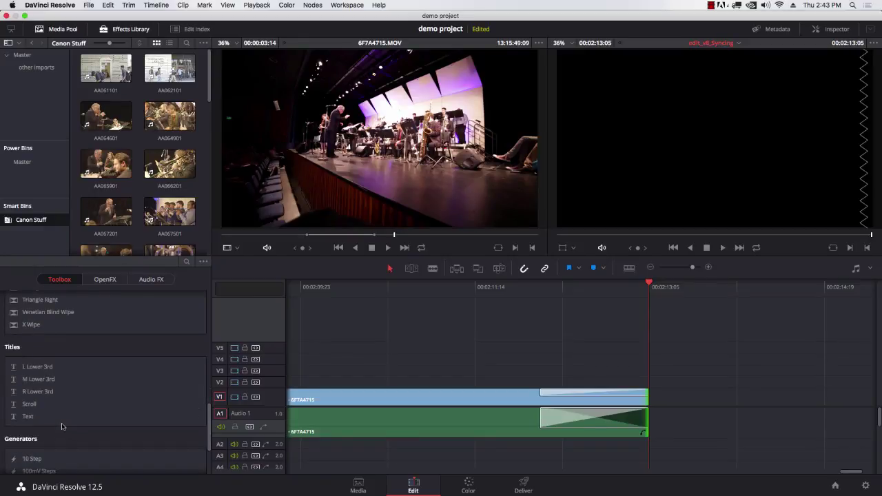
scroll(78, 390, up, 10)
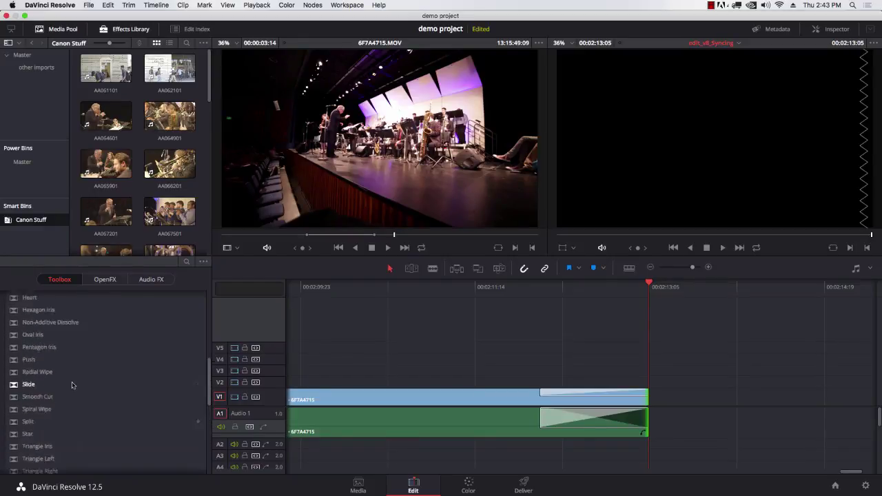
scroll(72, 386, up, 10)
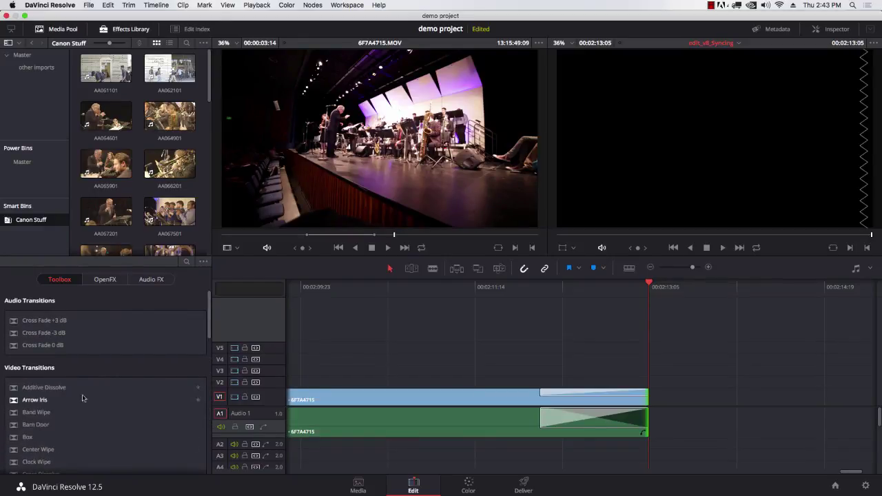
scroll(81, 398, down, 12)
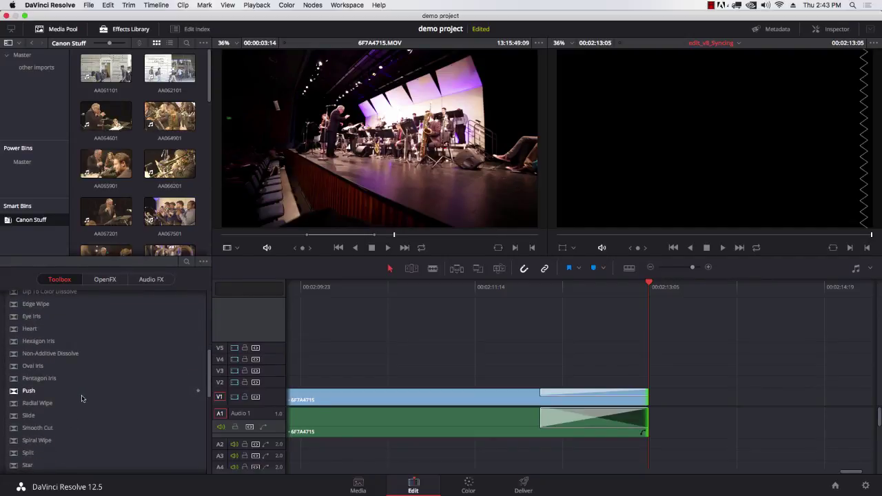
scroll(81, 398, down, 10)
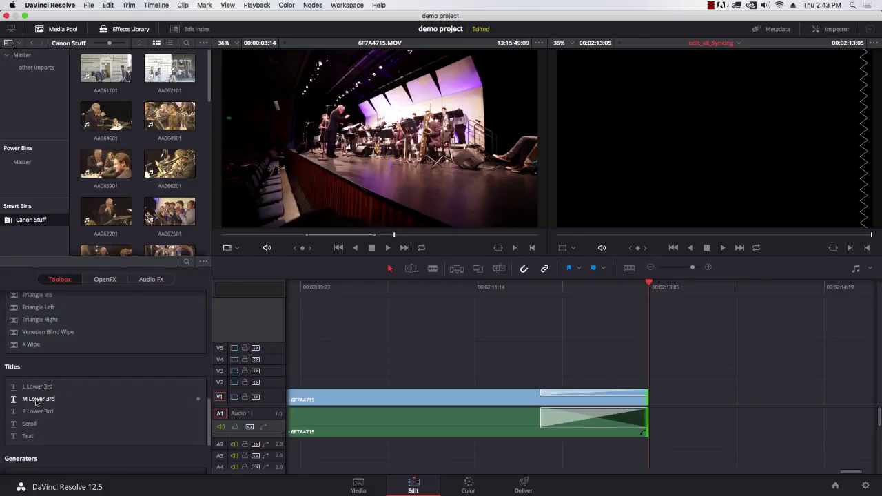
Step: Add an M Lower 3rd title on V2 after the 6F7A4715 clip and change its upper text line to "Yadda Yad"
drag(36, 401, 435, 378)
drag(505, 292, 444, 289)
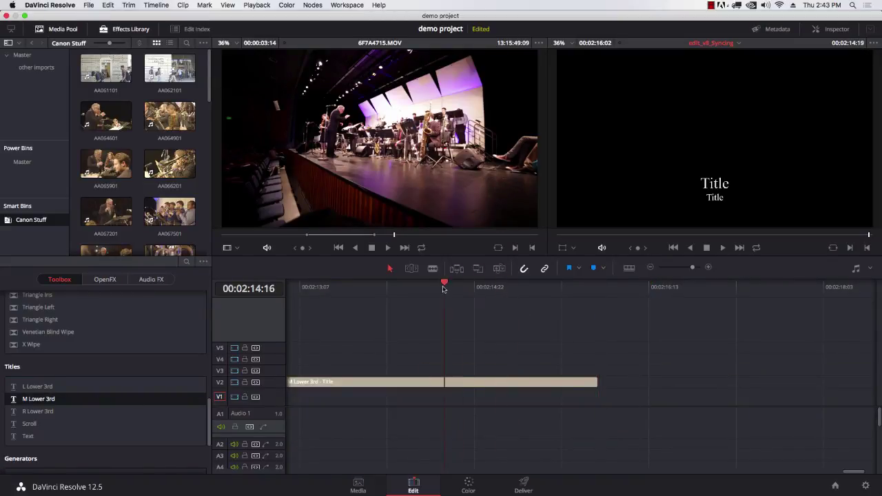
click(505, 385)
double_click(518, 385)
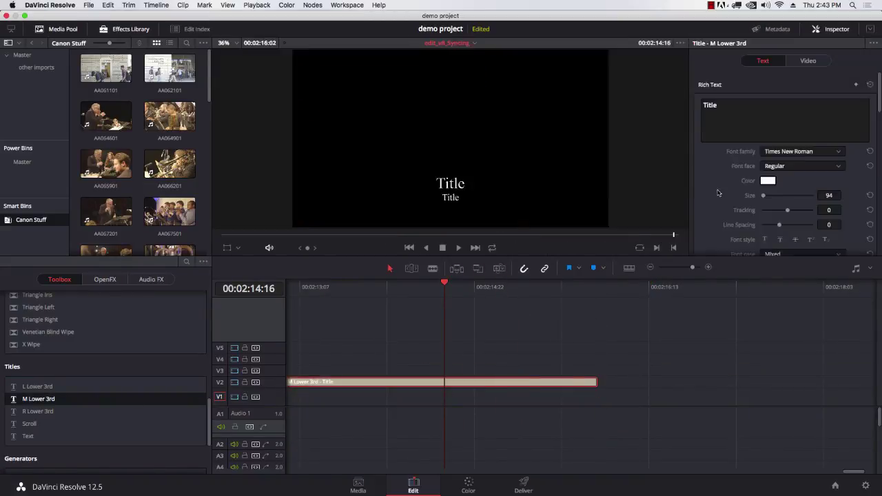
double_click(449, 184)
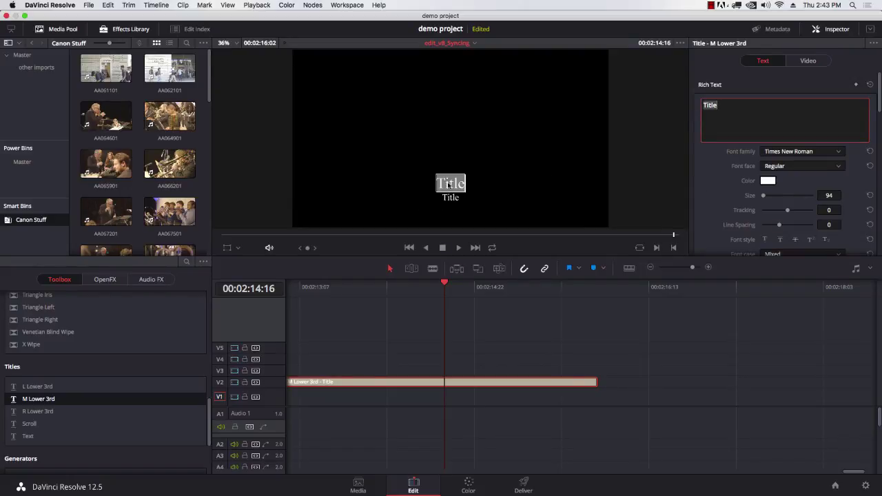
text(Yadda Yad)
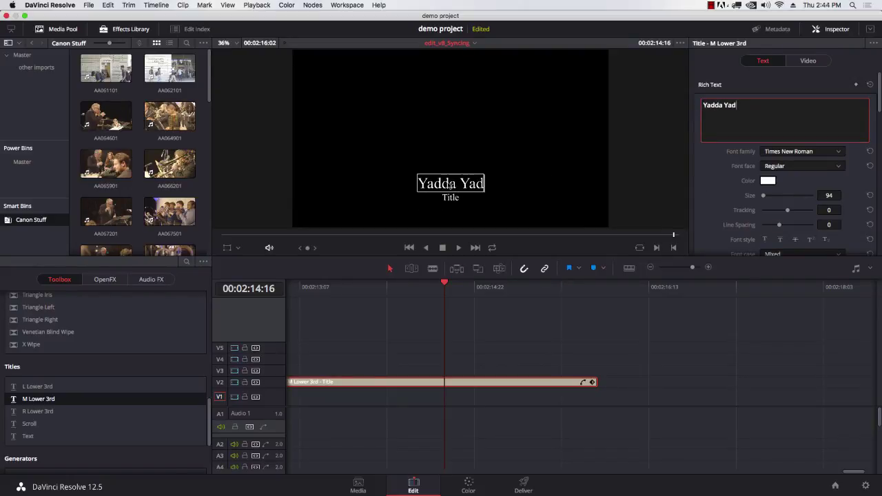
Step: Complete the lower third's main line as "Yadda Yadda Yadda" and replace its subtitle with "Cool Bones"
text(da Yadda)
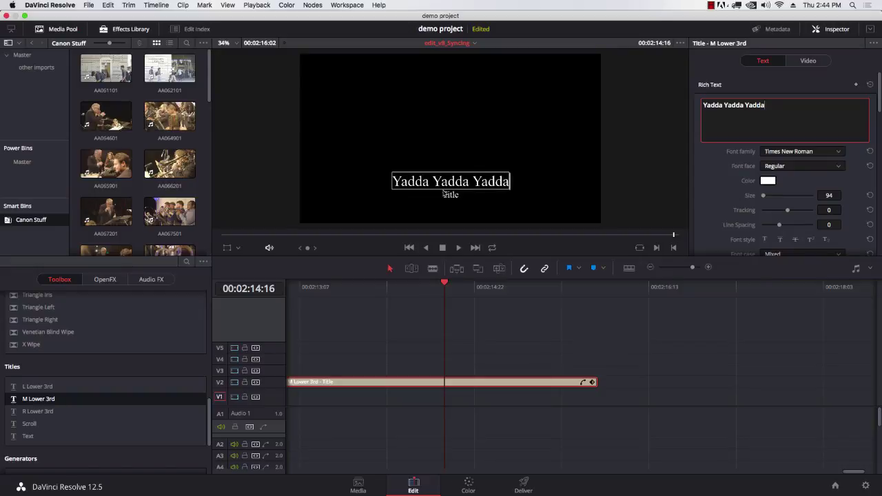
click(449, 196)
double_click(450, 195)
text(Cool Bon)
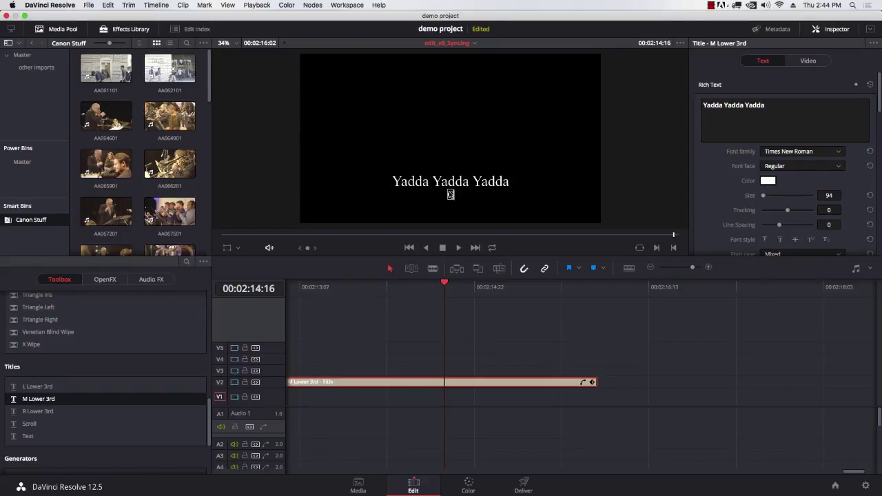
text(es)
Step: Select the "Cool Bones" line and set the title's font family to STIXSizeFourSym
double_click(458, 196)
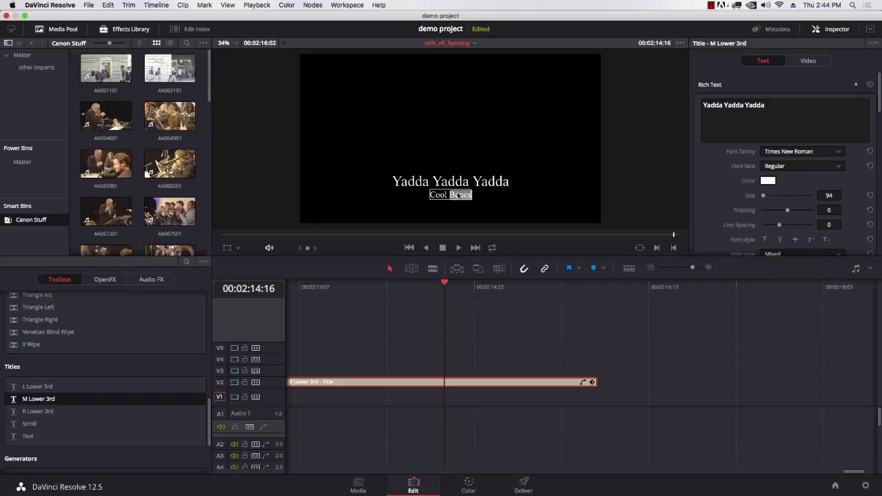
triple_click(459, 196)
click(458, 195)
triple_click(460, 197)
click(824, 153)
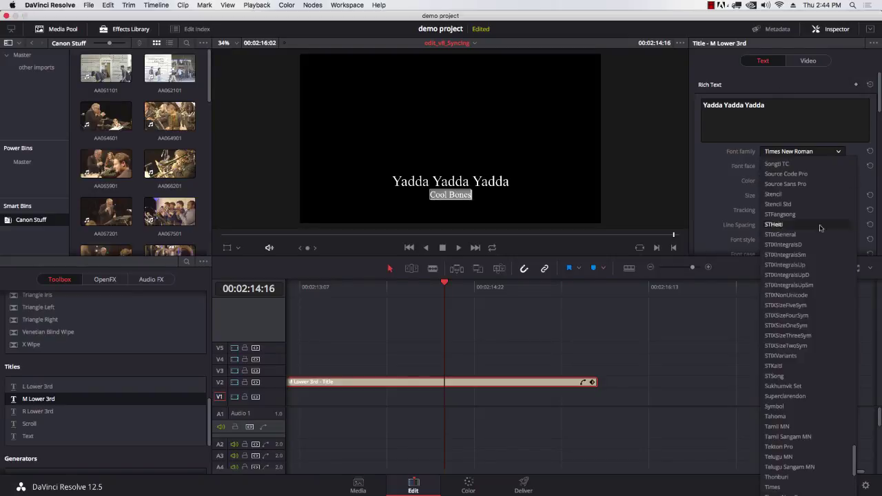
click(815, 317)
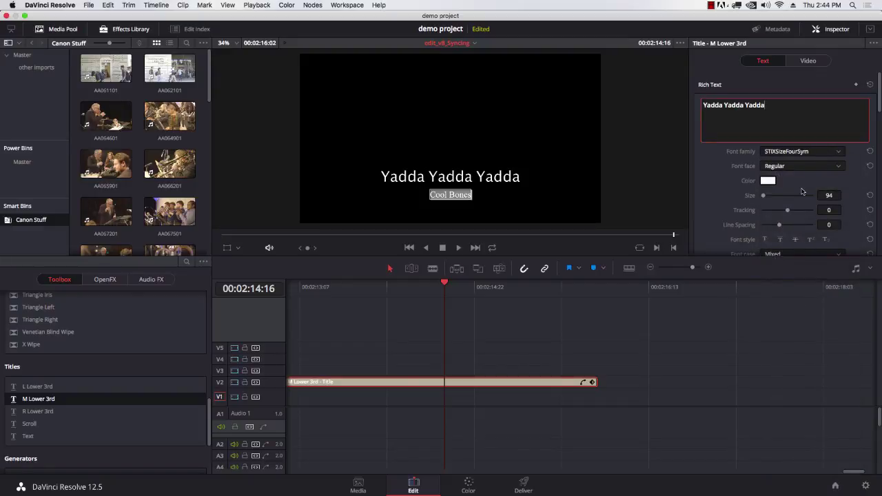
Step: Toggle the Inspector, leave it hidden, and deselect the title clip in the timeline
click(834, 30)
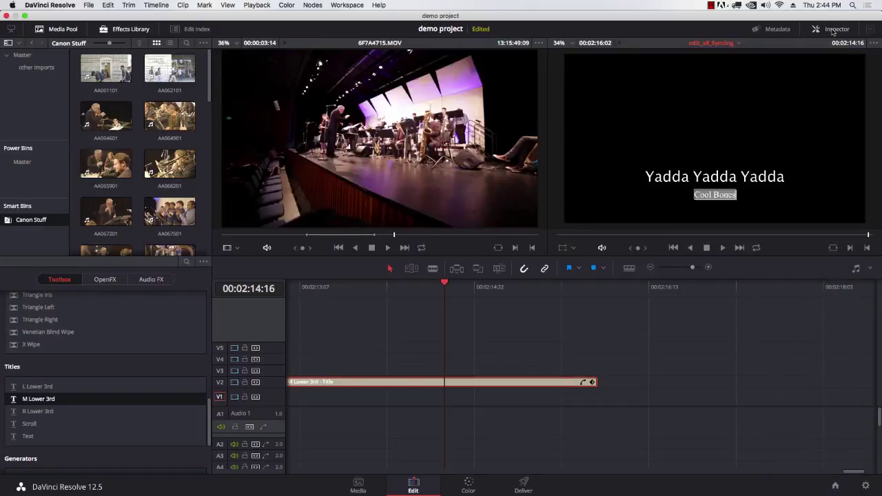
click(835, 30)
click(835, 30)
click(835, 30)
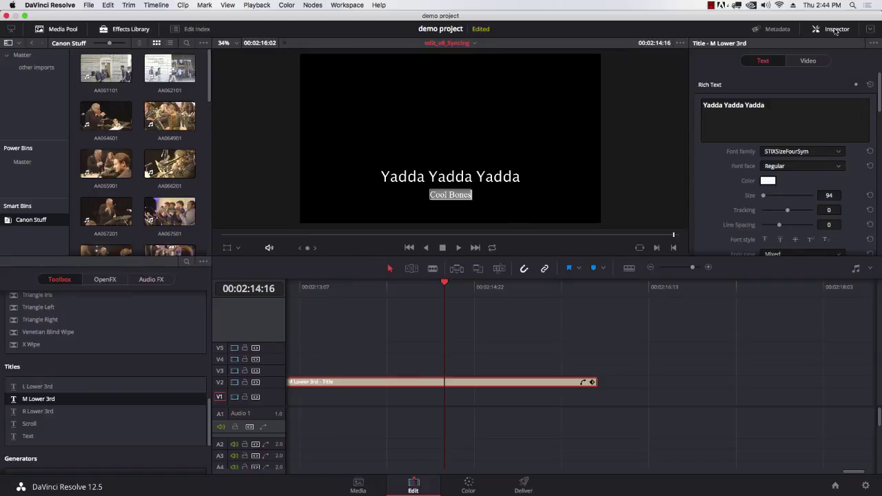
click(835, 30)
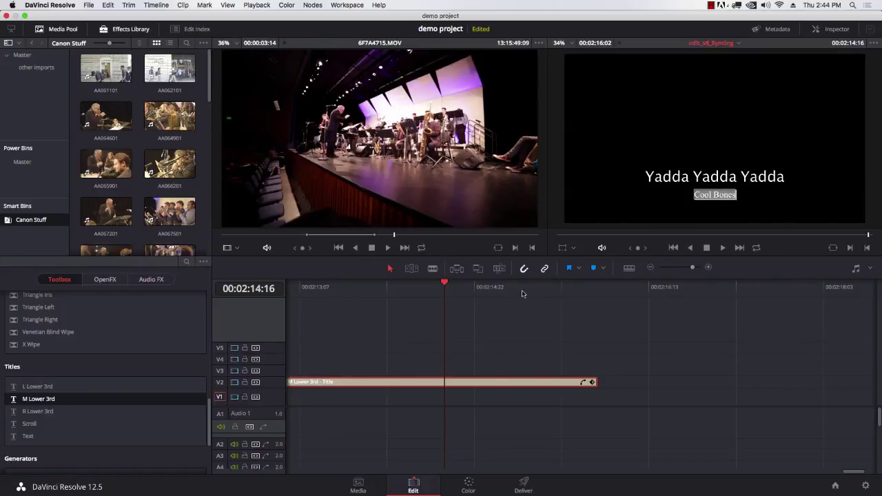
click(581, 355)
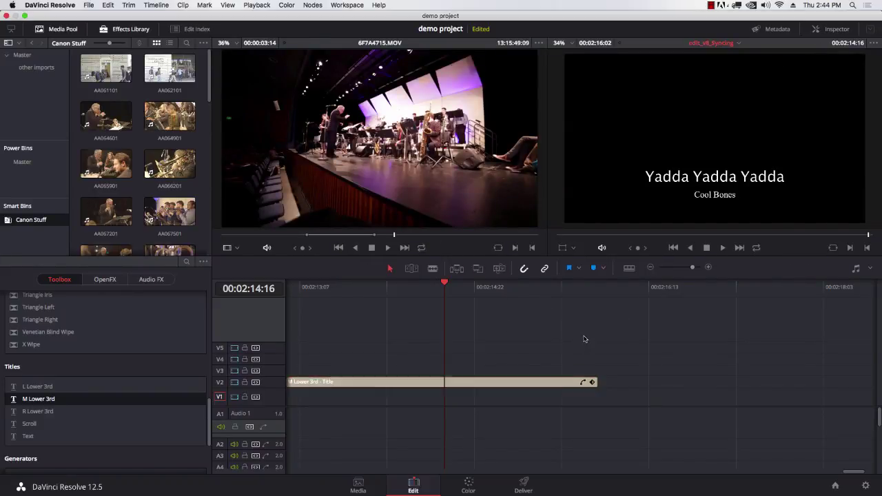
Step: Expand the title clip's curve editor and turn on the Transform overlay for the timeline viewer
click(584, 382)
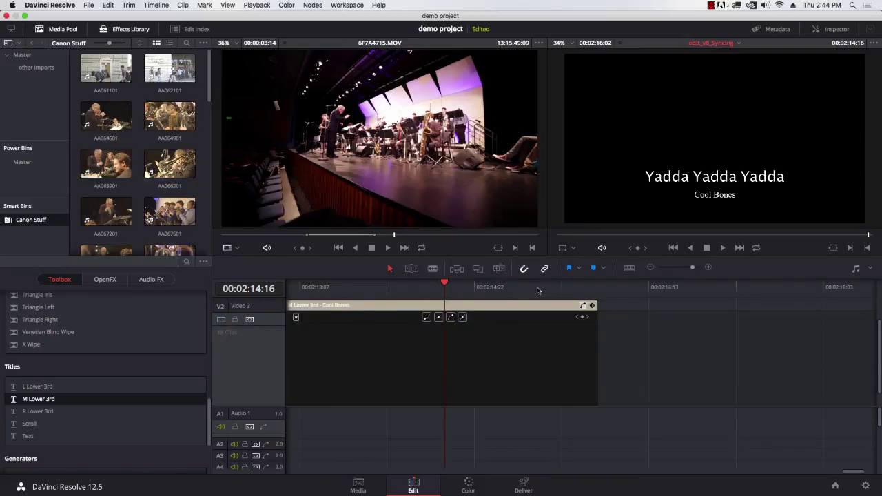
click(570, 248)
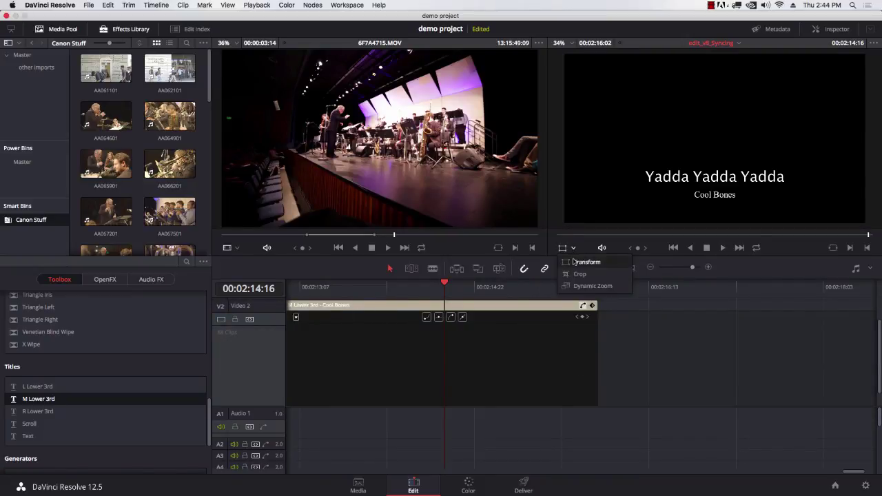
click(573, 262)
Step: Park at 00:02:14:09, select the title clip and move its image down and to the right in the frame
drag(444, 282, 413, 283)
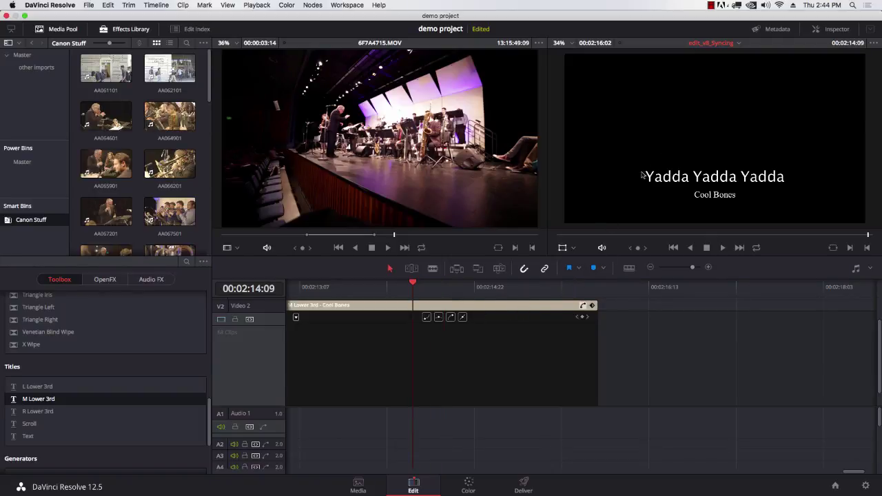
click(525, 308)
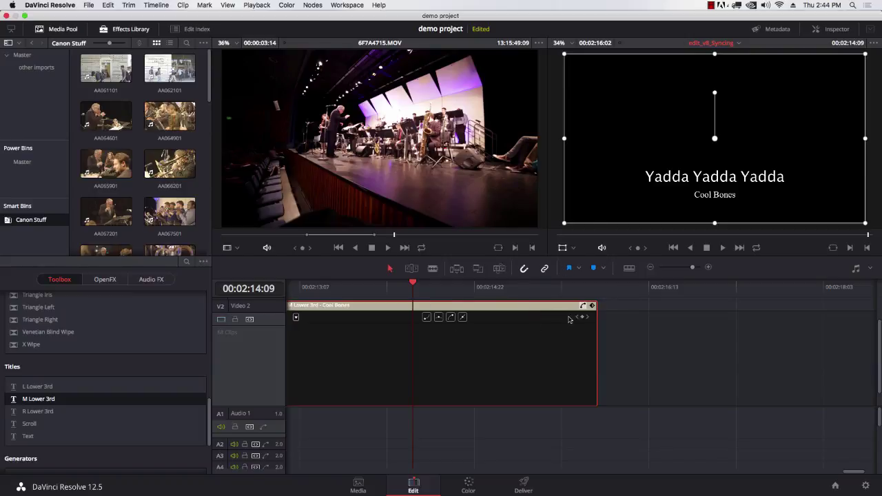
click(590, 328)
click(556, 315)
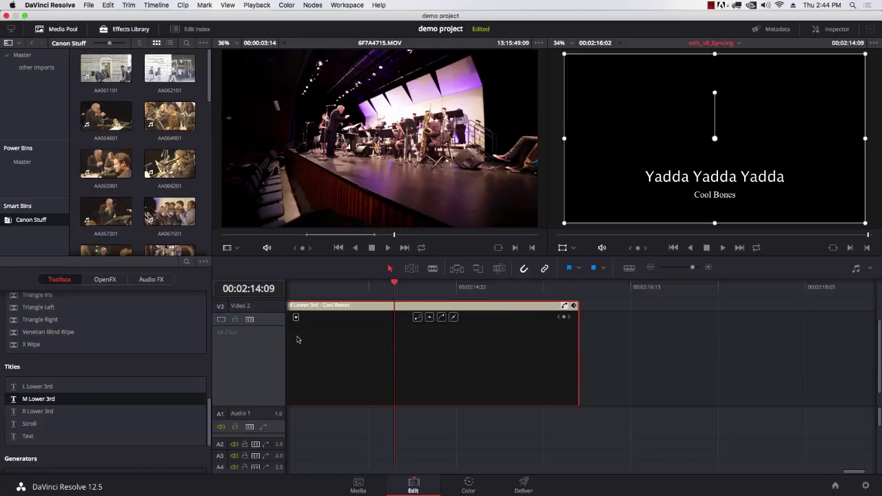
drag(660, 129, 731, 161)
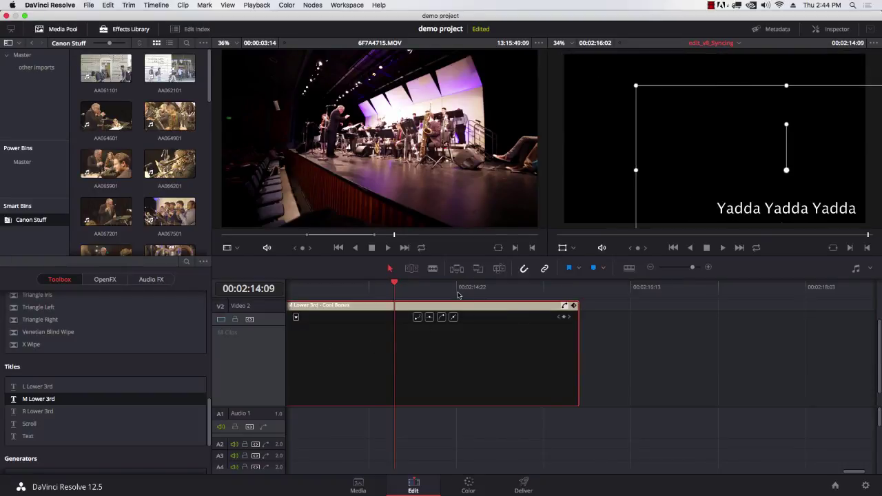
Step: Examine the list of animatable parameters offered in the title clip's curve editor
click(296, 318)
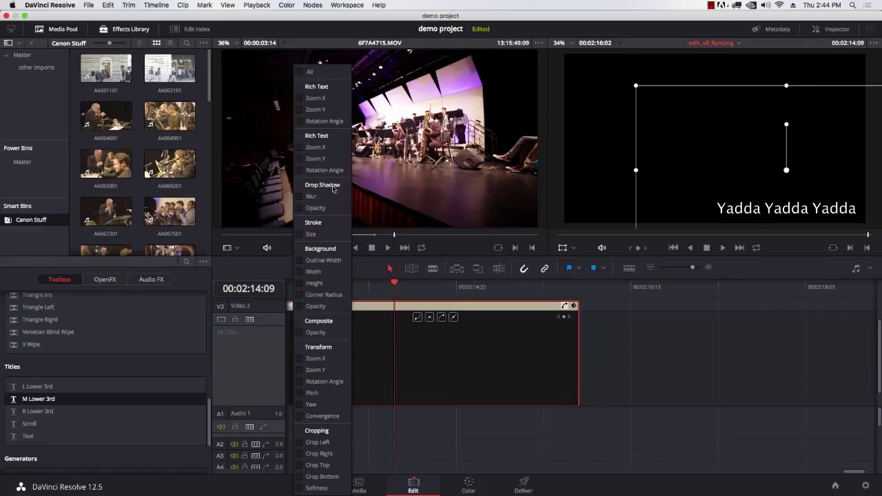
click(380, 358)
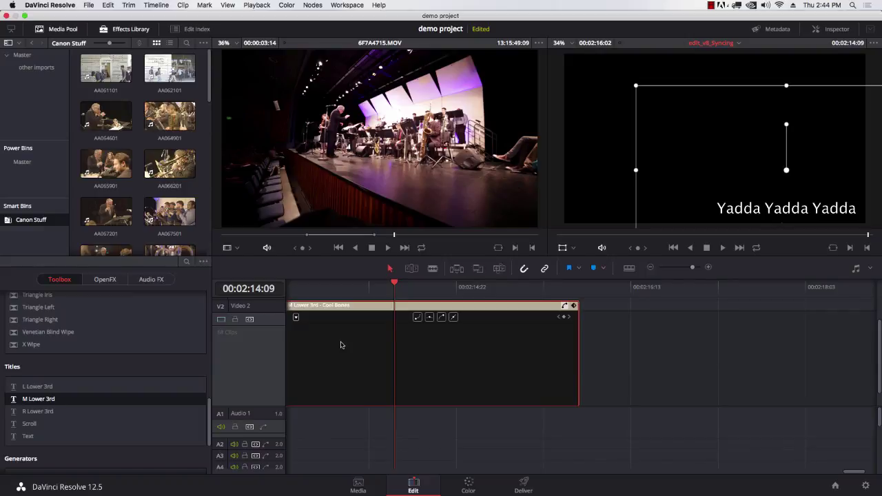
click(297, 318)
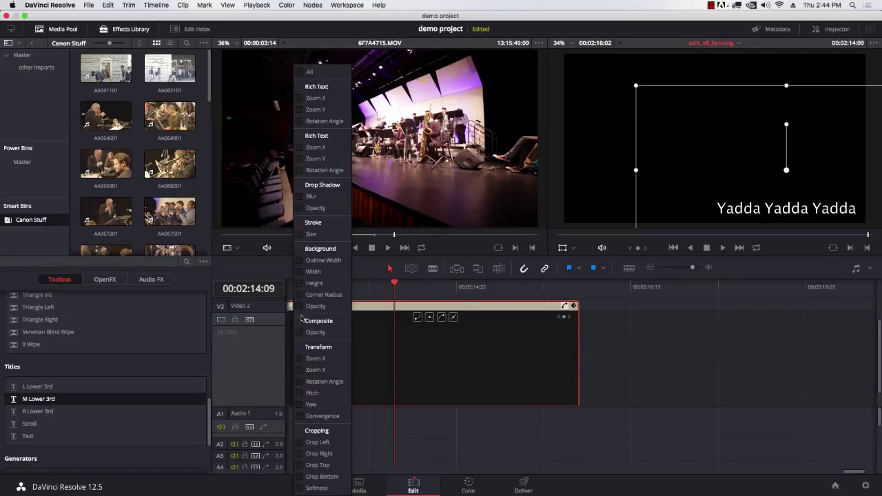
click(442, 343)
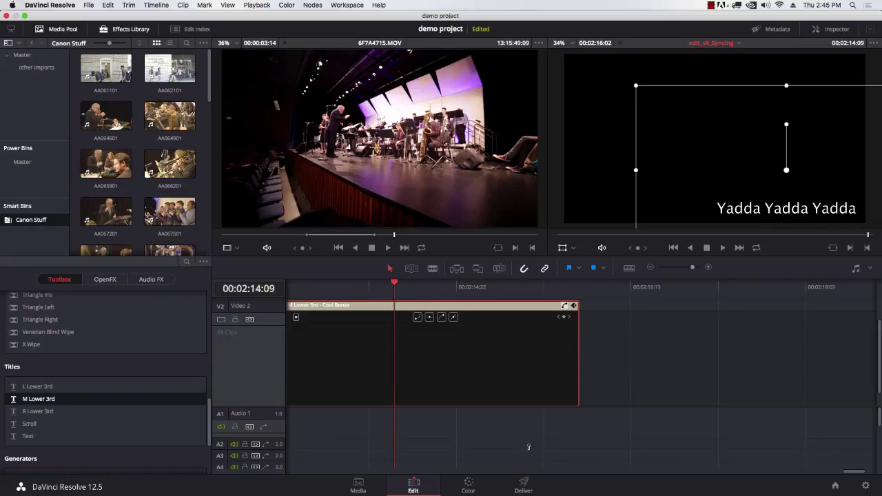
Step: View clip 92 on the Color page and return to the Edit page
click(468, 486)
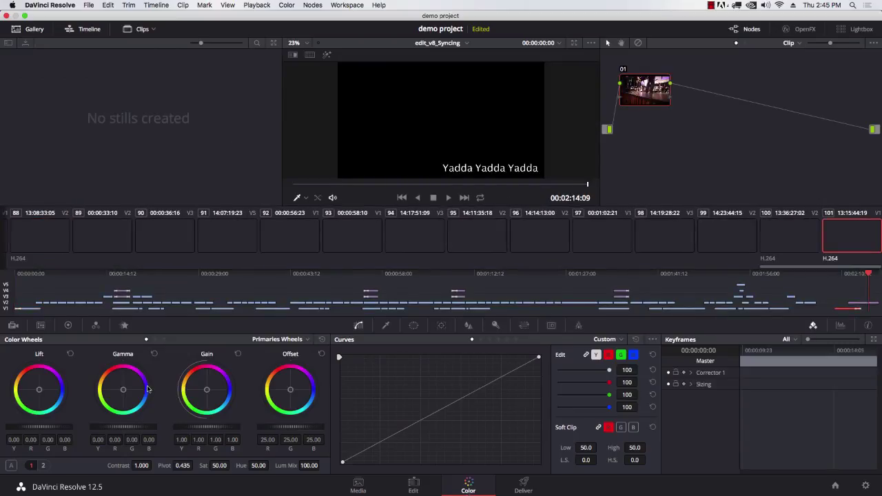
click(297, 235)
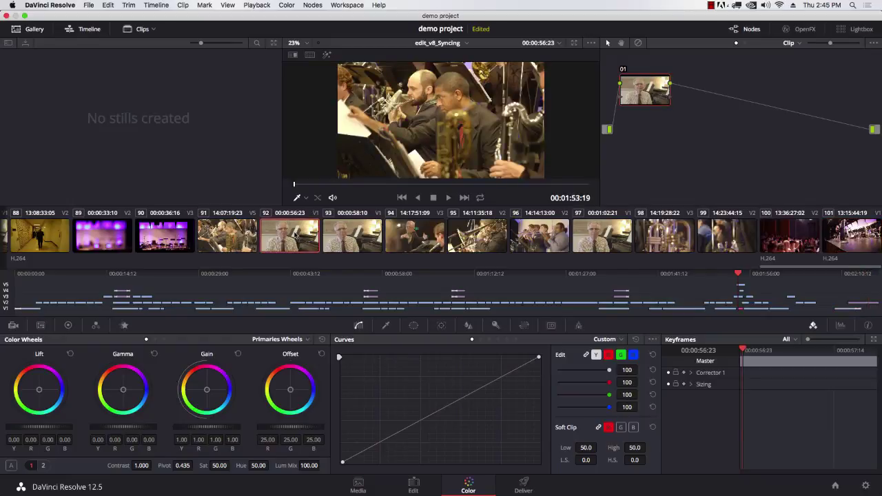
click(414, 485)
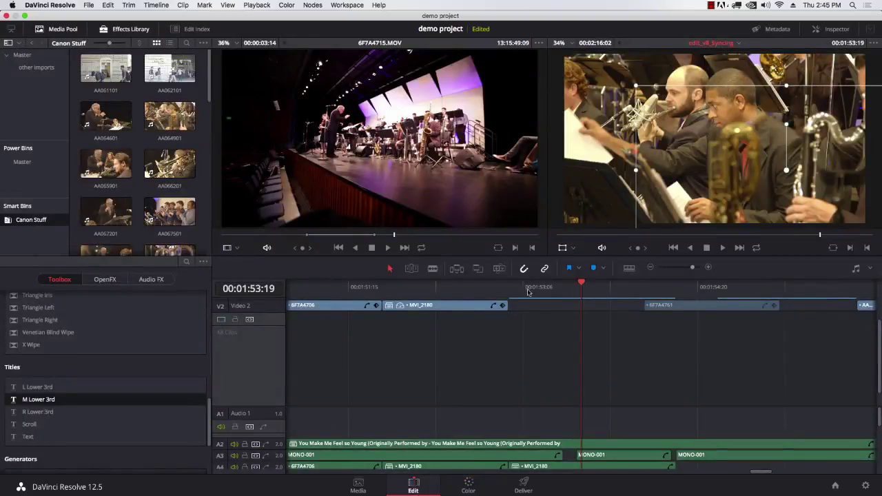
Step: Fit the whole edit in the timeline, park the playhead at 00:00:44:15 and show that clip on the Color page
drag(528, 290, 511, 288)
key(shift+z)
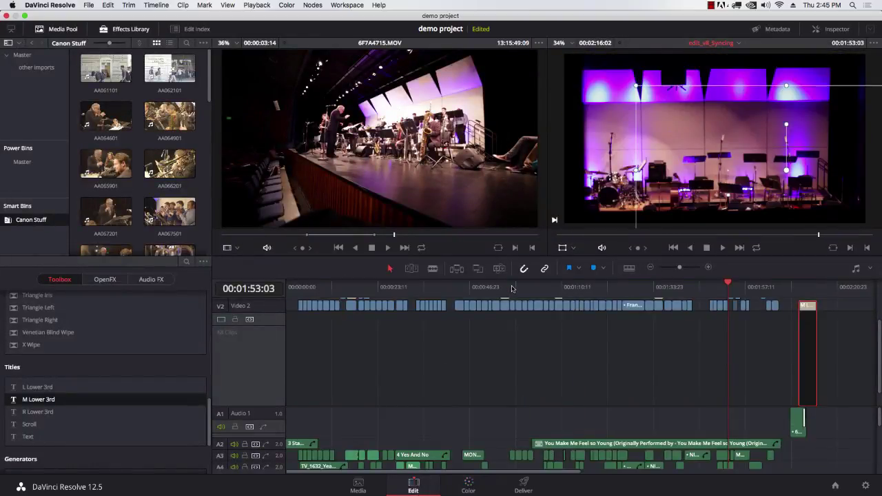
scroll(534, 337, up, 3)
drag(450, 289, 460, 291)
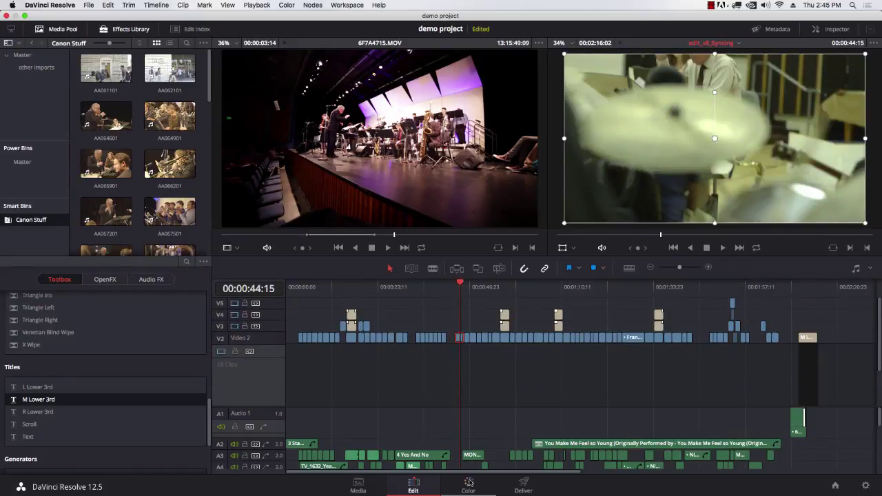
click(469, 486)
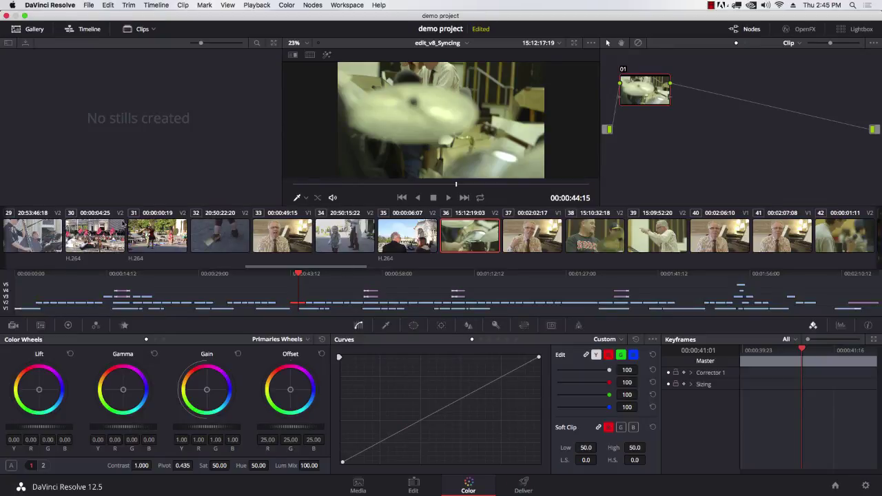
Step: View clips 35, 36 and 38 from the thumbnail strip, and scrub the mini timeline to 00:01:05:15
click(435, 245)
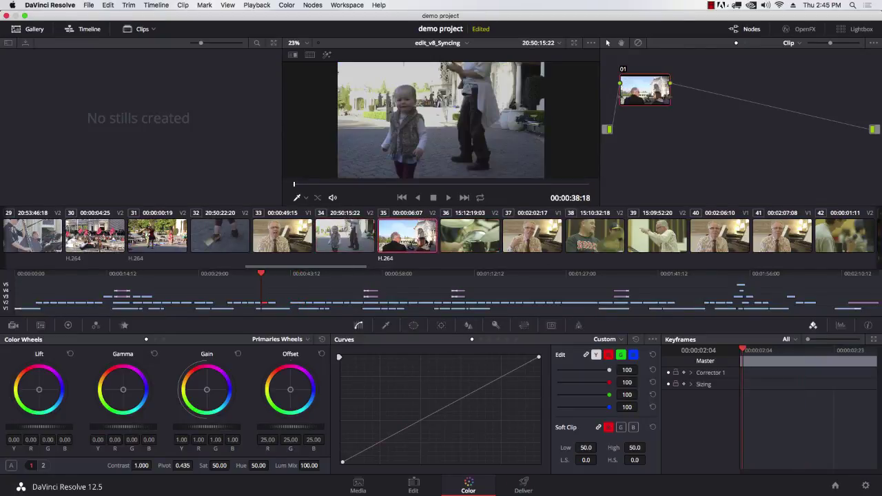
click(476, 238)
click(578, 236)
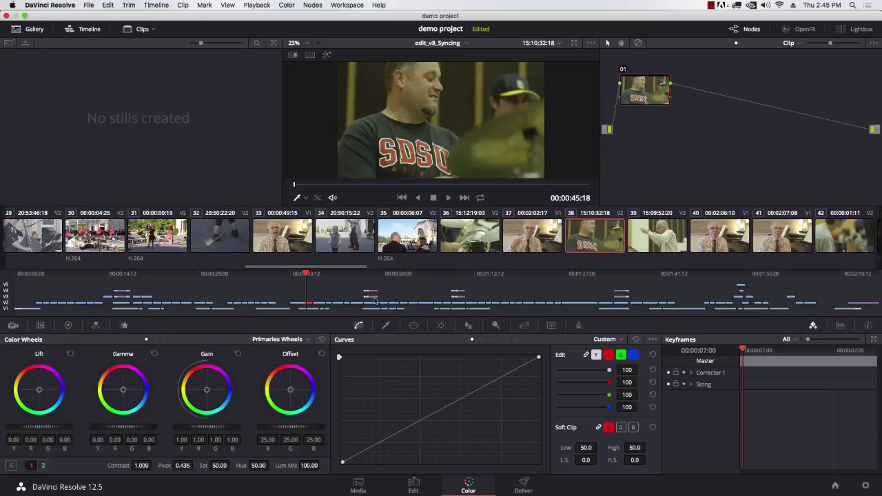
drag(315, 283, 433, 279)
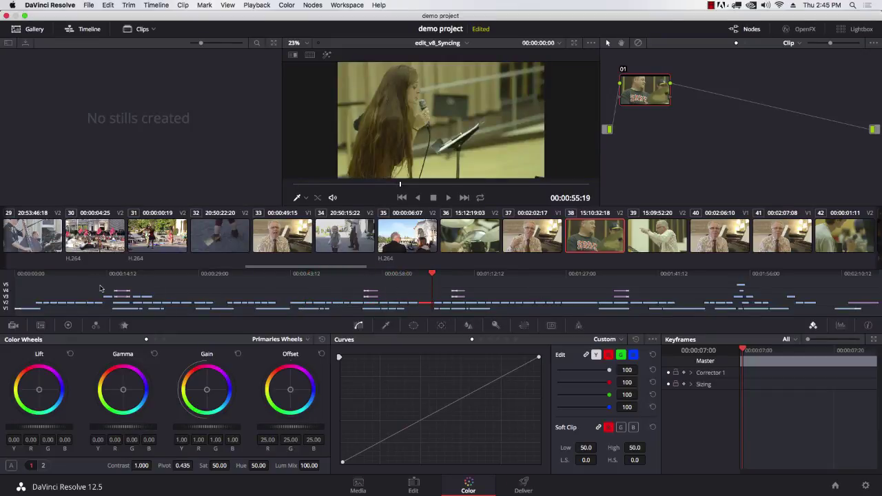
Step: Toggle the clip thumbnails and the mini timeline, leaving the thumbnails shown and the mini timeline hidden
click(133, 31)
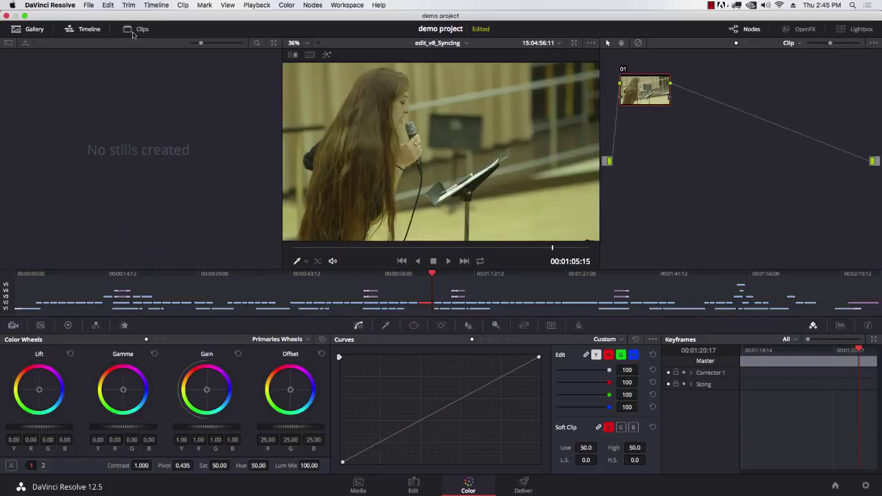
click(133, 33)
click(88, 32)
click(89, 32)
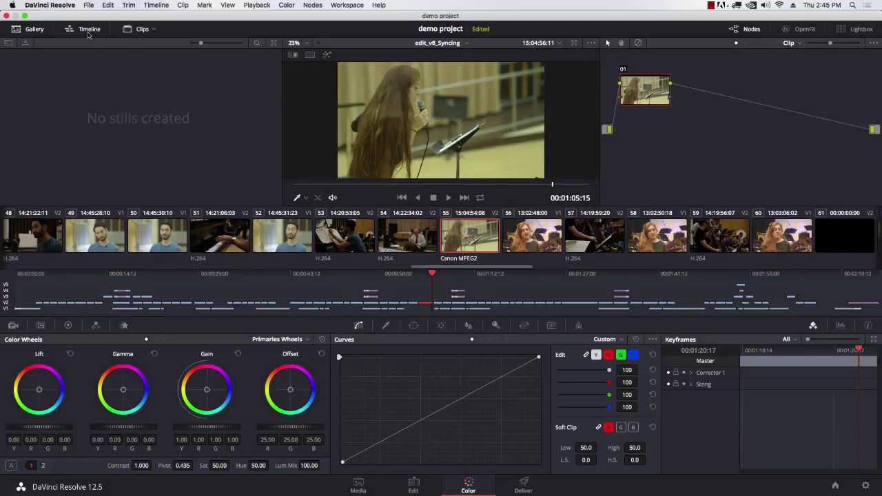
click(89, 31)
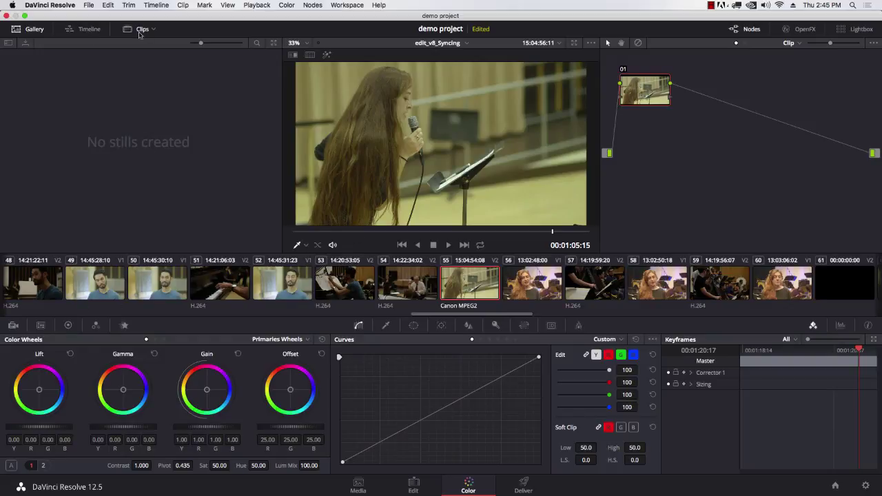
click(88, 32)
click(89, 32)
Step: Go back to the earlier thumbnails and compare clips 45 and 46, continuing to clip 49
drag(469, 315, 415, 304)
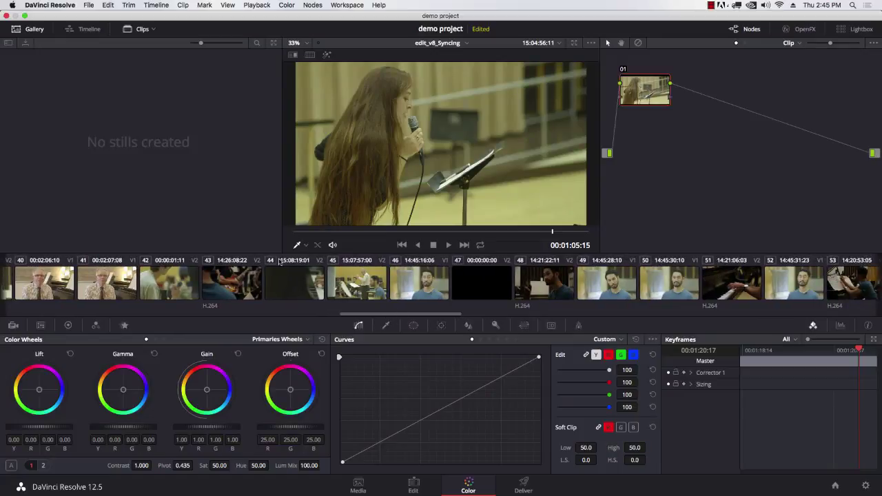
click(373, 287)
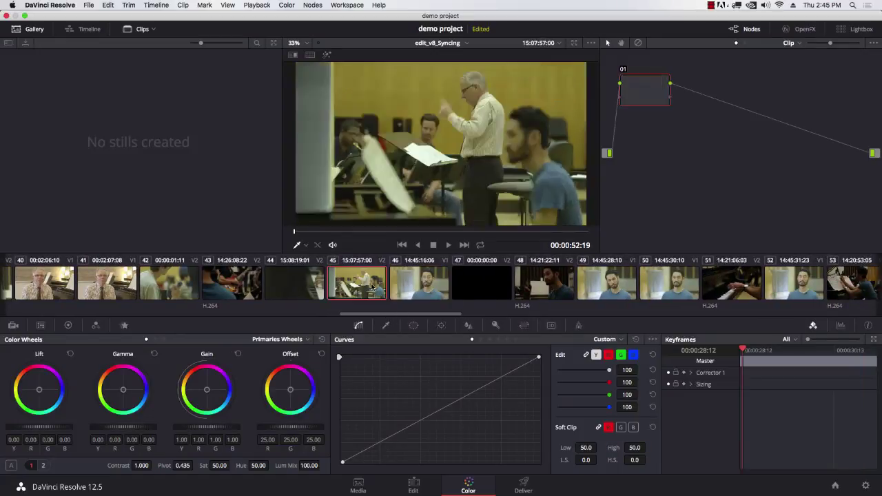
click(410, 287)
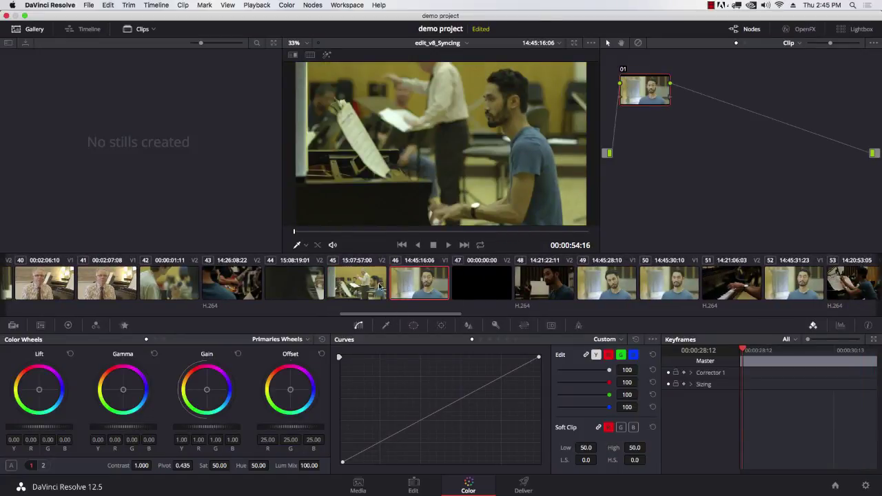
click(373, 288)
click(421, 286)
click(541, 281)
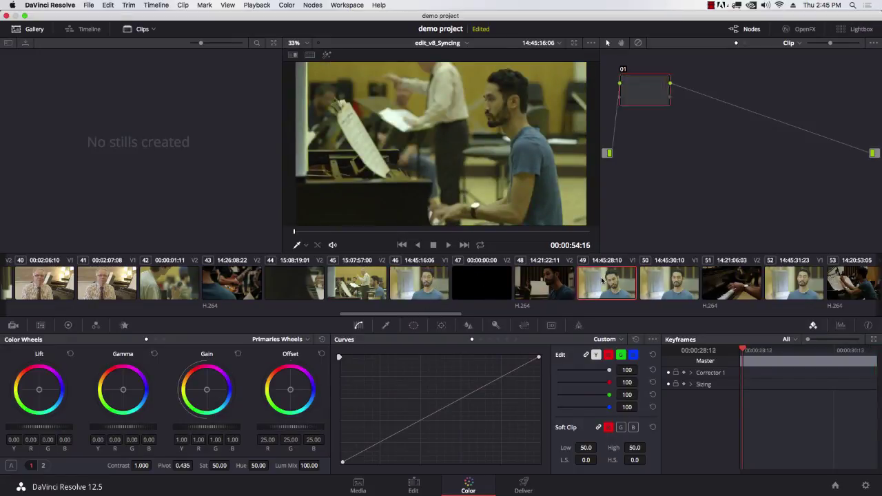
Step: Review clips 50, 52 and 53 in the thumbnail strip and settle on clip 55 of the singer
click(660, 280)
scroll(413, 283, right, 10)
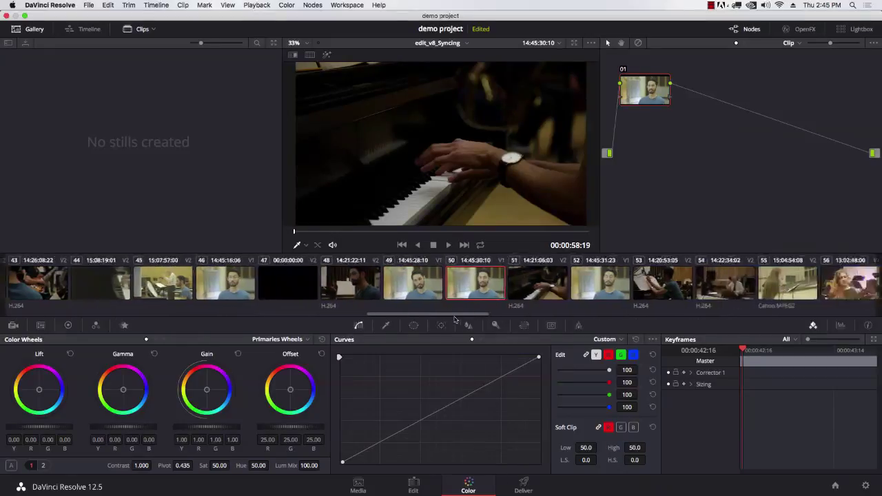
click(352, 285)
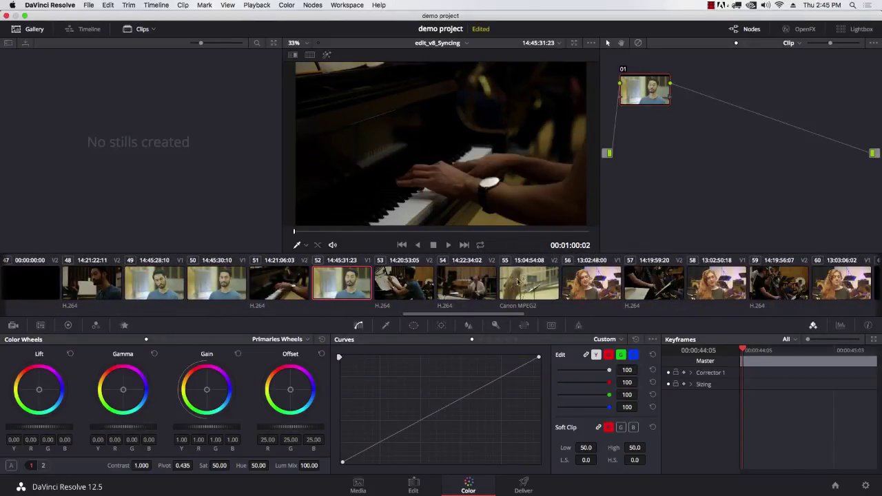
click(394, 289)
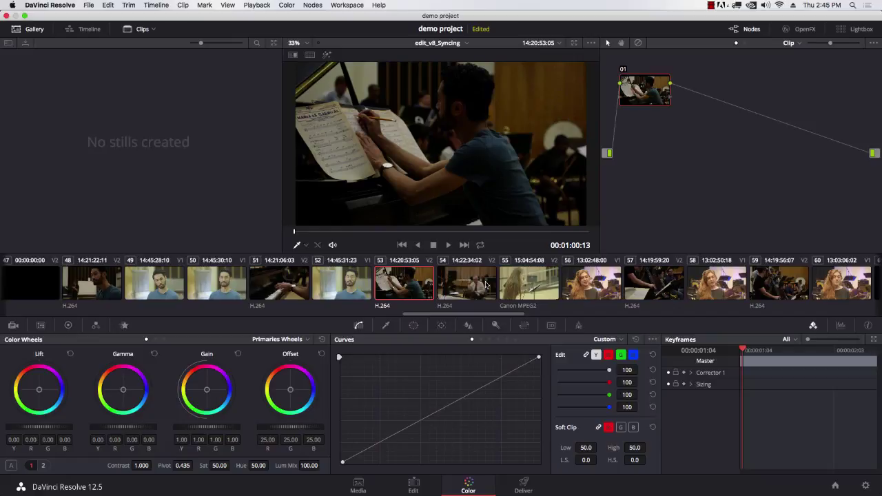
click(510, 285)
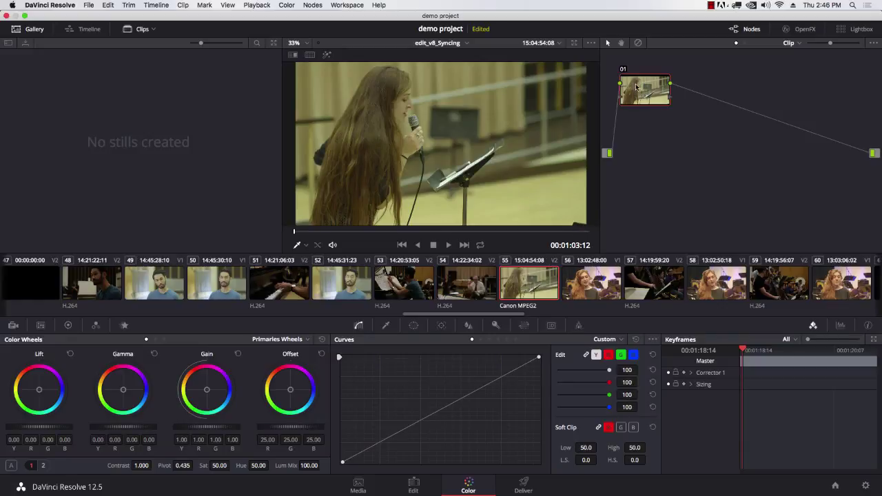
Step: Shift node 01 further into the node graph and show the video scopes for clip 55
drag(636, 87, 665, 98)
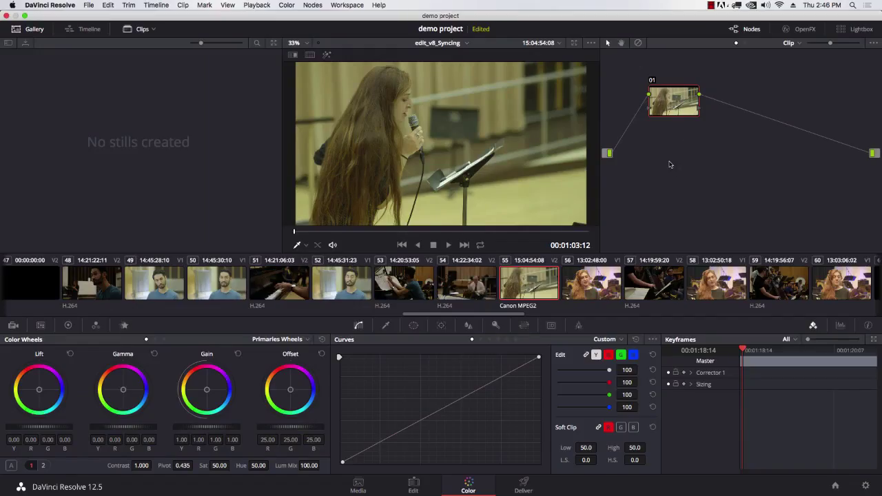
mouse_move(676, 98)
mouse_down()
mouse_move(690, 102)
mouse_move(674, 101)
mouse_up()
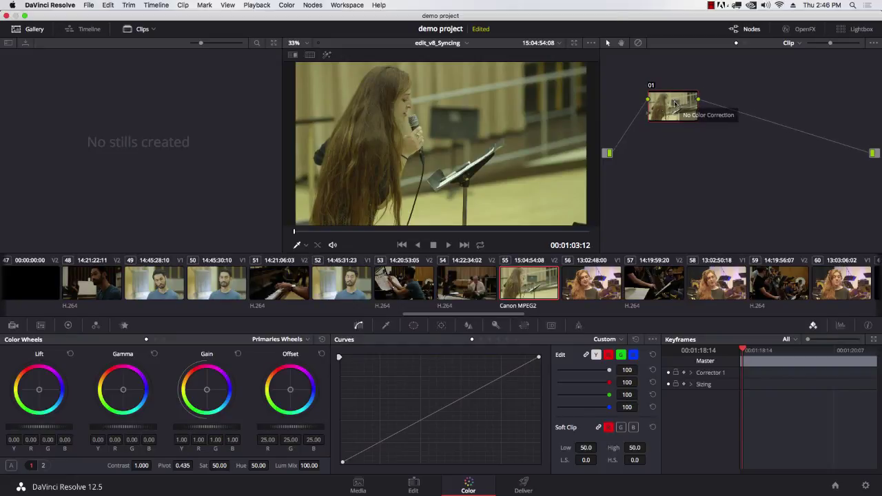
right_click(546, 179)
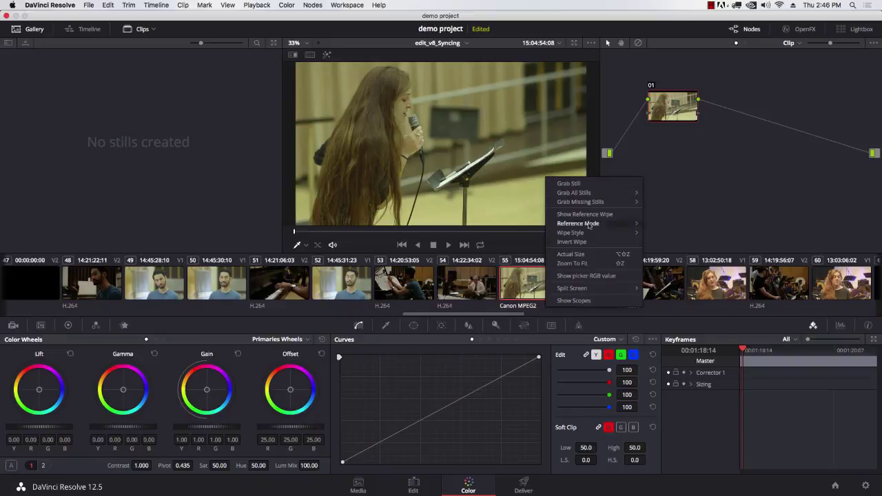
click(584, 301)
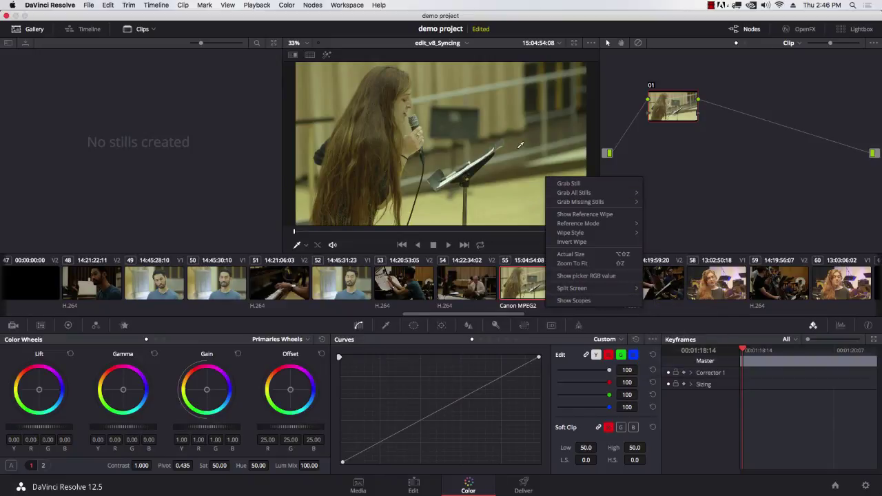
right_click(485, 114)
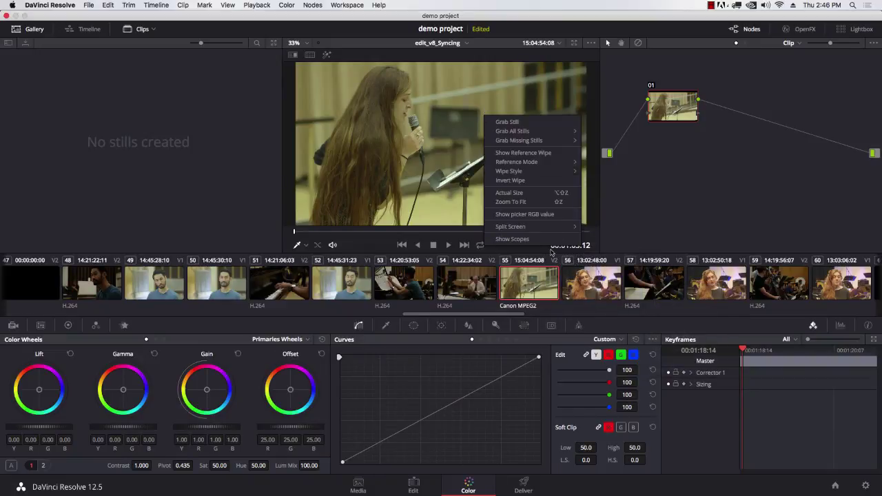
click(544, 240)
Step: Move the Scopes window clear of the viewer, color wheels and curves, and lower node 01 slightly in the node graph
drag(400, 142, 448, 166)
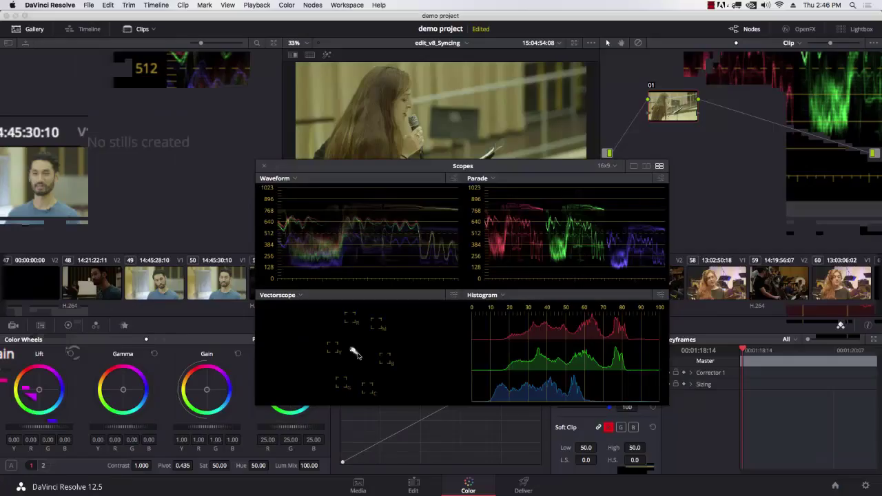
drag(517, 168, 692, 258)
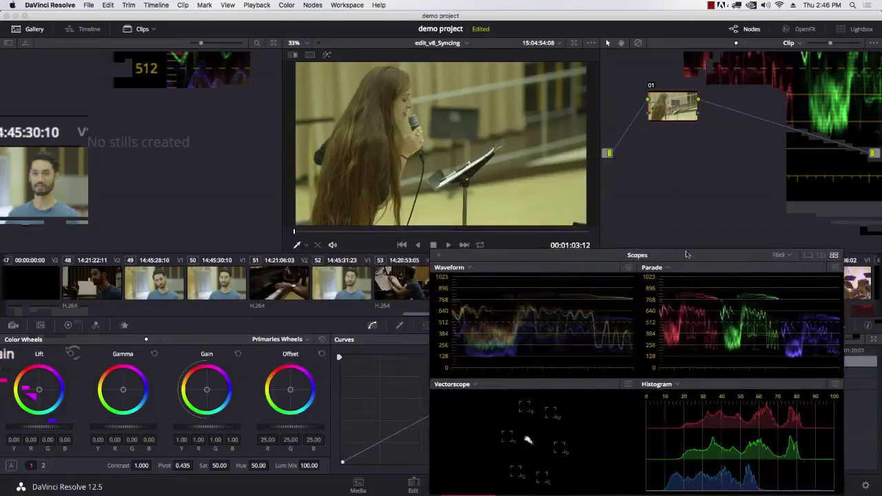
drag(680, 103, 672, 108)
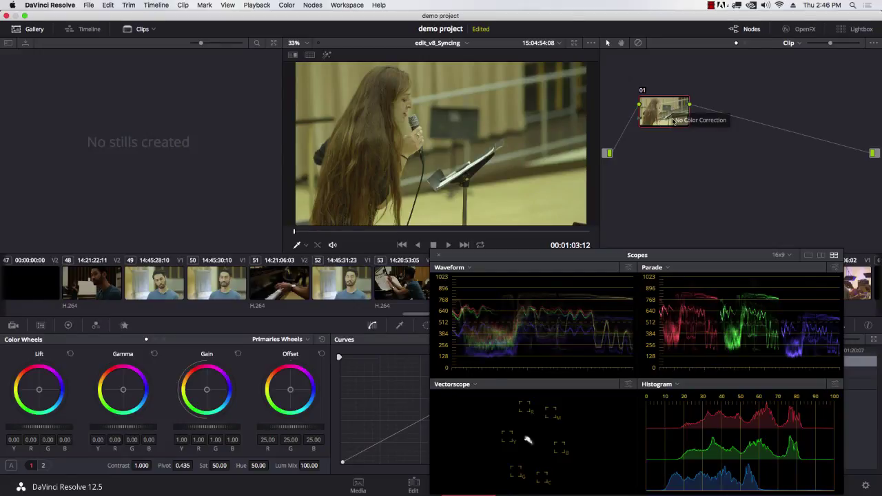
drag(673, 121, 671, 126)
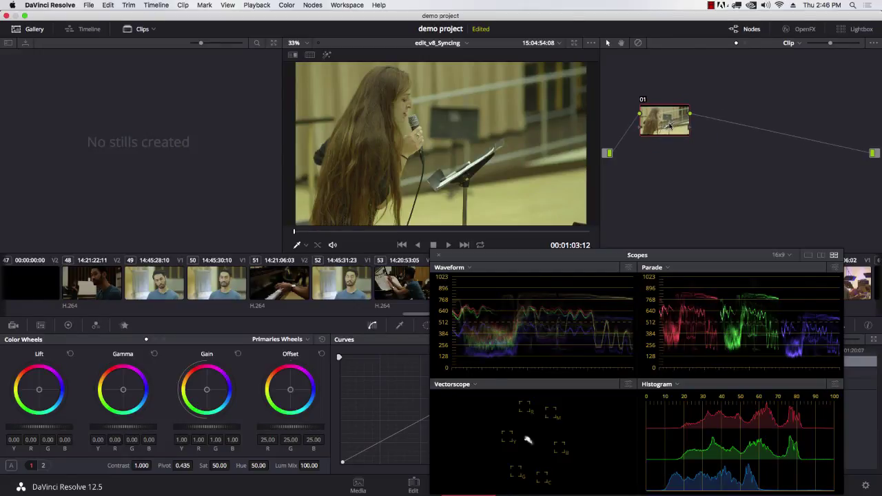
drag(503, 256, 728, 228)
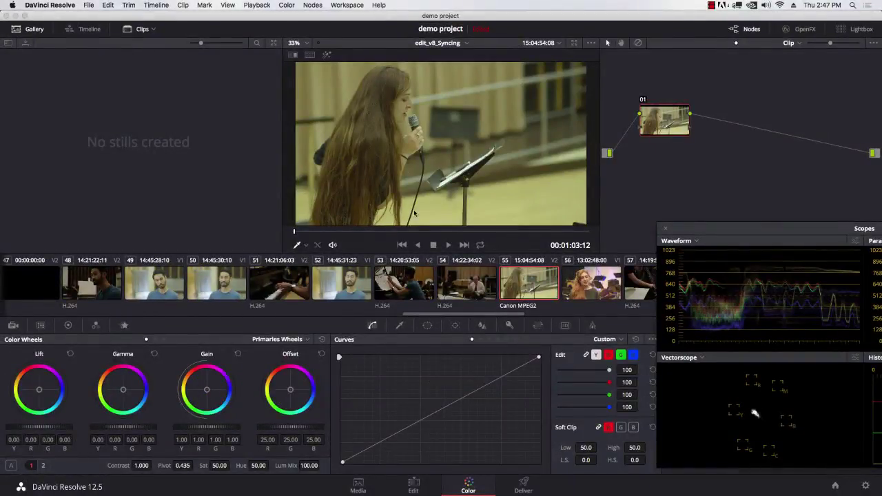
Step: Adjust the exposure on node 01 by setting Lift to -0.06, Gamma to 0.02 and Gain to 1.05 across all channels
drag(30, 424, 34, 430)
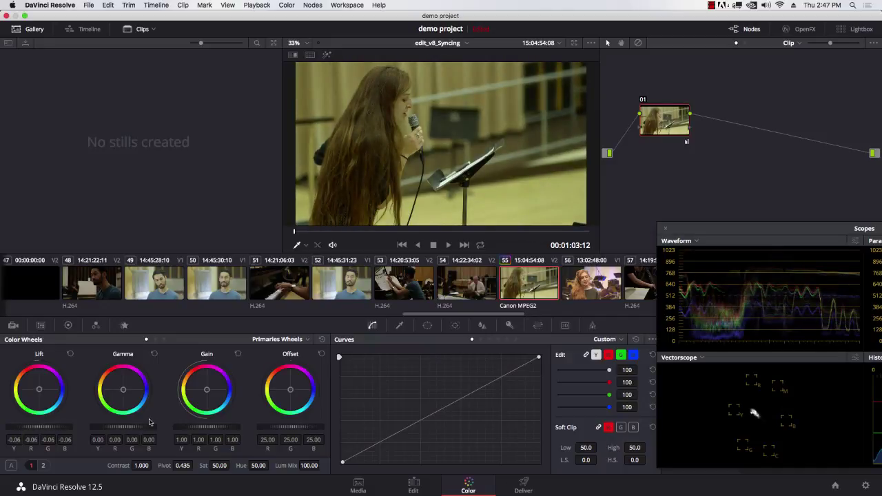
drag(122, 428, 207, 428)
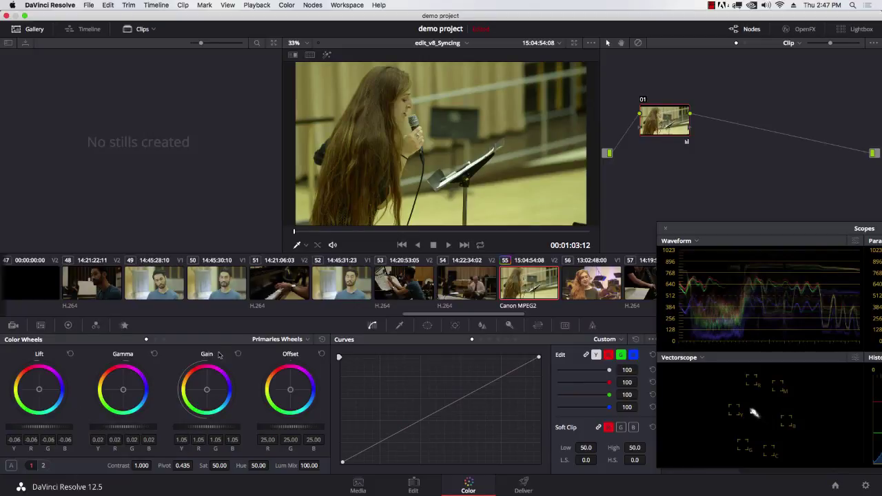
drag(668, 121, 661, 116)
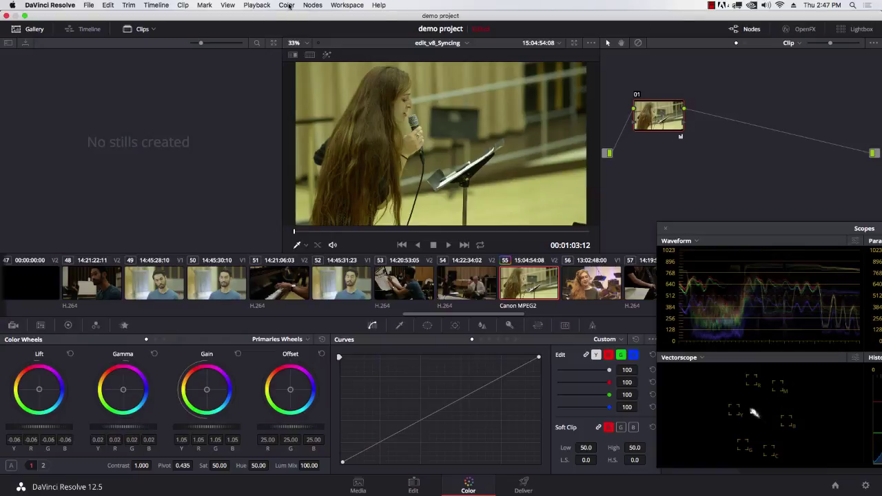
Step: Add a serial node after node 01 and position it slightly farther along the graph
click(310, 5)
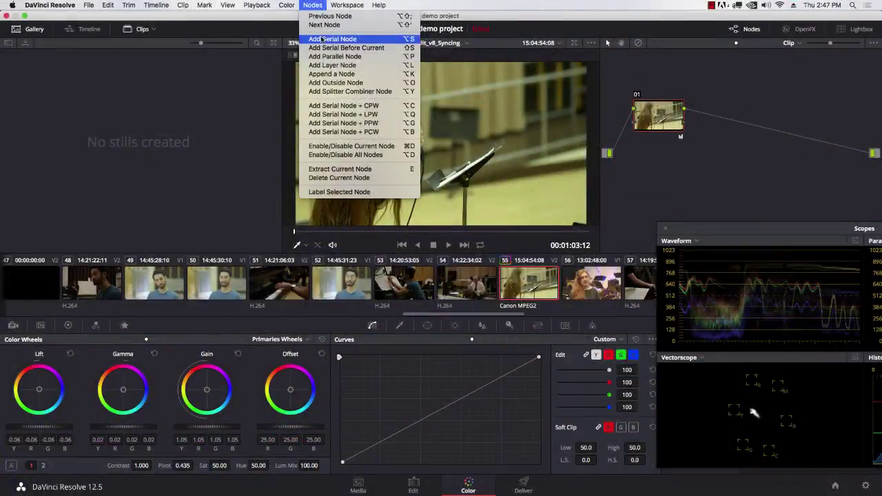
click(321, 40)
drag(714, 124, 732, 119)
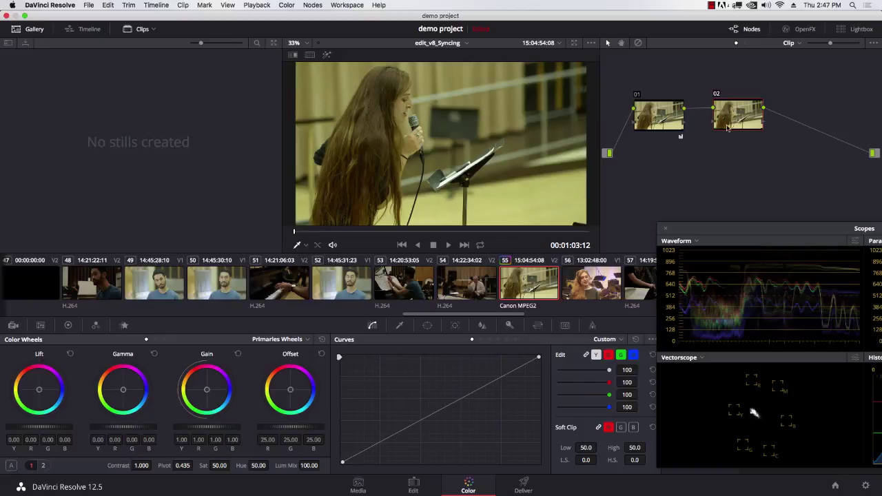
Step: Shift the Gamma balance on node 02 toward blue, with red at -0.04 and blue at 0.11, and scrub the clip
mouse_move(119, 394)
mouse_down()
mouse_move(111, 397)
mouse_move(129, 392)
mouse_up()
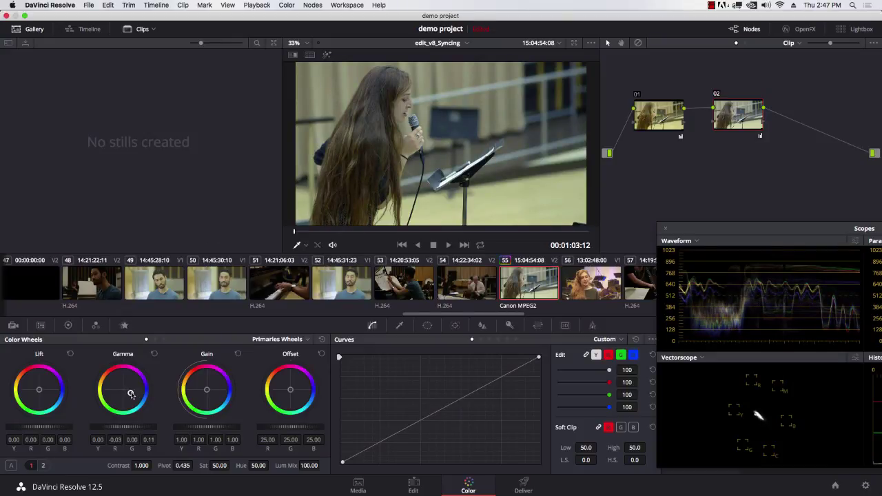
drag(131, 394, 130, 393)
drag(326, 233, 481, 246)
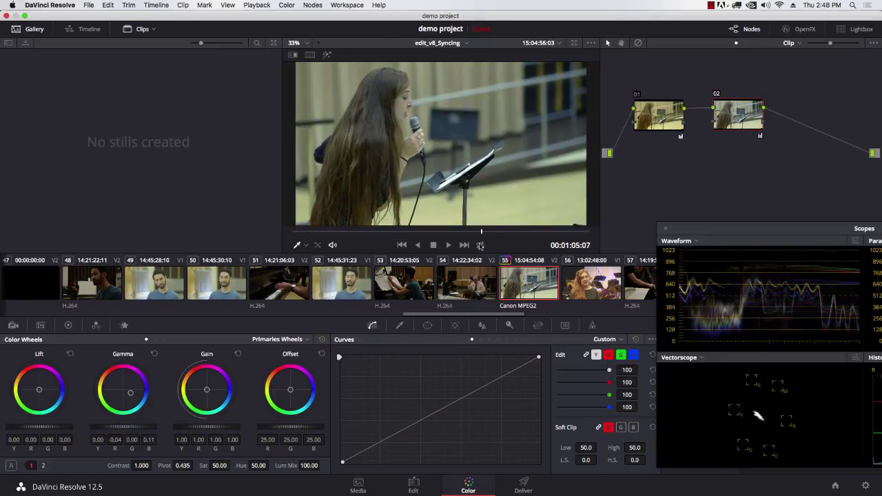
Step: Label node 02 as "color balance"
right_click(732, 99)
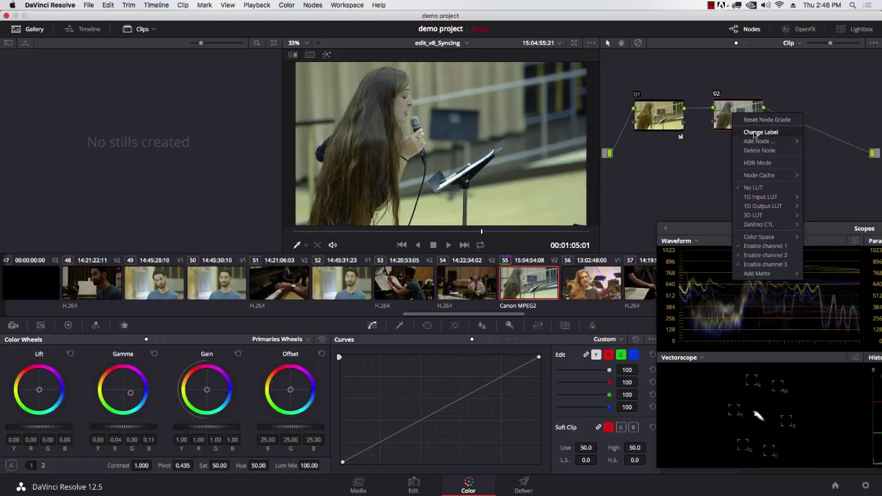
click(755, 135)
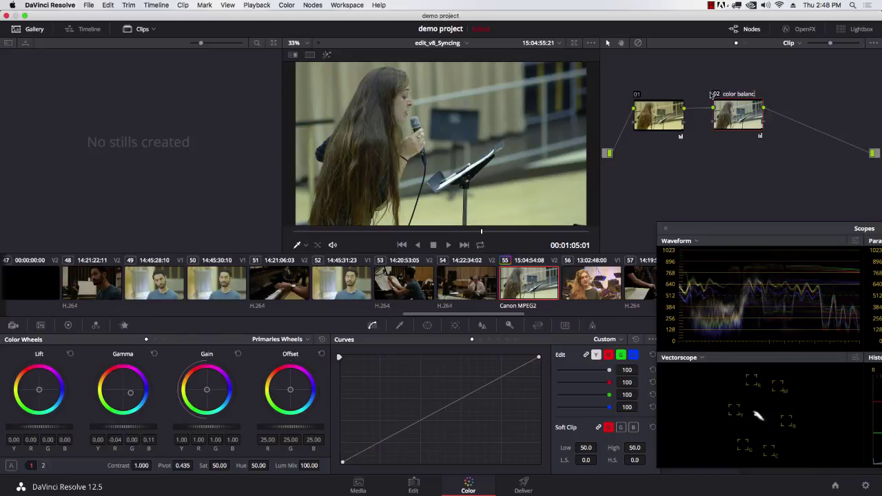
text(color balance)
key(Return)
Step: Label node 01 as "exposure"
right_click(665, 113)
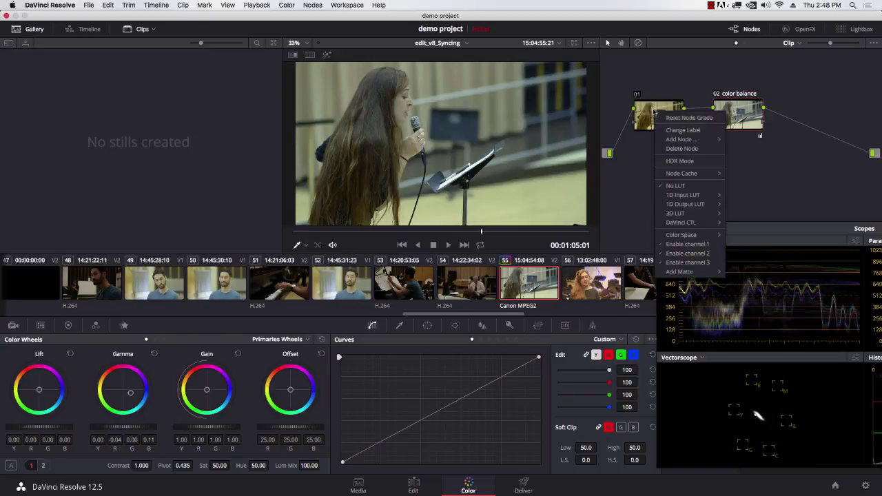
click(674, 129)
text(e)
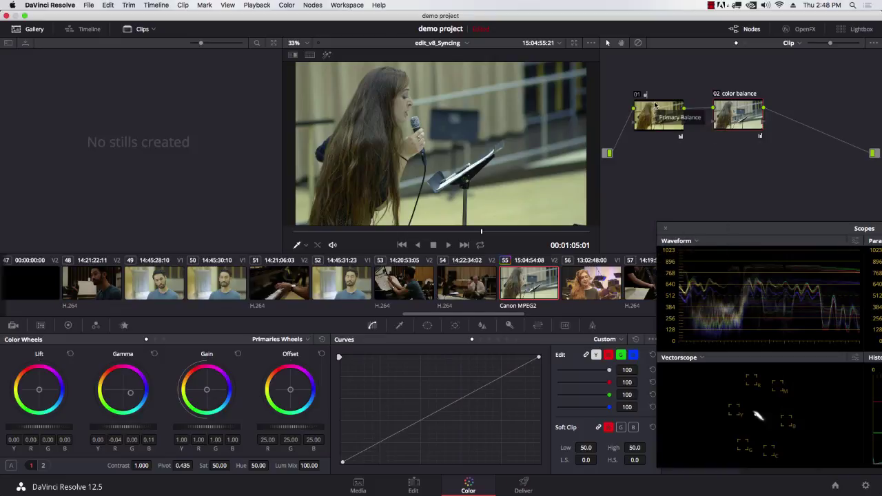
text(xposure)
key(Return)
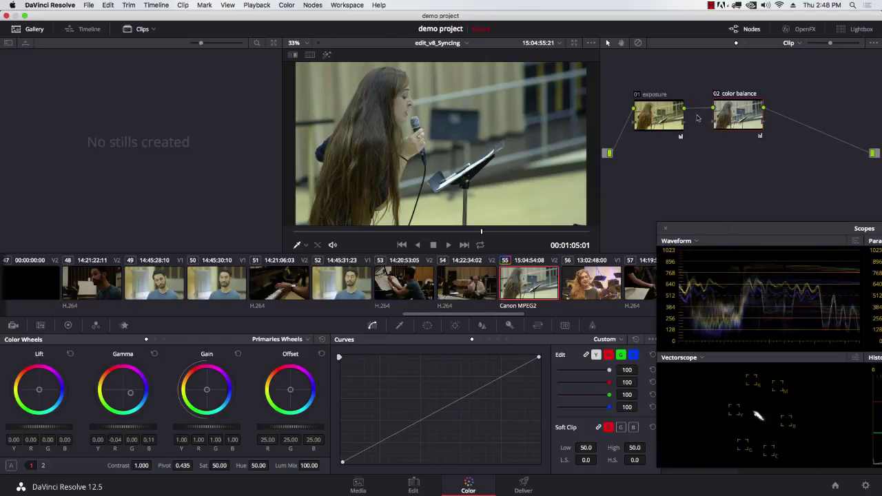
mouse_move(734, 114)
mouse_down()
mouse_move(730, 135)
mouse_move(743, 126)
mouse_up()
right_click(743, 125)
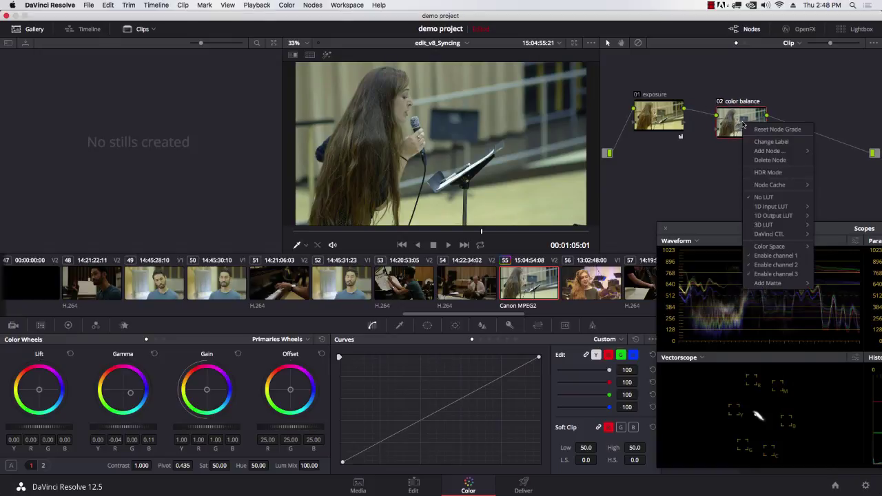
key(Escape)
drag(744, 126, 761, 118)
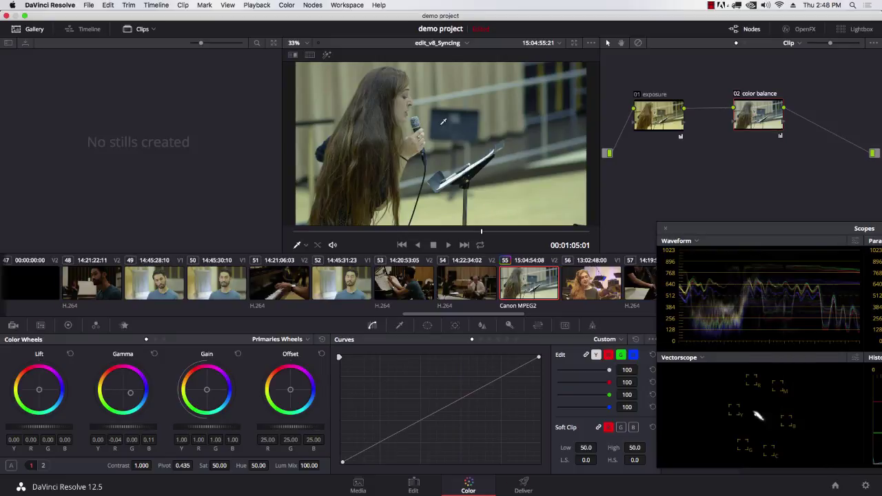
drag(777, 126, 757, 125)
right_click(749, 118)
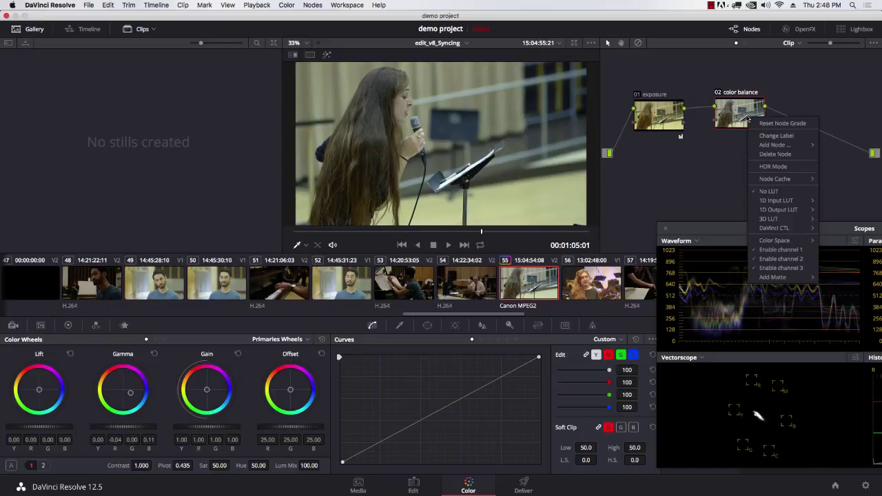
right_click(793, 97)
right_click(788, 100)
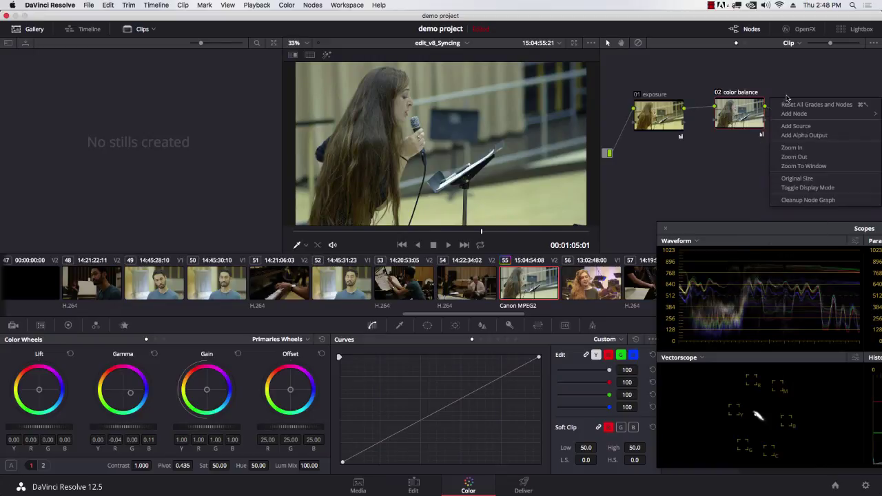
click(787, 94)
Step: Add a third serial node after color balance, raise its saturation to 67.60 and move the node slightly along the graph
click(313, 5)
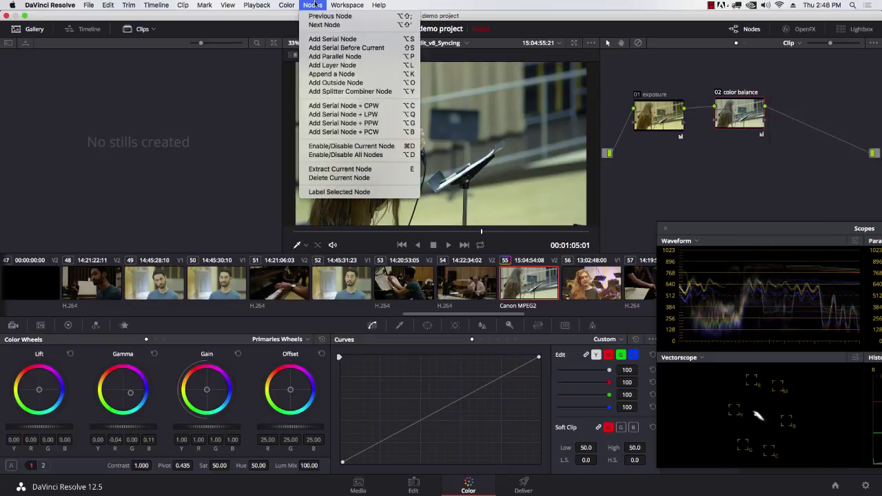
click(321, 40)
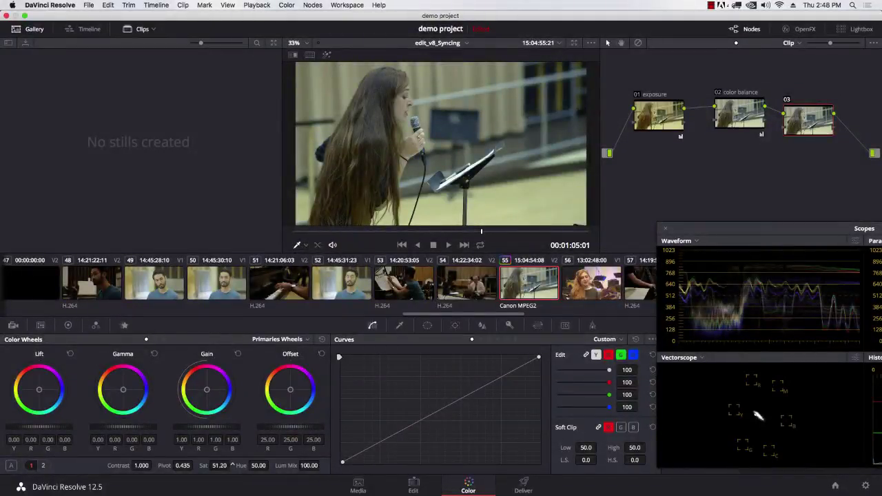
mouse_move(219, 465)
mouse_down()
mouse_move(266, 465)
mouse_move(233, 465)
mouse_up()
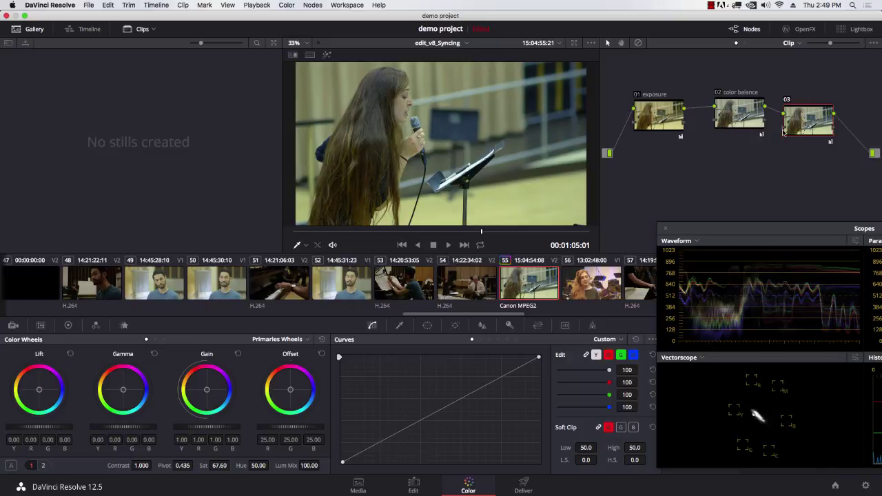
drag(795, 124, 801, 126)
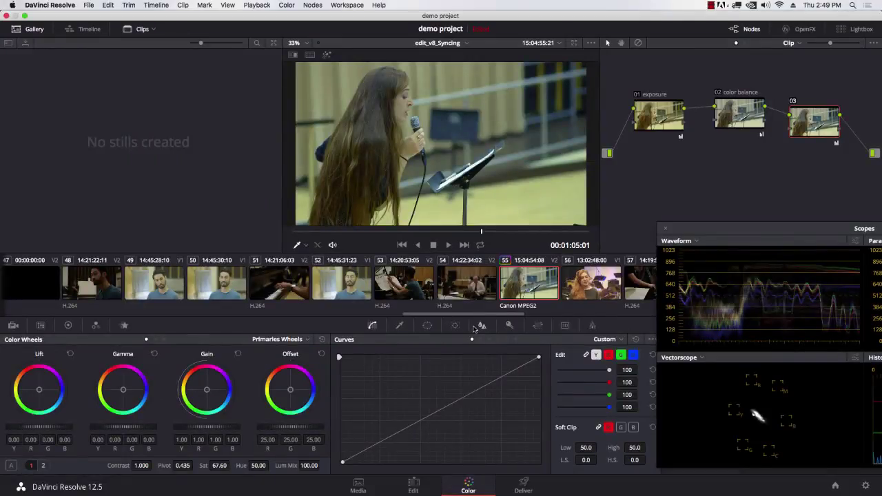
Step: Add a circular window to node 03 over the singer's head, narrowed to an aspect of 29.81 with Soft 1 at 5.32
click(428, 327)
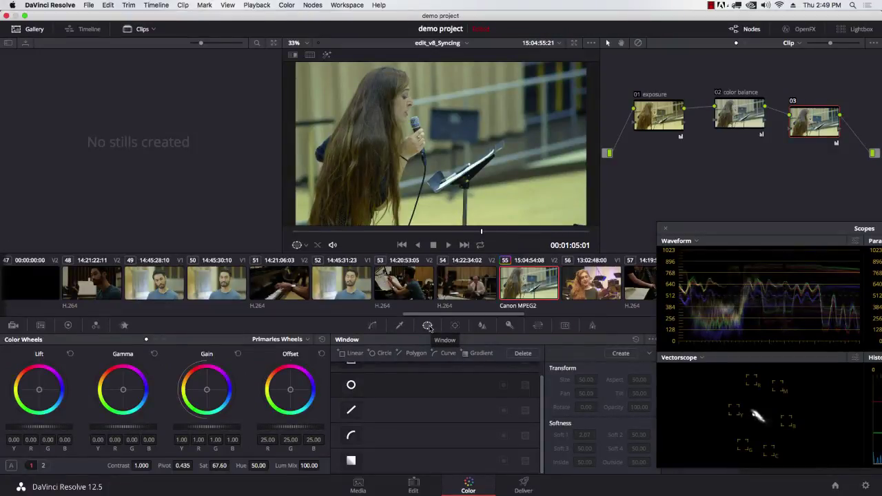
click(352, 386)
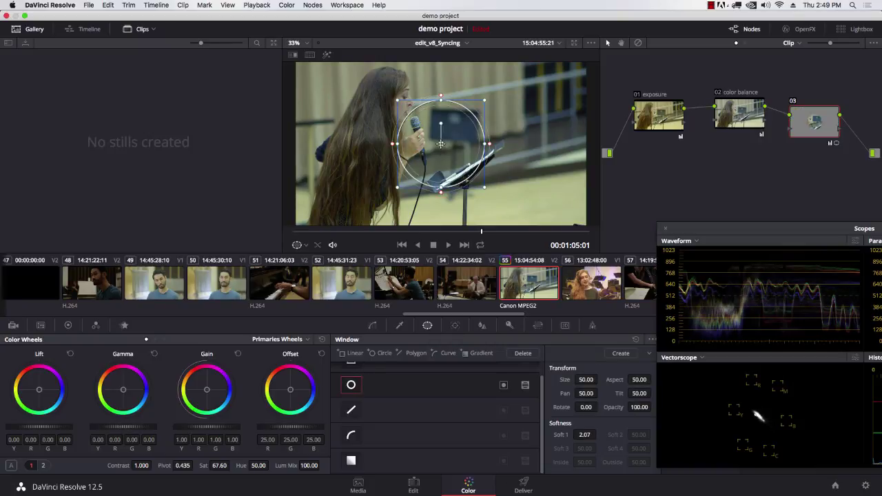
drag(440, 144, 390, 104)
drag(393, 151, 389, 181)
drag(439, 105, 448, 104)
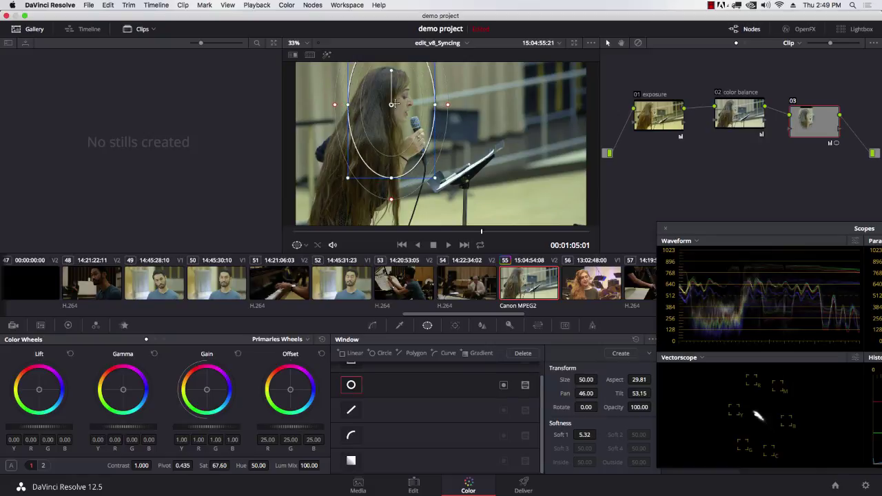
Step: Reshape the circular window to size 54.35 and aspect 34.73, reduce Soft 1 to 4.36 and rotate it 16.86
drag(391, 104, 438, 141)
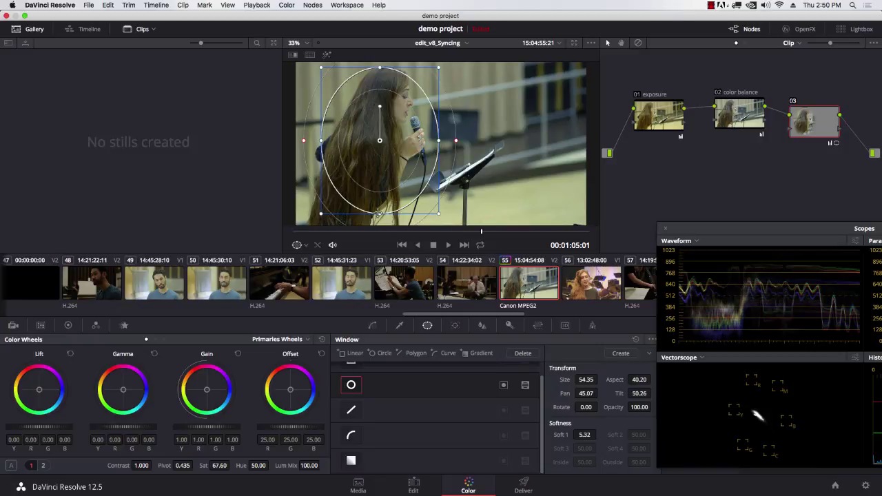
drag(378, 214, 377, 232)
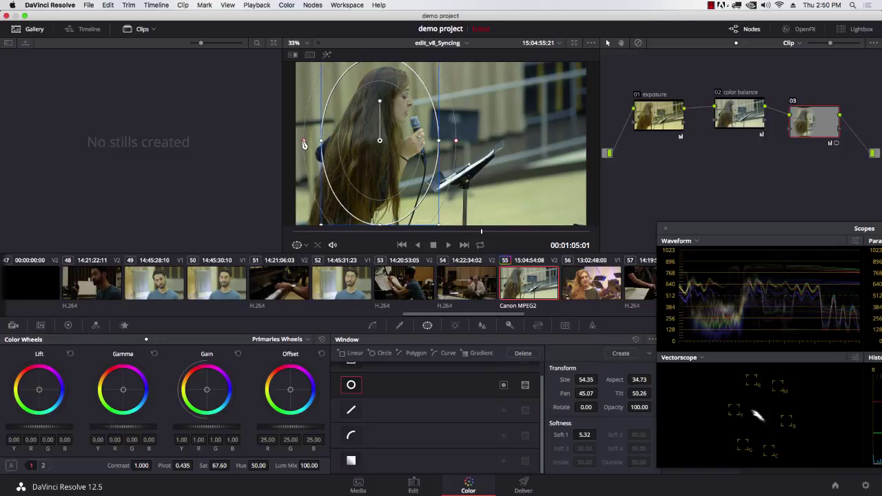
drag(304, 144, 307, 143)
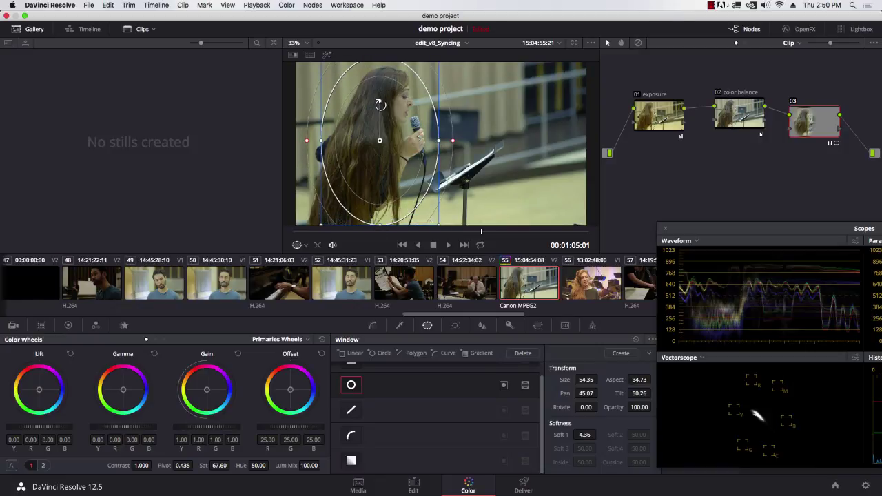
drag(380, 105, 432, 150)
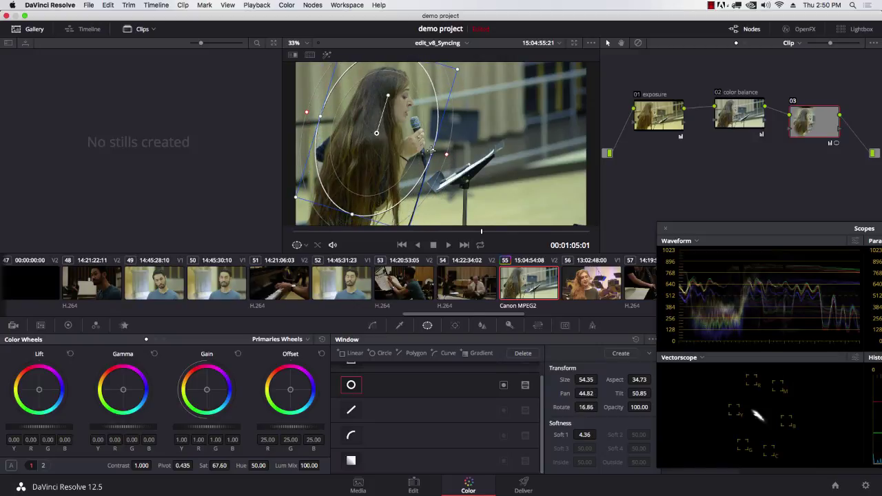
Step: Enlarge the circular window well beyond the singer, past the frame edges, and turn the window off
scroll(427, 152, up, 3)
scroll(424, 148, down, 4)
scroll(416, 141, up, 2)
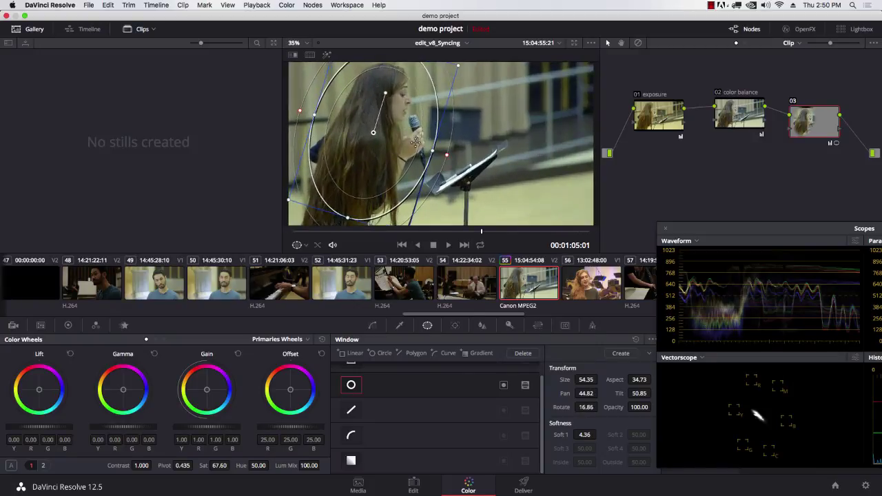
scroll(415, 141, down, 4)
scroll(415, 141, up, 3)
scroll(416, 141, down, 3)
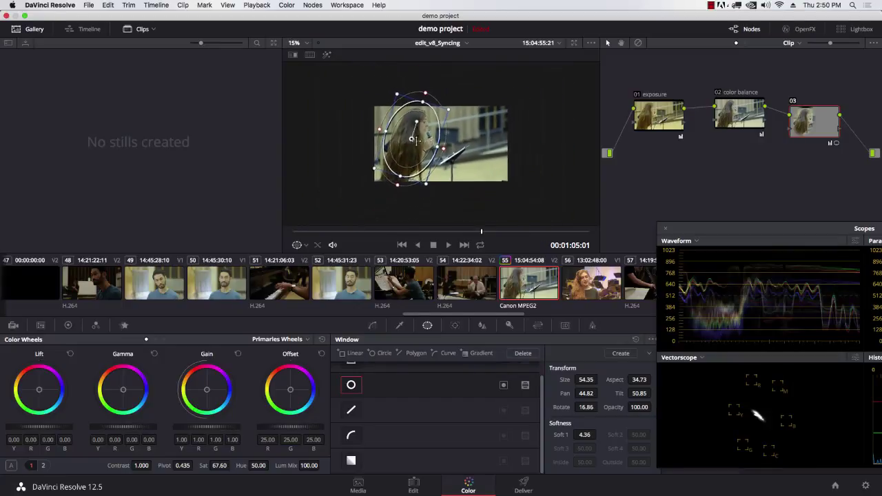
scroll(417, 140, down, 1)
drag(429, 177, 444, 199)
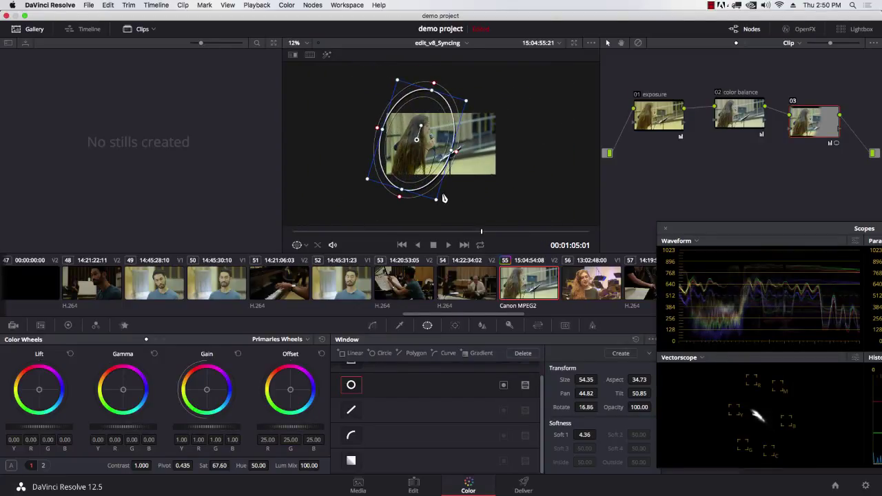
click(353, 386)
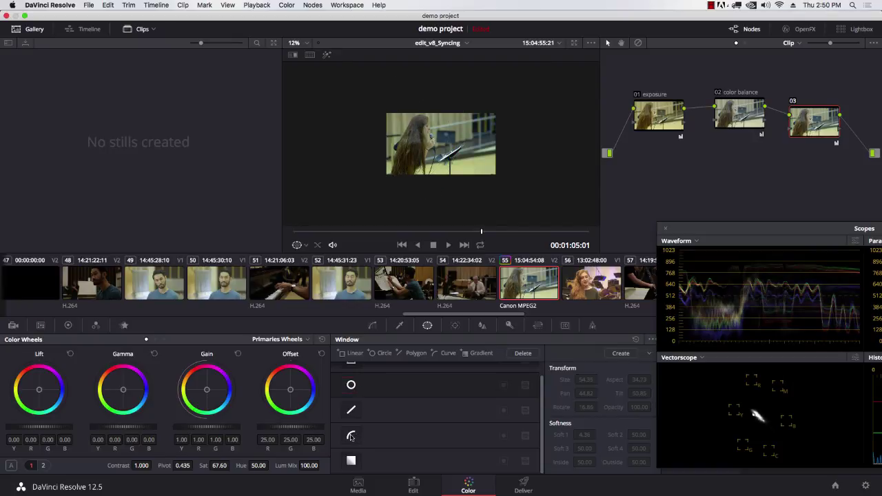
Step: Draw a closed curve window on node 03 around the singer, from her head down past the lower frame edge
click(351, 437)
scroll(426, 138, down, 1)
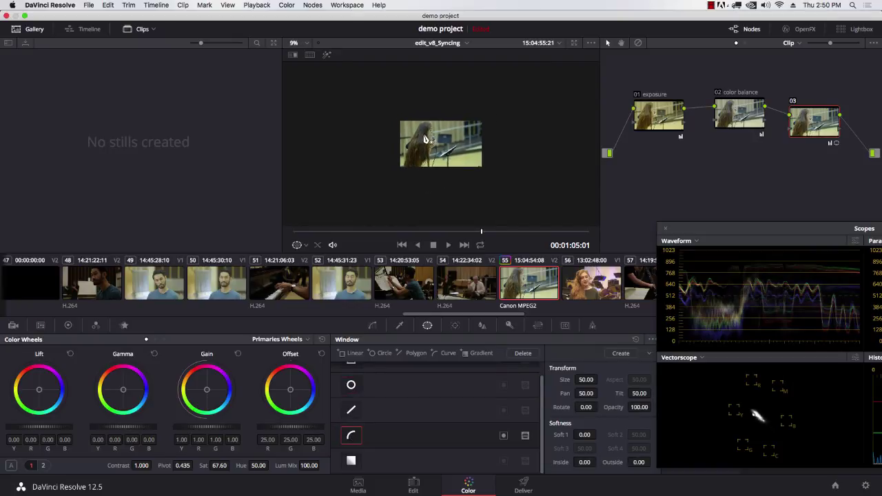
scroll(425, 138, up, 3)
click(378, 87)
click(399, 78)
click(407, 80)
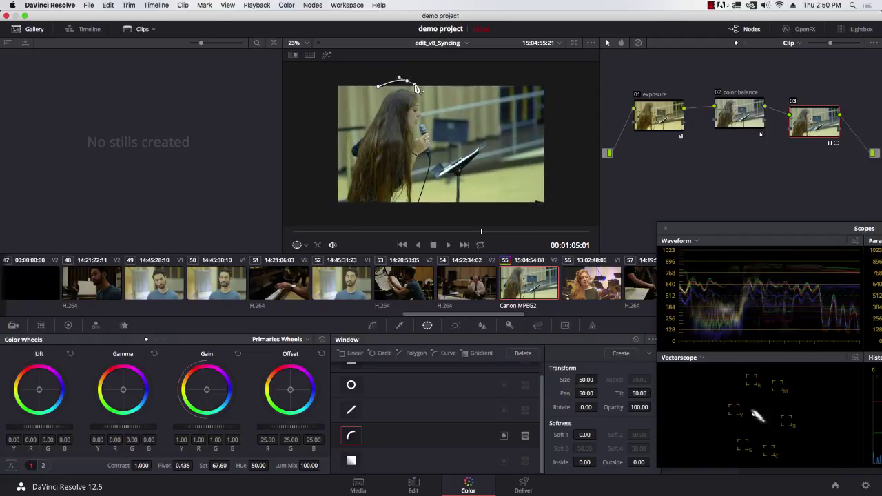
click(428, 102)
click(431, 123)
click(433, 144)
click(421, 162)
click(416, 185)
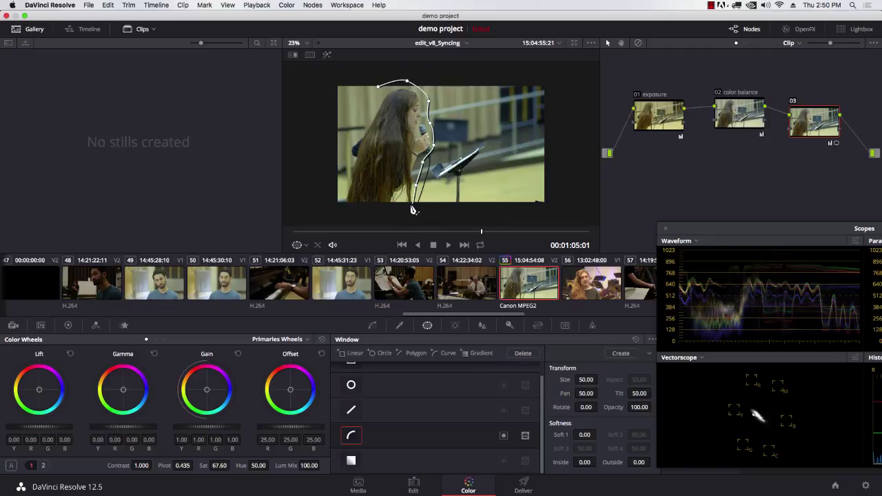
click(410, 205)
click(362, 208)
click(335, 206)
click(342, 170)
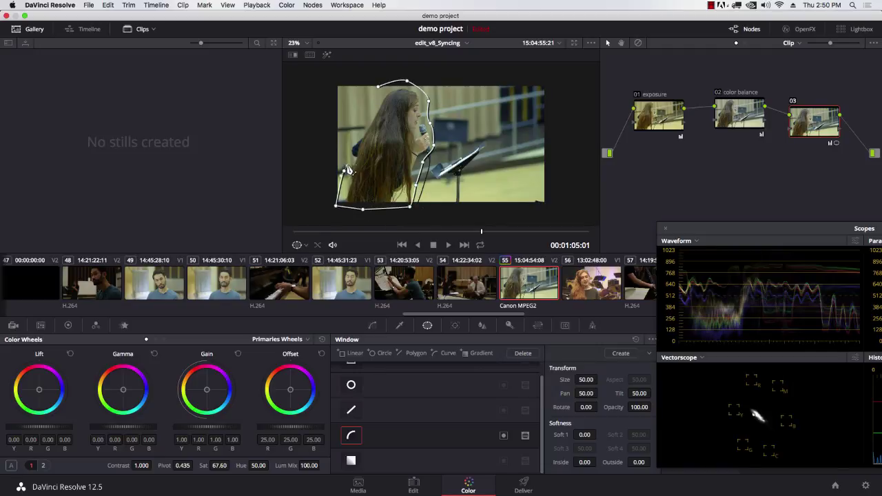
click(349, 142)
click(366, 113)
click(378, 88)
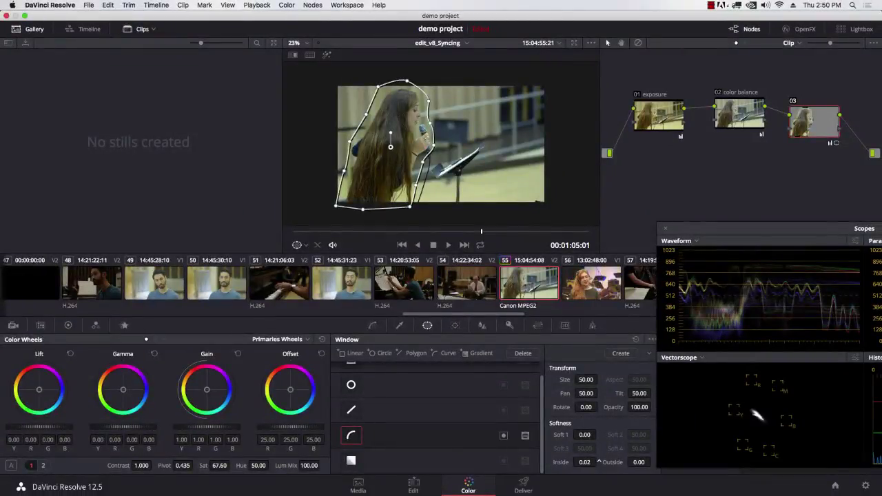
Step: Soften the curve window to Inside 2.86 and Outside 3.56, and raise node 03's Offset to 28.40
drag(598, 461, 665, 468)
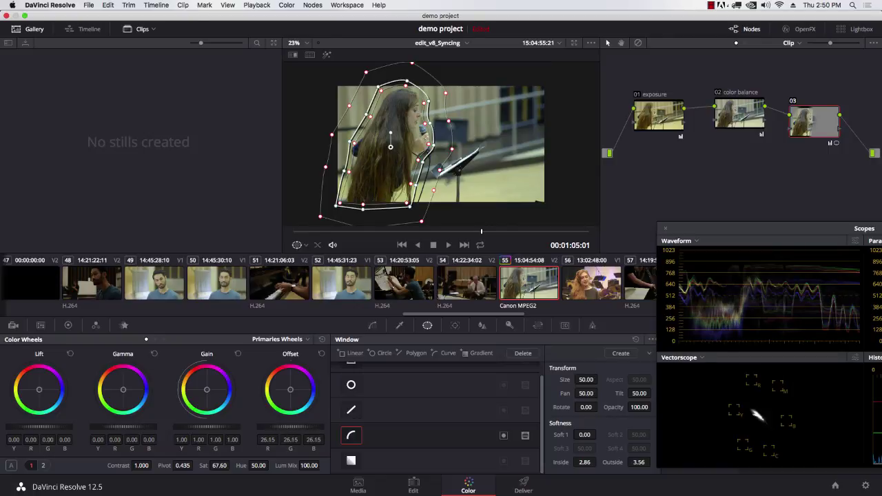
drag(290, 426, 296, 427)
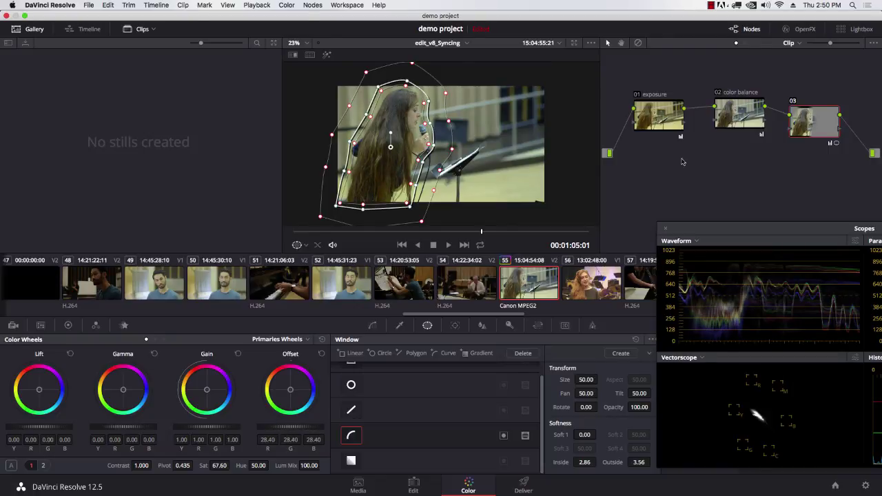
Step: Darken the whole image with the Offset of the color balance node, and raise node 03's Offset to 33.55
click(733, 124)
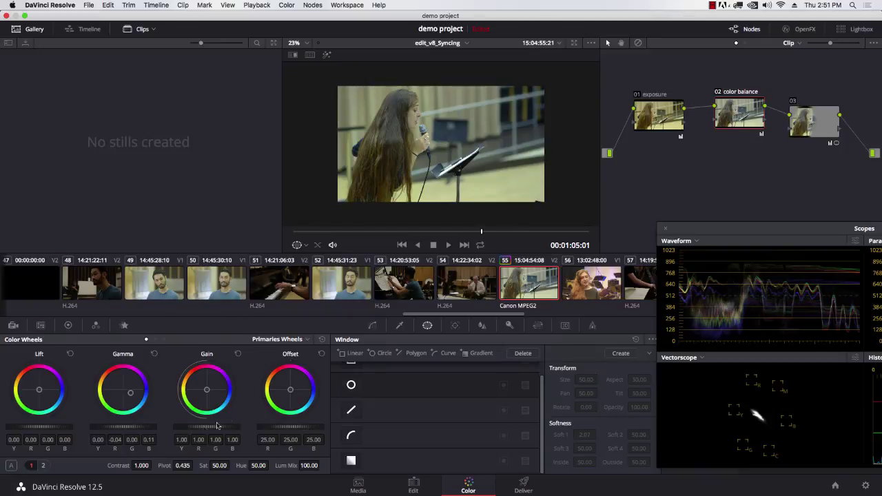
drag(289, 428, 264, 429)
click(816, 126)
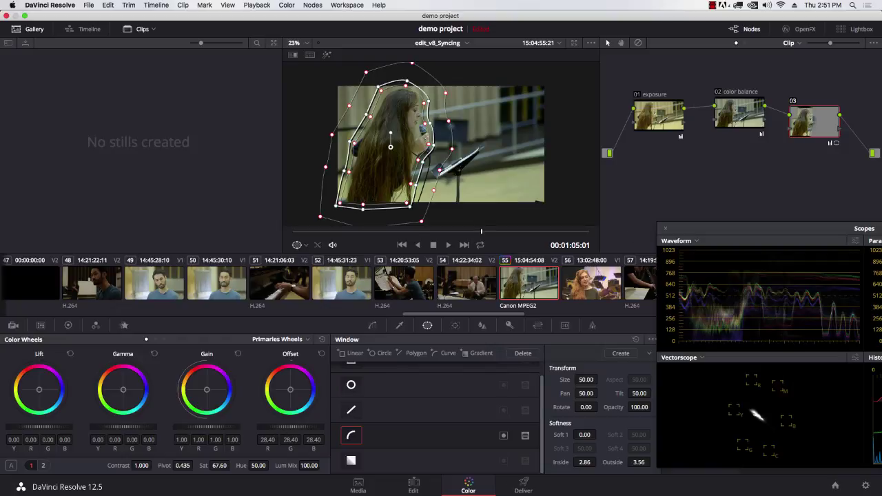
drag(283, 429, 298, 428)
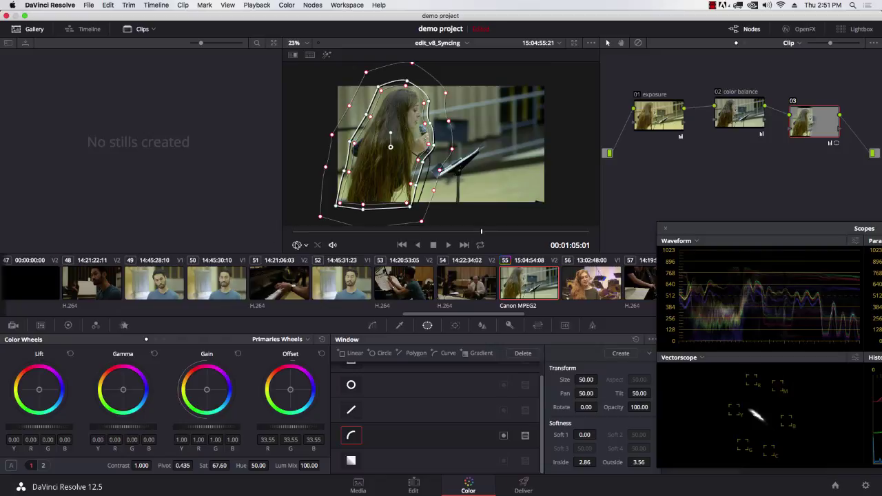
Step: Examine the windowed grade on the singer in the enlarged viewer and in full screen
click(575, 43)
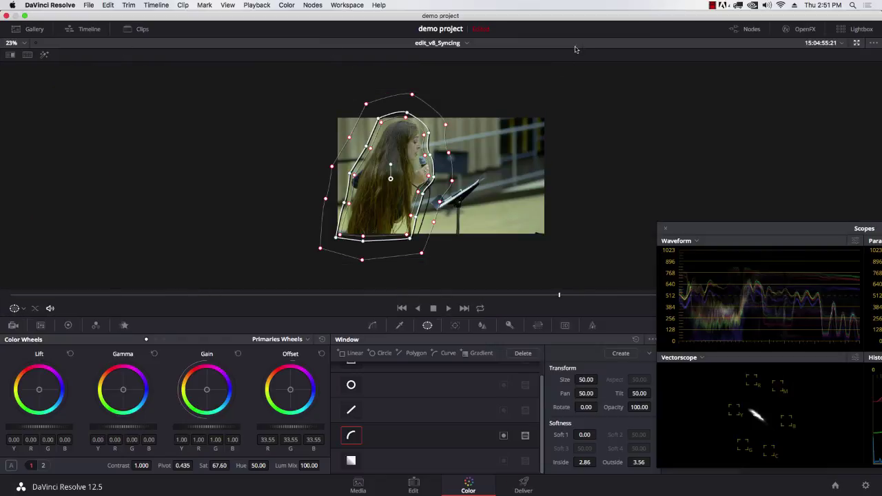
scroll(458, 176, up, 5)
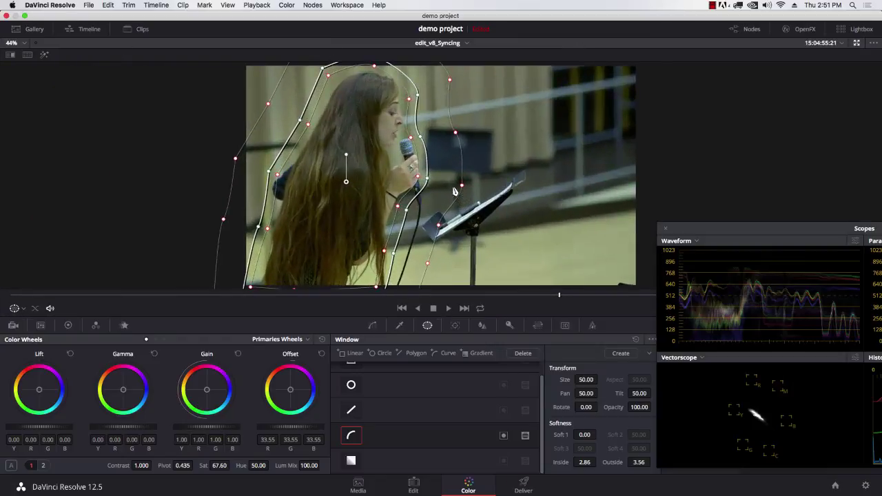
click(856, 43)
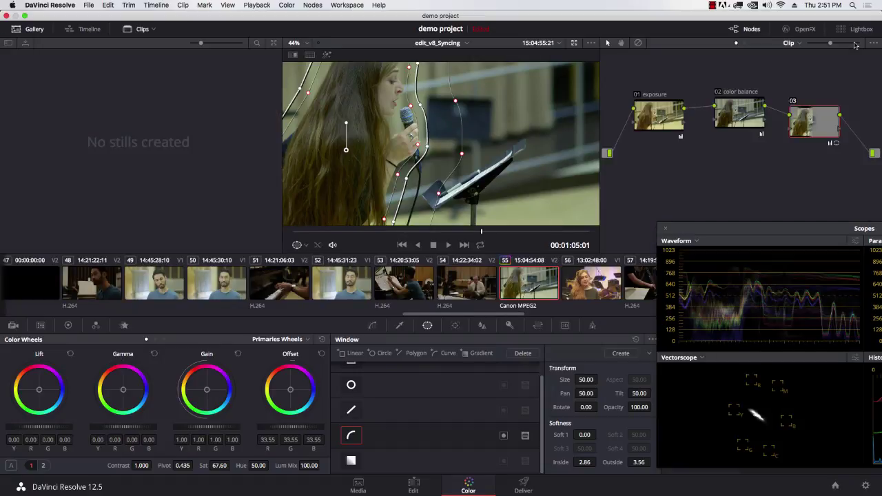
key(super+f)
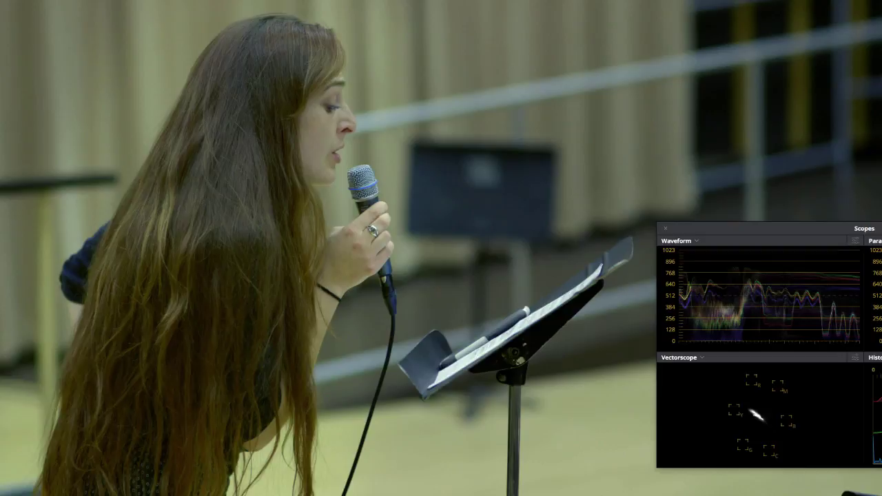
key(super+f)
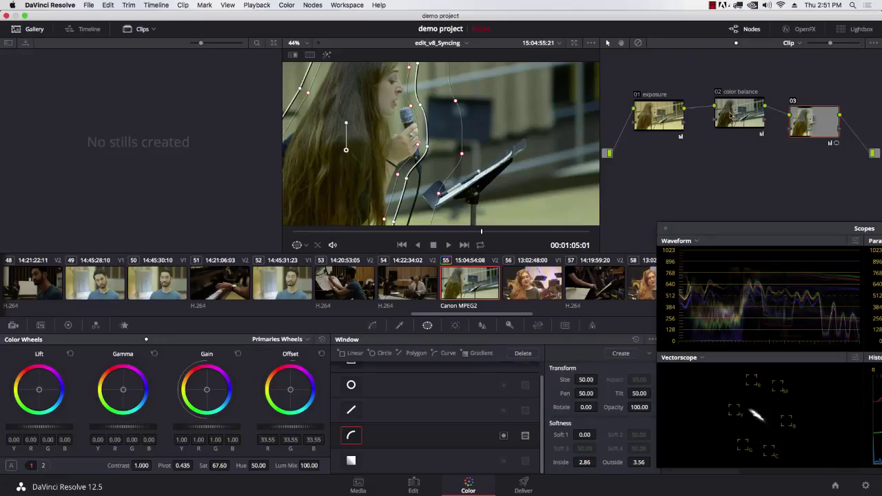
Step: Go back to 00:01:04:15 in the clip and delete node 03 with its curve window
click(431, 232)
mouse_move(827, 122)
mouse_down()
mouse_move(848, 127)
mouse_move(814, 120)
mouse_up()
scroll(436, 128, down, 5)
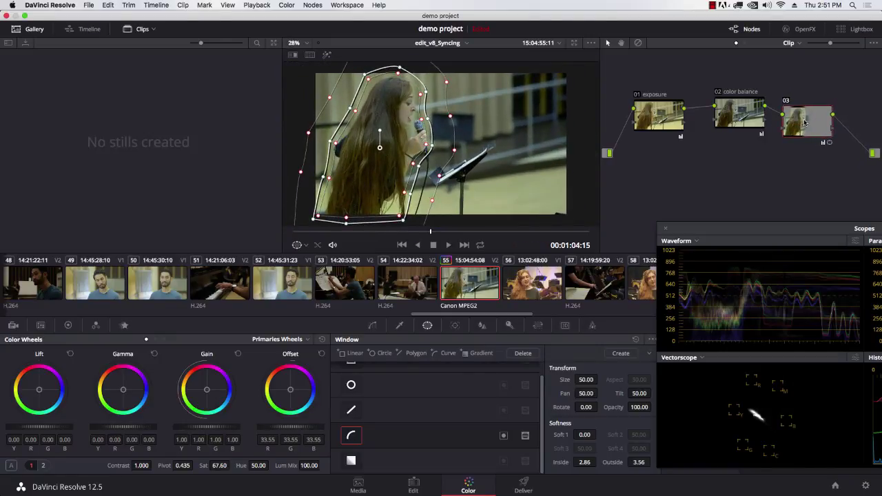
key(Delete)
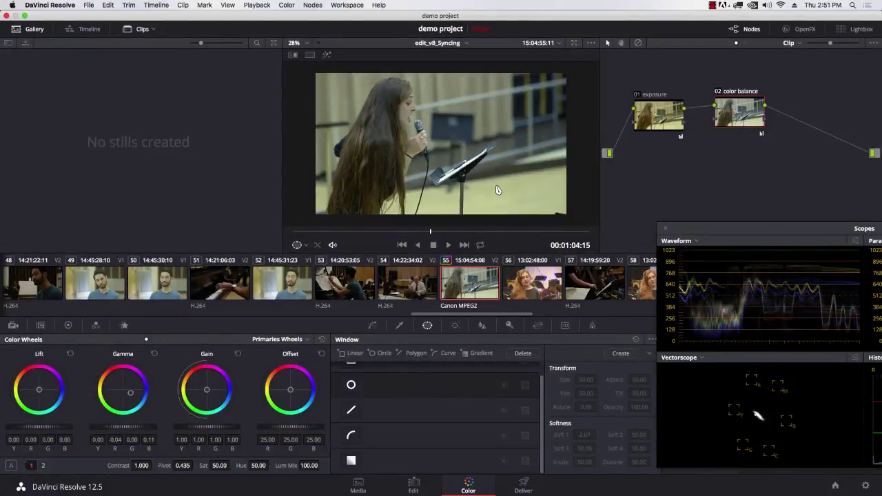
Step: Set the color balance node's saturation to 65.80 and its Gamma to red -0.05 and blue 0.15, and reposition the node
drag(750, 108, 747, 119)
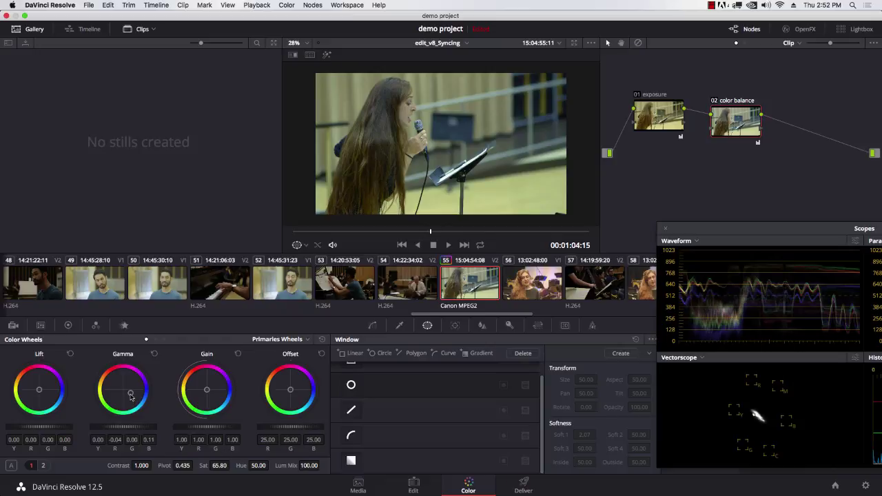
drag(130, 393, 132, 394)
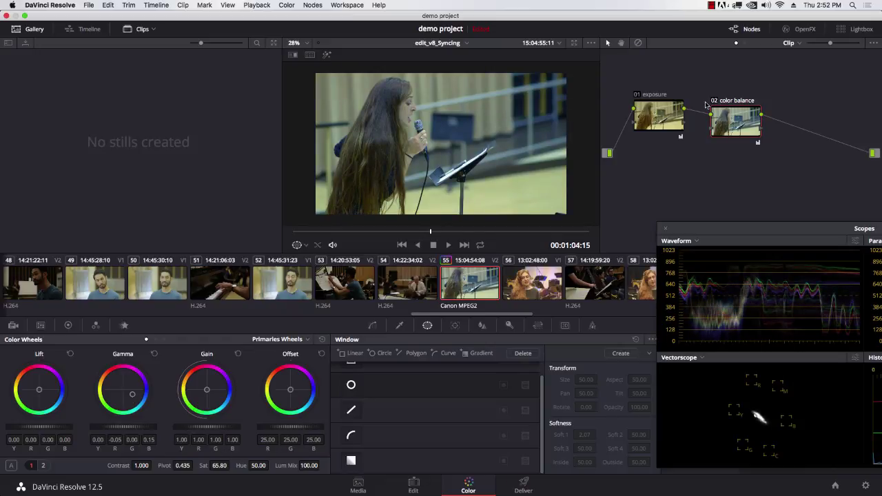
drag(743, 122, 740, 110)
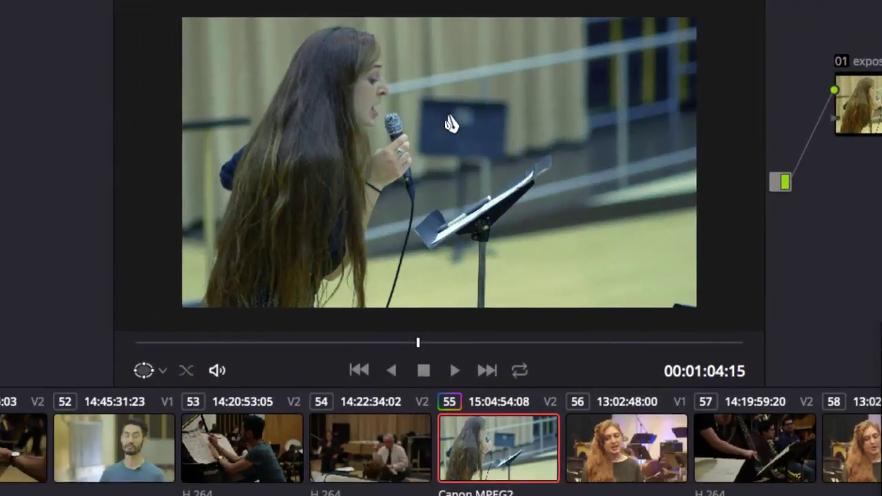
Step: Grab a still of the graded singer clip and label it "de-yellow"
right_click(451, 122)
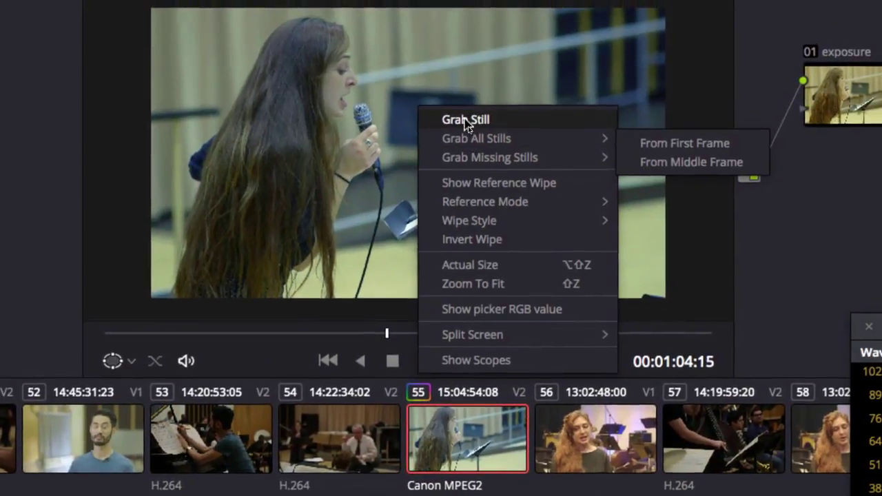
click(466, 122)
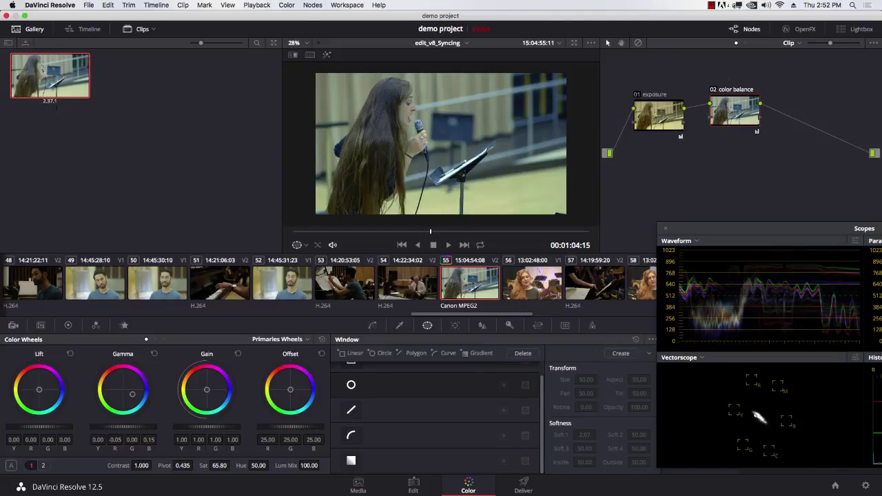
text(ellow)
key(Return)
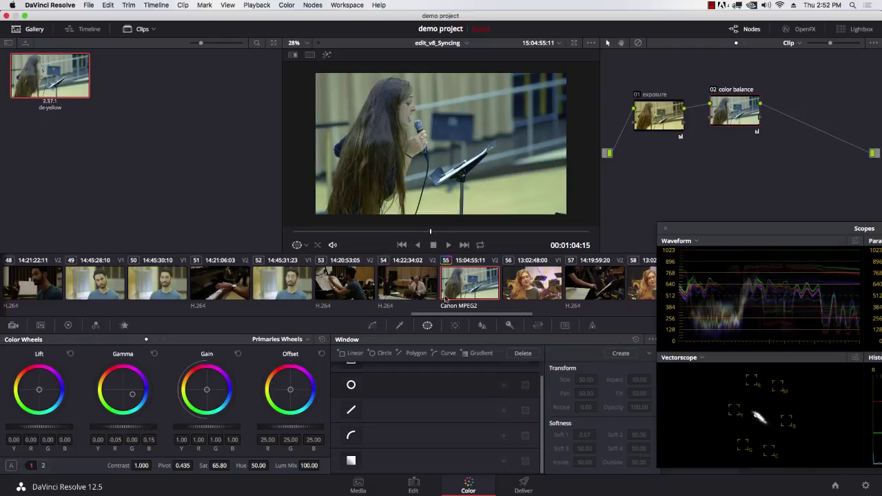
Step: Apply the grade from the "de-yellow" still to clip 62 of the seated musicians
drag(461, 317, 555, 318)
click(318, 284)
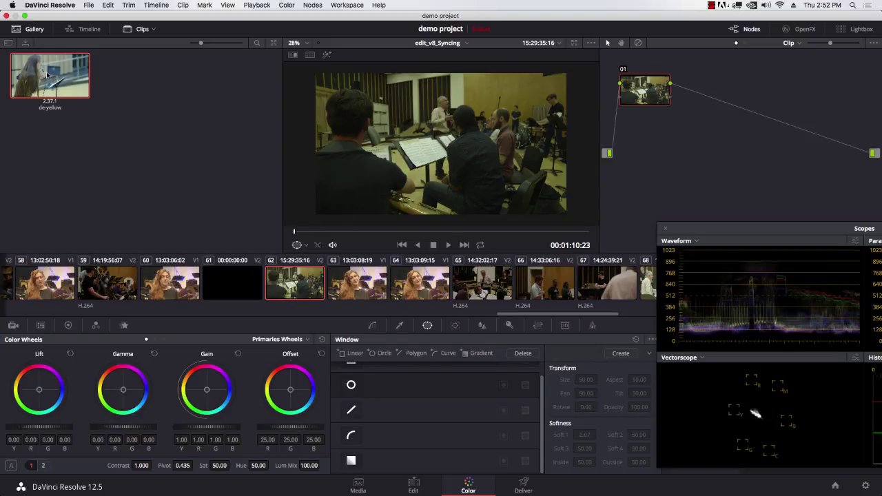
right_click(63, 75)
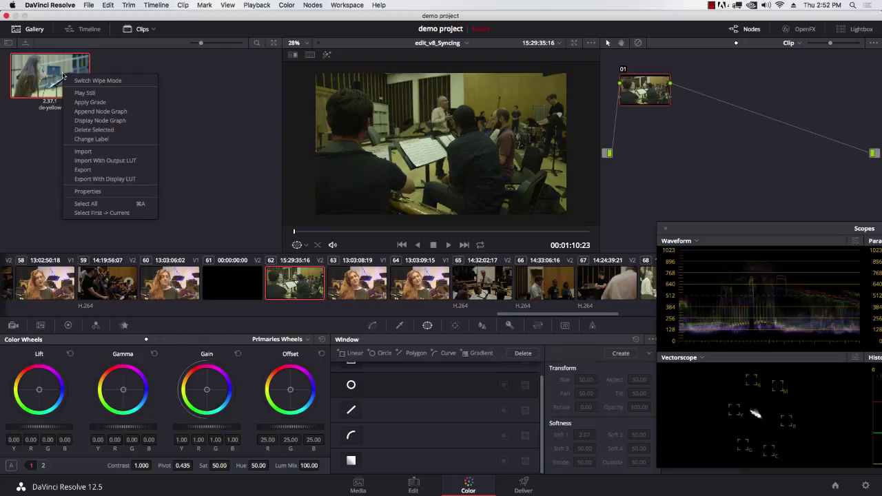
click(99, 105)
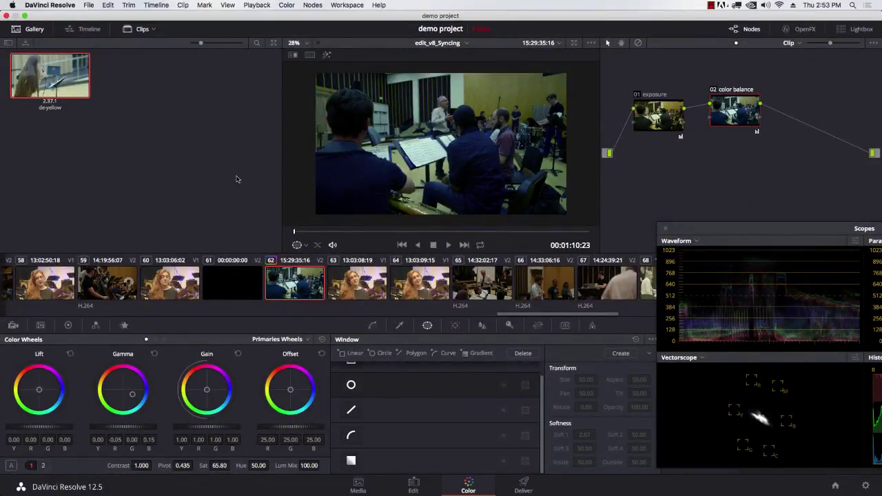
right_click(404, 145)
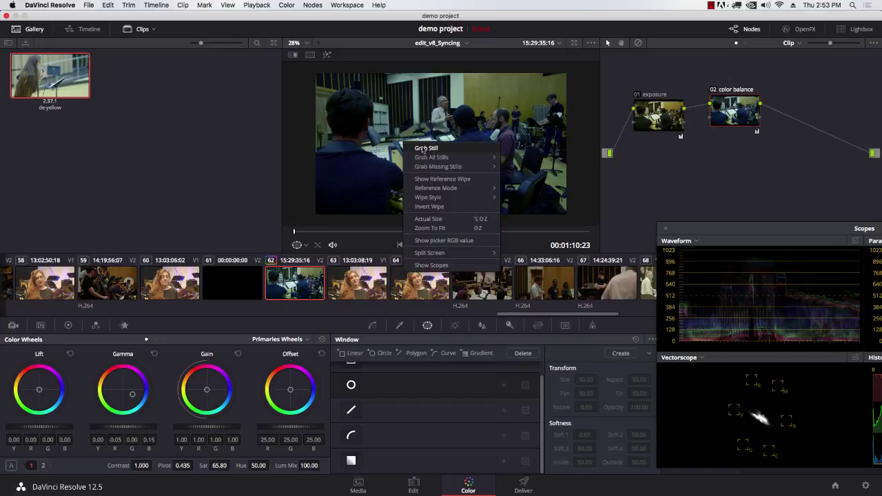
click(225, 122)
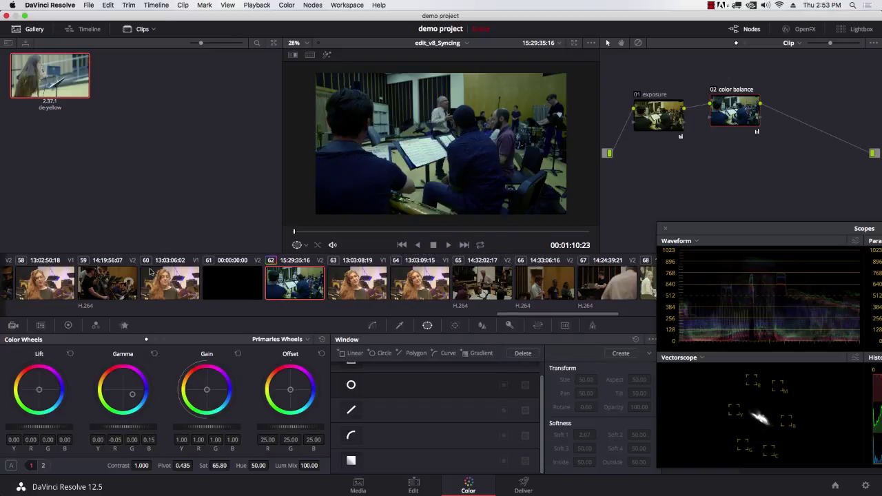
Step: On clip 68 of the conductor, lower the white end point of the custom curve to bring down the highlights
click(171, 281)
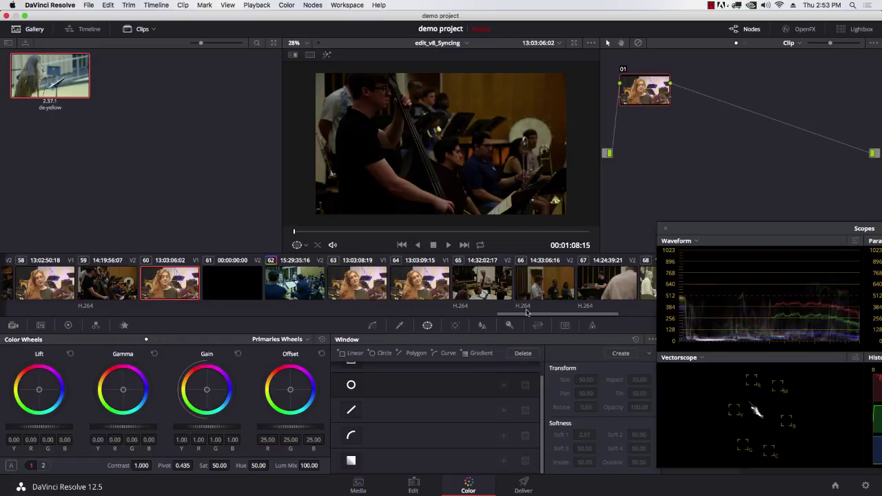
drag(529, 315, 582, 317)
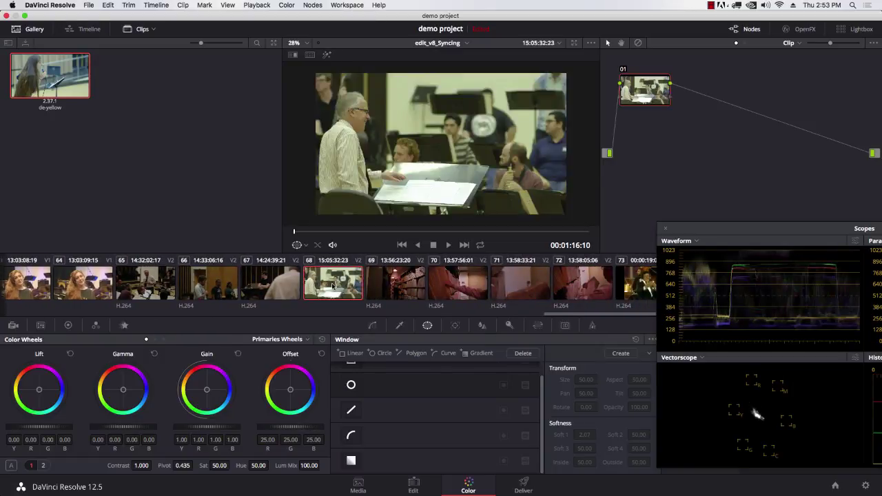
click(334, 285)
click(373, 326)
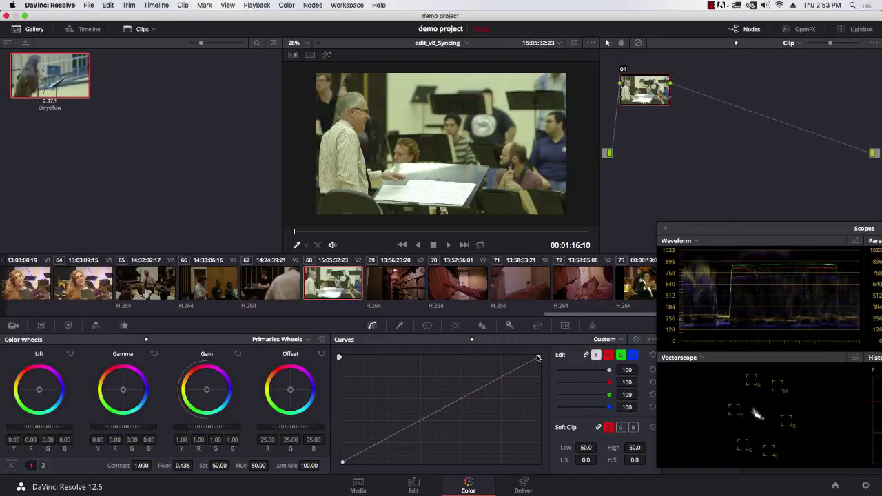
drag(539, 360, 538, 369)
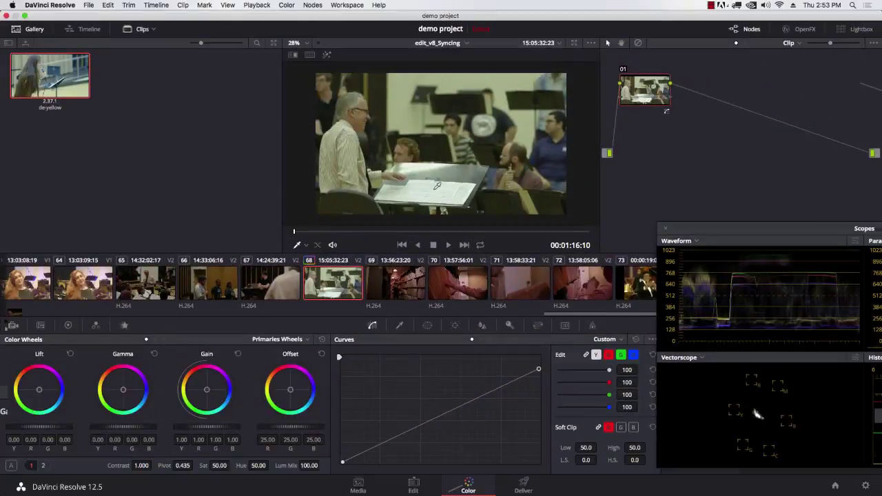
drag(538, 369, 538, 375)
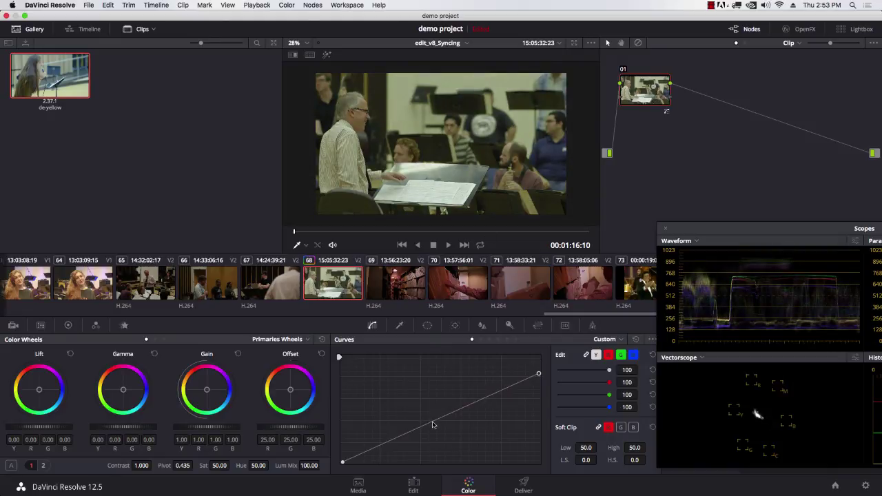
Step: Add a midtone point raised slightly and a shadow point lowered slightly on clip 68's custom curve
drag(436, 421, 437, 414)
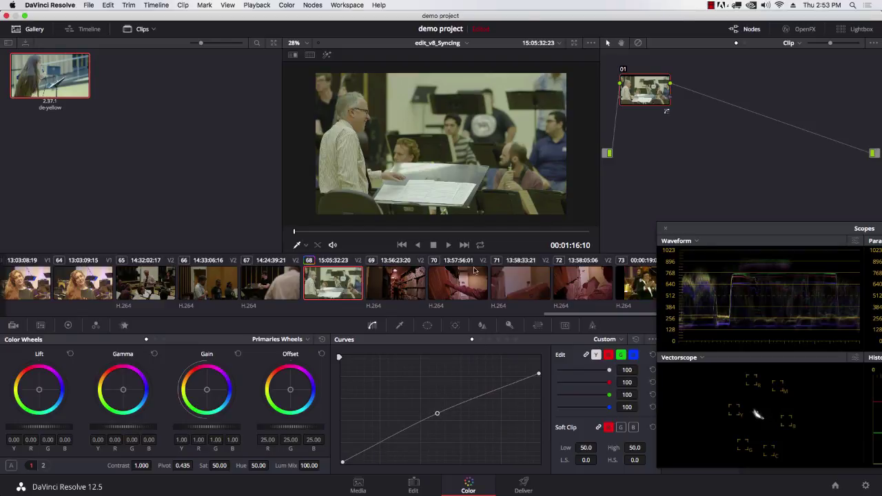
click(436, 143)
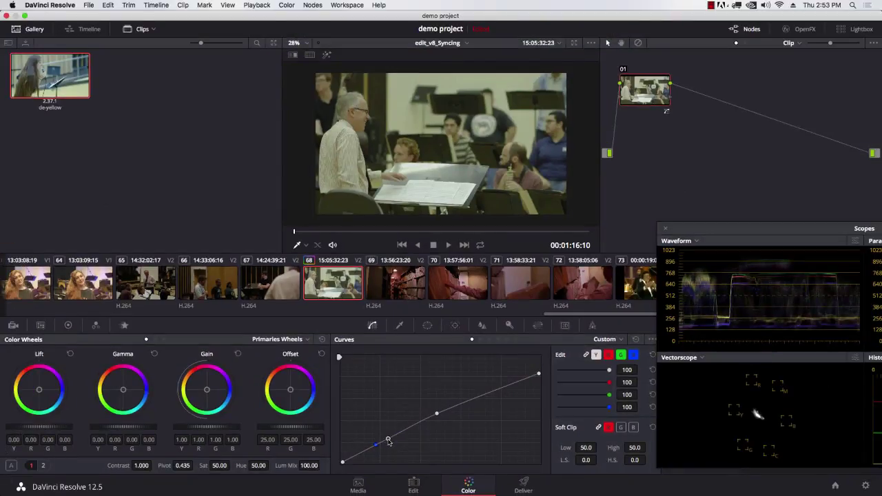
drag(388, 442, 389, 447)
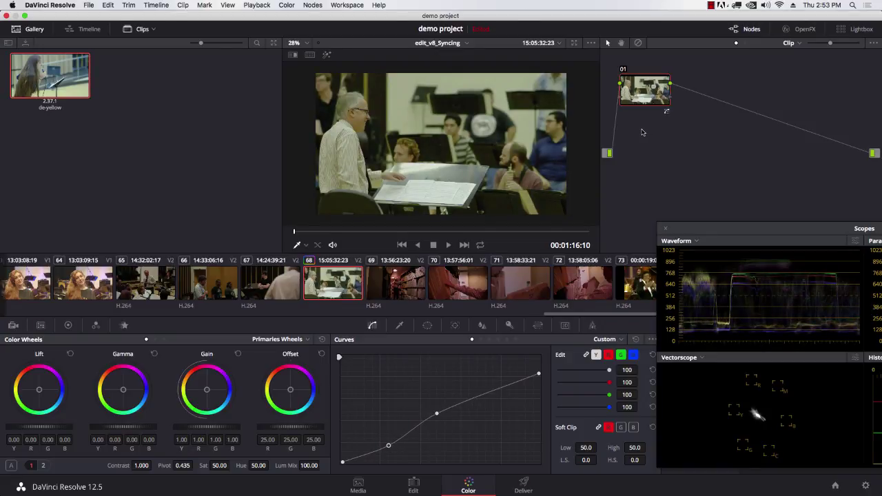
Step: Reposition node 01 slightly and add a serial node after it on clip 68
drag(647, 92, 656, 89)
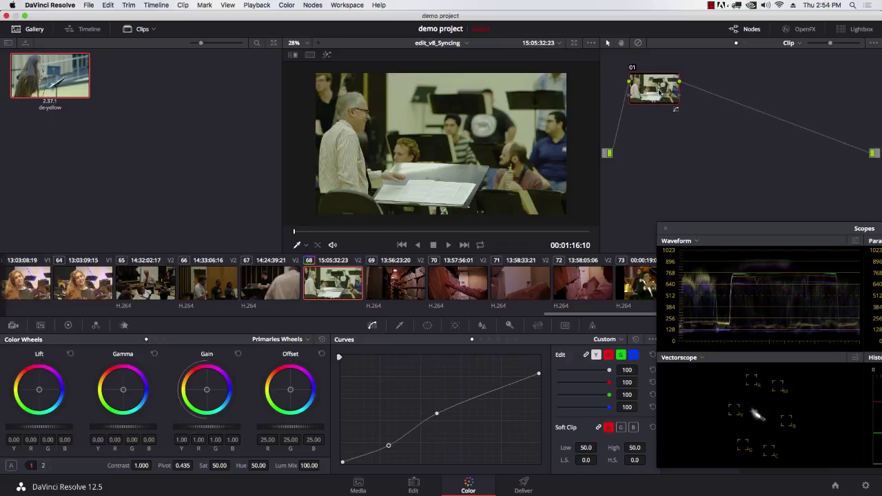
click(313, 4)
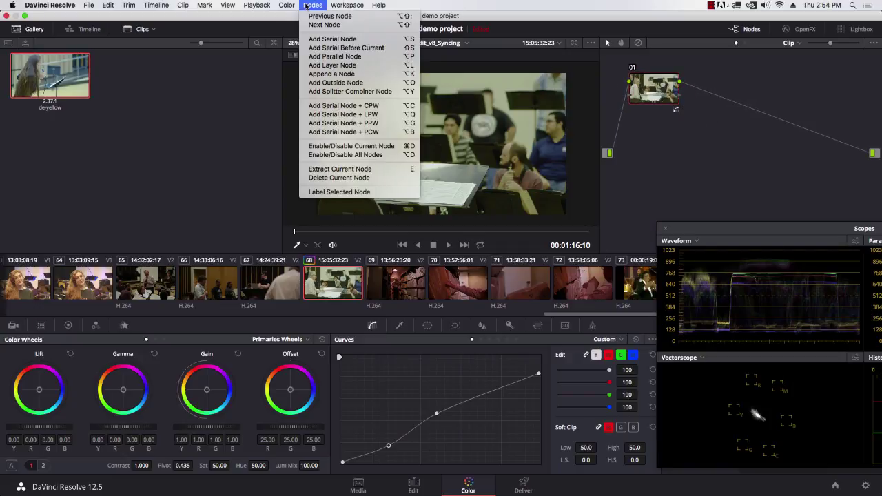
click(311, 40)
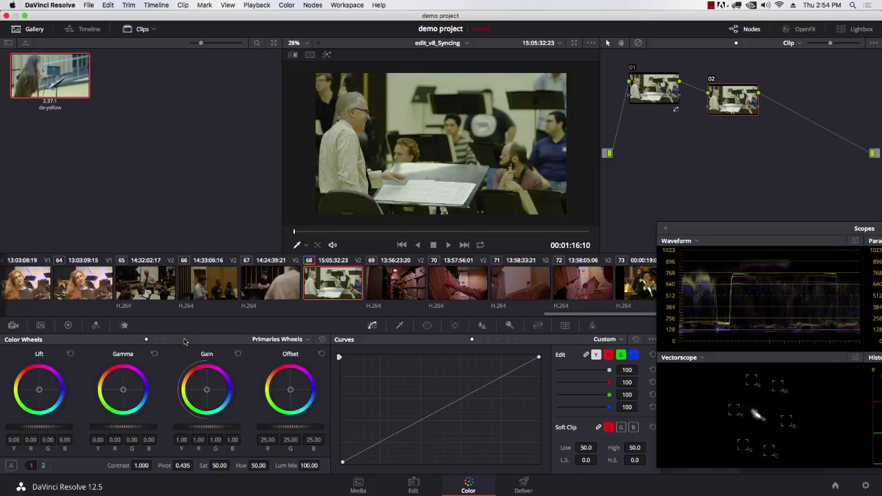
Step: On node 02, set Gamma to red -0.03 and blue 0.08, saturation to 56.60, and Gain to red 1.02 and blue 0.97
drag(123, 393, 127, 392)
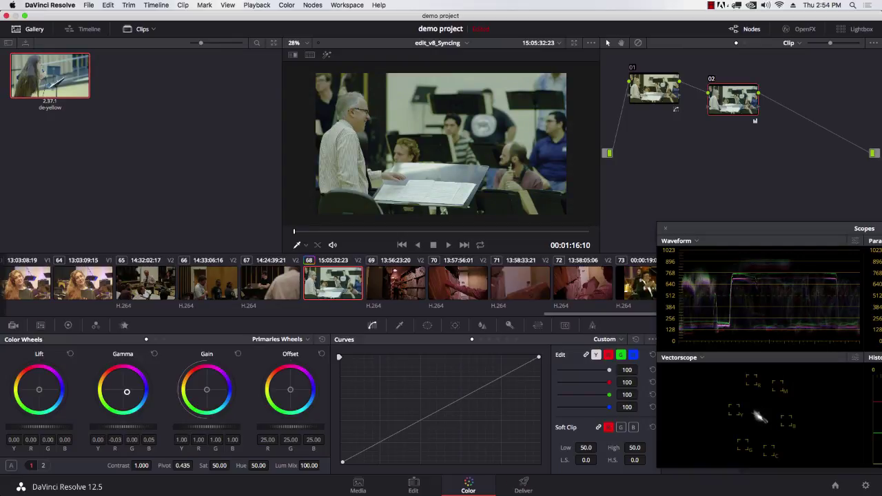
drag(127, 392, 129, 391)
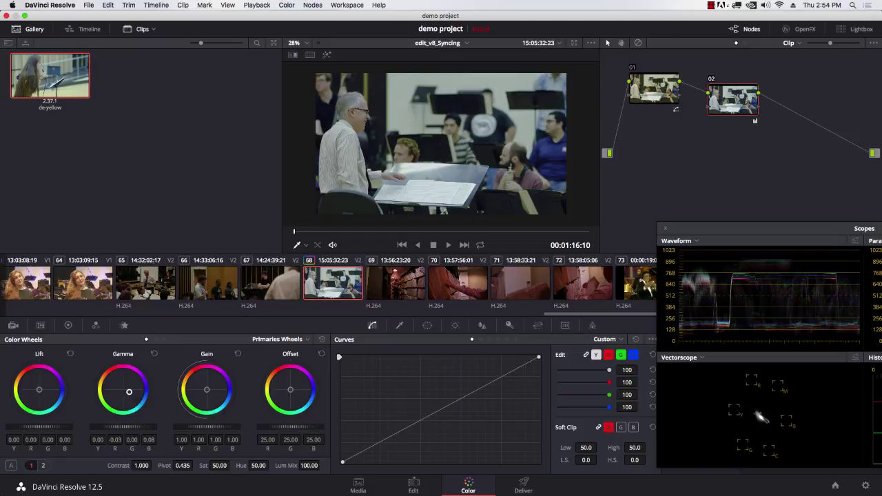
drag(219, 465, 233, 466)
drag(207, 391, 206, 389)
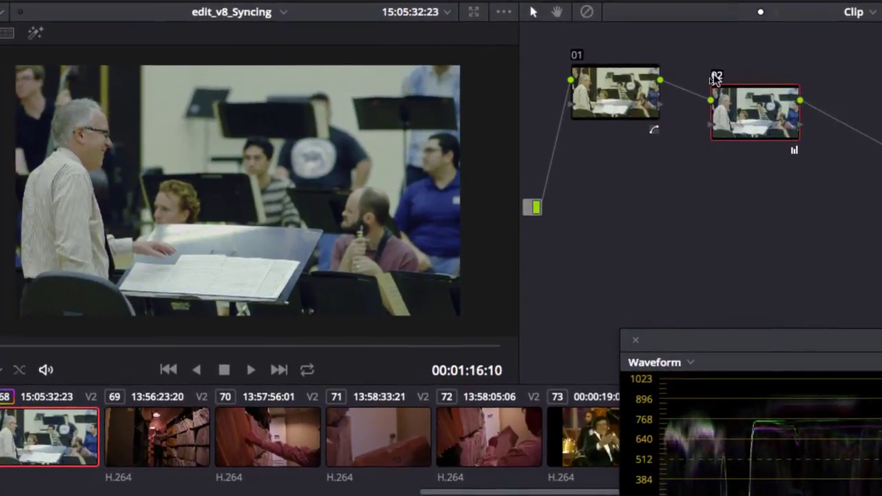
Step: Compare the conductor's image with node 02 and node 01 individually switched off and on
click(704, 84)
click(716, 78)
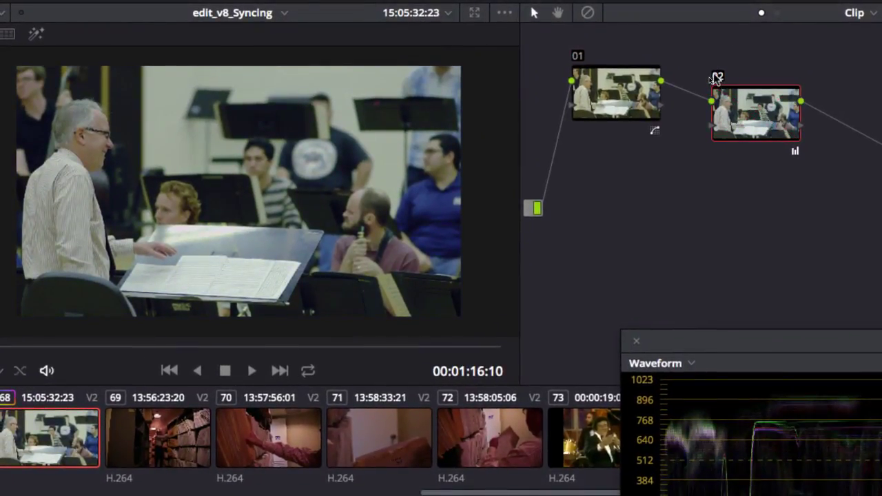
click(716, 78)
click(716, 78)
click(717, 78)
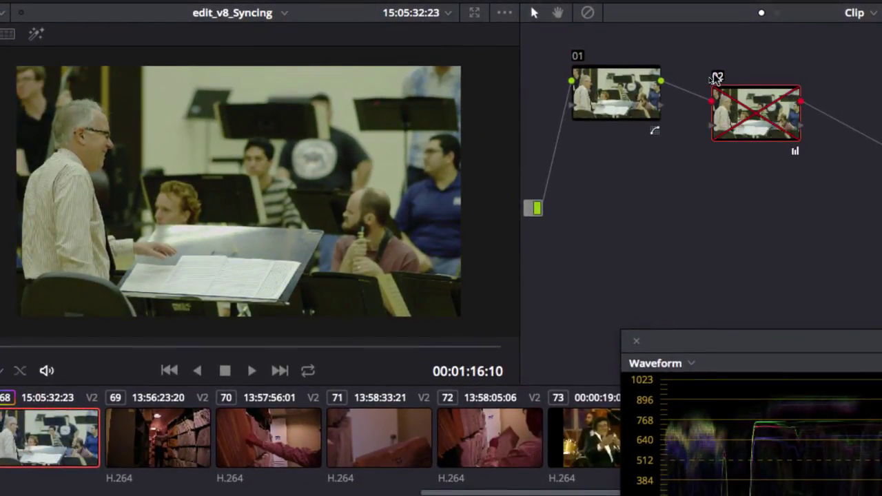
click(717, 78)
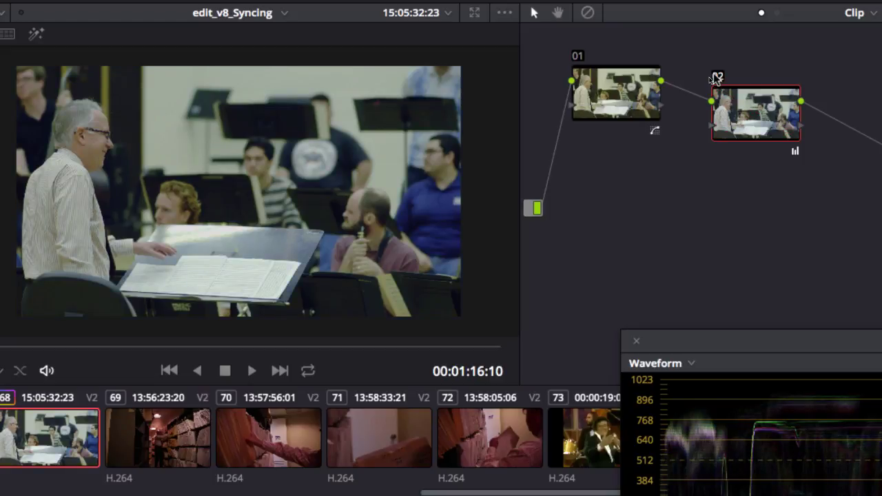
click(717, 78)
click(717, 78)
click(716, 78)
click(717, 78)
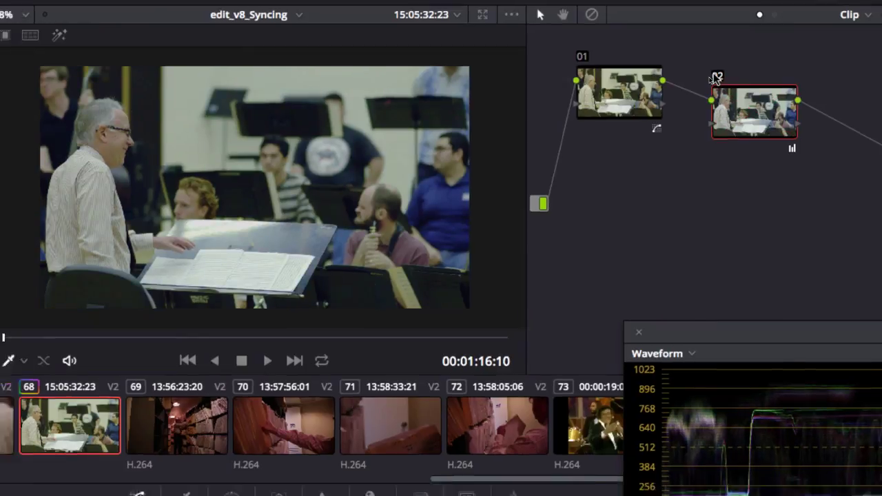
click(712, 80)
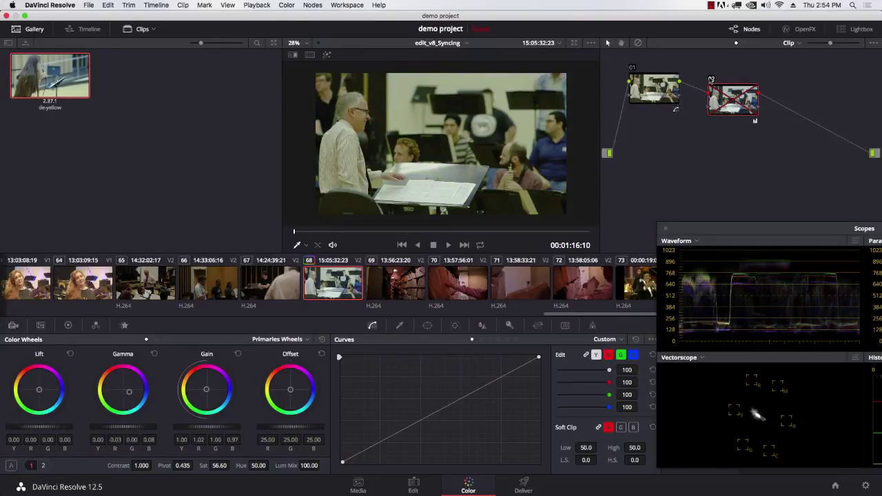
click(632, 68)
click(632, 68)
click(712, 80)
Step: Compare the original and graded conductor clip by disabling and enabling all nodes together
key(alt+d)
key(alt+d)
key(alt+d)
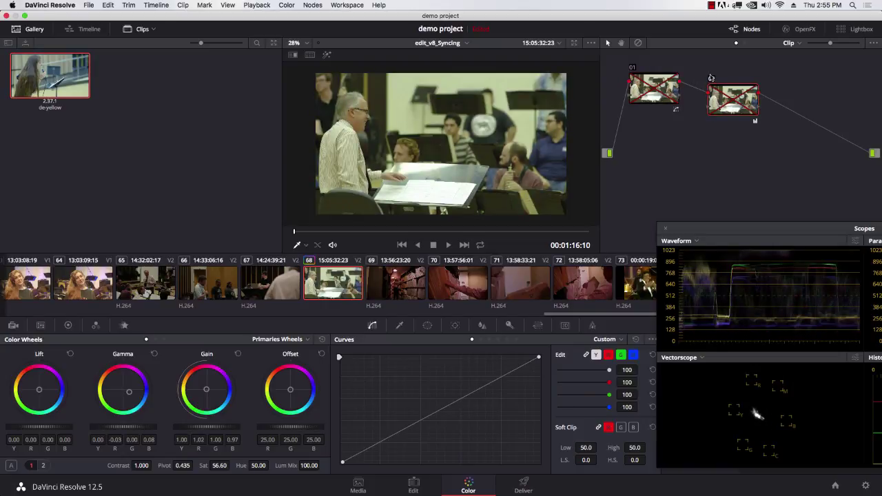
key(alt+d)
key(alt+d)
key(alt+d)
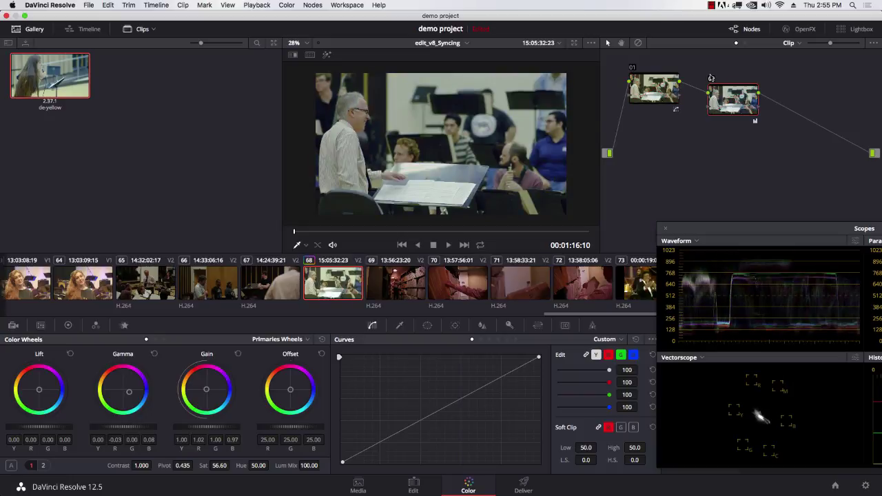
key(alt+d)
Step: Compare the conductor clip in full screen with all nodes disabled and enabled, ending with the grade on
key(super+f)
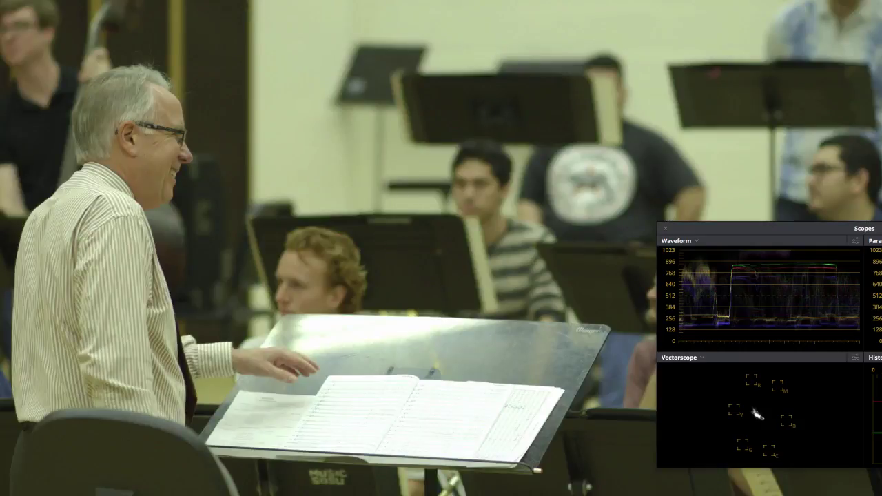
key(alt+d)
key(alt+d)
key(alt+d)
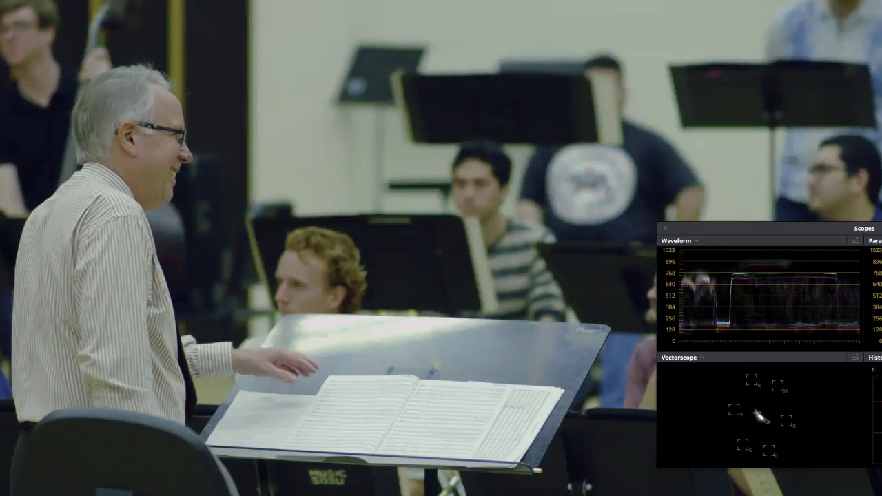
key(alt+d)
key(alt+d)
key(super+f)
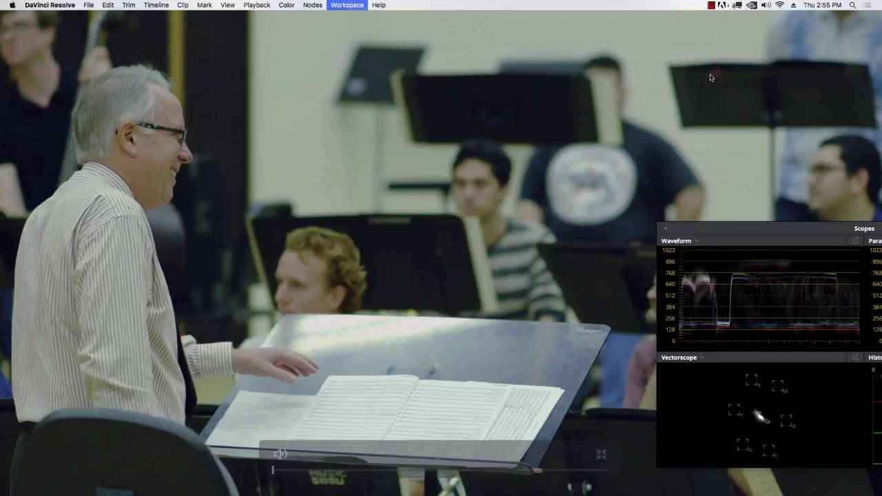
Step: Grab a still of the graded clip 68 and play it as a reference wipe against clip 45
right_click(414, 111)
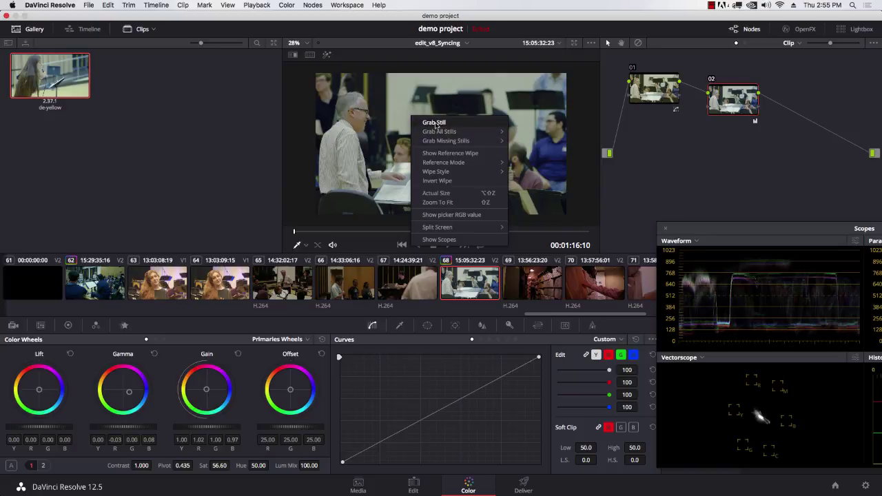
click(435, 124)
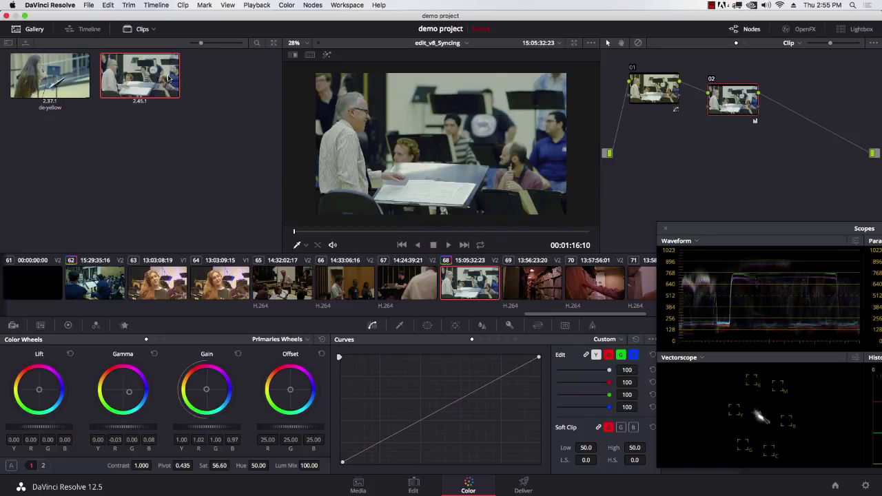
drag(564, 318, 372, 319)
click(406, 291)
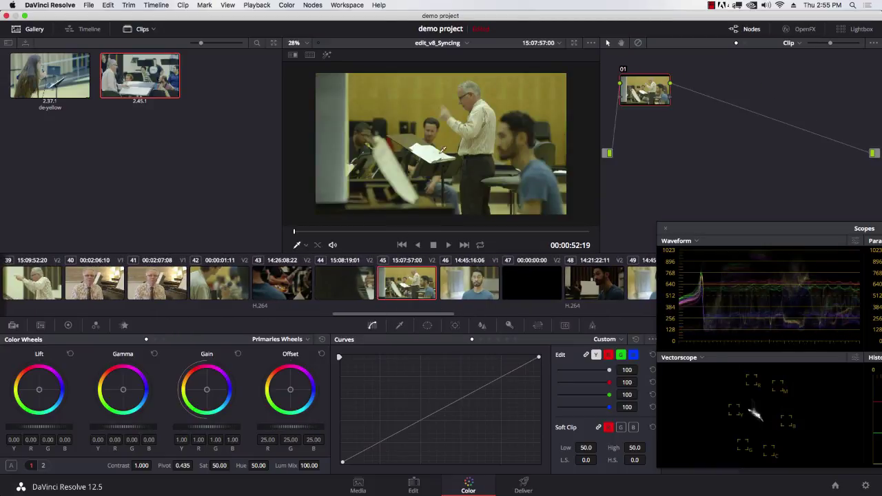
right_click(144, 78)
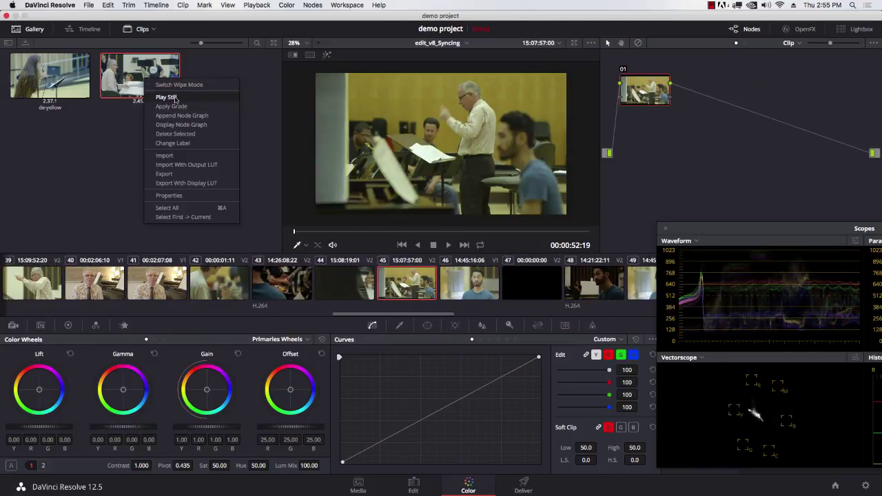
click(166, 97)
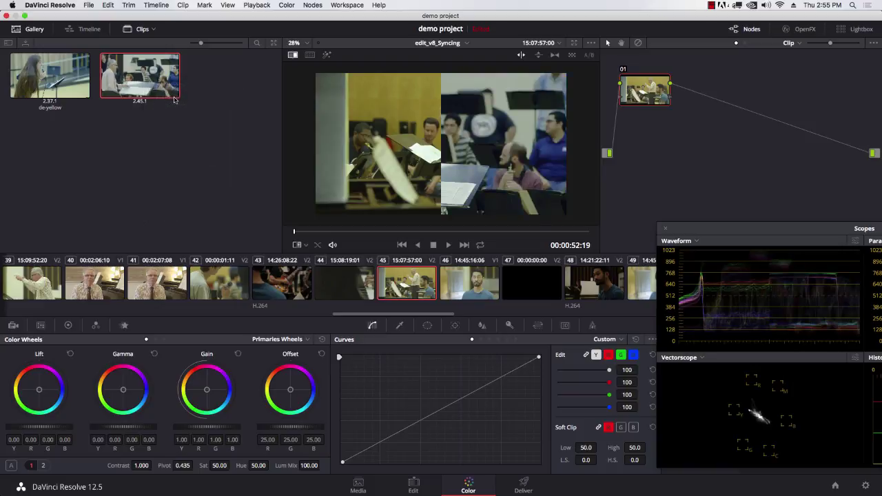
Step: Compare clip 45 with the reference still by moving the wipe line across the image
right_click(397, 137)
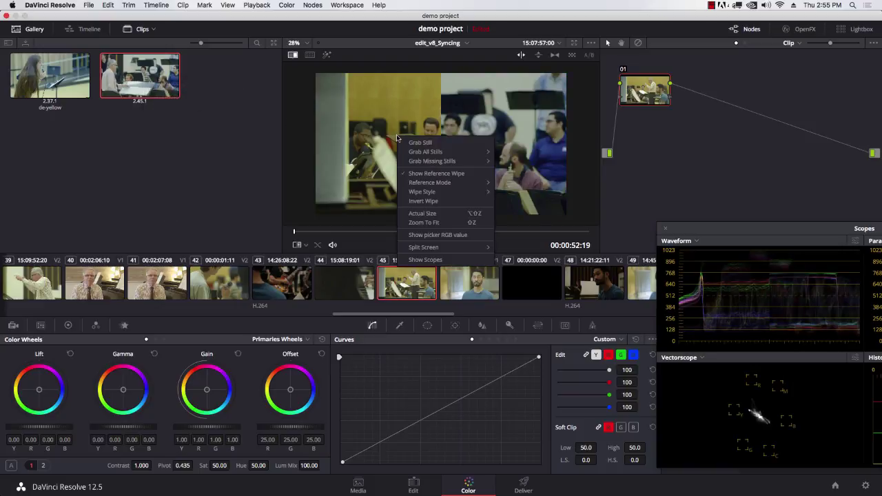
mouse_move(476, 152)
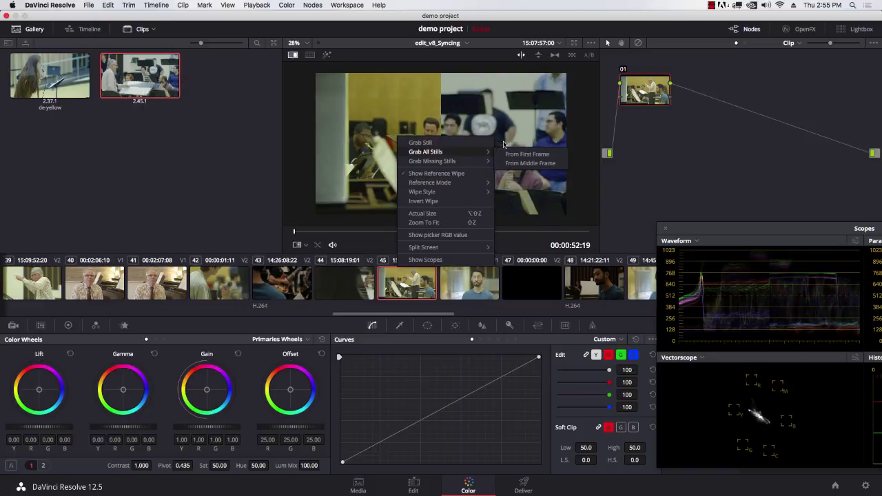
key(Escape)
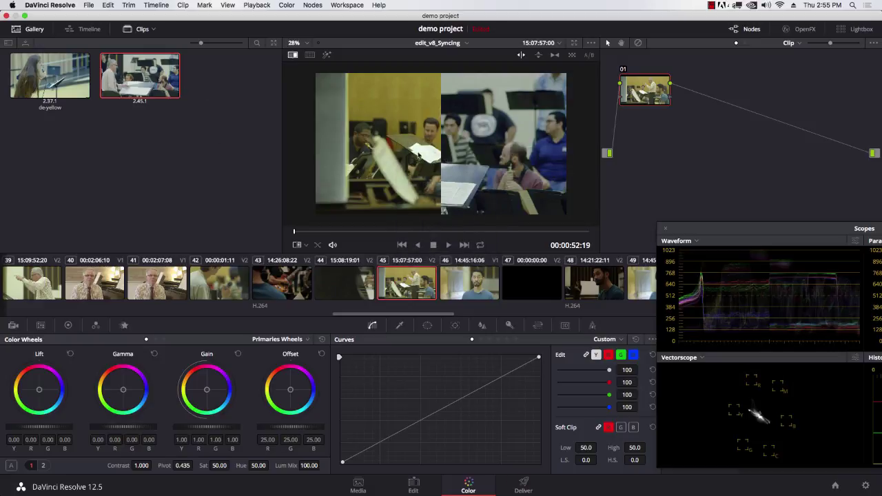
drag(441, 197, 382, 187)
drag(535, 182, 462, 162)
Step: Apply the grade of gallery still 2.45.1 to clip 45
right_click(412, 138)
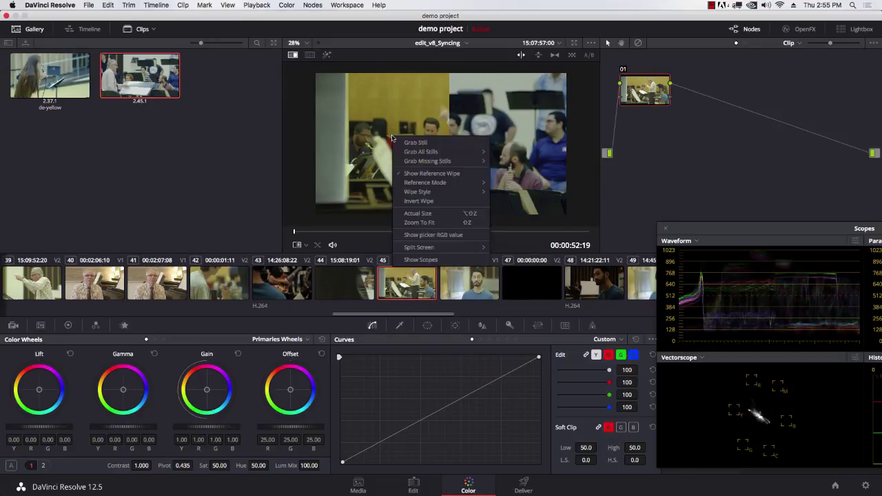
click(174, 87)
right_click(174, 87)
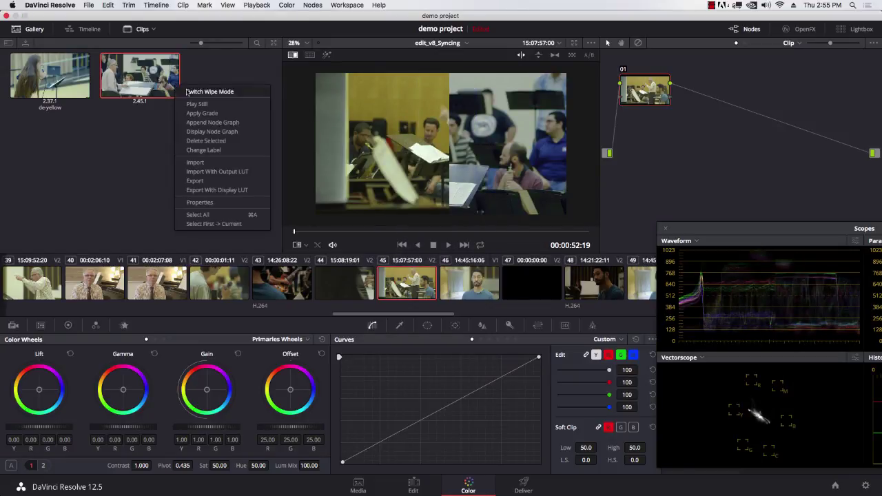
click(213, 113)
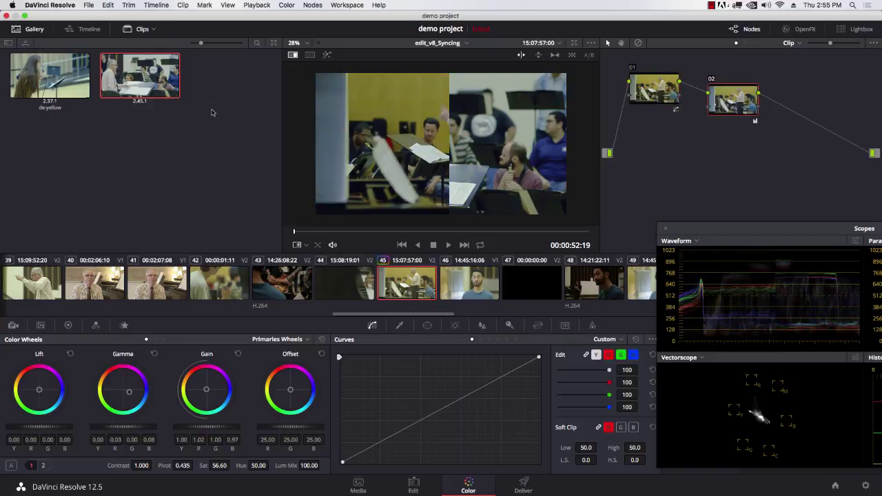
Step: Sweep and turn off the image wipe, and compare clip 45 with all nodes disabled and enabled
drag(448, 131, 385, 129)
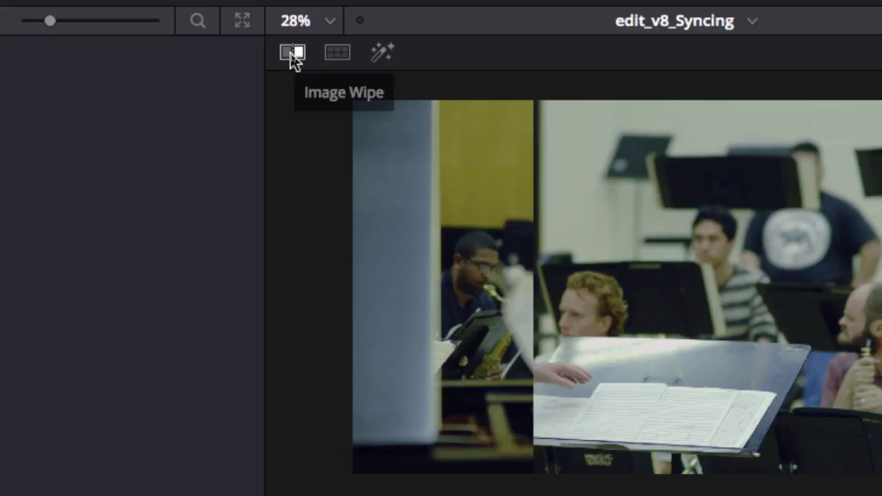
click(292, 56)
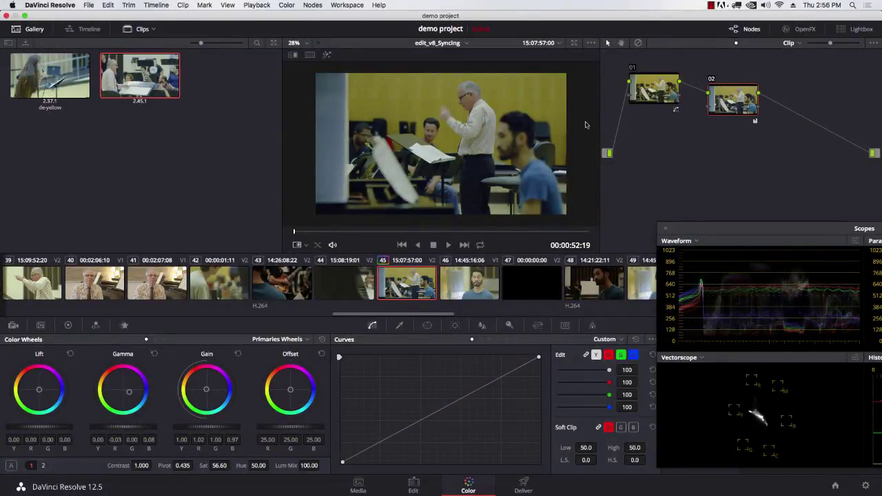
key(shift+d)
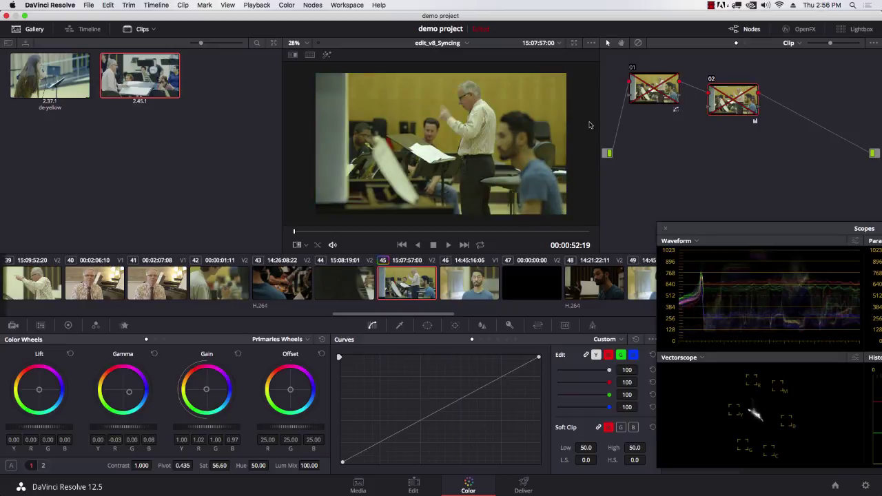
key(shift+d)
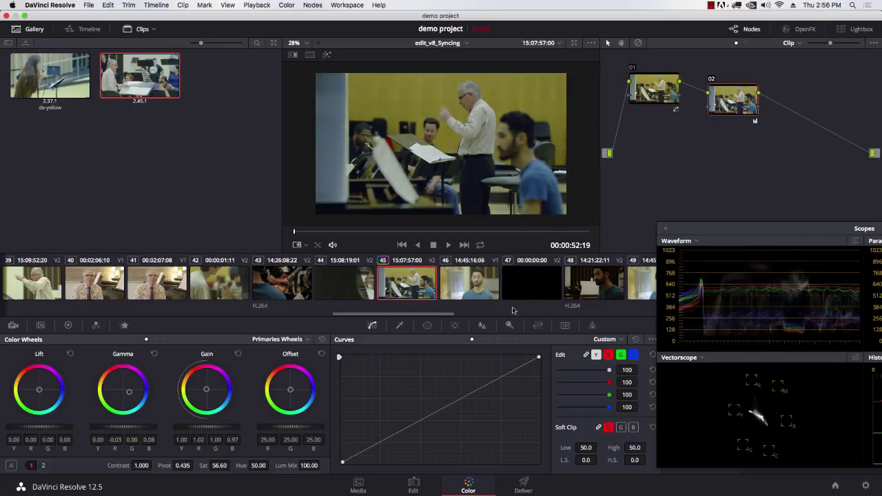
Step: Reapply the grade of still 2.45.1 to clip 45 and apply the same grade to clip 39
right_click(137, 79)
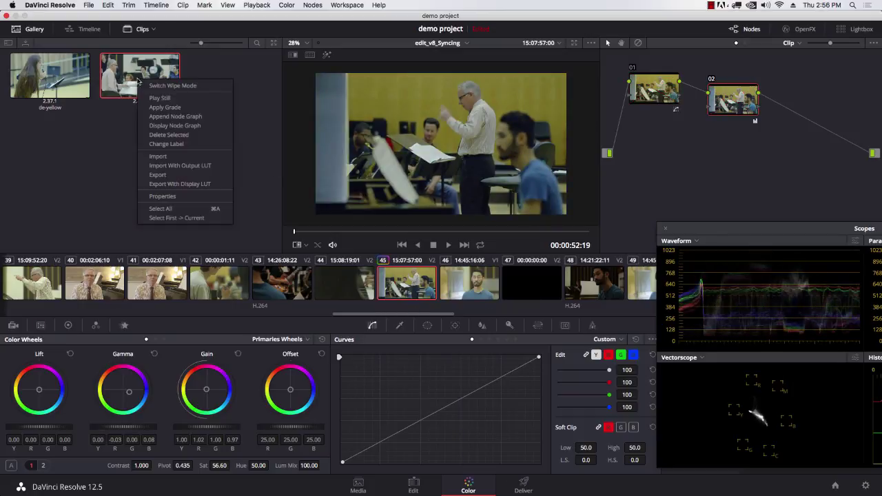
click(164, 109)
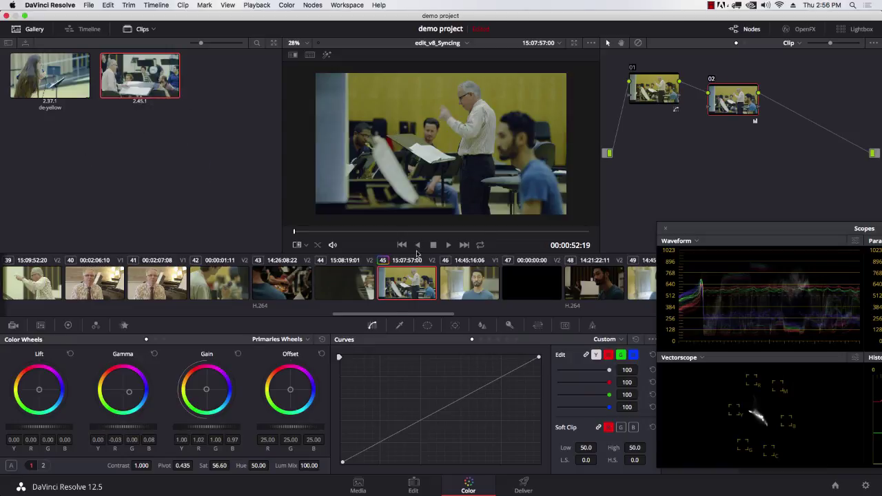
drag(402, 316, 377, 317)
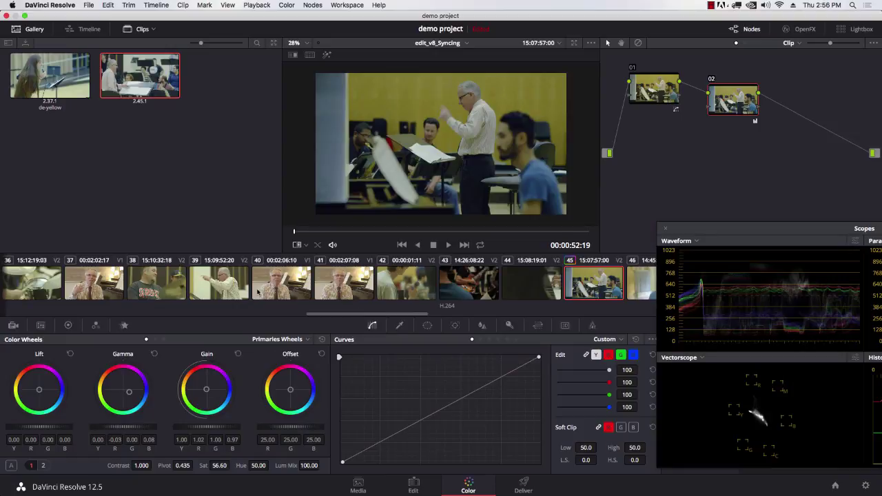
click(223, 291)
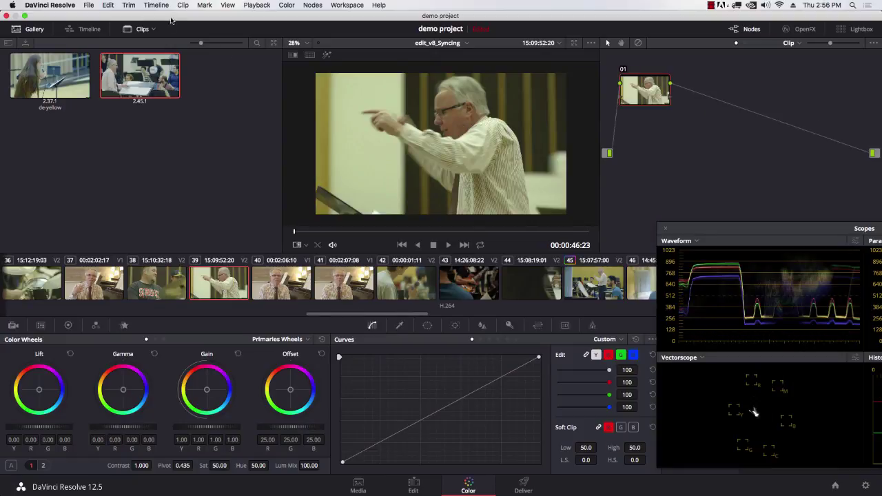
right_click(145, 76)
click(170, 102)
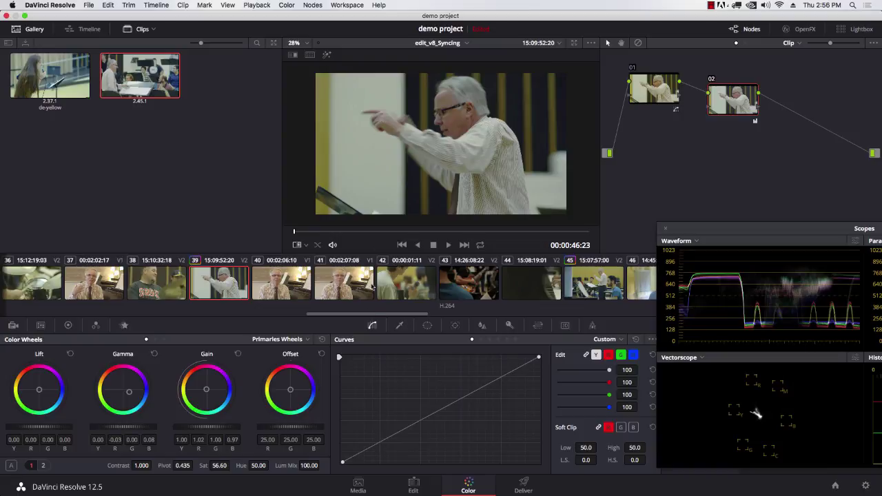
Step: Apply the grade of the de-yellow still 2.37.1 to clip 38
drag(386, 315, 365, 315)
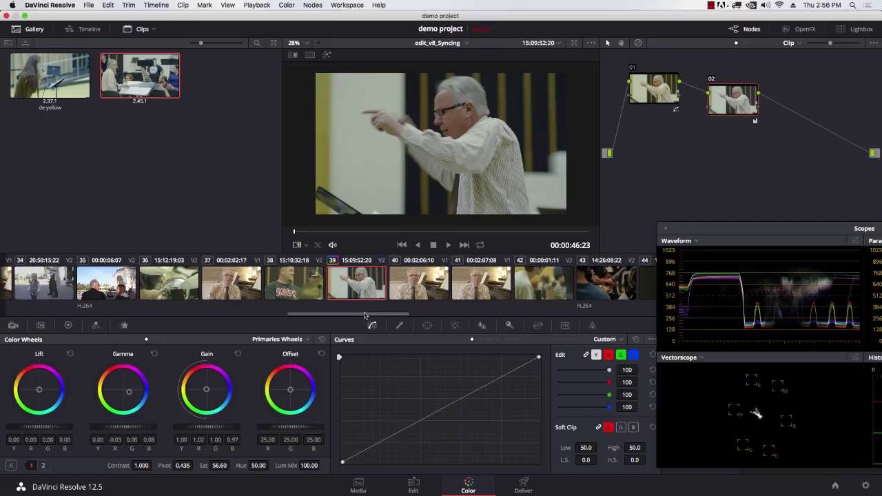
drag(365, 316, 359, 316)
click(339, 282)
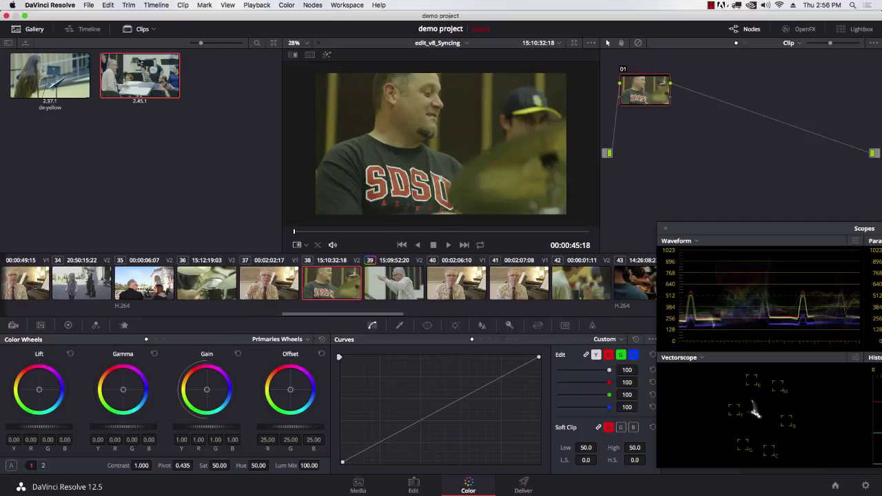
drag(44, 82, 196, 186)
right_click(62, 81)
click(87, 108)
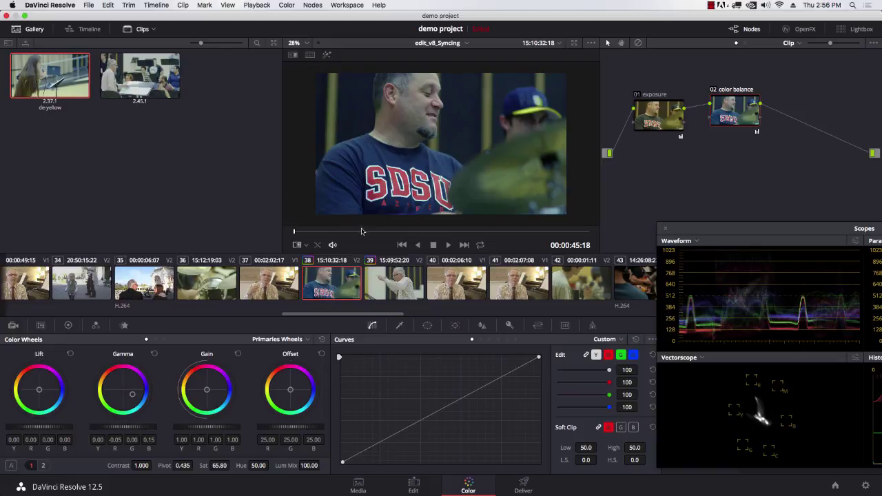
Step: Play and scrub through clip 38 to review its grade, moving the Scopes window aside
key(space)
click(429, 233)
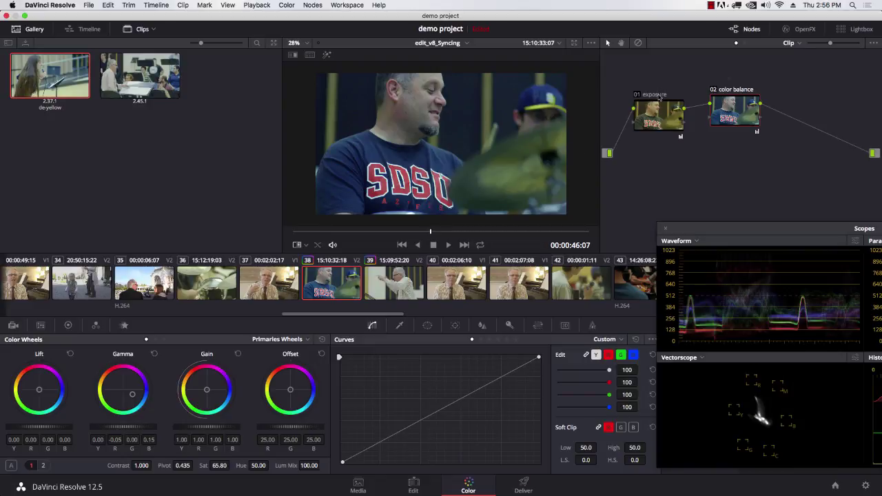
drag(702, 239, 717, 250)
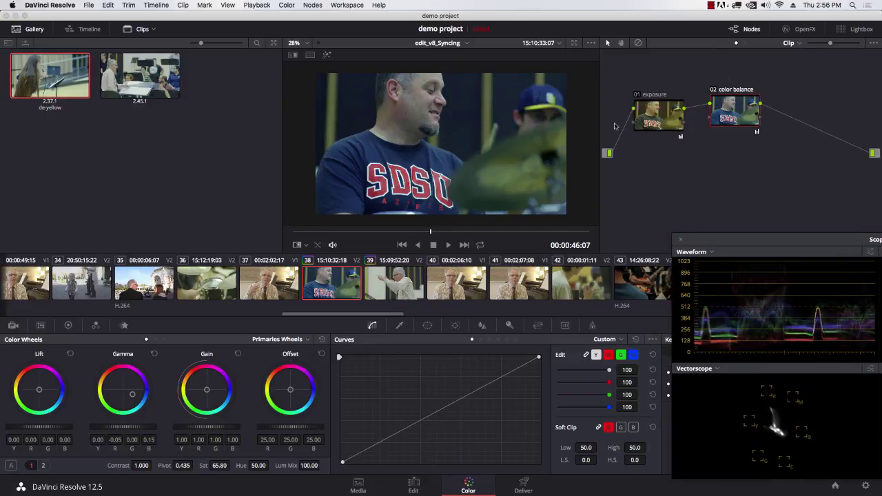
drag(385, 236, 409, 233)
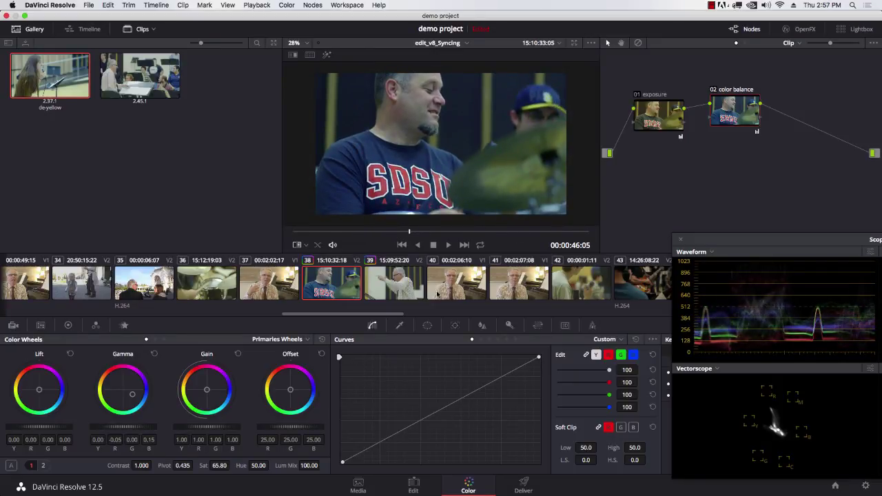
Step: View clips 40, 39 and 35 one after another to judge their color
click(462, 286)
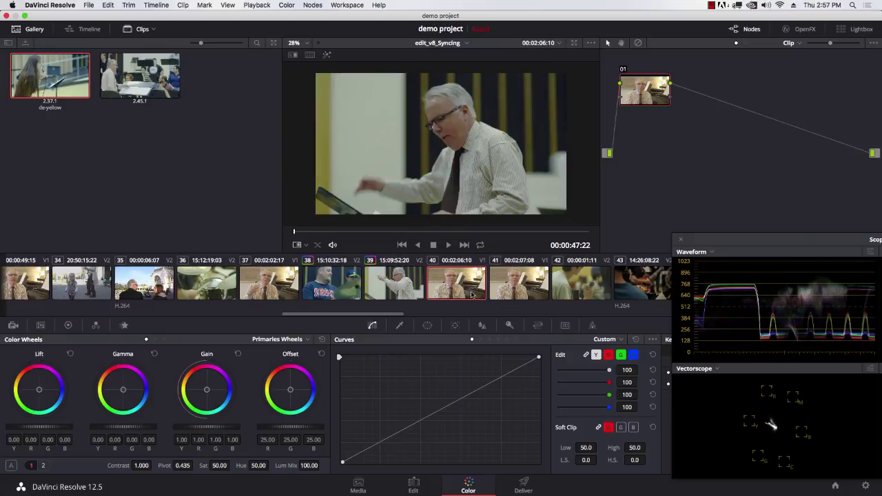
click(396, 284)
click(157, 290)
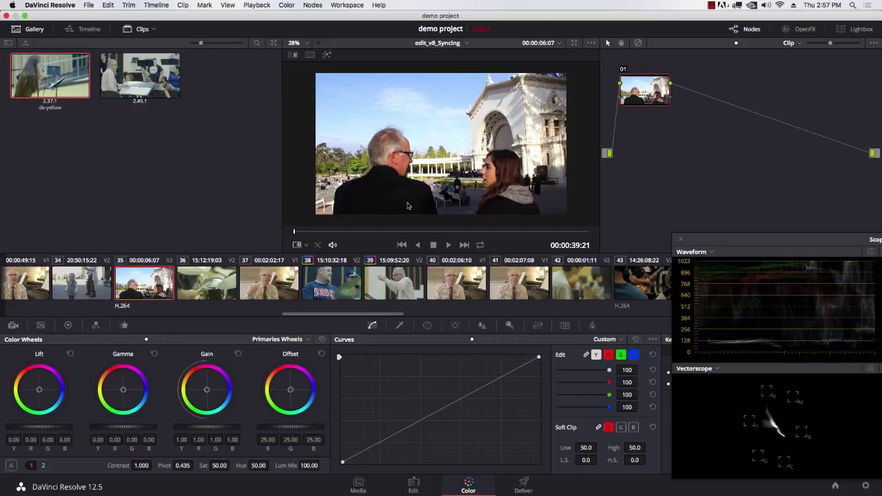
Step: On clip 34, lower the white point of the custom curve and raise its midtones
click(94, 290)
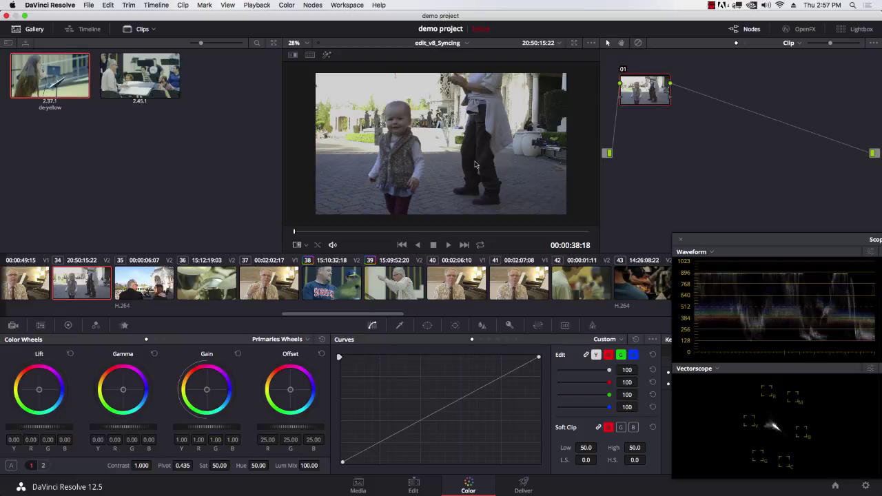
drag(539, 357, 539, 372)
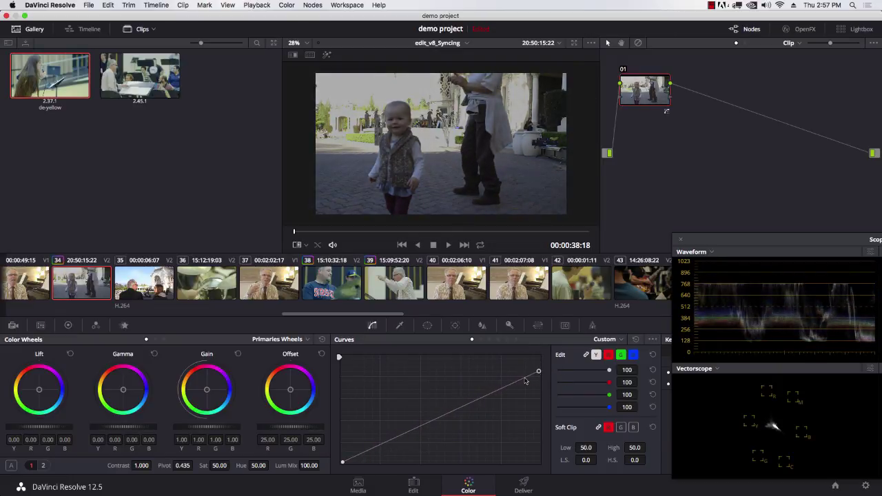
drag(442, 416, 441, 407)
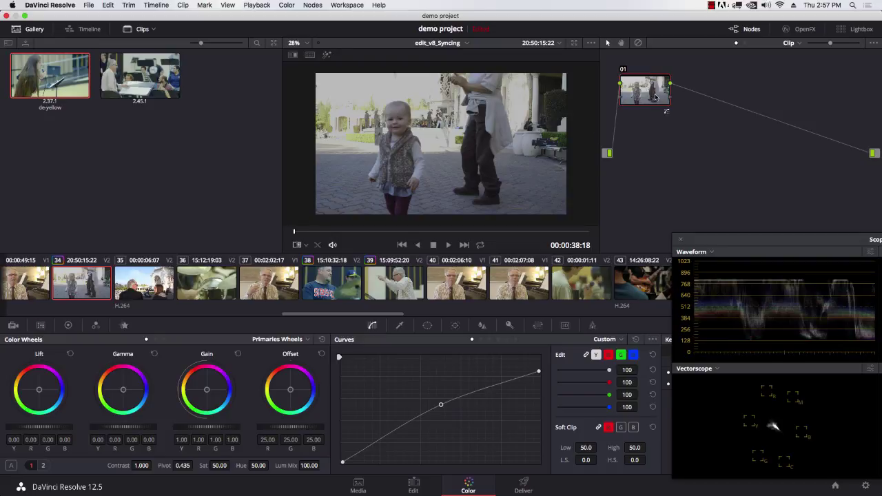
Step: Add a serial node after node 01 and qualify the bright sky in it with Highlight on
key(alt+s)
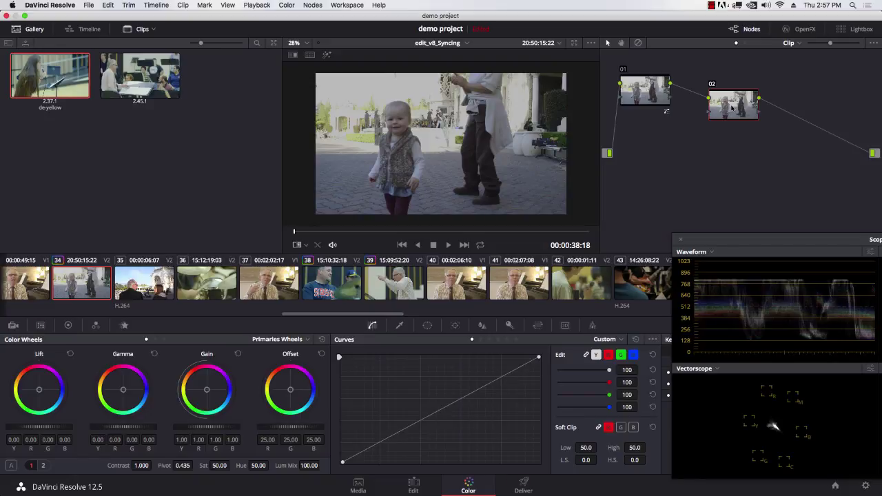
drag(735, 111, 745, 106)
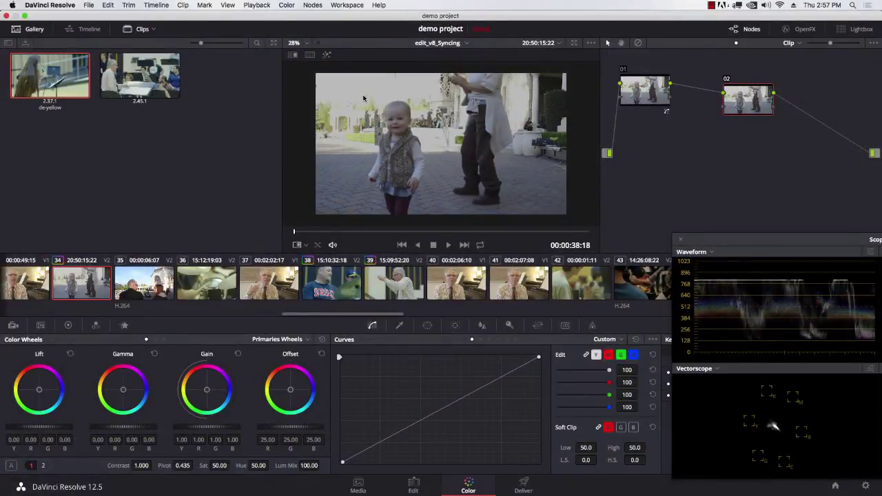
click(399, 325)
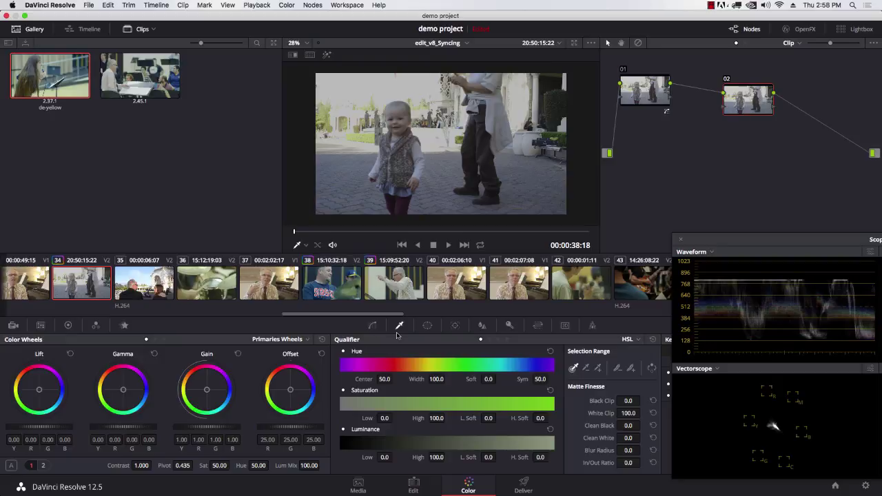
click(400, 84)
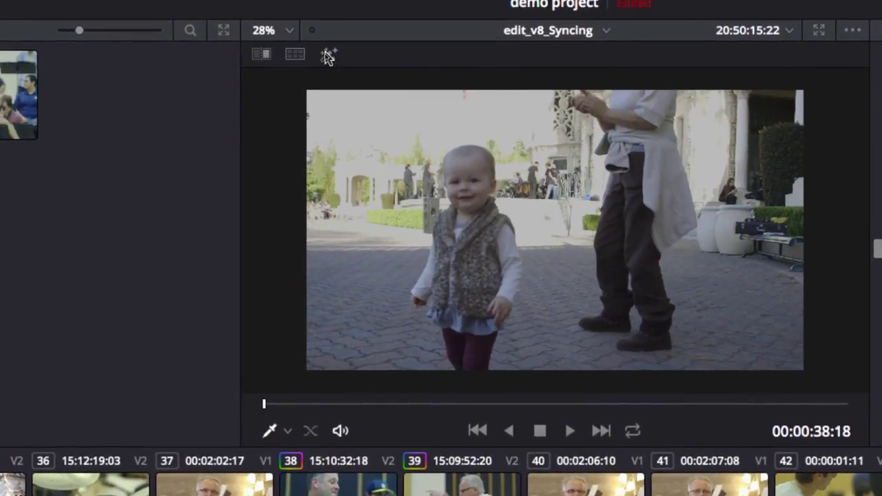
click(329, 57)
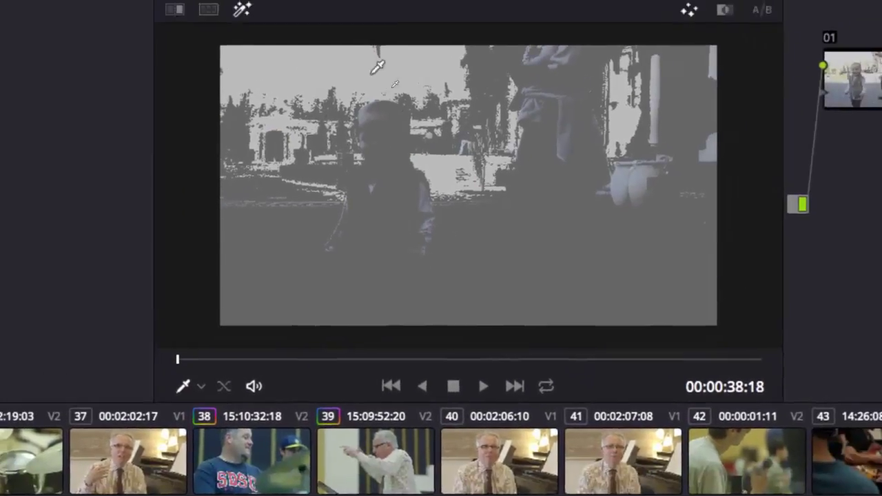
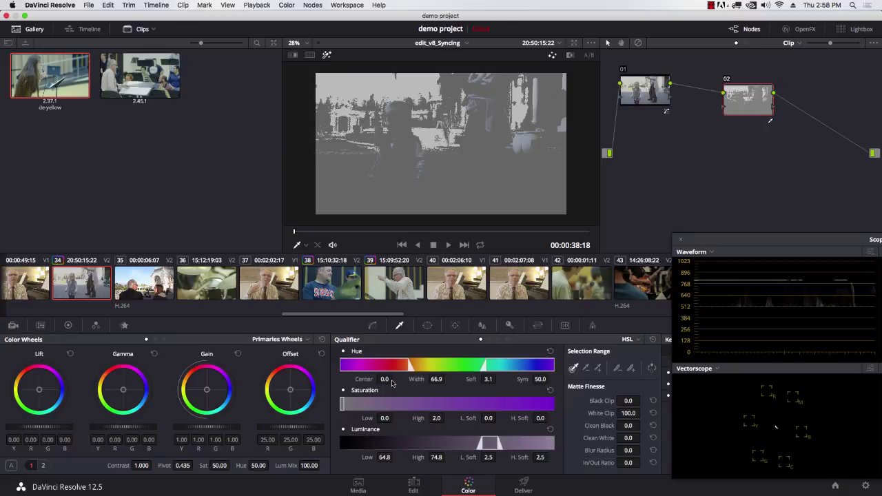
Step: Refine the sky qualifier to hue center 2.3, hue soft 1.3, luminance low 69.4, high 72.1 and low soft 0.3
drag(386, 380, 432, 379)
drag(486, 379, 490, 390)
mouse_move(491, 457)
mouse_down()
mouse_move(483, 457)
mouse_move(498, 458)
mouse_up()
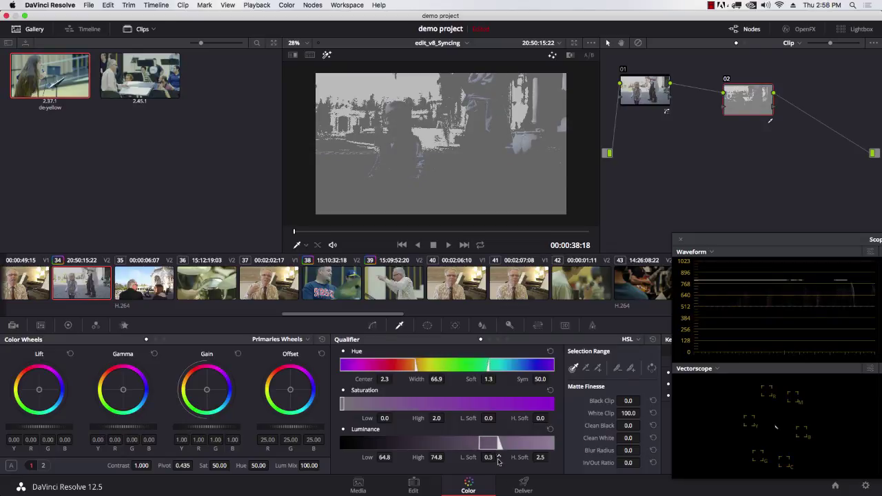
drag(435, 457, 446, 457)
drag(386, 457, 395, 457)
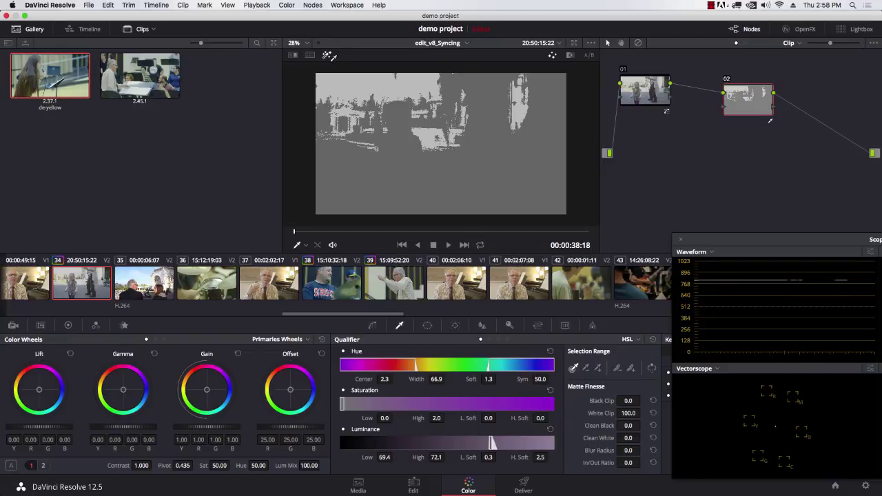
Step: Check the sky selection with Highlight off and on, and tint its gain blue to red 0.83, green 1.02, blue 1.35
click(328, 56)
click(328, 56)
drag(207, 391, 211, 391)
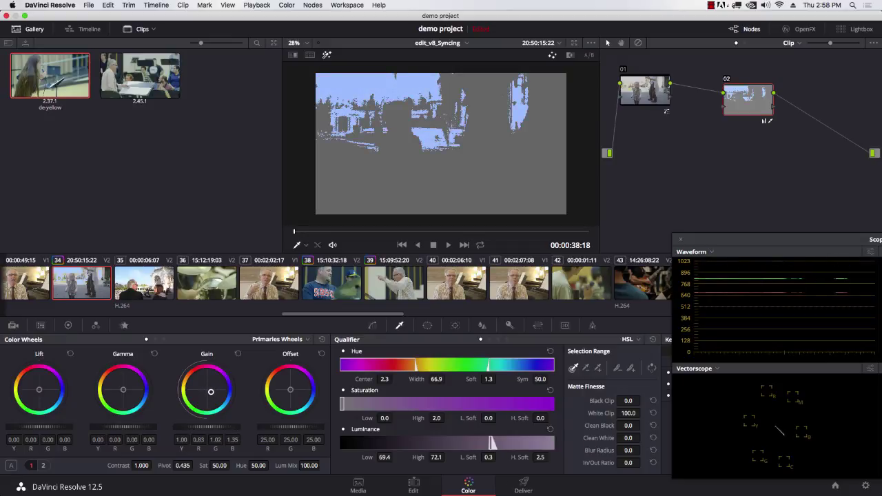
Step: Add a linear window to node 02 over the sky at pan 41.85, tilt 55.49, widen it and soften its lower edge to 6.69
click(427, 325)
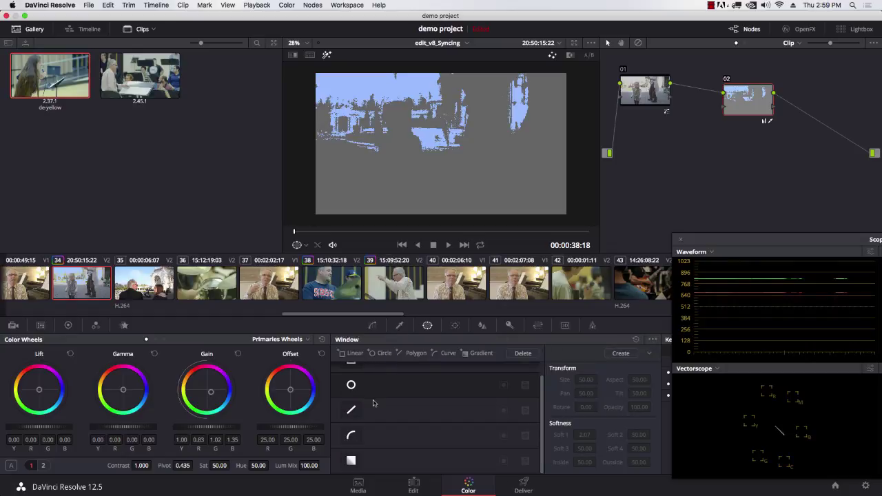
scroll(375, 403, up, 1)
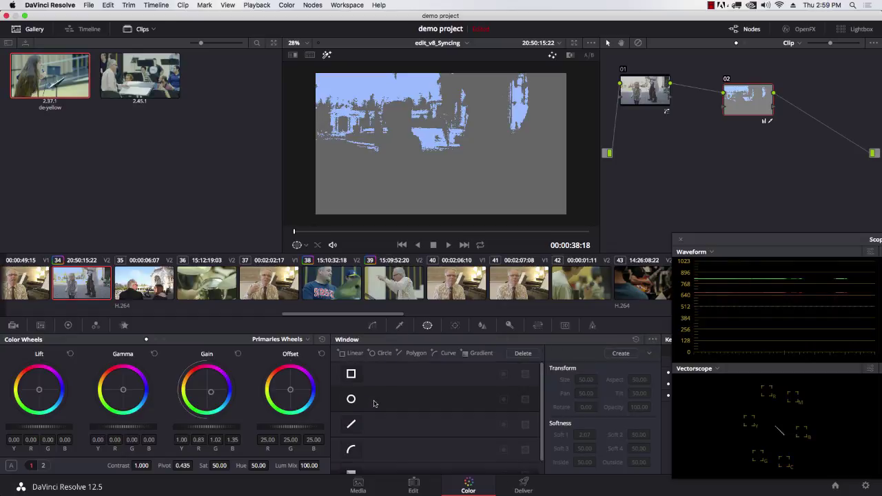
click(351, 374)
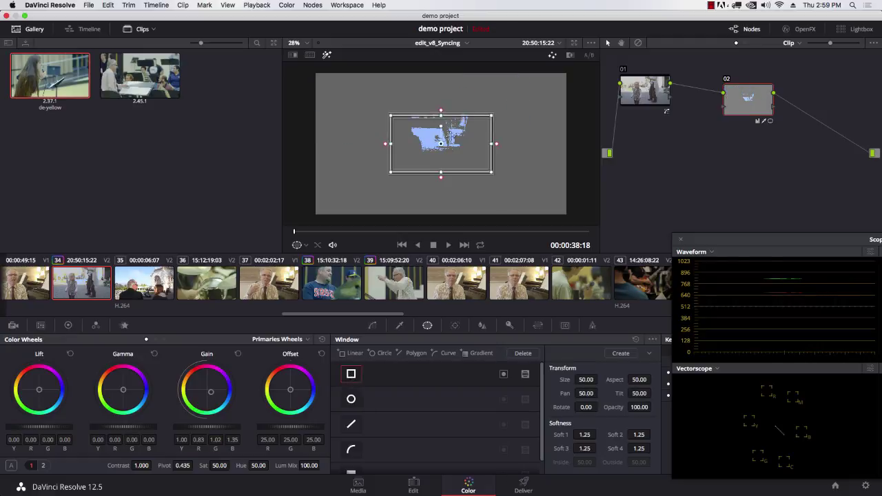
drag(442, 143, 414, 120)
drag(372, 85, 361, 80)
mouse_move(435, 84)
mouse_down()
mouse_move(473, 85)
mouse_move(445, 85)
mouse_up()
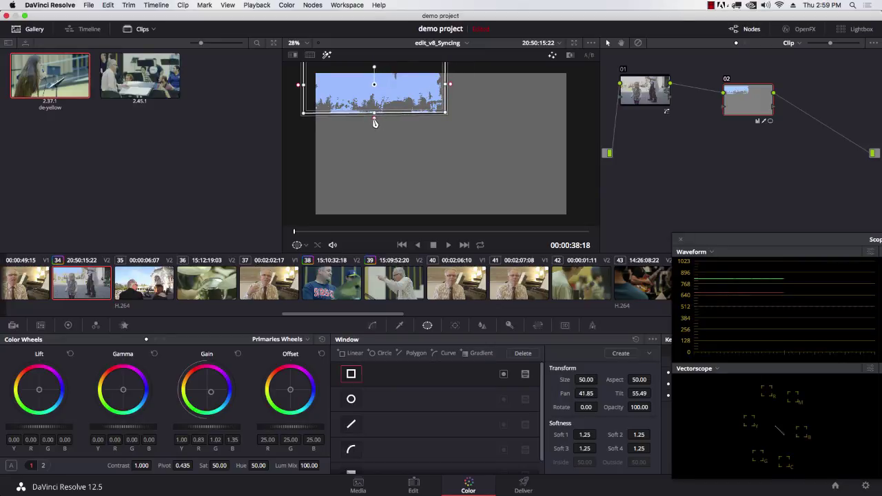
drag(375, 118, 377, 112)
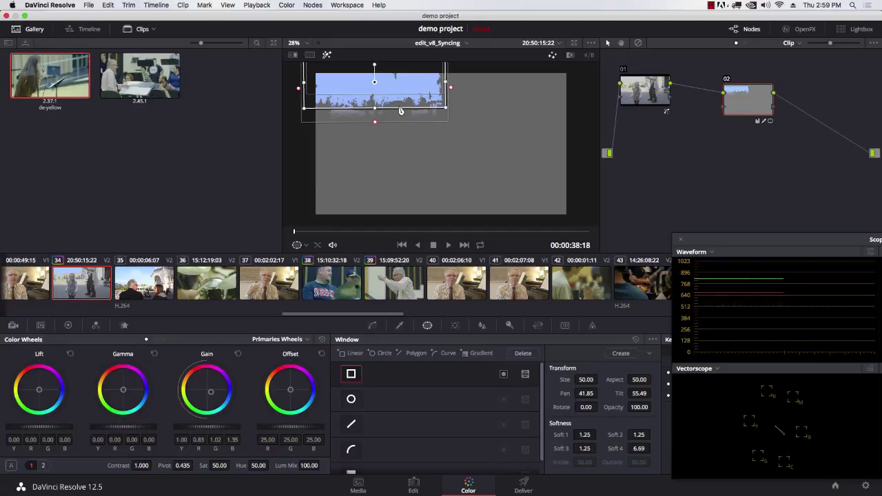
Step: Turn Highlight off, darken the windowed sky by lowering its master gain to Y 0.85, and play the clip to check it
click(327, 55)
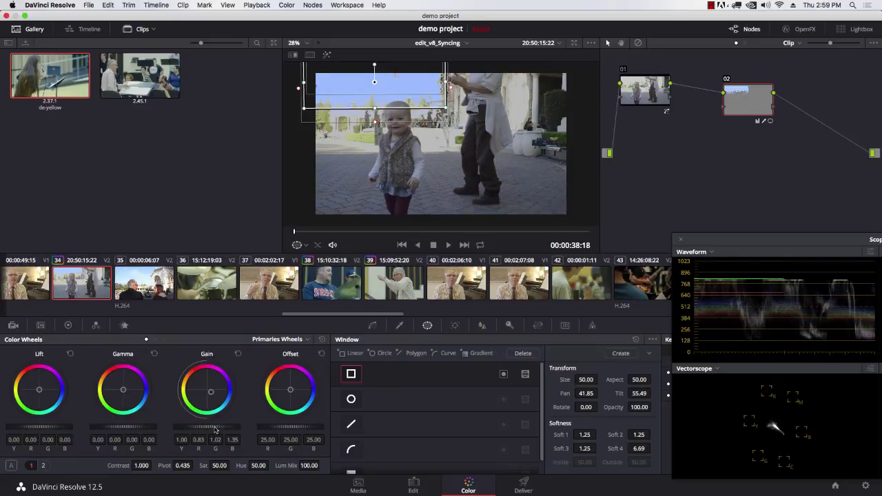
drag(213, 427, 183, 428)
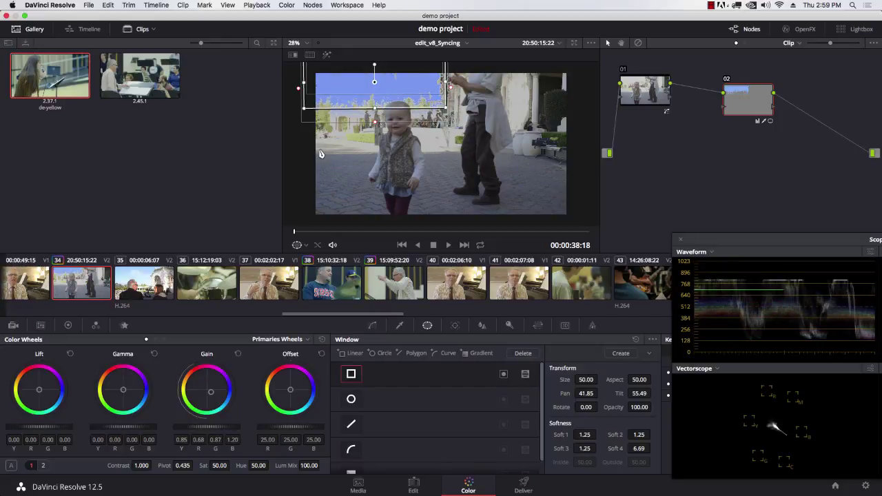
click(448, 245)
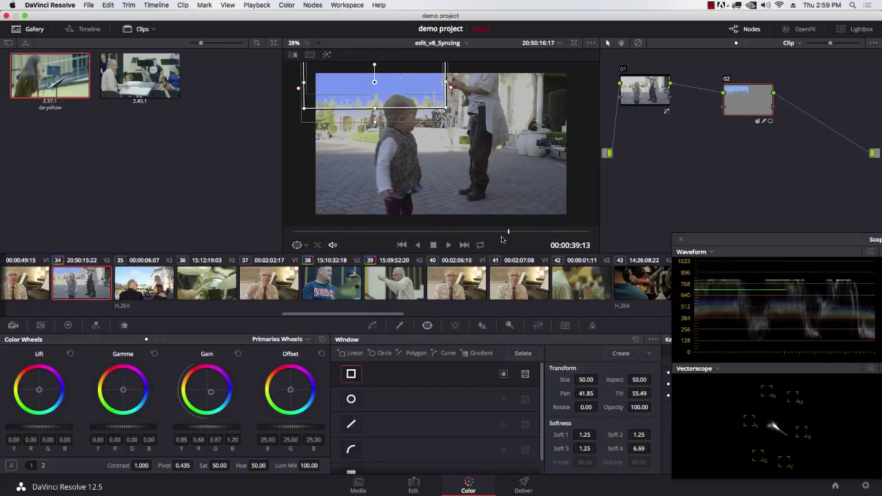
click(418, 244)
click(448, 245)
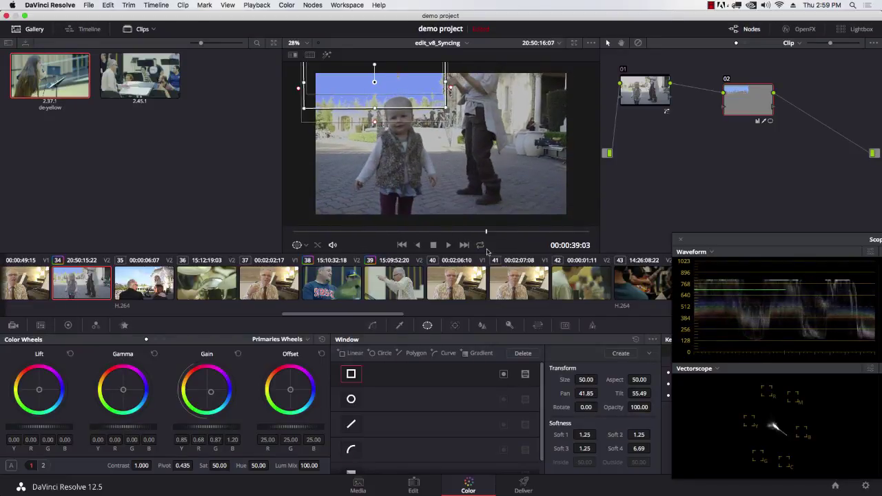
Step: Set the sky qualifier's blur radius to 15.6 with Highlight on and inspect the matte edges in full screen
click(399, 326)
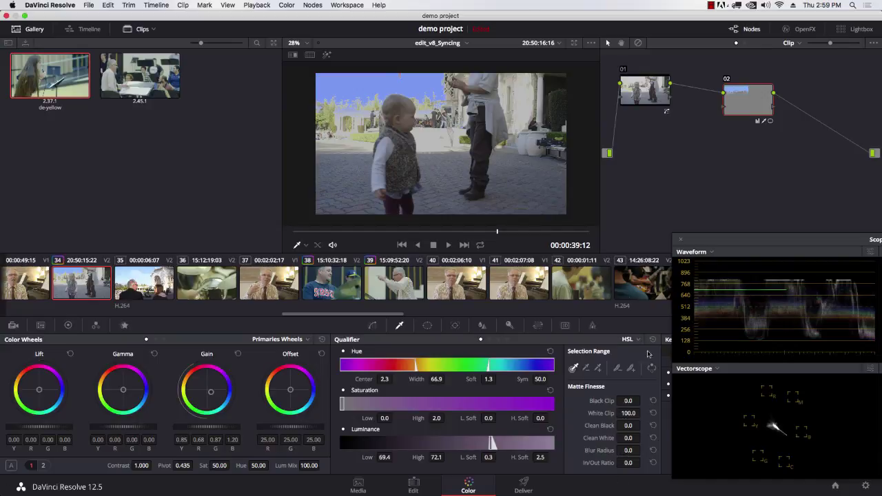
click(327, 54)
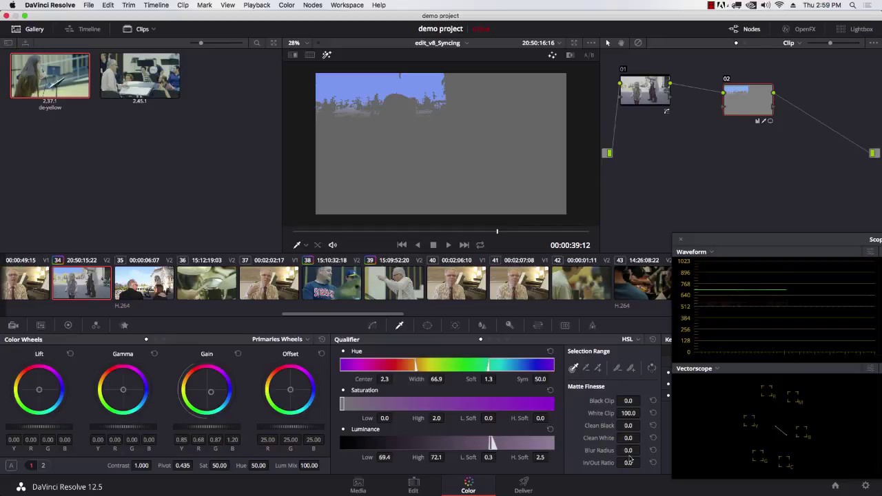
drag(643, 449, 570, 453)
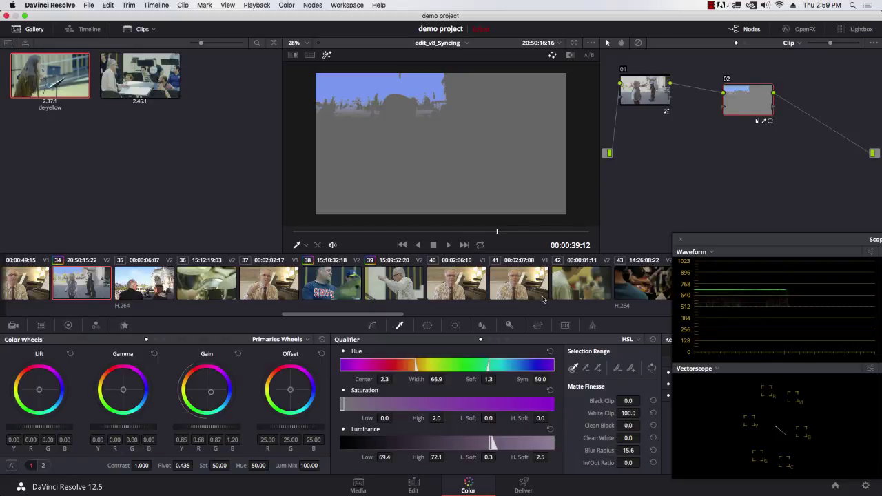
key(super+f)
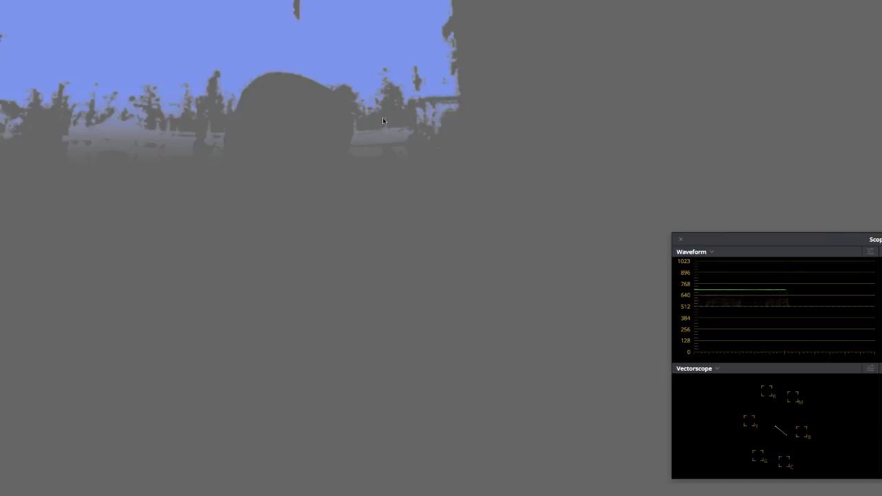
mouse_move(410, 73)
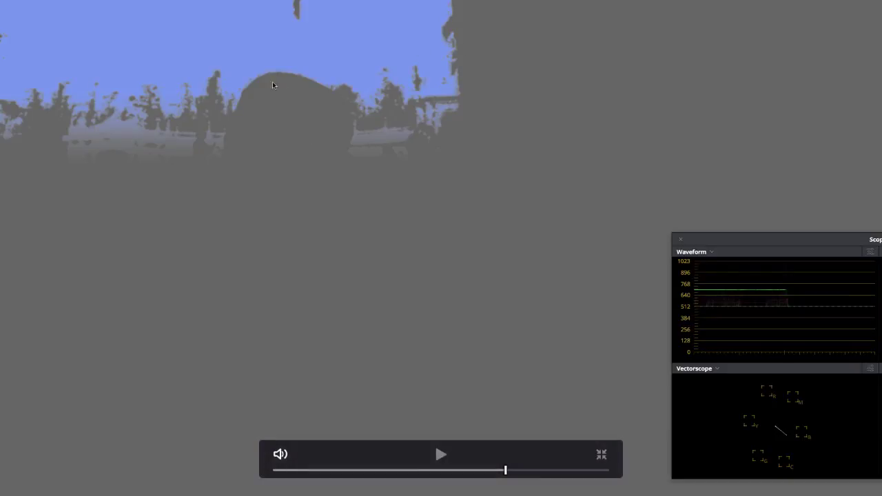
key(super+f)
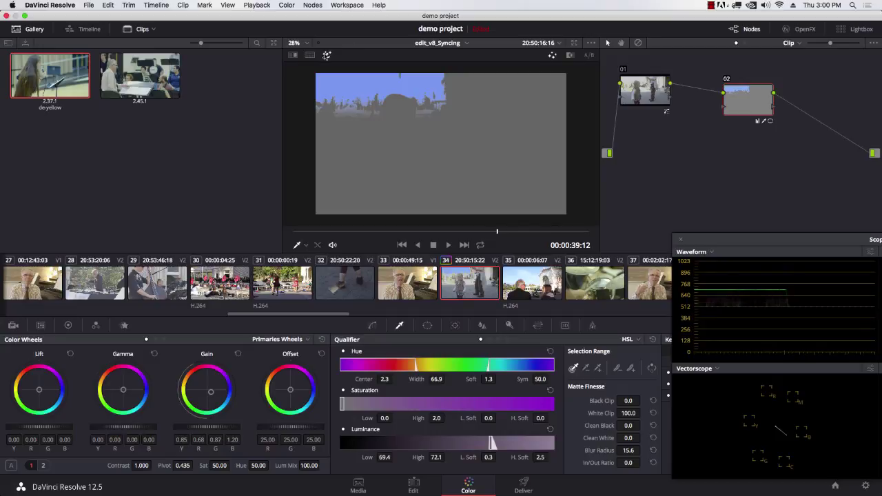
Step: Turn Highlight off and grab a still of clip 34's grade into the gallery
click(327, 55)
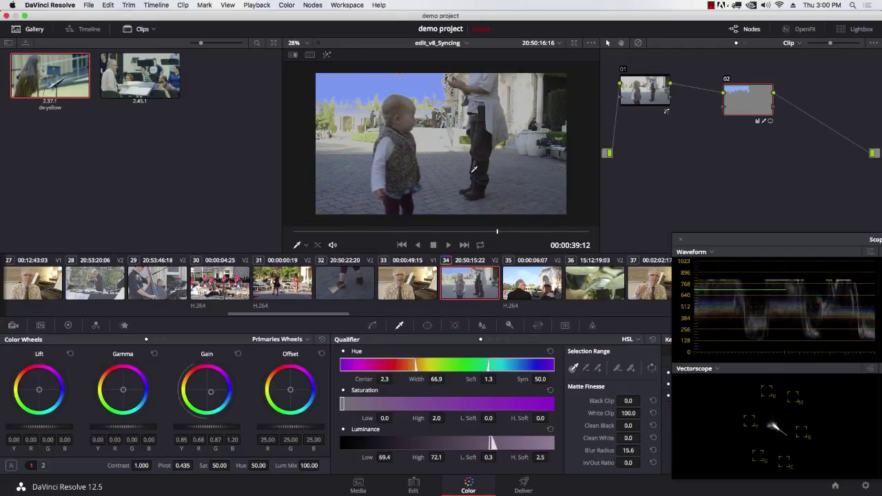
right_click(446, 118)
click(466, 124)
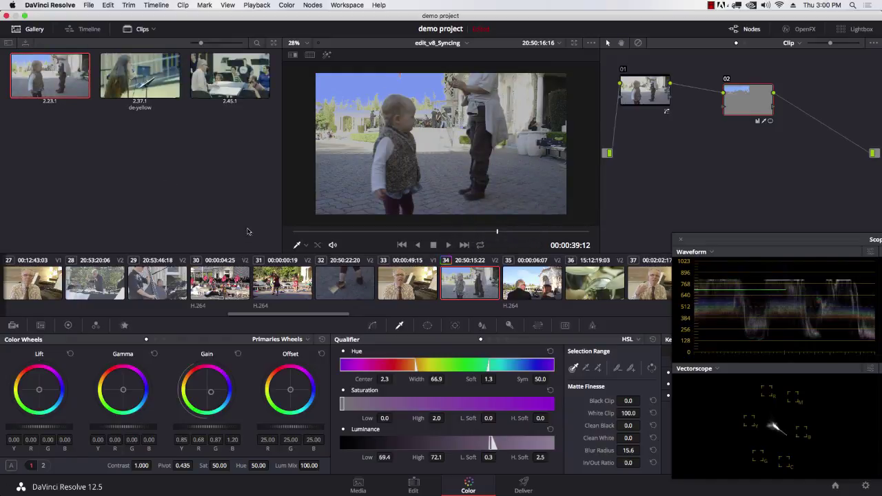
Step: On clip 30, qualify the red flags by sampling one of them, with Highlight on
click(226, 283)
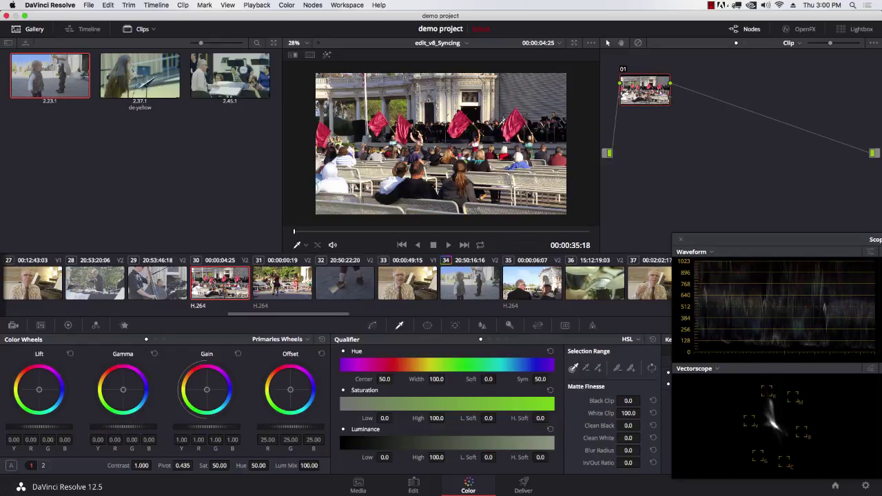
click(520, 118)
key(shift+h)
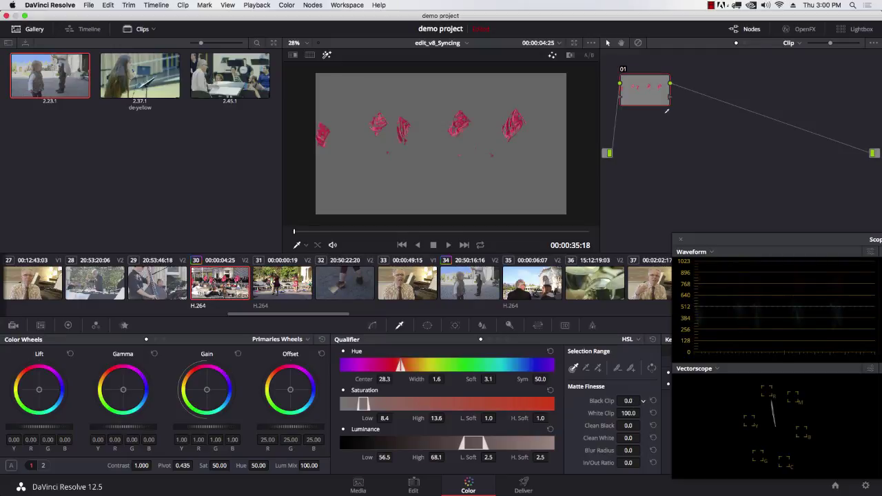
Step: Set the flag qualifier's hue width to 4.9, saturation low 7.2, luminance low soft 2.7 and black clip 1.0, and shift the hue to 82.40
drag(437, 379, 447, 379)
drag(498, 456, 498, 456)
drag(384, 418, 395, 418)
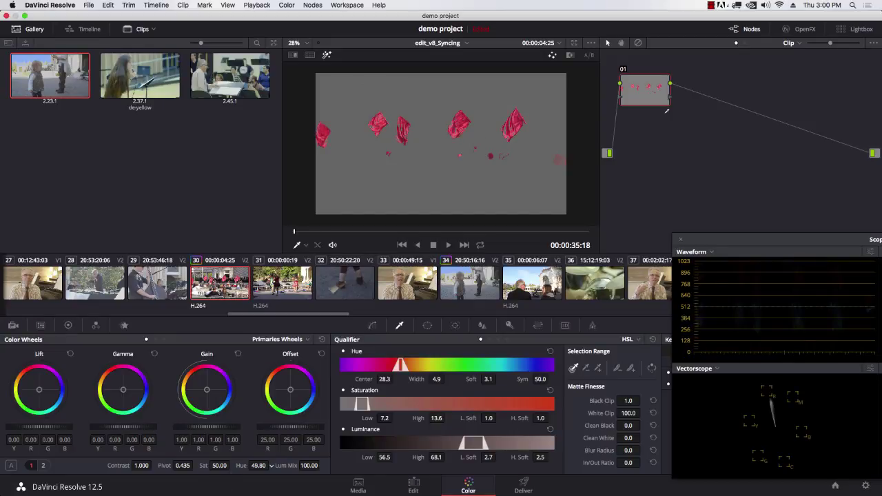
drag(271, 466, 272, 466)
click(428, 325)
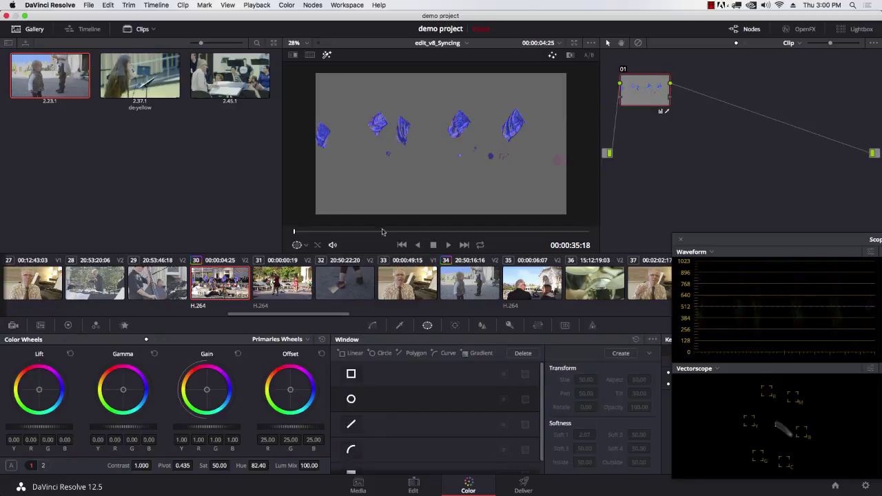
click(352, 399)
drag(439, 143, 341, 126)
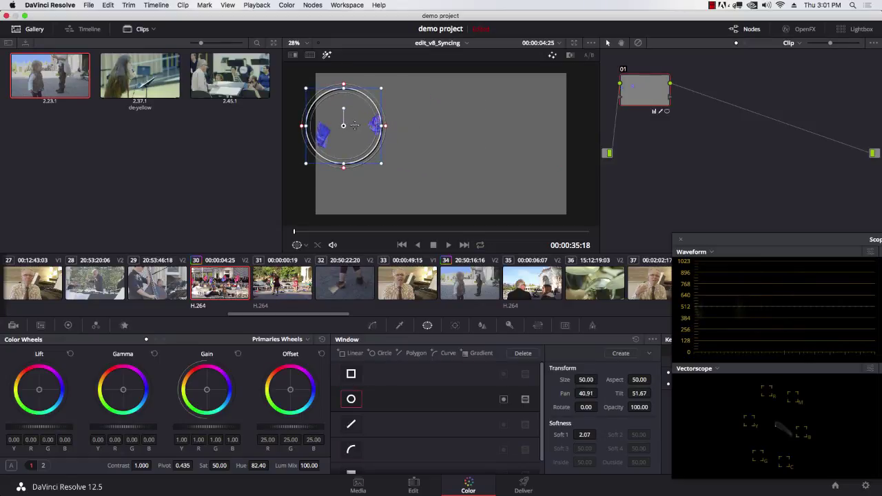
click(351, 399)
Step: Draw a closed curve window around the whole row of flags, excluding the audience below, and turn Highlight off
click(351, 449)
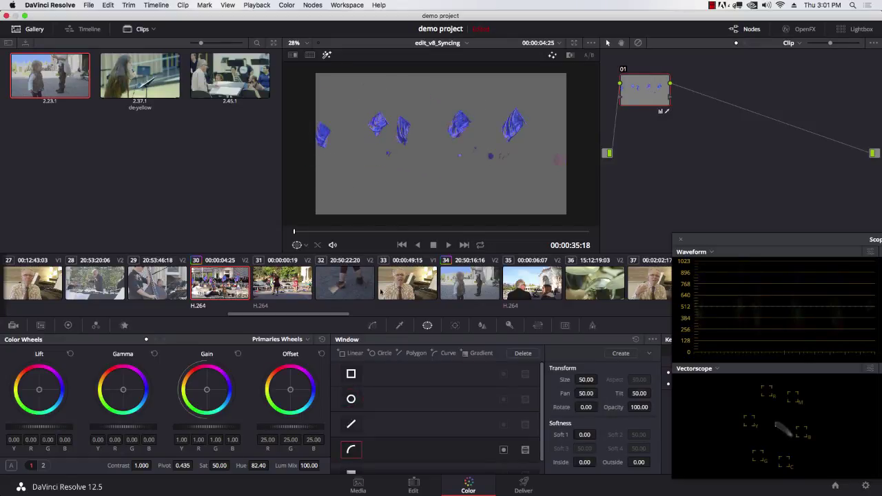
click(307, 163)
click(358, 147)
click(386, 145)
click(410, 150)
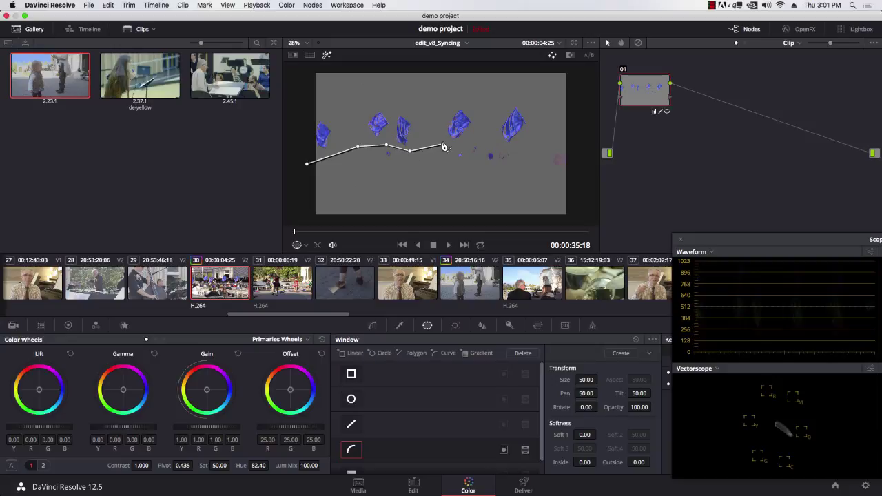
click(442, 142)
click(474, 142)
click(507, 151)
click(537, 137)
click(532, 100)
click(439, 96)
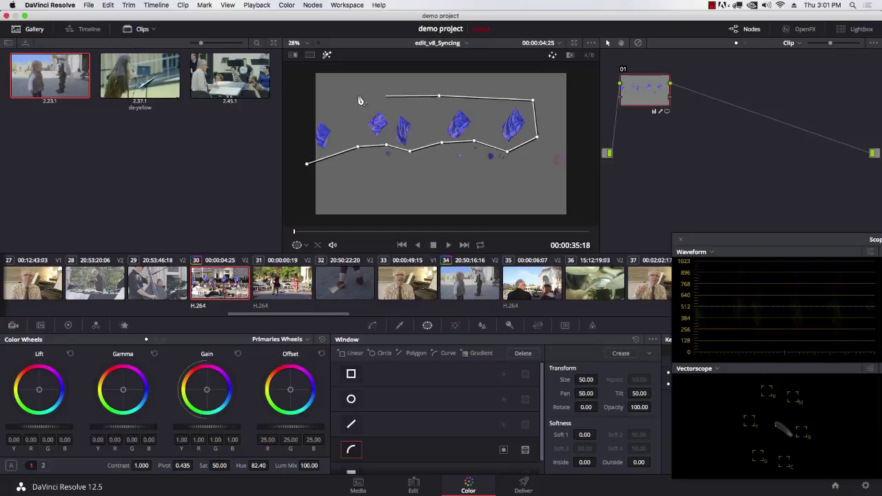
click(345, 98)
click(290, 115)
click(307, 165)
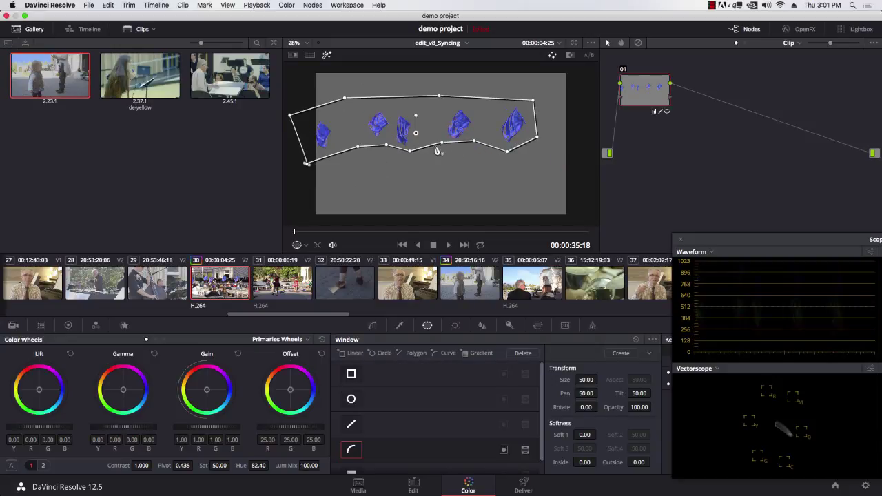
click(328, 55)
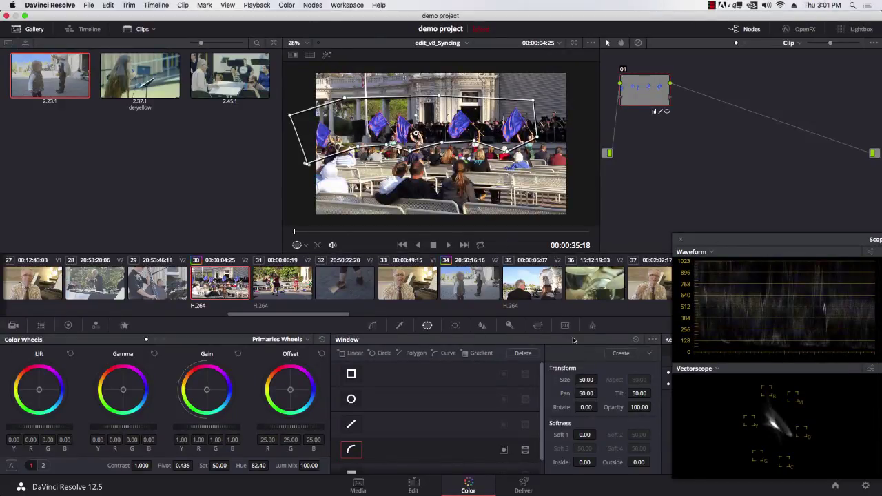
Step: Set the flag qualifier to hue width 7.3, saturation high 18.2, luminance low 56.3, high 76.1, low soft 3.4 and high soft 4.3
click(399, 326)
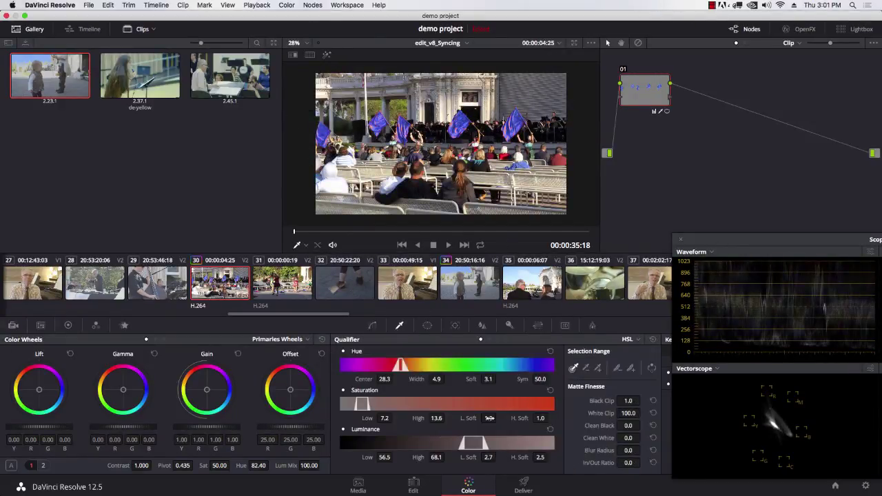
drag(436, 417, 441, 417)
drag(437, 379, 447, 378)
drag(488, 457, 564, 458)
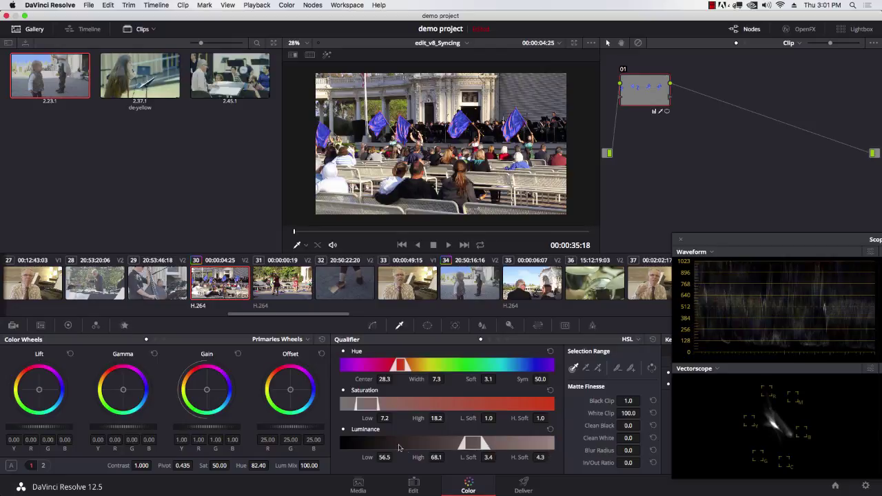
drag(436, 457, 446, 456)
drag(385, 457, 396, 457)
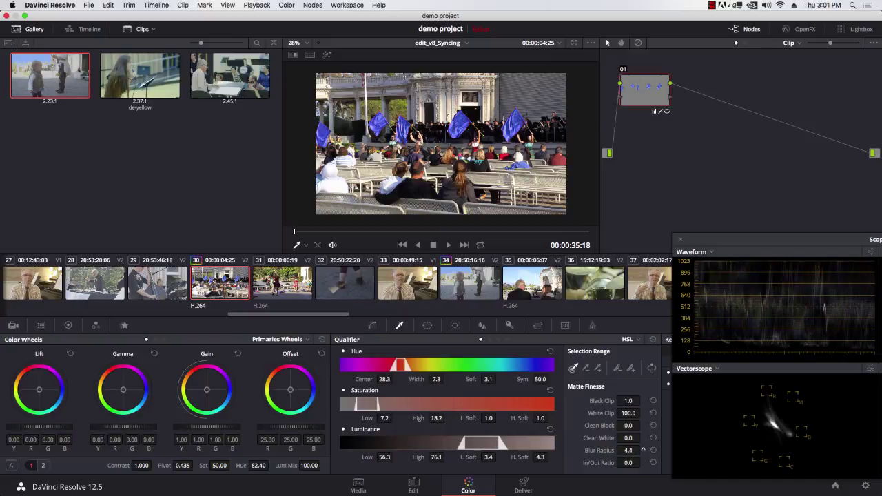
Step: Refine the flag matte with blur radius 9.2, black clip 3.2, white clip 99.9, hue soft 3.7 and hue symmetry 54.5
drag(628, 450, 674, 455)
mouse_move(627, 412)
mouse_down()
mouse_move(643, 414)
mouse_move(630, 417)
mouse_up()
scroll(409, 122, up, 5)
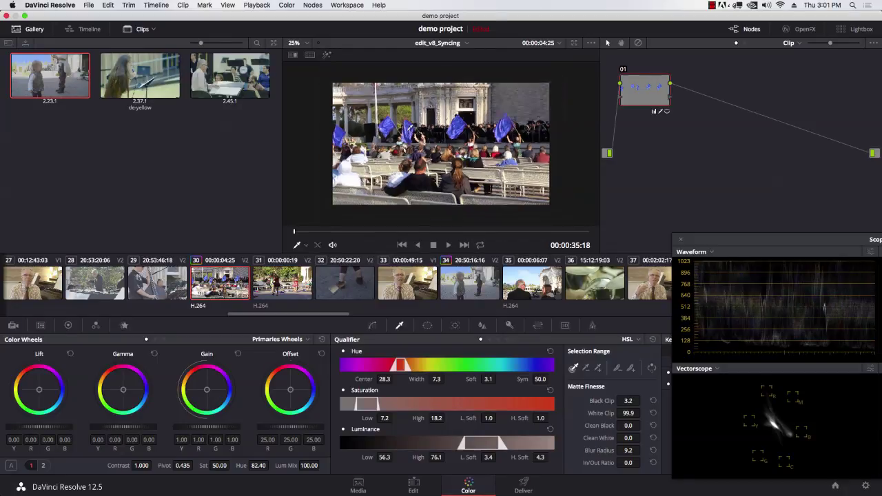
scroll(410, 131, up, 2)
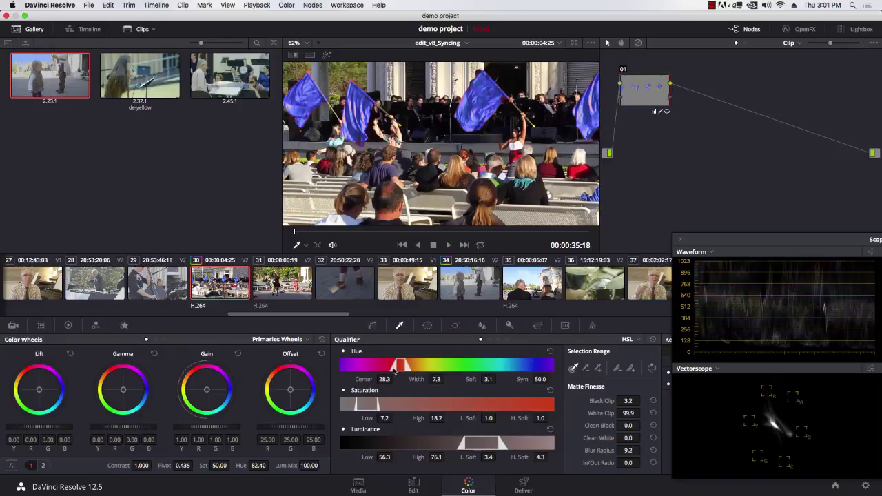
drag(498, 378, 545, 379)
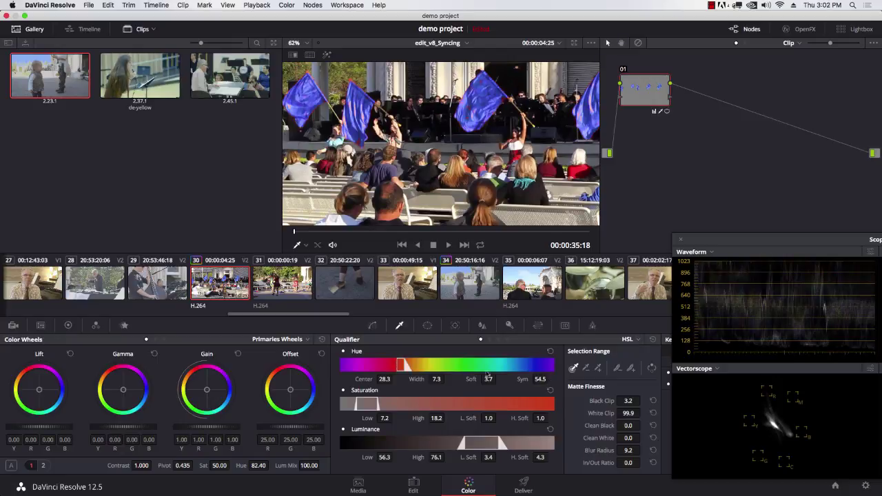
scroll(445, 200, down, 5)
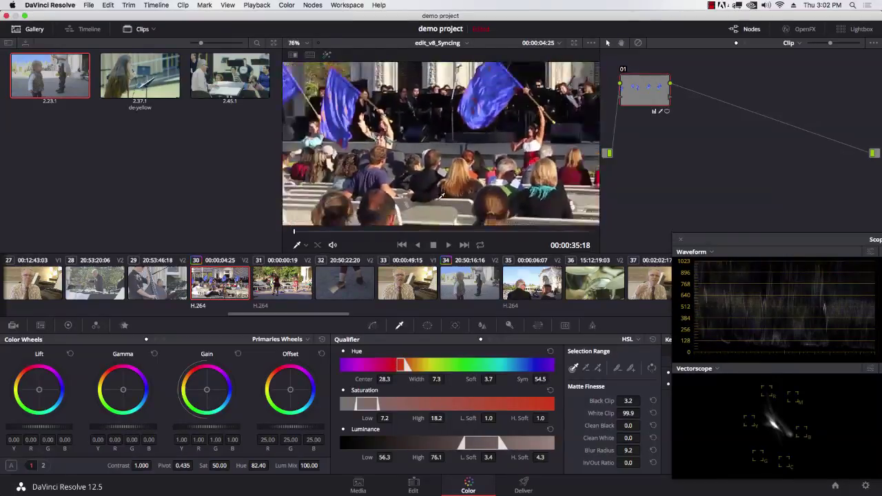
scroll(442, 198, up, 1)
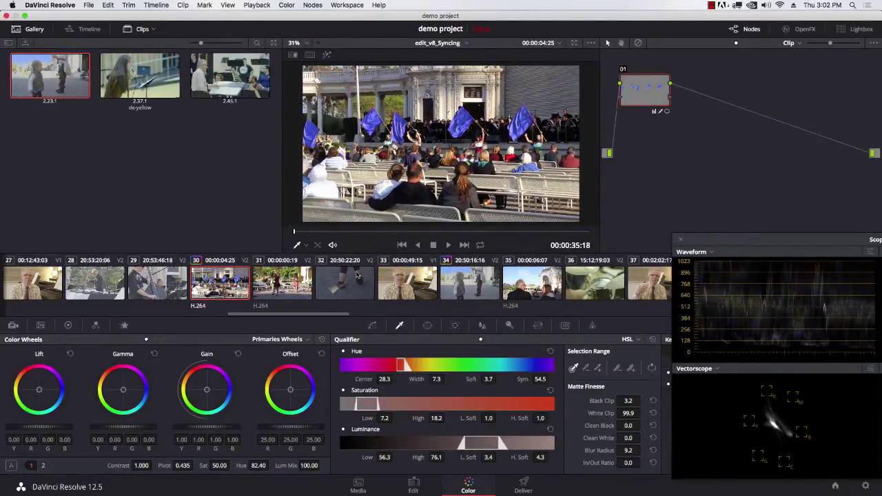
Step: Open clip 35, the man and woman in front of the pavilion, and scrub through its motion
click(521, 293)
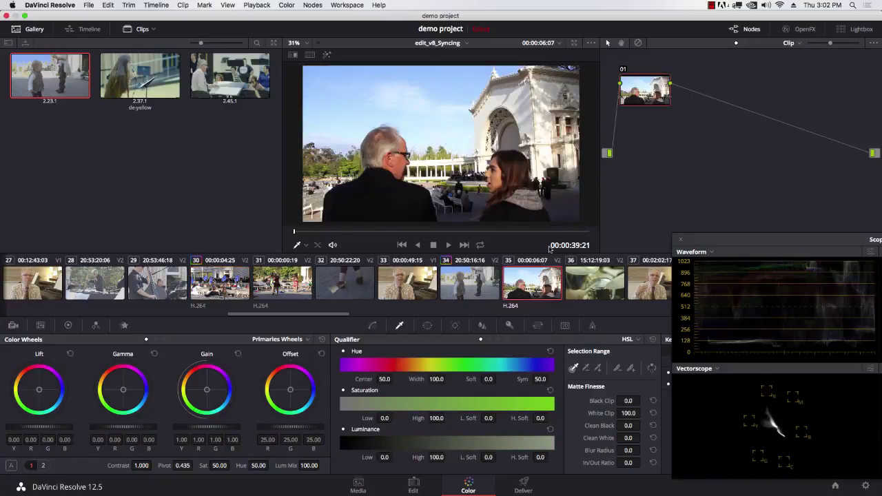
drag(317, 235, 382, 226)
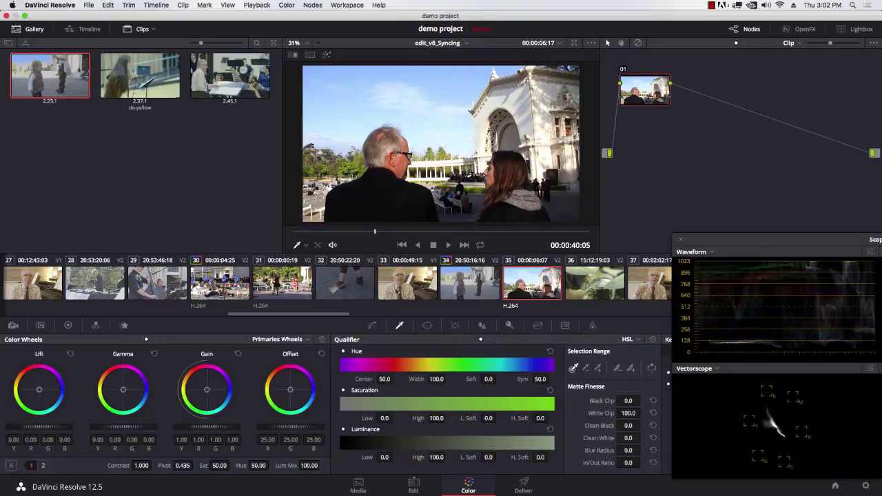
click(427, 326)
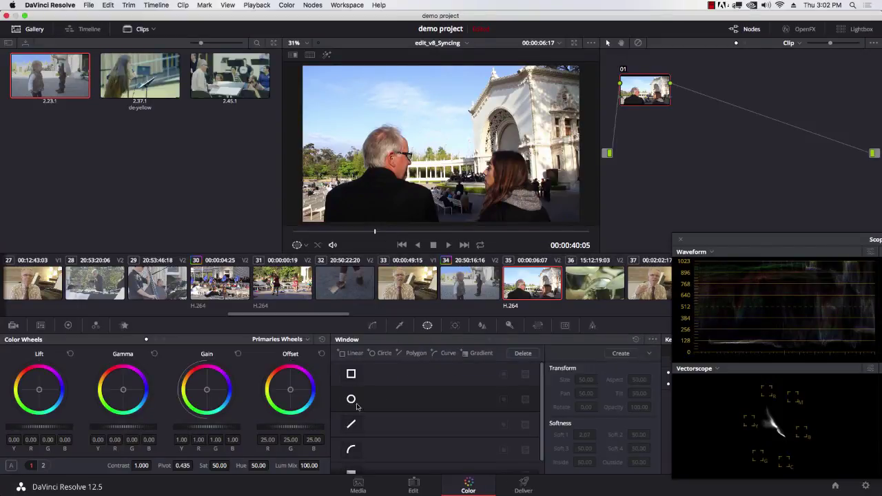
click(351, 399)
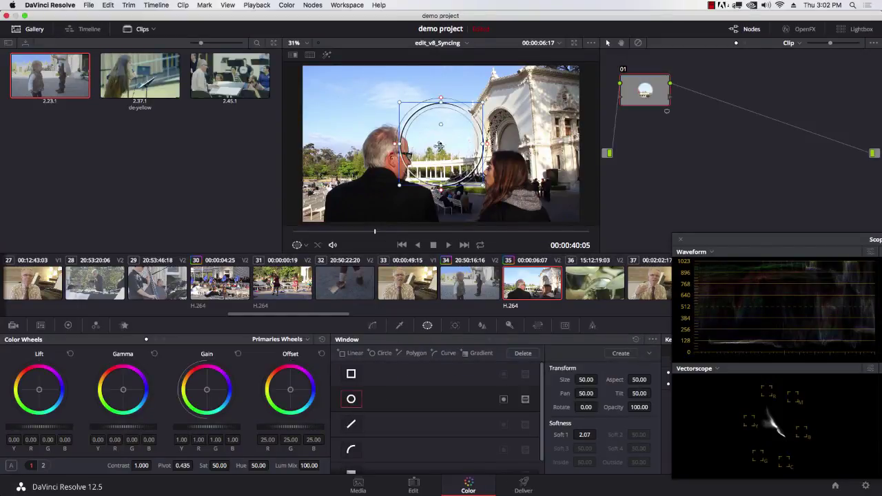
drag(441, 145, 389, 150)
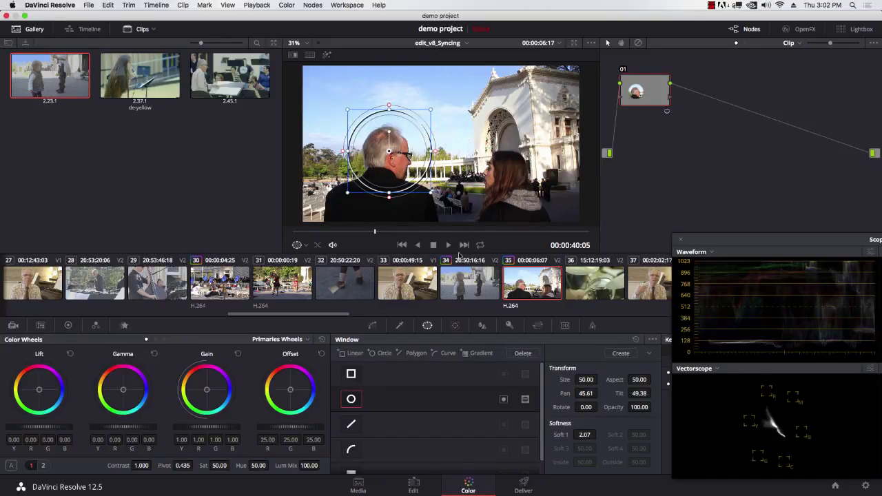
click(351, 399)
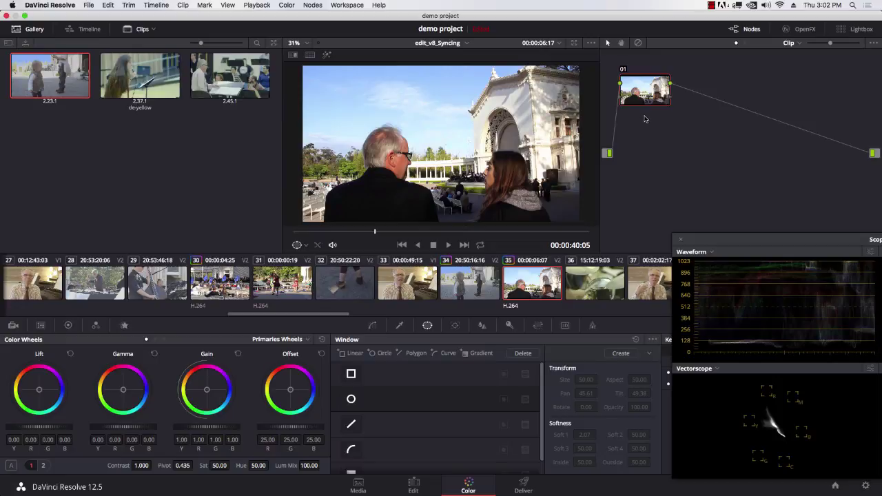
Step: Add a serial node after node 01, then reduce node 01's contrast with the custom curve: lower the white point, lift the midtones slightly and raise the black point
key(alt+s)
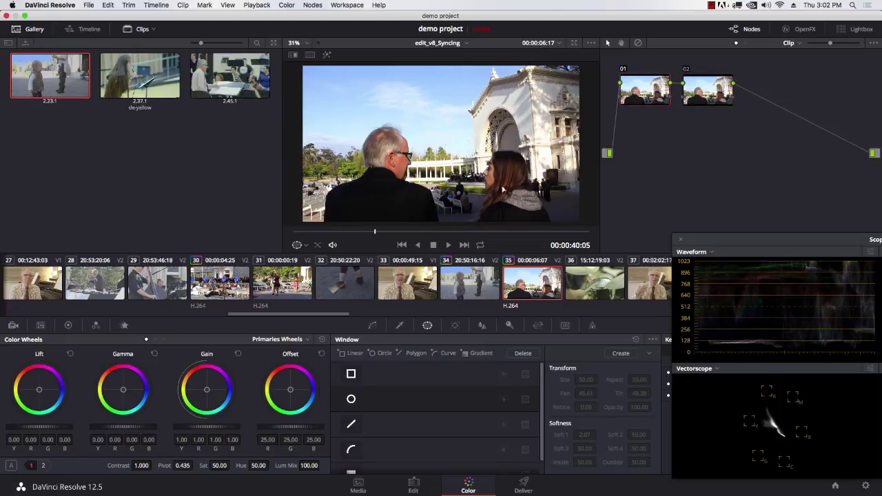
click(373, 325)
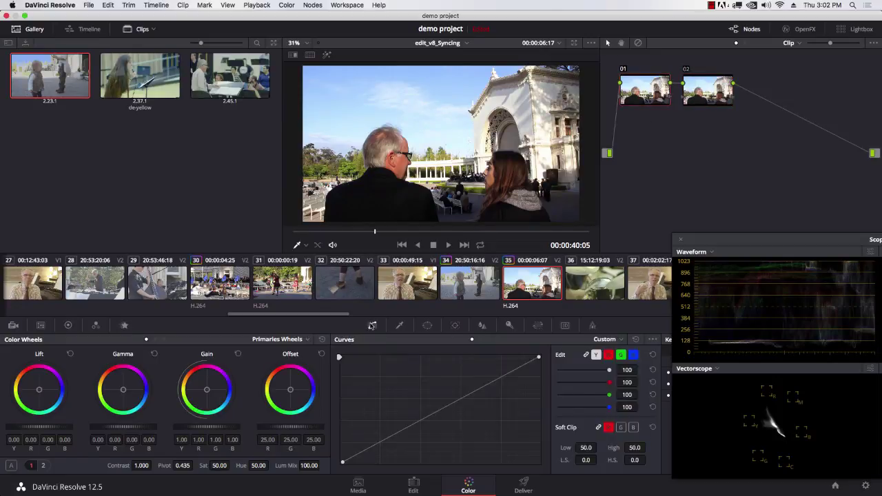
drag(538, 360, 540, 372)
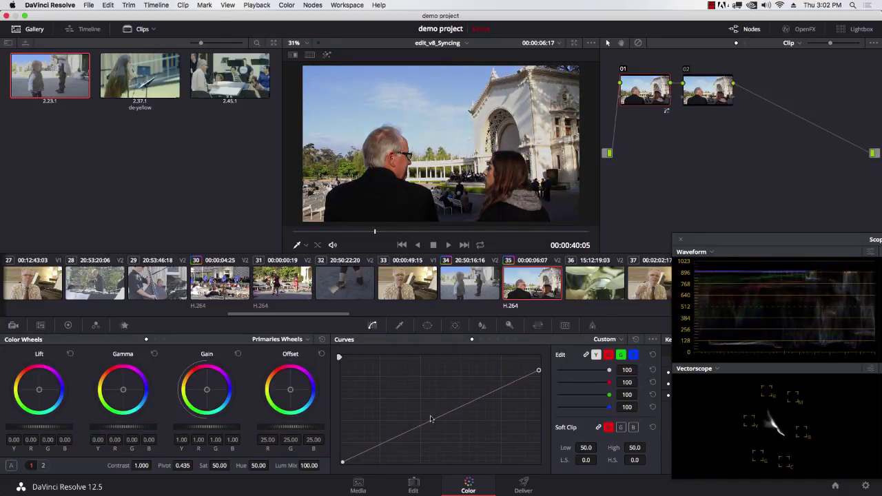
drag(440, 417, 439, 415)
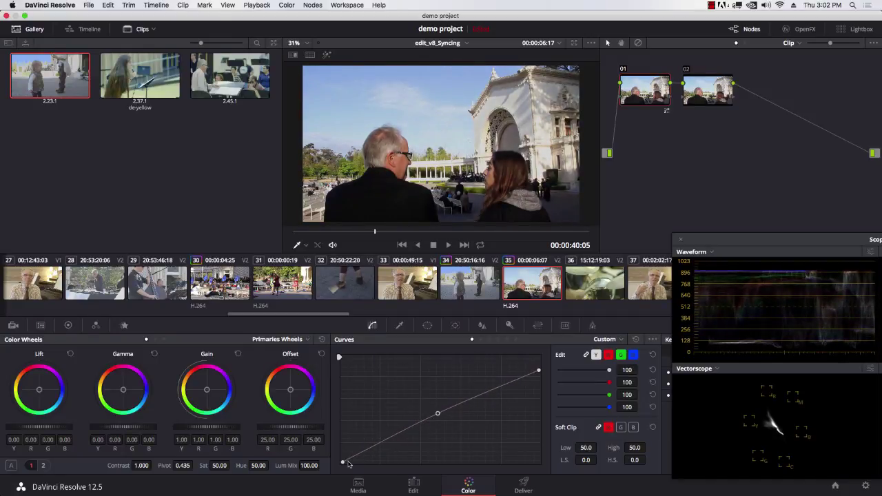
drag(342, 462, 342, 455)
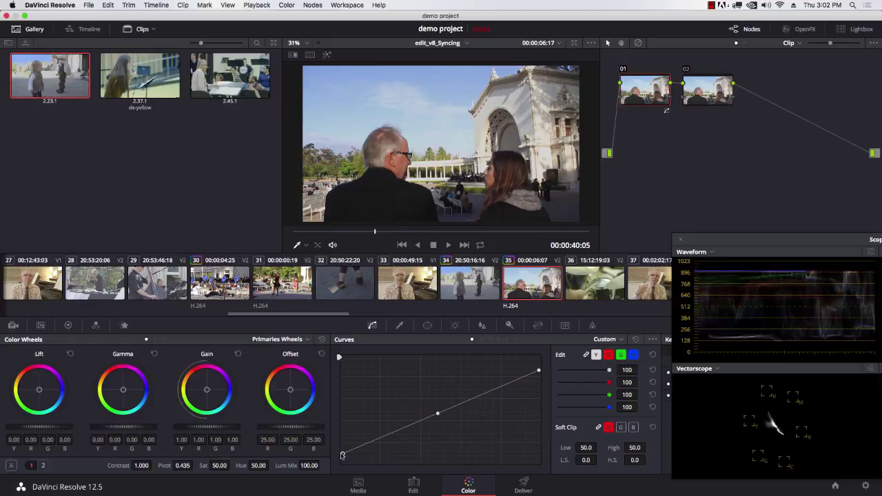
Step: Add a circle window on node 02 and shrink it around the man's head
click(702, 87)
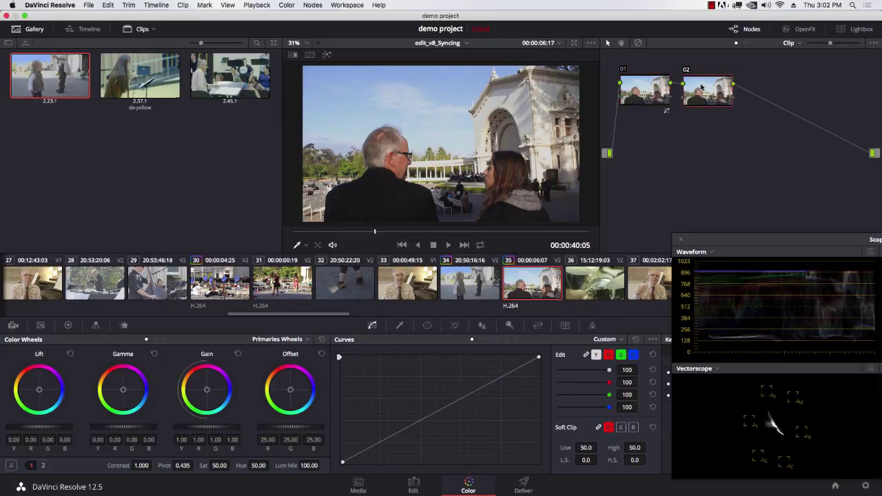
click(428, 325)
click(351, 400)
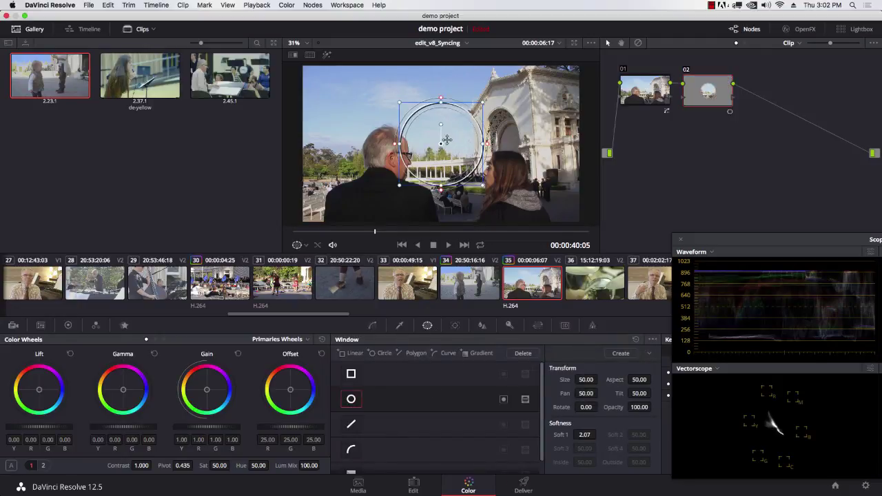
drag(444, 142, 393, 155)
drag(434, 197, 420, 185)
drag(392, 156, 390, 153)
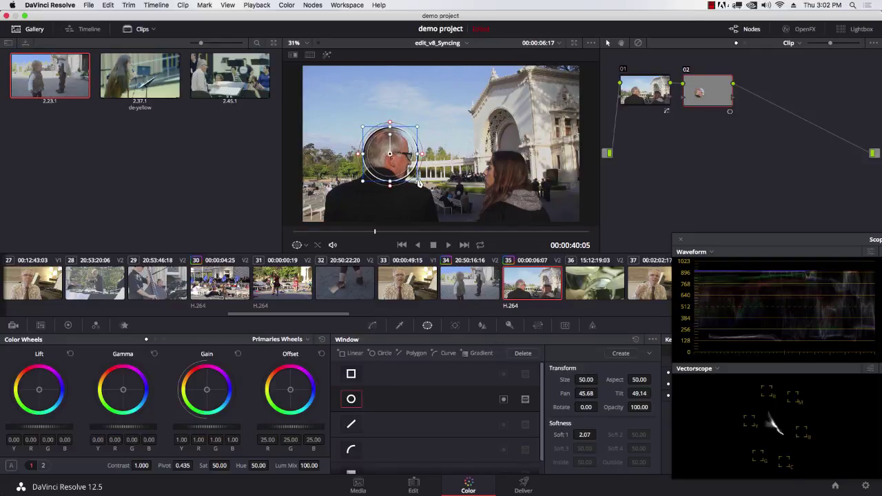
drag(419, 185, 389, 156)
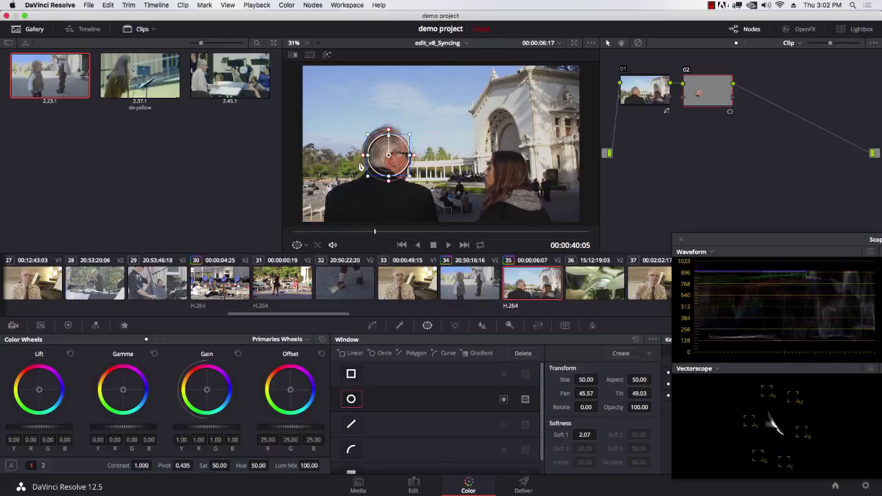
Step: At the clip's first frame, recenter the circle on the man's head at pan 45.22, tilt 48.99, and track it forward
drag(357, 233, 275, 237)
drag(389, 156, 385, 156)
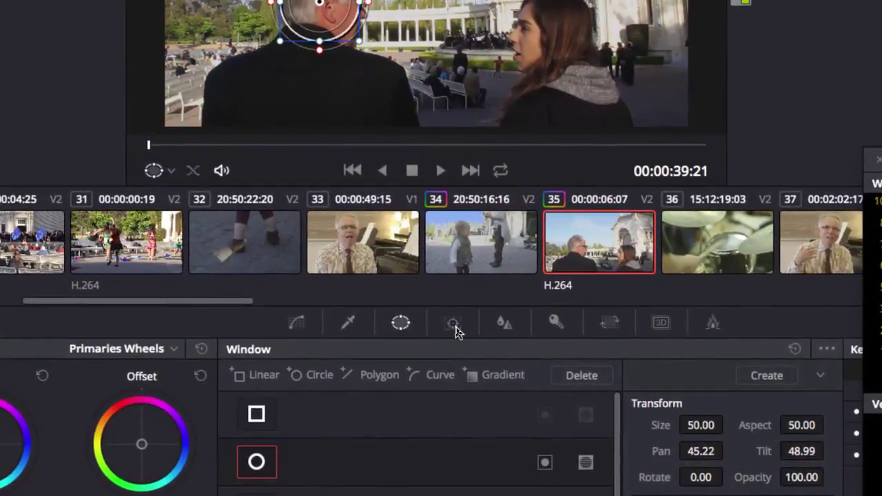
click(455, 329)
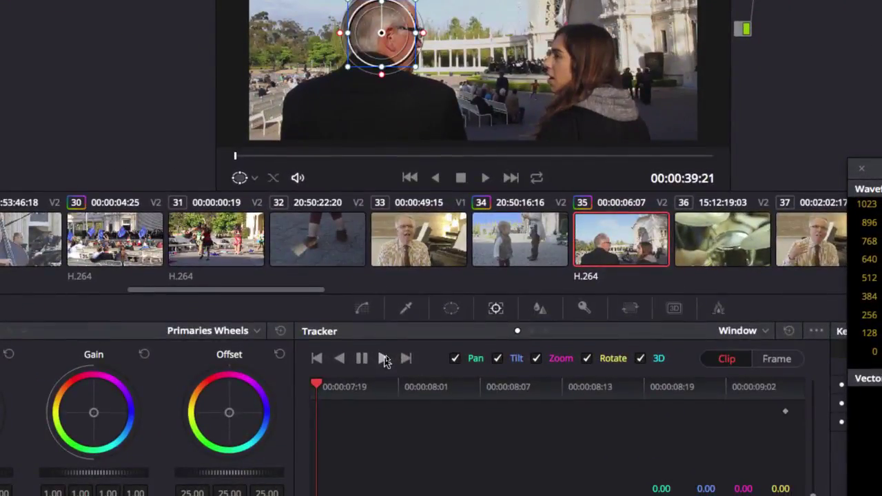
click(384, 360)
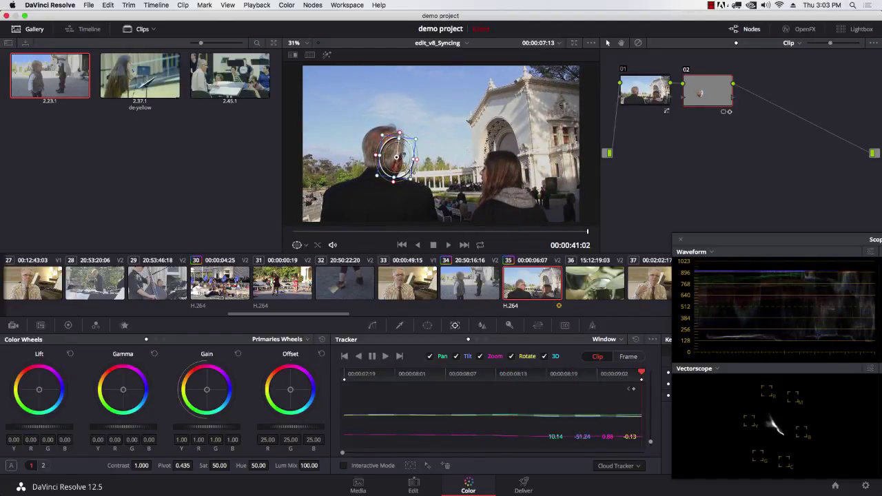
Step: Move the scopes window clear of the keyframes and scrub through the track to check how the circle follows the head
drag(748, 244, 732, 435)
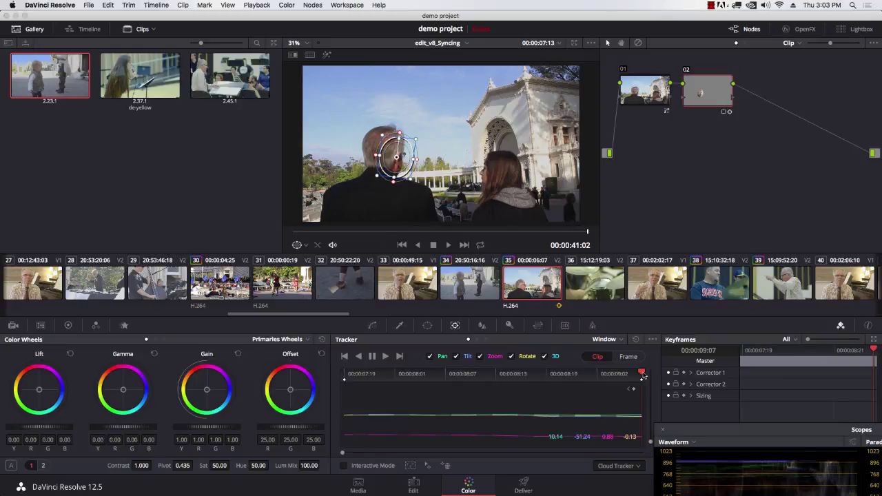
drag(594, 372, 410, 372)
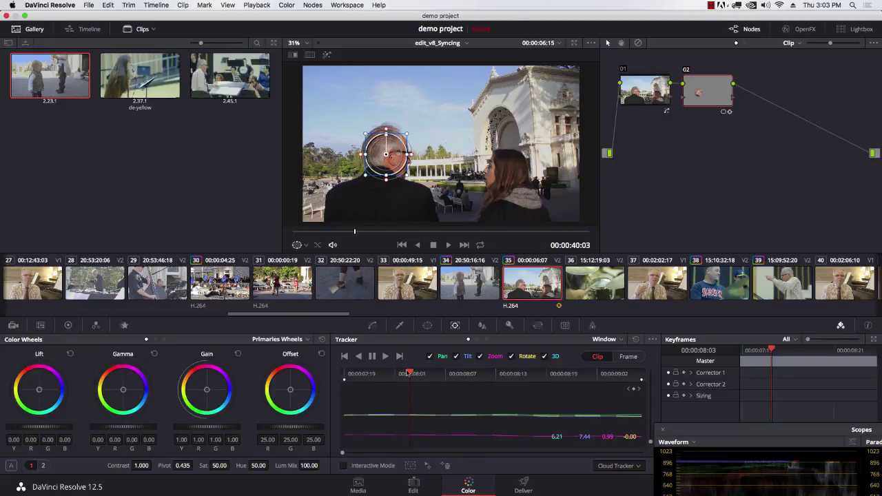
key(ctrl+t)
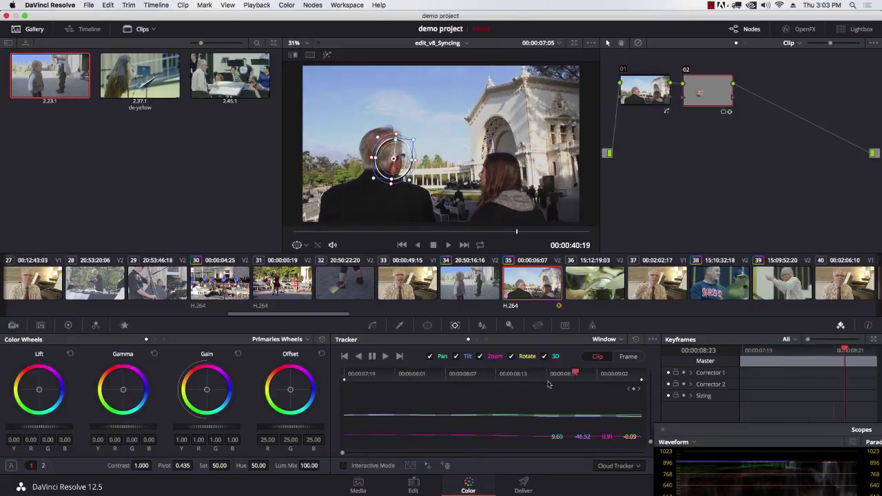
key(alt+t)
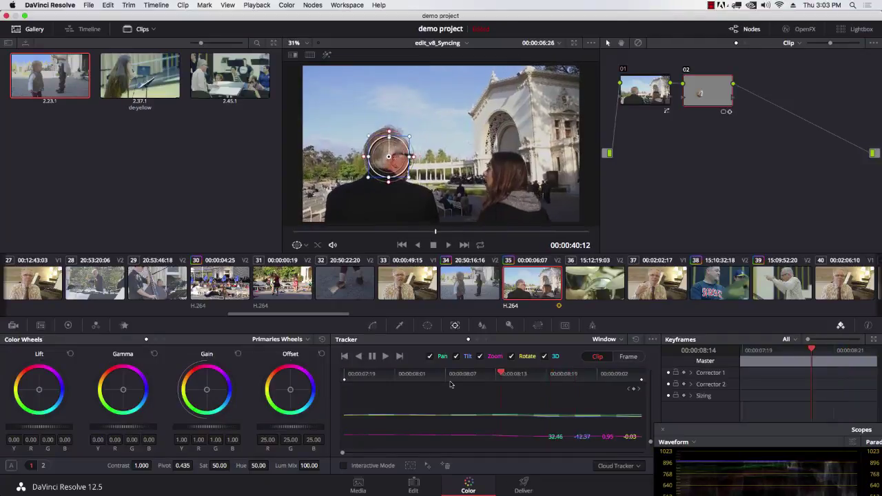
drag(466, 390, 446, 392)
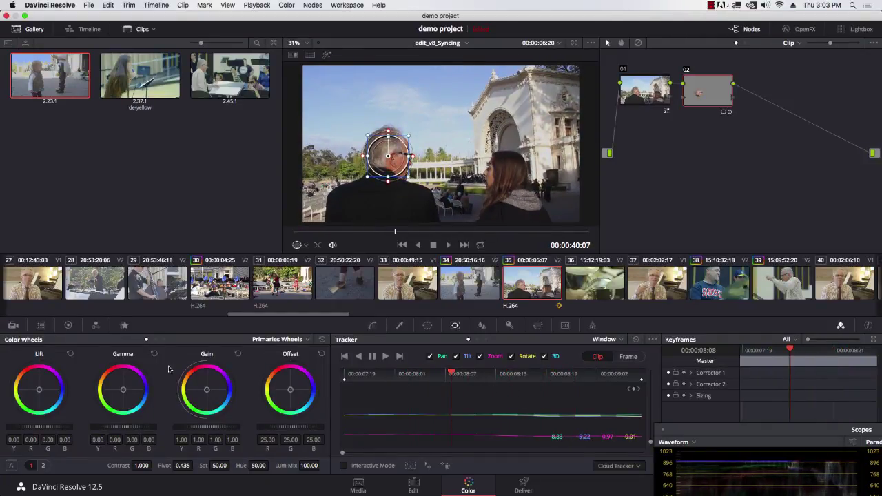
Step: Shift the head window's gamma to R -0.04, G 0.01, B 0.04, set saturation to 44, and hide the window outline
drag(123, 391, 124, 390)
drag(396, 233, 324, 233)
click(299, 246)
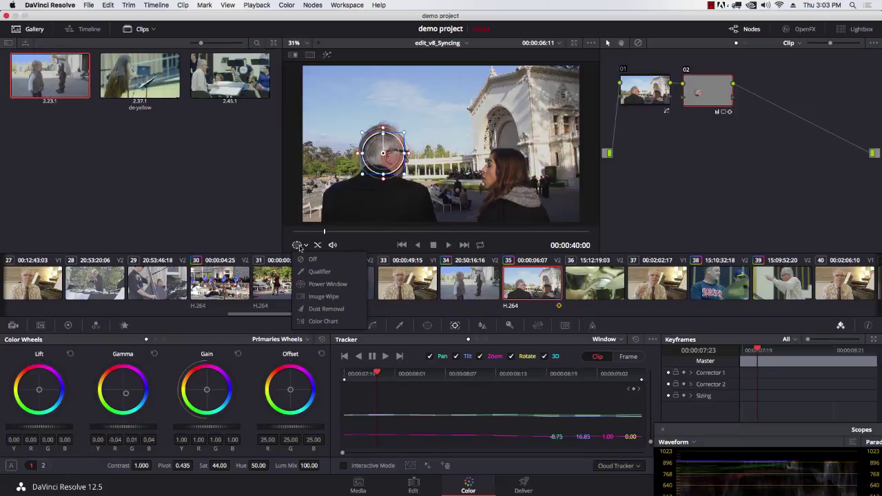
click(312, 259)
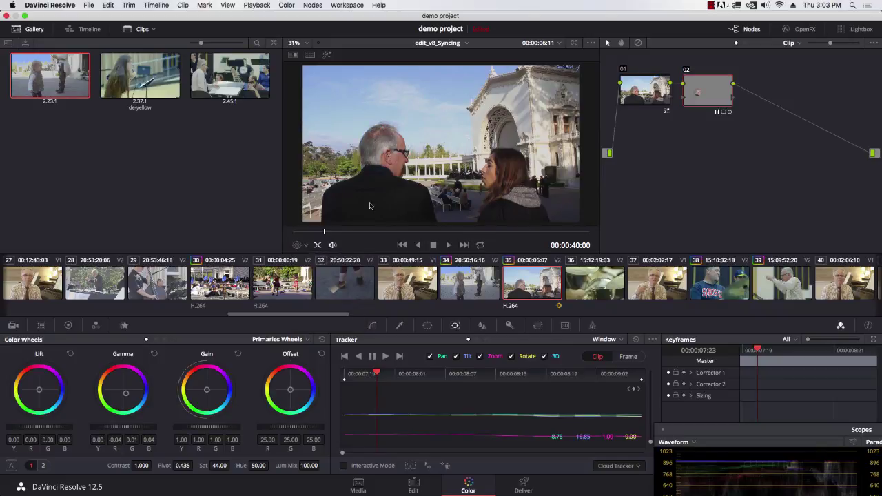
Step: Play the clip and compare the man's head with the grade disabled and enabled
key(space)
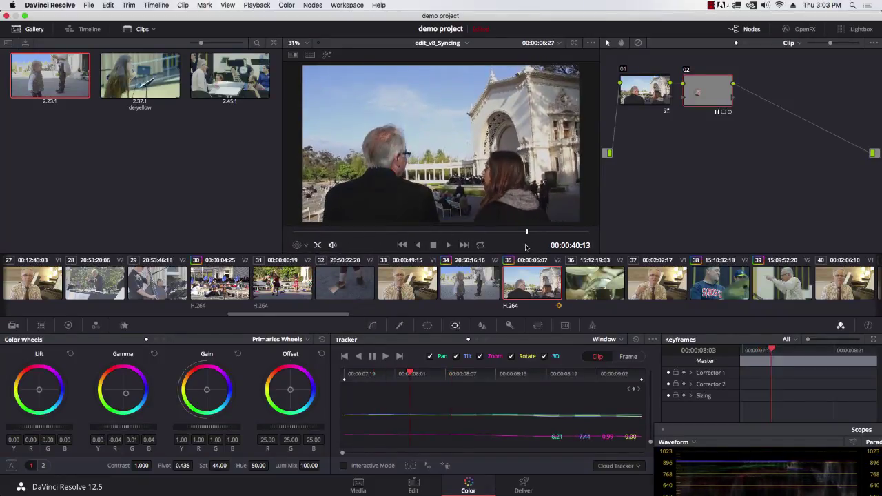
key(space)
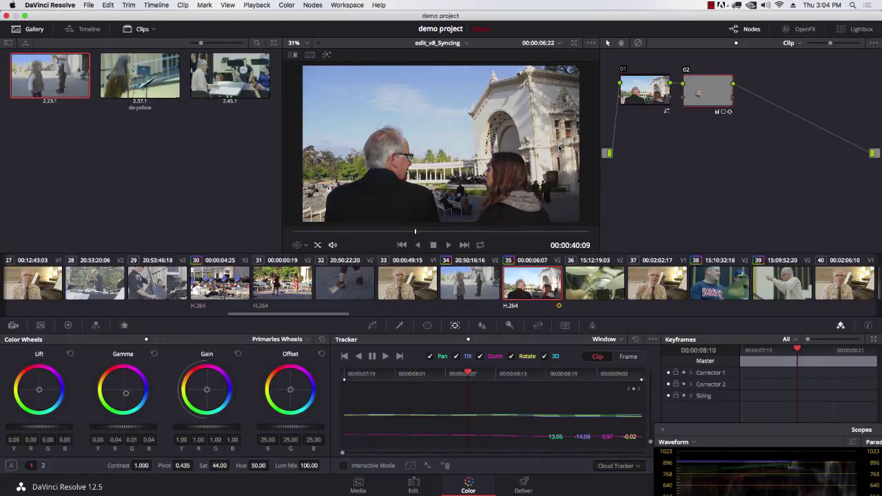
key(alt+d)
key(alt+d)
drag(422, 239, 442, 239)
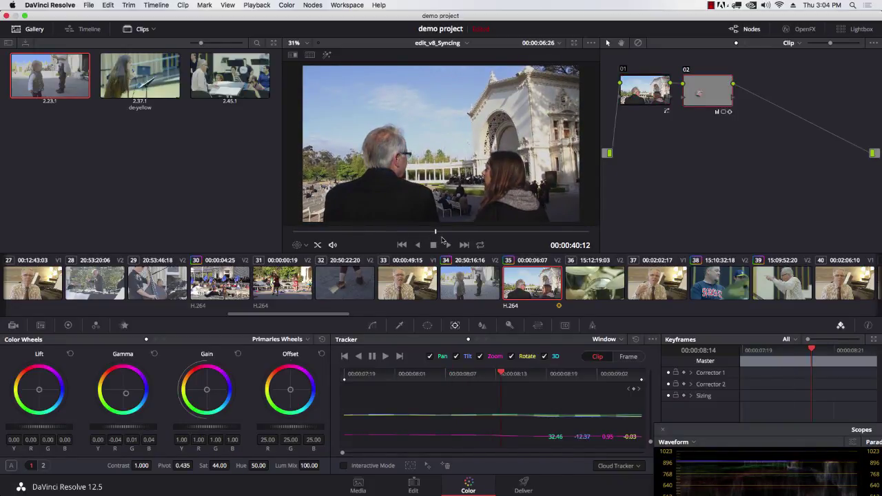
Step: Show the circle window outline again and check its tracked position near the start of the clip
click(427, 325)
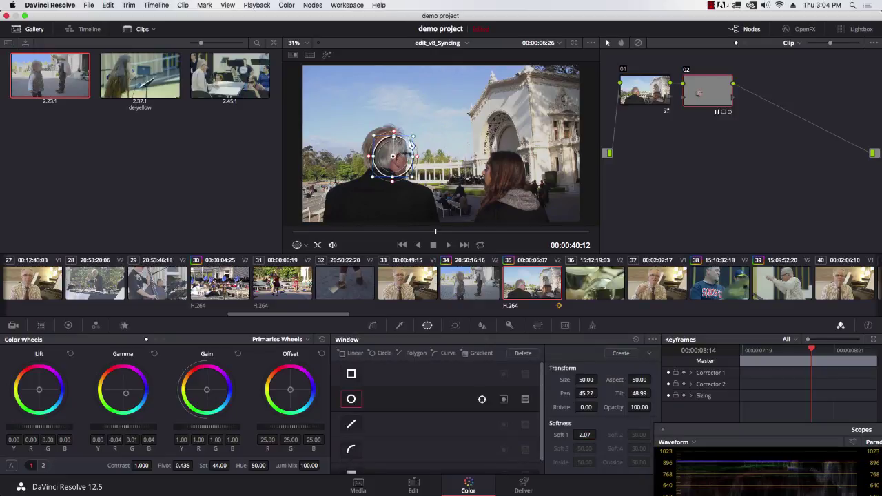
click(455, 325)
key(alt+t)
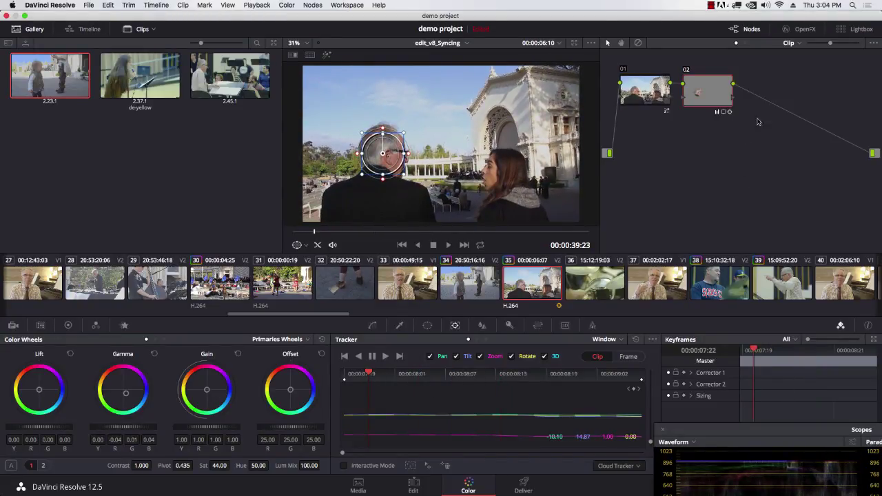
Step: Move node 02 farther away from node 01 in the node graph
drag(709, 95, 753, 93)
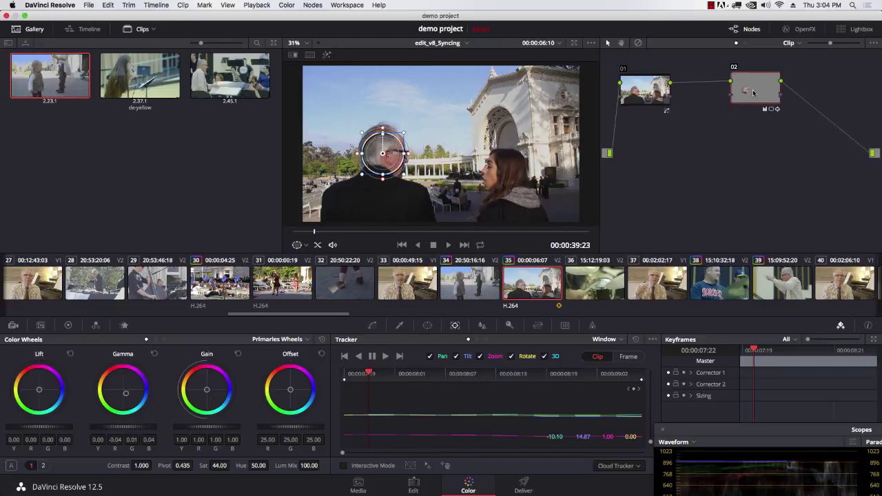
drag(646, 92, 647, 93)
drag(738, 88, 736, 98)
right_click(641, 90)
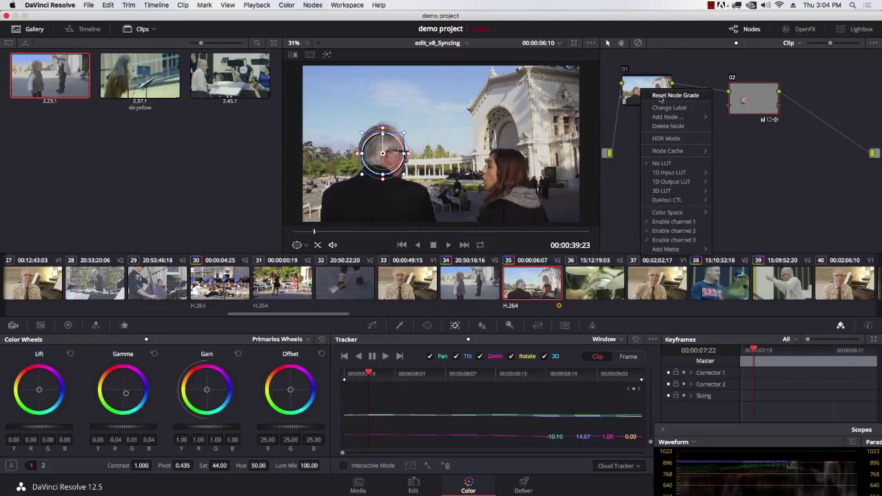
click(669, 109)
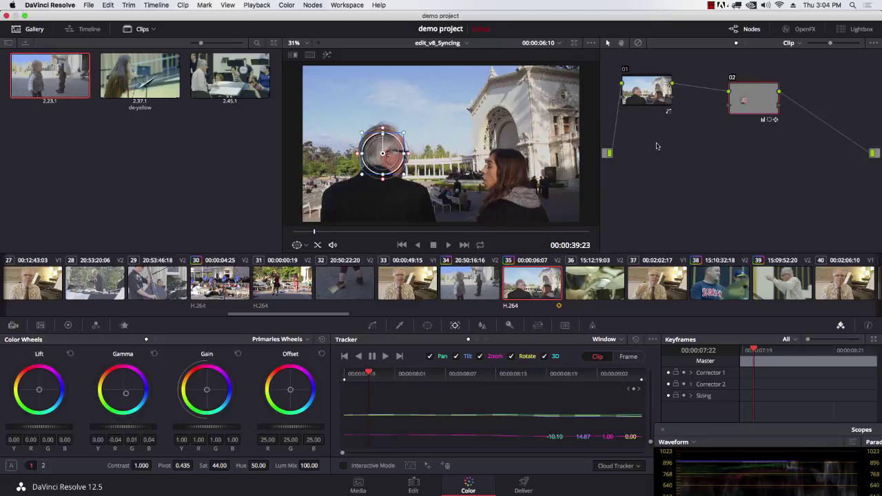
Step: Grab a still of the graded clip 35 into the gallery
right_click(444, 116)
click(466, 122)
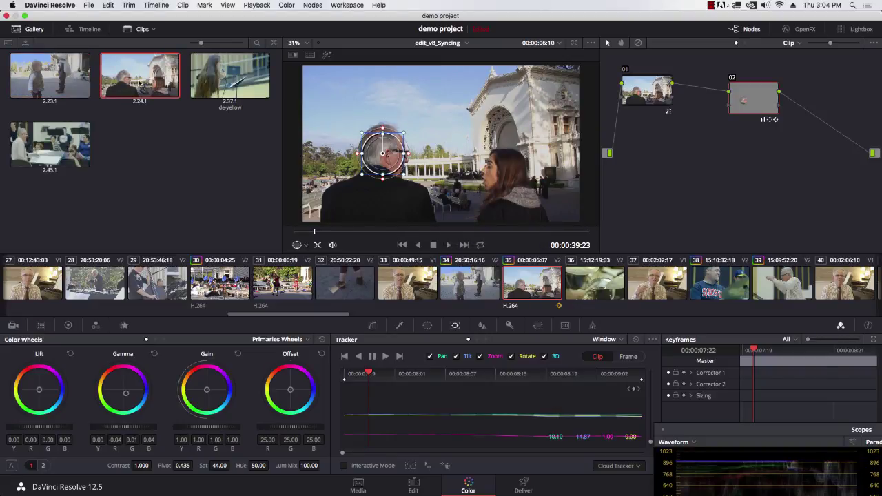
click(141, 29)
click(141, 30)
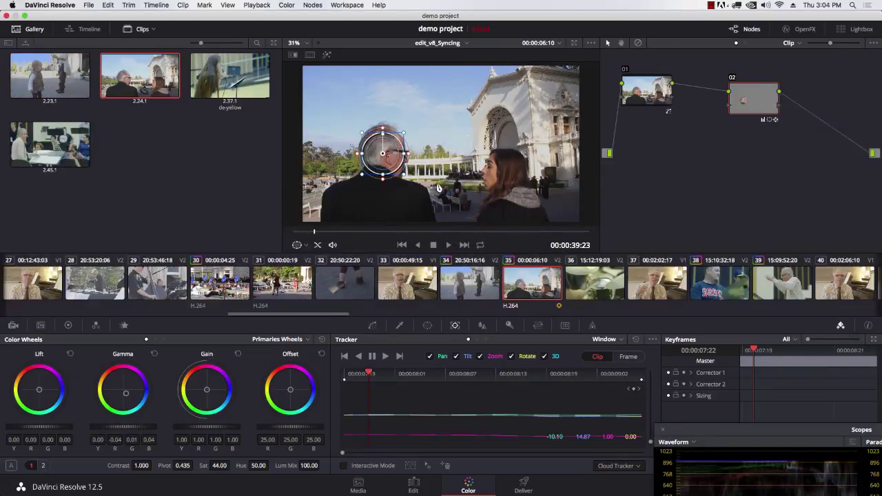
Step: Open clip 70 of the hand pulling a folder, play it to about 00:01:19:07, and move node 01 slightly
drag(297, 315, 586, 315)
click(501, 288)
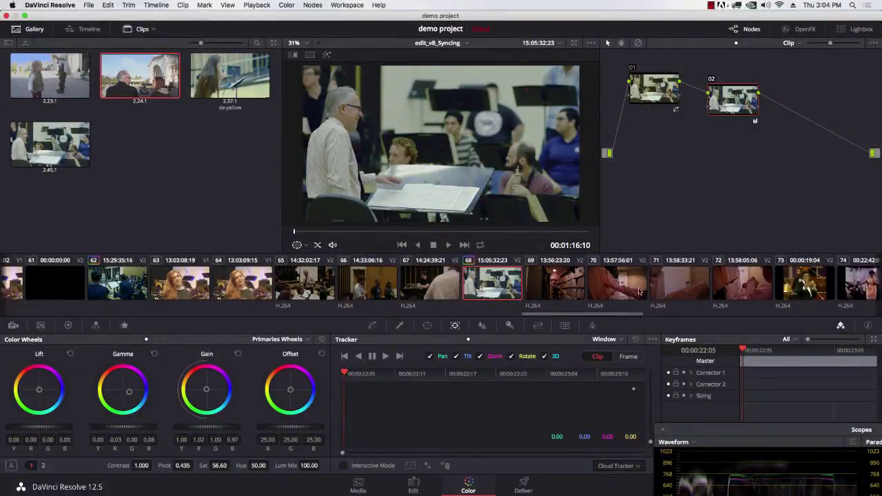
click(640, 292)
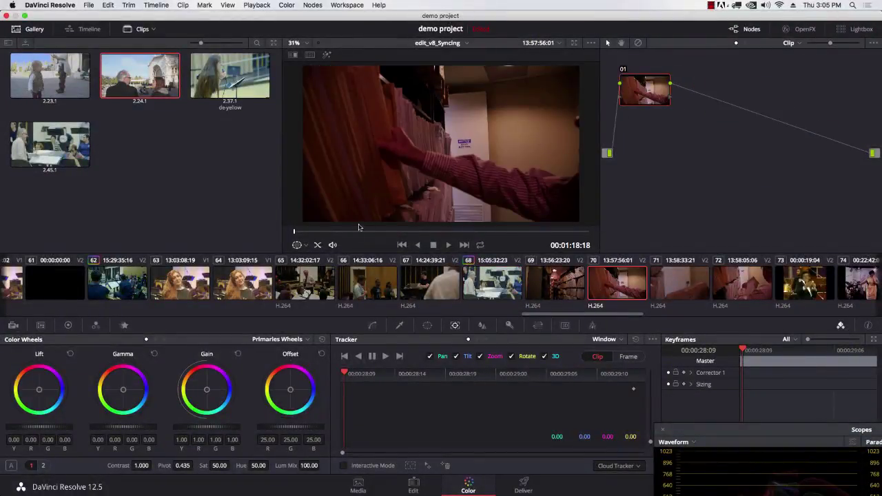
key(space)
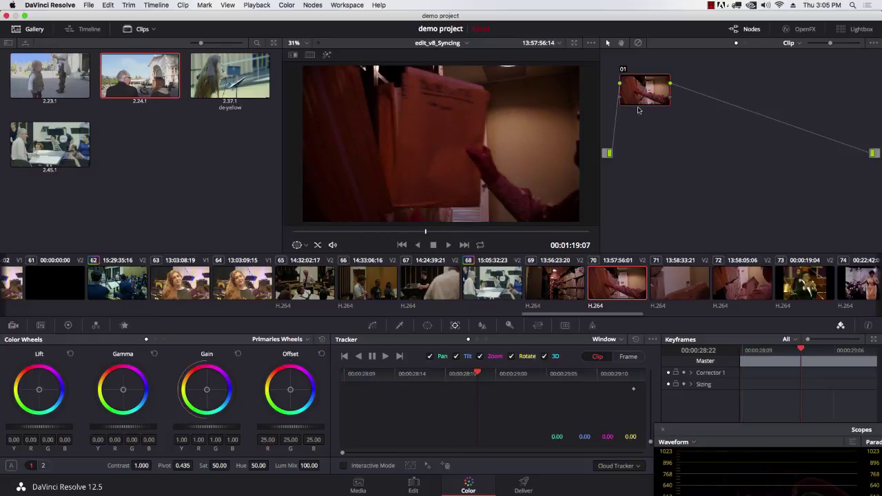
drag(639, 110, 656, 110)
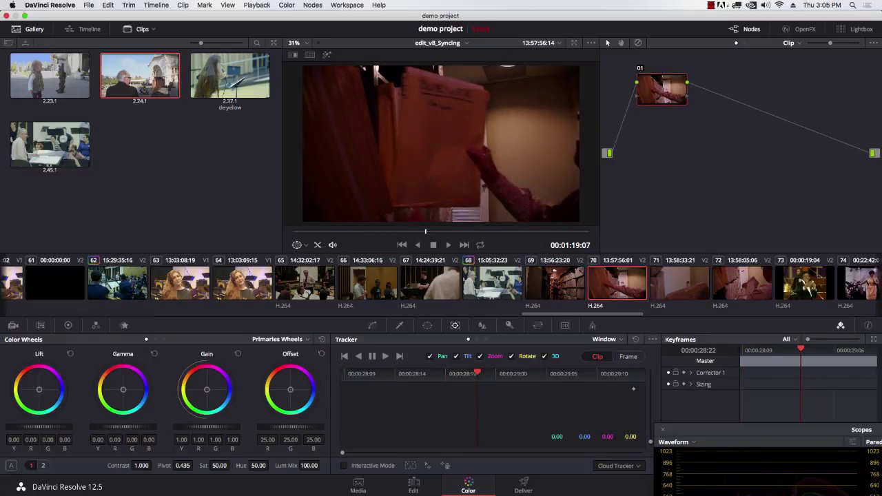
Step: Grade clip 70 with offset 37.15, lift -0.04 and a slightly raised gamma balanced away from red toward blue
mouse_move(273, 426)
mouse_down()
mouse_move(296, 426)
mouse_move(289, 432)
mouse_up()
drag(31, 427, 21, 428)
drag(105, 432, 113, 431)
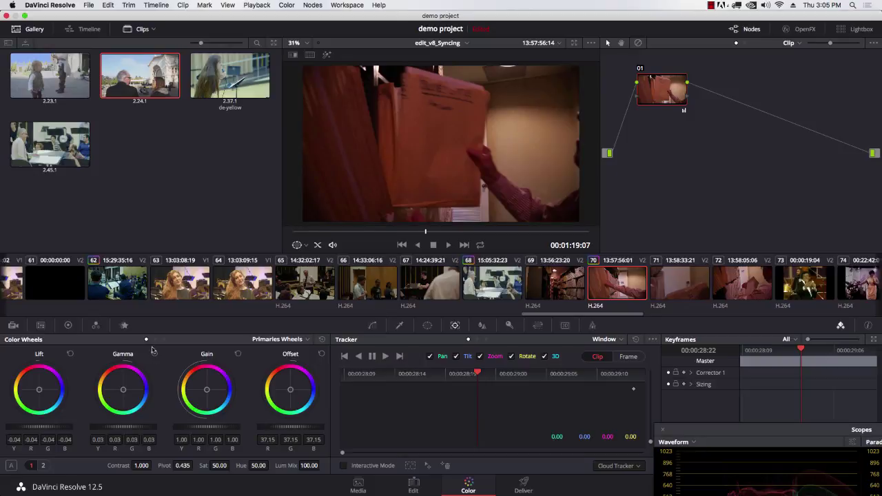
drag(123, 390, 126, 396)
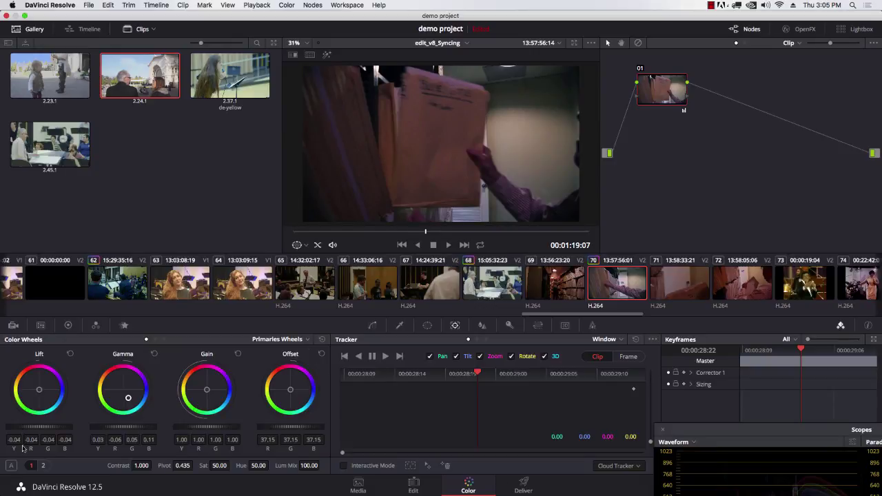
Step: Show the second set of primary adjustments and reset the grade of the selected node 01
click(42, 466)
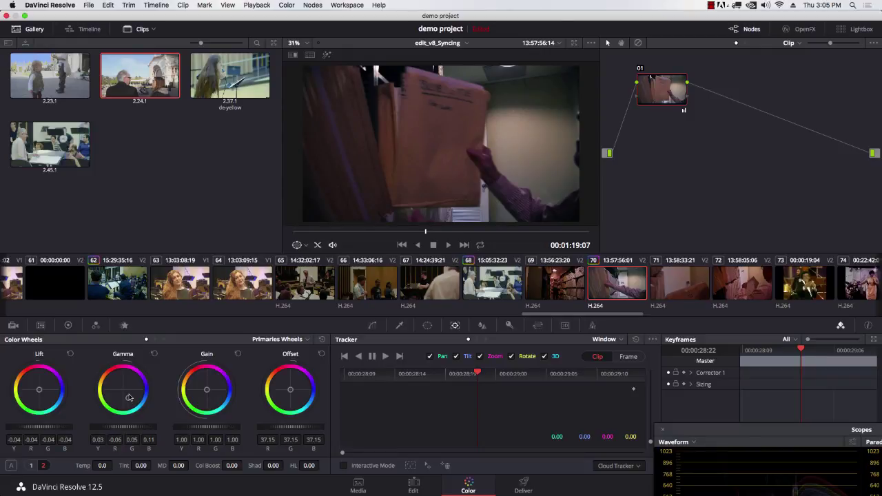
click(313, 6)
click(281, 5)
click(286, 5)
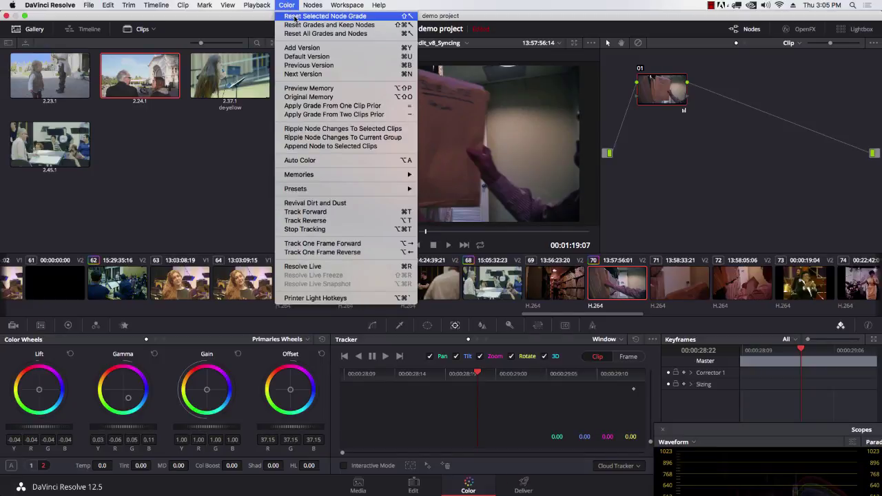
click(339, 17)
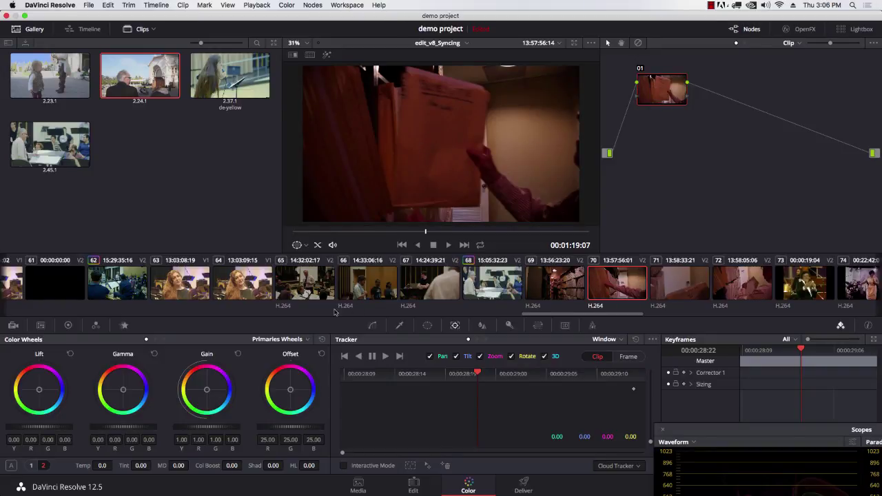
Step: Rebalance the primaries of clip 70 with offset 46.95, lift -0.03, temperature -1580 and gamma nudged slightly toward green
mouse_move(278, 434)
mouse_down()
mouse_move(304, 428)
mouse_move(284, 432)
mouse_up()
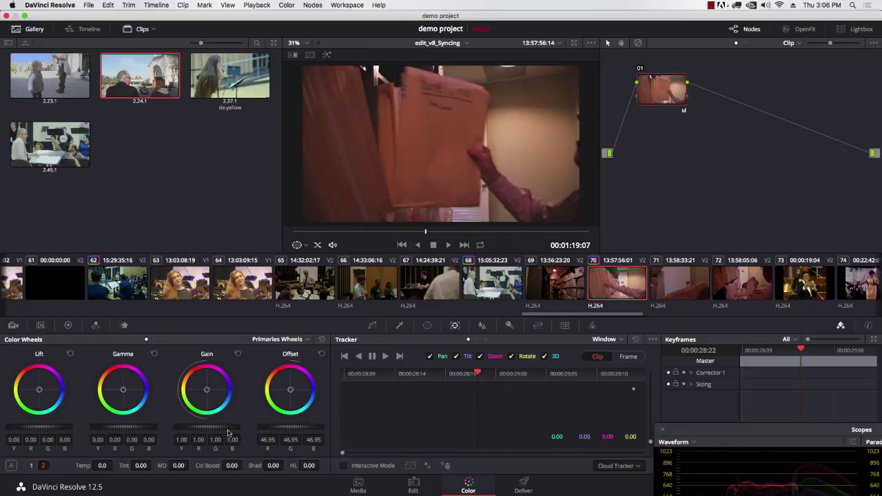
drag(39, 432, 38, 431)
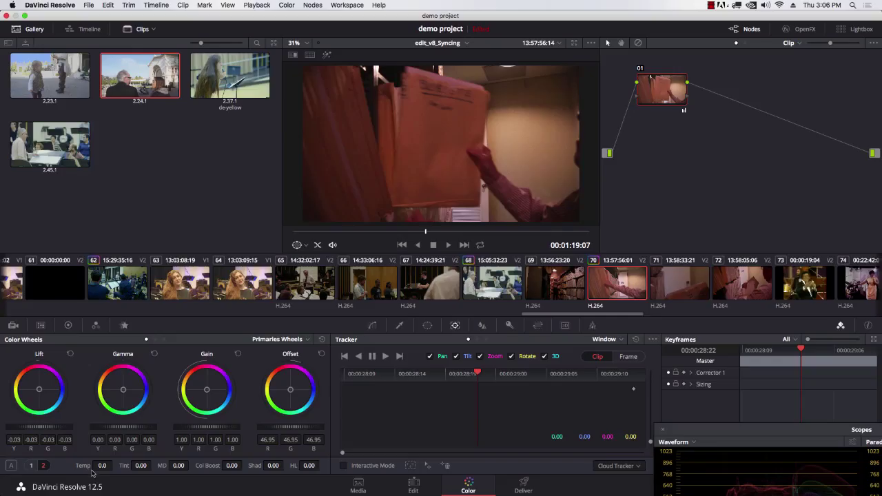
drag(102, 466, 115, 466)
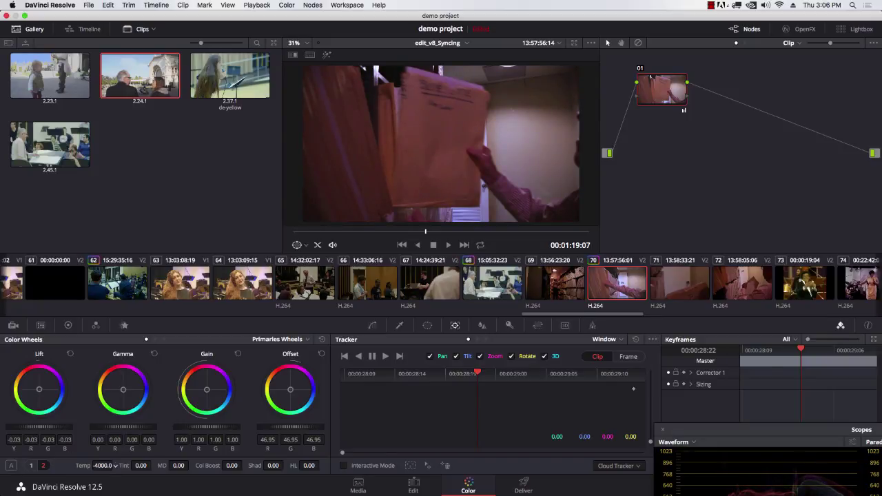
drag(115, 466, 115, 466)
drag(115, 466, 115, 466)
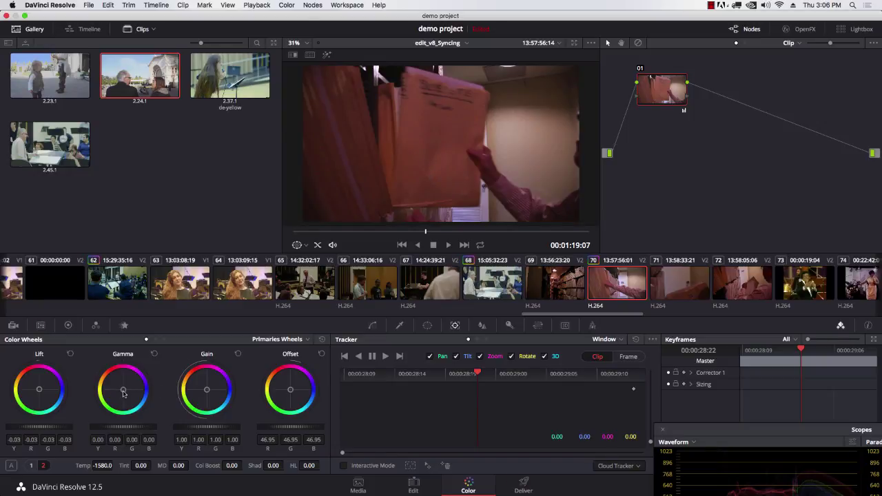
drag(125, 393, 122, 391)
Step: Shape the custom curve of clip 70 with a raised midtone point and a lowered shadow point, and check another frame
click(372, 326)
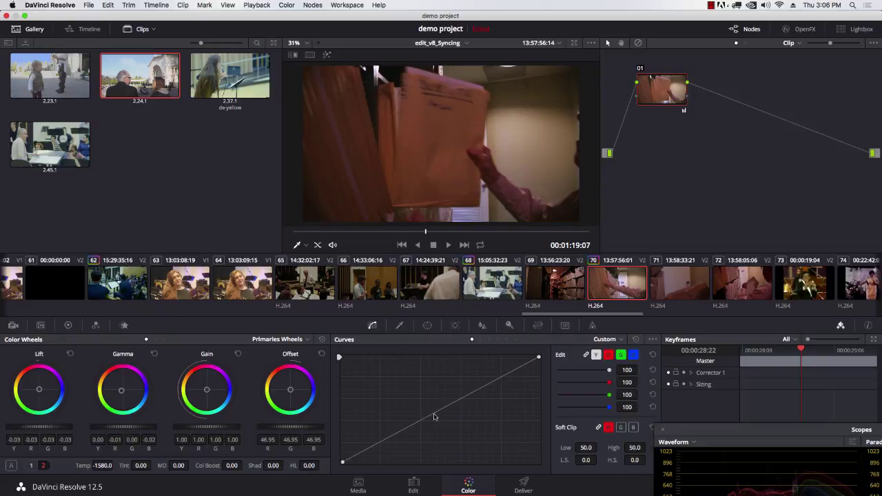
drag(430, 416, 430, 410)
drag(384, 439, 383, 442)
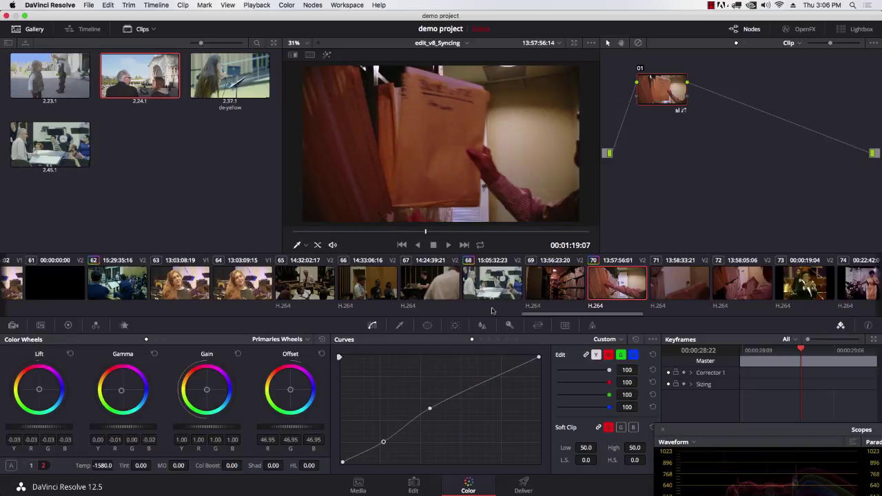
mouse_move(399, 235)
mouse_down()
mouse_move(540, 234)
mouse_move(416, 232)
mouse_up()
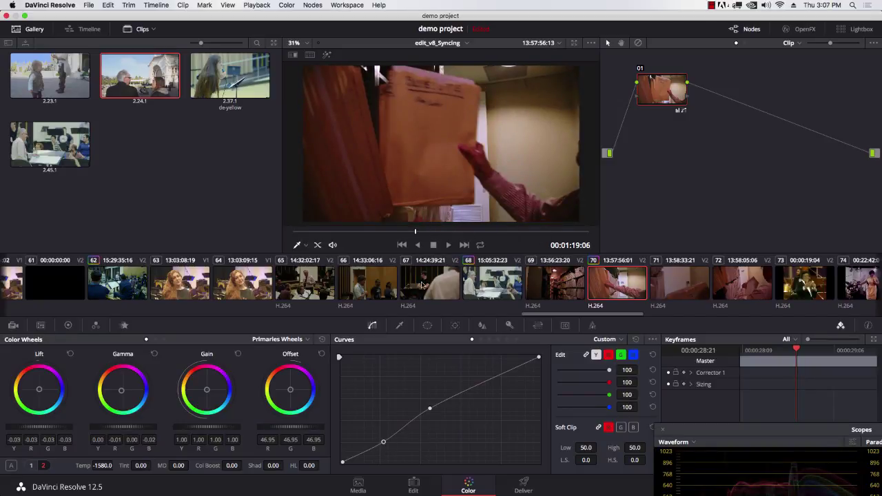
Step: Look at a mid-clip frame of clip 69 in the dark archive aisle, and review clip 68 of the conductor
click(562, 286)
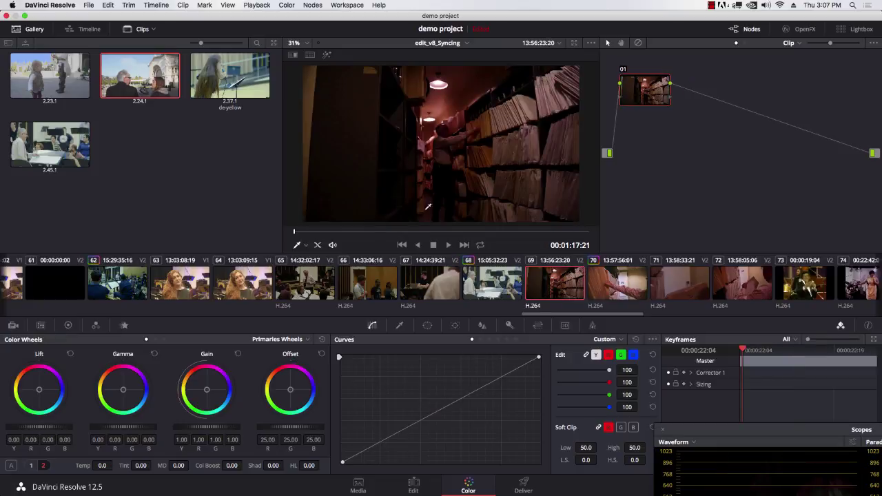
click(441, 232)
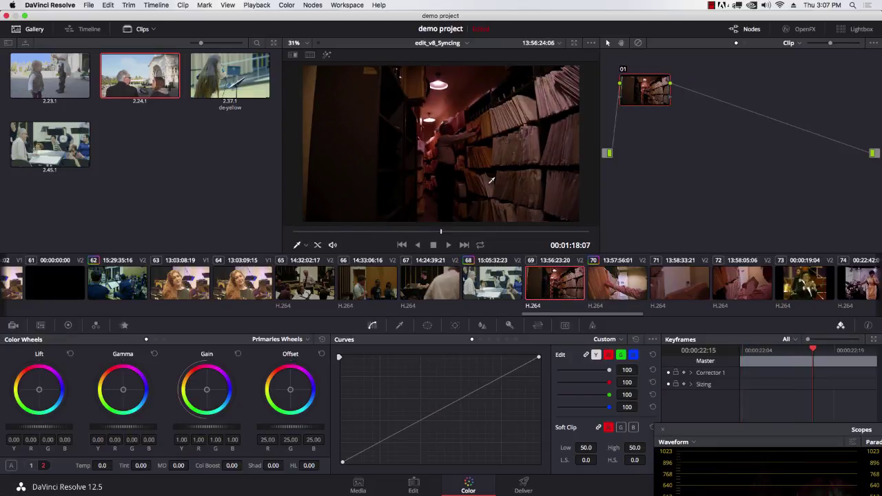
click(493, 281)
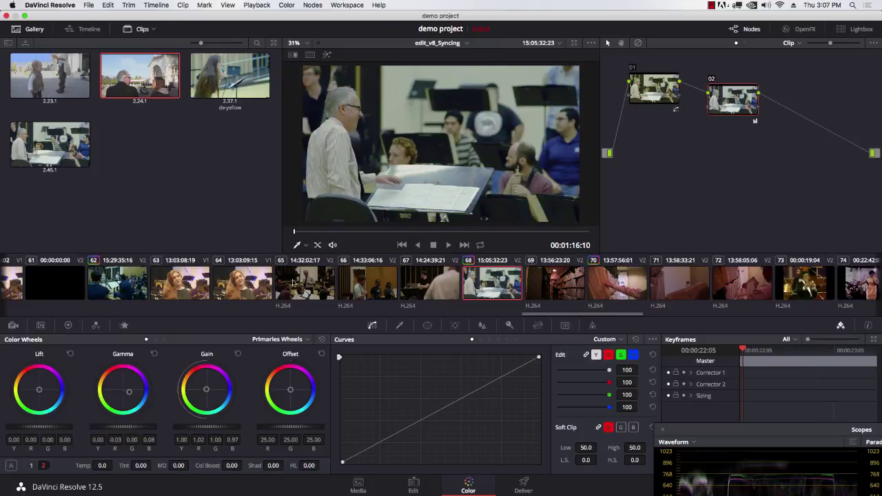
Step: Open clip 64 of the red-haired woman, enlarge the viewer and zoom in on her face to about 96%
click(260, 284)
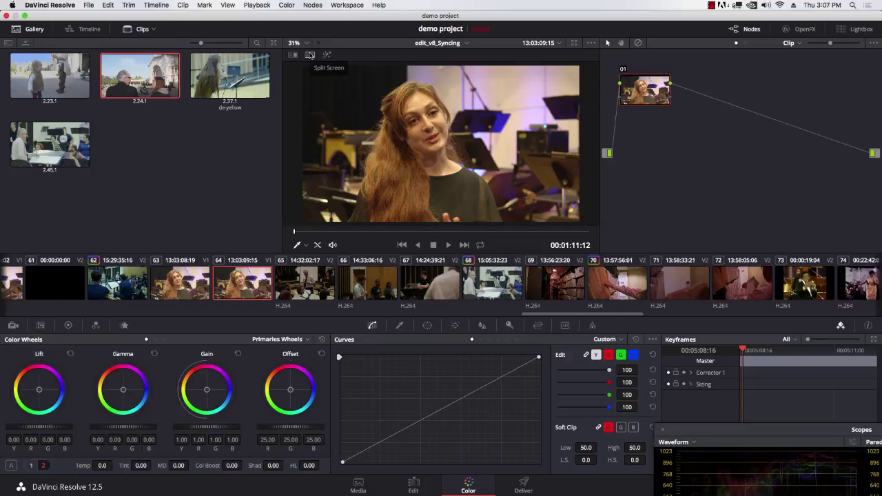
click(575, 42)
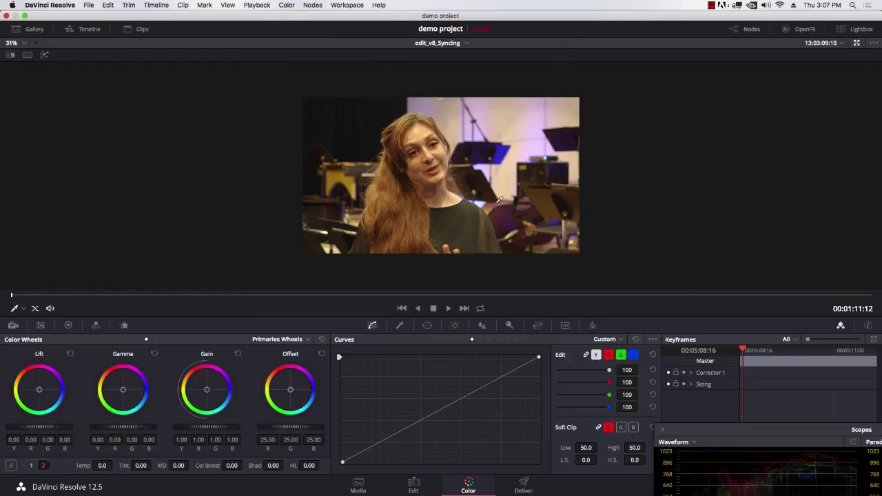
scroll(481, 199, down, 2)
scroll(477, 195, up, 6)
scroll(475, 191, up, 3)
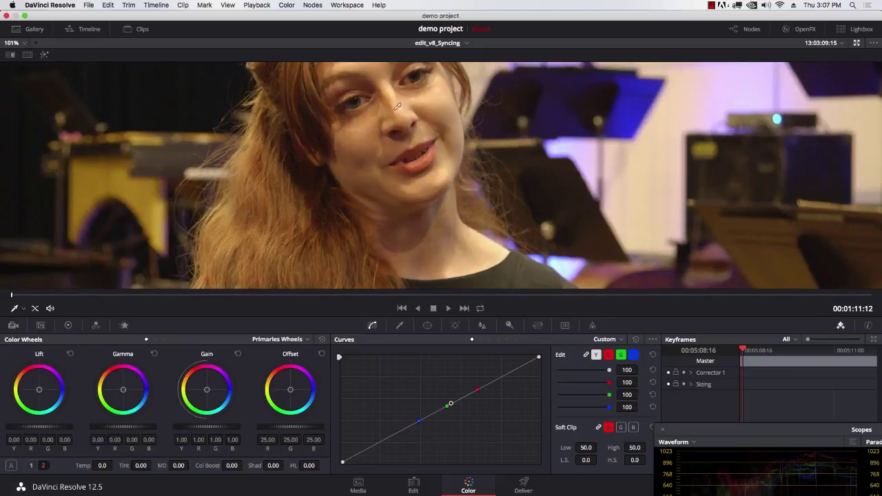
scroll(398, 127, down, 1)
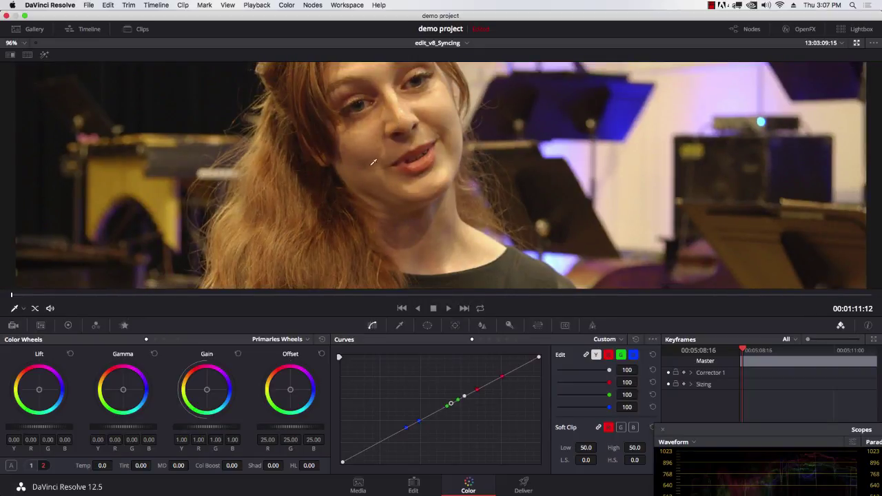
Step: In the macOS System Preferences, assign Button 3 to the mouse's middle button and close the window
click(13, 5)
click(21, 30)
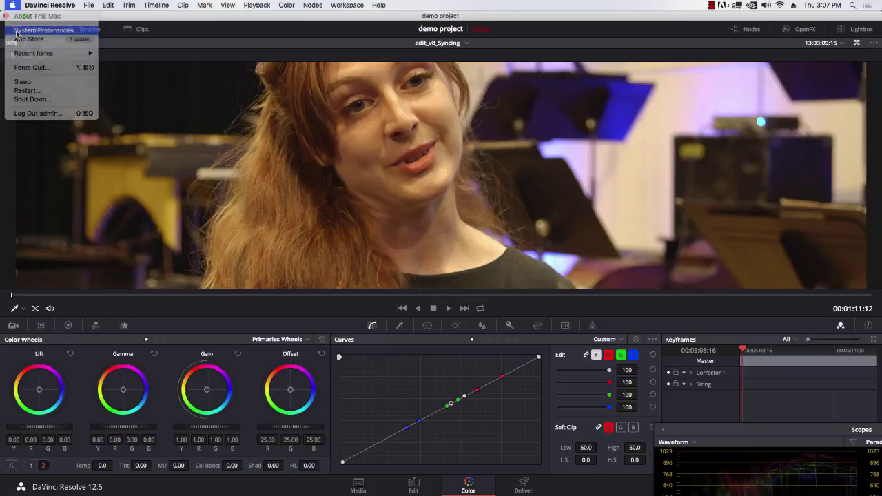
click(252, 109)
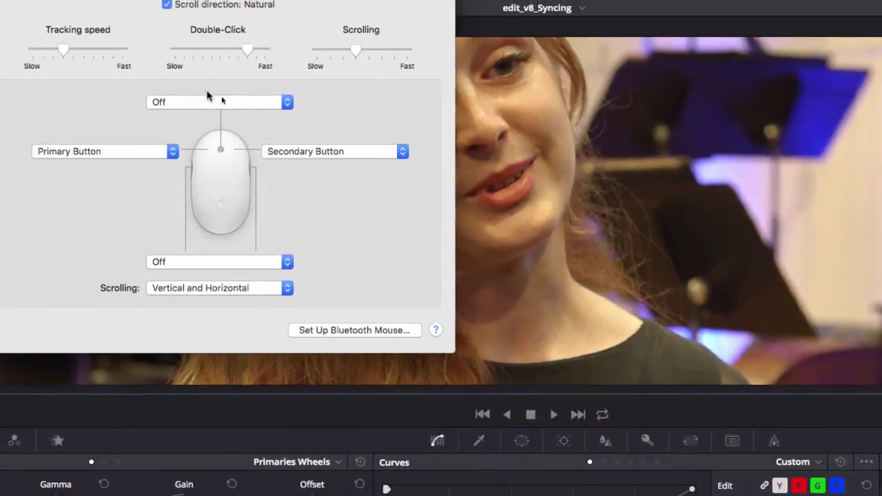
click(222, 101)
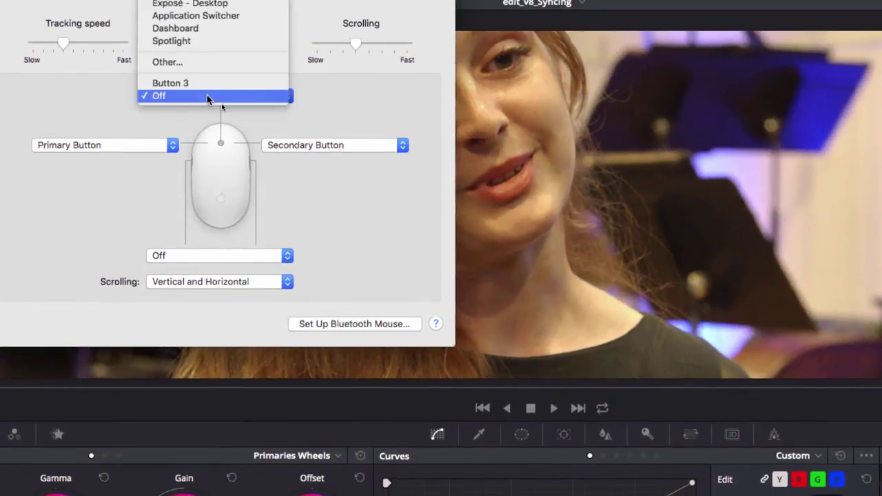
click(223, 95)
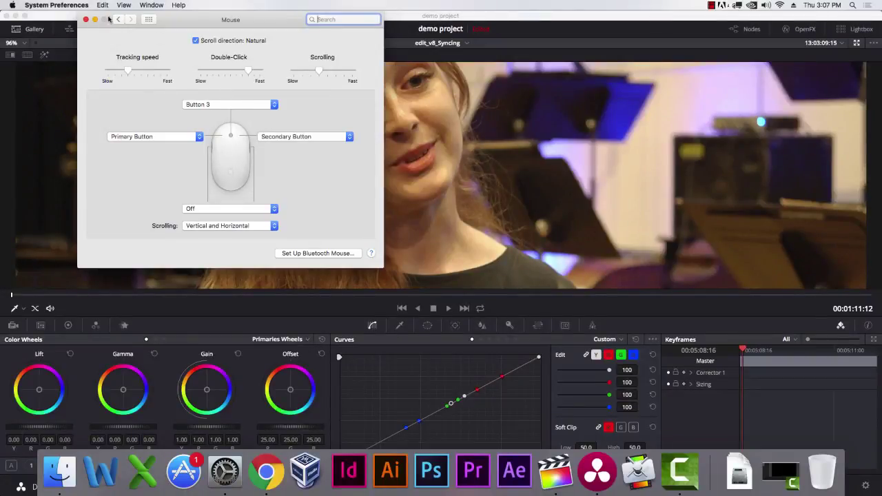
click(86, 19)
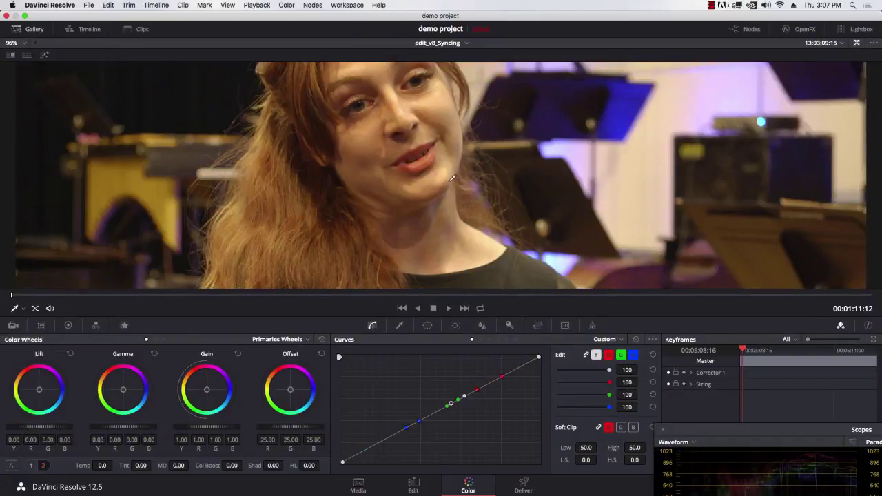
Step: Try panning and zooming the enlarged viewer around the woman's face, ending at 69% zoom
scroll(404, 141, up, 2)
drag(407, 138, 353, 241)
scroll(352, 240, down, 2)
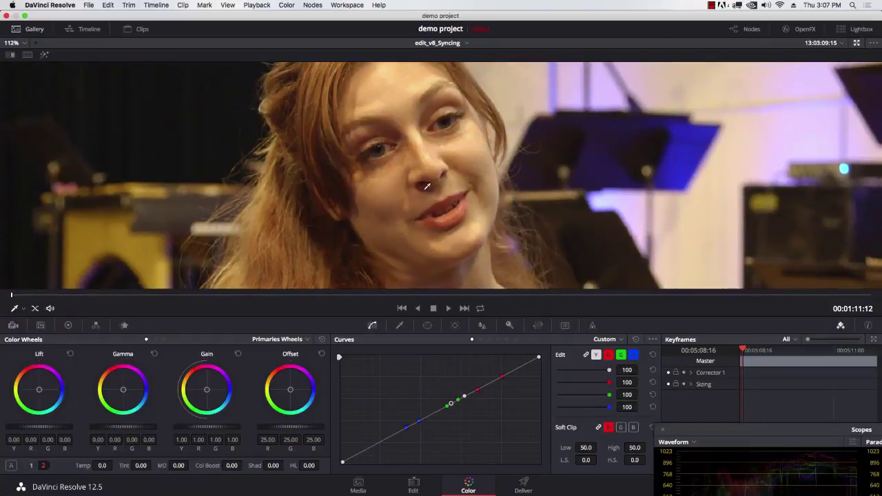
scroll(408, 173, up, 4)
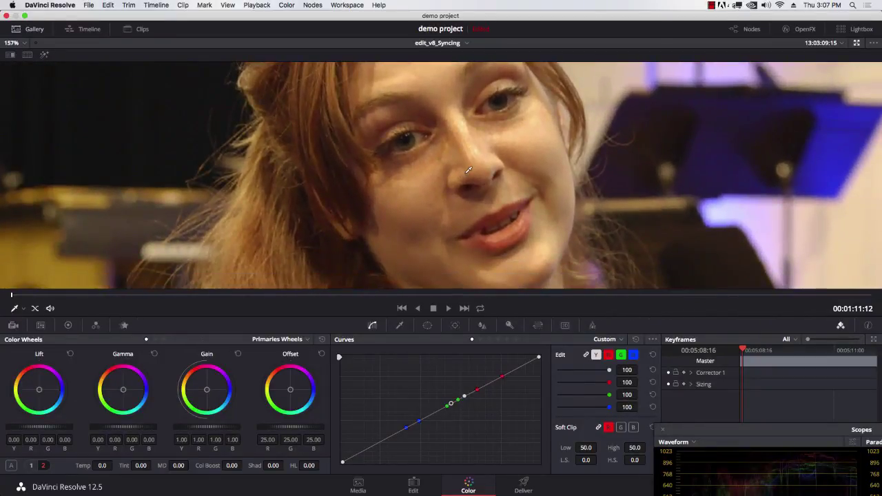
scroll(466, 169, down, 3)
scroll(467, 170, down, 1)
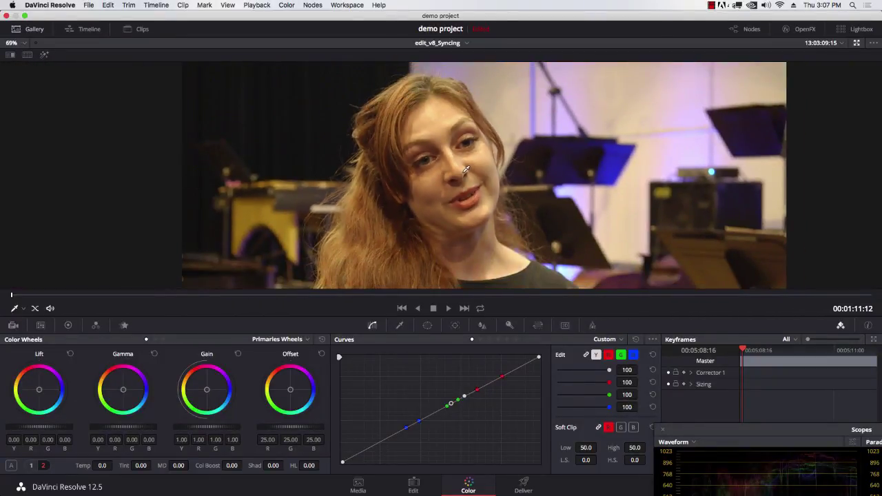
Step: Add a circle window over the woman's face, narrowed to an oval, rotated about -21 degrees, with softness about 4.6
click(427, 325)
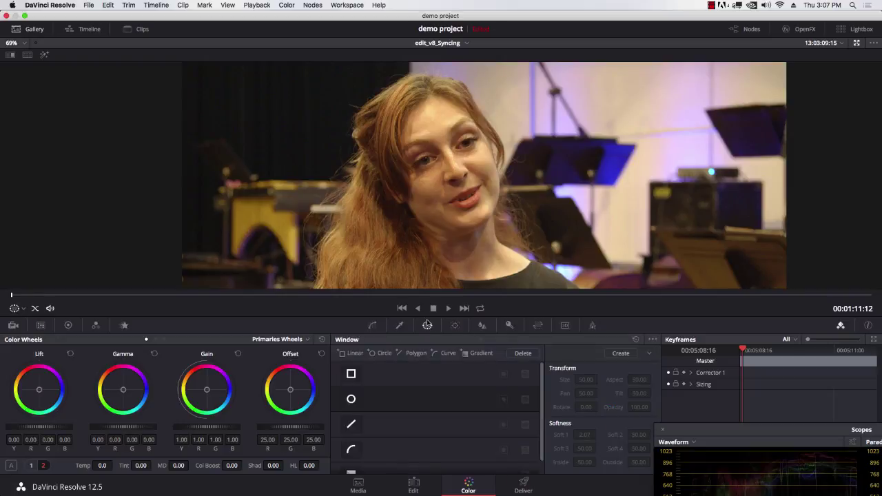
click(351, 399)
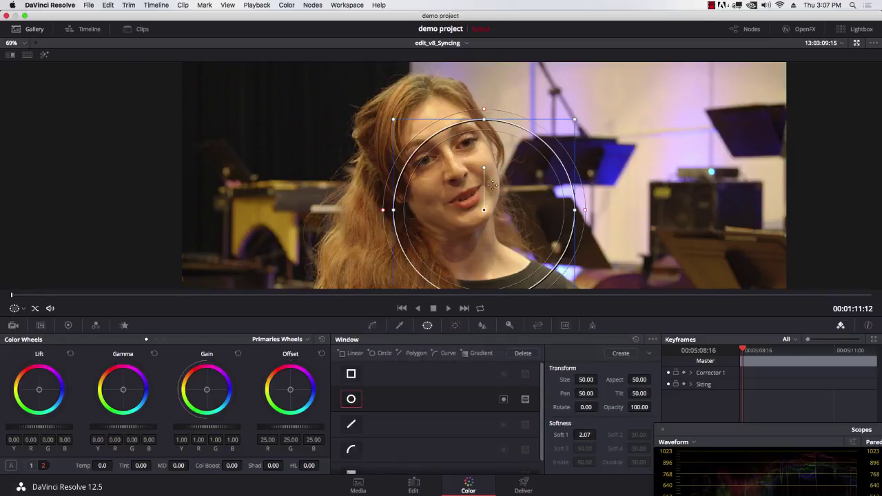
drag(485, 206, 446, 108)
drag(352, 140, 385, 144)
drag(445, 105, 430, 106)
drag(508, 125, 514, 121)
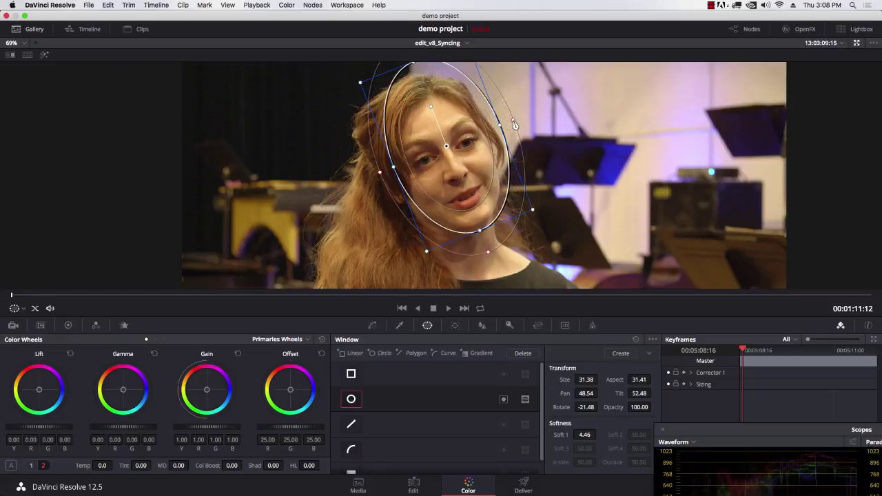
drag(450, 147, 445, 164)
scroll(449, 186, down, 3)
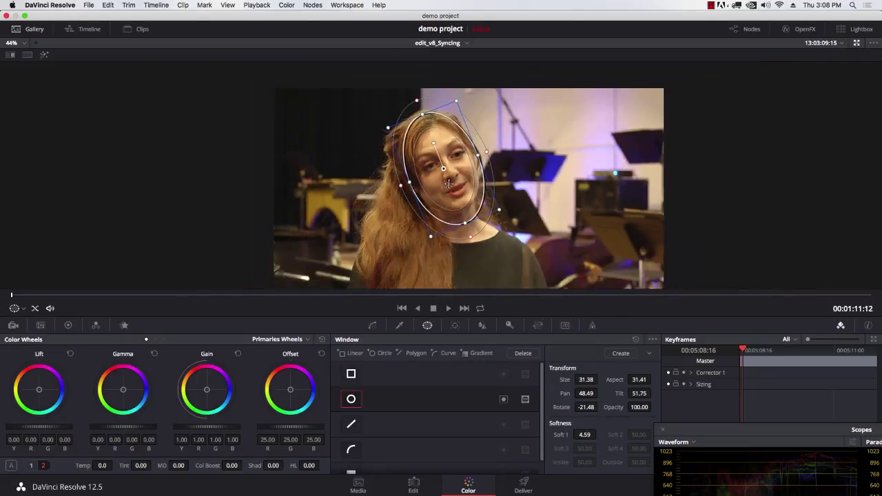
Step: Soften the windowed face with a midtone detail of -91, and track the oval window forward through the clip
scroll(450, 187, up, 6)
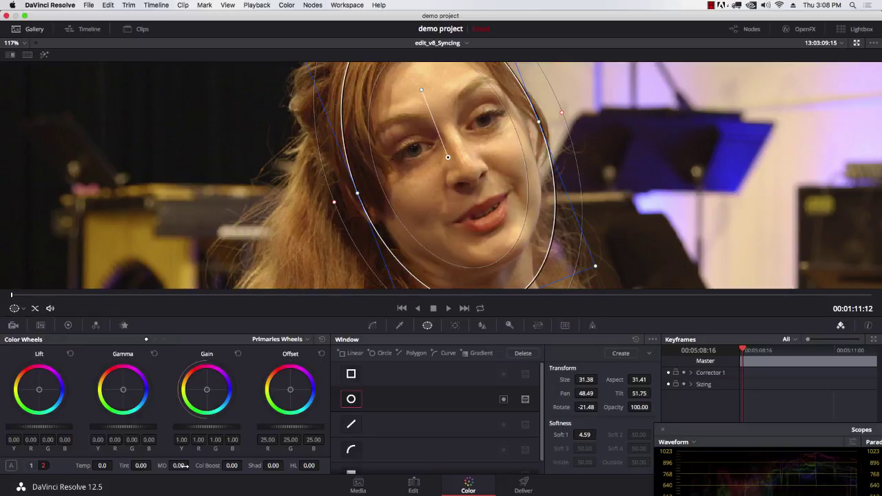
drag(178, 466, 191, 466)
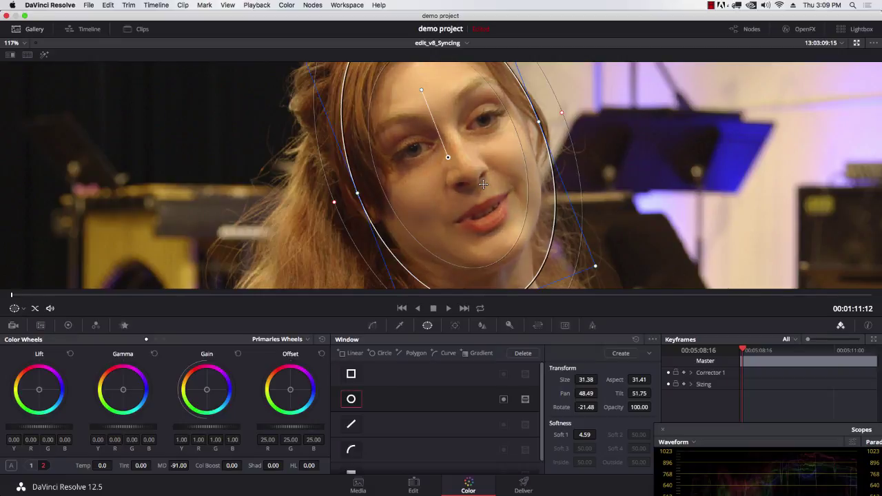
click(454, 325)
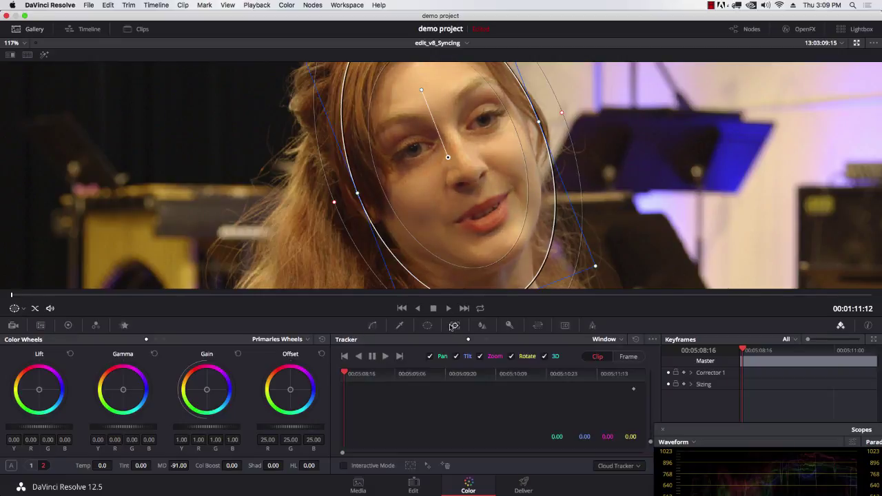
click(386, 356)
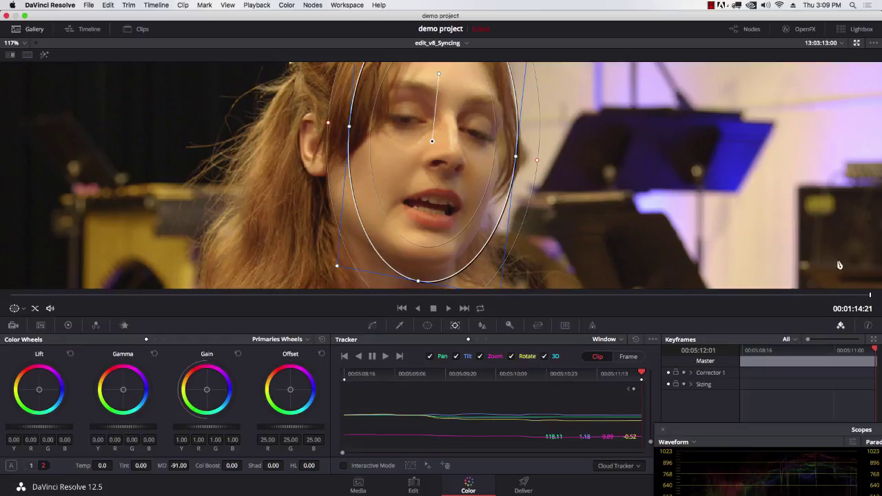
Step: Scrub through the clip to review the tracked face window, switching the tracker to Frame mode and back to Clip
mouse_move(801, 296)
mouse_down()
mouse_move(139, 295)
mouse_move(491, 308)
mouse_move(425, 308)
mouse_move(437, 313)
mouse_move(117, 299)
mouse_move(396, 322)
mouse_up()
scroll(433, 194, down, 5)
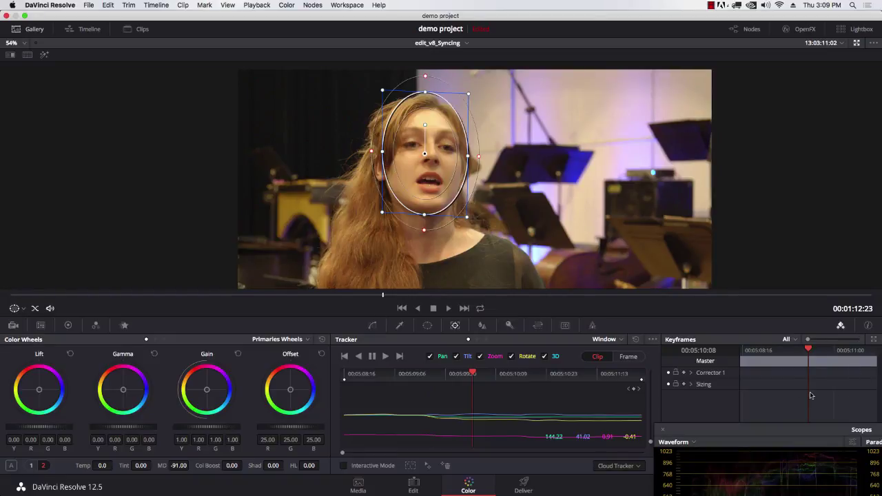
drag(391, 297, 526, 310)
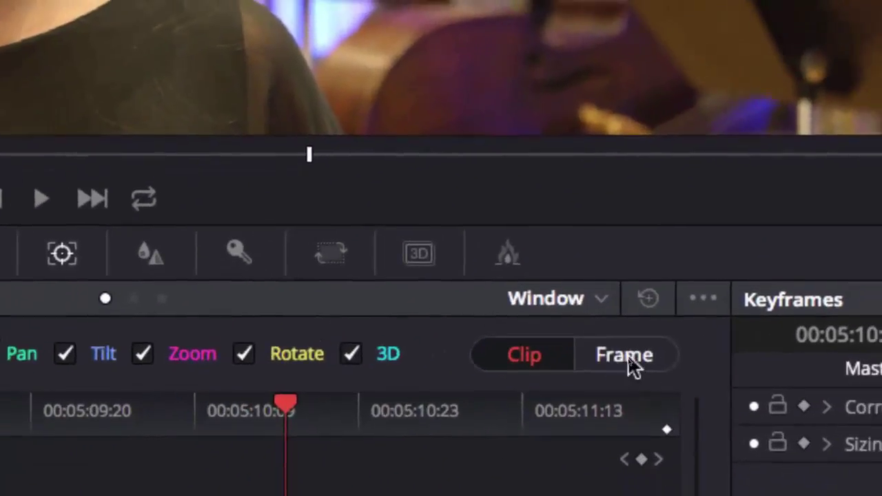
click(626, 355)
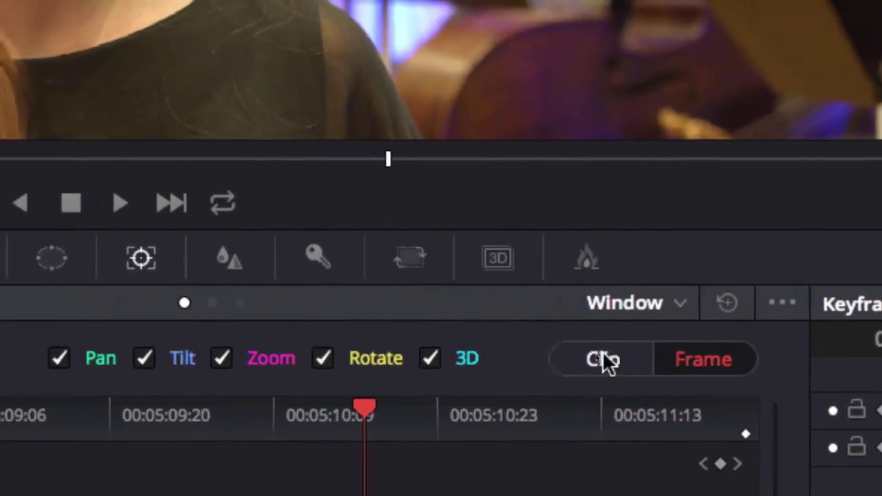
click(539, 354)
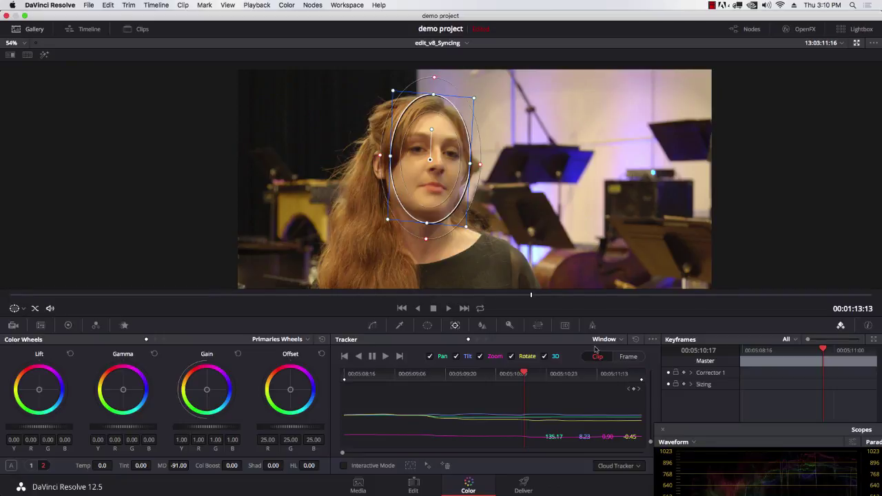
drag(525, 294, 315, 302)
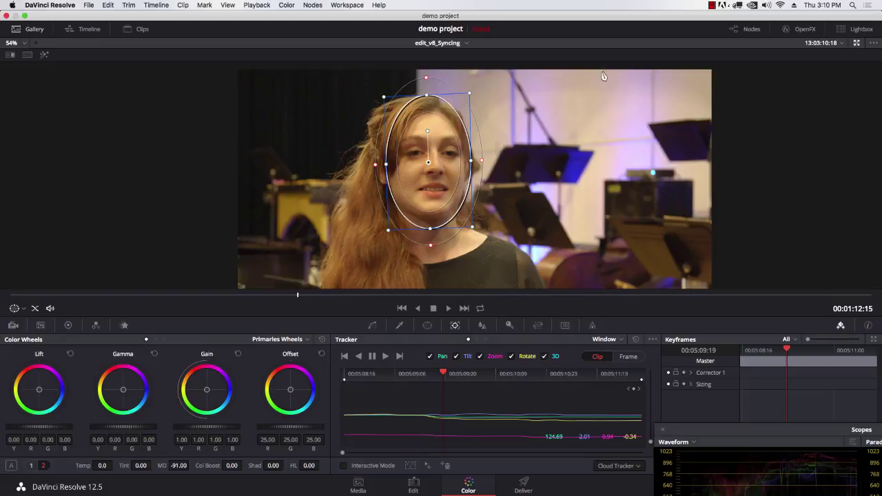
Step: Return the viewer to its normal size and grab a still of the softened face shot into the gallery
click(857, 43)
right_click(534, 164)
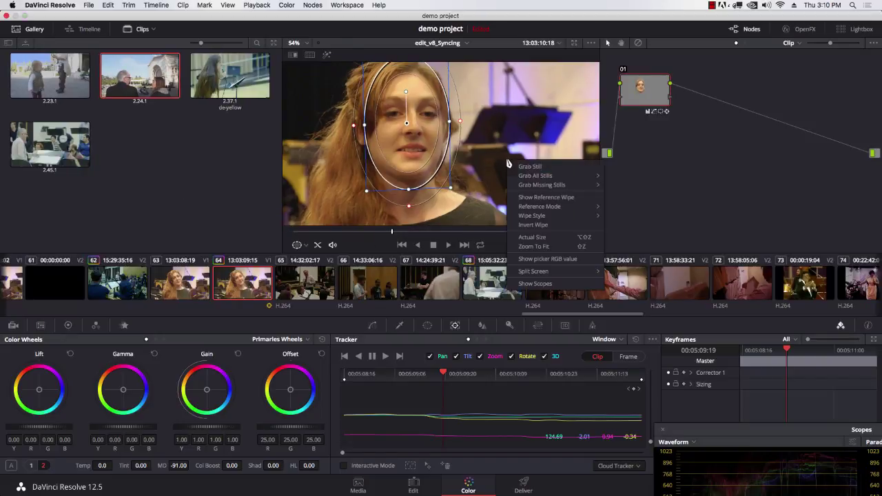
click(535, 166)
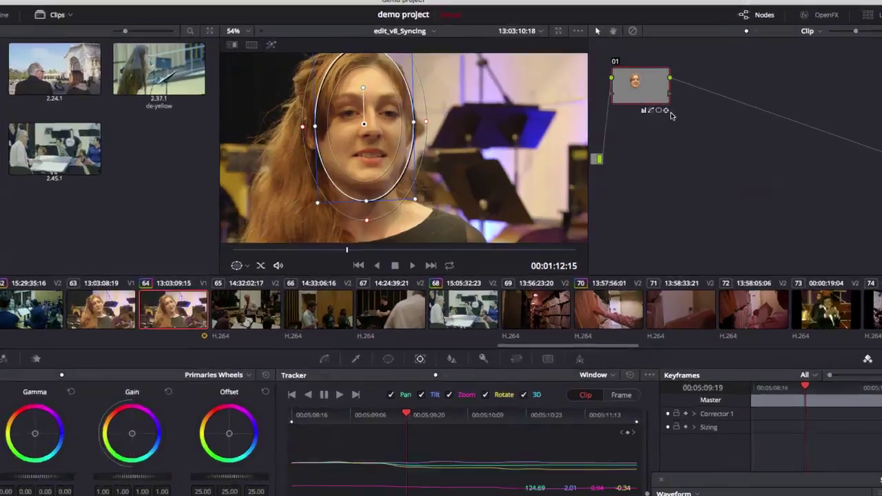
mouse_move(671, 115)
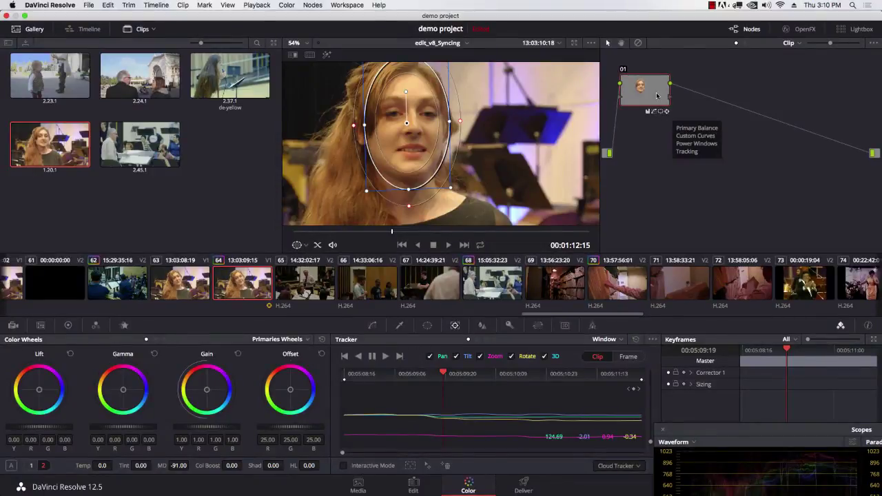
right_click(646, 66)
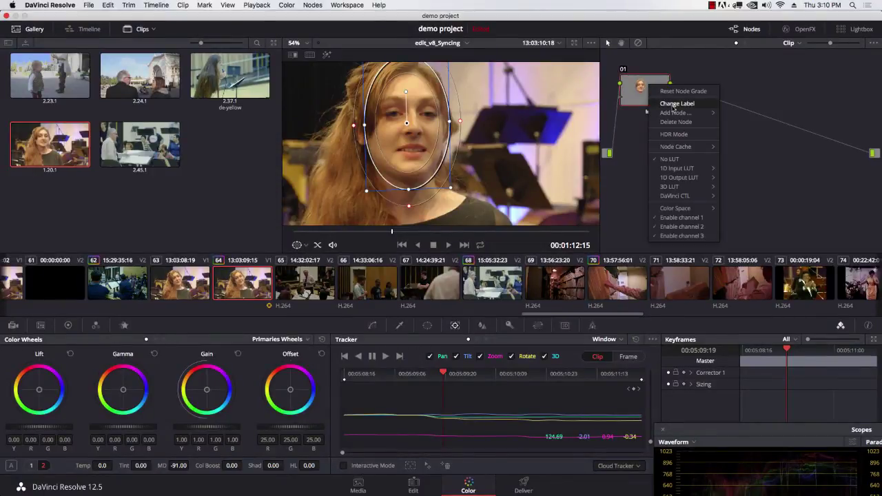
click(694, 75)
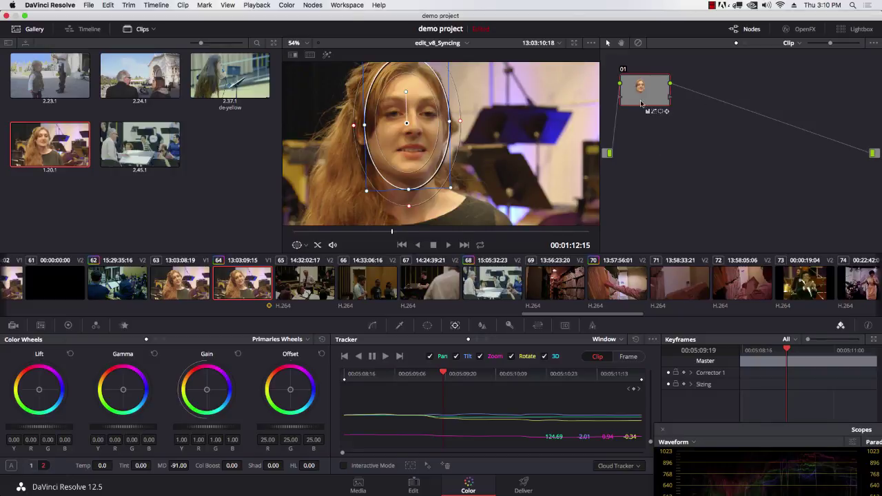
mouse_move(641, 104)
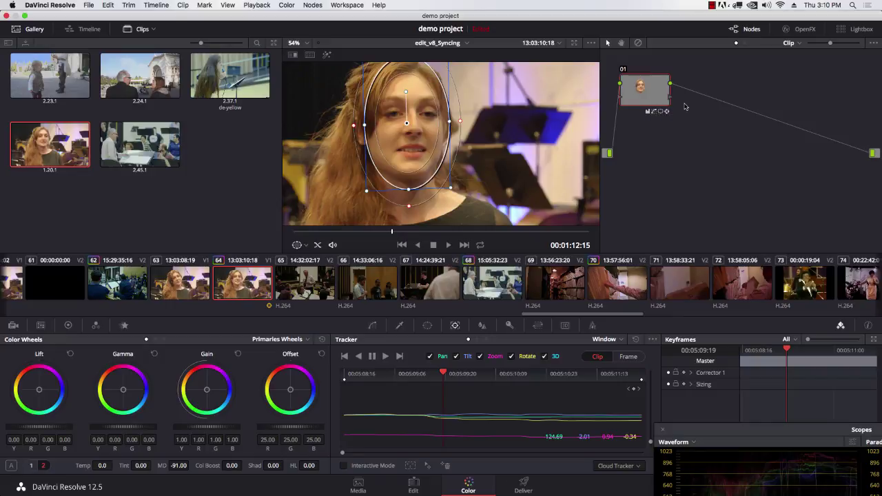
Step: Add a serial node before the face-window node 01 and arrange the two nodes side by side in processing order
click(313, 5)
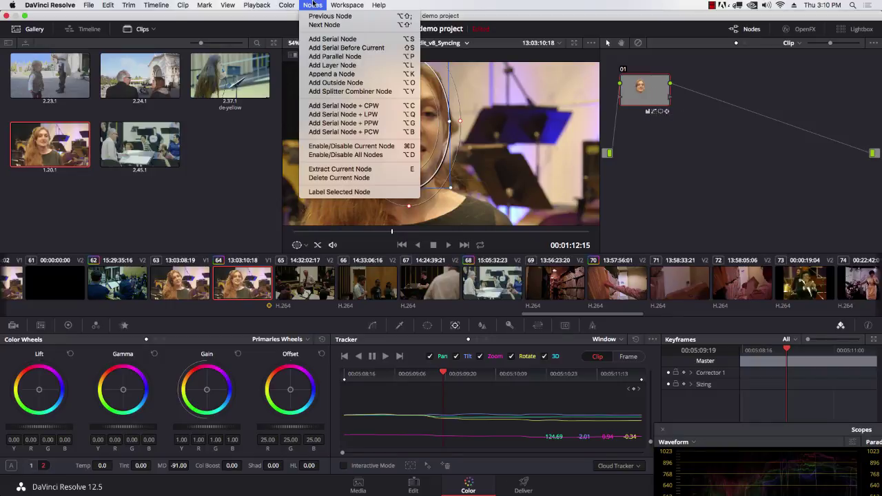
click(329, 48)
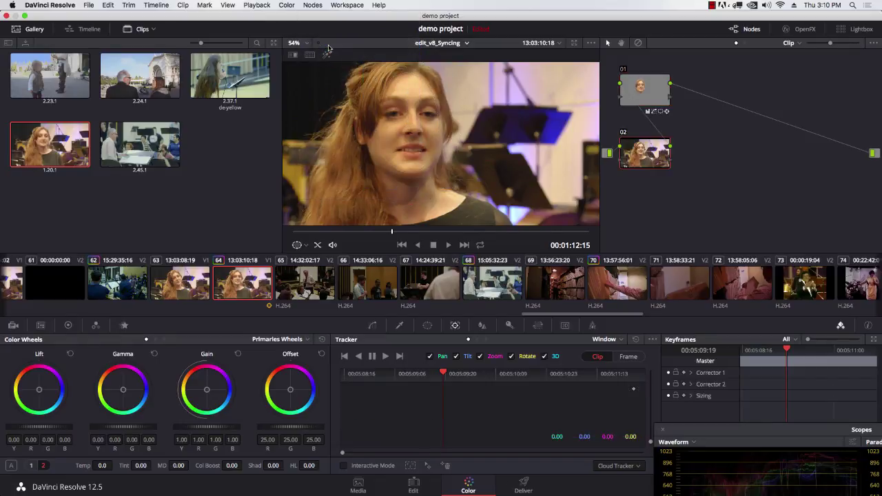
drag(647, 88, 746, 103)
drag(645, 153, 652, 110)
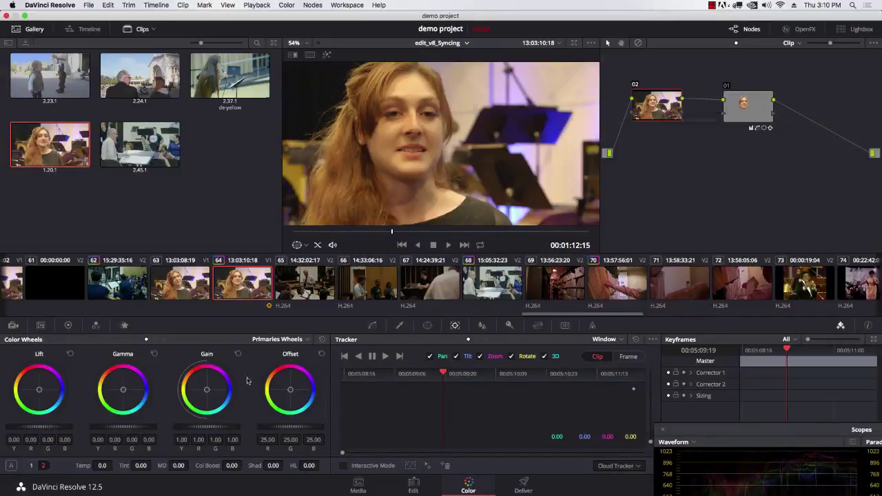
Step: Cool the new node 02 to a color temperature of -2090 and move the playhead to 00:01:13:09
drag(102, 466, 119, 466)
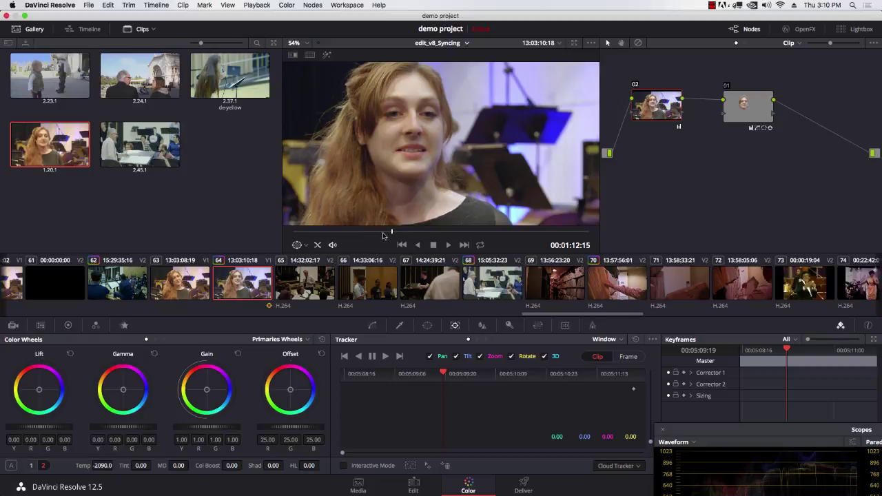
drag(388, 234, 459, 247)
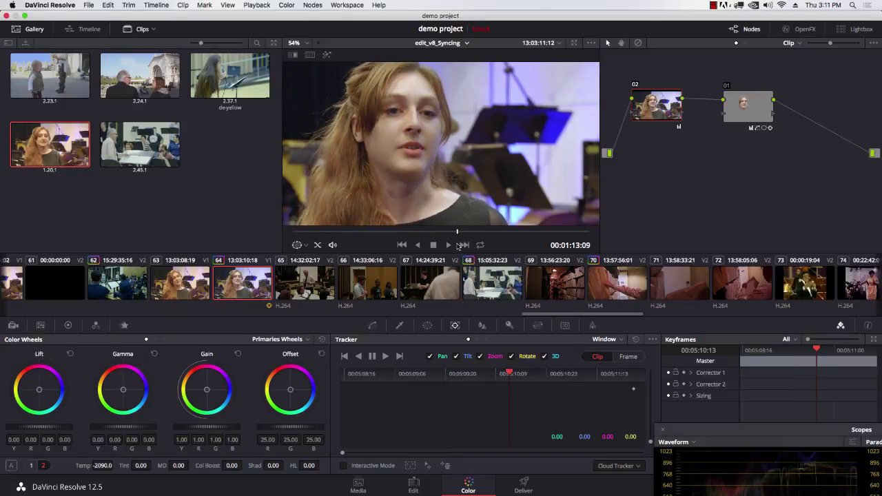
Step: Shape node 02's custom curve with a lowered white point, a midtone anchor and slightly darker shadows, using the scopes, and play the clip
drag(726, 428, 614, 188)
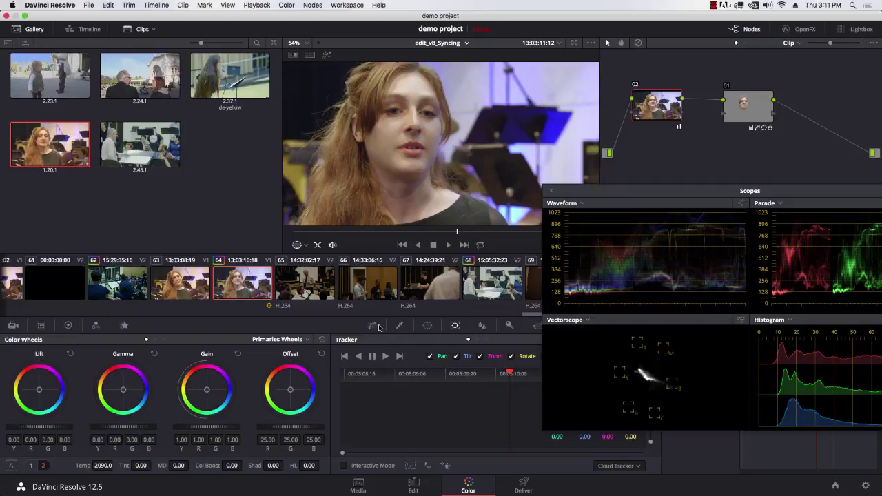
click(373, 326)
drag(620, 199, 746, 282)
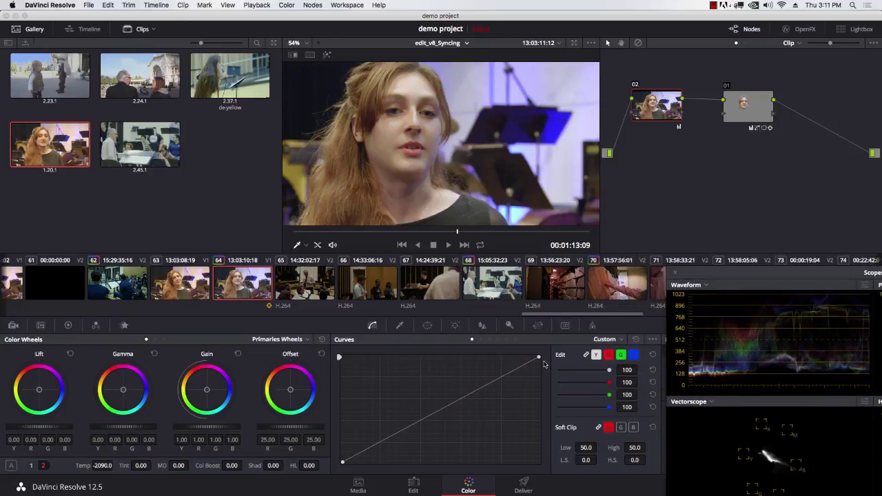
drag(539, 359, 540, 370)
click(442, 412)
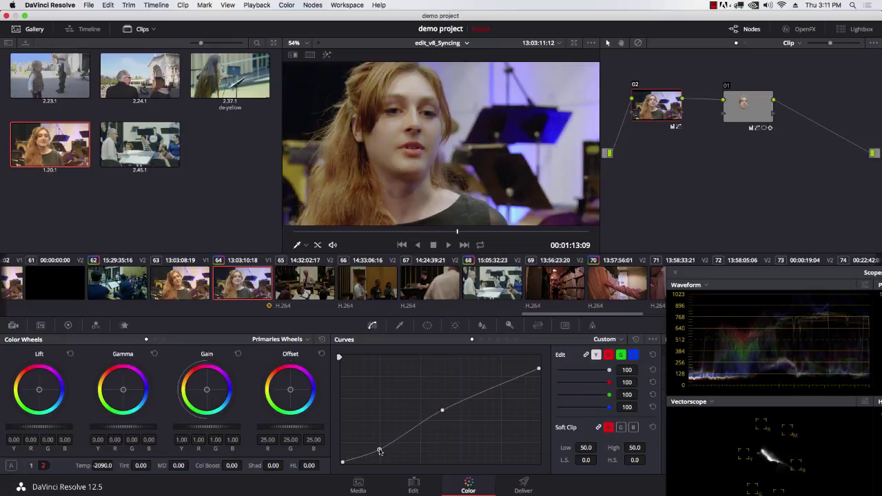
drag(379, 445, 379, 446)
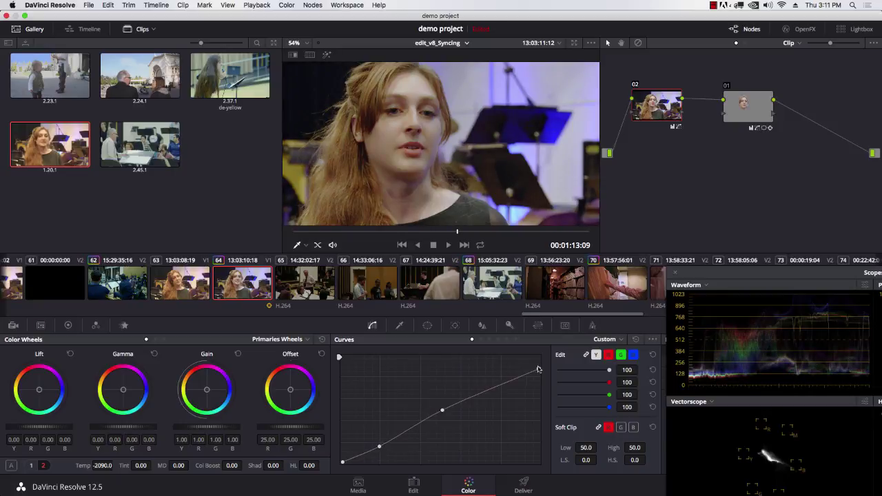
drag(538, 369, 538, 367)
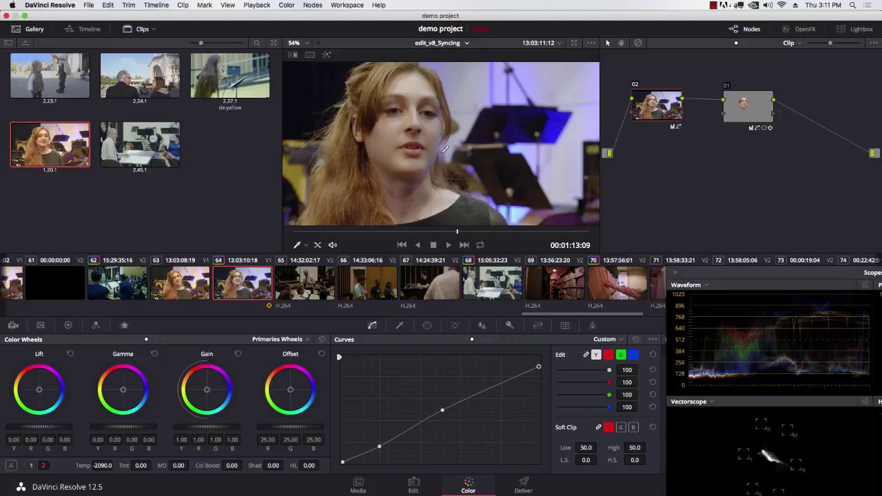
key(space)
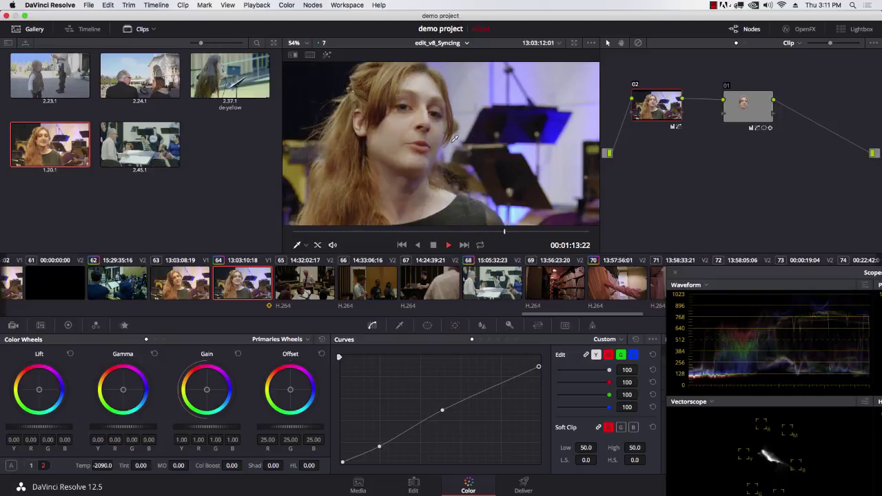
Step: Grab a still of the graded close-up of the red-haired woman in clip 64 into the gallery
right_click(488, 140)
click(510, 147)
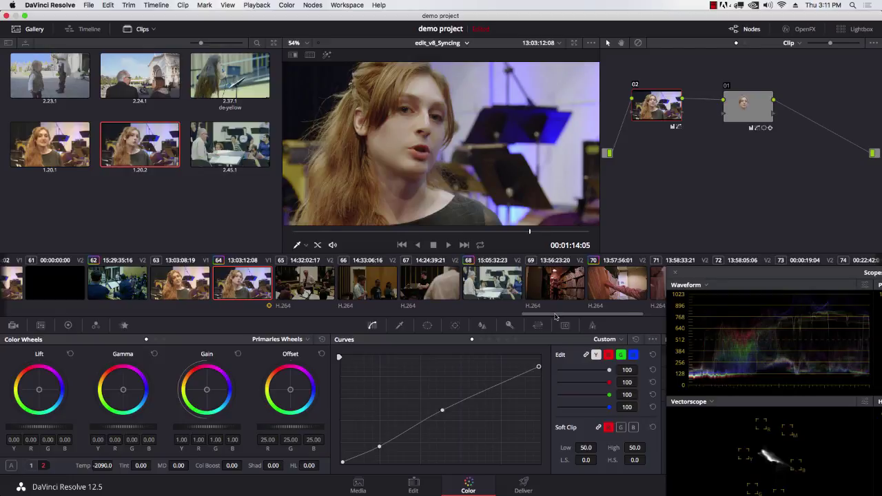
Step: Open clip 77, play to a frame with the curly-haired woman's eyes open, and add a serial node after node 01
drag(555, 315, 665, 305)
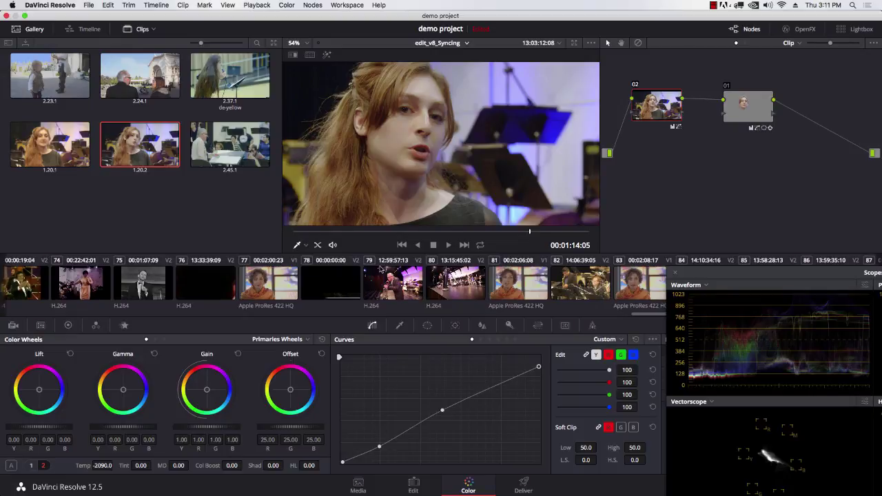
click(283, 277)
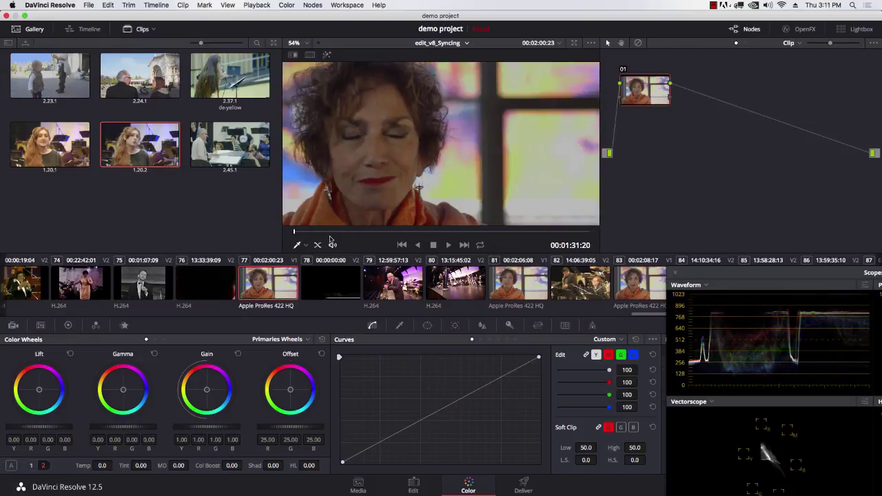
key(space)
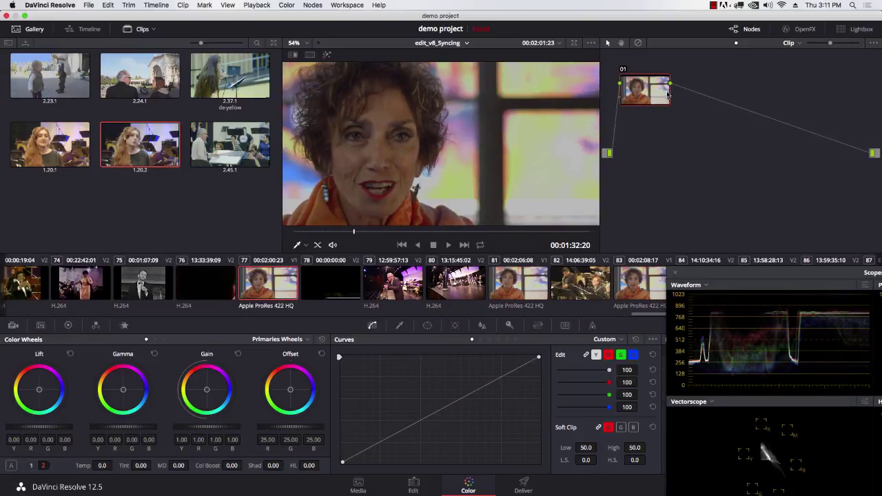
key(alt+s)
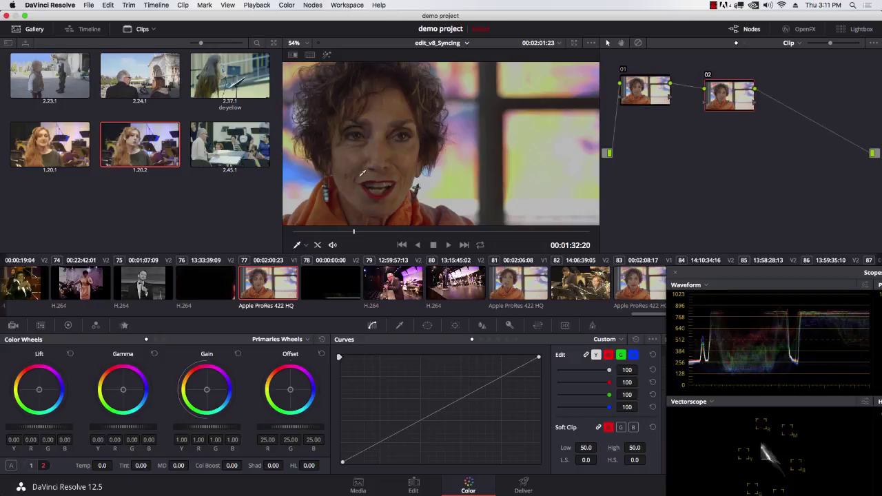
Step: Fit a circular window around the woman's face on node 02, with size about 33, aspect about 29 and softness 3.70
click(427, 326)
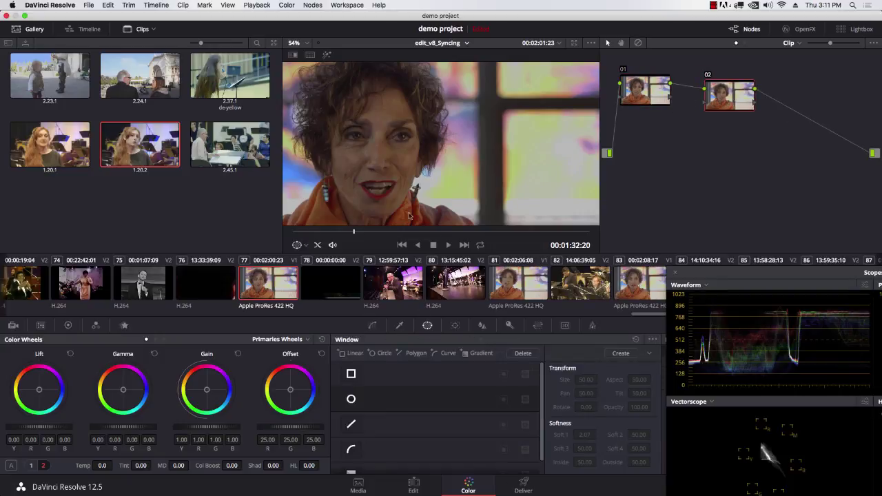
click(351, 399)
drag(444, 159, 387, 145)
drag(453, 146, 374, 145)
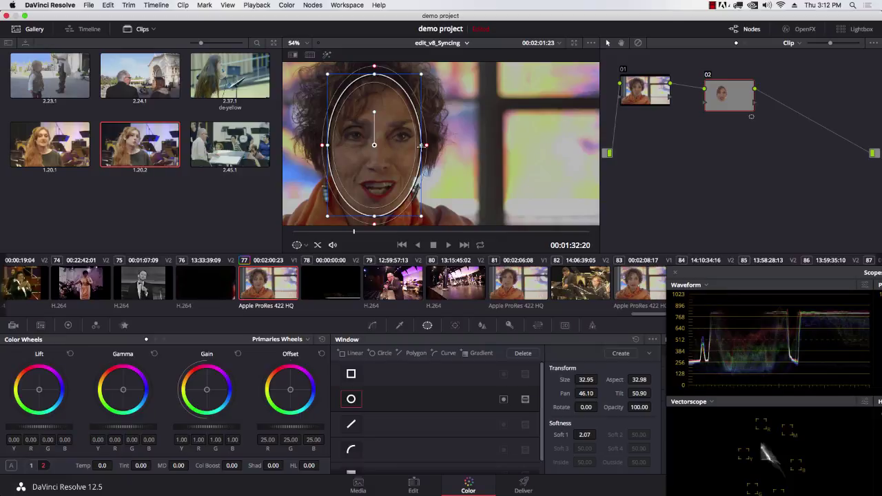
mouse_move(428, 149)
mouse_down()
mouse_move(440, 146)
mouse_move(431, 148)
mouse_up()
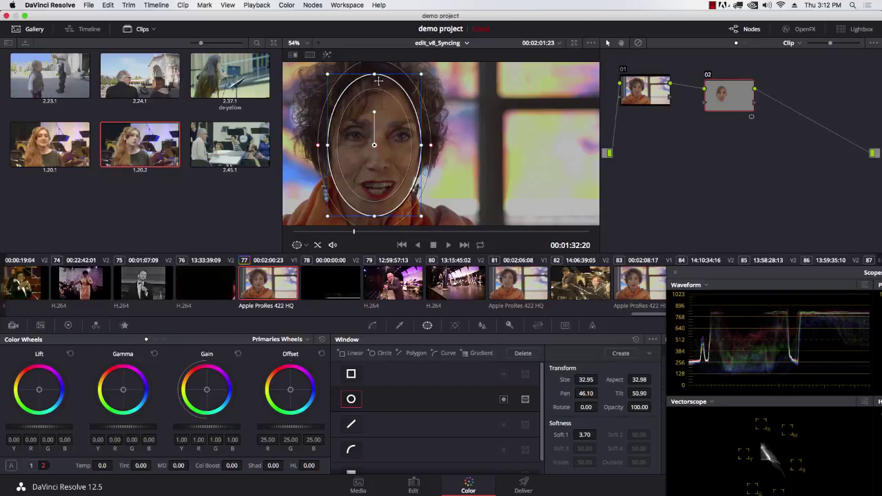
drag(373, 74, 374, 64)
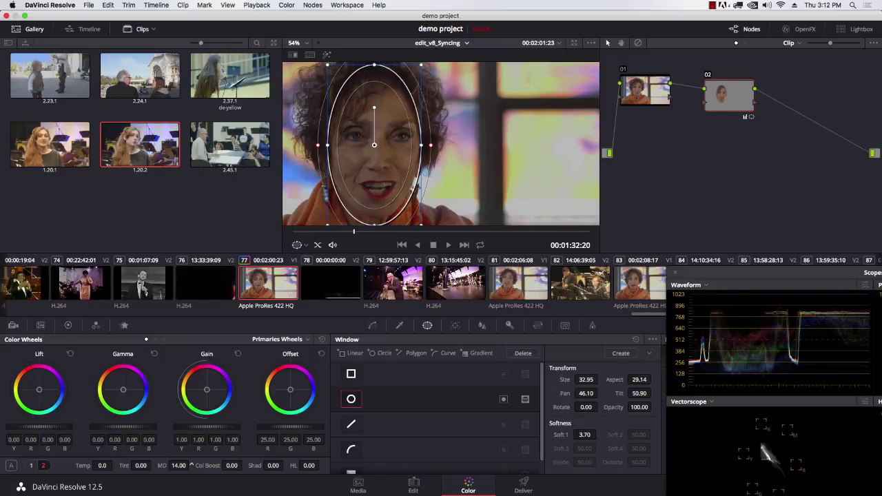
Step: Set midtone detail to -83 inside the face window and track the window through the clip
drag(179, 465, 159, 465)
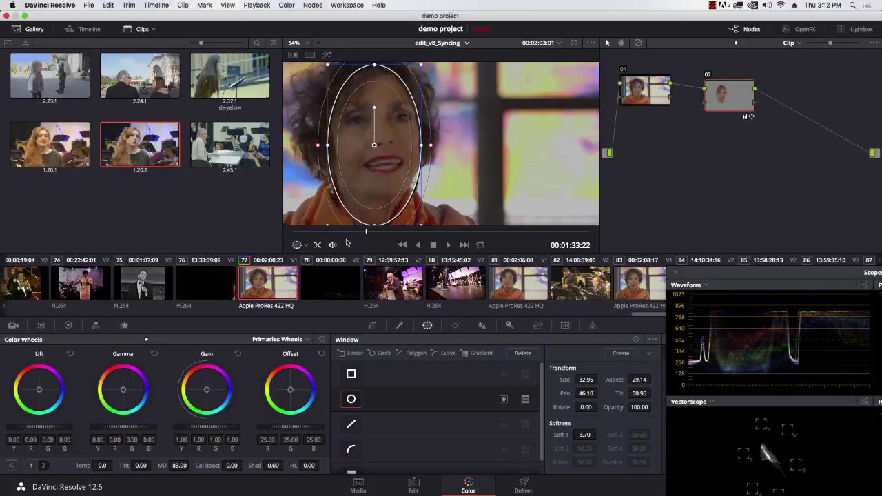
click(455, 326)
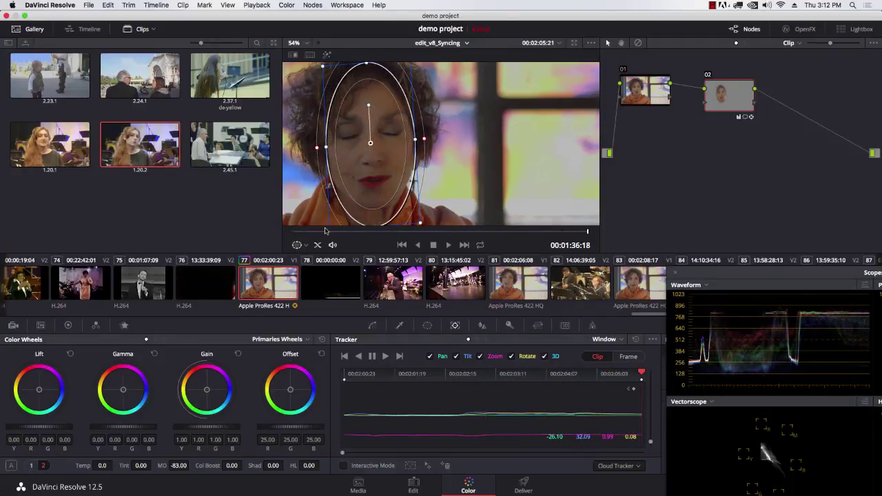
drag(328, 232, 317, 231)
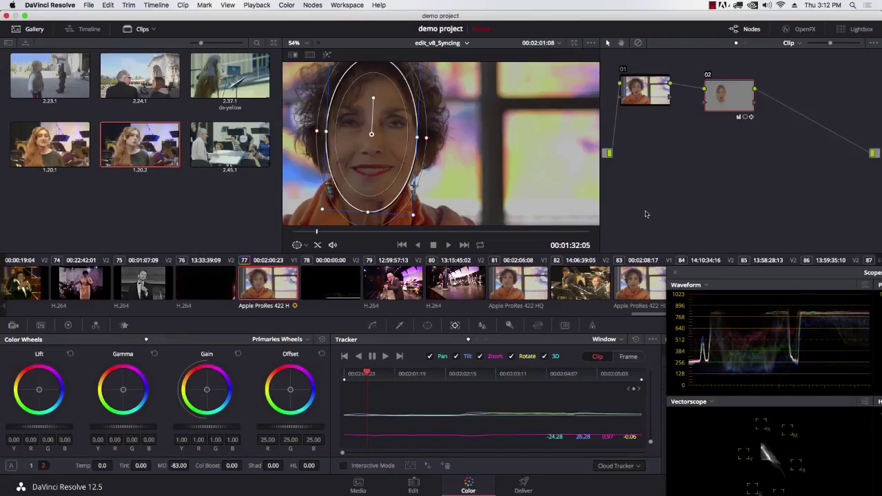
Step: Shape node 01's custom curve with raised midtones, deepened shadows and a slightly lowered white point
click(646, 97)
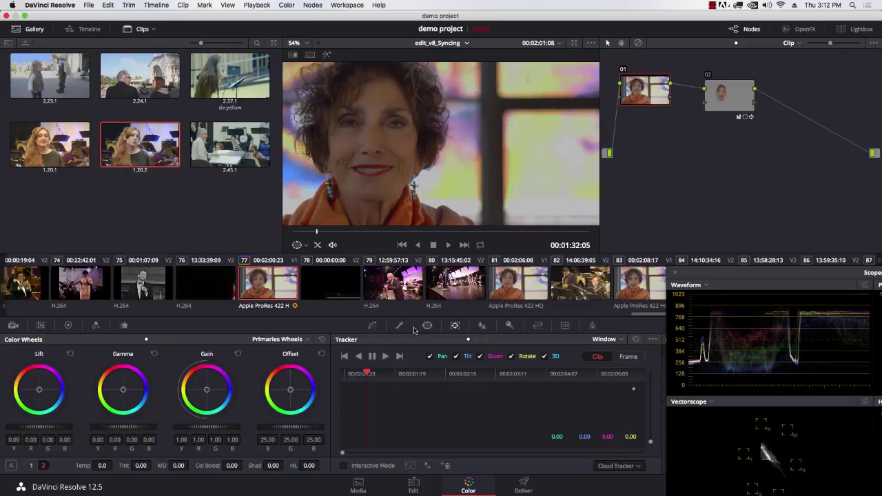
click(372, 325)
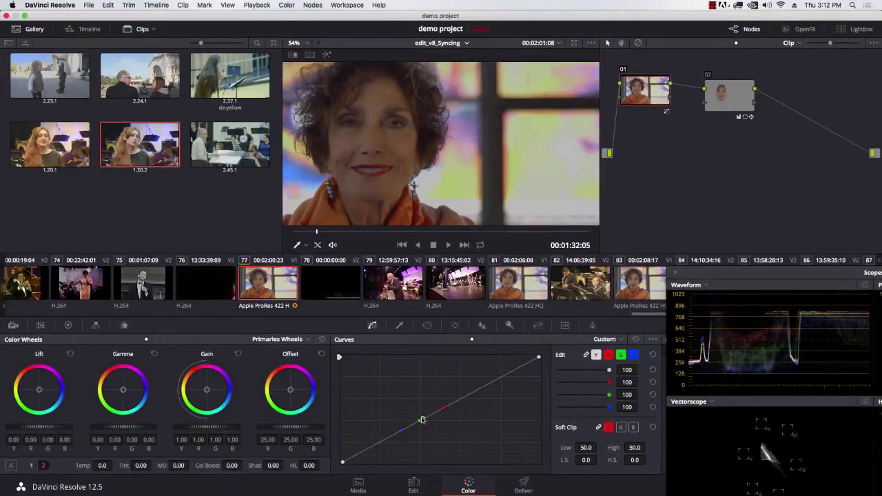
drag(422, 420, 422, 412)
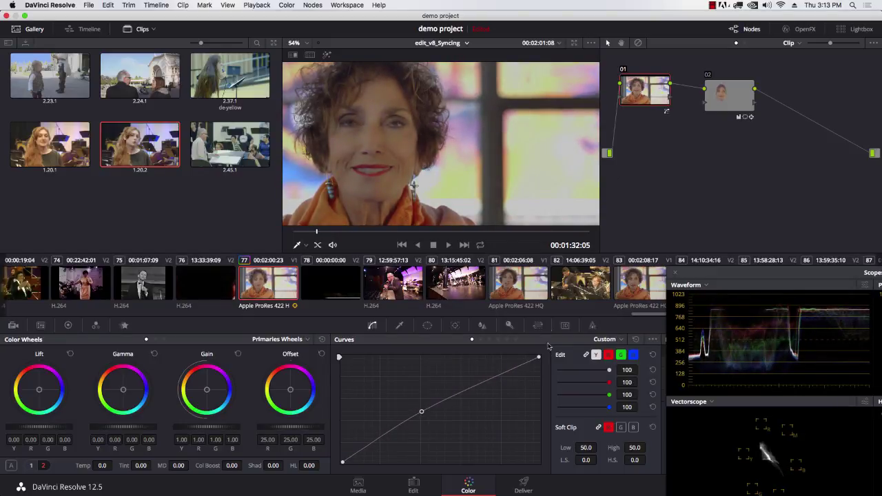
drag(540, 360, 538, 359)
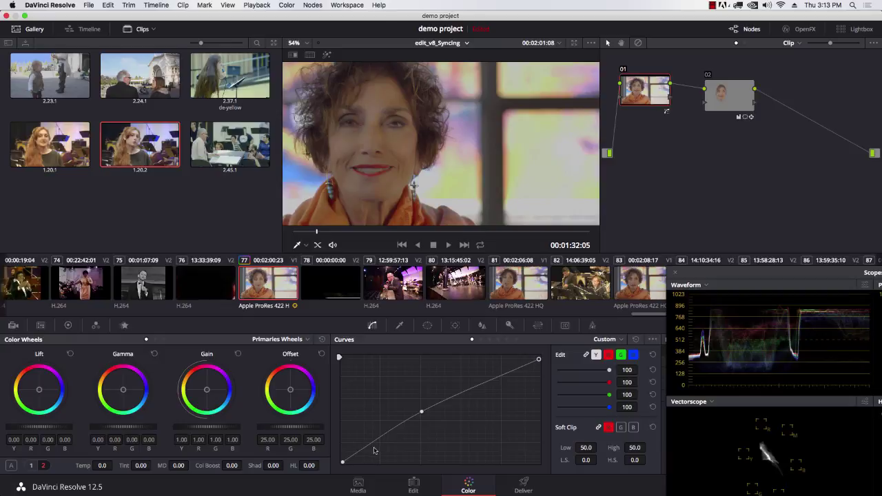
drag(379, 441, 380, 445)
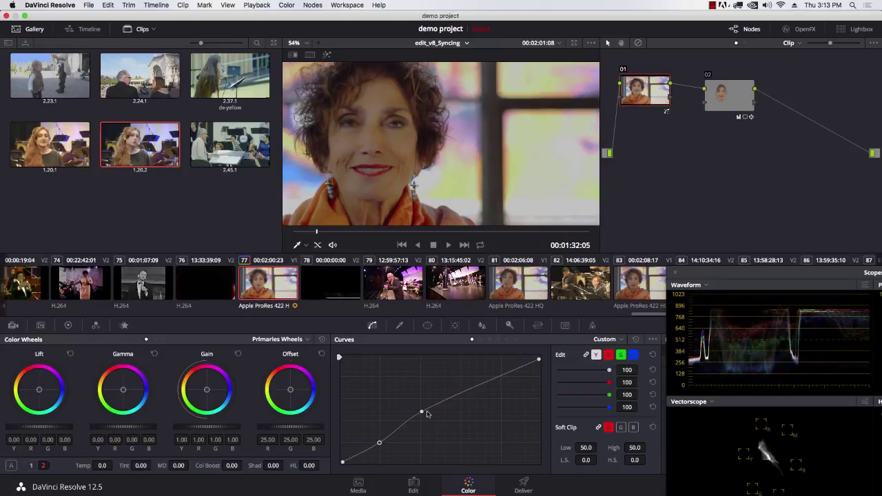
drag(423, 413, 427, 408)
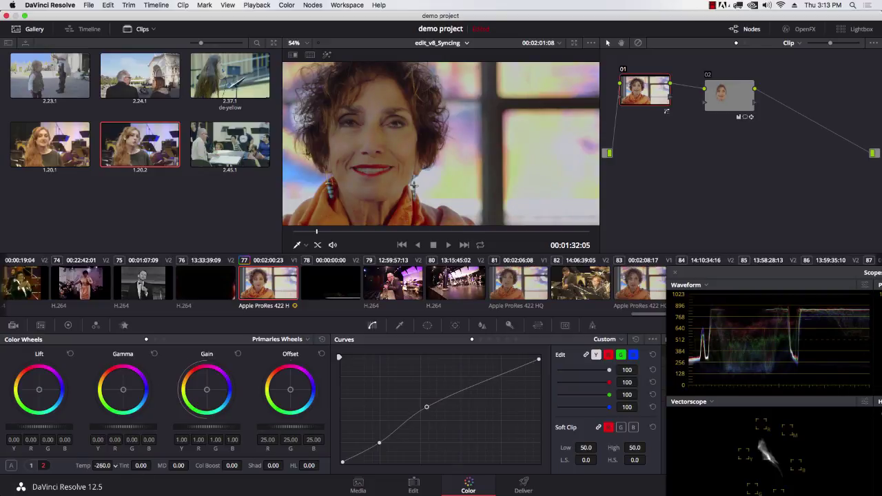
Step: Cool node 01 to a colour temperature of -520 and check the result at other frames of the clip
drag(115, 466, 115, 465)
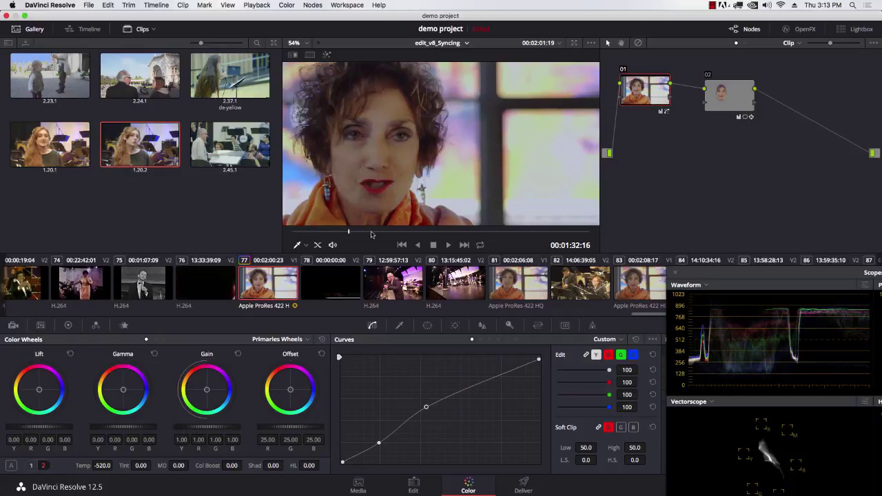
click(394, 233)
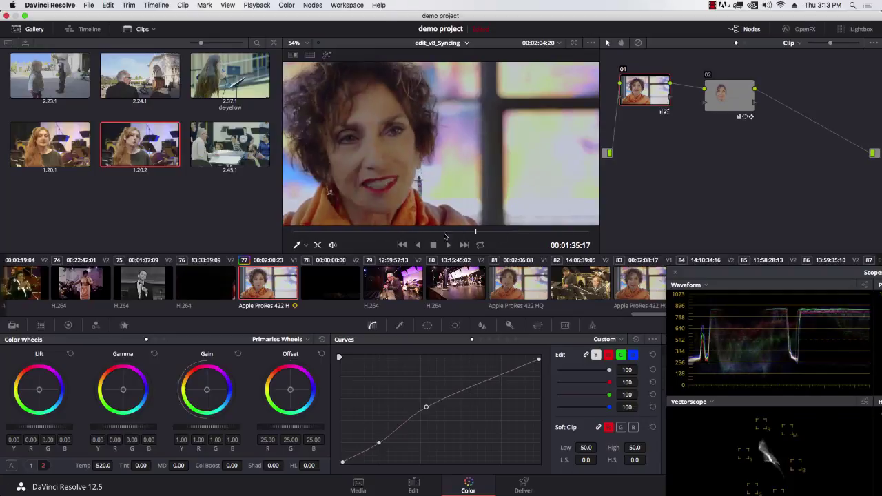
click(394, 233)
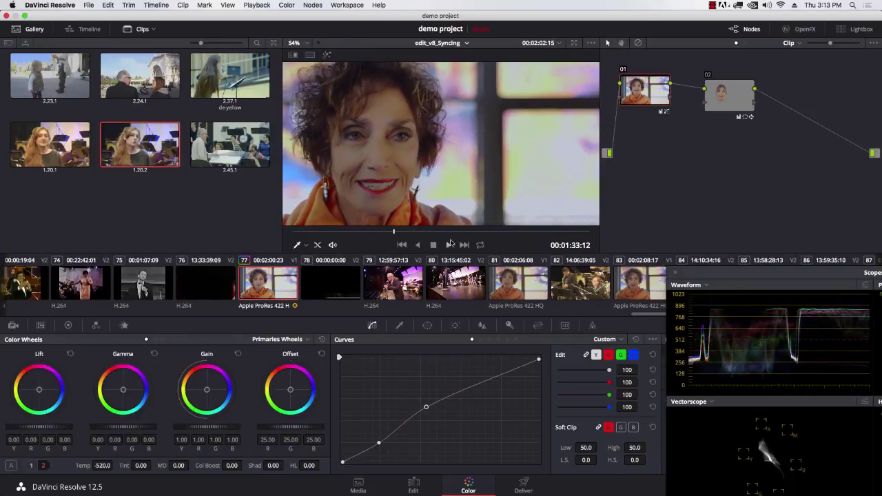
Step: Add a serial node after node 02 and space it further along the node chain
click(729, 100)
key(alt+s)
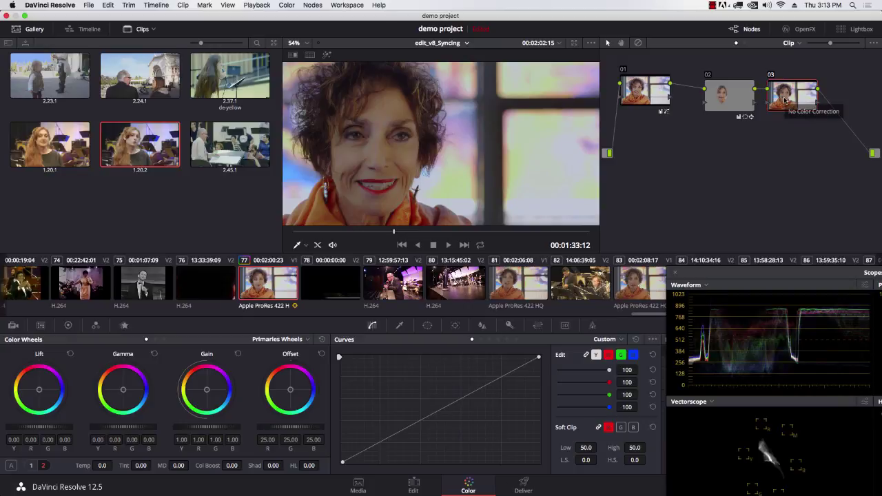
drag(784, 102, 802, 100)
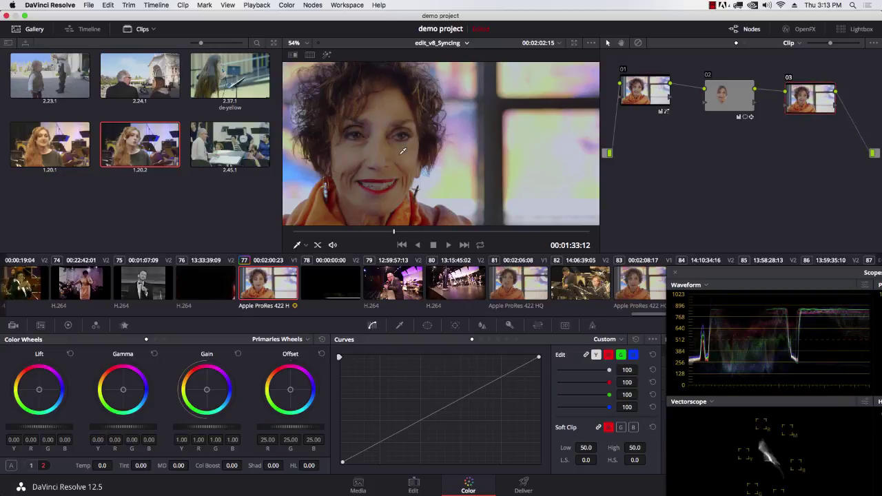
Step: Draw a large oval circular window around the woman's head and shoulders on node 03, with softness 4.37
click(428, 326)
click(353, 399)
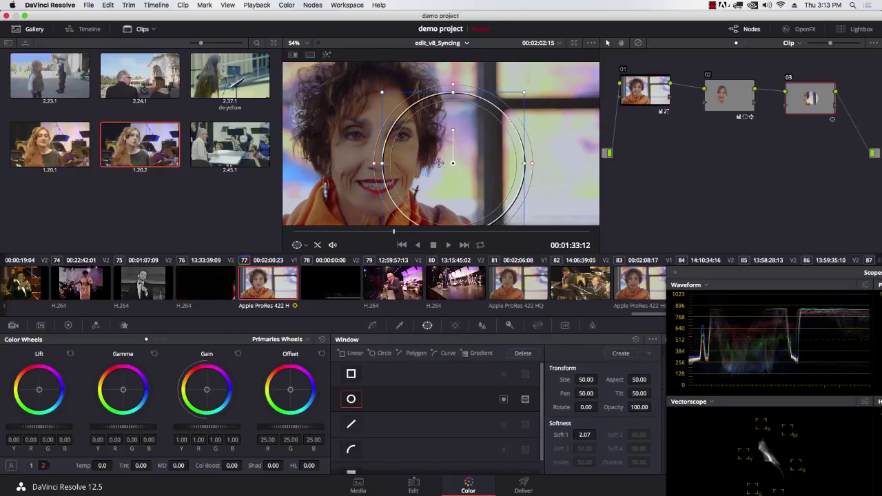
drag(493, 165, 405, 137)
scroll(398, 133, up, 2)
scroll(399, 133, down, 4)
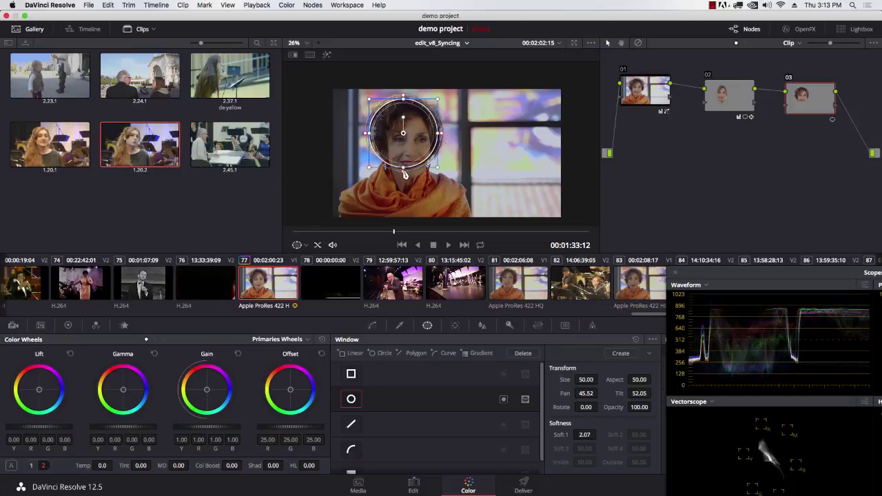
drag(403, 168, 404, 202)
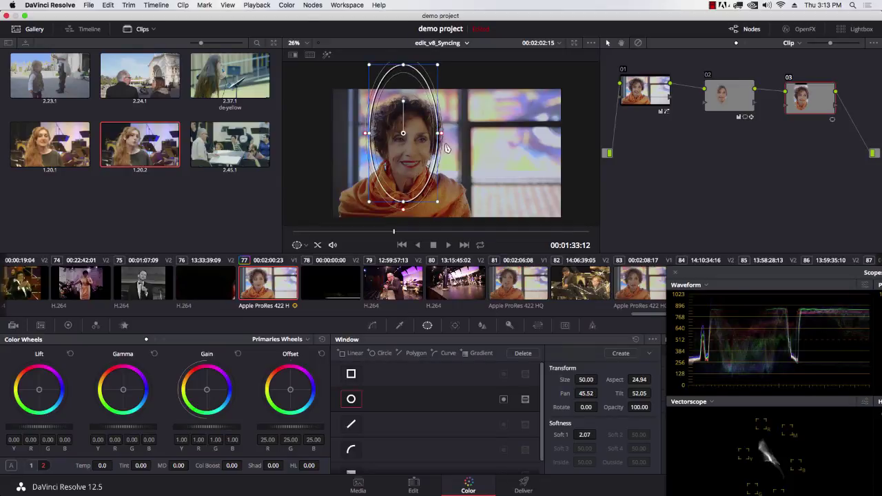
drag(439, 136, 410, 151)
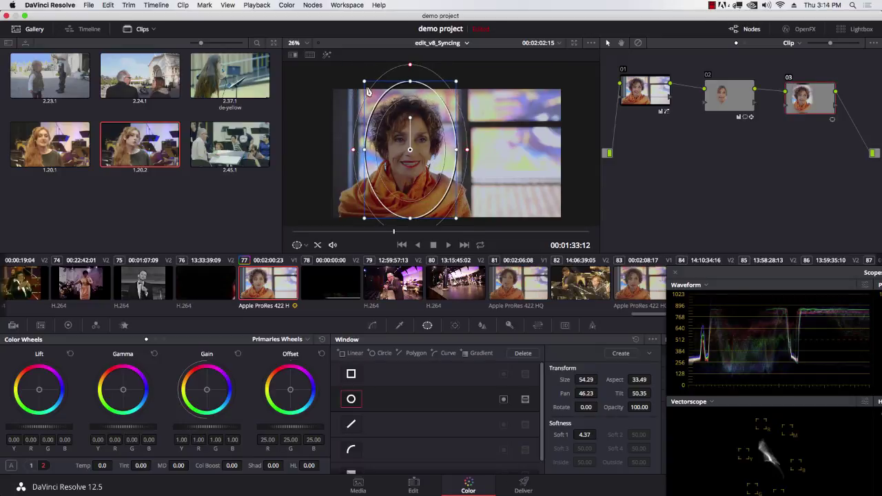
drag(365, 83, 350, 65)
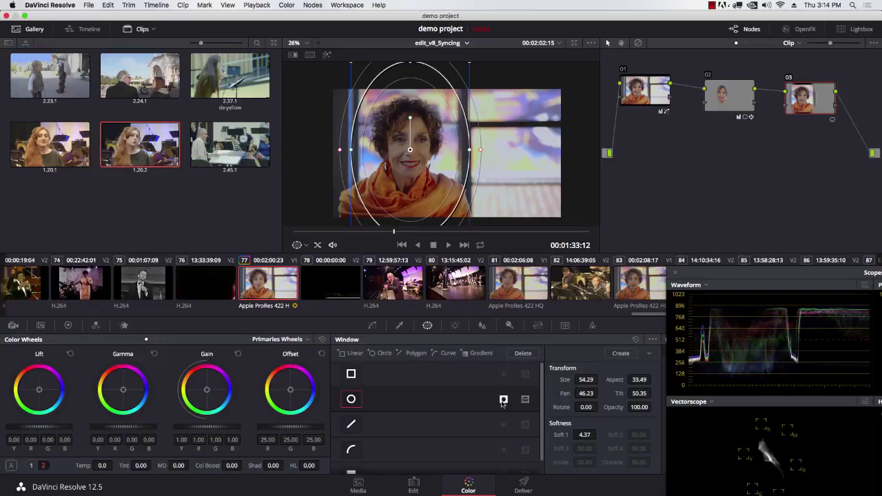
Step: Invert node 03's circular window and lower the Offset to 7.90 to darken the background
click(503, 403)
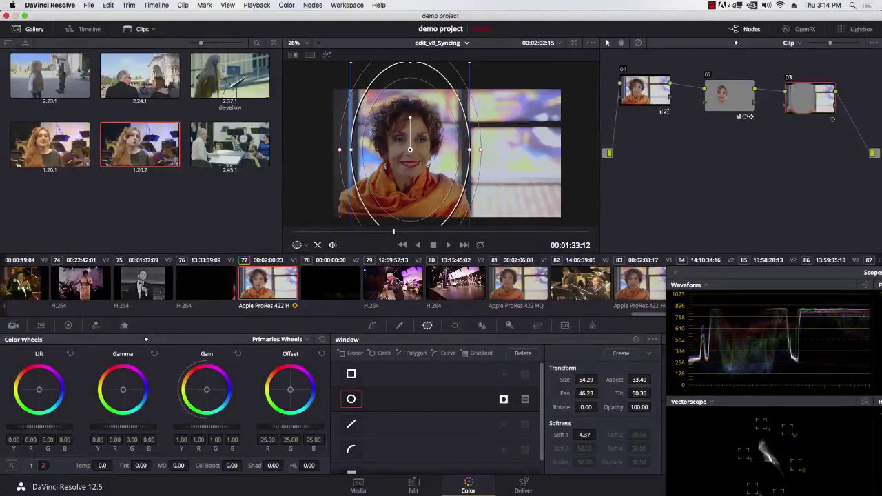
mouse_move(295, 429)
mouse_down()
mouse_move(266, 429)
mouse_move(302, 427)
mouse_up()
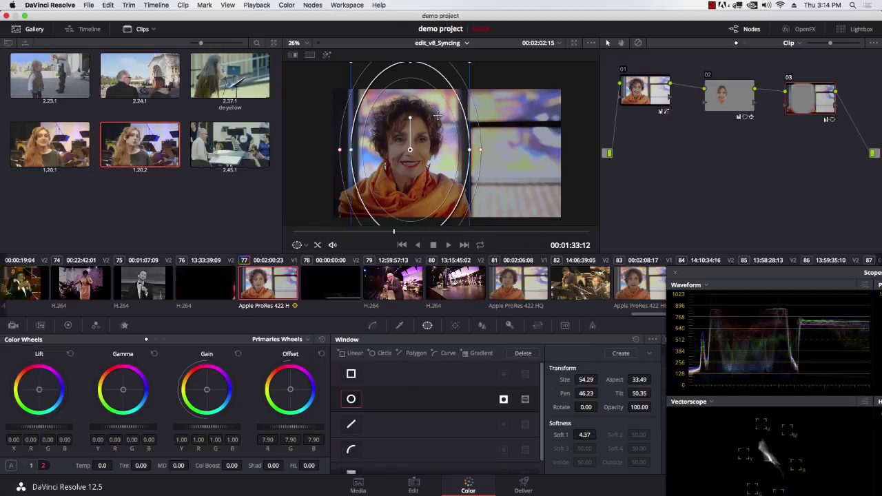
Step: Shrink the inverted oval window around the woman and recentre it at pan 45.95 and tilt 50.28
scroll(456, 188, down, 1)
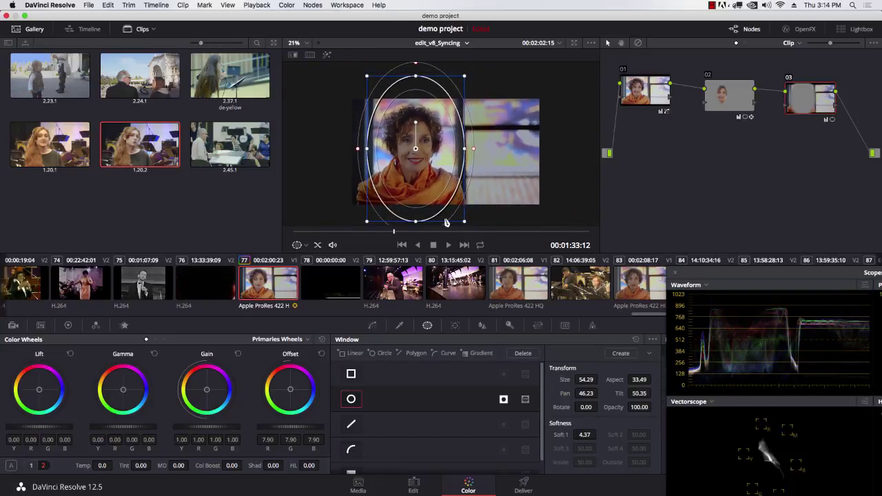
drag(462, 220, 460, 216)
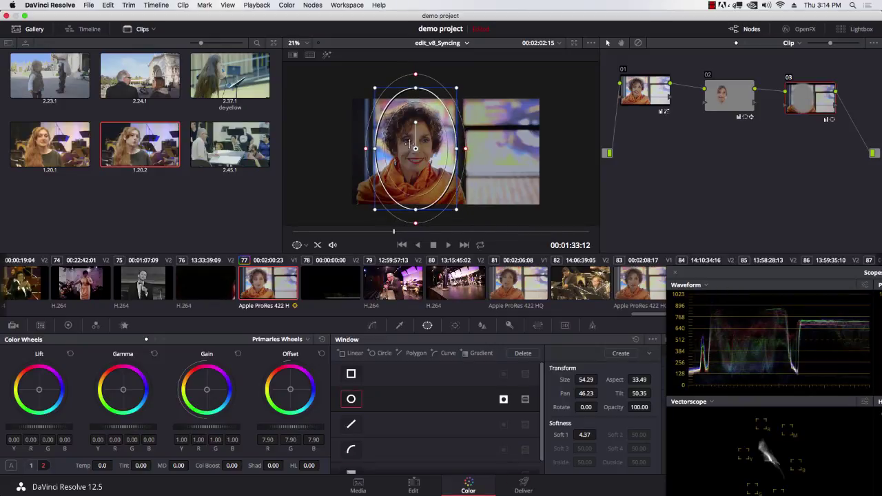
drag(415, 147, 414, 149)
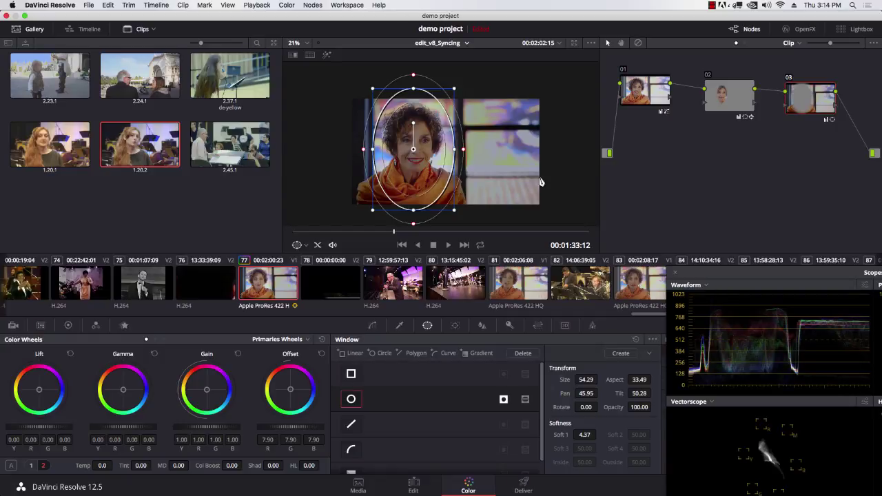
Step: Hide the window outline in the viewer and check the graded shot in full screen
click(305, 247)
click(317, 259)
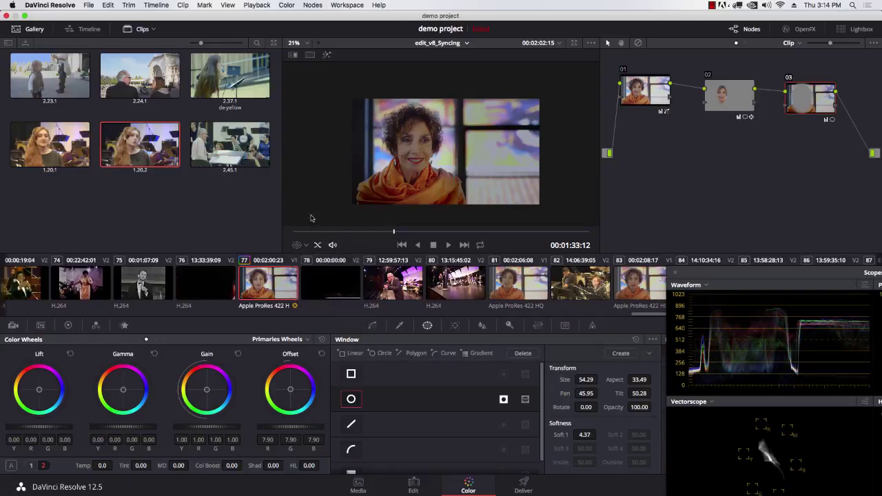
key(shift+f)
key(shift+f)
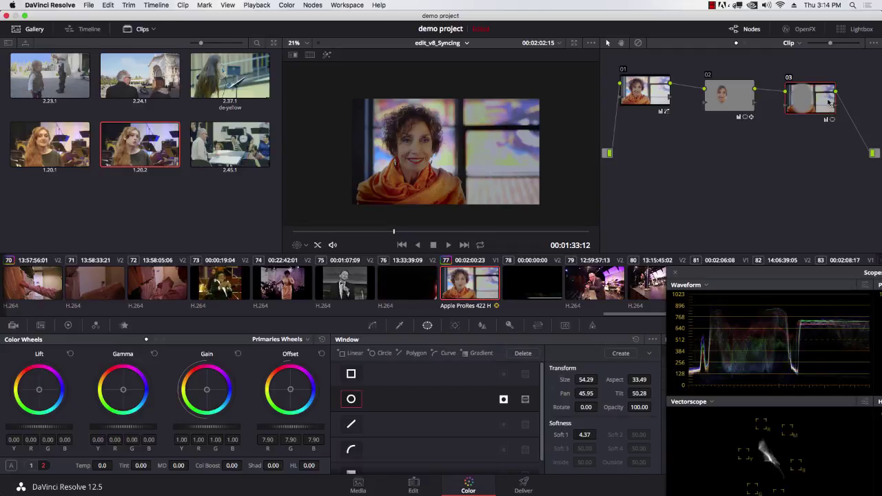
Step: Add outside node 04 after node 03 with a gradient window at pan 52.04, tilt 51.25, rotation -82.20 and softness 3.47
key(alt+o)
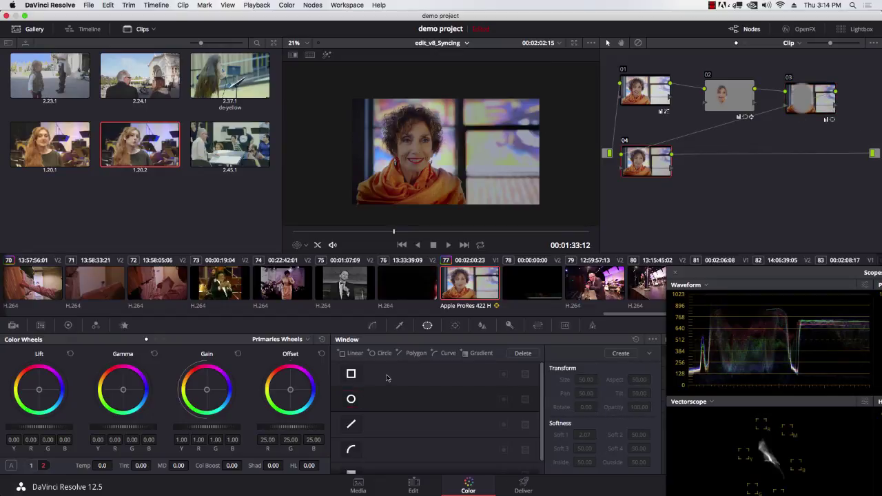
scroll(390, 435, down, 1)
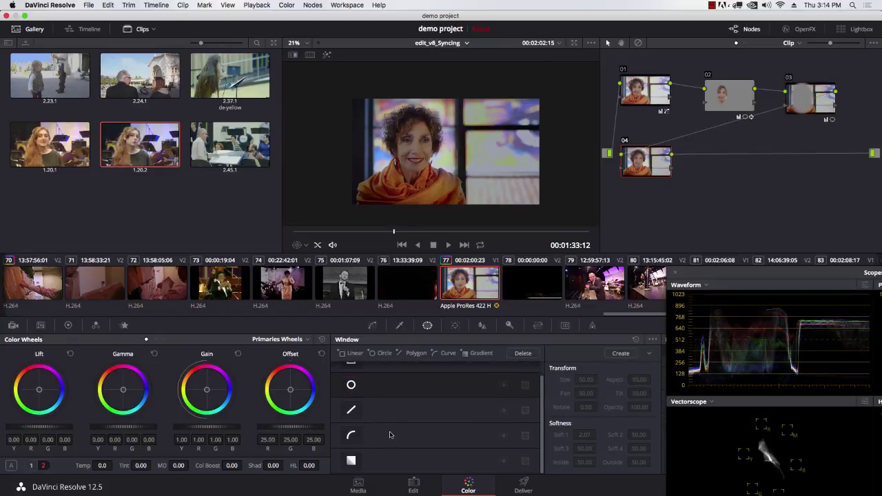
click(352, 461)
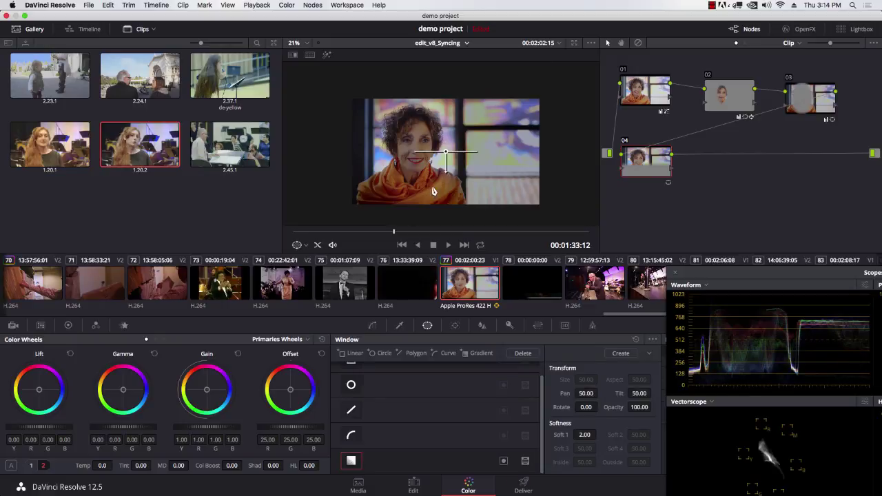
drag(451, 158, 462, 142)
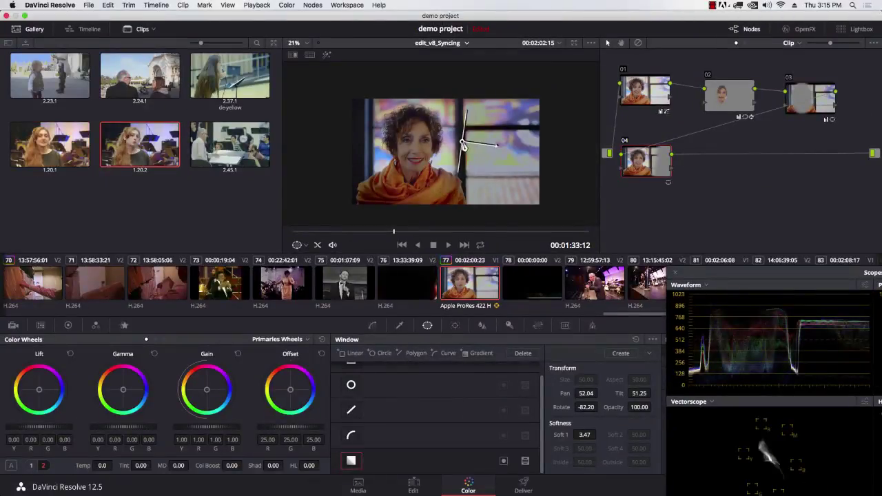
drag(464, 147, 456, 145)
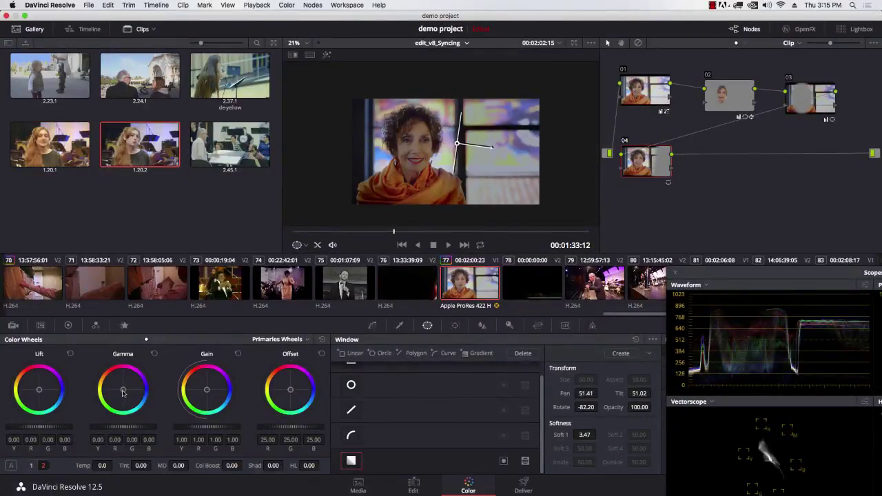
drag(123, 391, 121, 388)
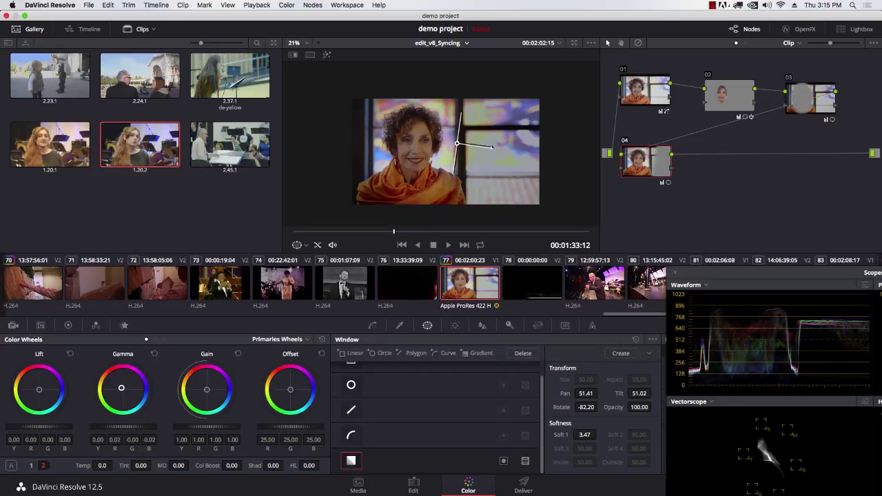
key(super+z)
key(super+z)
key(super+z)
key(super+z)
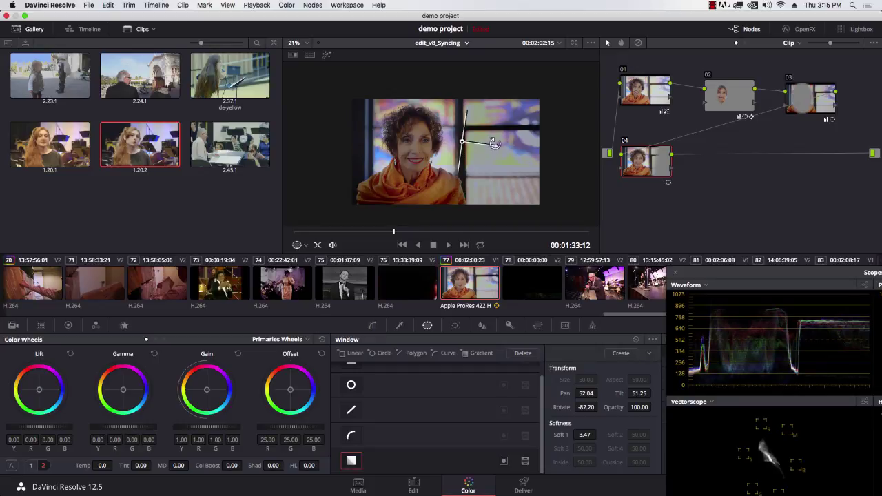
Step: Flip node 04's gradient window to rotation 101.46, softness 6.87, pan 57.16 and tilt 49.30 so it falls on the opposite side
drag(424, 161, 361, 121)
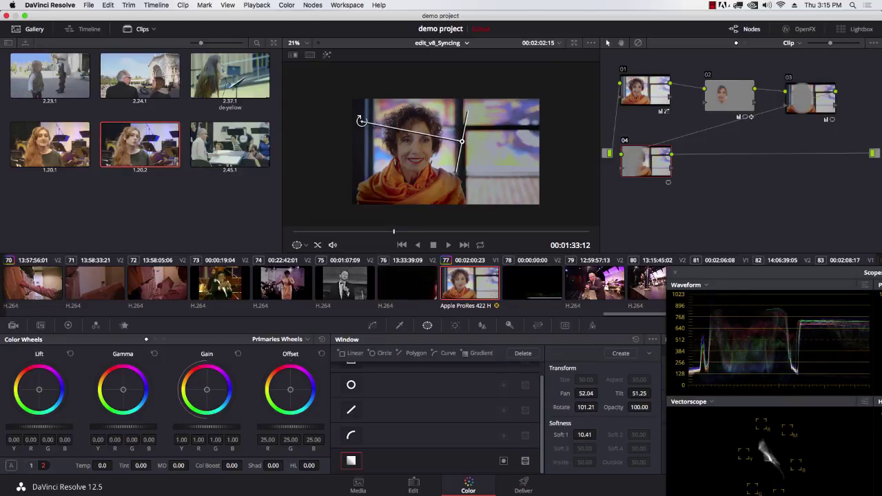
drag(463, 142, 484, 150)
drag(384, 131, 436, 143)
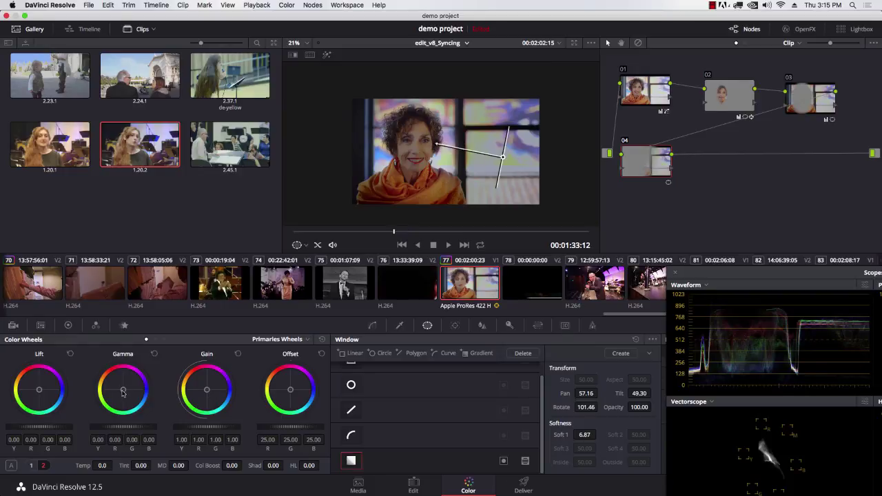
Step: Warm node 04 with Gamma red 0.04 and blue -0.08, Gain red 1.02 and blue 0.95, and review the clip in playback
drag(123, 393, 117, 386)
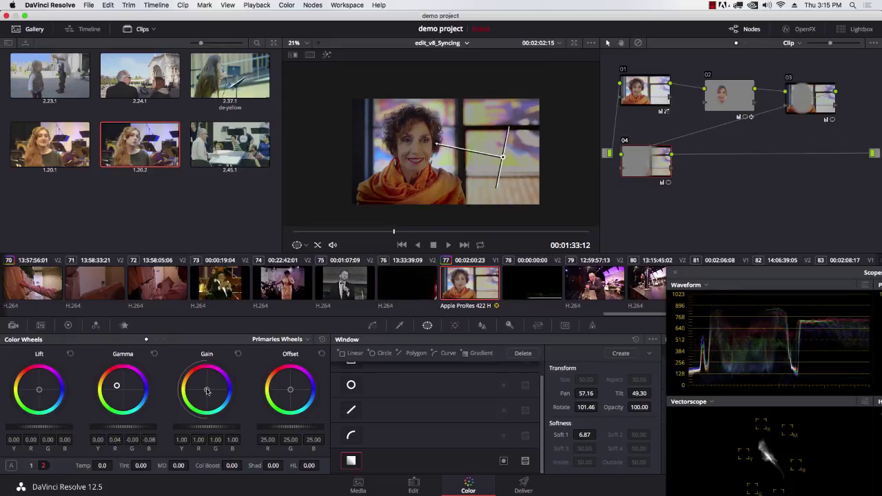
drag(206, 391, 205, 389)
drag(393, 231, 349, 232)
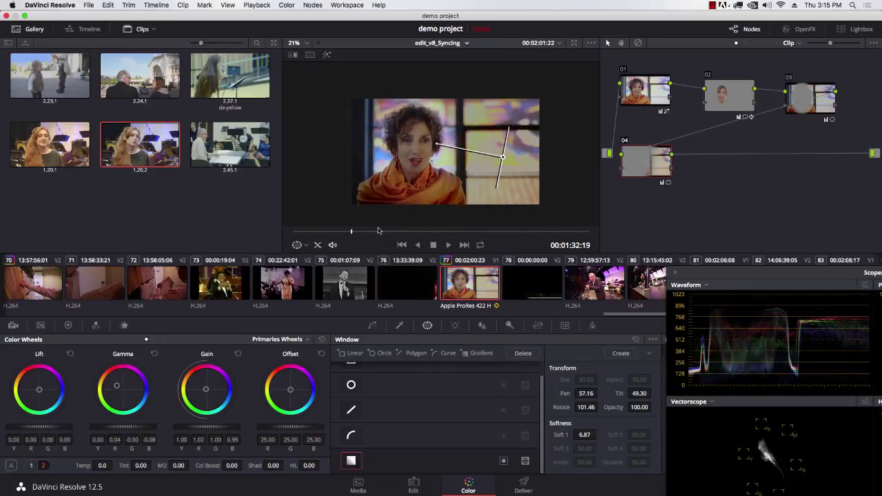
key(space)
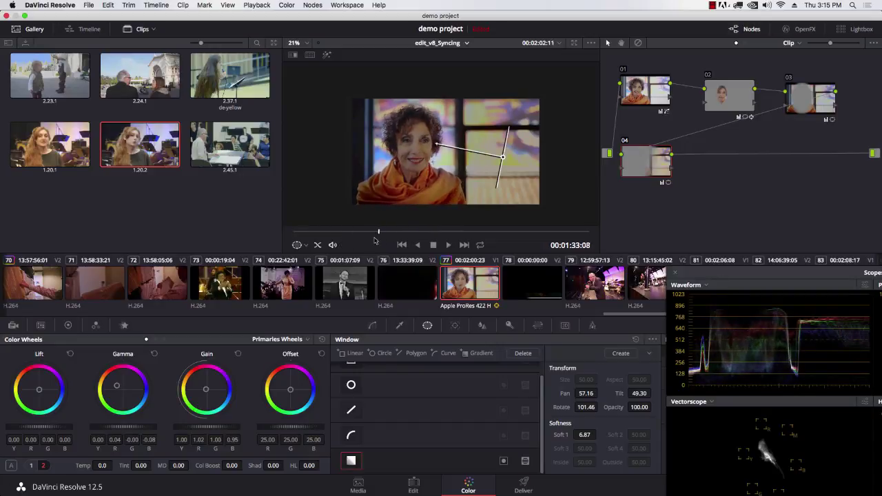
drag(416, 240, 366, 237)
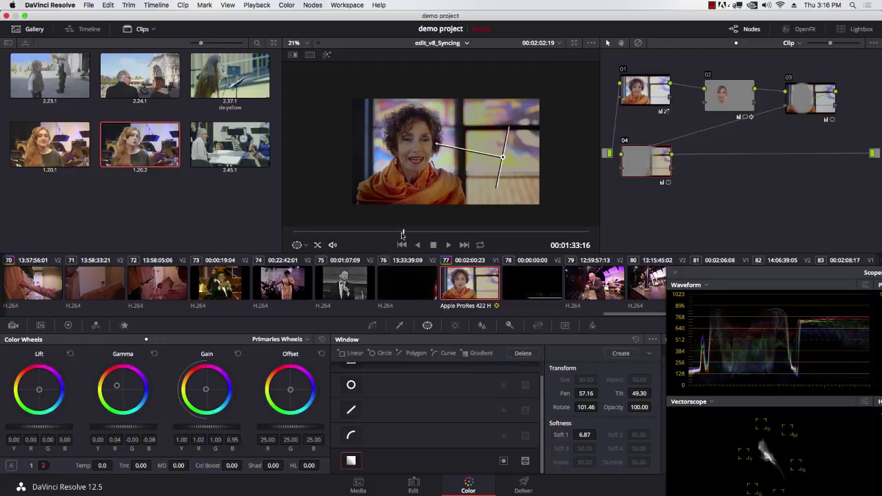
Step: Compare clip 77 with all grades bypassed and enabled, in zoomed playback and in full screen
key(alt+d)
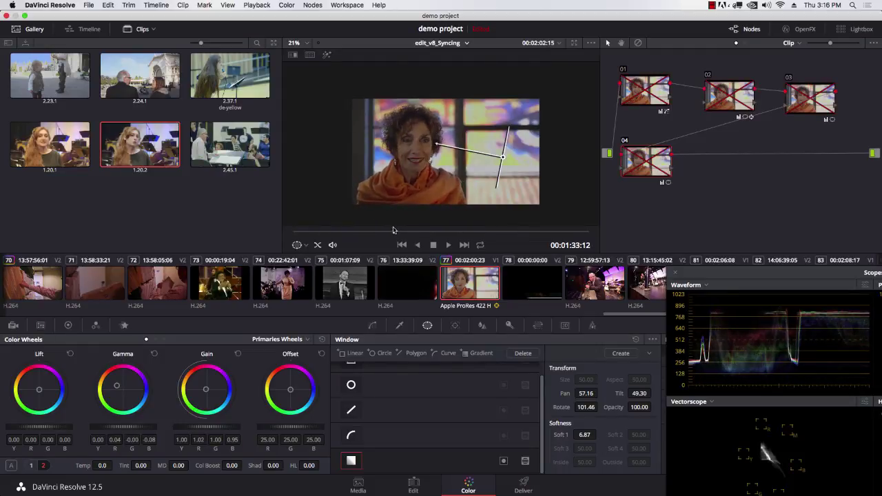
scroll(448, 143, up, 5)
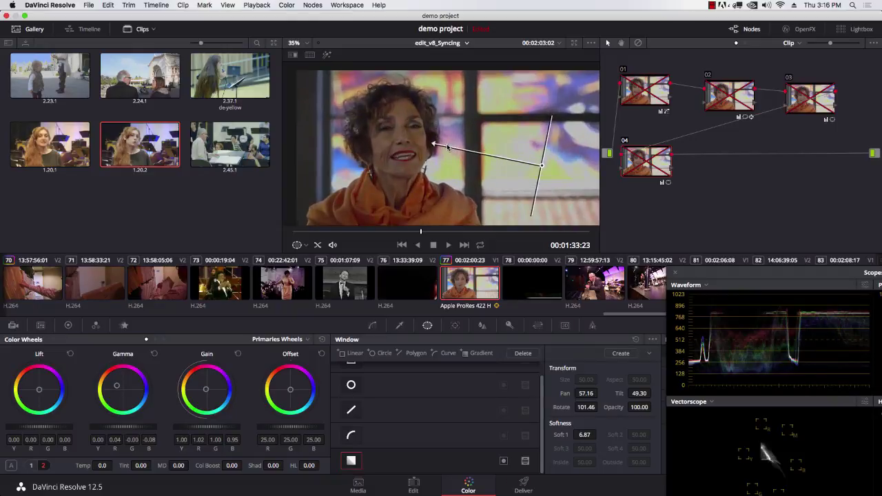
click(448, 244)
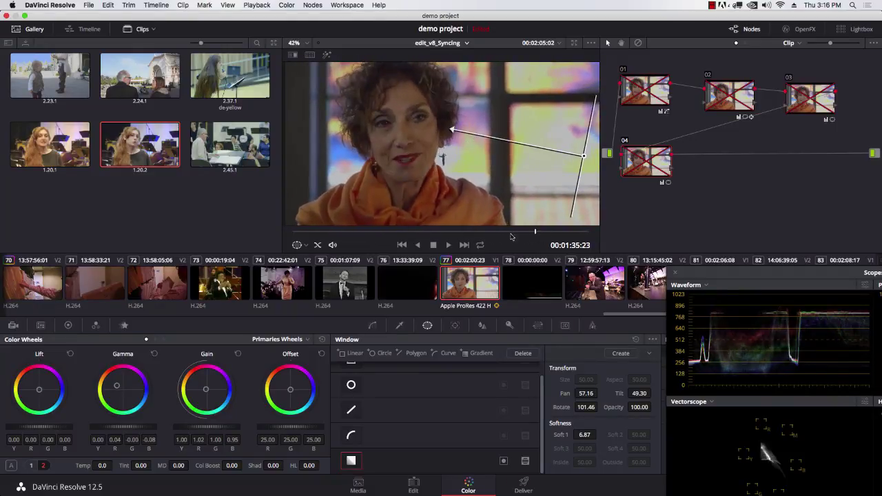
drag(559, 241, 454, 231)
scroll(467, 159, down, 3)
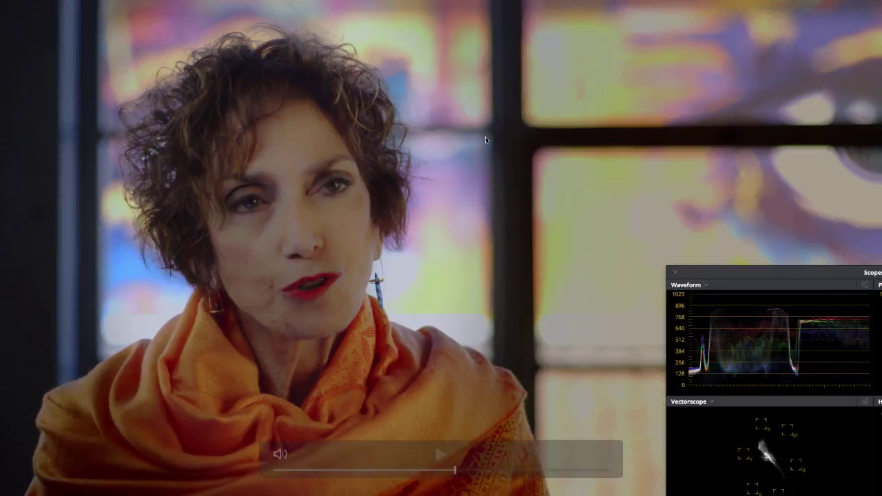
click(359, 188)
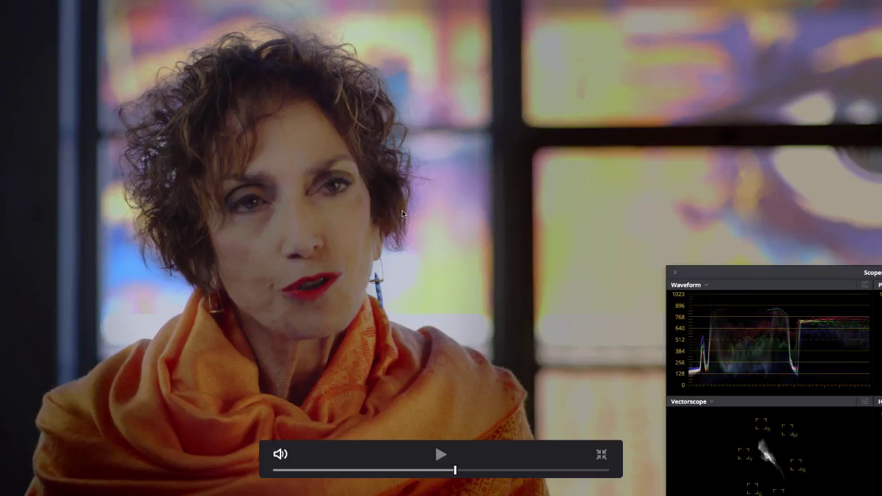
key(Escape)
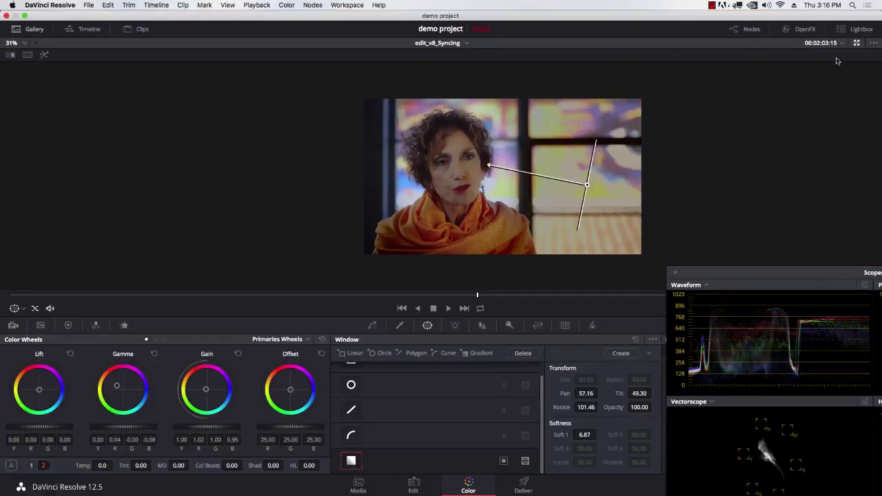
click(857, 43)
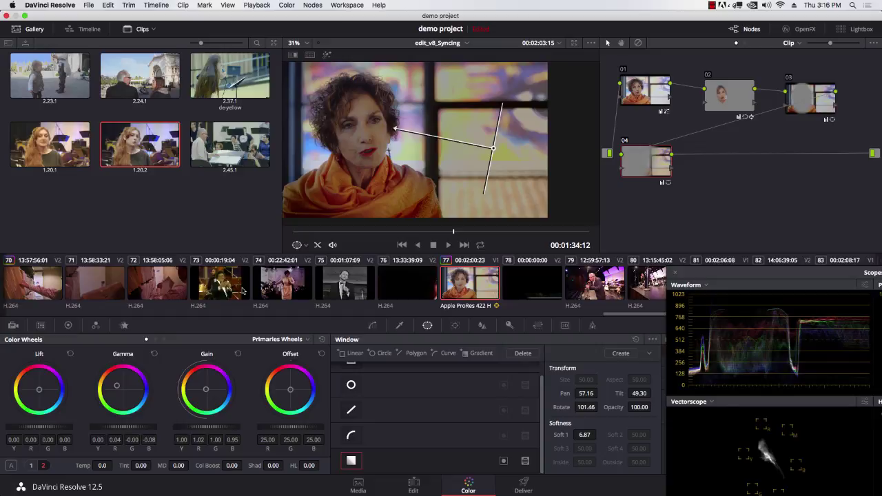
Step: Move the scopes aside, open clip 85 with the box office shot, and park the playhead at 00:01:48:15
click(674, 273)
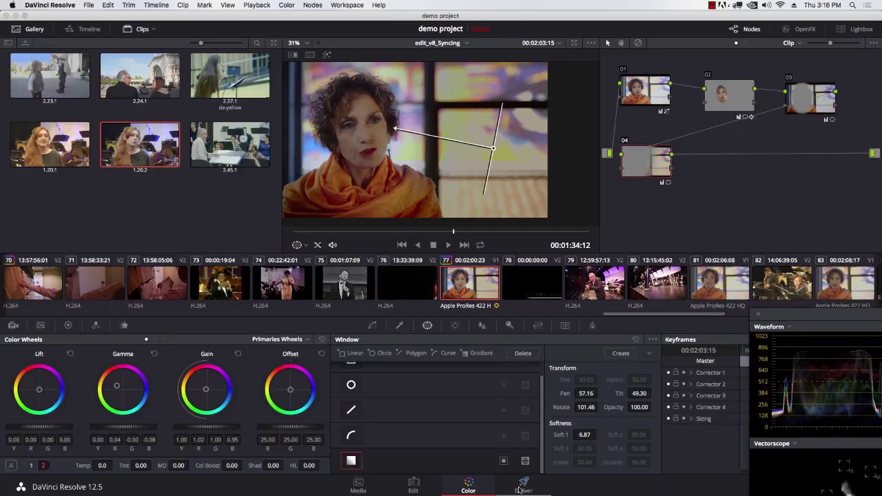
click(480, 325)
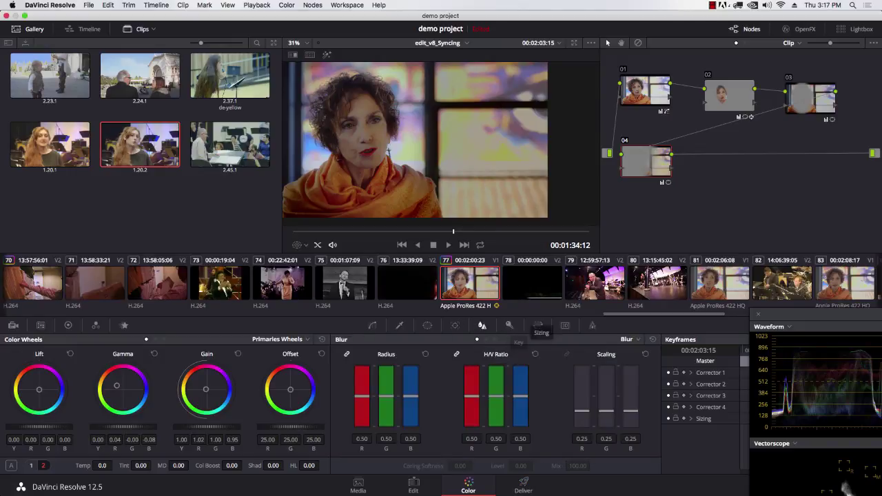
click(598, 288)
drag(639, 314, 699, 315)
click(469, 285)
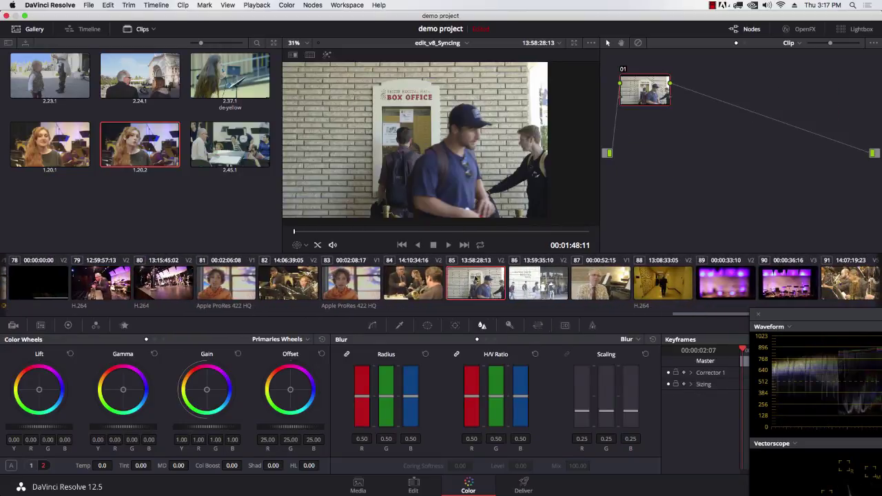
key(space)
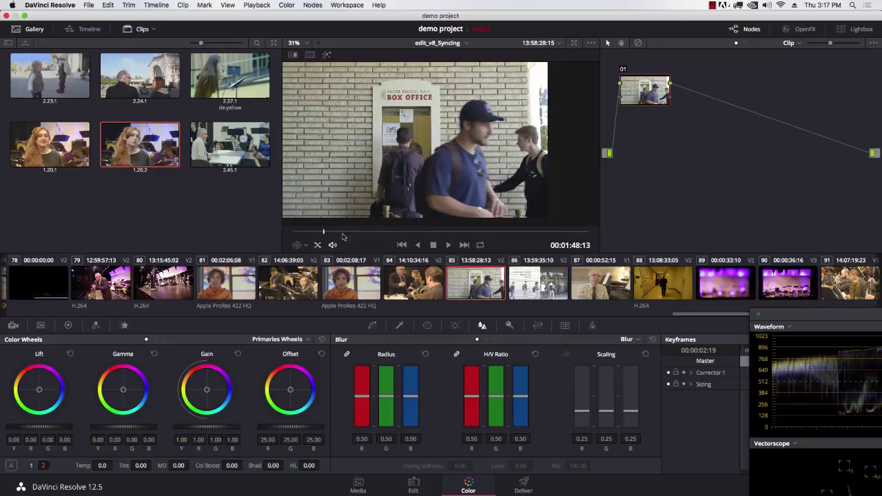
drag(489, 236, 343, 237)
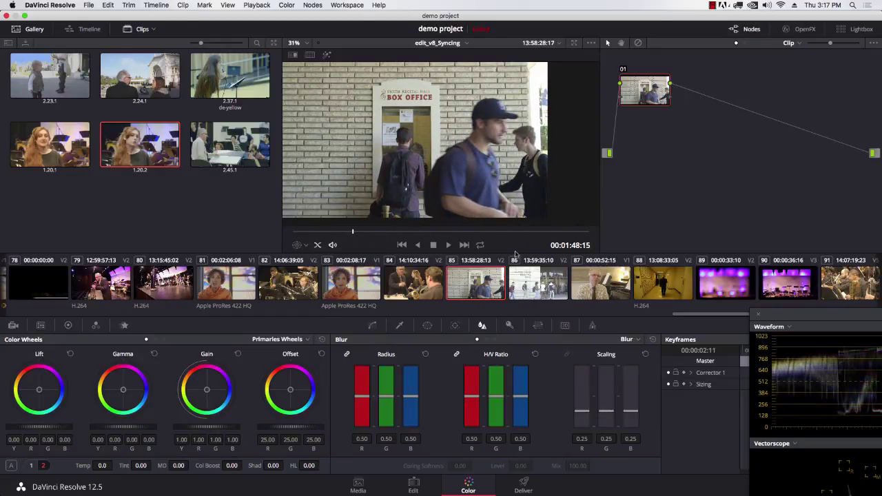
drag(702, 314, 615, 314)
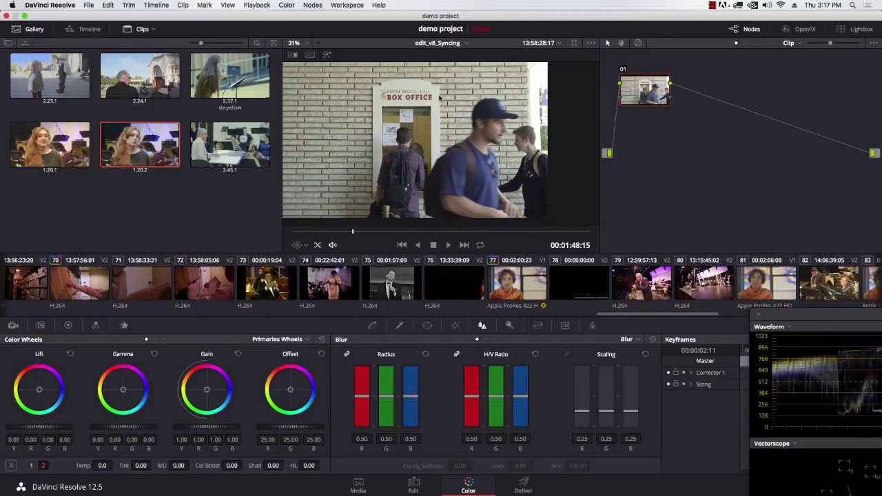
Step: Add serial node 02 to the box office clip and enable a rectangular window on it
key(alt+s)
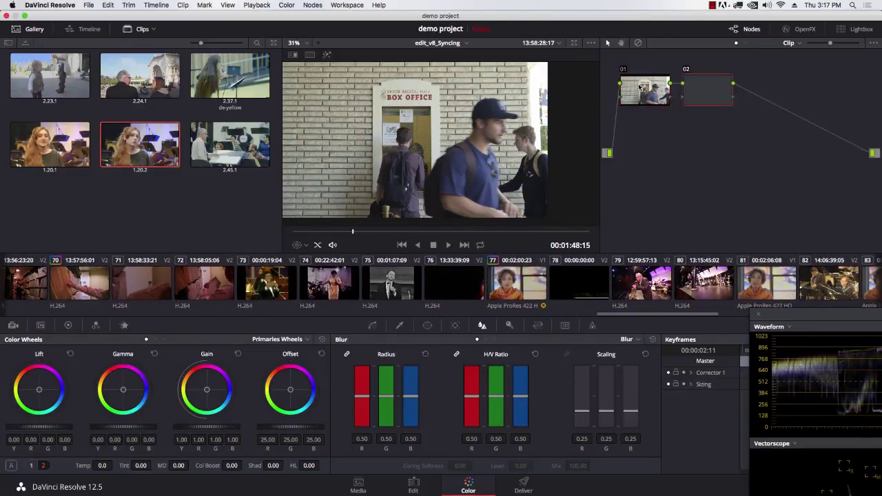
scroll(406, 95, down, 2)
scroll(405, 96, up, 5)
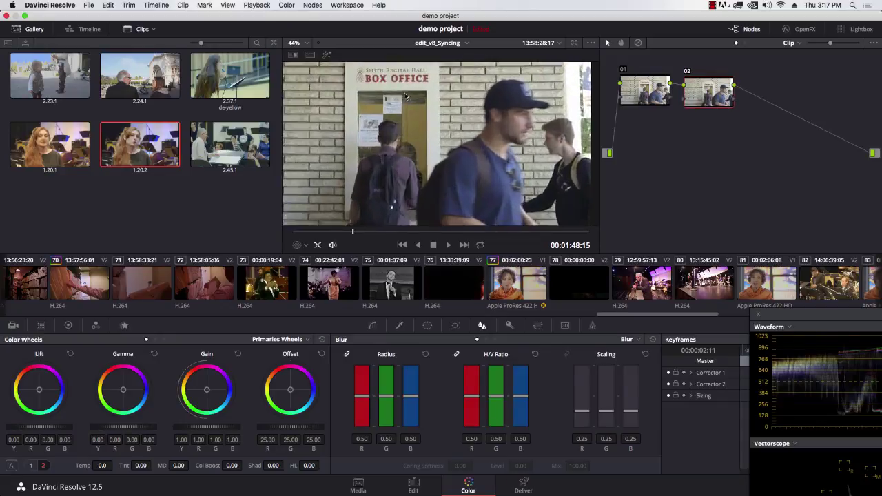
scroll(460, 126, up, 1)
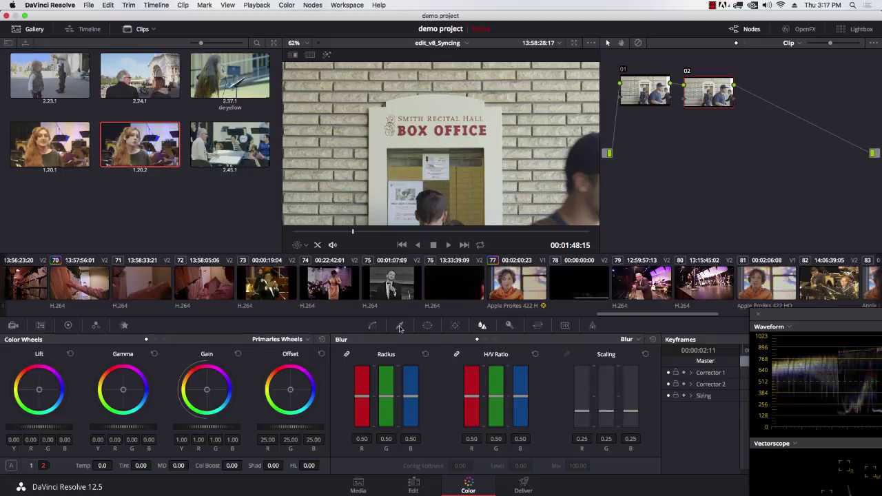
click(426, 326)
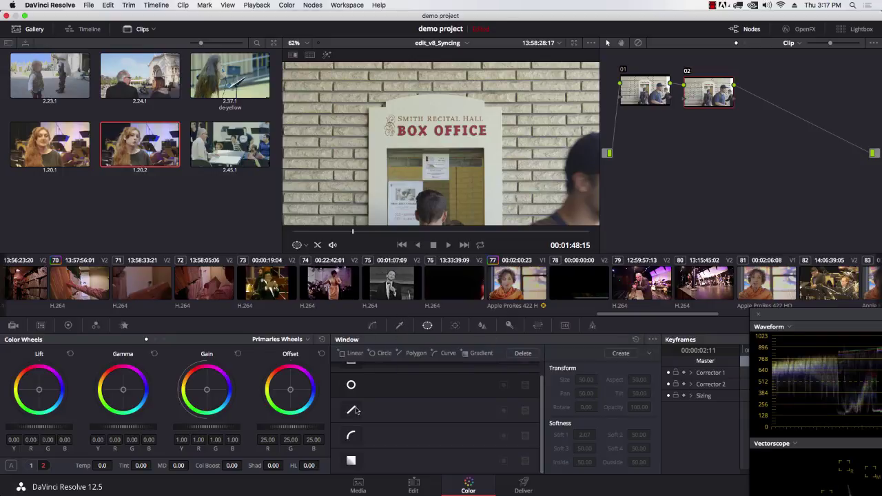
scroll(362, 389, up, 1)
click(353, 380)
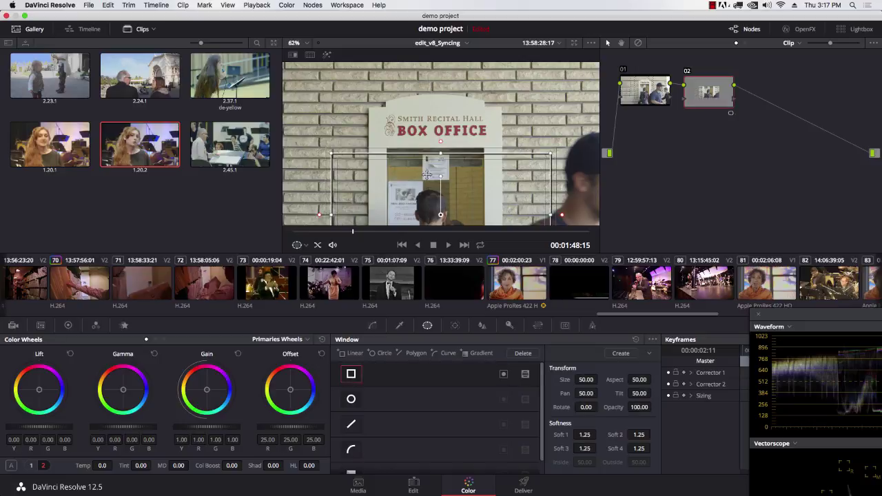
drag(446, 213, 444, 122)
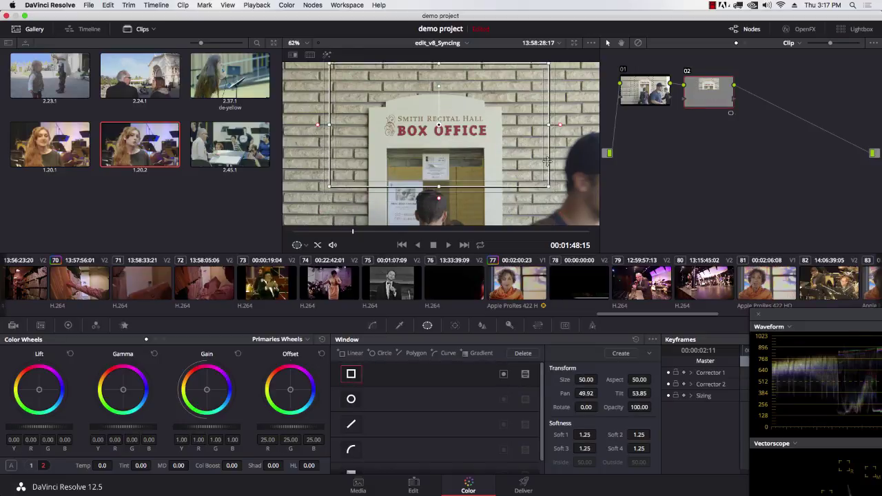
drag(549, 182, 517, 168)
key(super+z)
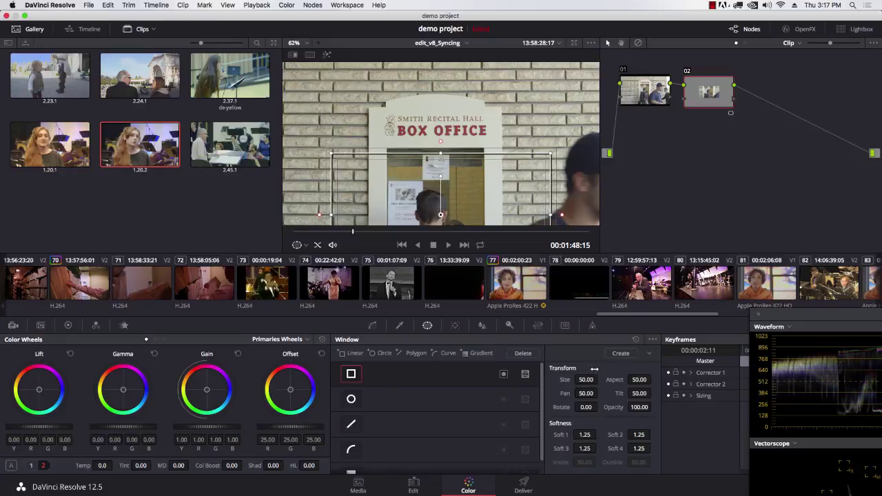
Step: Reduce the rectangular window to size 32.48 and centre it on the Box Office sign at pan 49.95 and tilt 53.78
mouse_move(586, 379)
mouse_down()
mouse_move(629, 376)
mouse_move(583, 381)
mouse_up()
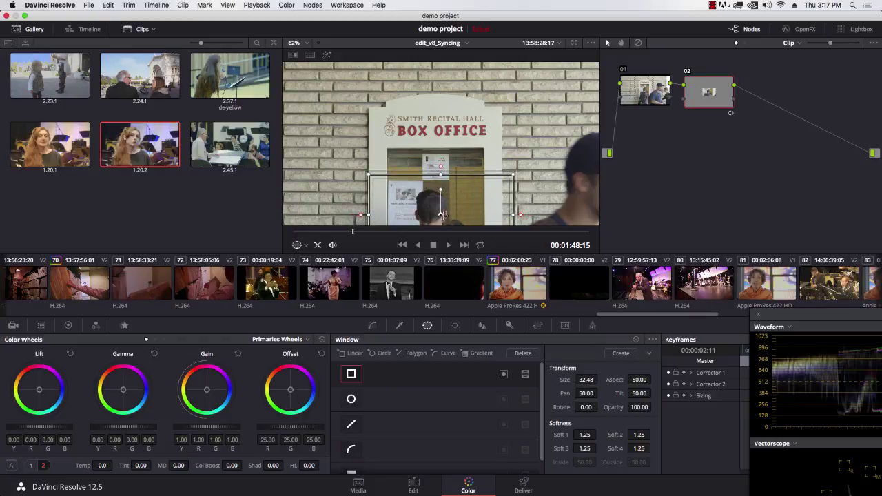
drag(443, 215, 438, 117)
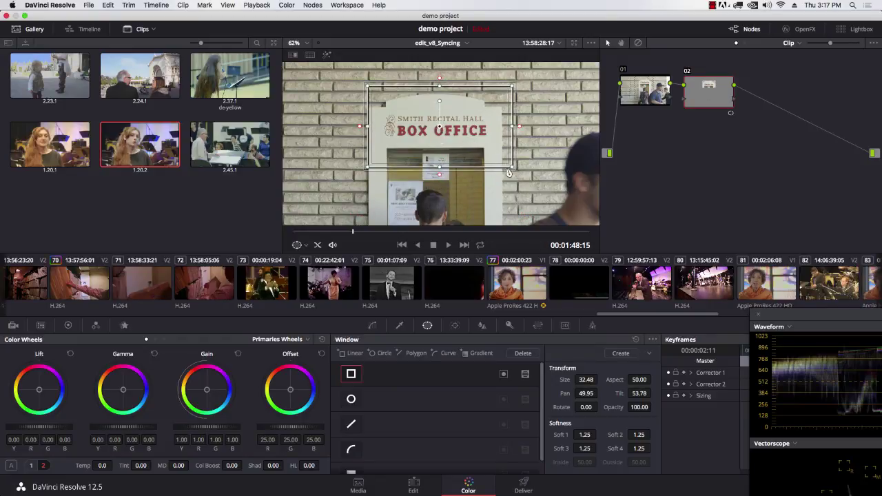
Step: Reshape the rectangular window by moving its four corners and its upper and side edges inward to fit the Box Office sign
drag(512, 172, 501, 145)
drag(368, 166, 378, 146)
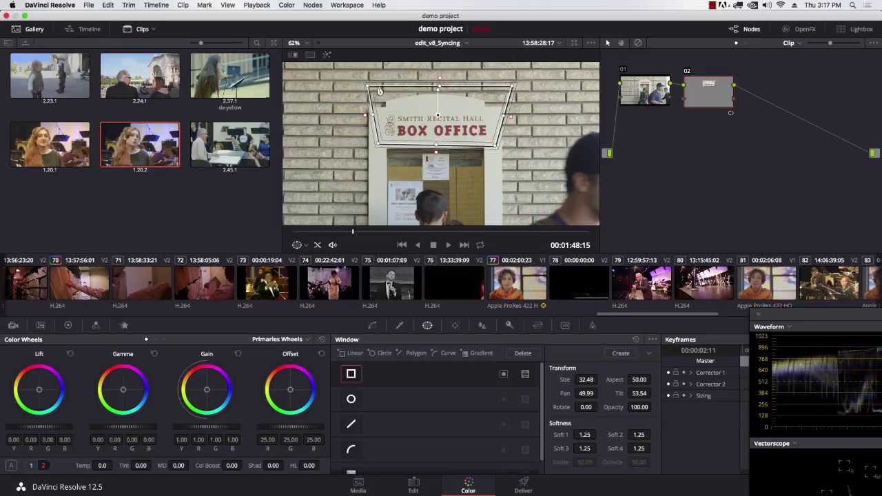
drag(367, 84, 386, 102)
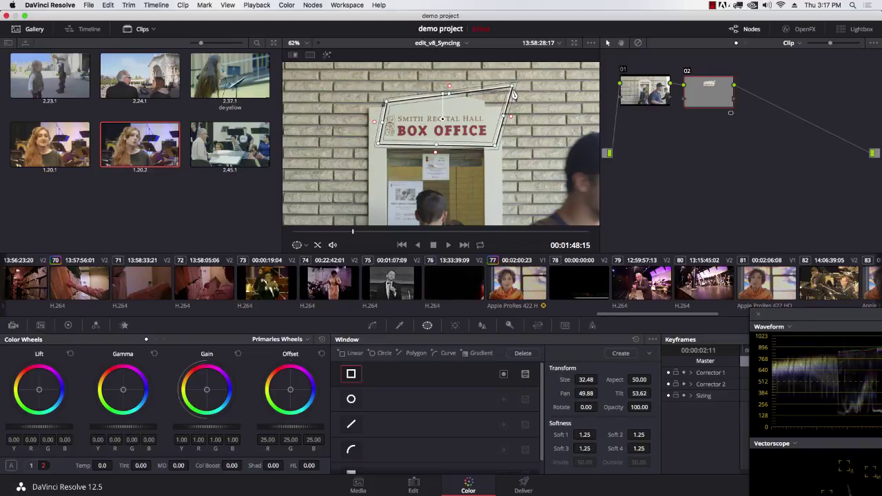
drag(513, 89, 495, 104)
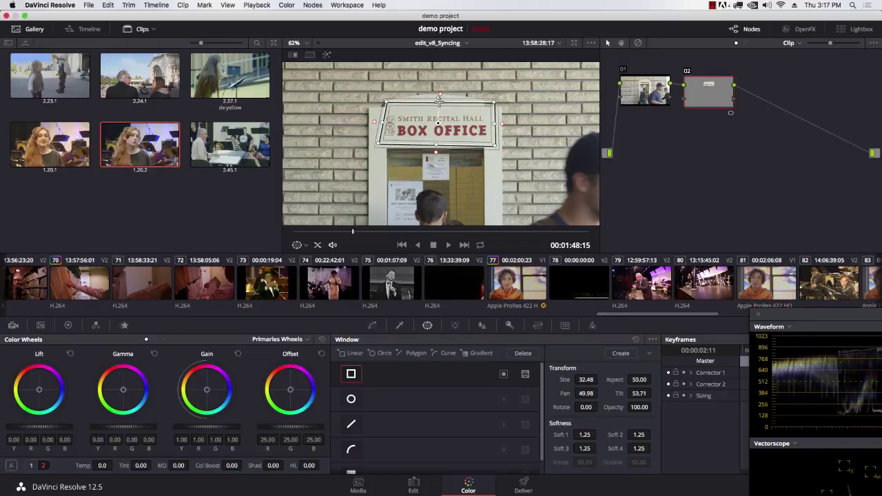
drag(440, 98, 440, 106)
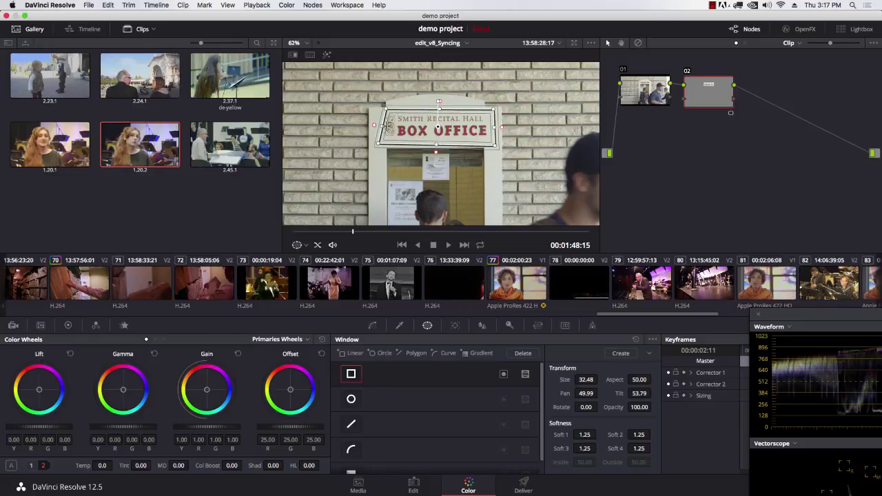
drag(375, 126, 370, 127)
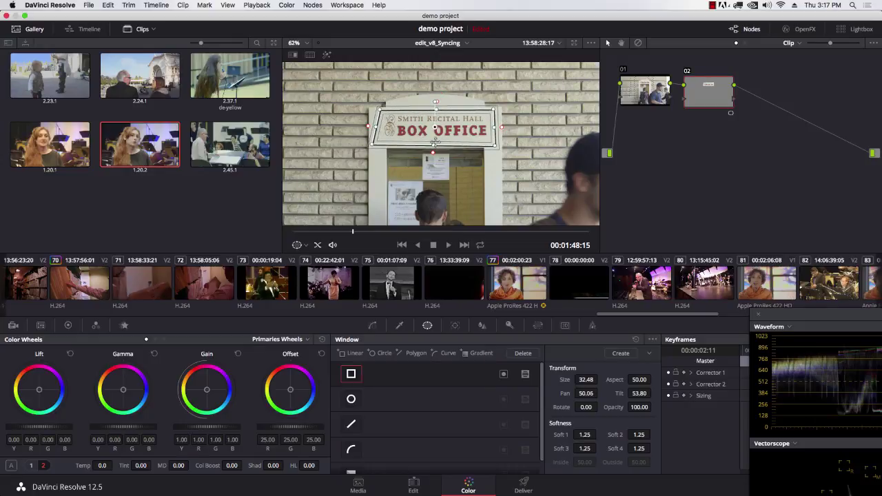
Step: Blur the windowed sign on node 02 with the linked radius at 1.28 for red, green and blue
click(482, 325)
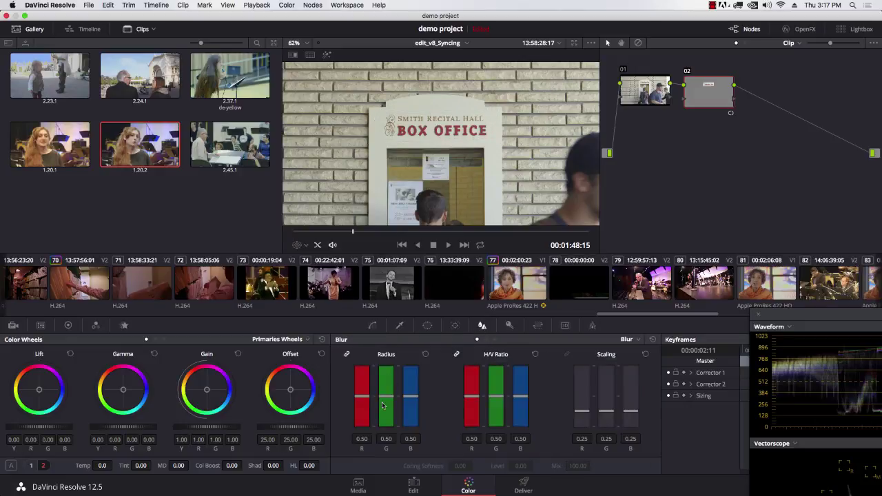
mouse_move(383, 405)
mouse_down()
mouse_move(387, 386)
mouse_move(364, 392)
mouse_up()
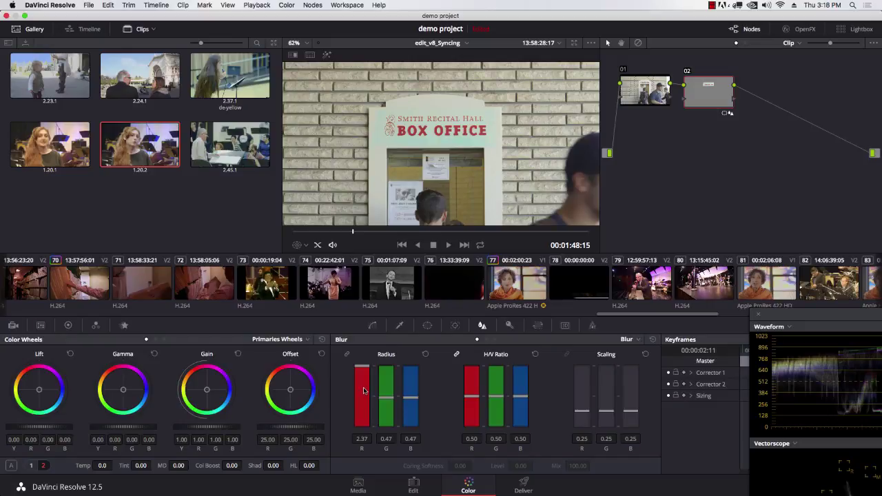
drag(383, 381, 383, 397)
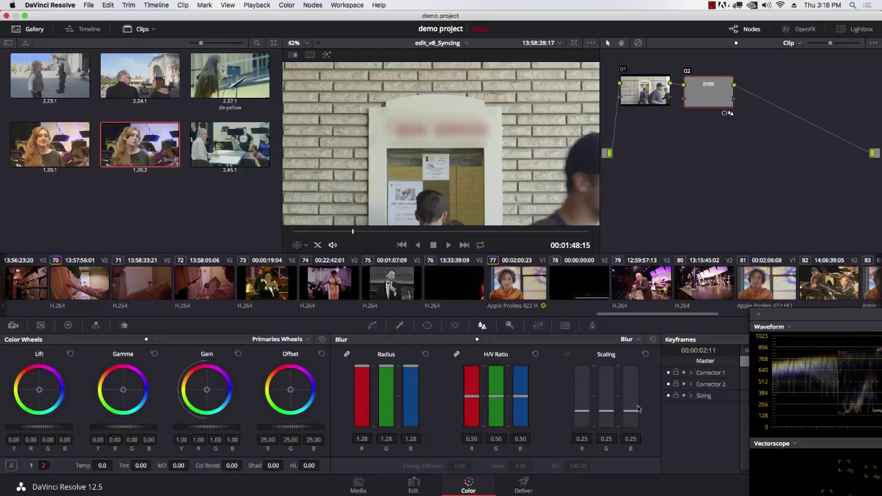
Step: Rotate the sign window to about -1.36 and soften its edges to Soft 1 4.97, Soft 2 4.13, Soft 3 7.61 and Soft 4 3.77
click(427, 325)
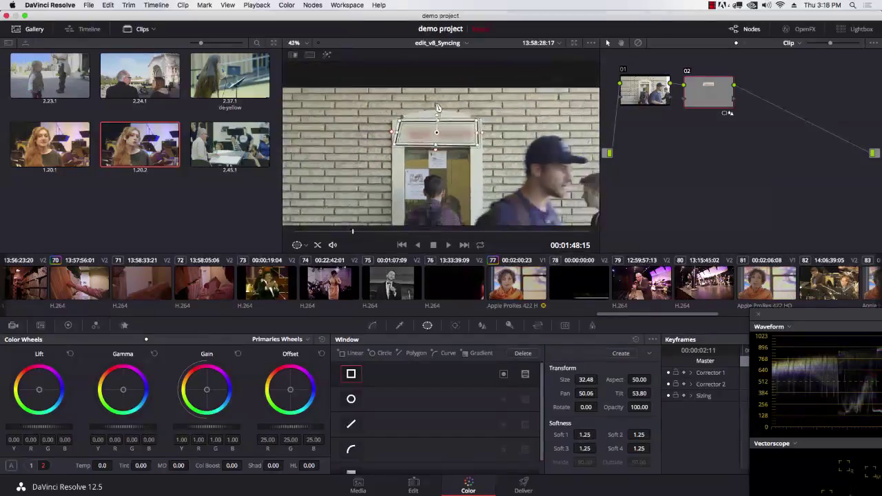
scroll(434, 98, up, 5)
drag(435, 74, 564, 114)
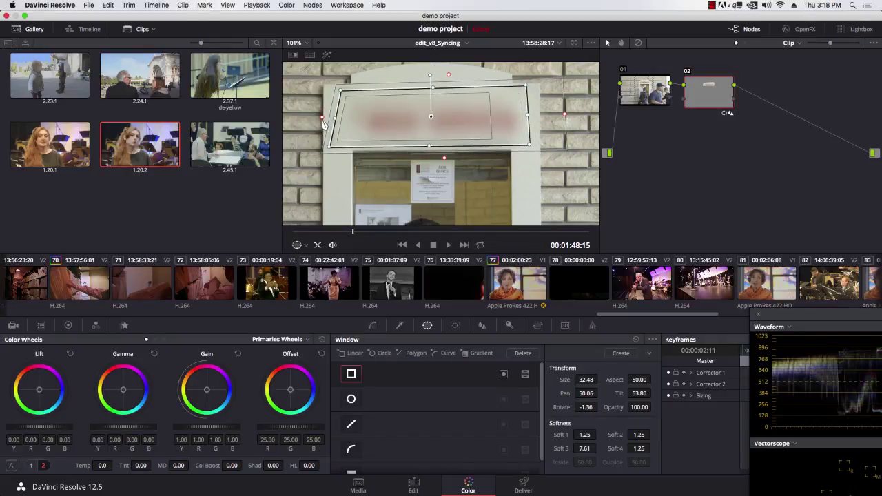
drag(322, 118, 310, 119)
drag(434, 158, 434, 164)
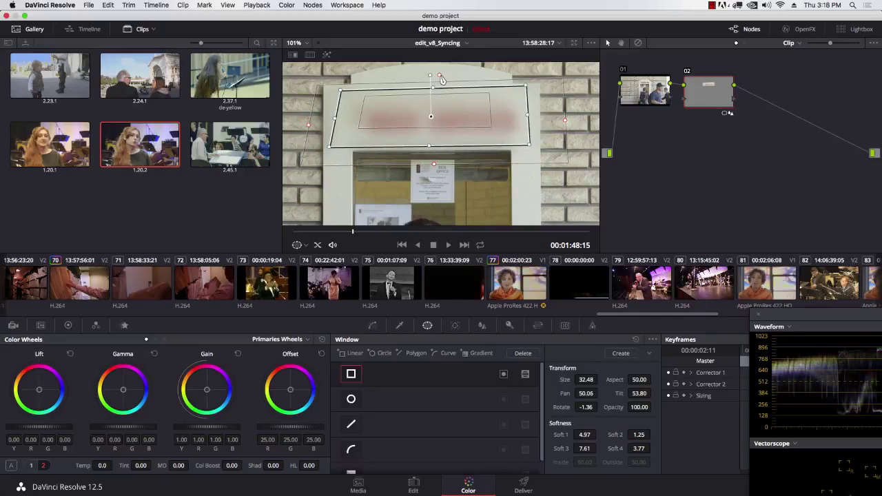
drag(441, 74, 440, 67)
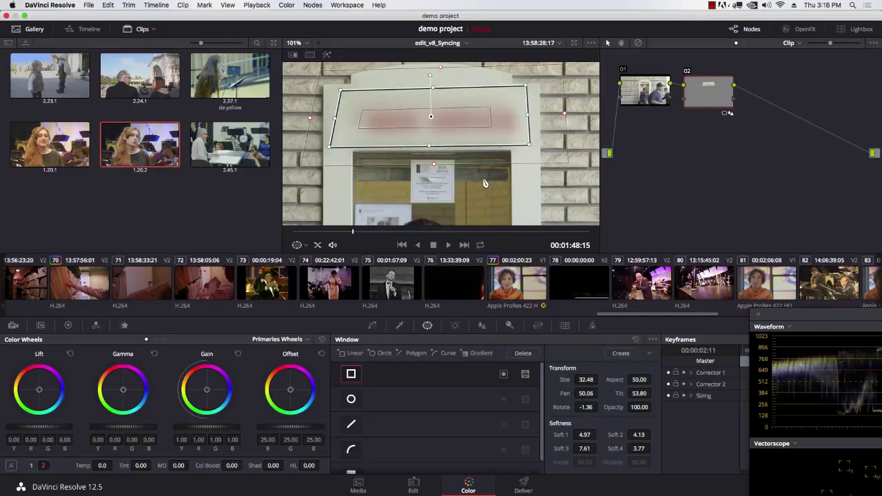
Step: Show the tracker controls for the sign window and reposition node 02 slightly in the node graph
click(454, 326)
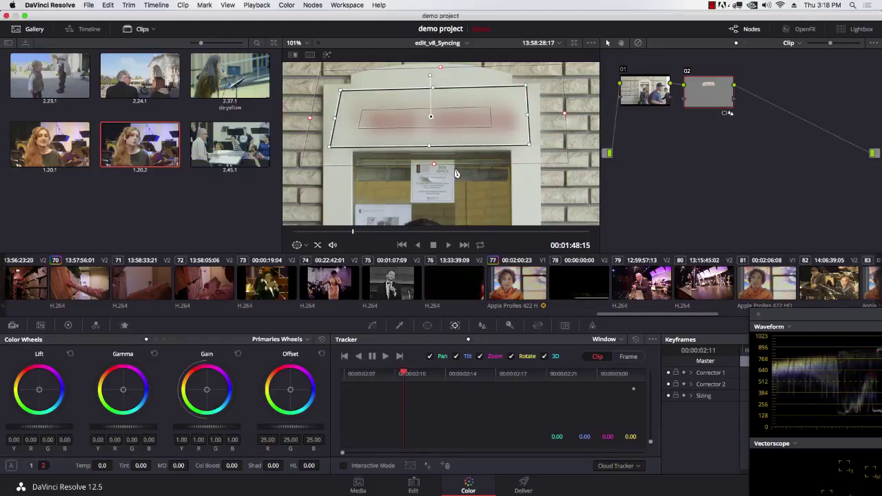
scroll(456, 172, down, 6)
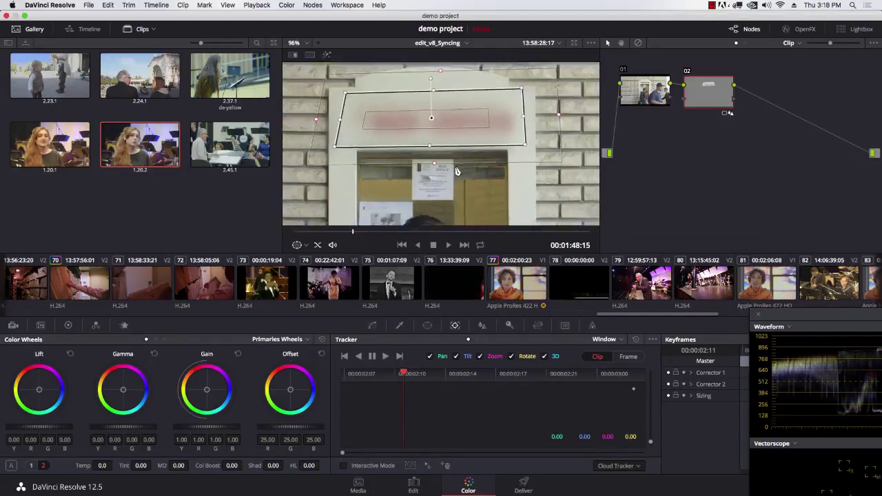
scroll(457, 175, down, 3)
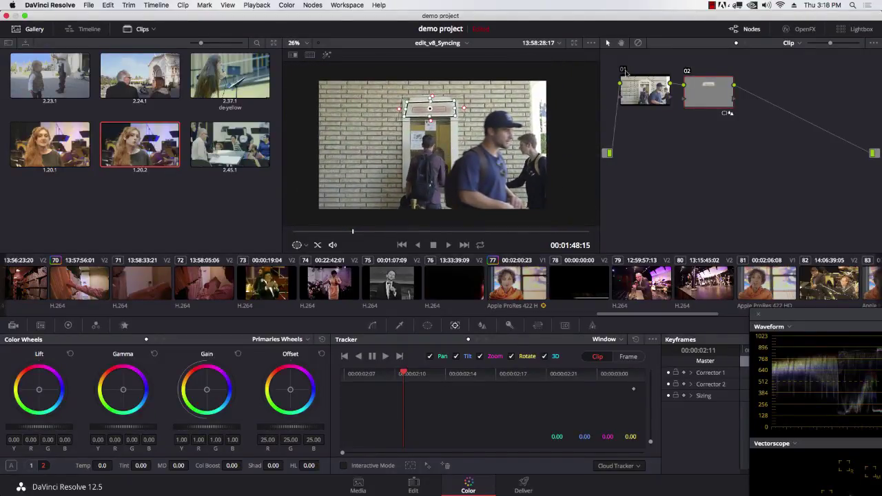
drag(701, 109, 718, 103)
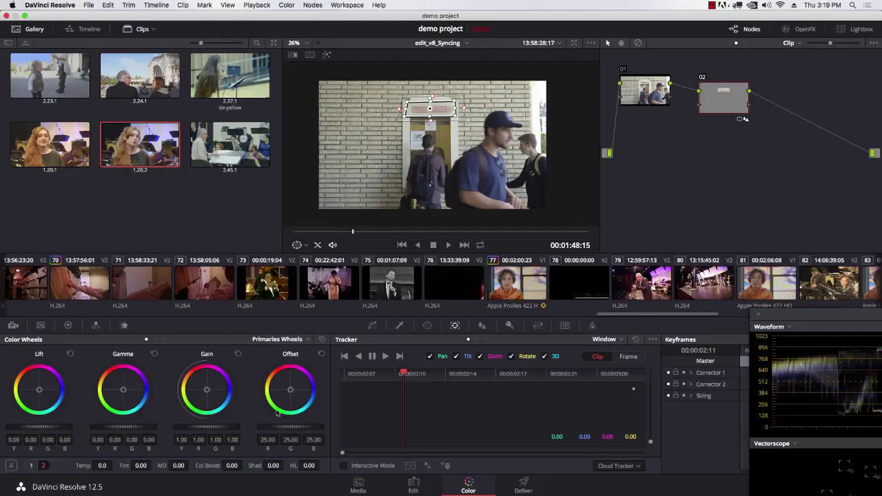
Step: Look through the Color Match, Color Wheels, RGB Mixer and Motion Effects controls
click(40, 326)
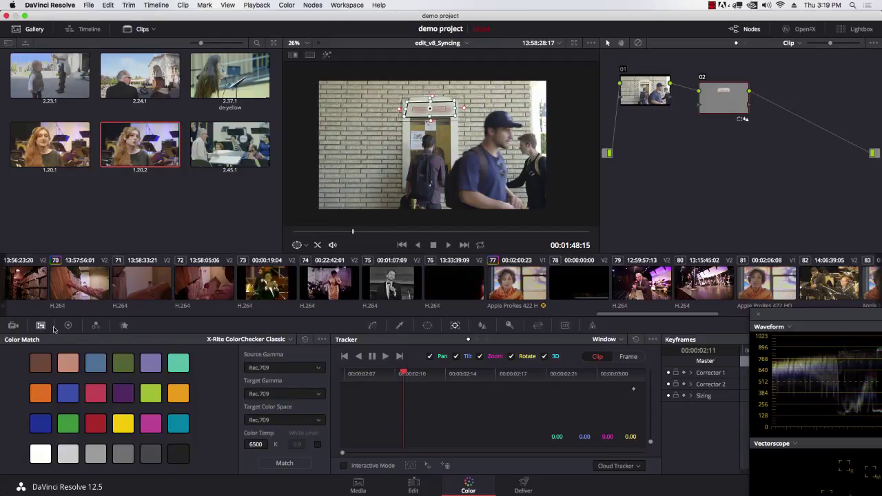
click(69, 326)
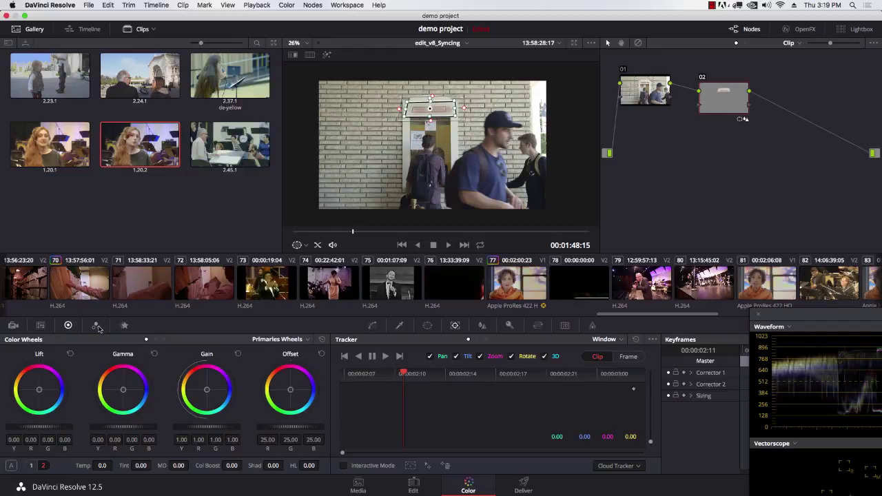
click(98, 326)
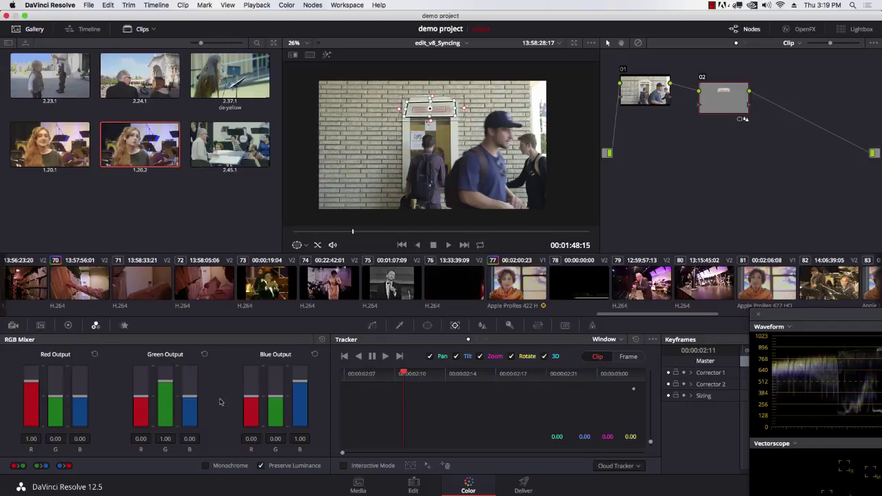
click(124, 327)
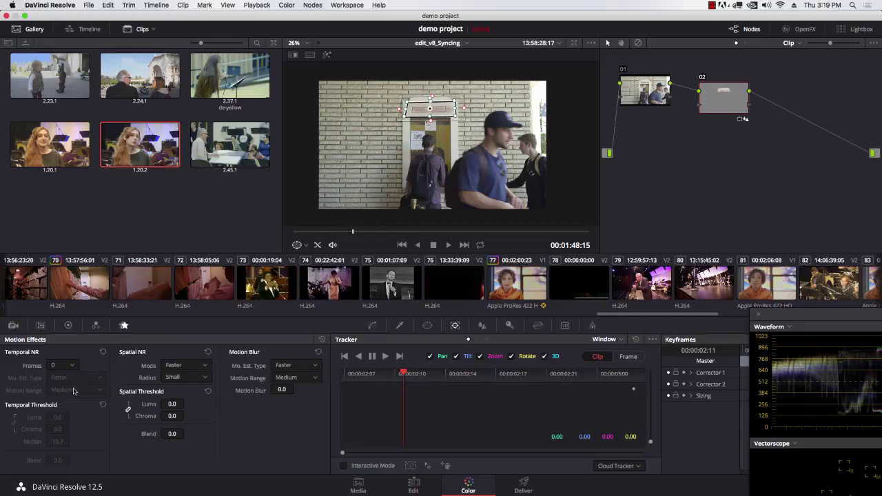
Step: Show the node key for node 02 and adjust its key output gain
click(482, 326)
click(508, 327)
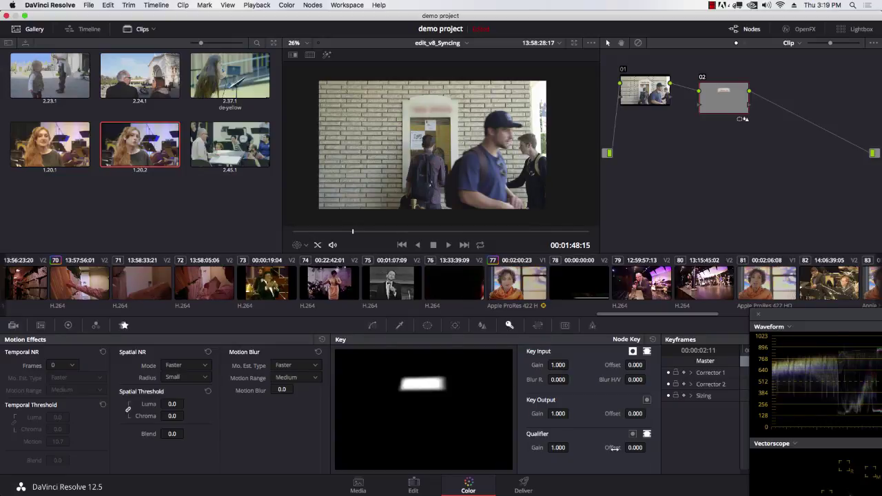
mouse_move(559, 414)
mouse_down()
mouse_move(537, 413)
mouse_move(564, 413)
mouse_up()
Step: Show the Sizing controls, review the available sizing modes and switch from Input Sizing to Node Sizing
click(539, 326)
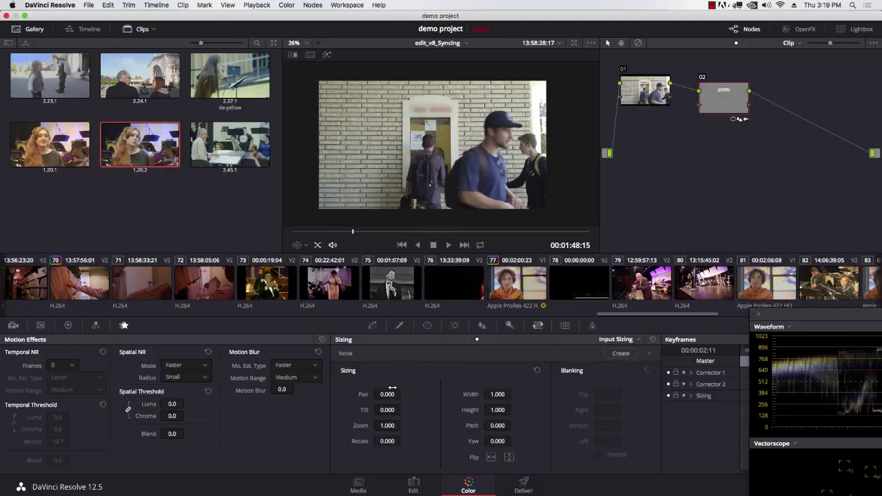
click(628, 341)
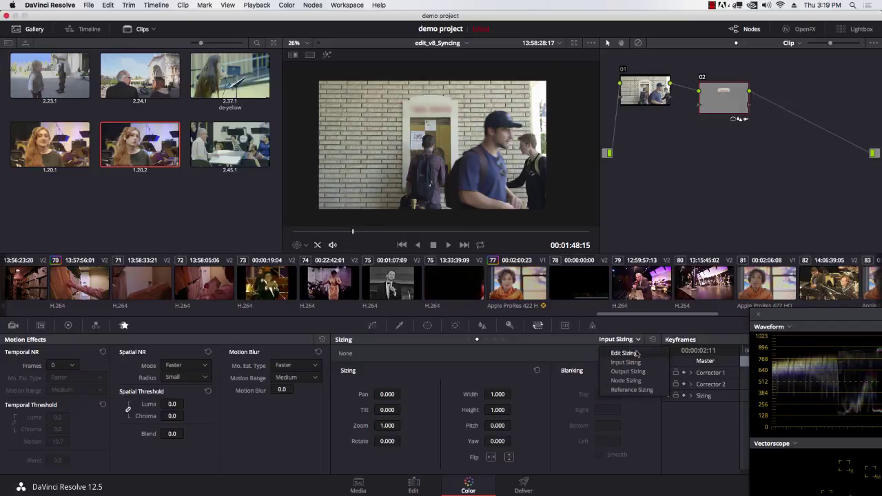
click(635, 433)
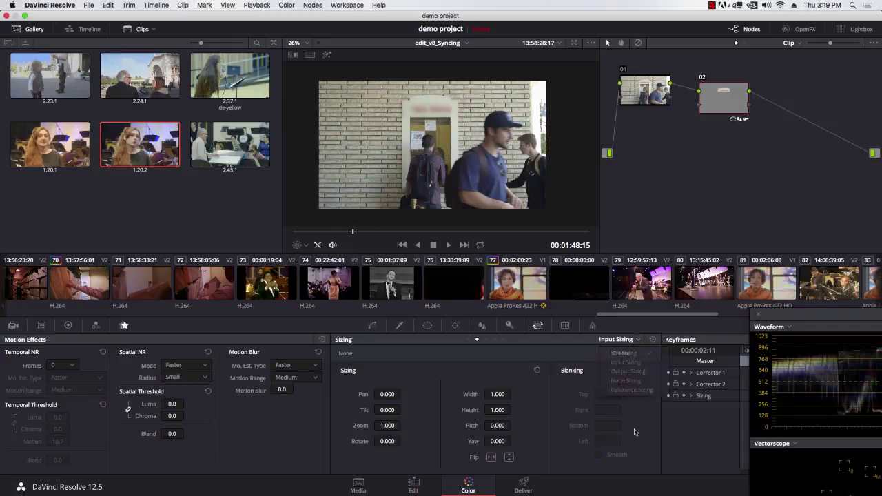
click(624, 340)
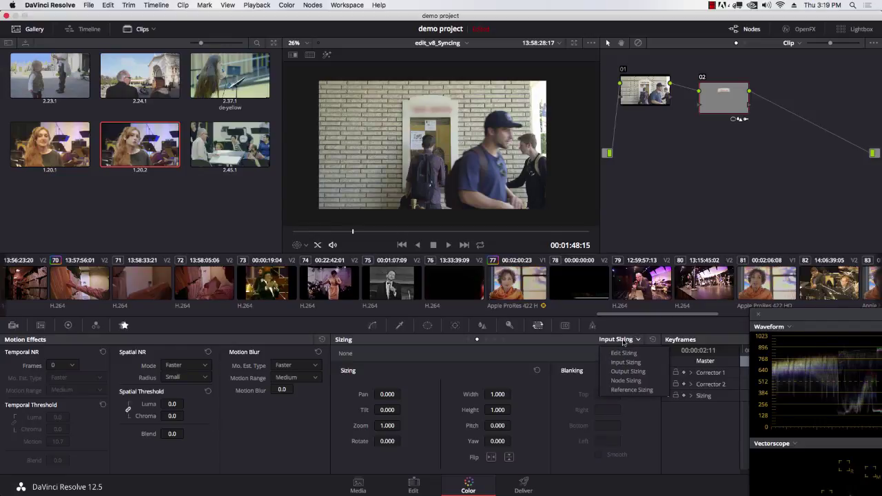
click(625, 380)
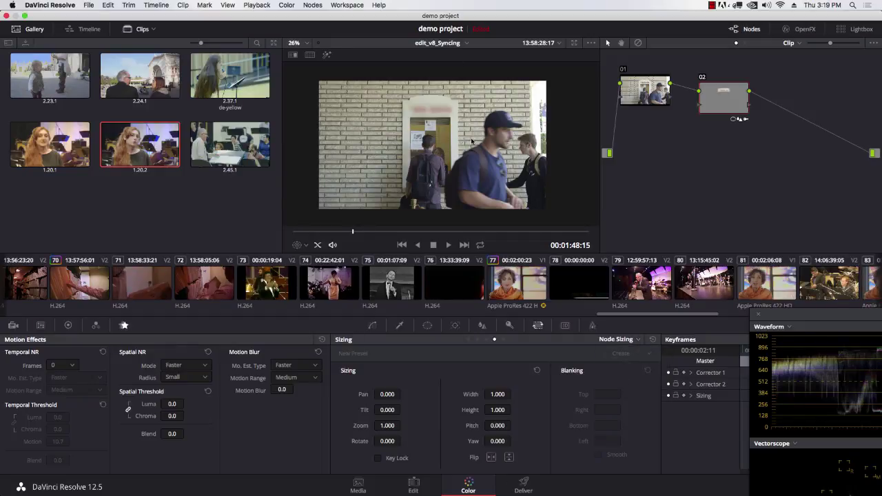
click(617, 344)
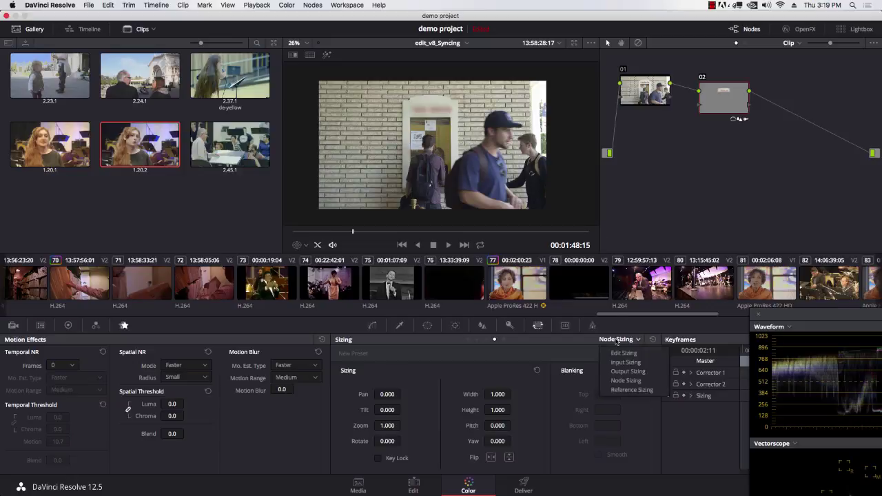
click(629, 408)
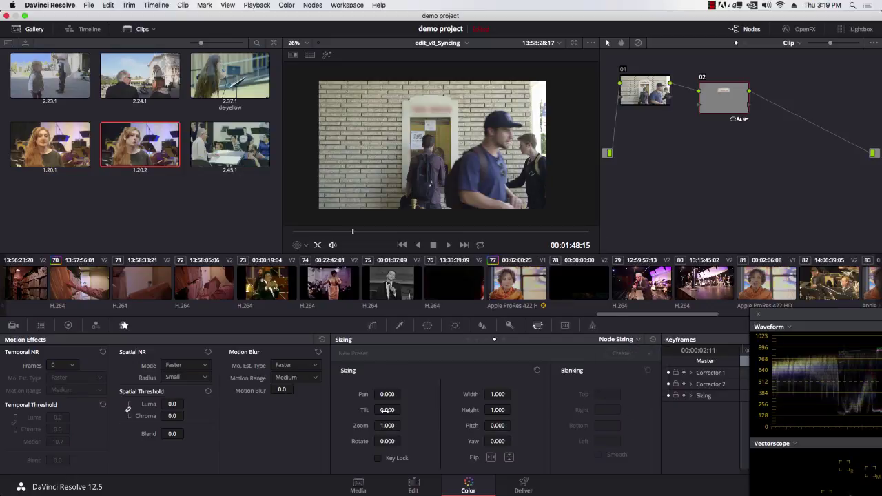
Step: Try enlarging the windowed area of node 02 with a Node Sizing zoom of about 1.454, and undo the change
drag(395, 428, 403, 426)
key(super+z)
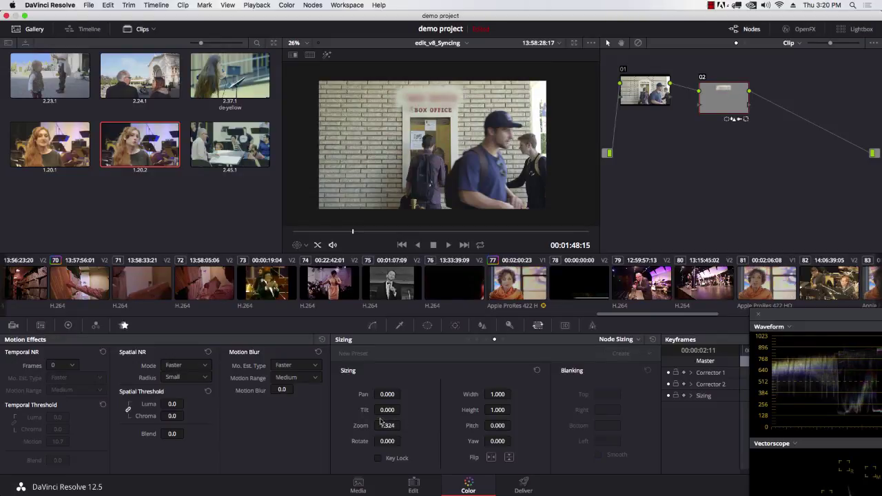
click(107, 5)
click(121, 17)
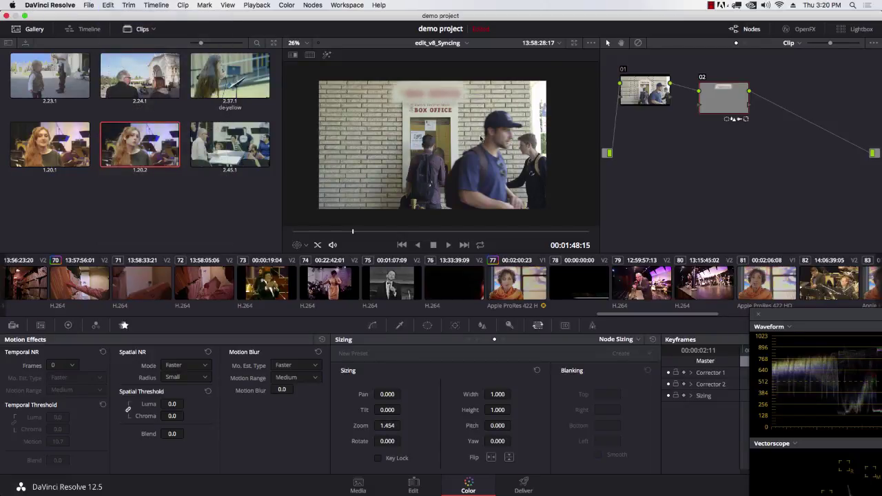
key(super+z)
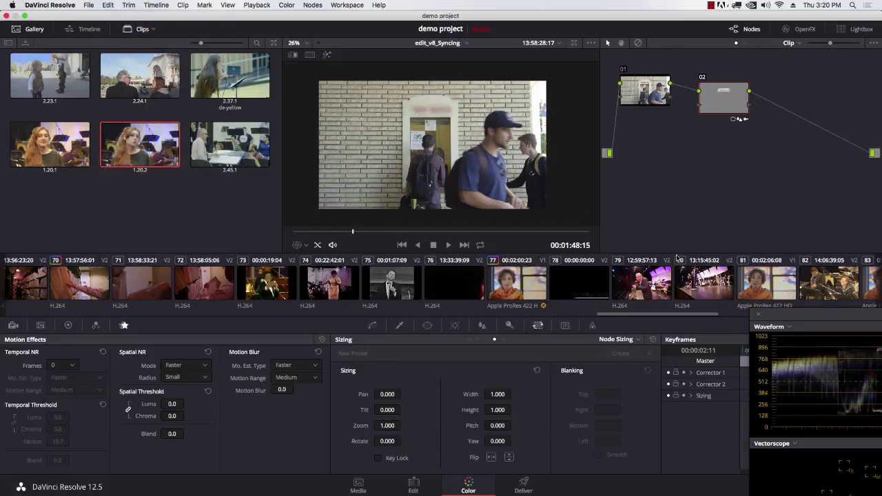
Step: Enlarge the whole shot with an Edit Sizing Zoom X and Y of 1.400, and show the Data Burn options
click(629, 340)
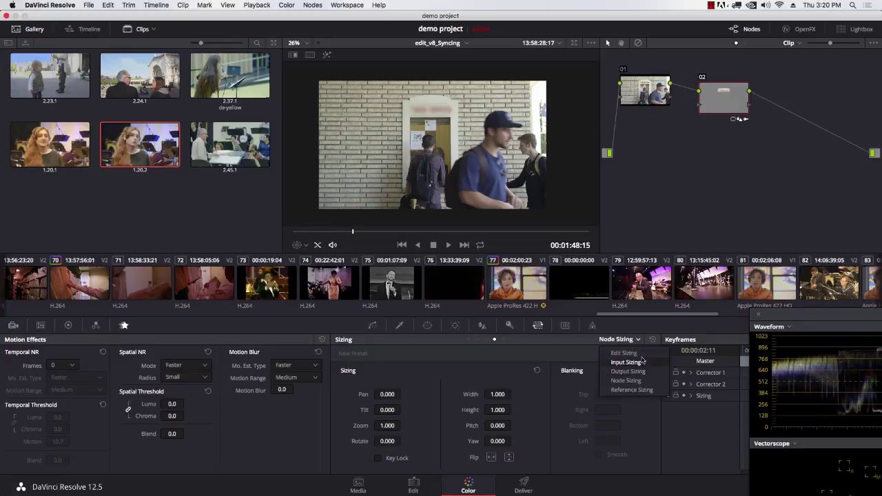
click(642, 354)
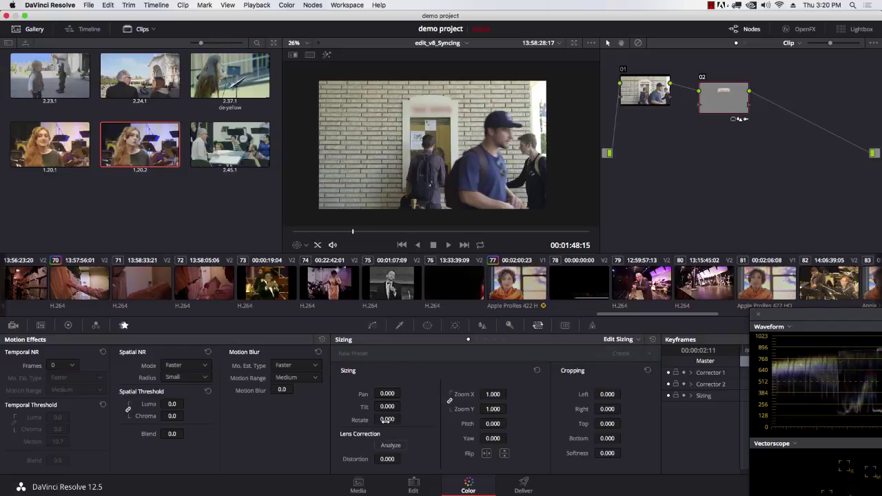
drag(492, 396, 508, 394)
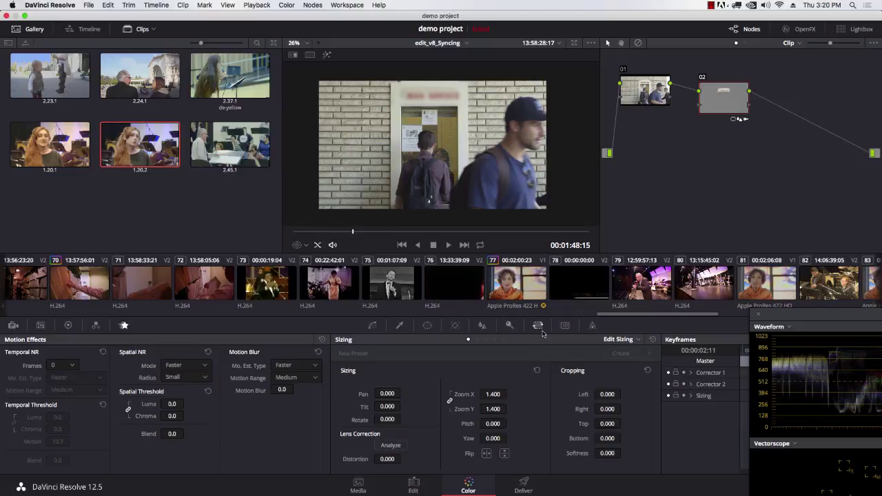
click(592, 326)
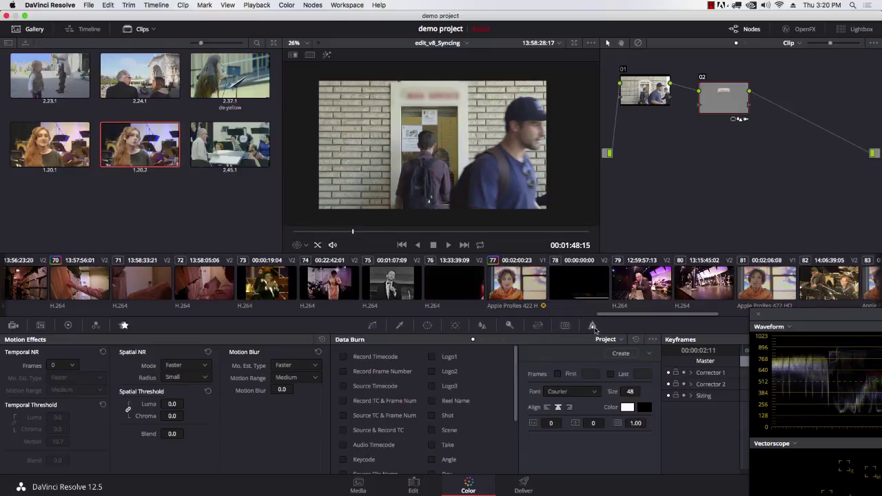
Step: Try the Record Timecode and Logo1 burn-ins in the project Data Burn, turning each off again
click(344, 358)
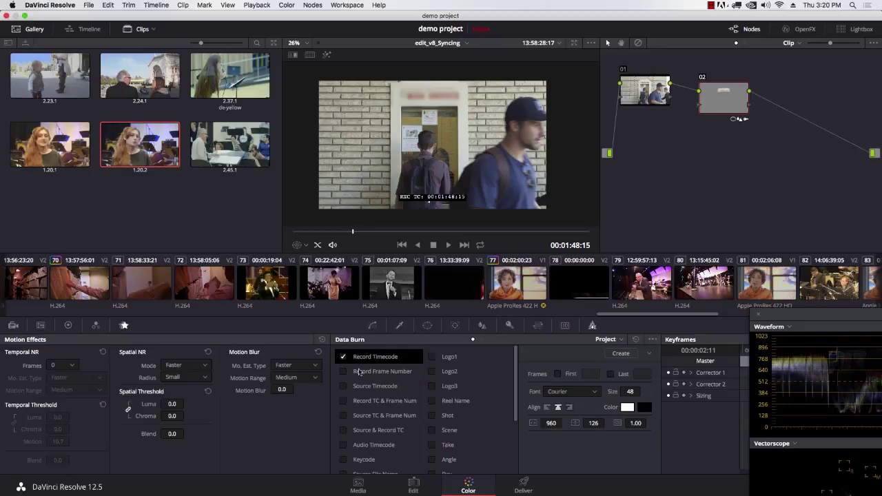
click(343, 357)
click(432, 357)
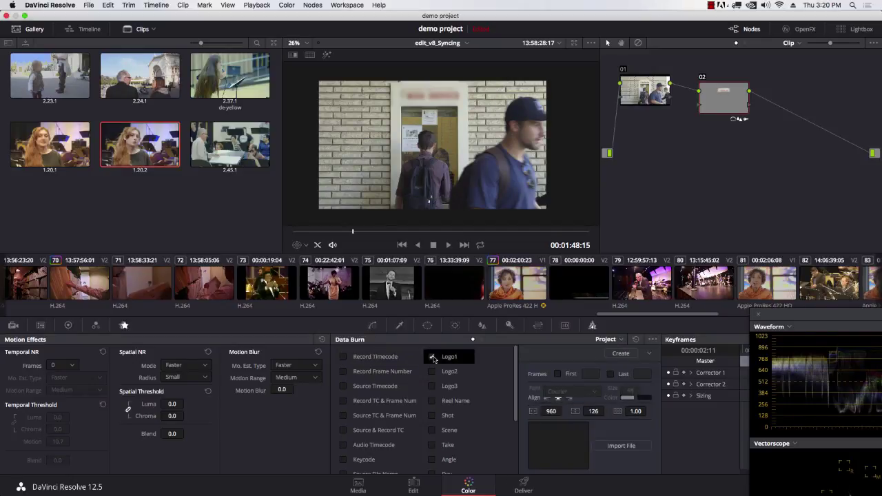
click(433, 357)
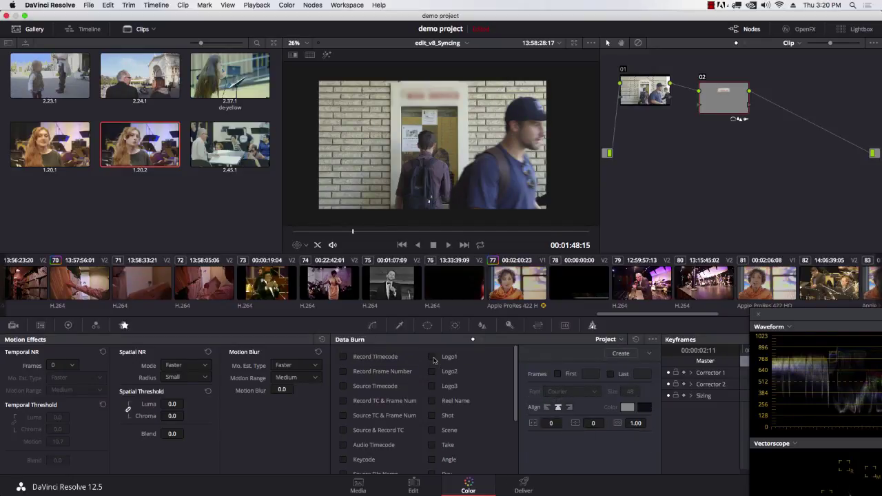
Step: Show the timeline on the Edit page and briefly play the lower-third title near 00:00:55:17
click(414, 485)
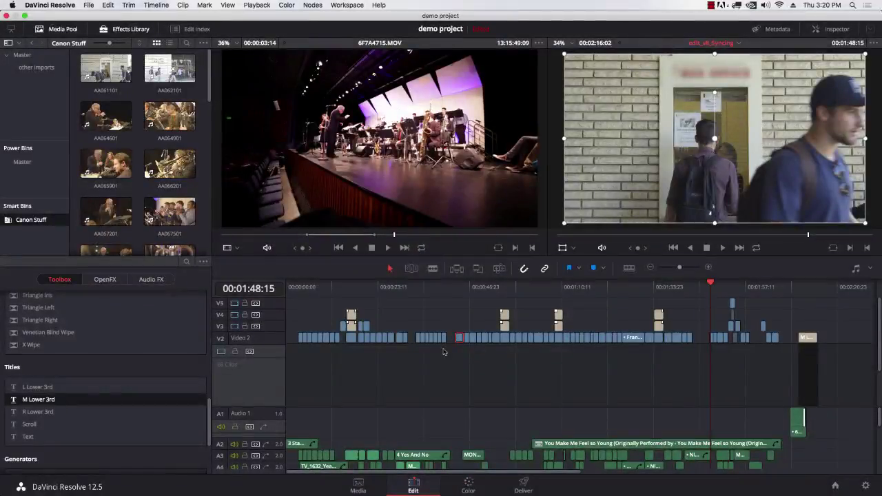
click(504, 287)
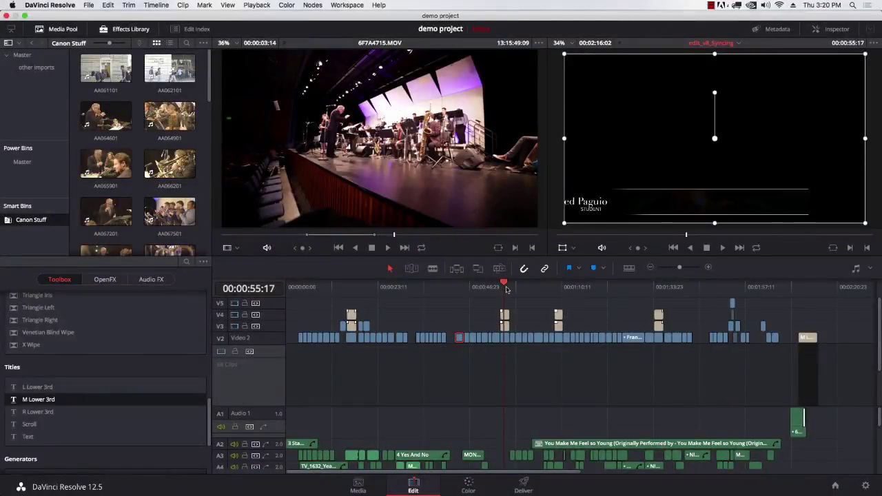
drag(506, 289, 503, 290)
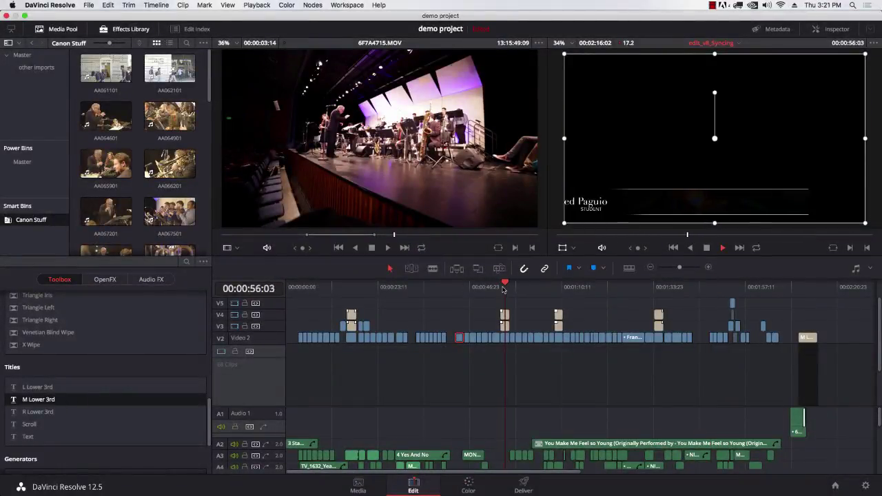
key(space)
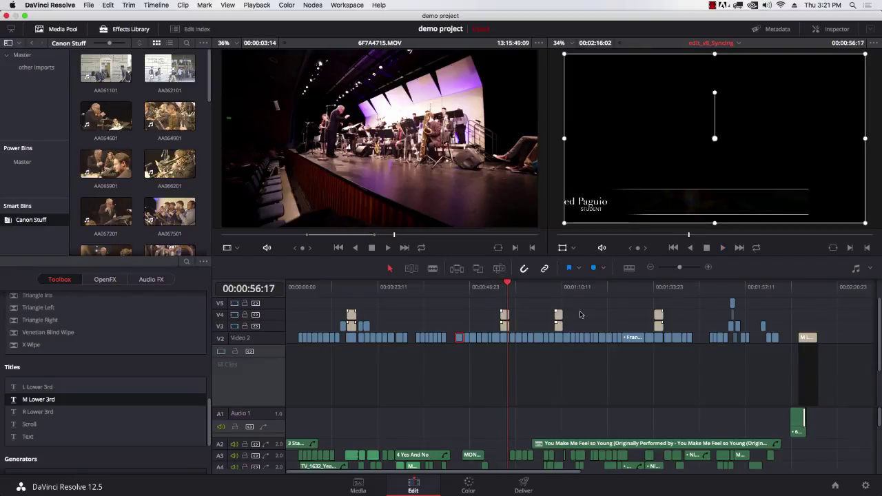
Step: Show the Deliver page and close the floating video scopes window
click(525, 490)
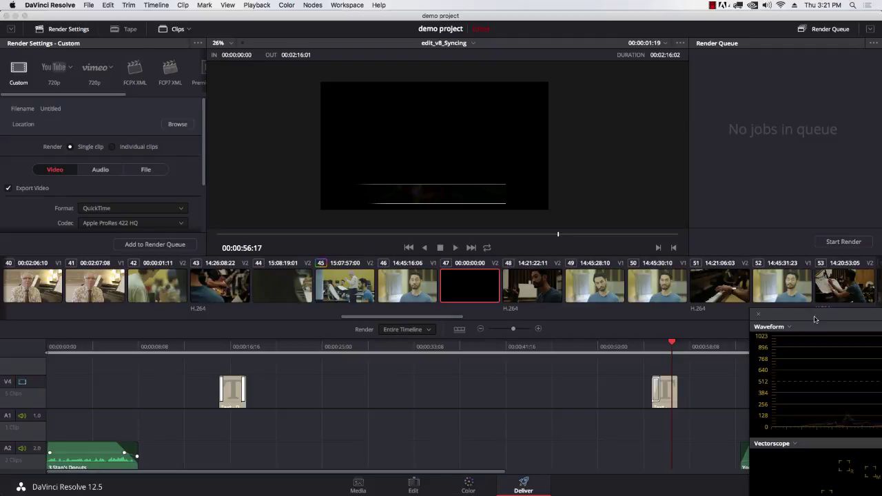
drag(760, 314, 341, 123)
click(340, 123)
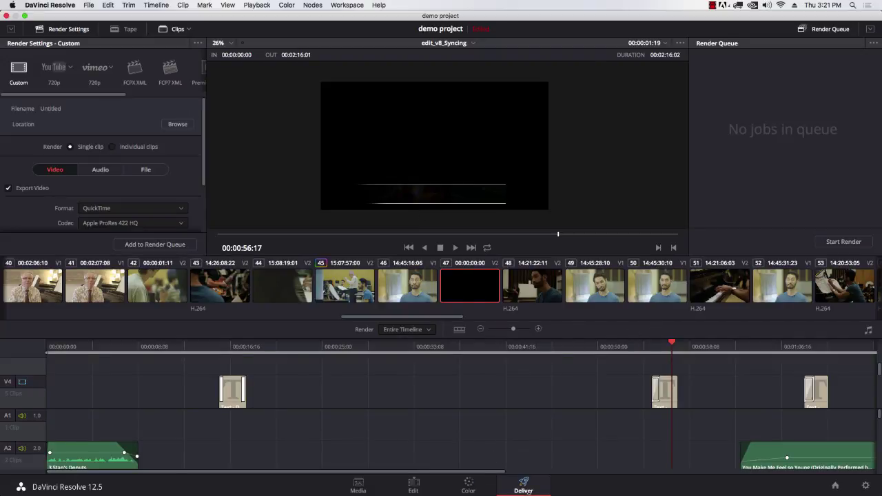
Step: Look through the earlier clip thumbnails and review the render range choices, keeping Entire Timeline
click(270, 318)
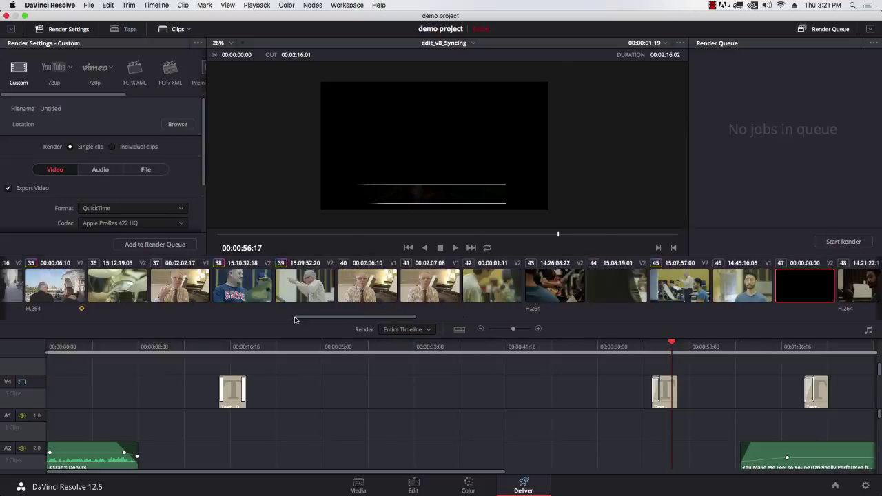
drag(372, 319, 262, 324)
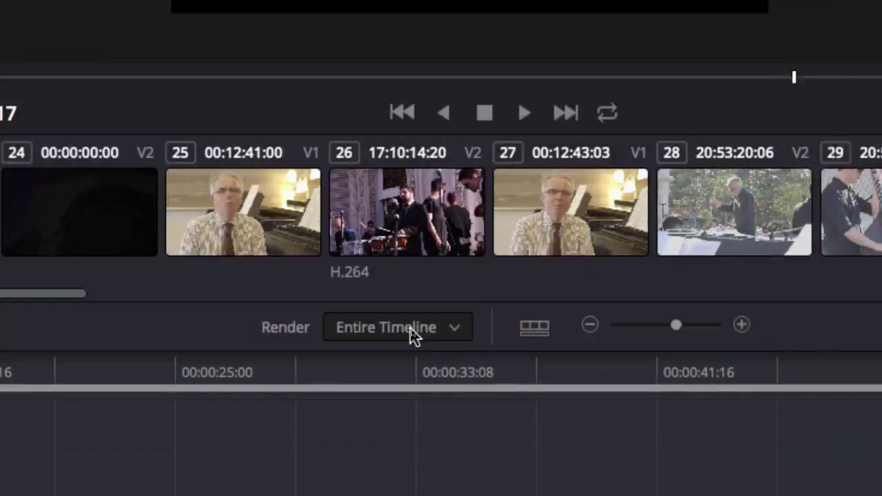
click(413, 330)
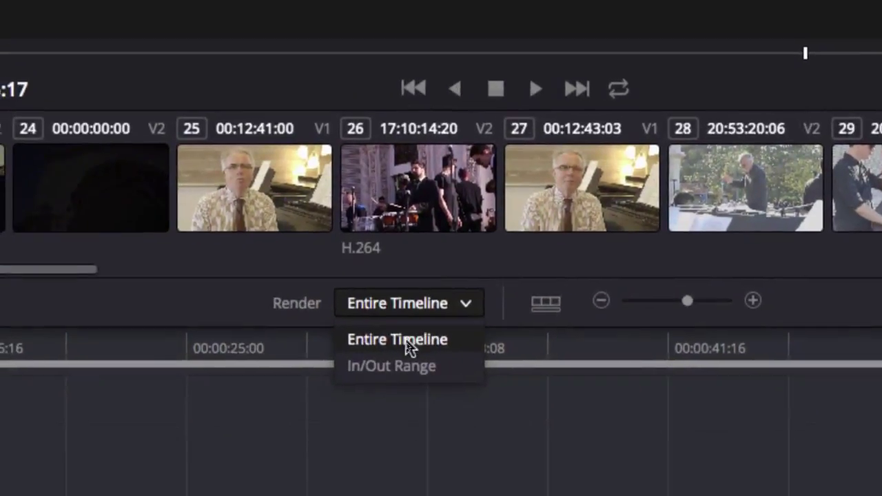
click(408, 328)
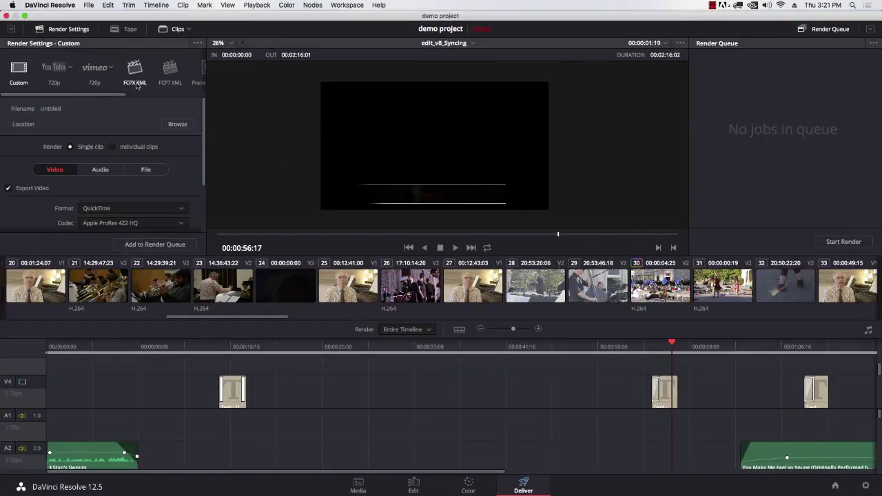
Step: Choose the FCPX XML render preset and browse for its file destination in the Projects folder under tvpro/Editing
scroll(103, 75, right, 3)
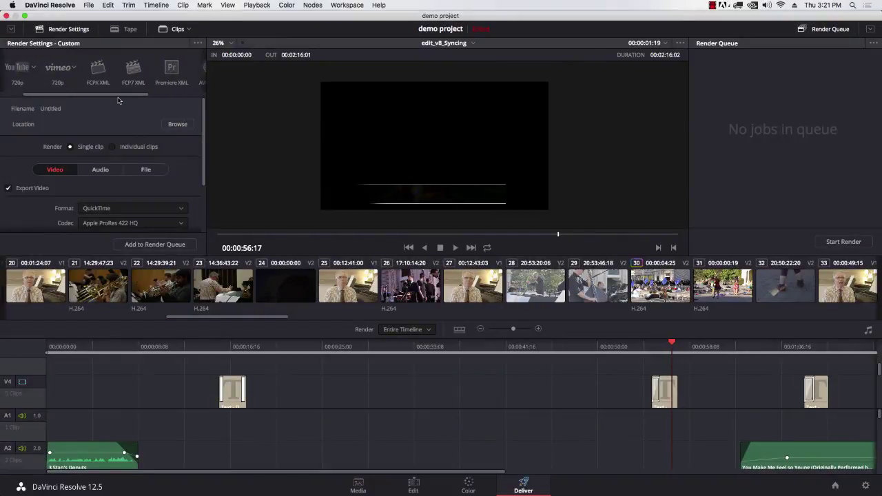
click(96, 68)
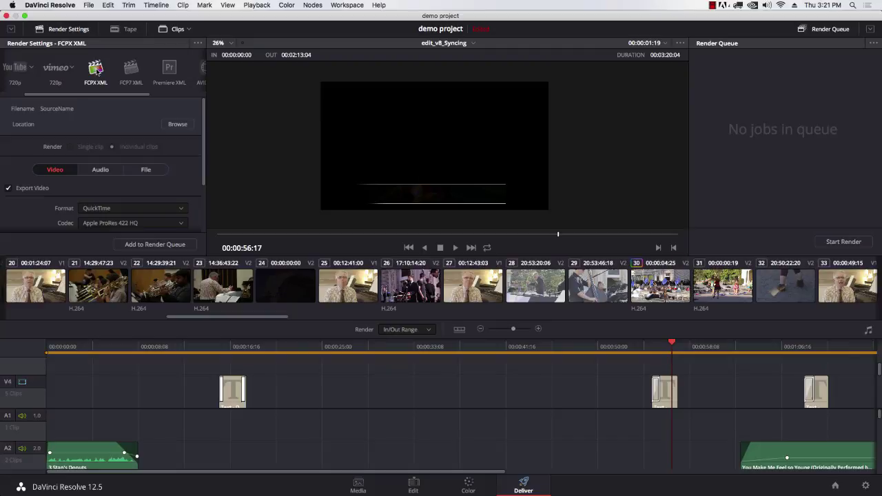
click(178, 125)
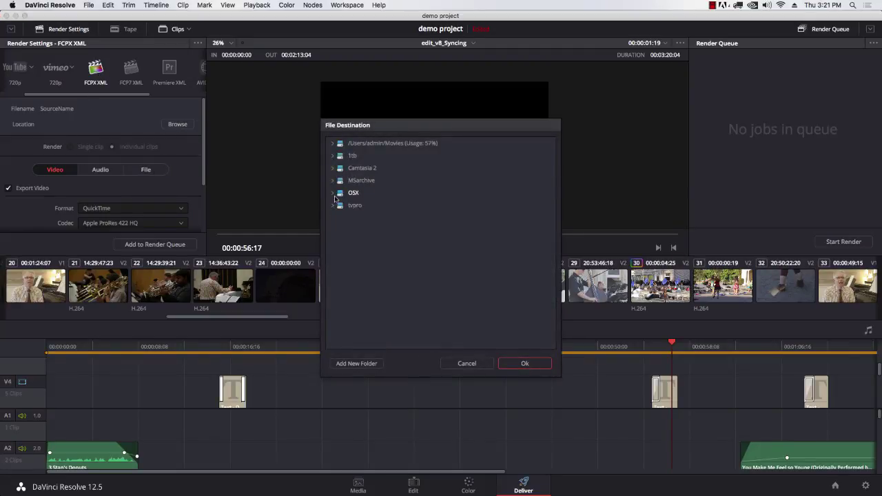
click(331, 207)
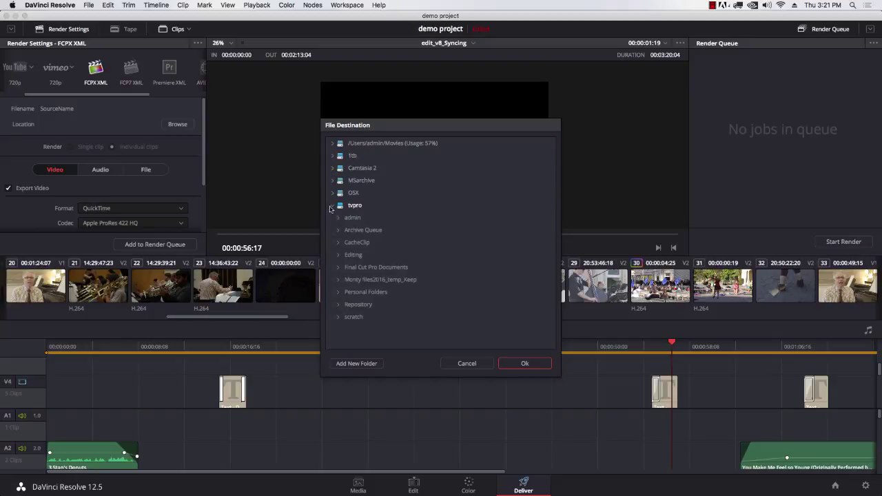
click(337, 255)
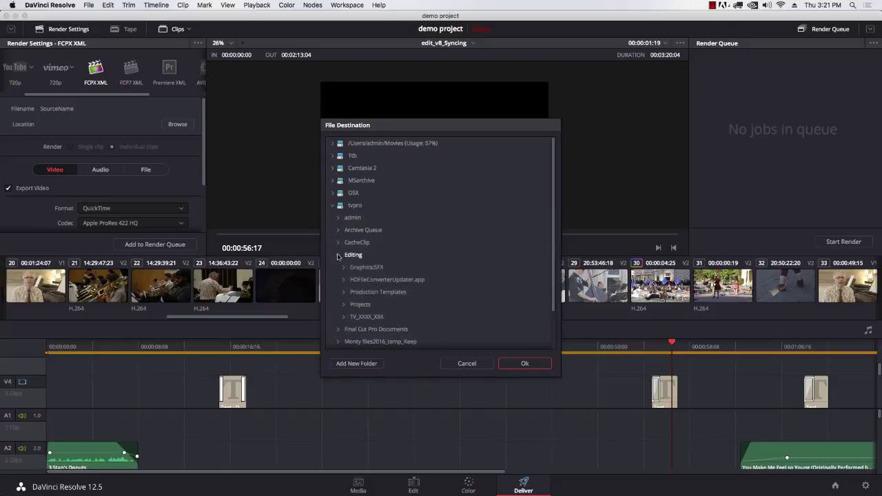
click(343, 315)
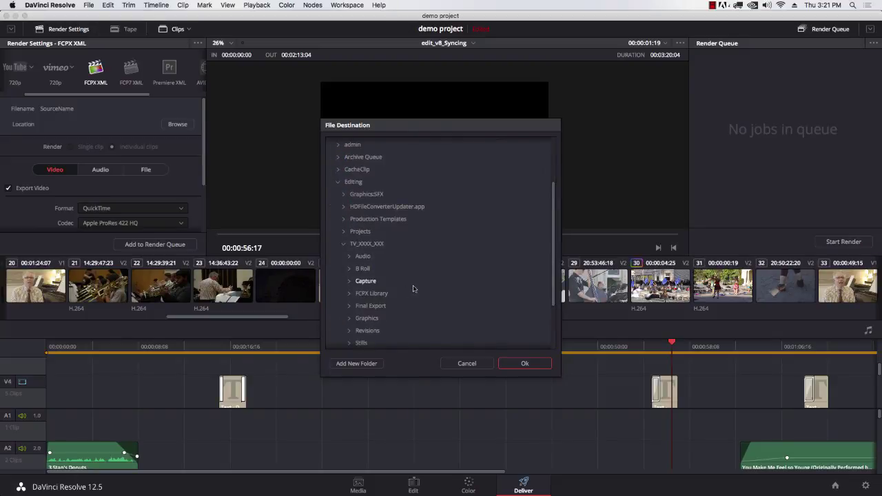
scroll(386, 283, down, 3)
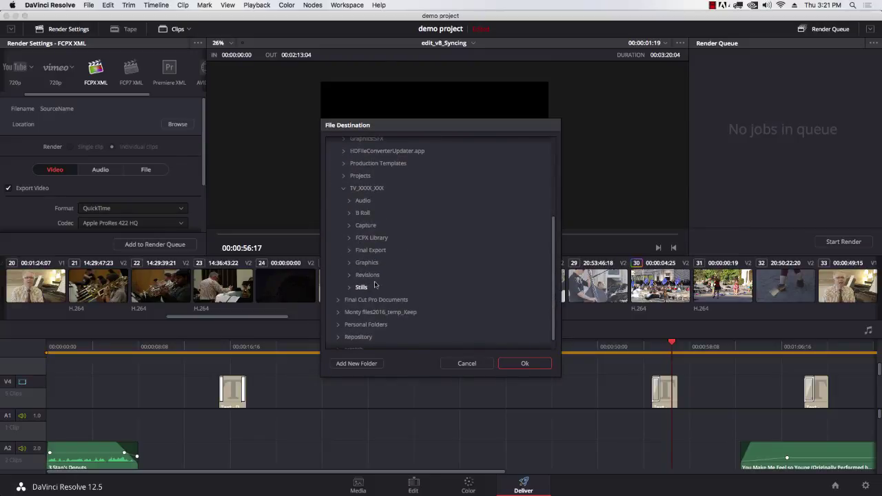
click(344, 180)
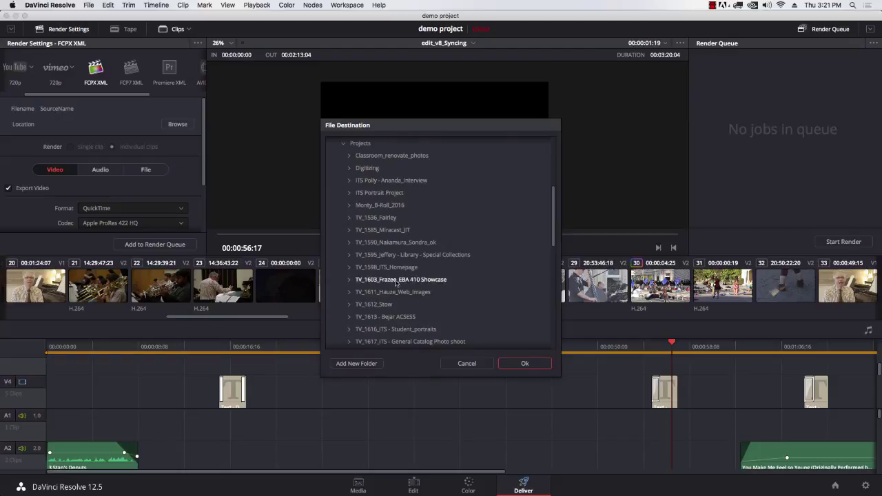
Step: Select the TV_1632_Montys project folder as the render location
scroll(401, 287, down, 5)
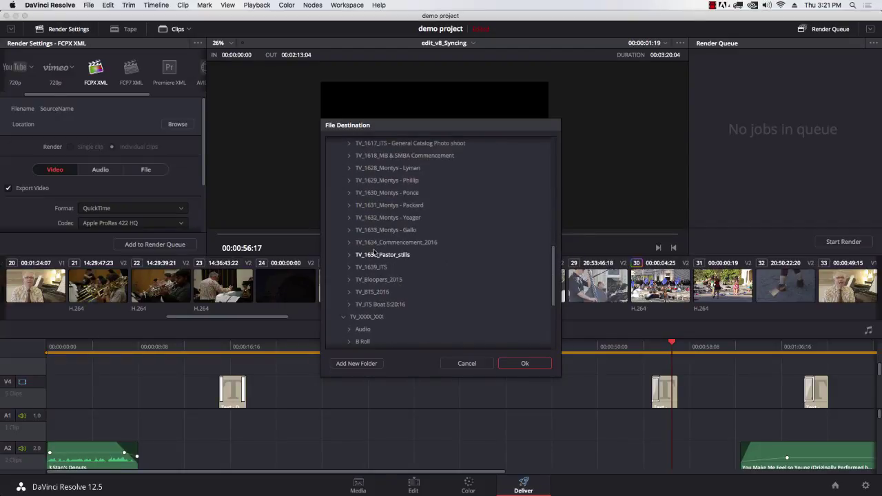
click(350, 193)
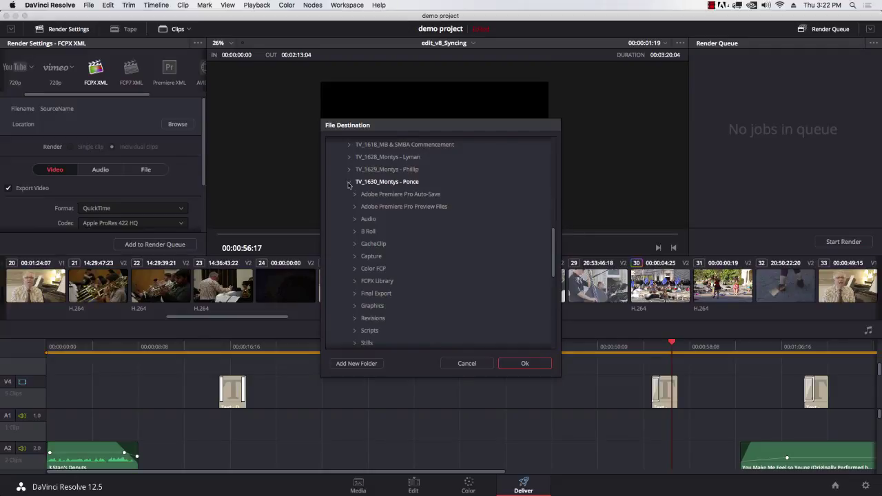
click(348, 184)
click(350, 207)
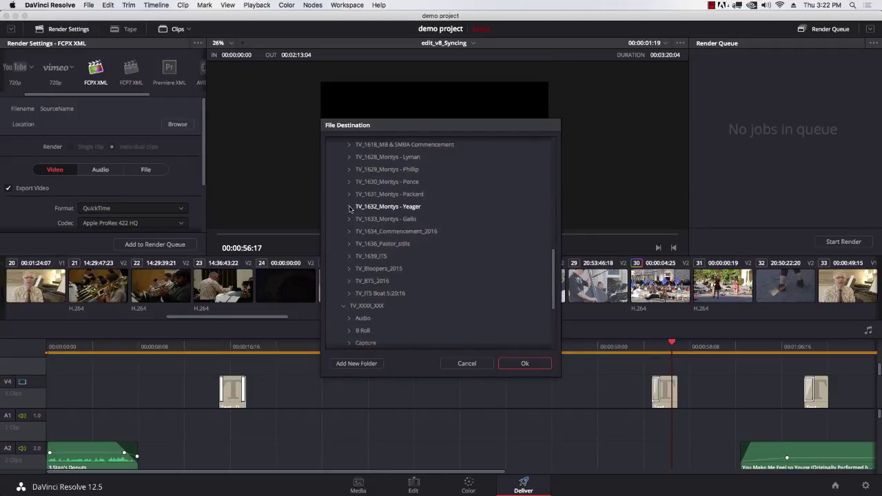
click(376, 207)
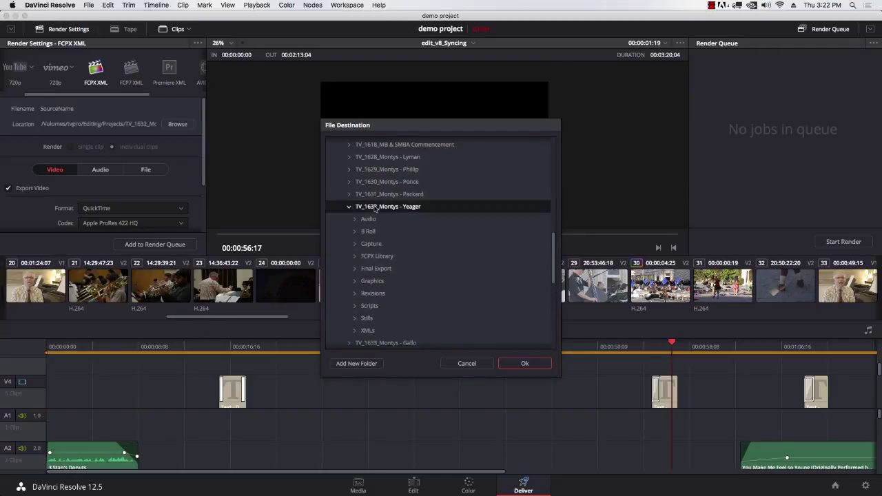
Step: Add a folder named Davinci Renders 6-30-16 inside the project folder and confirm it as the render destination
click(356, 363)
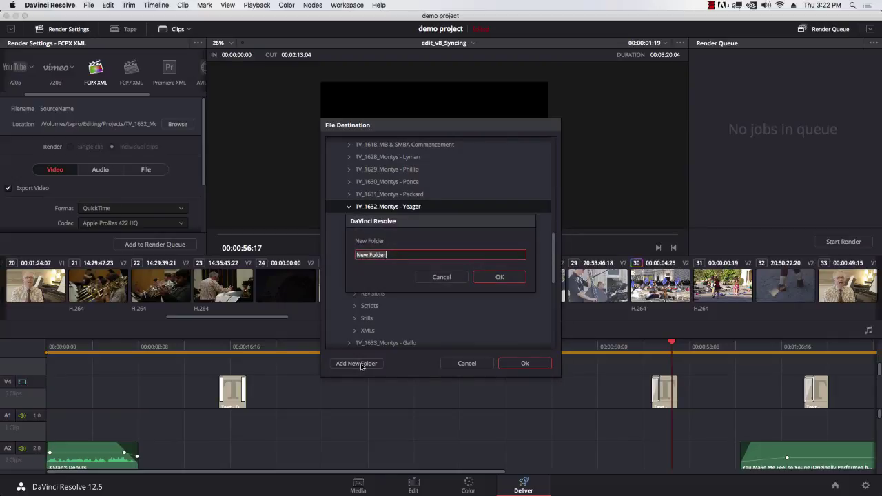
text(Davinci Renders 6-30-16)
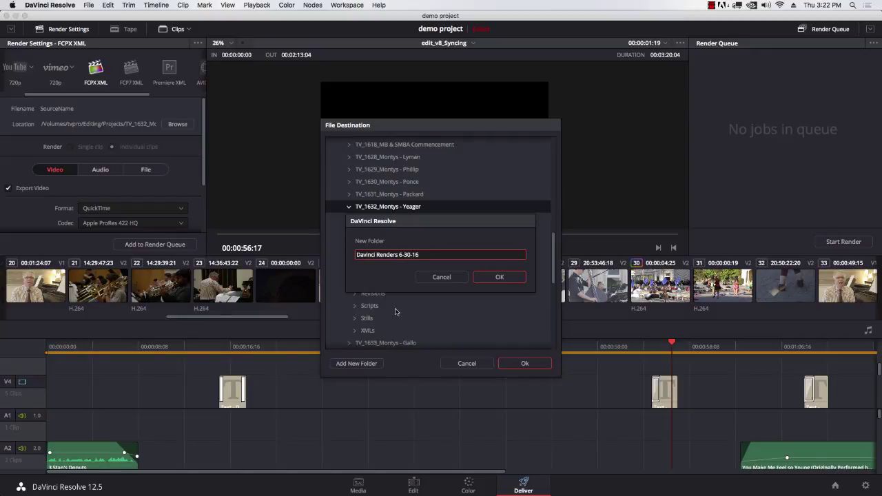
click(500, 276)
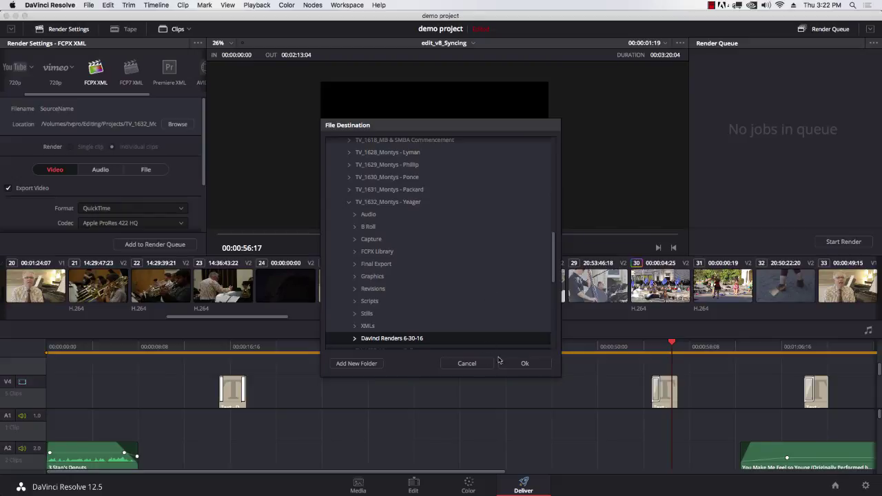
click(521, 363)
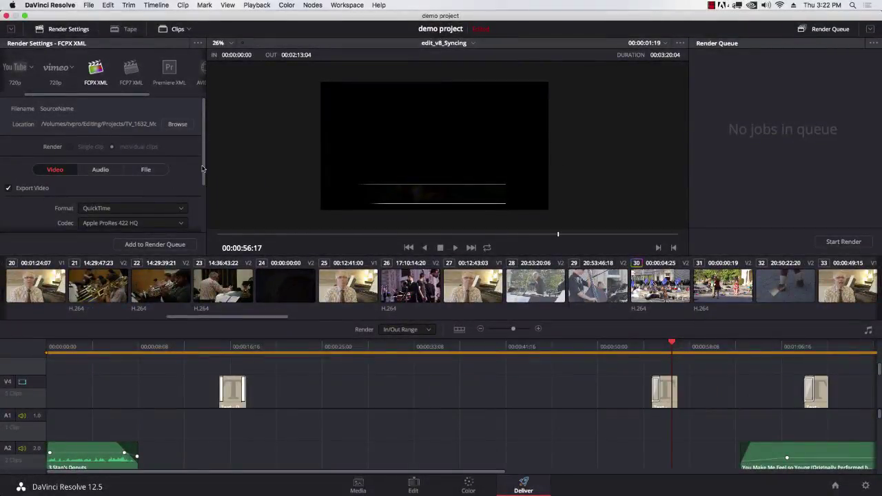
Step: Review the video format, codec and resolution settings, and try rendering at source resolution before turning it off again
scroll(204, 169, down, 3)
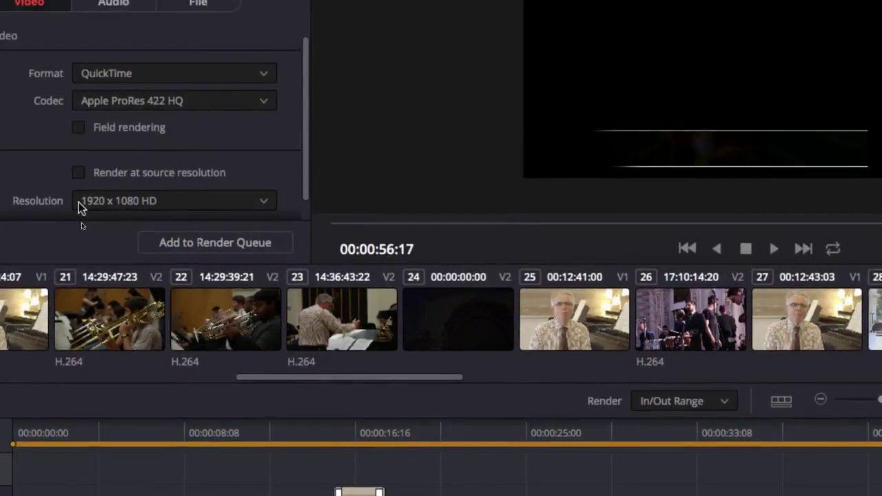
scroll(80, 206, up, 3)
scroll(79, 207, down, 4)
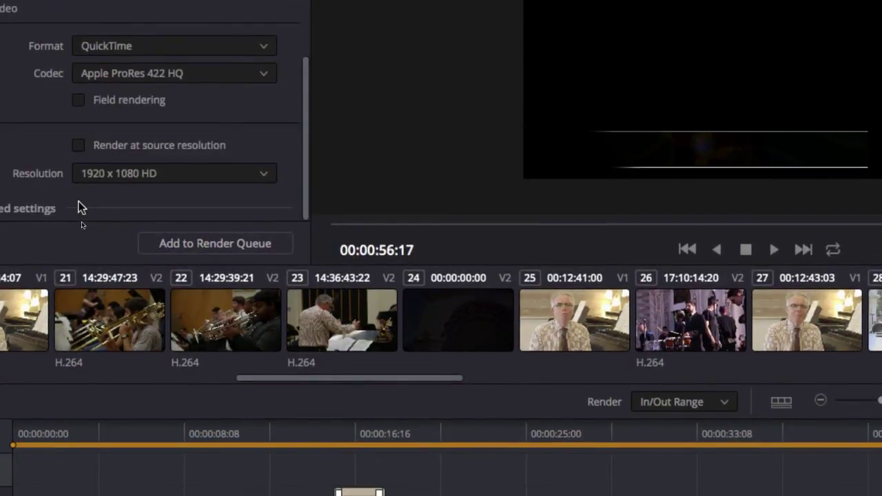
click(80, 181)
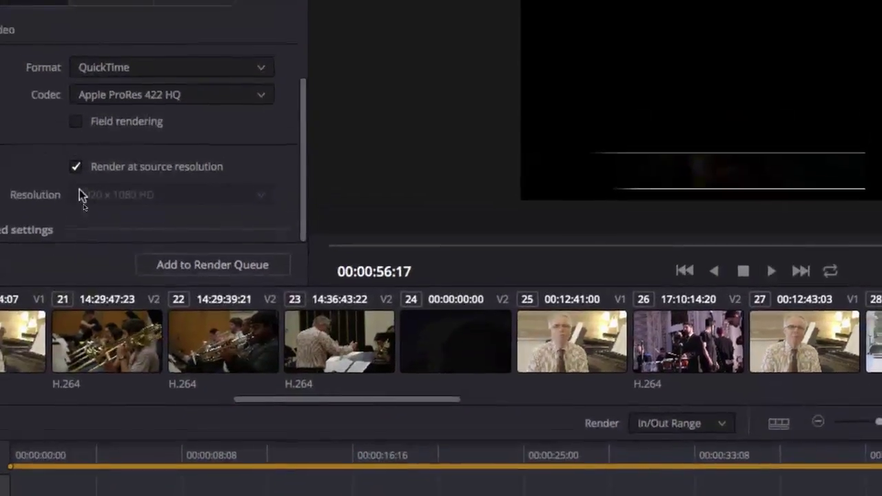
click(80, 182)
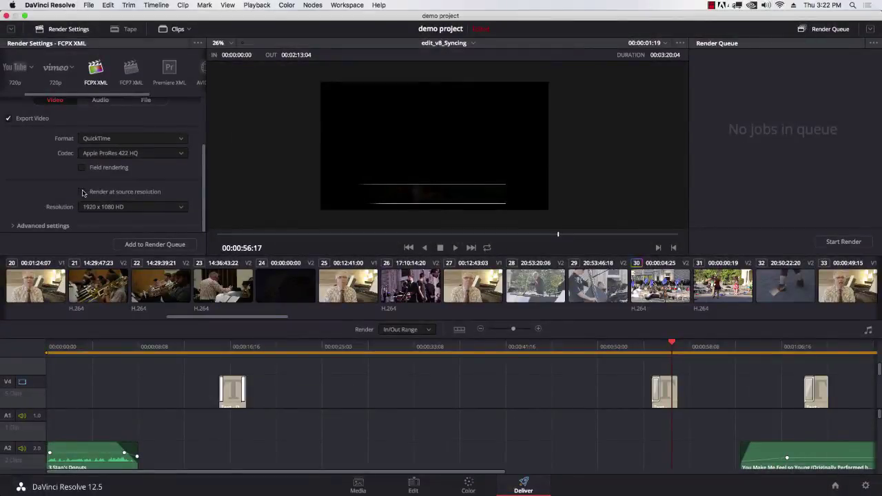
Step: Review the advanced video settings and add the full timeline to the render queue with the FCPX XML preset
click(14, 227)
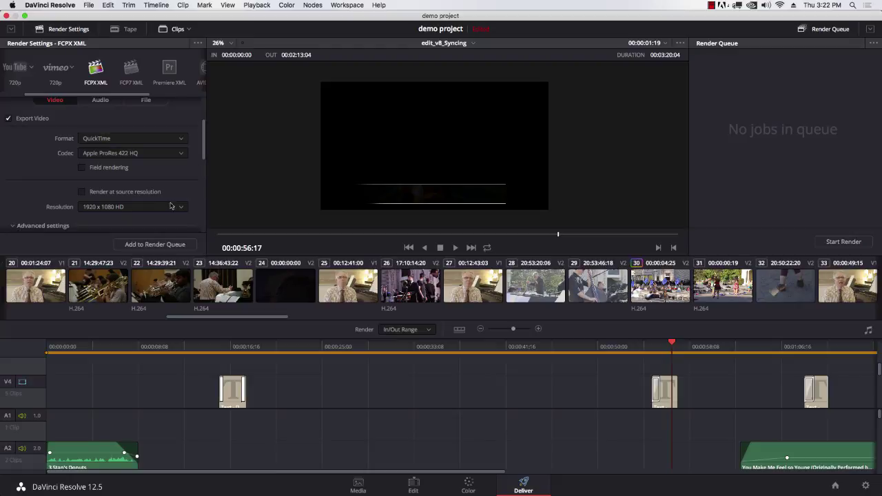
drag(205, 151, 205, 179)
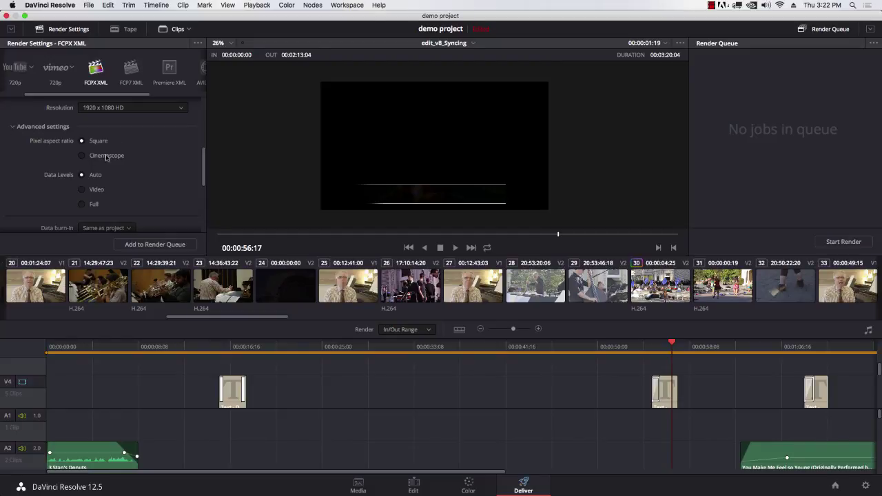
click(11, 127)
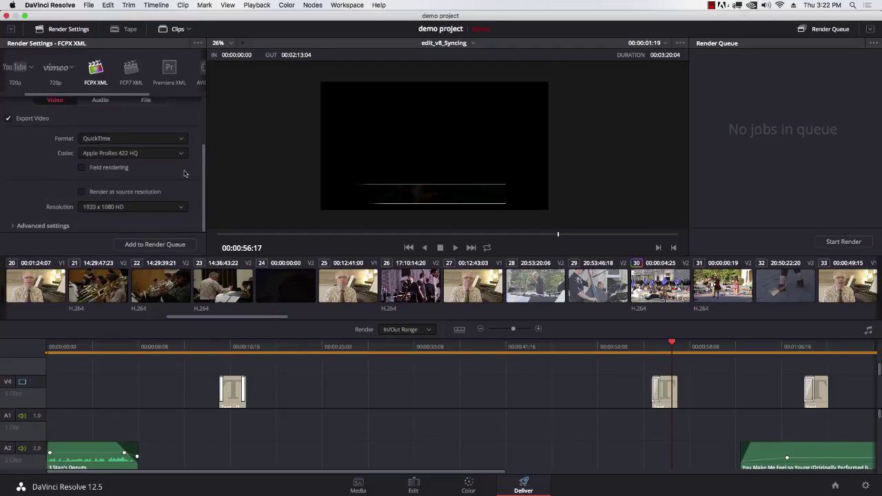
mouse_move(204, 173)
mouse_down()
mouse_move(204, 137)
mouse_move(204, 190)
mouse_up()
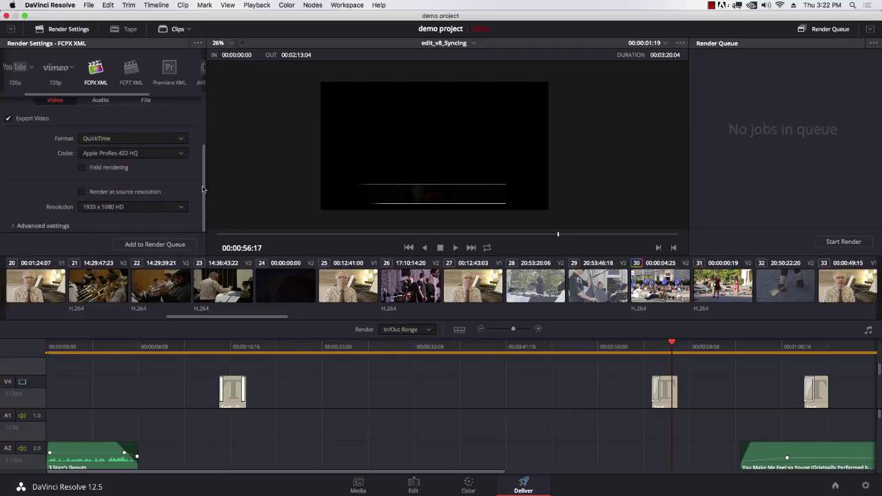
click(169, 246)
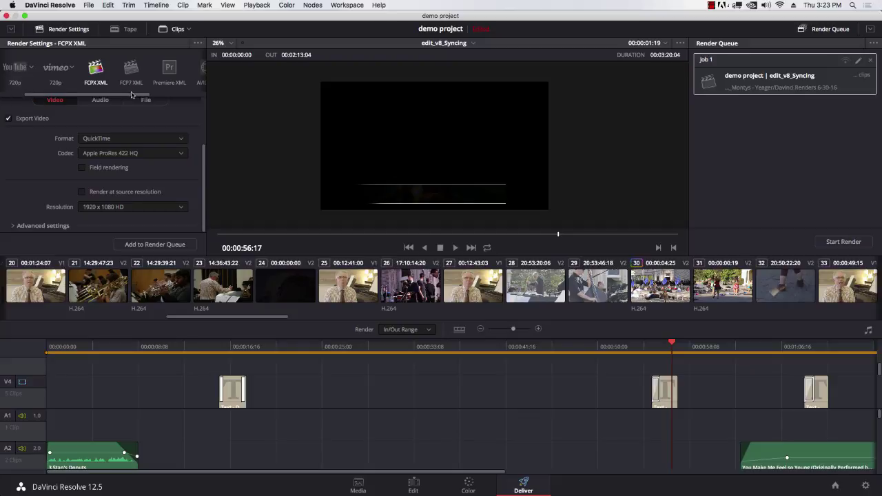
Step: Look through the other render presets, including YouTube, Vimeo and Premiere XML
drag(131, 95, 63, 101)
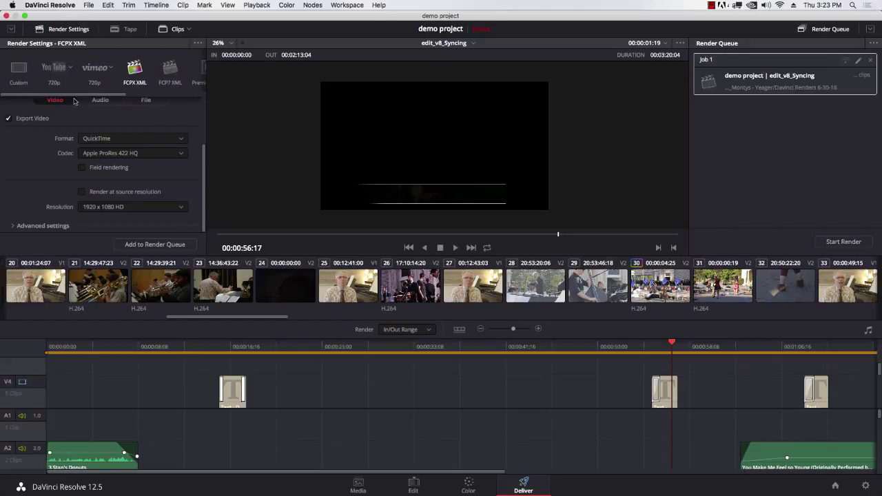
click(56, 69)
click(92, 70)
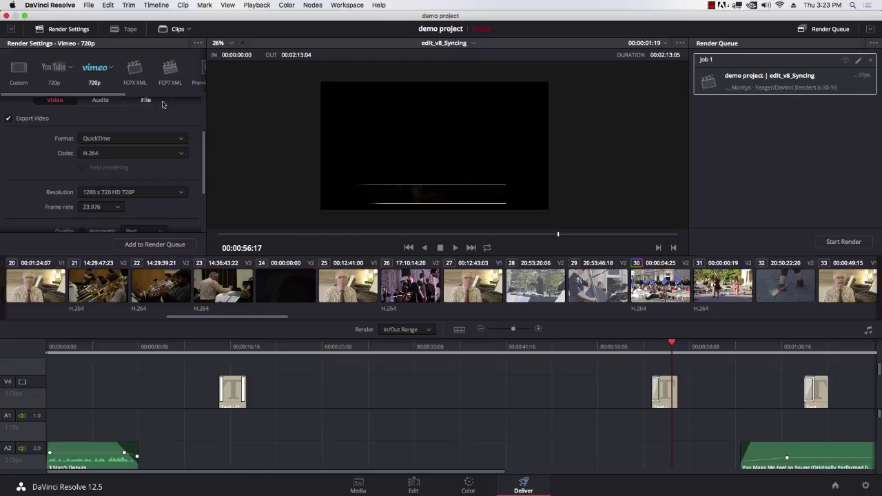
scroll(131, 69, right, 3)
click(146, 72)
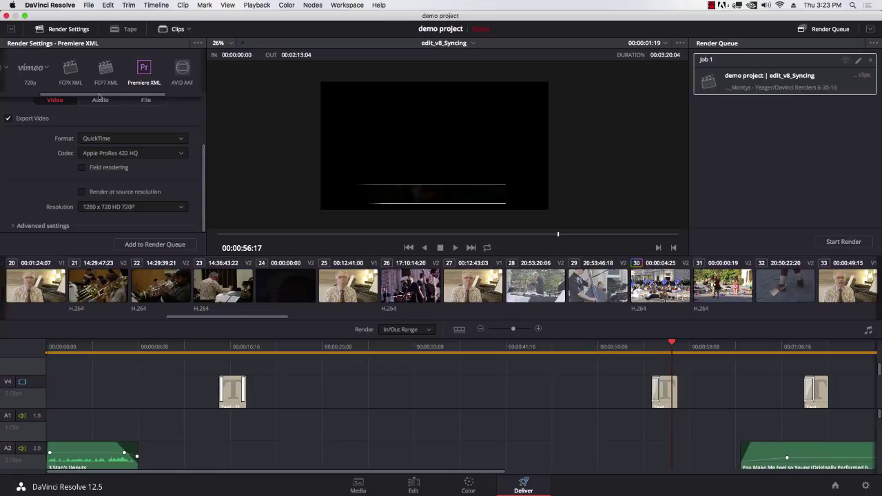
Step: Set up the Custom preset to render a single clip with the Apple ProRes 422 HQ codec
drag(102, 96, 60, 99)
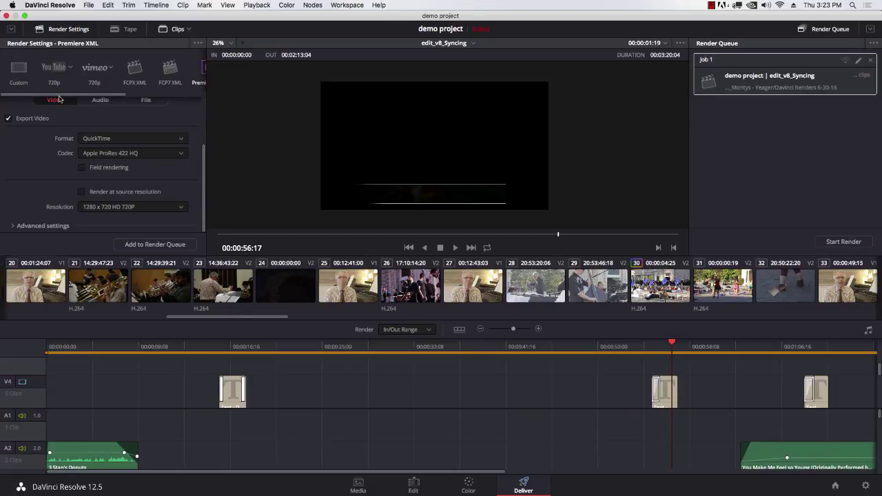
click(19, 75)
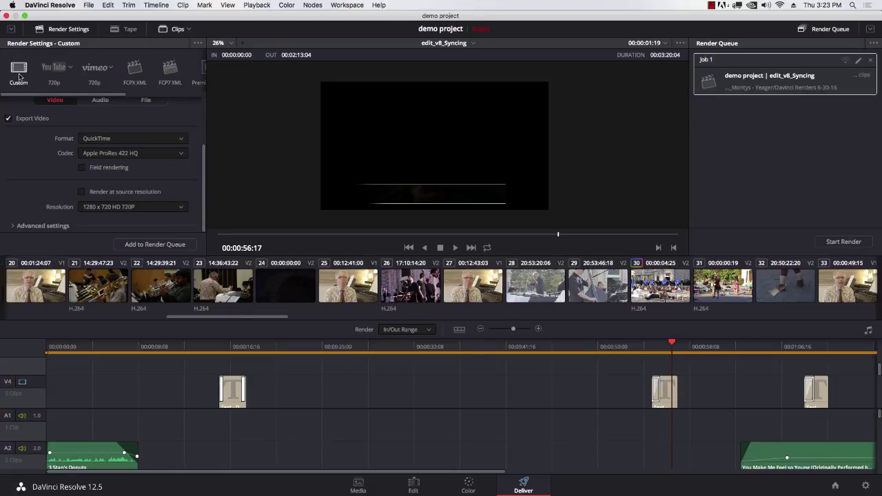
drag(204, 184, 205, 123)
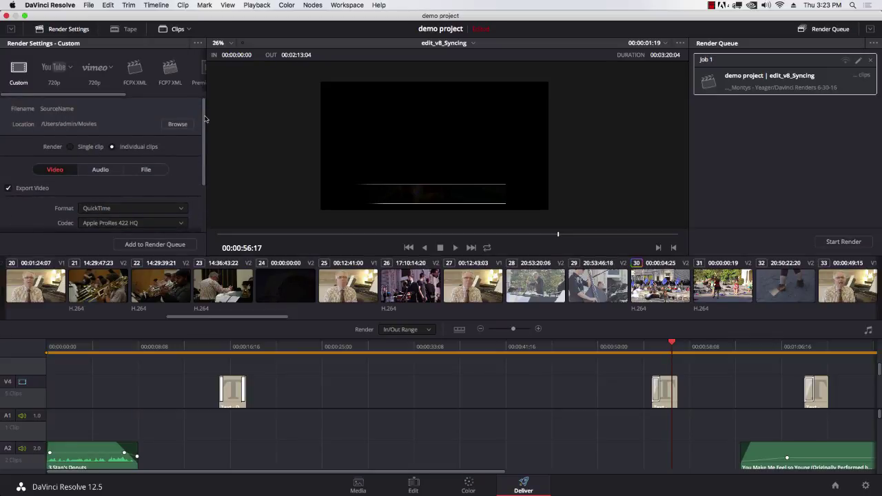
click(85, 149)
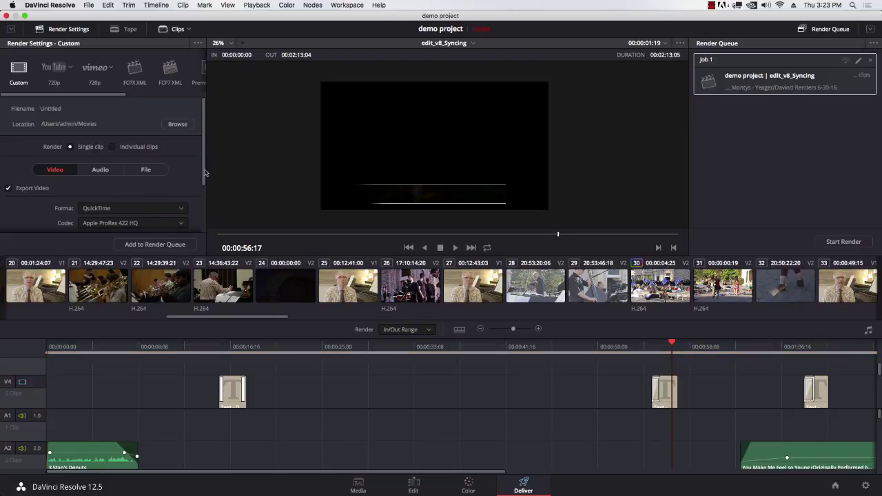
drag(202, 171, 203, 202)
click(142, 176)
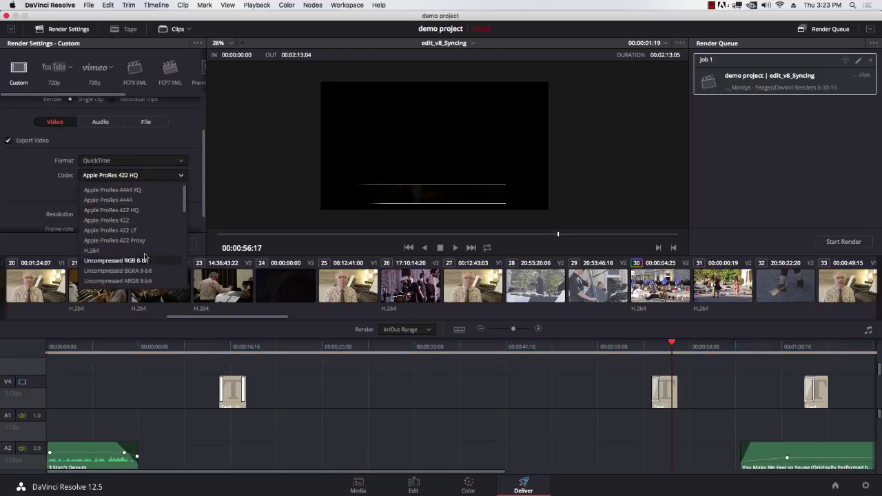
click(146, 212)
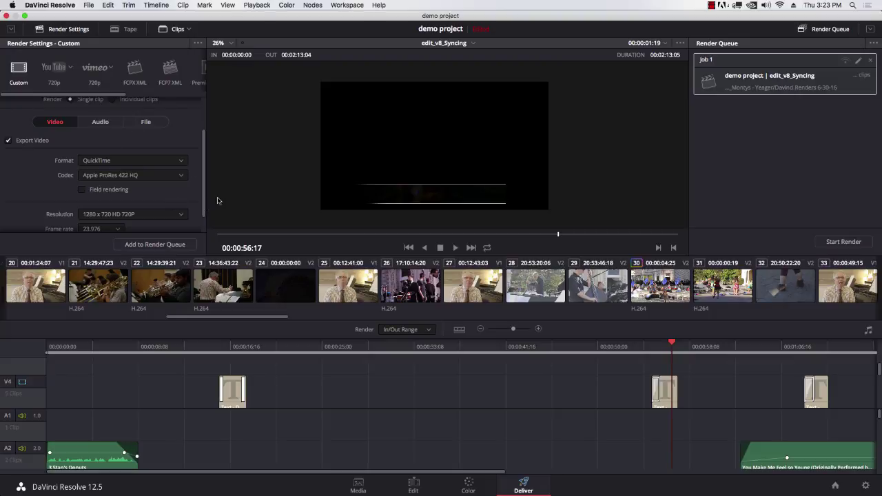
drag(205, 193, 202, 218)
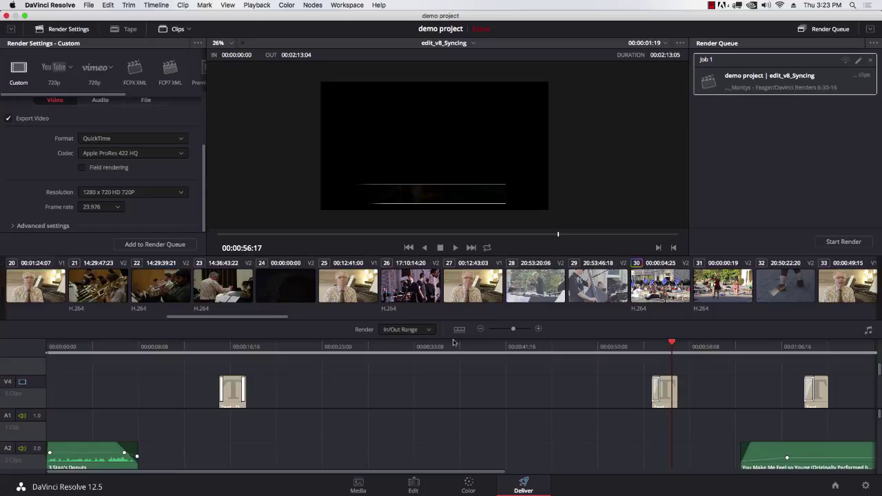
Step: Mark a short render range on the timeline from 00:01:07:07 to 00:01:20:00
drag(637, 348, 564, 347)
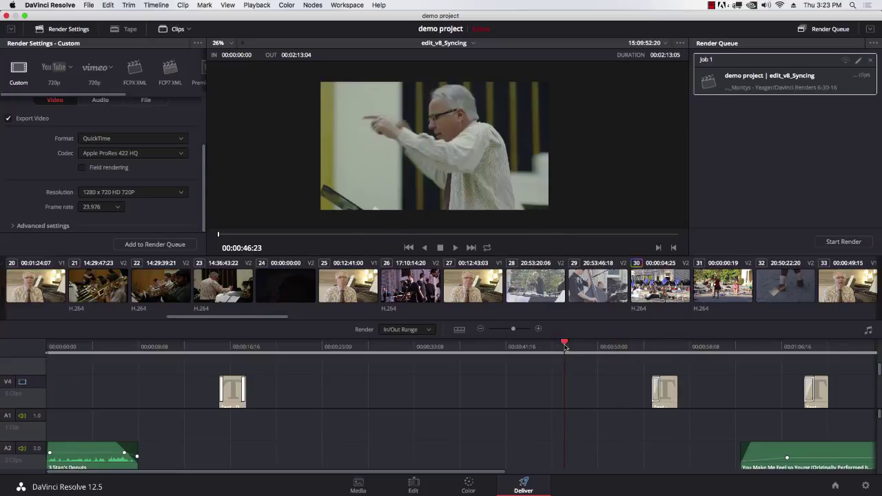
scroll(593, 383, down, 2)
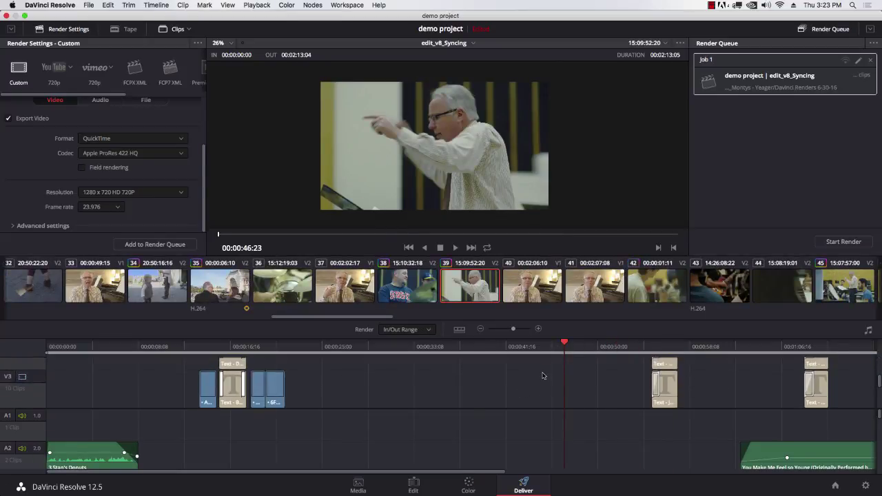
key(super+minus)
key(super+minus)
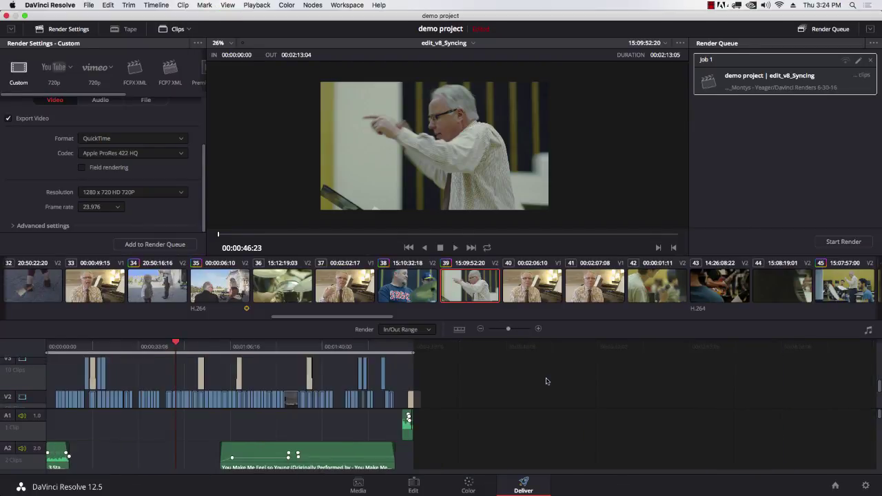
click(231, 348)
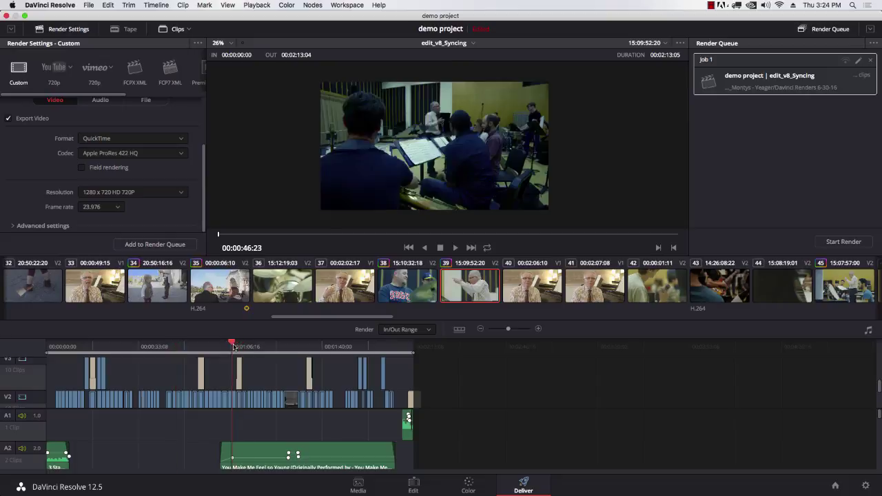
key(i)
drag(254, 348, 266, 348)
key(o)
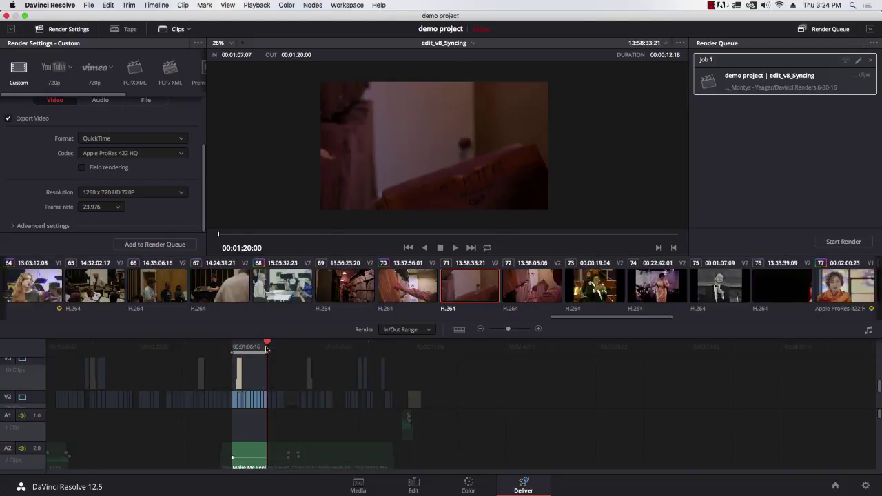
Step: Queue the marked range with the FCPX XML preset and render it in place of the earlier full-timeline job
click(134, 69)
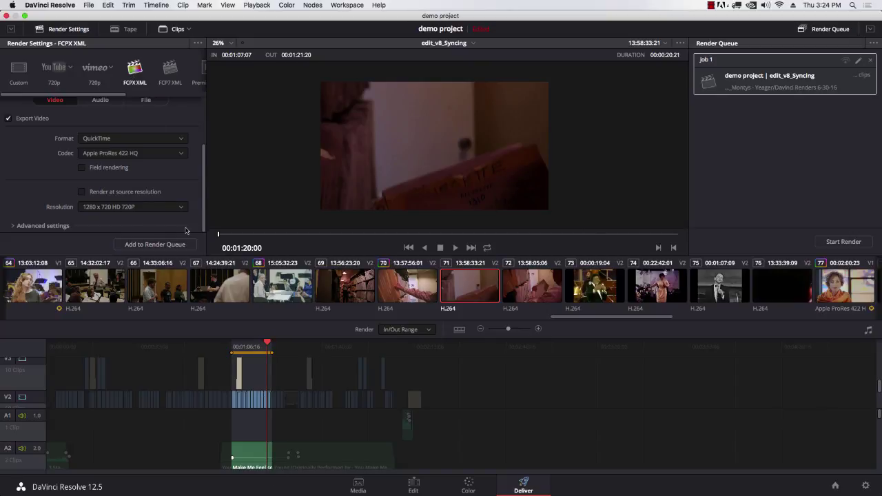
click(163, 246)
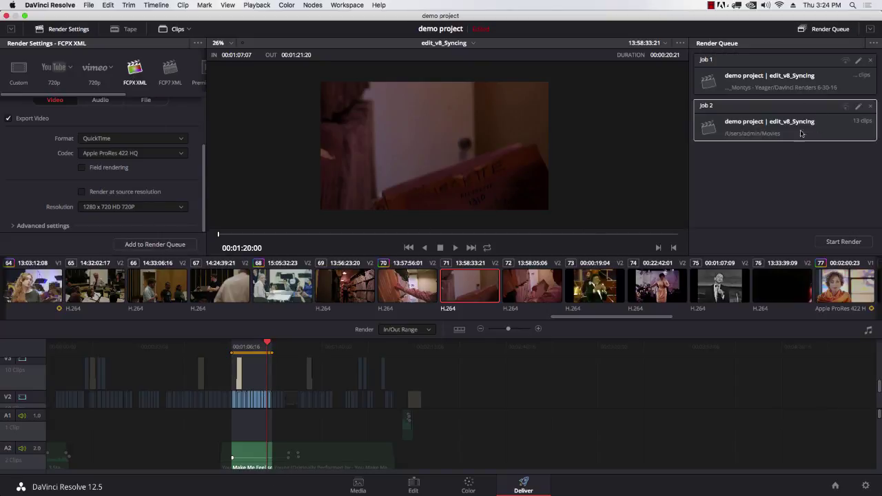
click(871, 61)
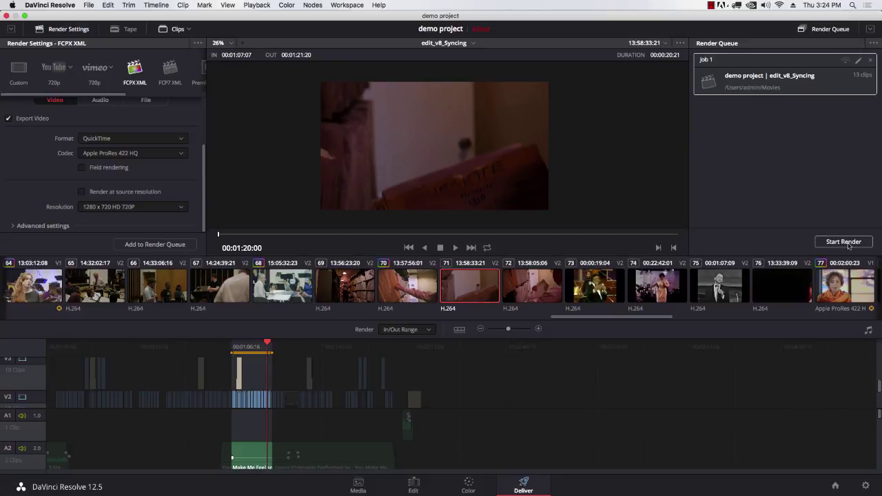
click(844, 242)
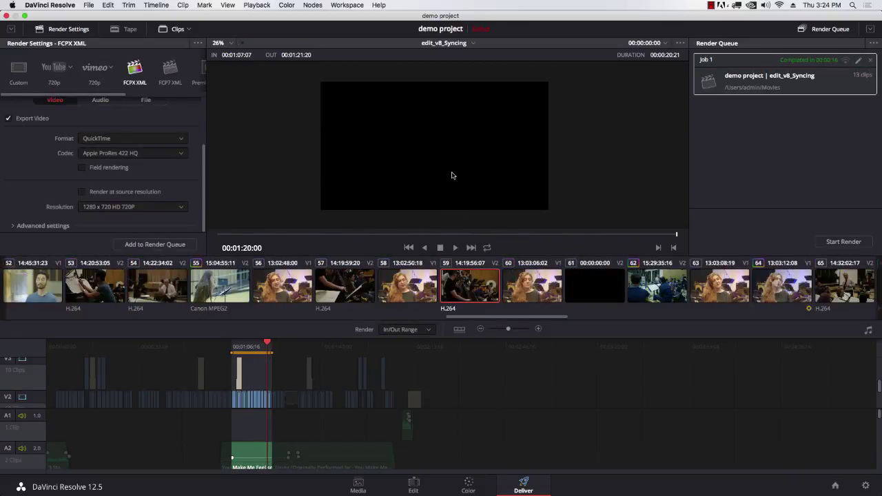
Step: Switch to Finder and open the Editing folder on the tvpro drive in a new window
key(super+Tab)
key(super+Tab)
key(super+Tab)
key(super+Tab)
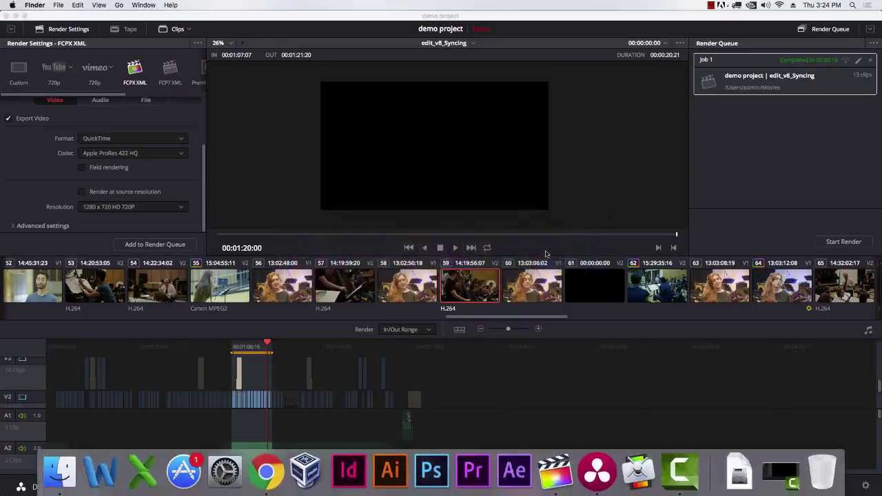
key(super+n)
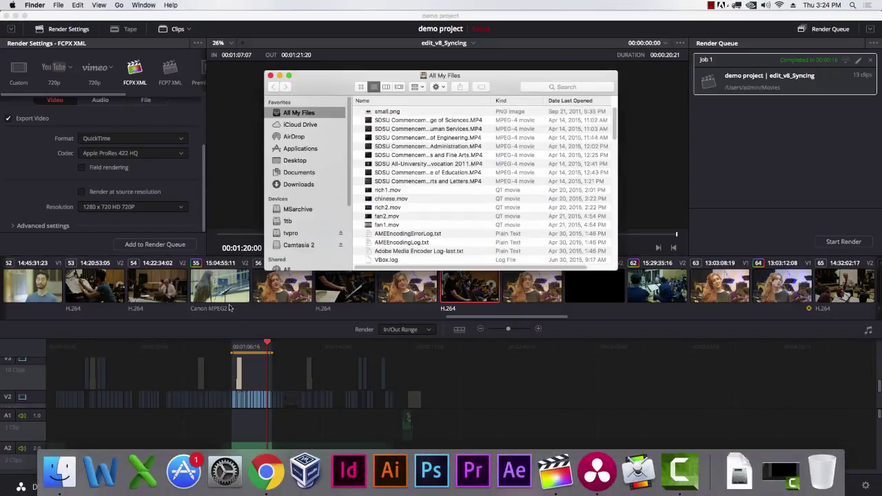
click(304, 237)
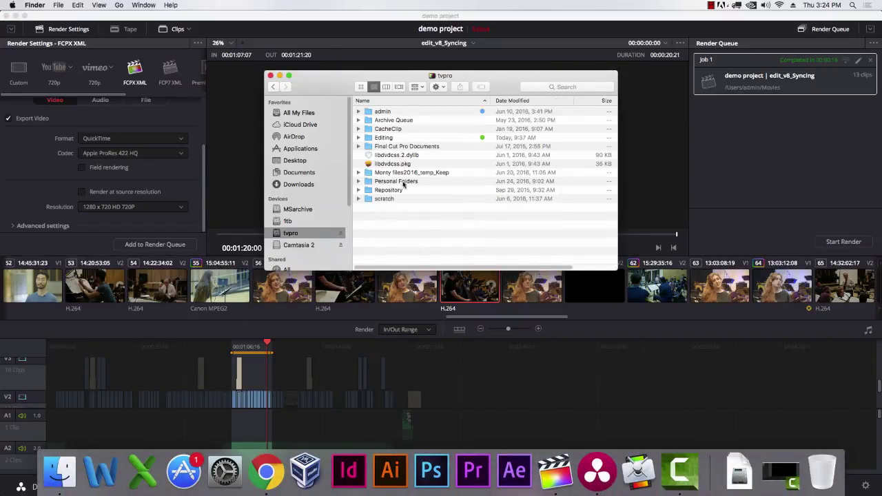
double_click(397, 137)
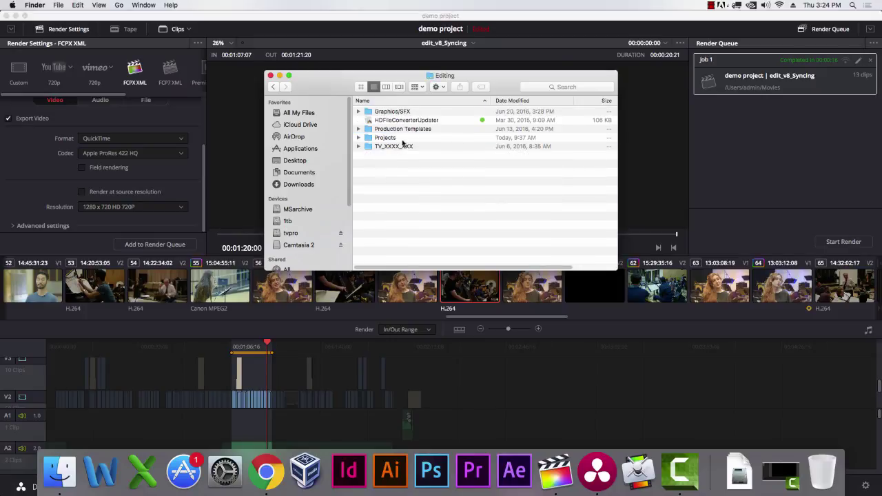
Step: Open the TV_1632_Montys project folder under Projects and expand its Davinci Renders 6-30-16 folder to check for rendered files
double_click(403, 146)
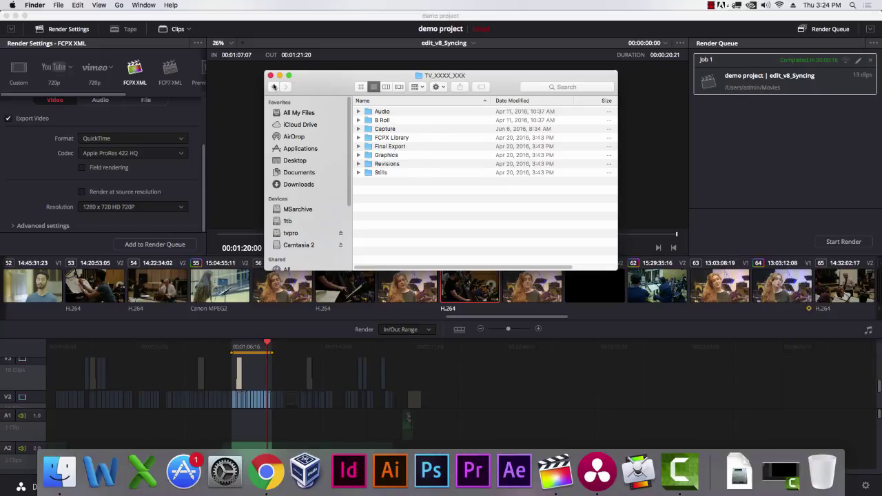
click(274, 87)
click(406, 140)
double_click(405, 139)
scroll(471, 205, down, 5)
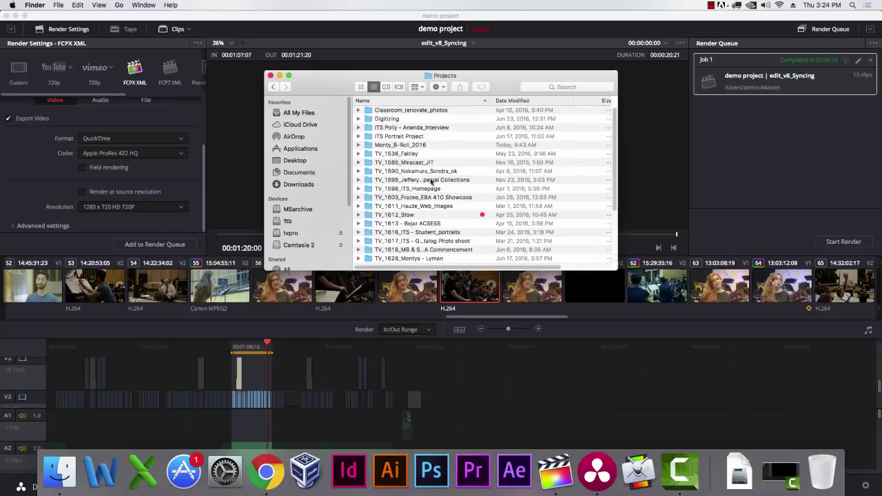
double_click(447, 198)
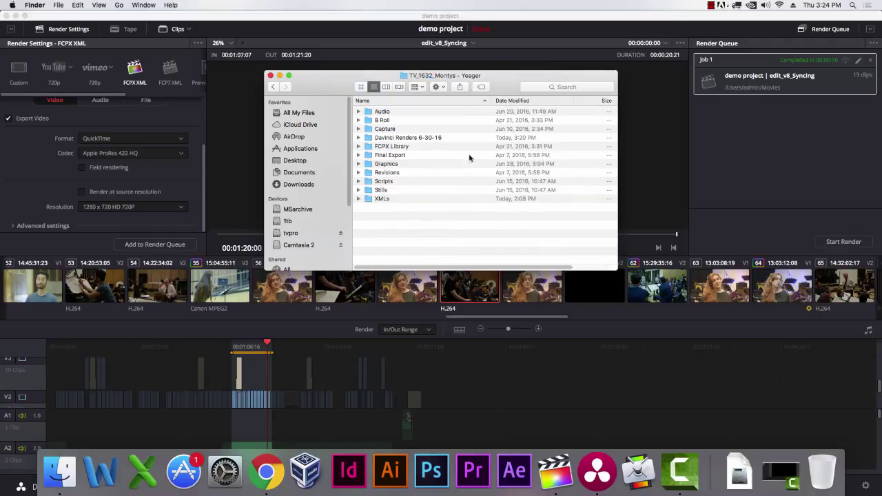
click(357, 138)
Step: Return to DaVinci Resolve and check the render location and its available destination folders, leaving the location as it is
click(766, 90)
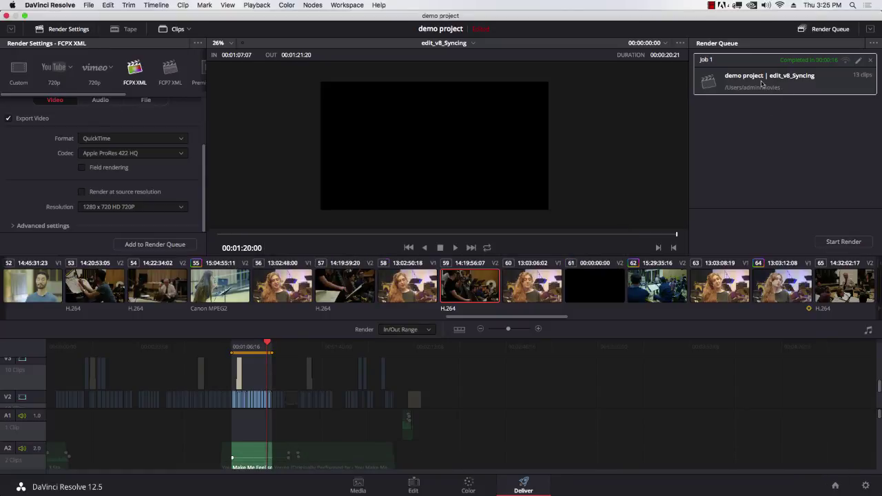
scroll(200, 170, up, 5)
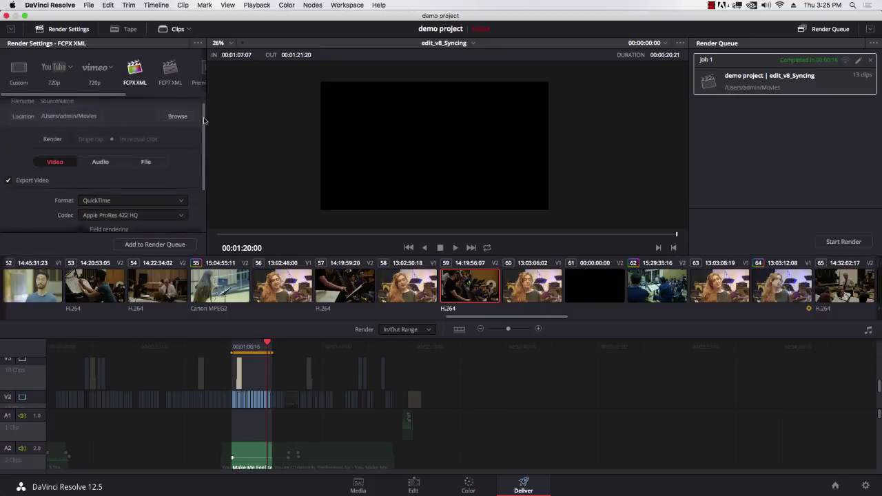
click(177, 125)
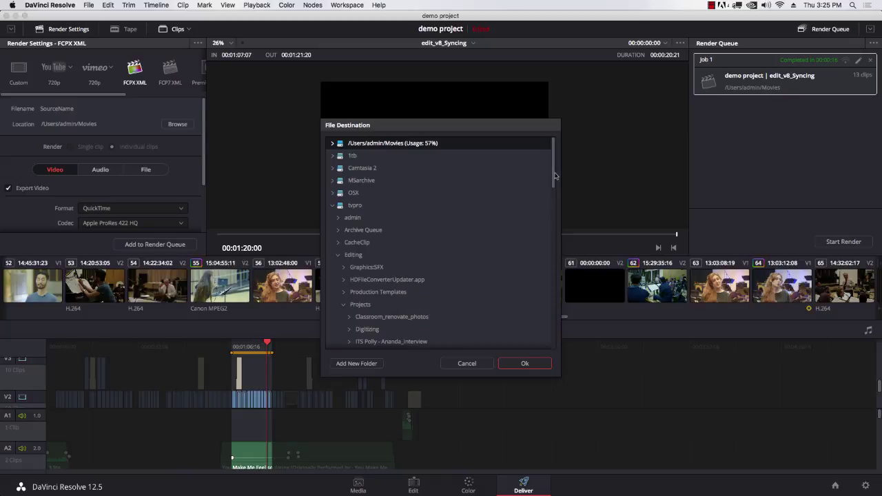
drag(554, 176, 553, 203)
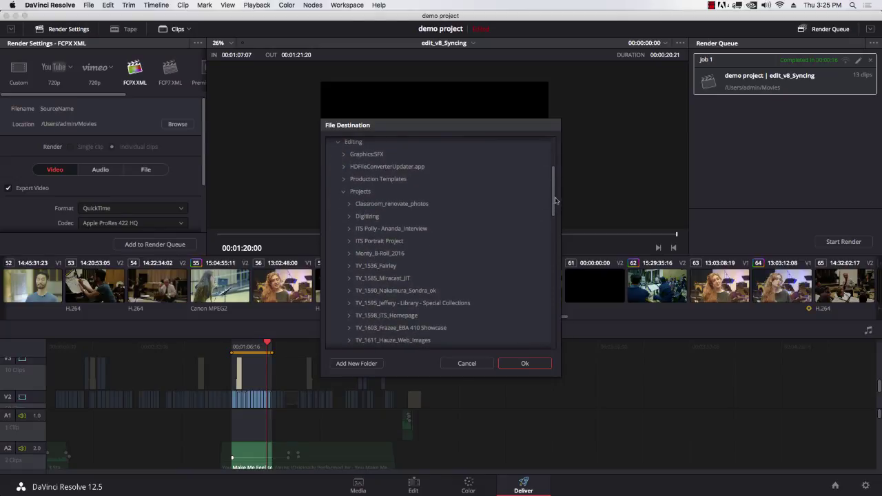
click(467, 363)
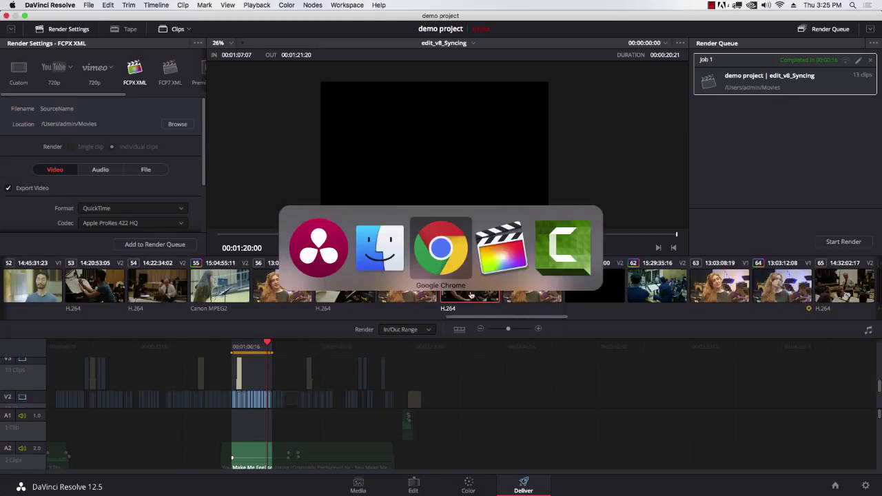
Step: Switch to Finder, open the Movies folder in the home folder and sort its contents by date modified
key(super+Tab)
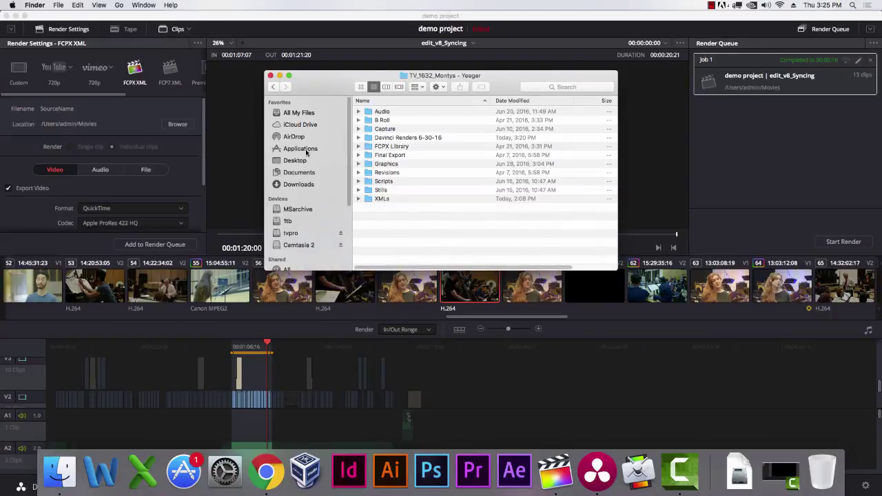
scroll(342, 138, down, 3)
scroll(342, 138, up, 3)
click(127, 4)
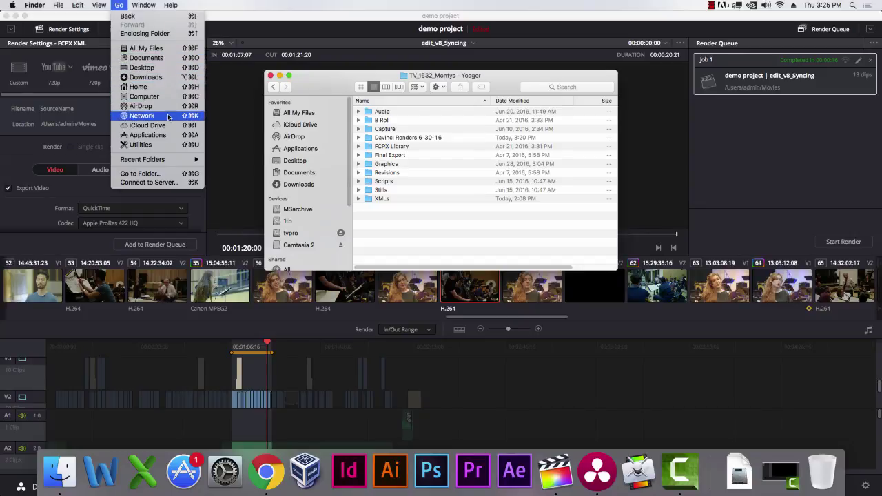
click(166, 88)
double_click(401, 146)
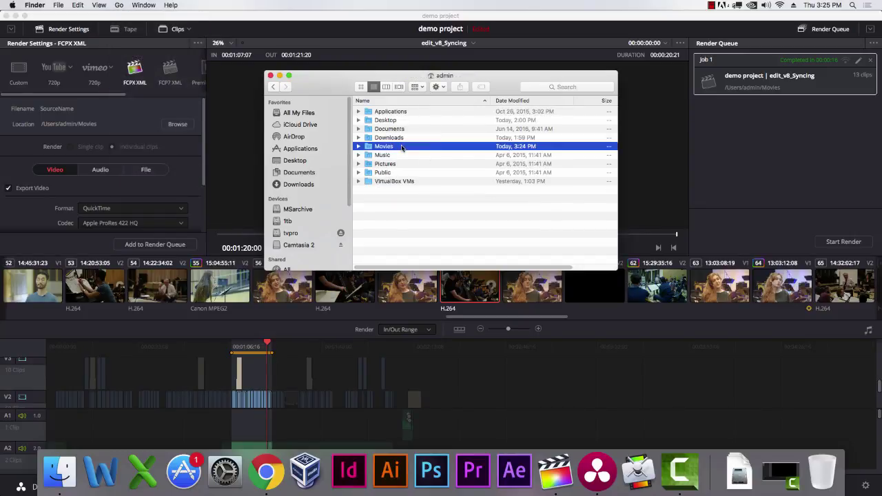
click(504, 102)
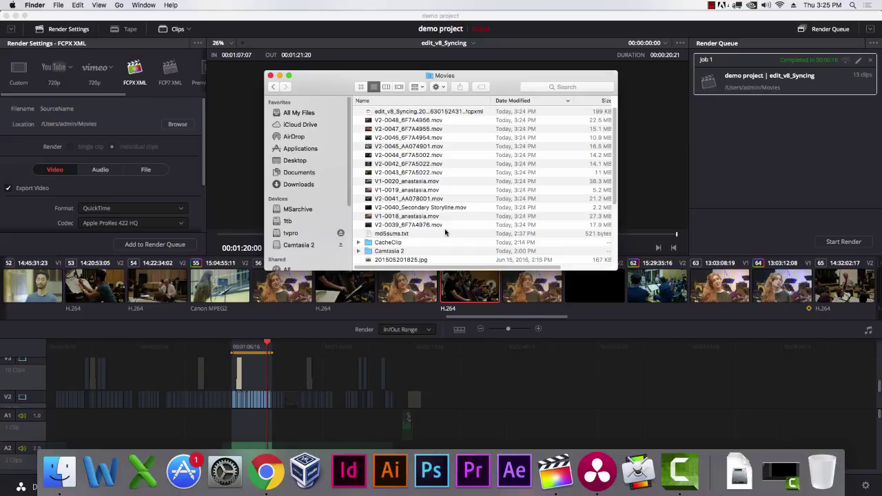
Step: Preview the rendered clips V2-0042_6F7A5022.mov, V2-0046_6F7A4954.mov and V2-0047_6F7A4955.mov in the Movies folder
click(466, 112)
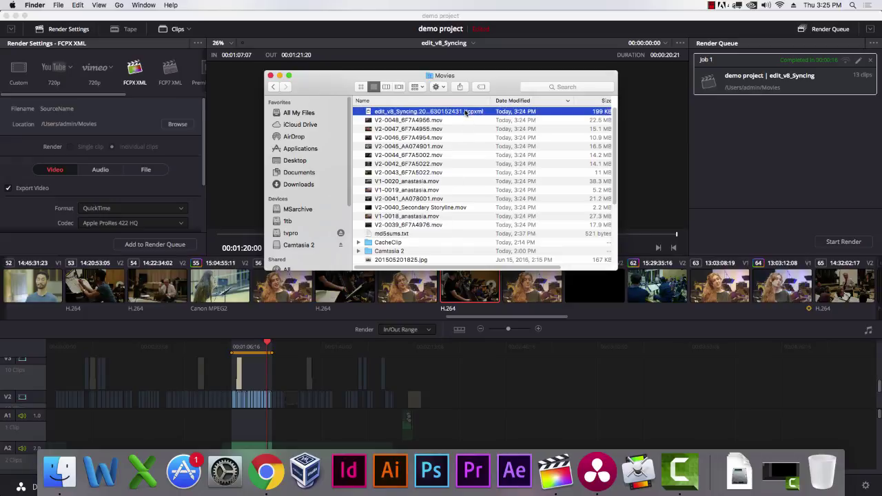
key(space)
key(space)
click(460, 121)
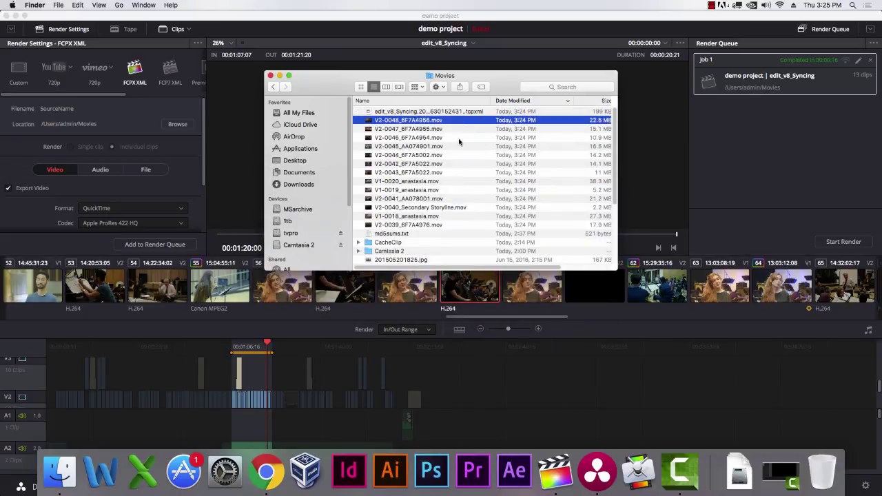
click(460, 138)
click(460, 163)
key(space)
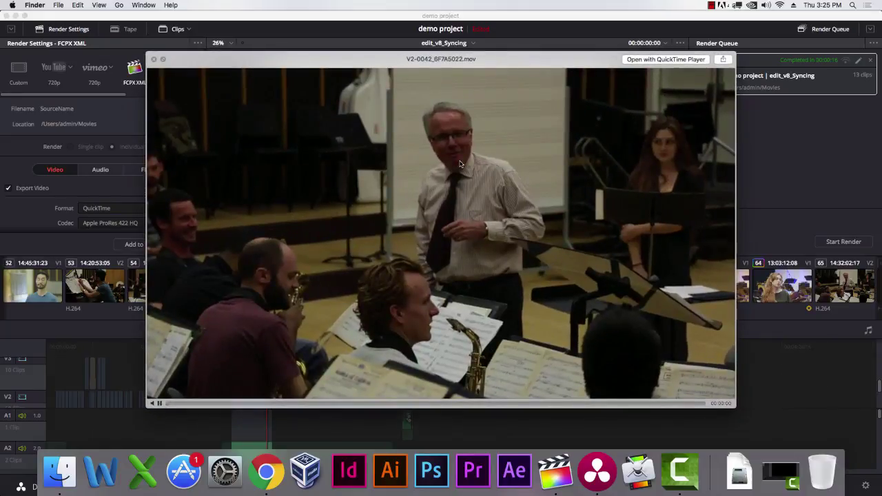
key(space)
click(456, 138)
key(space)
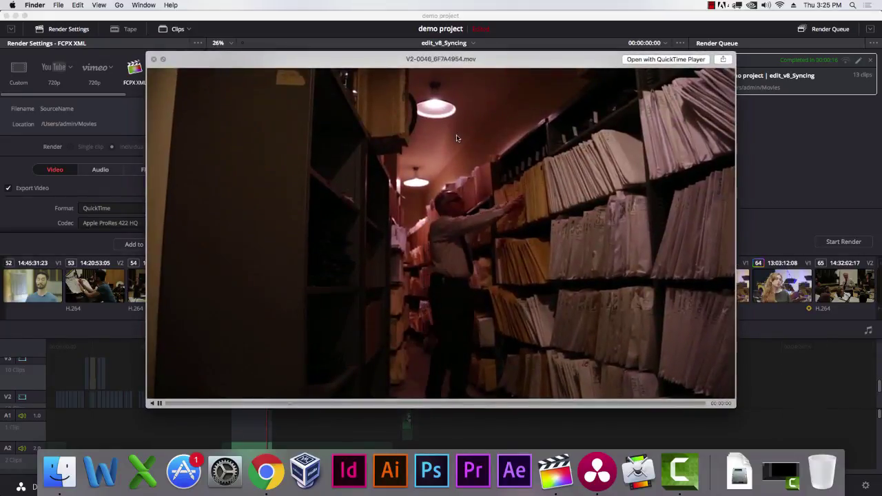
key(space)
click(457, 129)
key(space)
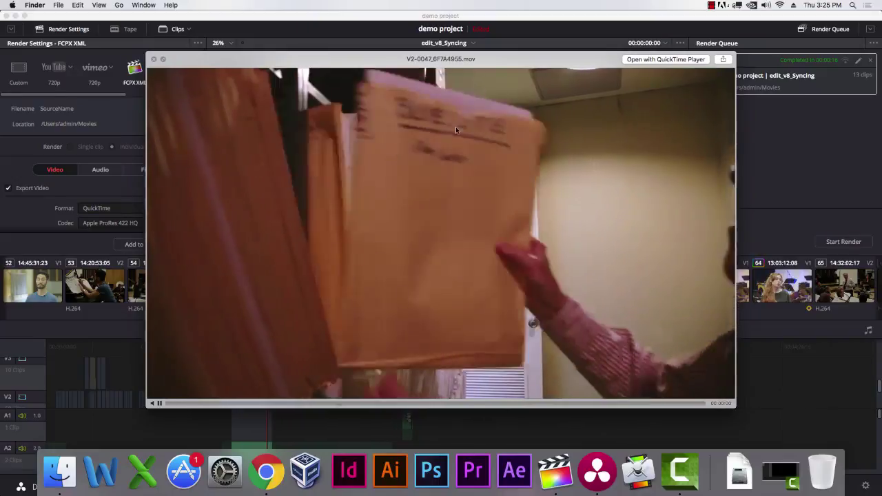
key(space)
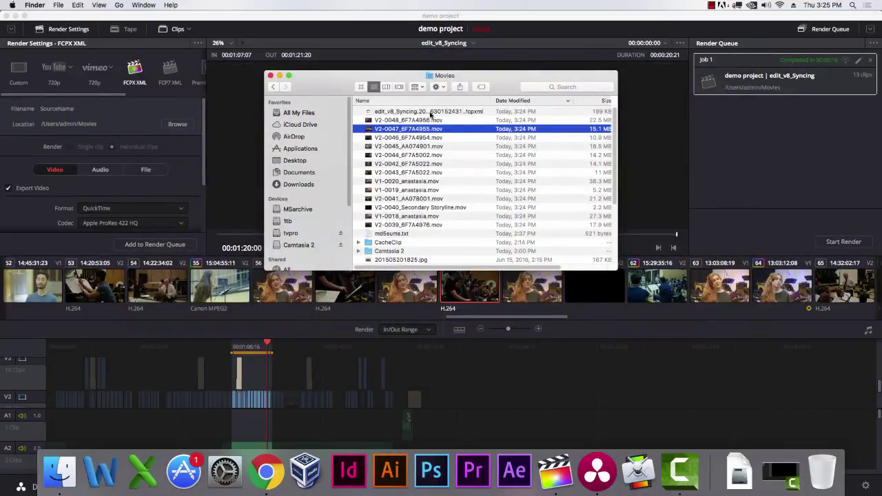
Step: Move the misplaced edit_v8_Syncing fcpxml and all rendered V1 and V2 clips from Movies to the Trash, and close the Finder window
click(431, 113)
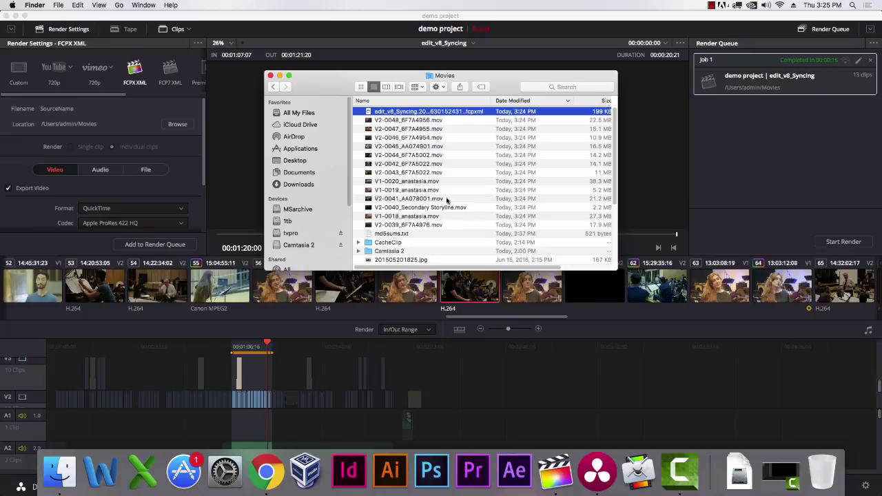
shift+click(445, 226)
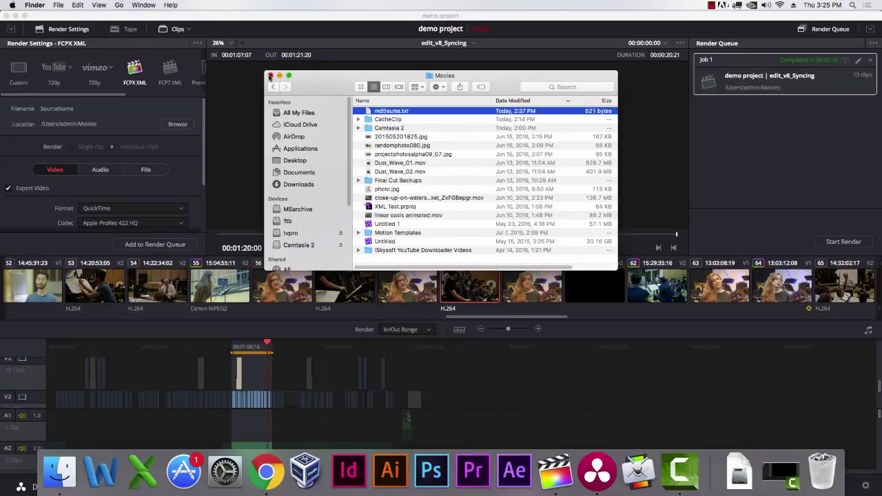
click(270, 75)
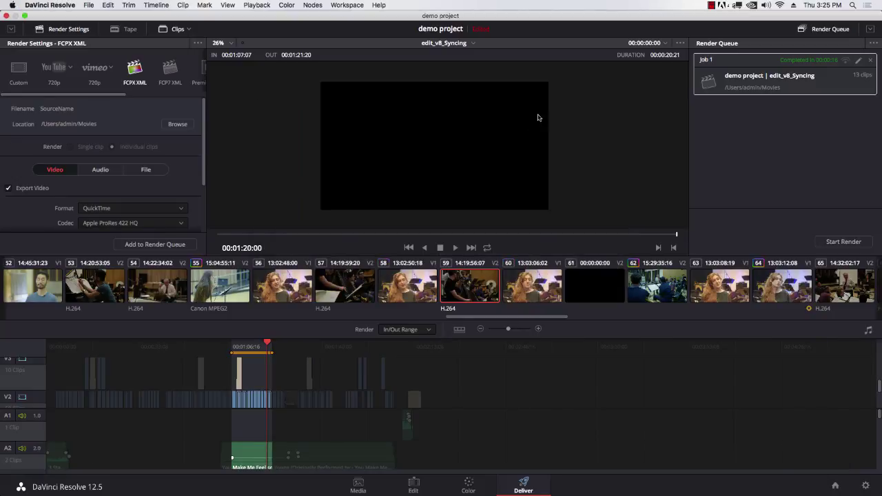
Step: Remove the completed job from the render queue and set the render location to the TV_1632_Montys project's Davinci Renders 6-30-16 folder
click(870, 60)
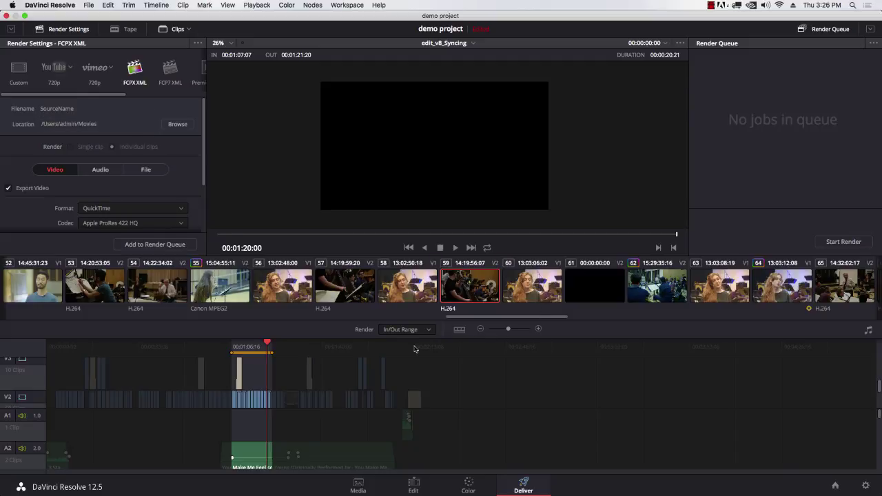
click(174, 126)
scroll(437, 274, down, 15)
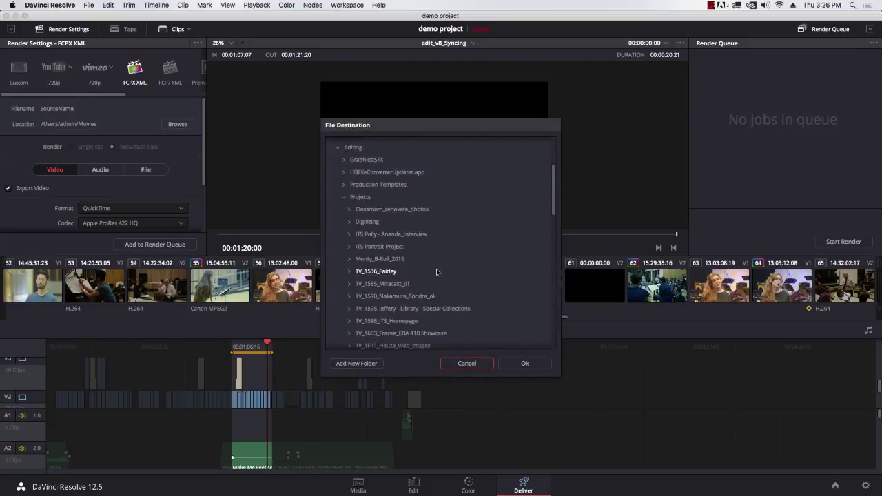
scroll(438, 267, down, 5)
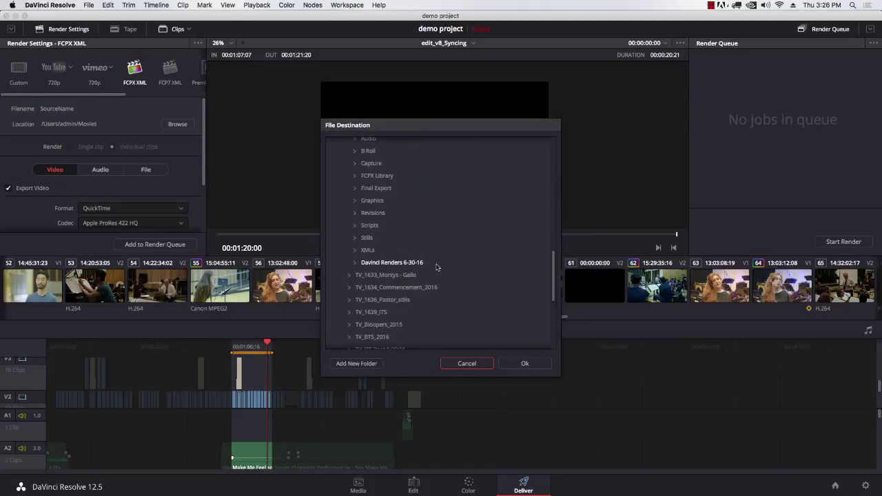
click(436, 266)
click(523, 363)
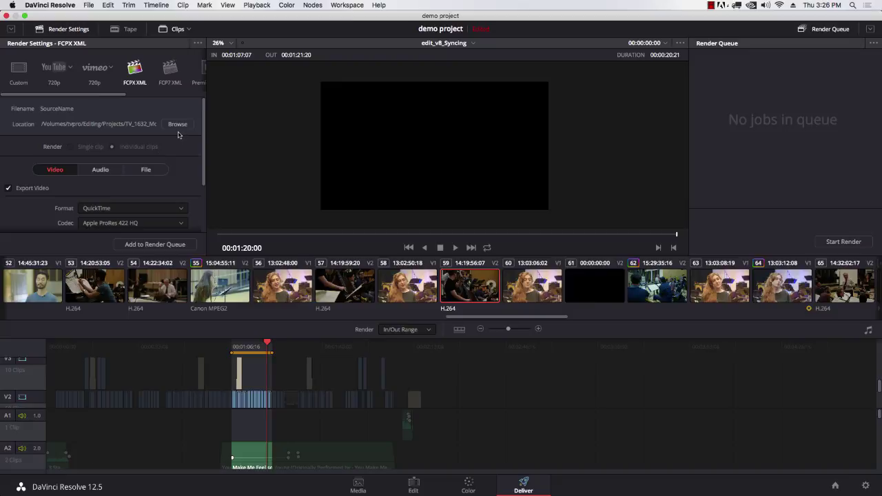
Step: Add the marked In/Out range to the render queue as a new job and render it
click(173, 245)
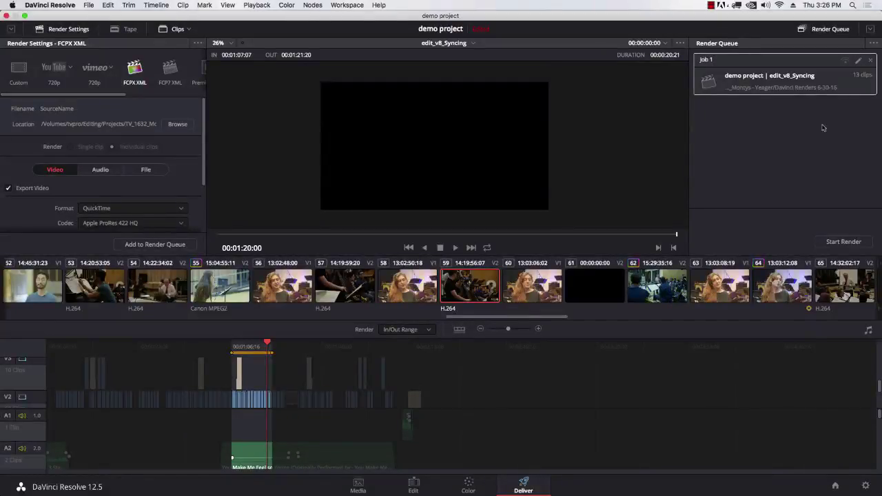
click(840, 244)
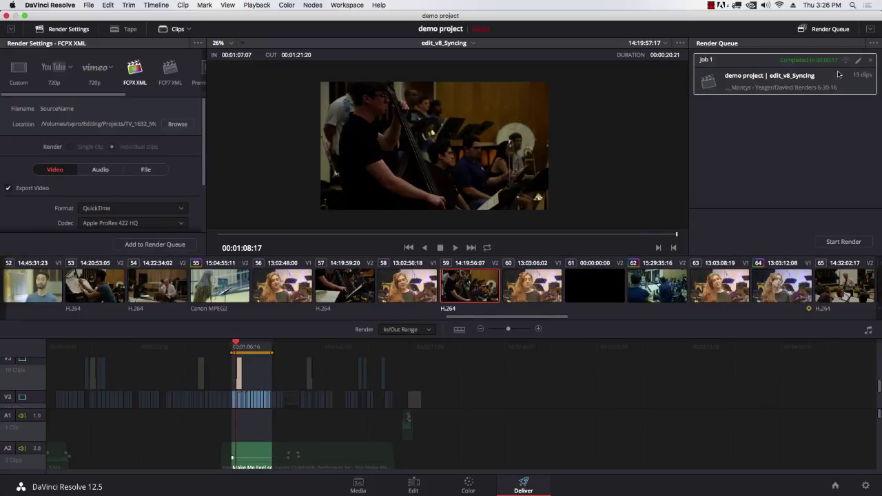
Step: Switch to Final Cut Pro and create a new event named 6-30-16 in the TV_1632_Montys library
key(super+Tab)
key(super+Tab)
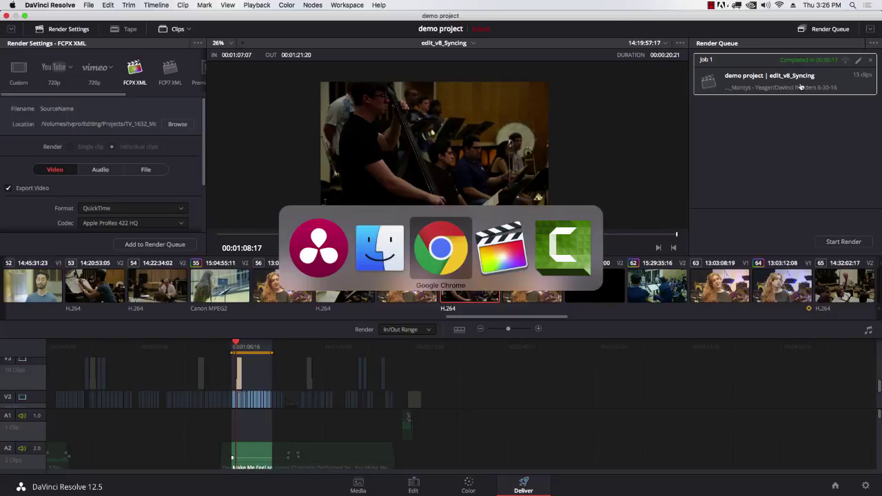
key(super+Tab)
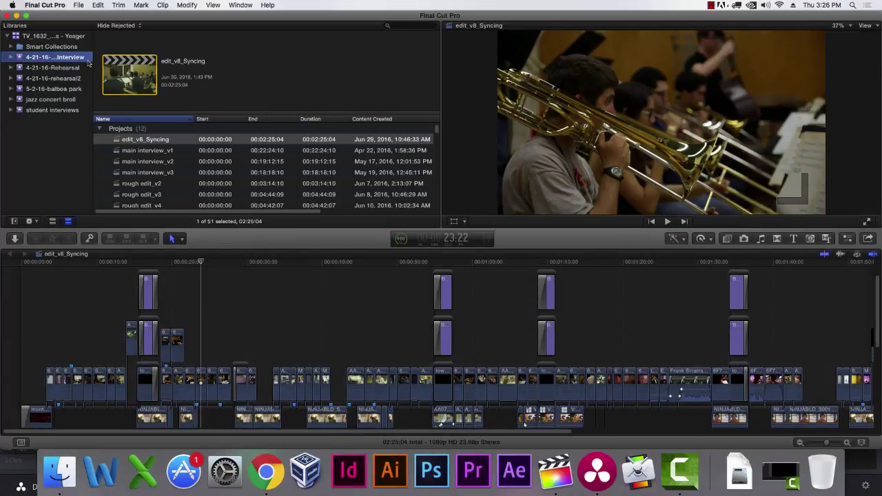
right_click(40, 147)
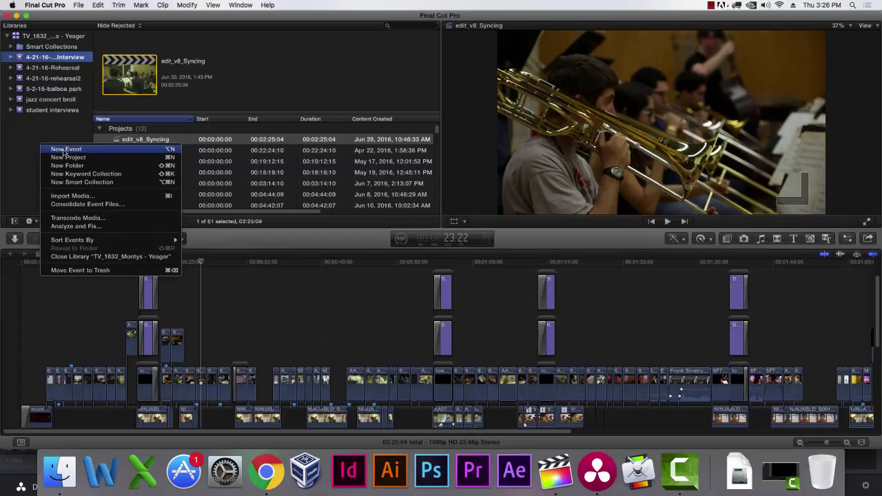
click(65, 149)
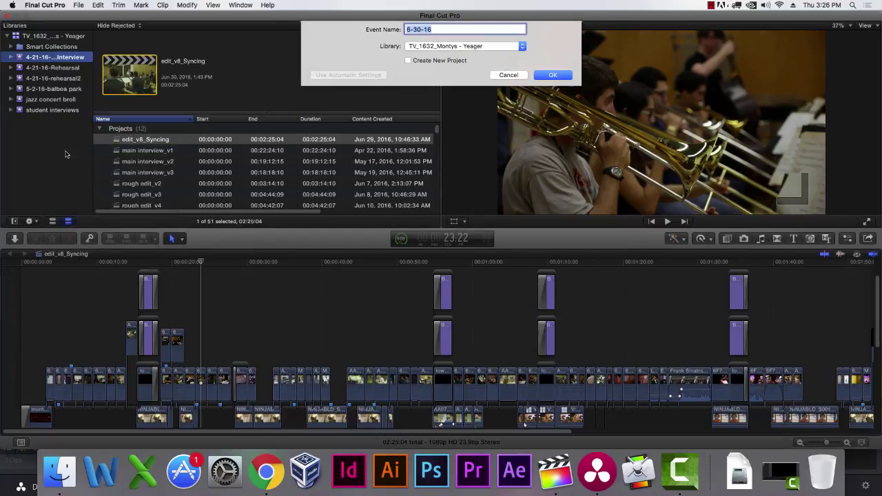
click(541, 78)
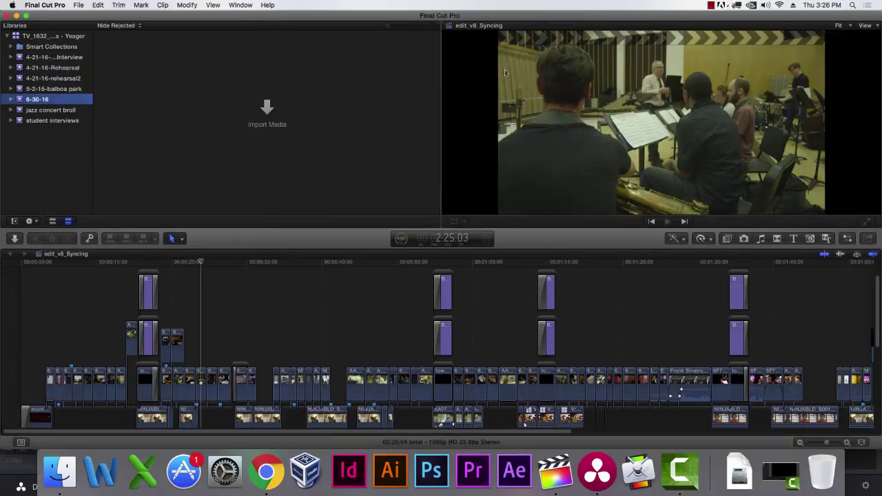
Step: Import the edit_v8_Syncing fcpxml file from the project's Davinci Renders 6-30-16 folder into the TV_1632_Montys library
click(76, 7)
mouse_move(96, 62)
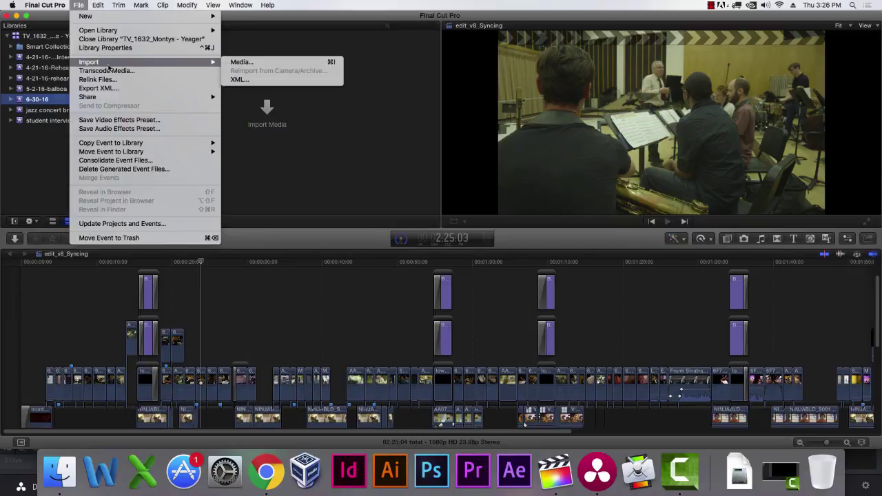
click(277, 81)
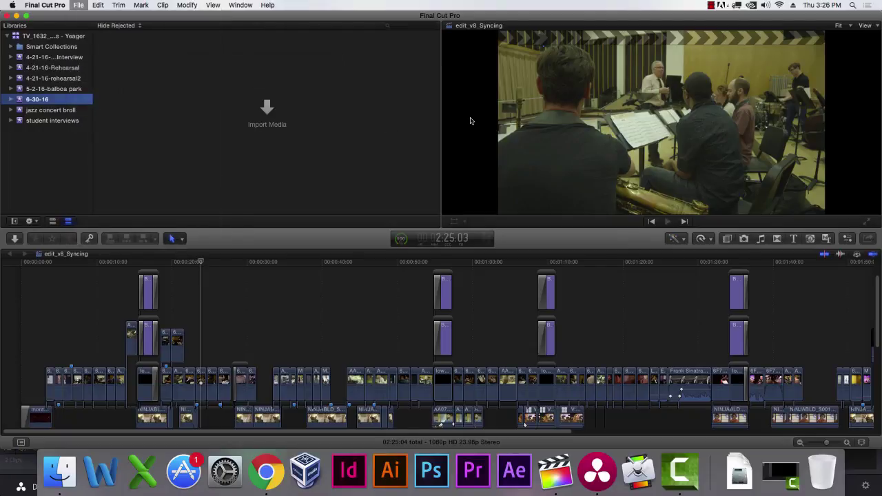
click(435, 77)
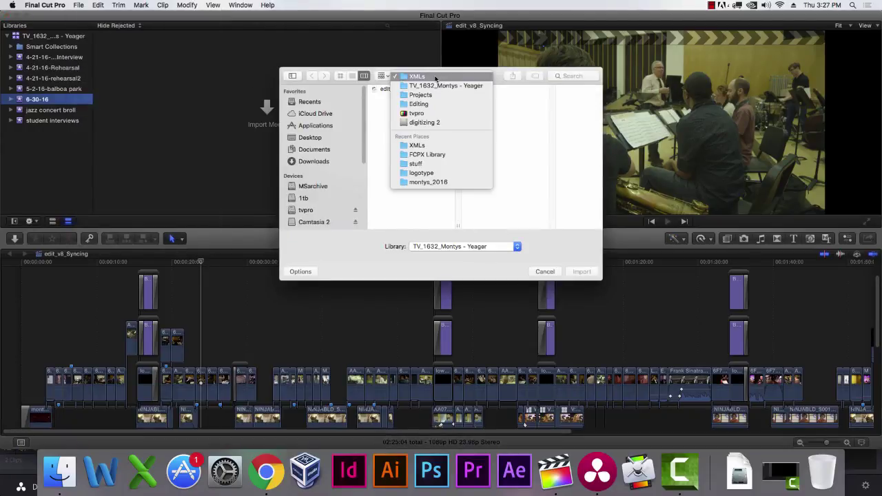
click(445, 86)
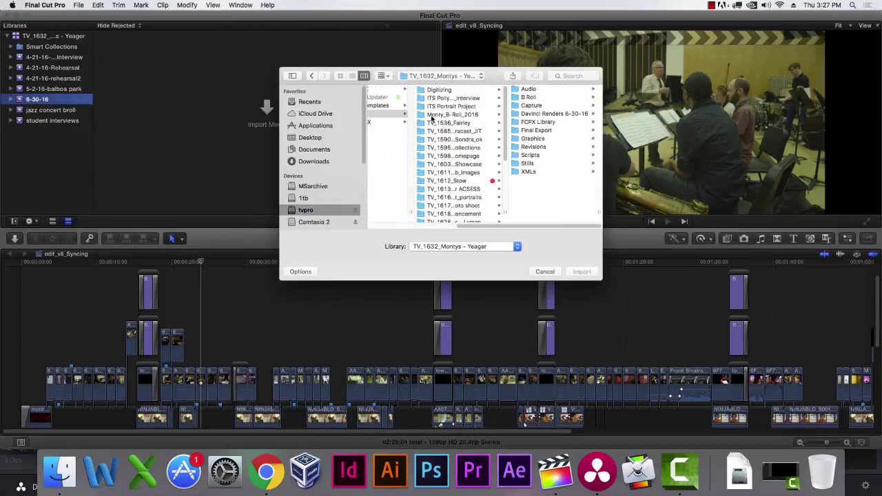
click(549, 115)
click(573, 89)
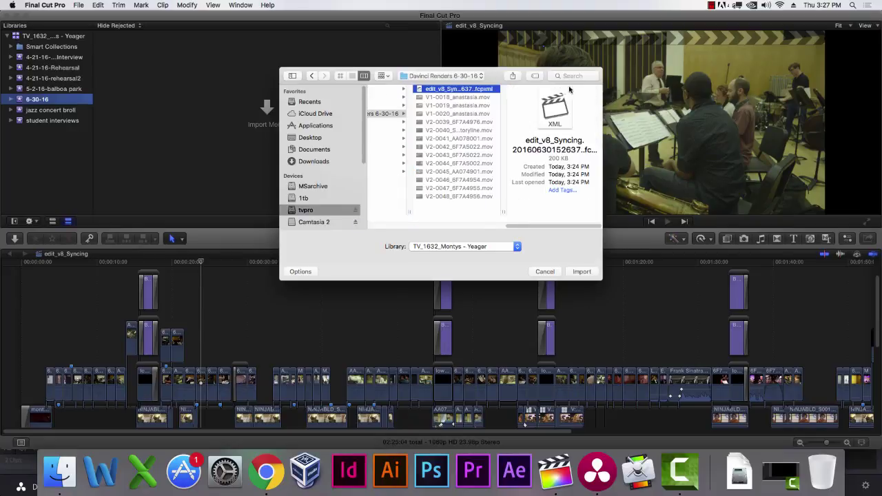
click(581, 271)
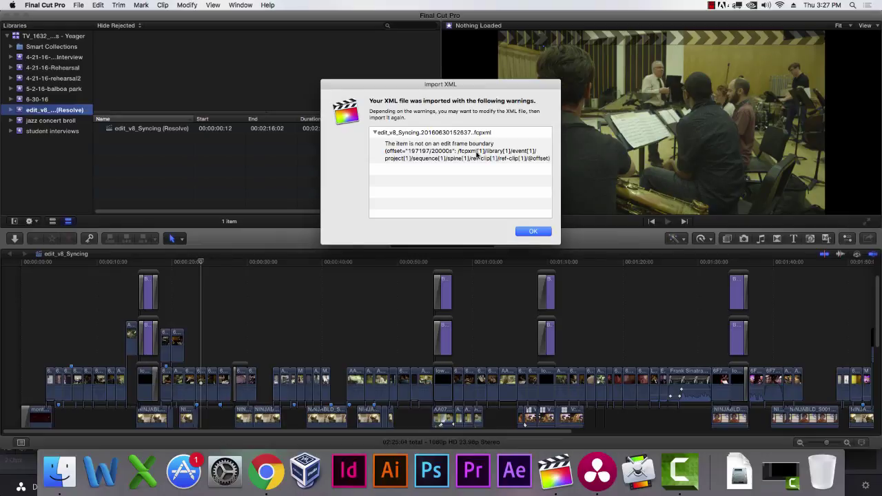
Step: Dismiss the XML import warnings and open the imported edit_v8_Syncing (Resolve) project in the timeline
click(528, 232)
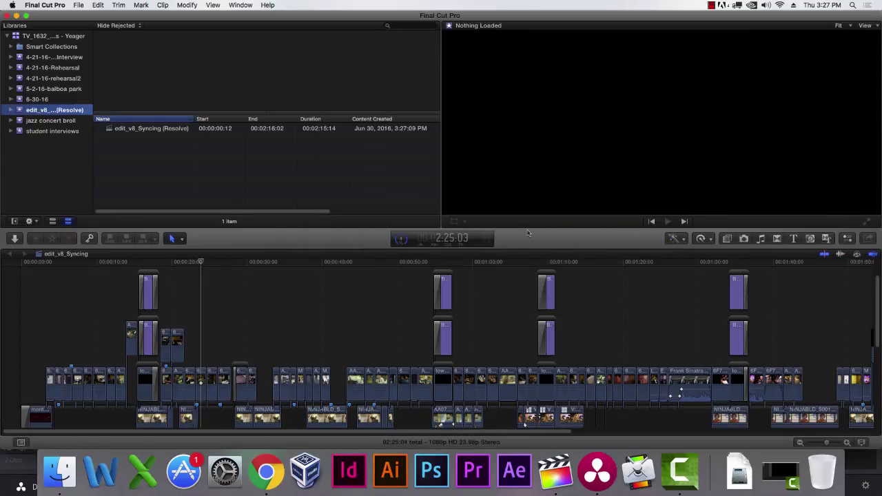
click(158, 128)
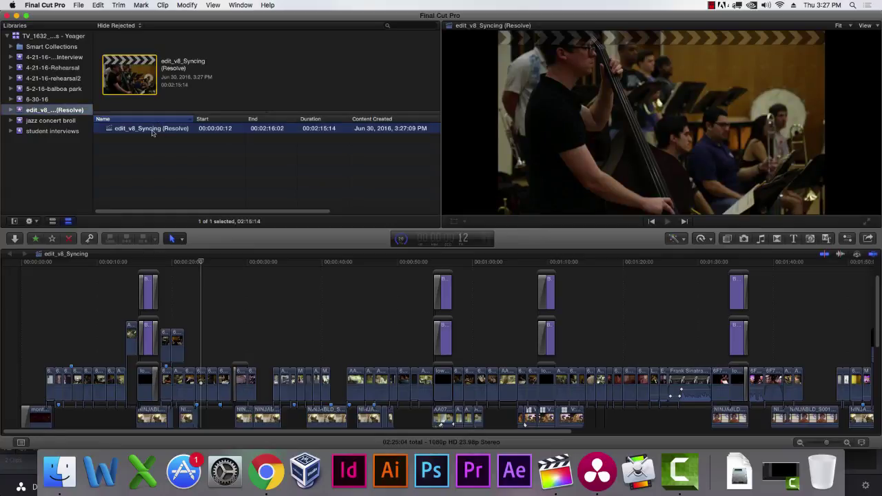
double_click(110, 129)
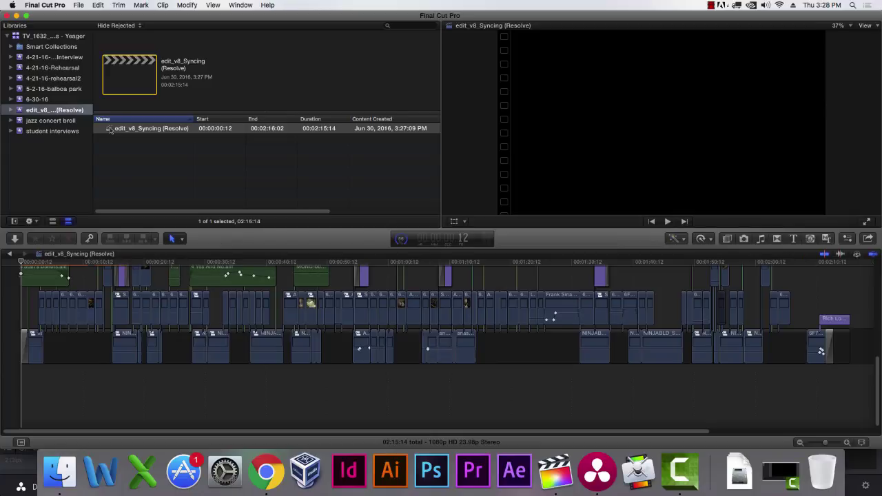
Step: Skim the imported timeline between about 0:57 and 1:13 to check the rendered shots and lower-third title
click(404, 262)
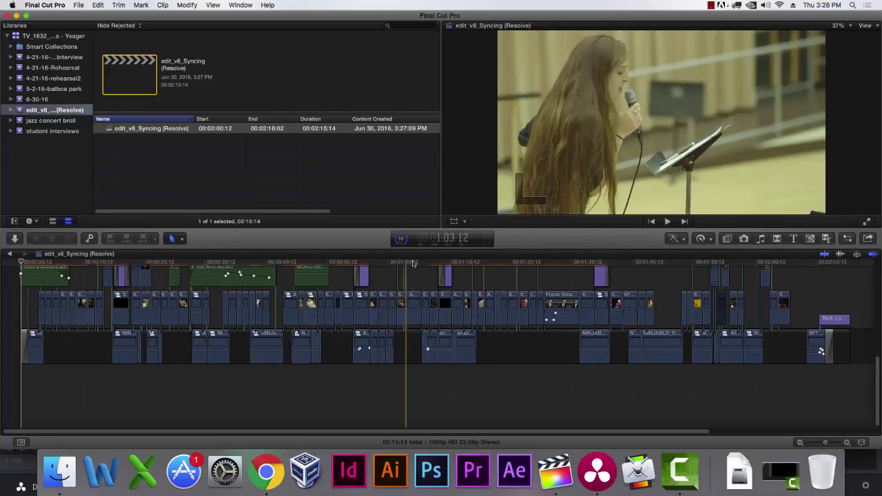
click(474, 263)
click(433, 264)
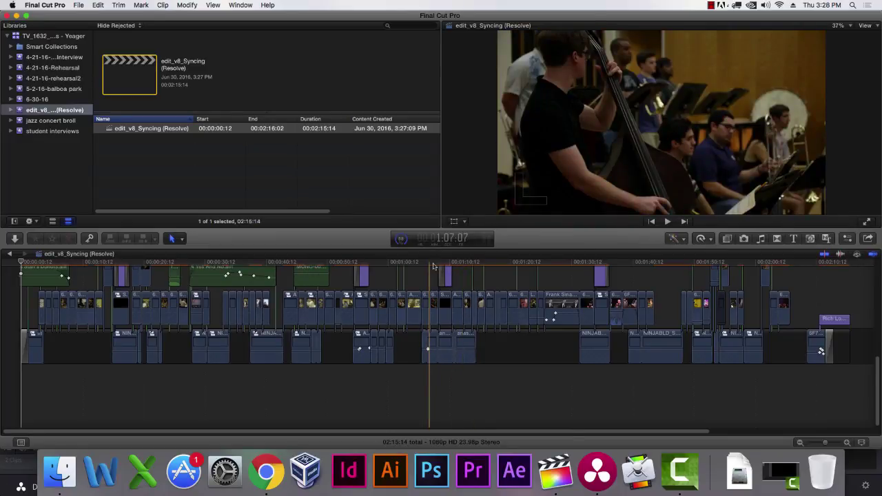
click(472, 263)
click(442, 264)
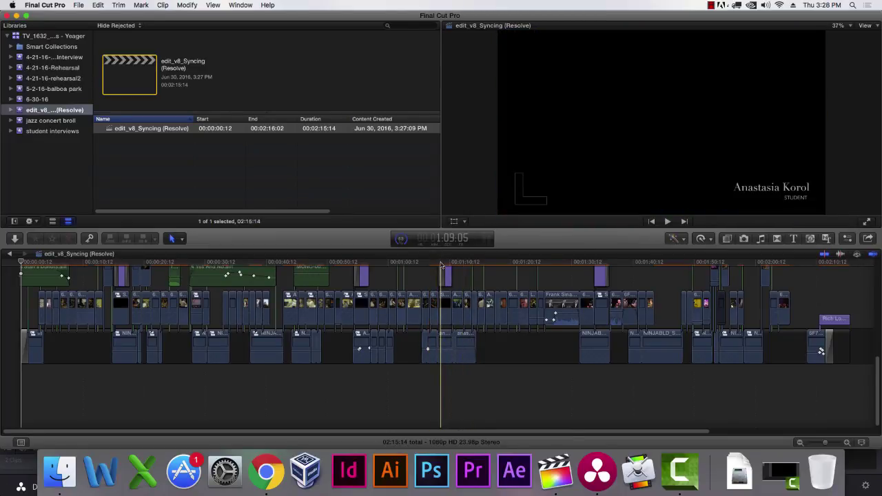
drag(442, 264, 373, 284)
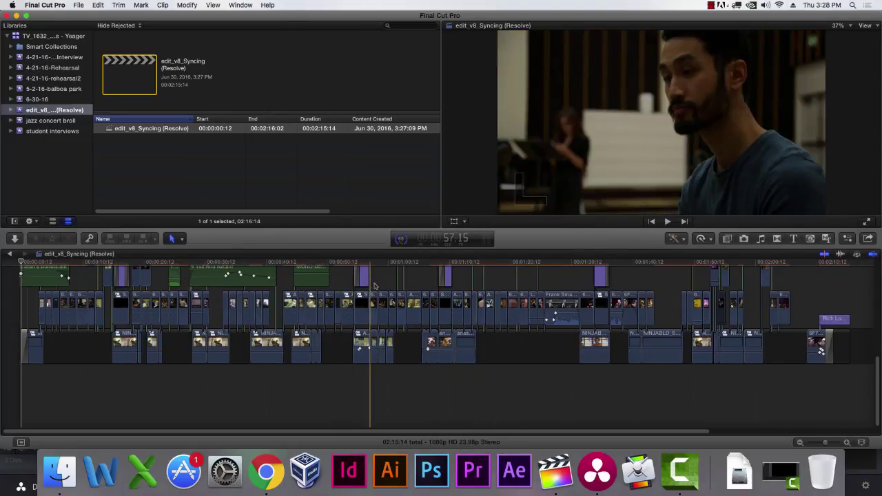
Step: Examine the stacked audio, title and video layers of the imported timeline, skimming across its clips
scroll(376, 287, up, 5)
scroll(349, 285, down, 5)
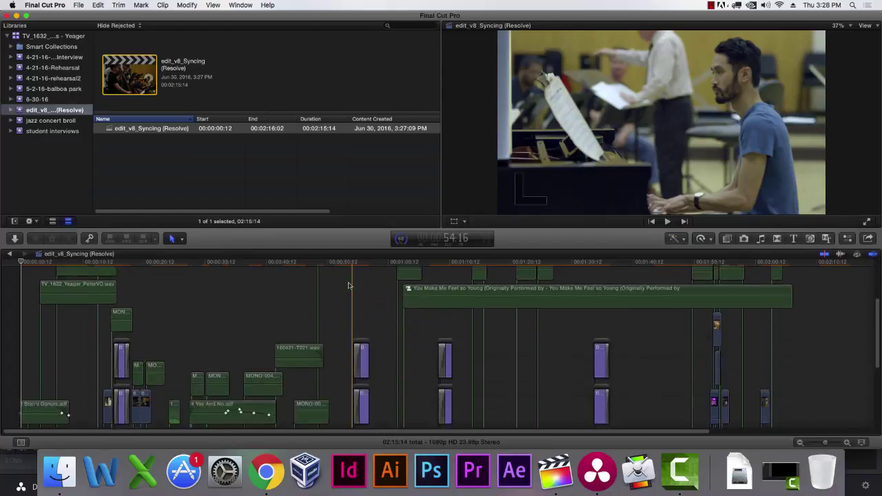
scroll(349, 286, up, 2)
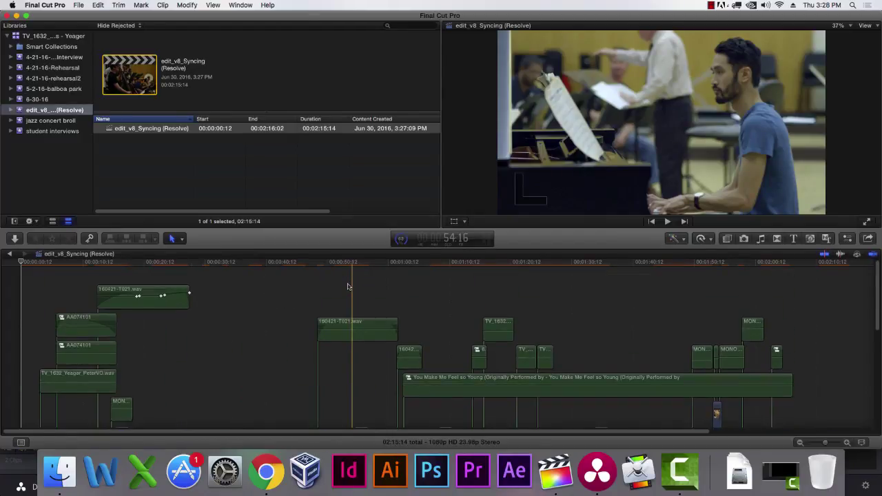
scroll(349, 286, down, 5)
scroll(348, 288, down, 5)
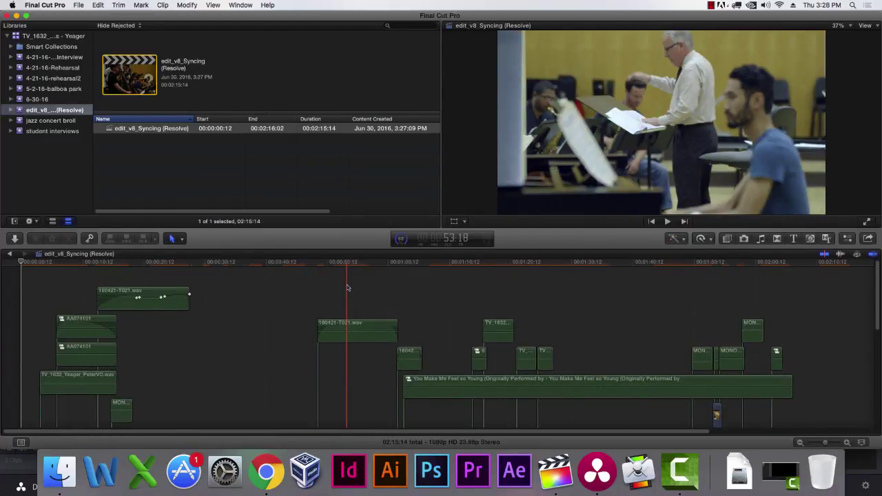
scroll(347, 287, down, 3)
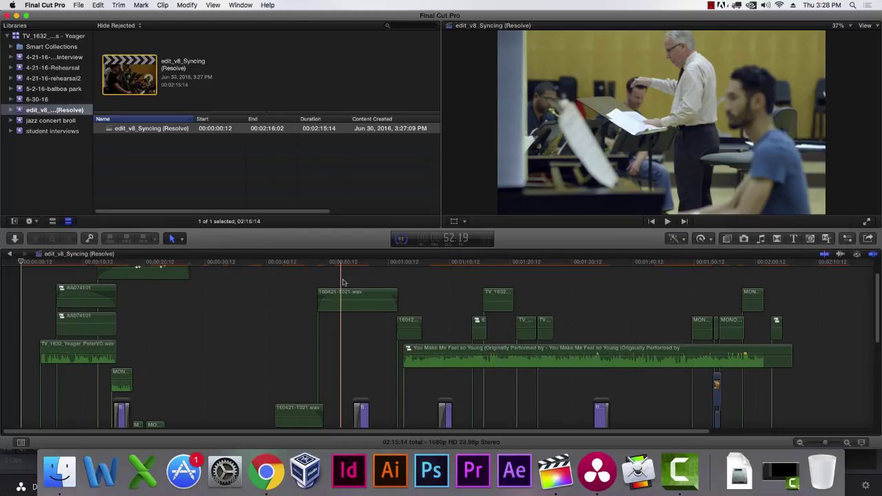
scroll(310, 284, down, 5)
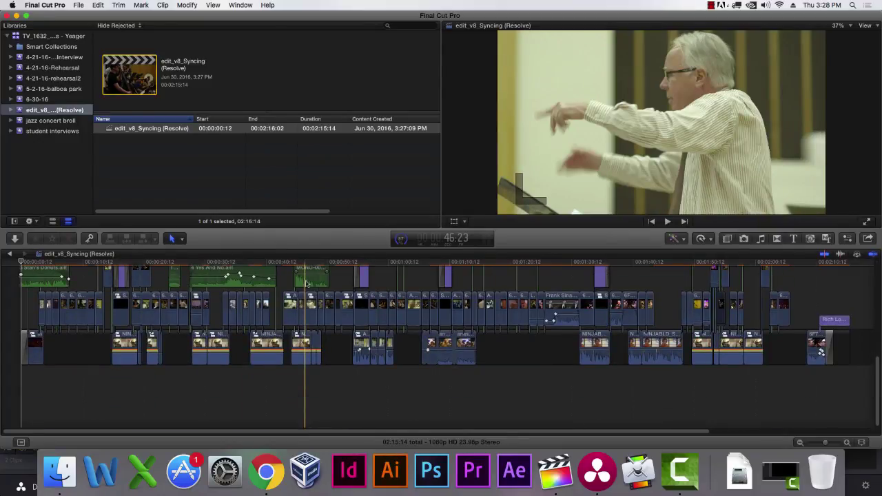
scroll(307, 284, up, 3)
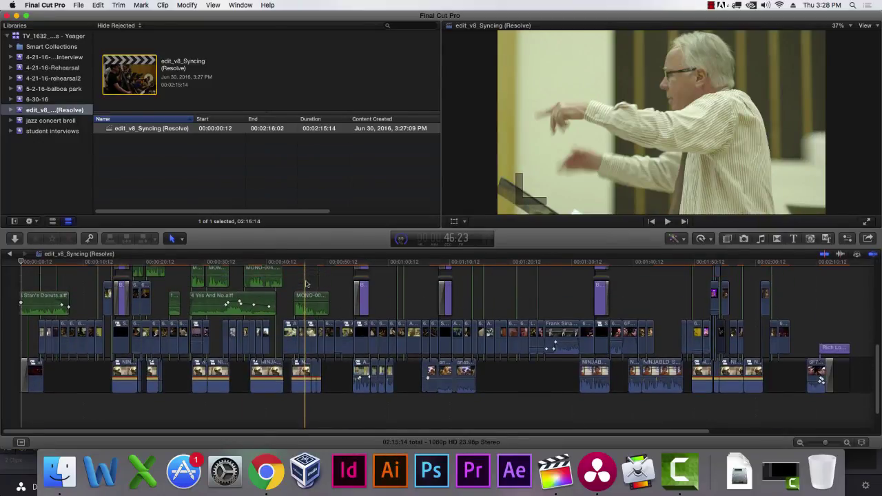
scroll(307, 283, up, 2)
scroll(306, 283, up, 3)
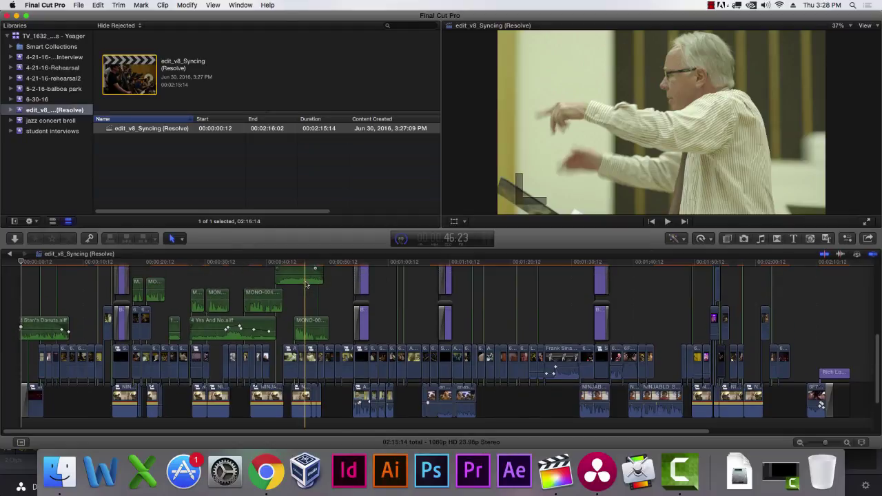
scroll(306, 283, down, 2)
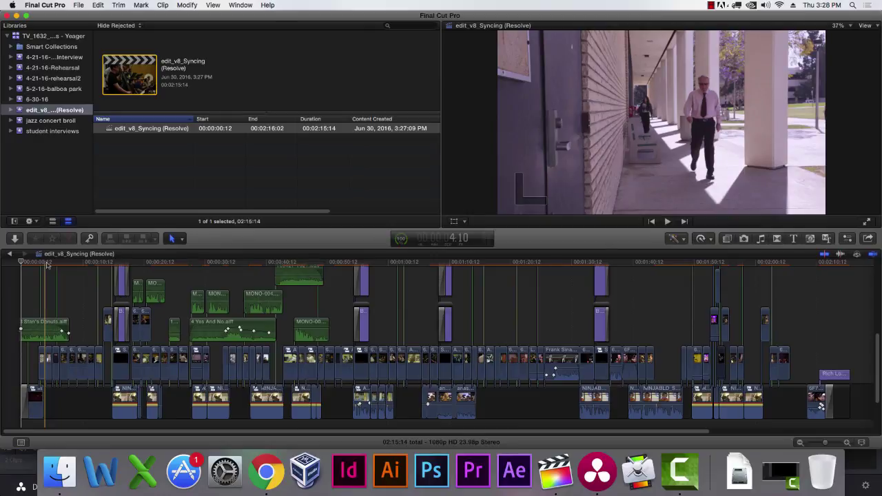
scroll(47, 265, up, 10)
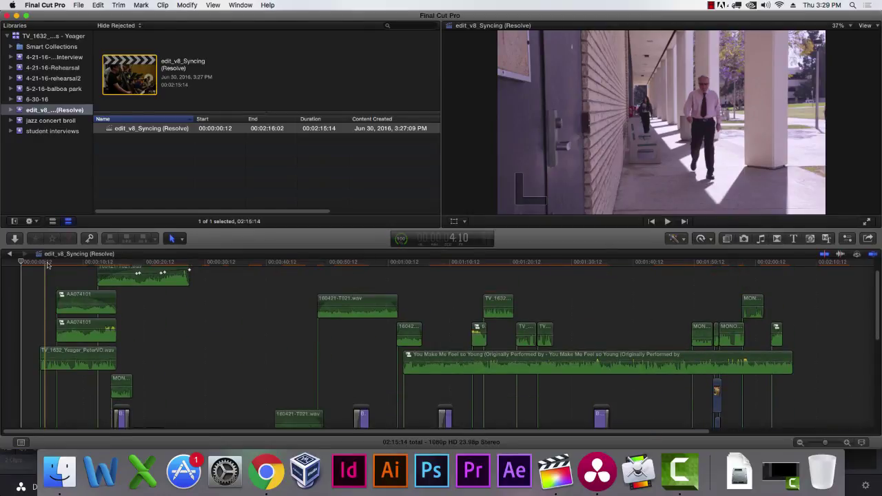
scroll(47, 265, up, 3)
scroll(47, 265, down, 10)
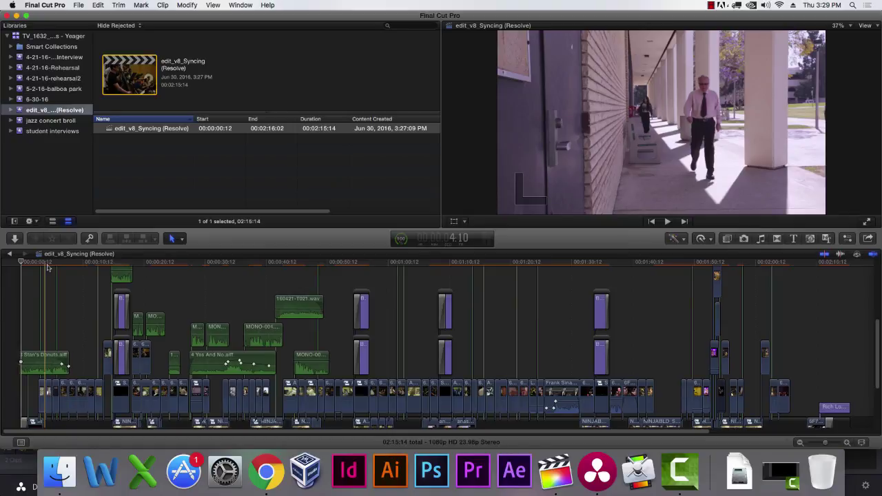
drag(48, 267, 157, 263)
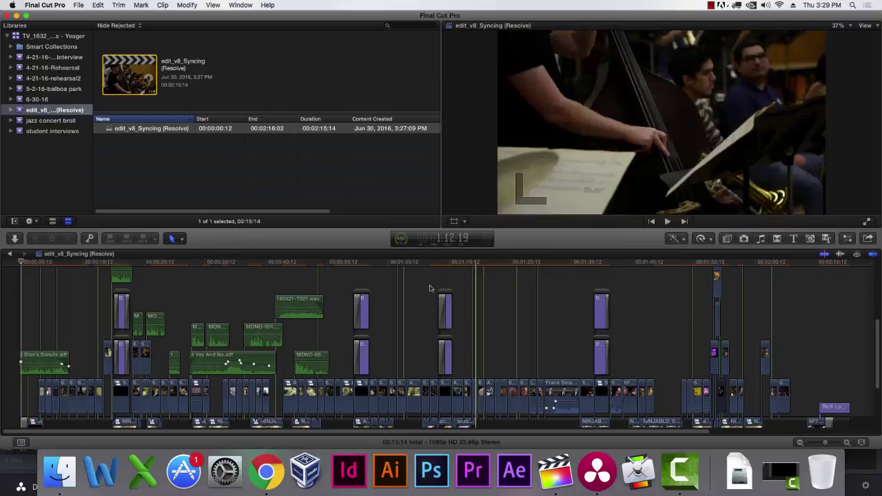
scroll(405, 290, up, 5)
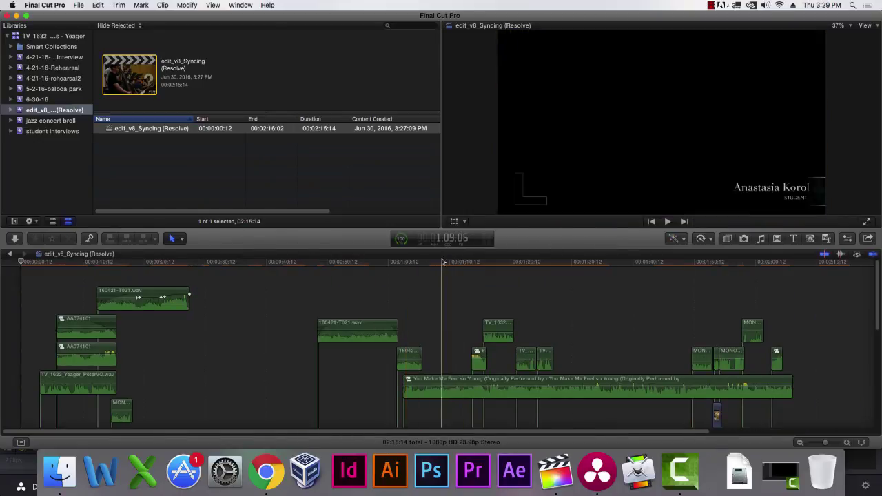
Step: Switch to DaVinci Resolve and scrub through the marked In/Out range on the Deliver page to review its clips
click(596, 483)
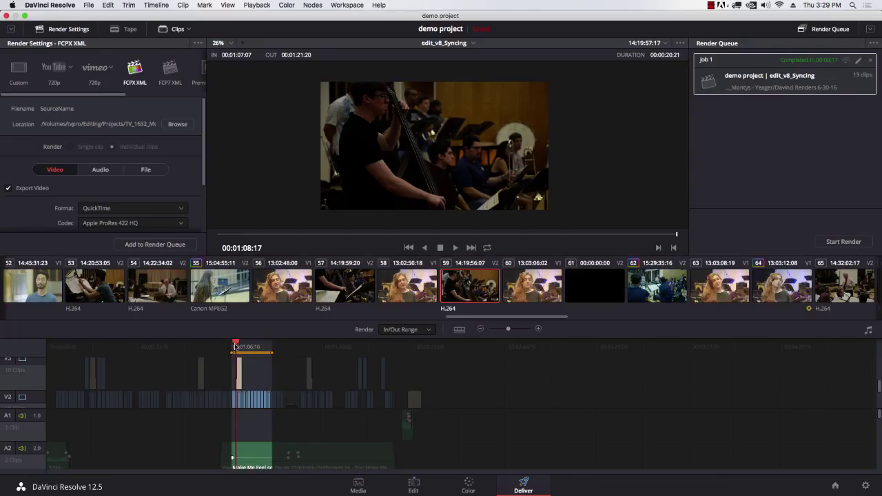
click(255, 346)
drag(255, 347, 241, 347)
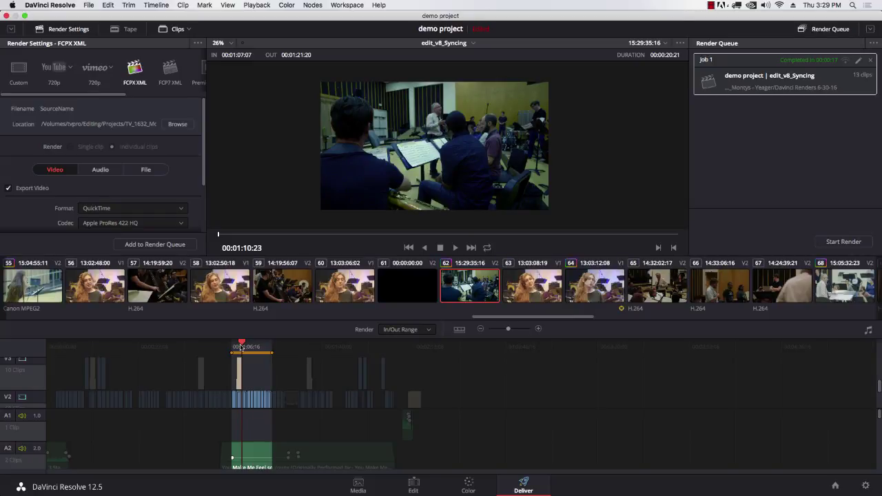
drag(240, 347, 250, 346)
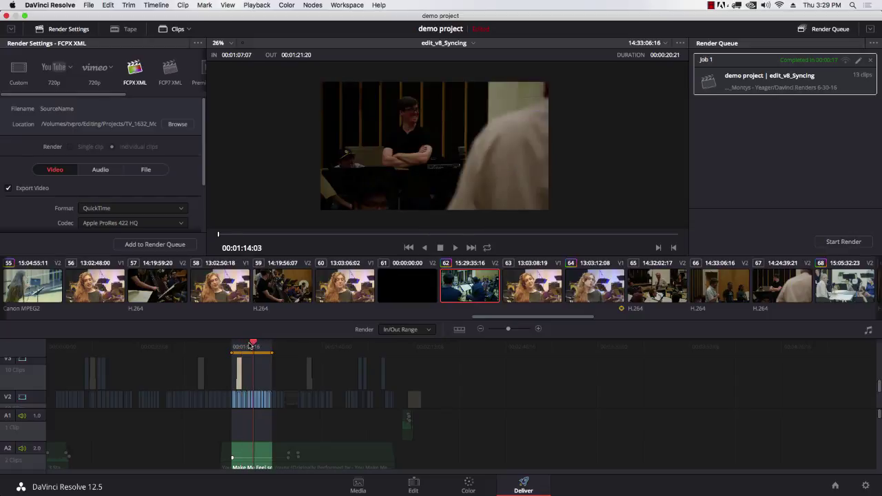
Step: Turn off audio export in the FCPX XML render settings and return to the video settings
click(101, 170)
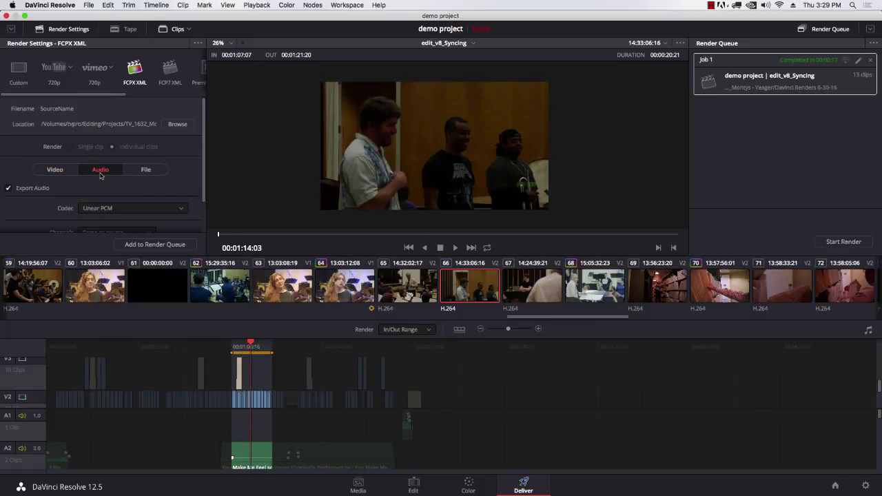
click(9, 189)
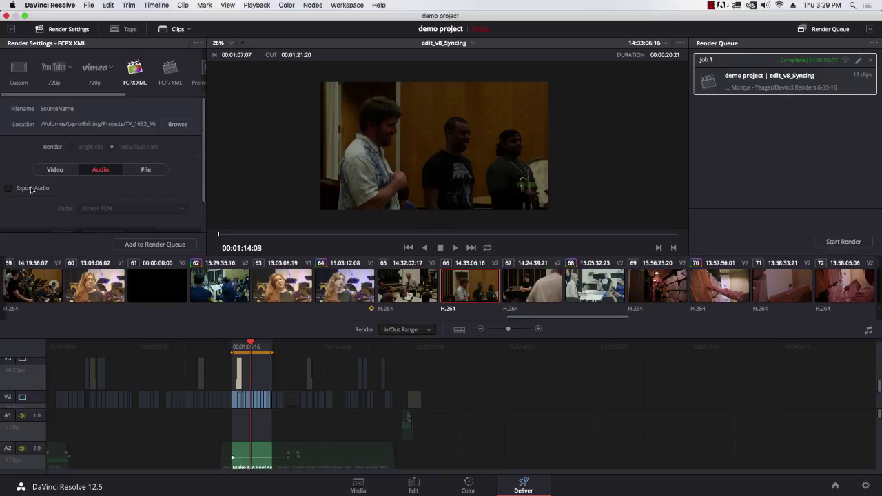
click(60, 171)
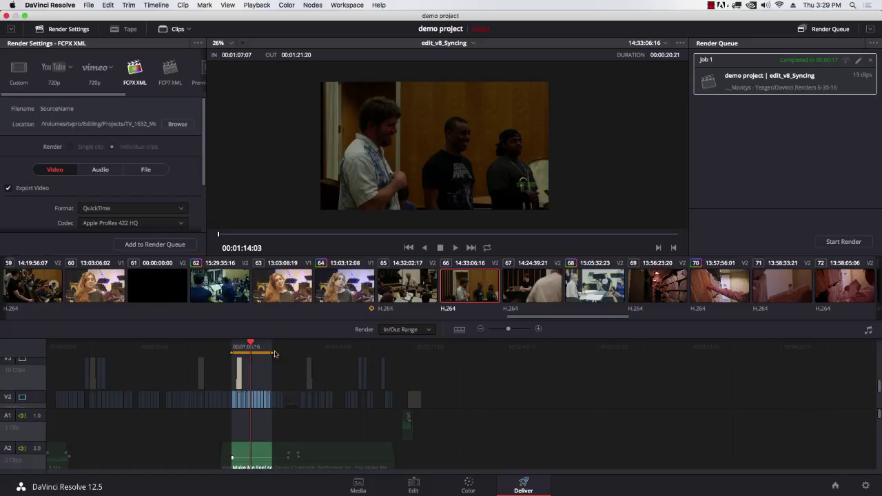
Step: Switch to Final Cut Pro to check the imported timeline around 1:17:21, and return to DaVinci Resolve
key(super+Tab)
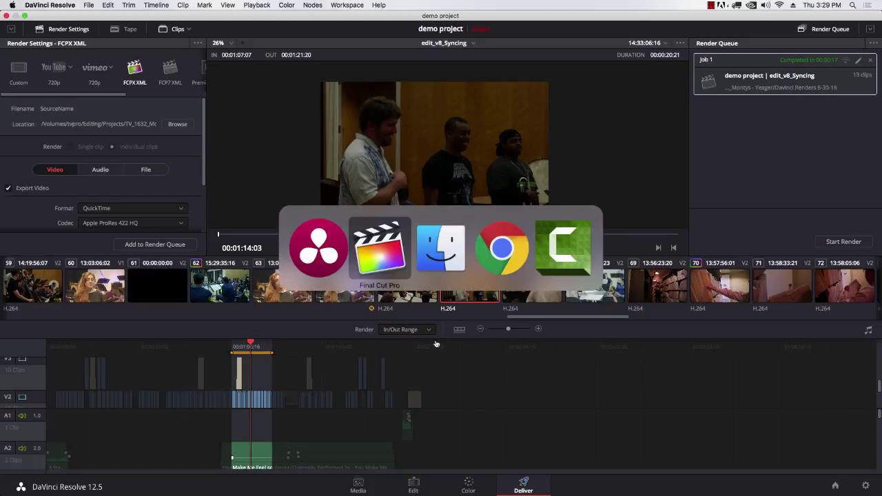
click(384, 259)
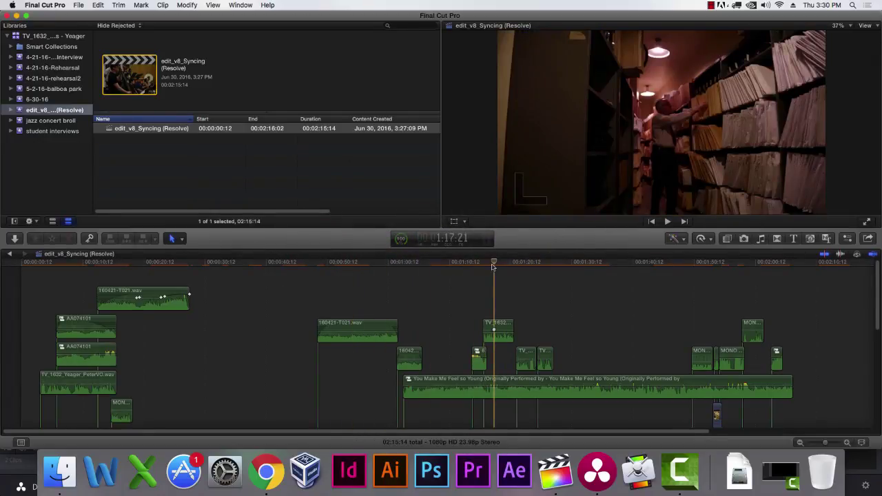
key(super+Tab)
key(super+Tab)
key(super+Tab)
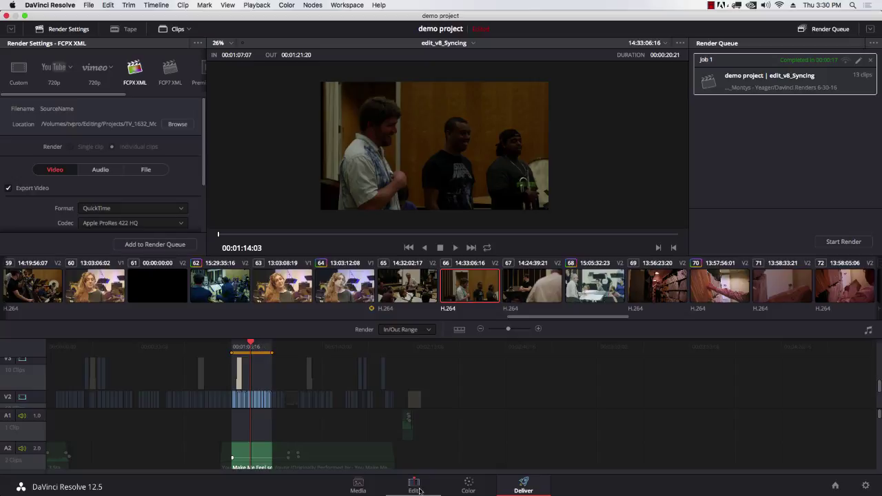
Step: Locate the edit_v8_Syncing timeline in the Master bin, first on the Media page and again on the Edit page
click(358, 485)
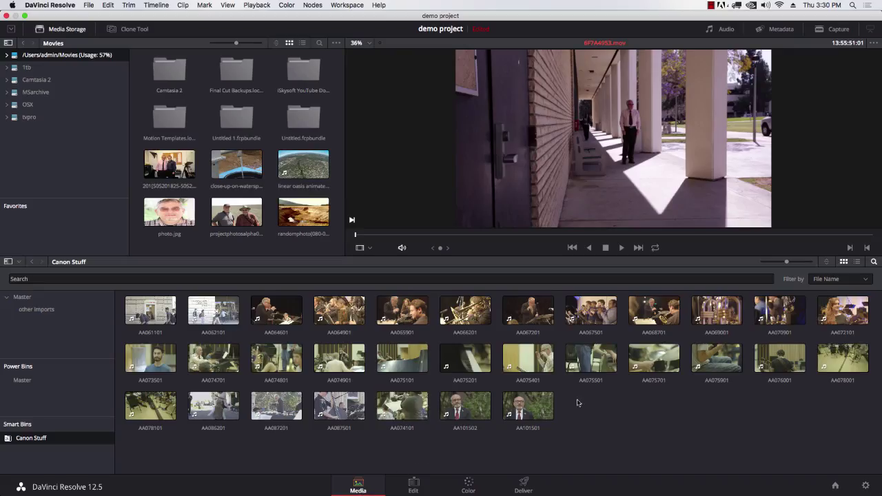
click(22, 297)
scroll(358, 357, down, 1)
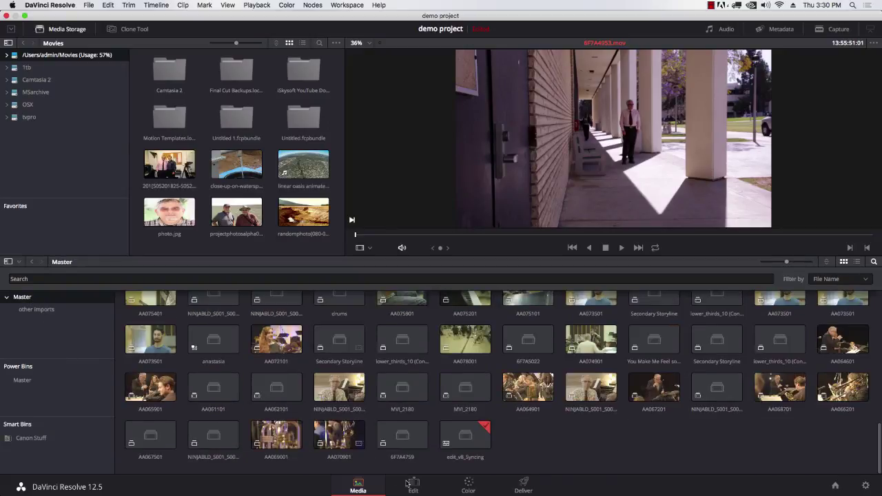
click(413, 484)
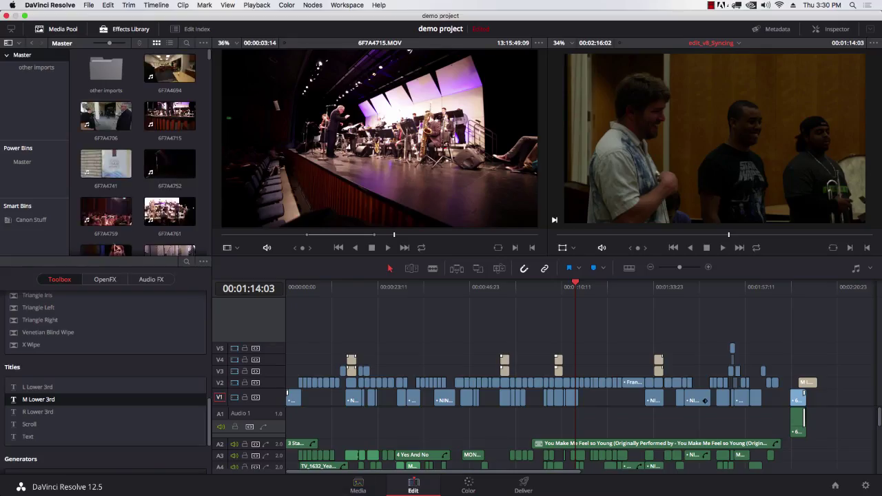
scroll(141, 192, down, 10)
scroll(141, 192, down, 3)
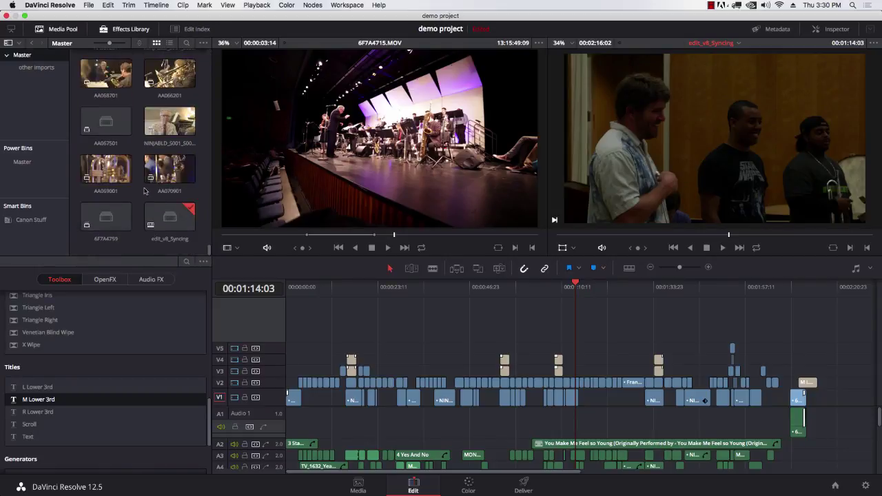
Step: Look through the commands available for the edit_v8_Syncing timeline in the Master bin
right_click(181, 216)
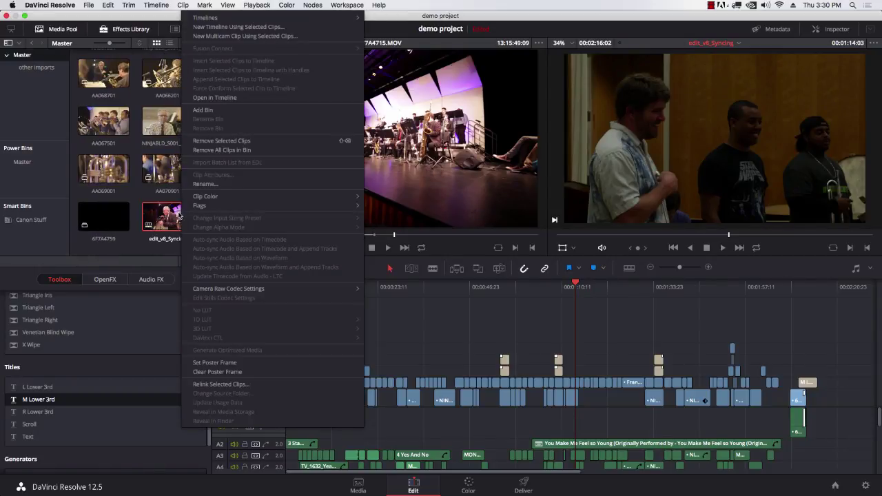
click(109, 5)
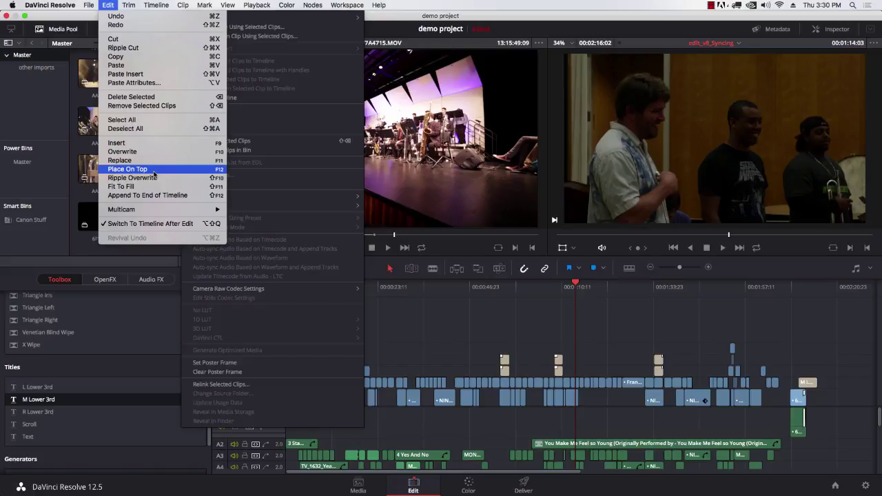
click(152, 255)
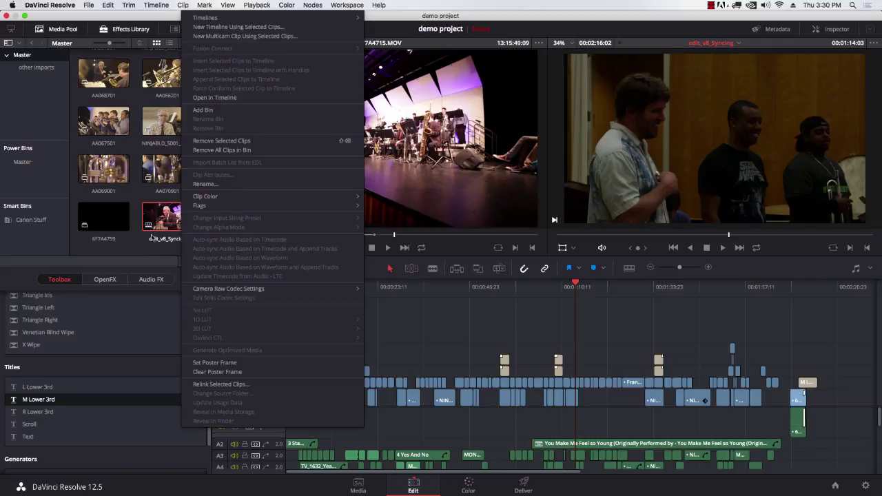
click(152, 242)
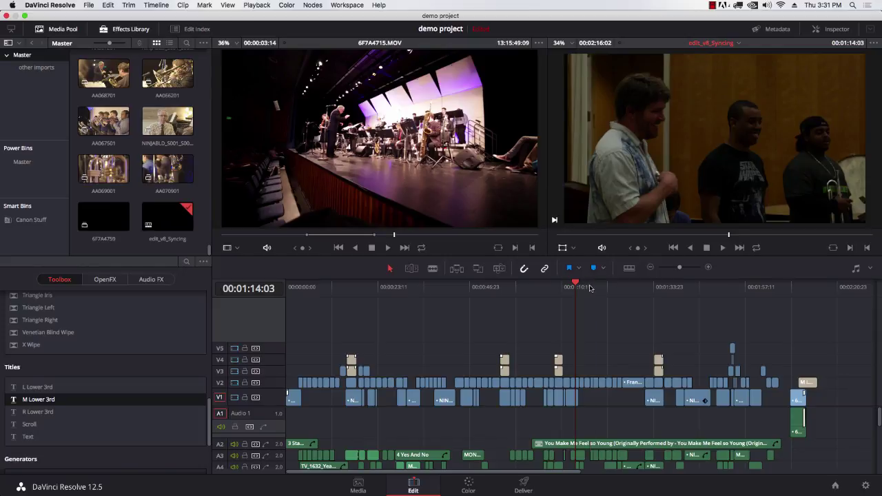
Step: Move the playhead of the edit_v8_Syncing timeline to 00:01:31:20
click(606, 285)
click(639, 288)
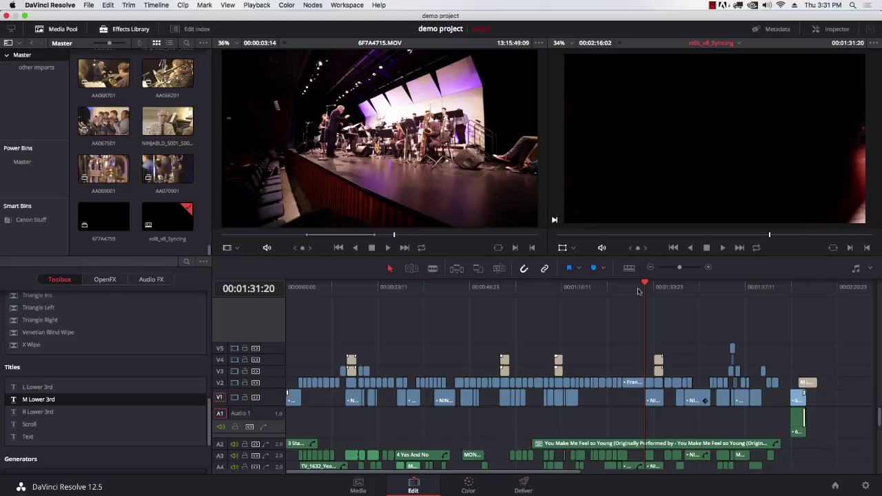
key(super+Tab)
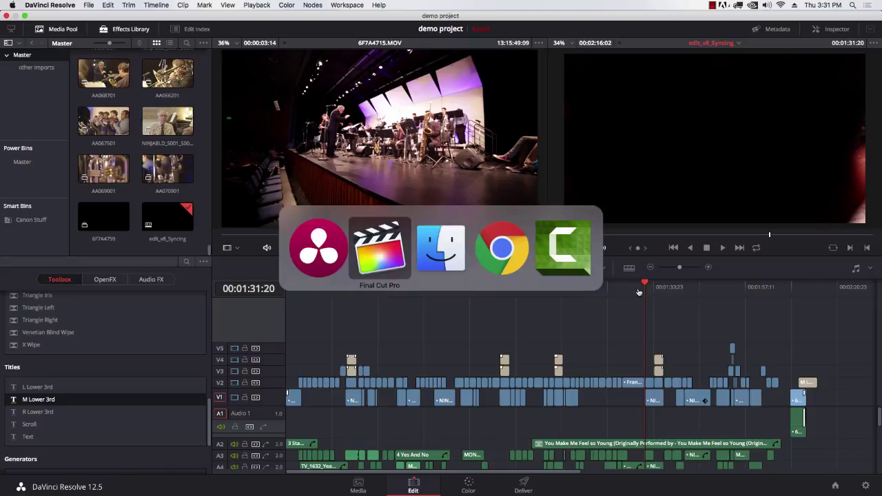
key(super+Tab)
key(super+Tab)
key(super+Tab)
key(super+Tab)
key(super+Tab)
key(super+Tab)
key(super+Tab)
key(super+Tab)
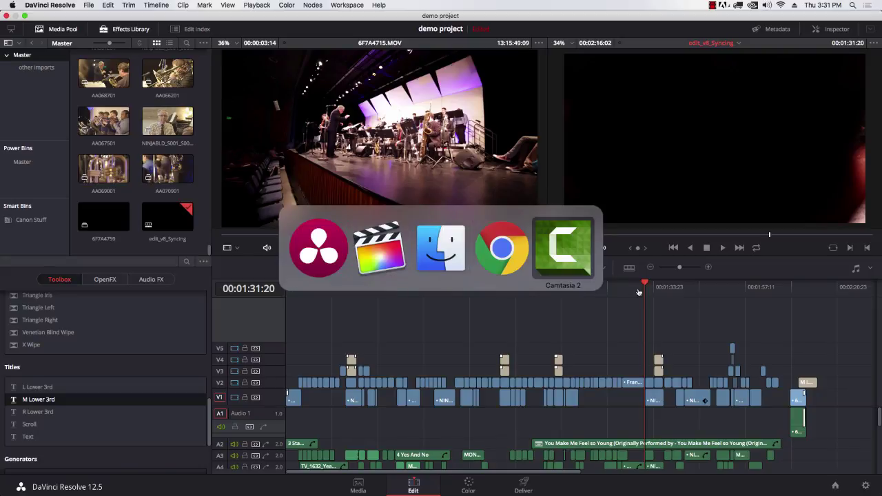
key(super+Tab)
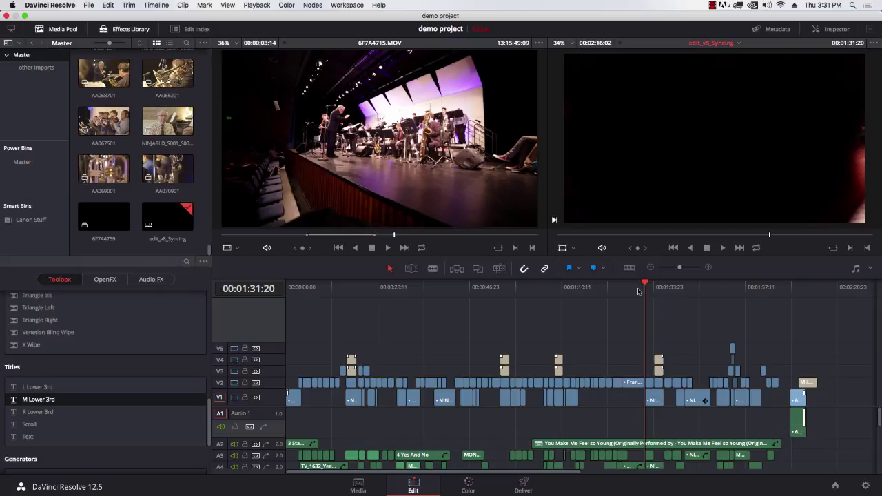
Step: Switch to the Color page, look at the Window and Curves palettes, and show the Qualifier palette
click(468, 485)
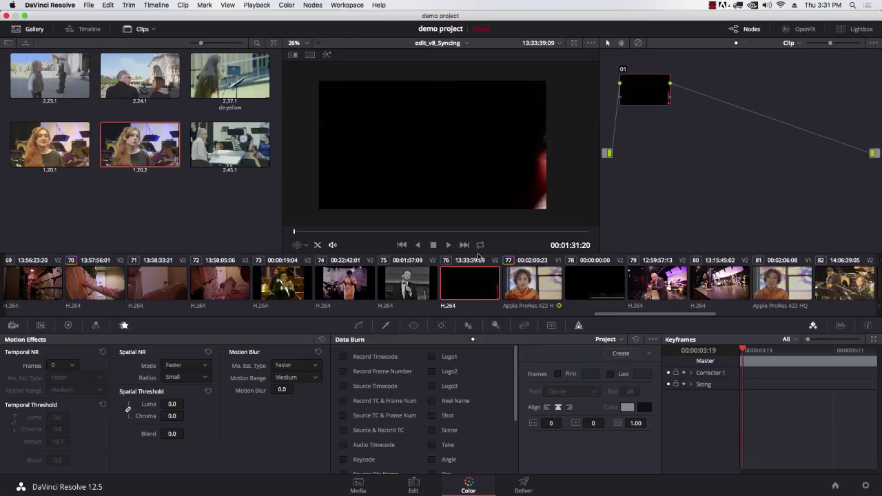
click(358, 484)
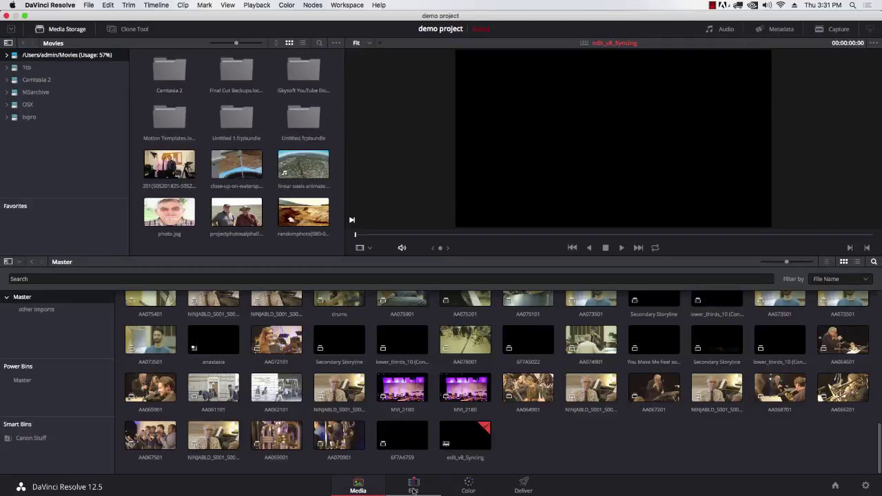
click(412, 486)
click(468, 485)
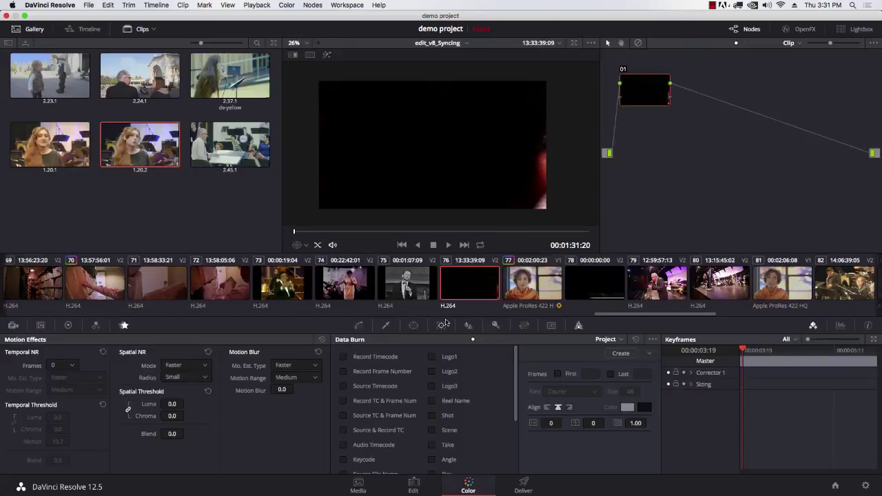
click(414, 326)
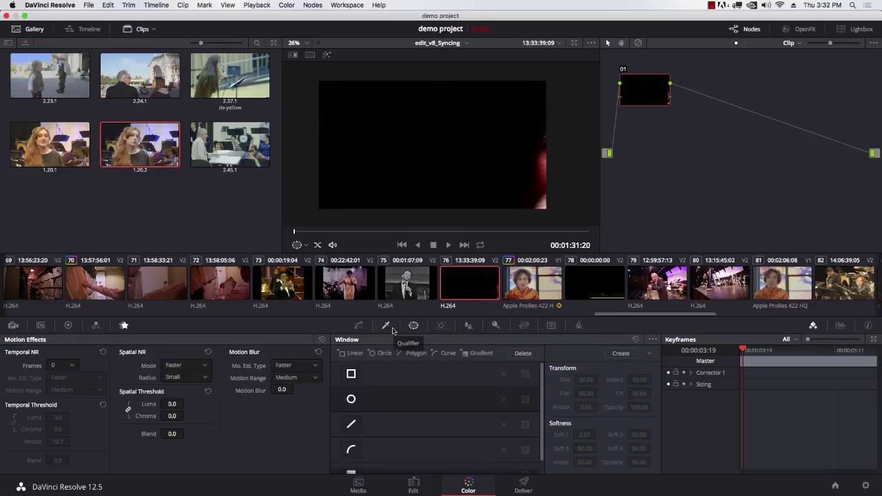
click(359, 326)
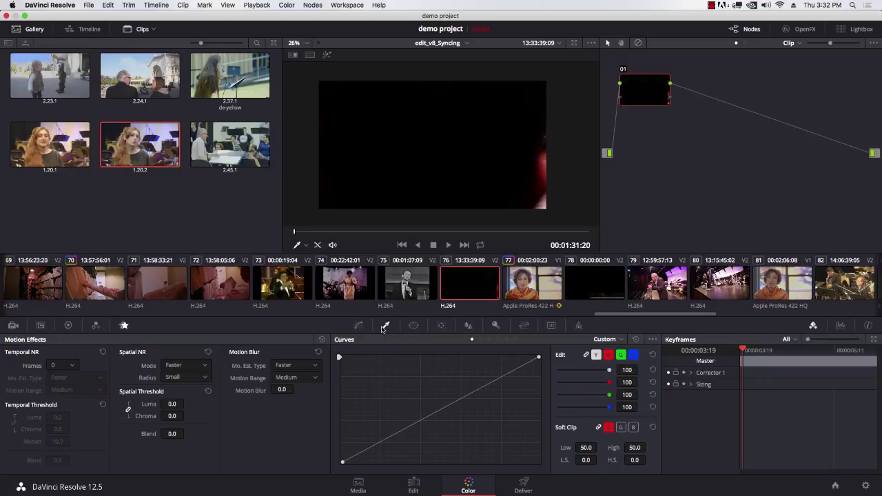
click(383, 328)
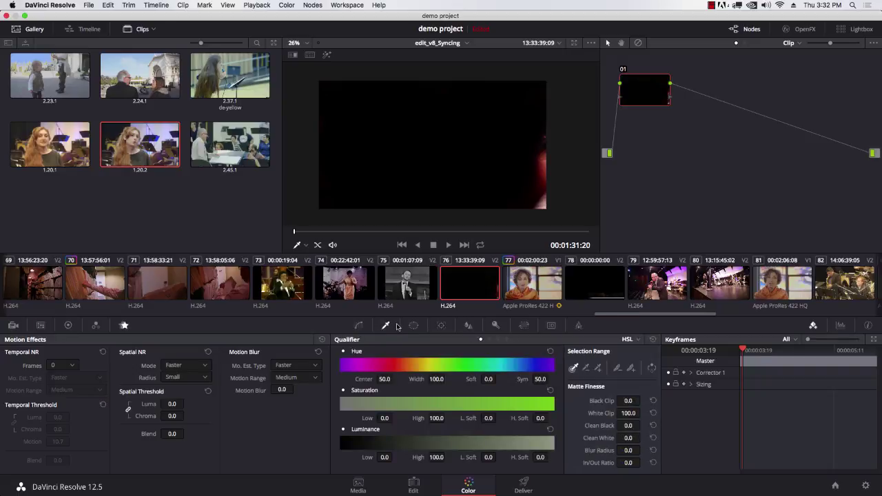
Step: Compare the graded interview clip 77 with the ungraded matching clips 81 and 83
click(533, 278)
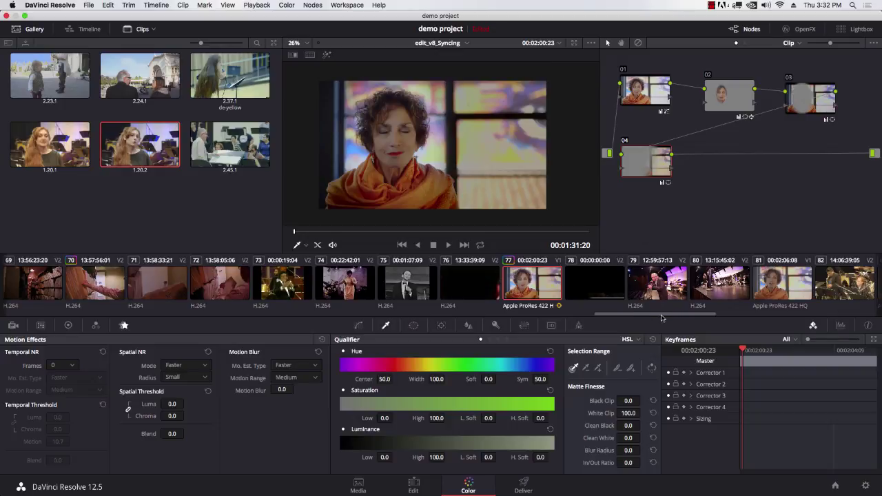
drag(667, 317, 715, 321)
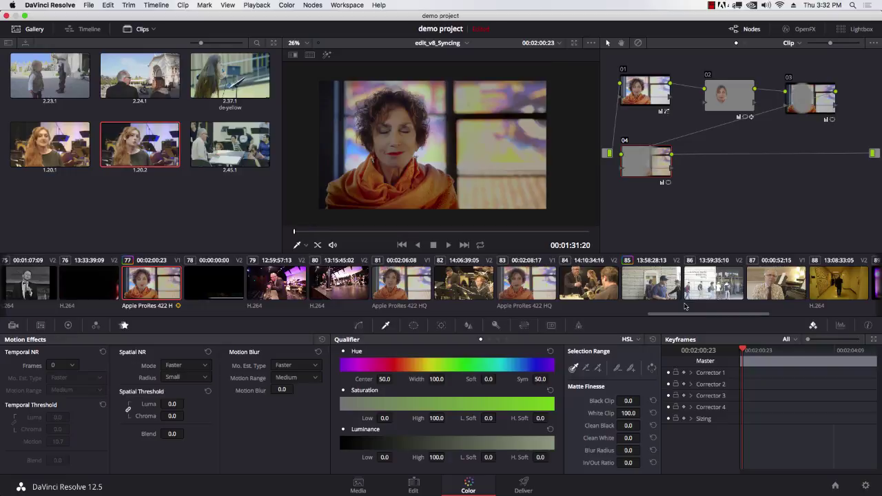
click(529, 281)
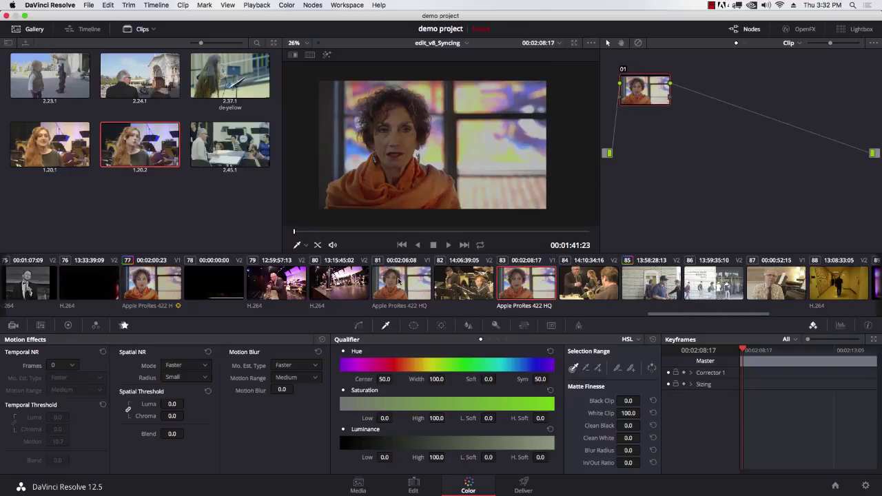
click(165, 285)
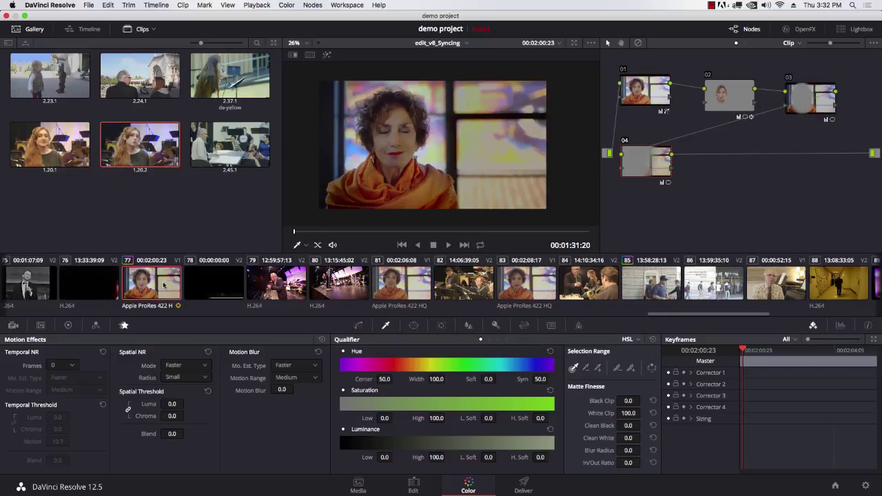
click(414, 281)
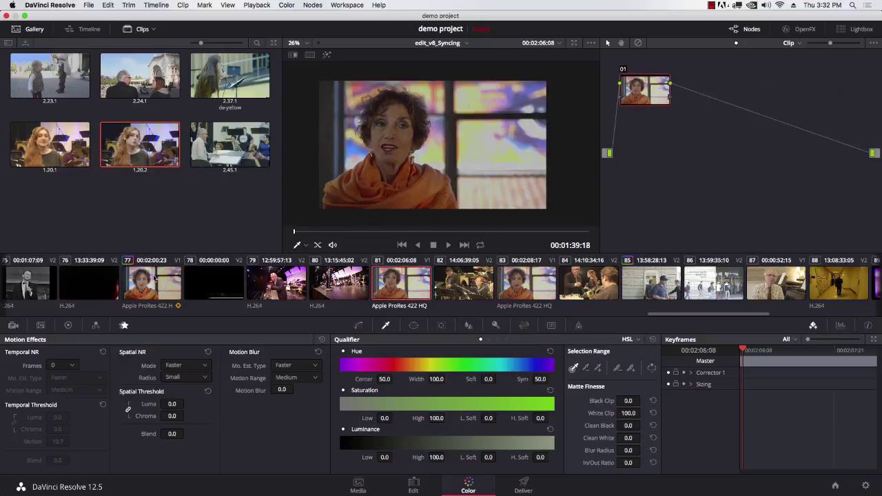
Step: Save the grade of interview clip 77 by grabbing a still of it into the gallery
click(154, 278)
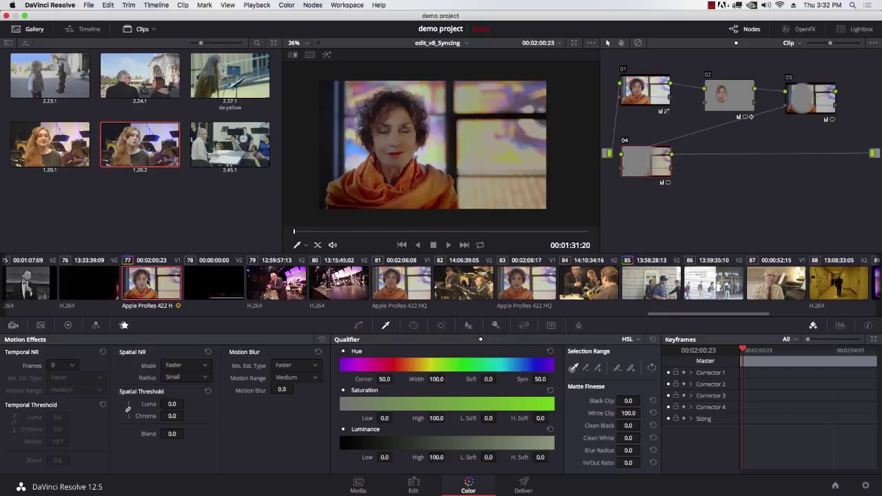
right_click(471, 141)
click(505, 150)
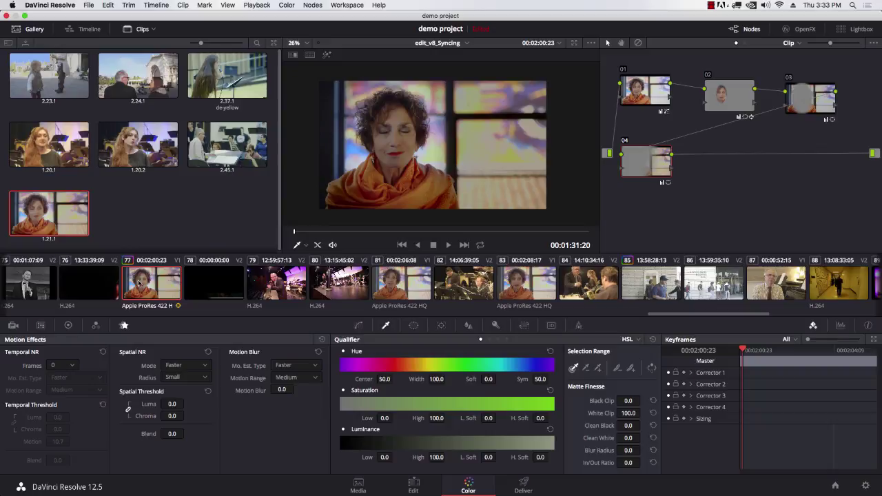
Step: Reset the selected node's grade on clip 77, then reset all of the clip's grades and nodes
click(287, 6)
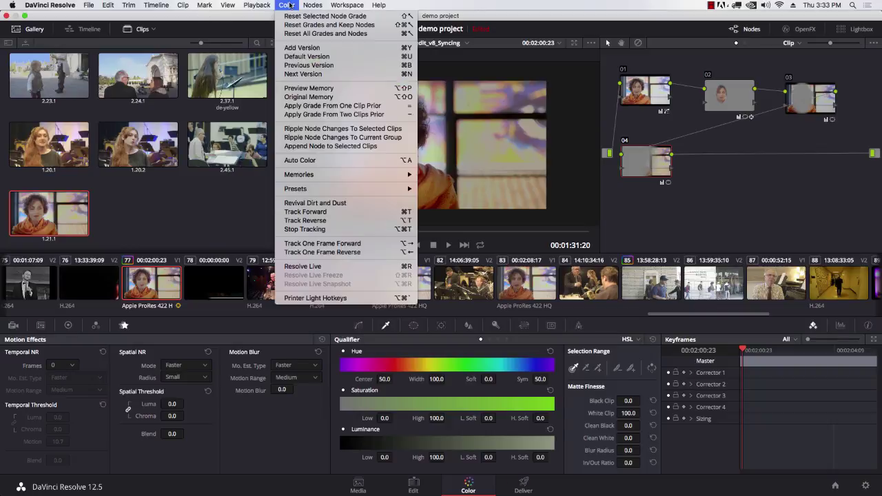
click(292, 16)
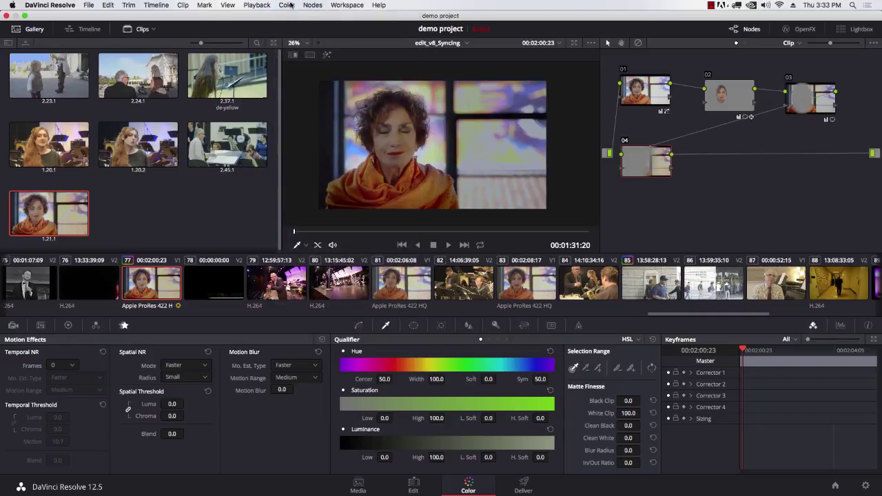
click(287, 6)
click(317, 33)
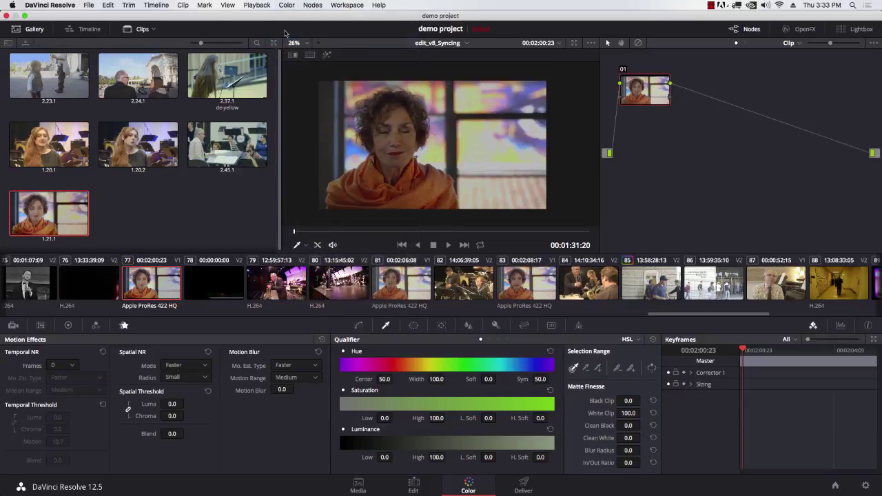
Step: Add the matching interview clips 77, 81 and 83 to a new group named with the interviewee's first name
click(427, 293)
key(Down)
key(Down)
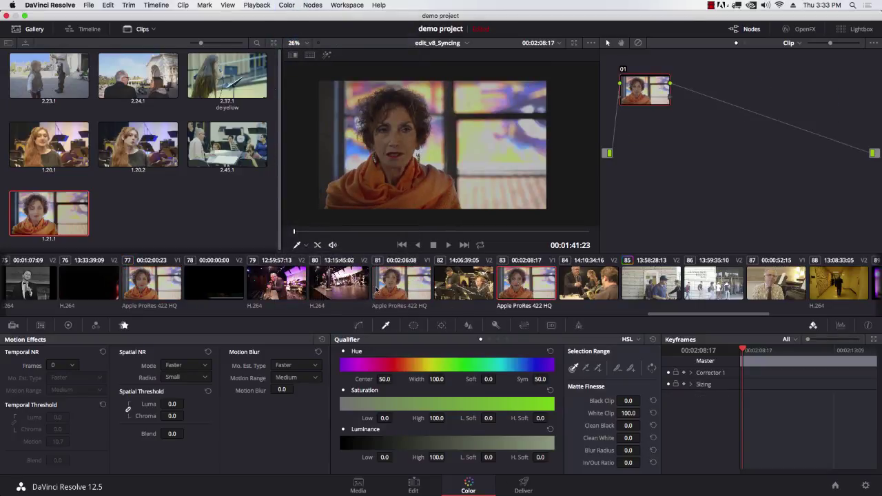
super+click(398, 291)
super+click(161, 288)
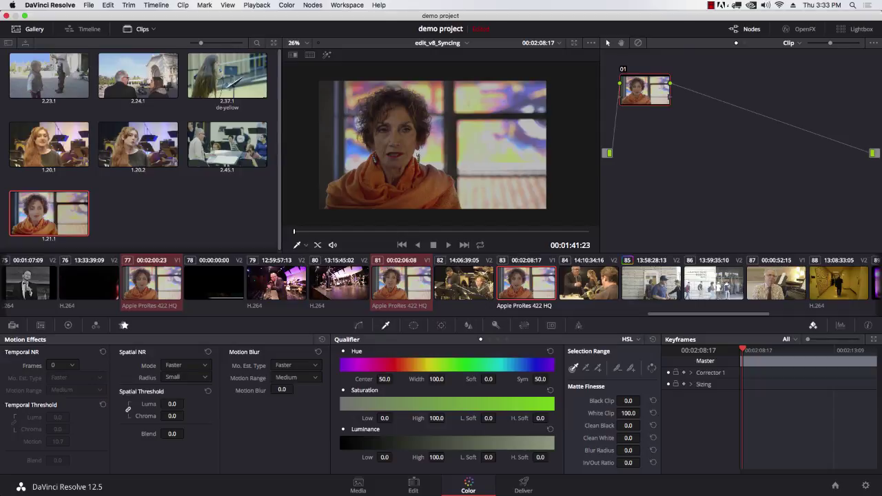
right_click(153, 288)
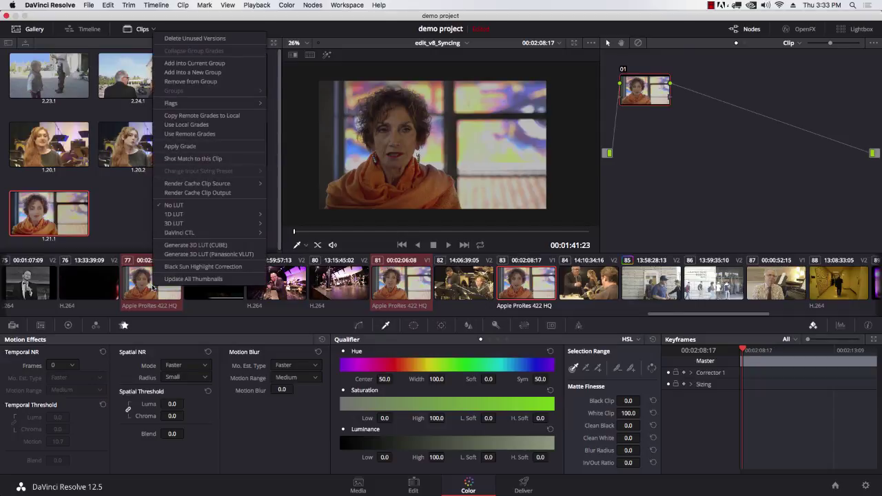
click(236, 73)
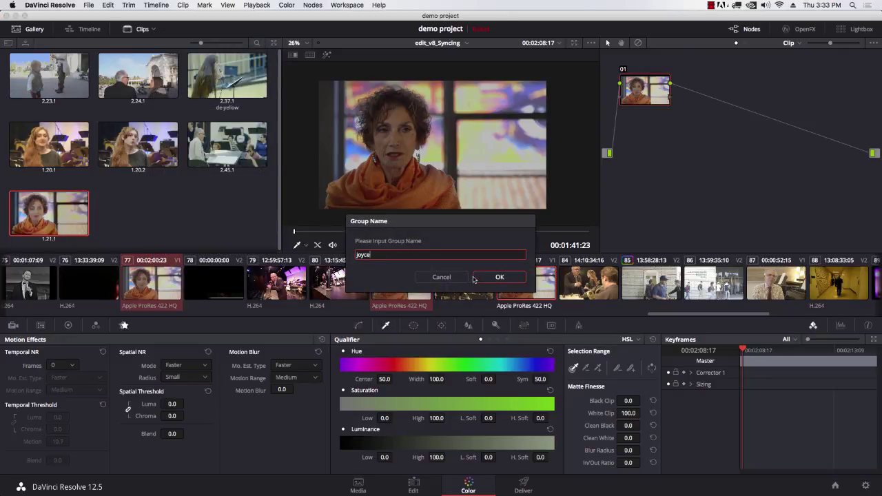
click(500, 276)
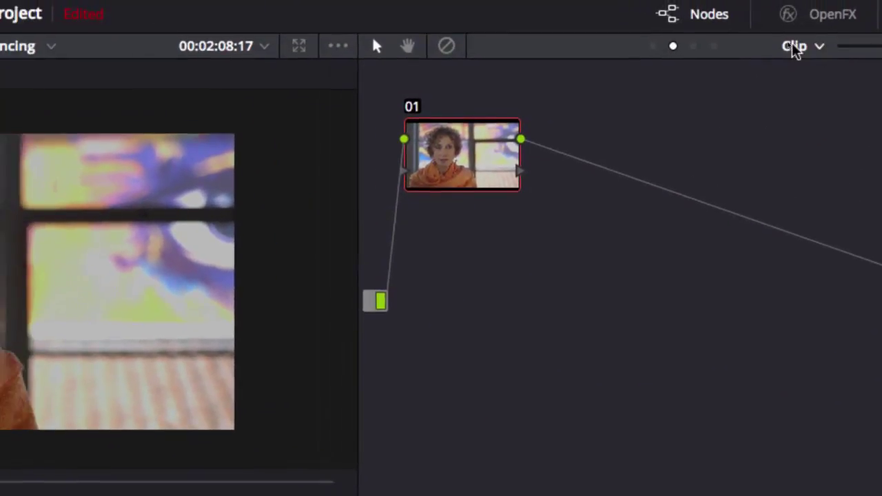
Step: Set the node graph to Group Pre-Clip and apply the grade from gallery still 1.21.1 to the group
click(797, 47)
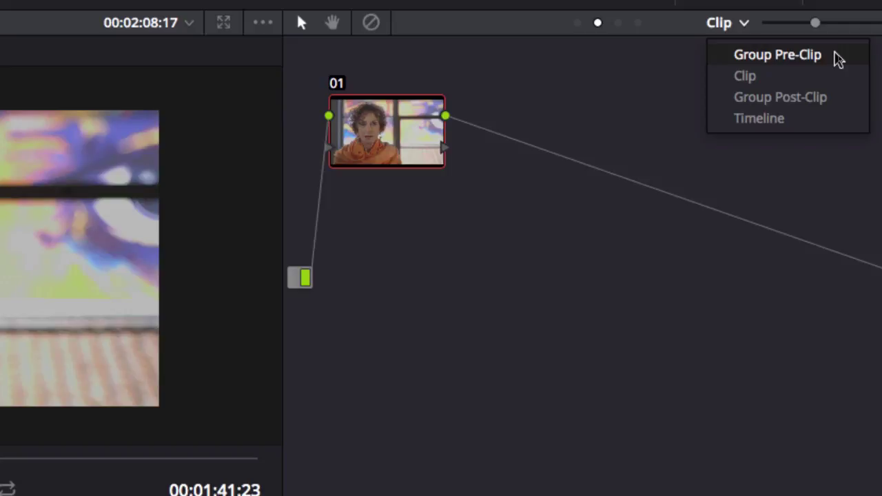
click(827, 58)
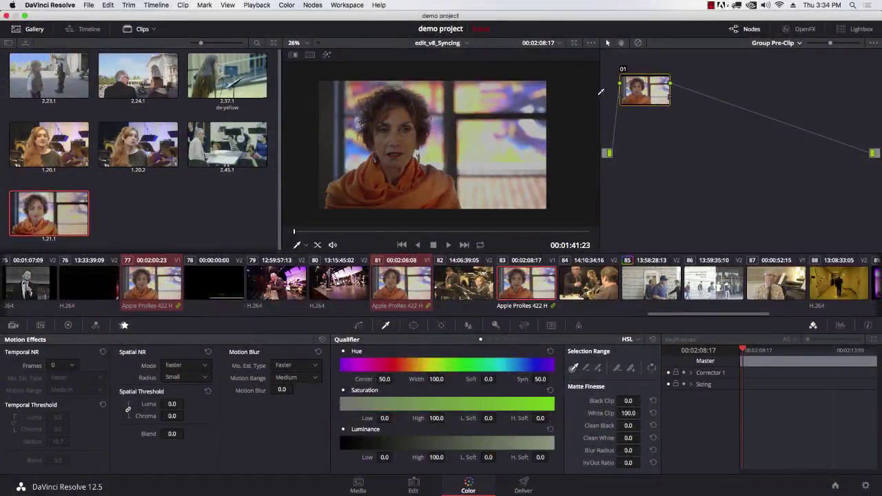
right_click(55, 215)
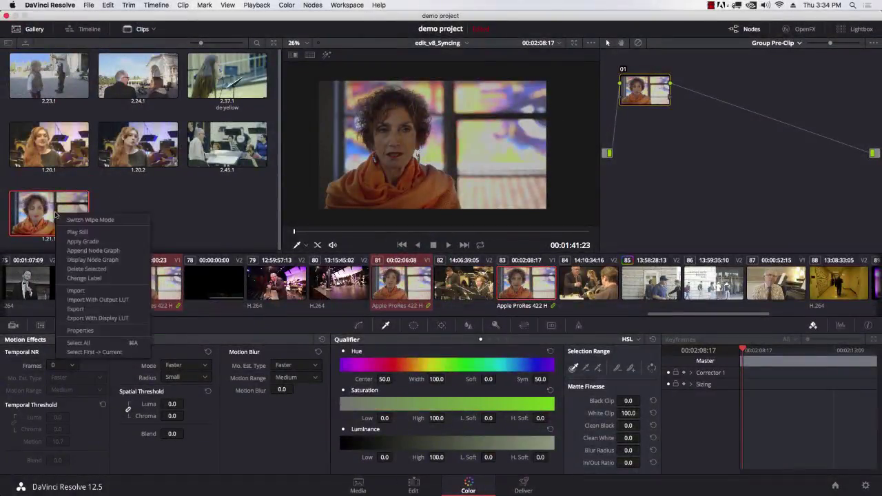
click(93, 241)
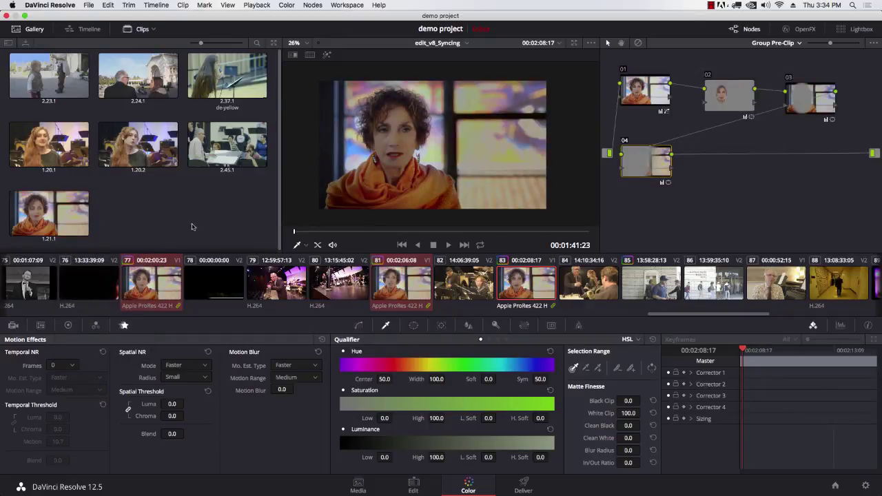
Step: Check the group grade by viewing clips 81 and 77 in the viewer
click(413, 279)
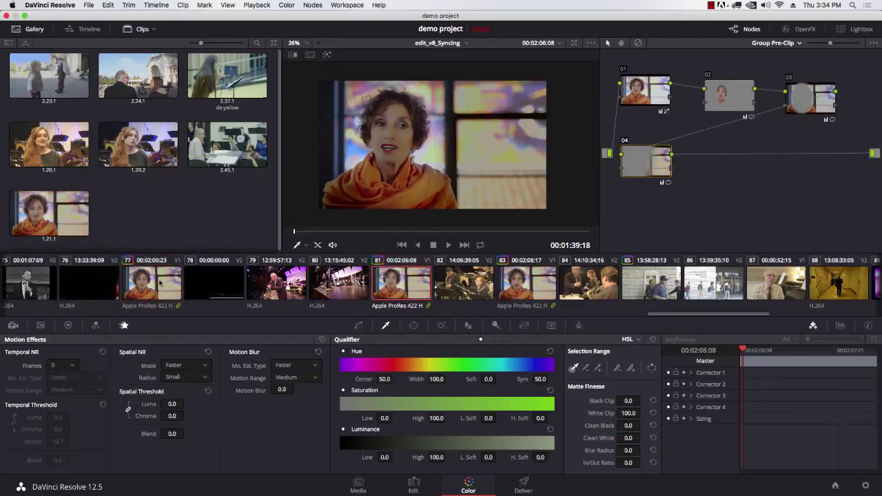
click(161, 282)
click(401, 283)
click(147, 291)
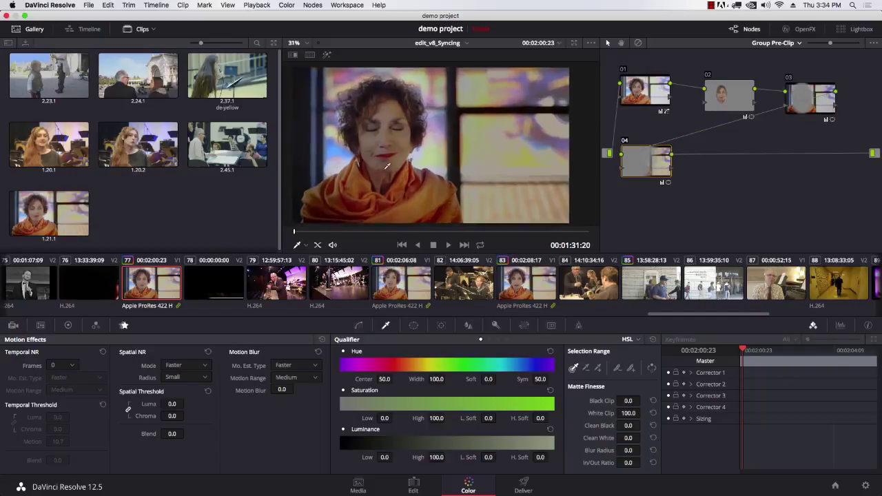
Step: Look at clip 77's own Clip node graph, and return to the Group Pre-Clip graph
click(775, 47)
click(773, 67)
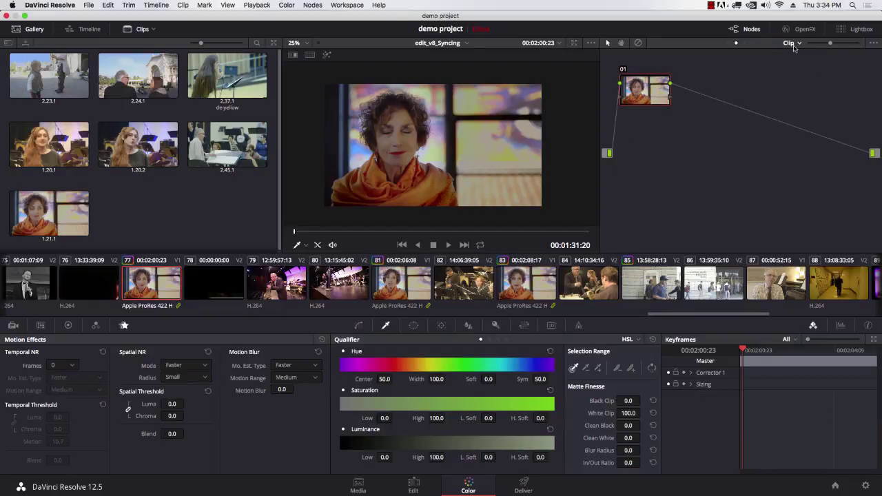
click(794, 45)
click(793, 56)
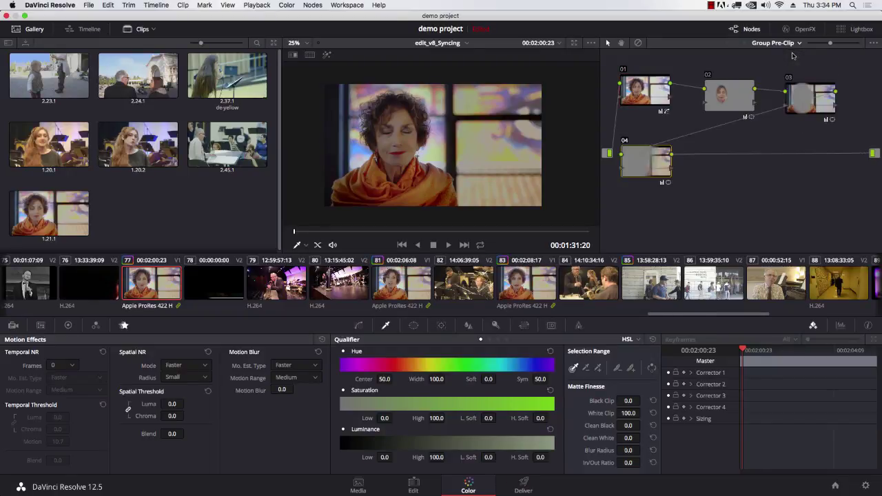
Step: Add a serial node after node 04 in the group graph and darken its gamma to Y -0.20, R -0.23, G -0.20, B -0.16
click(739, 101)
click(660, 165)
key(alt+s)
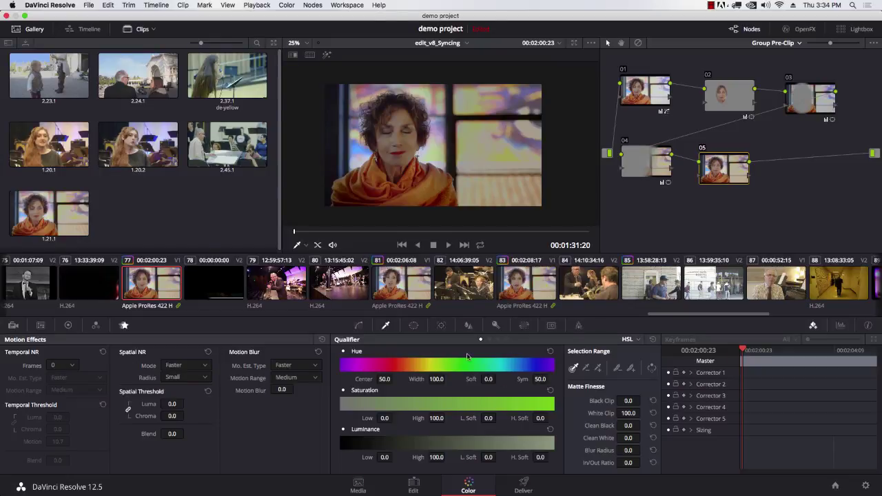
click(68, 325)
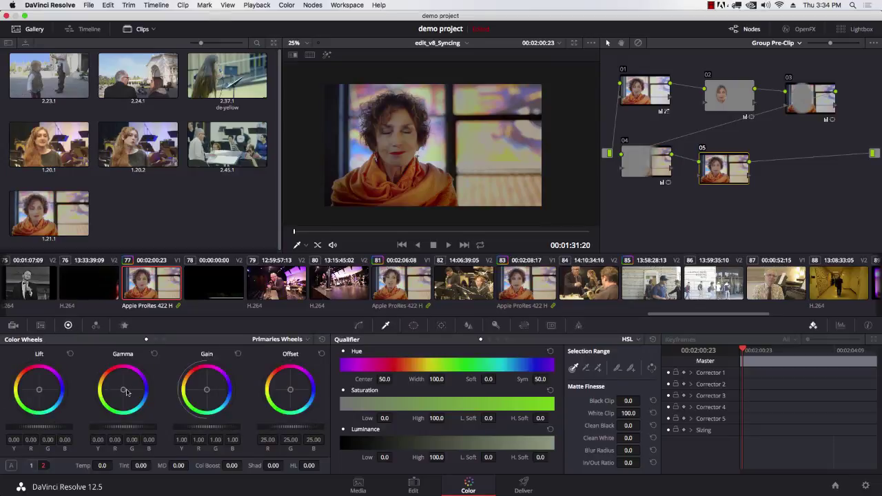
drag(123, 390, 125, 391)
drag(148, 427, 134, 428)
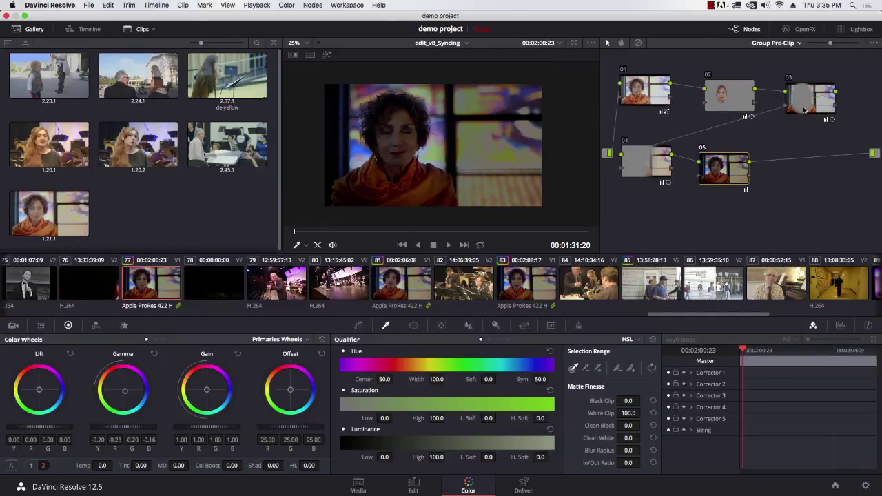
Step: Set clip 81's node graph to Clip and shift its node's gain strongly toward orange: R 1.44, G 0.92, B 0.52
click(415, 280)
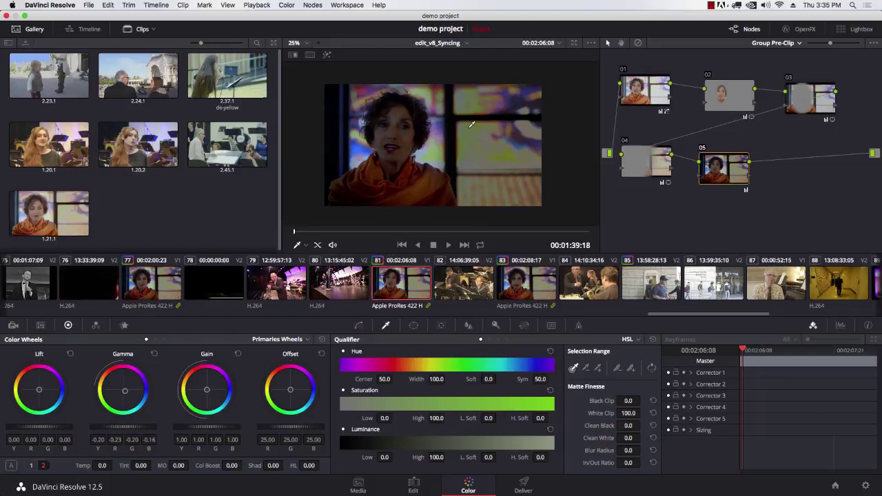
click(789, 43)
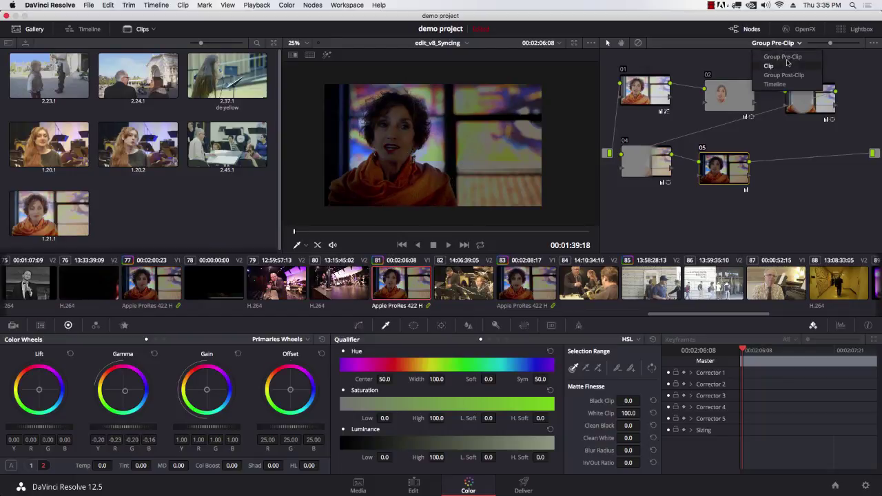
click(788, 66)
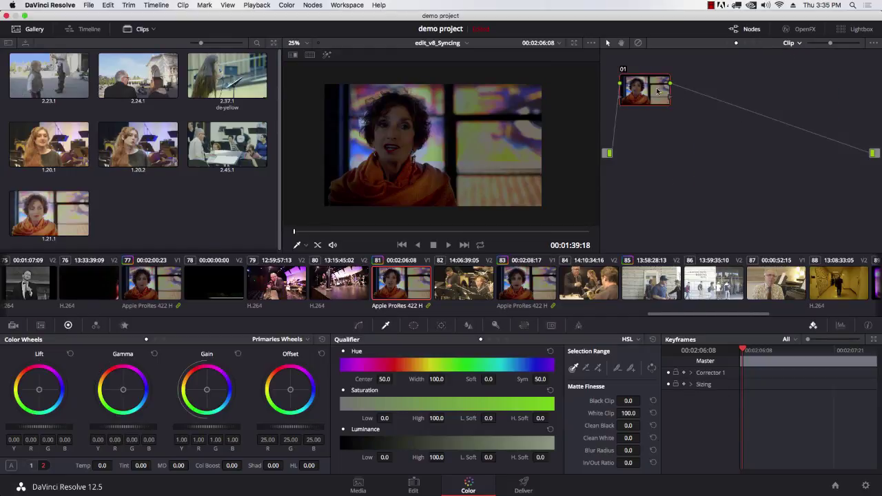
drag(658, 88, 680, 104)
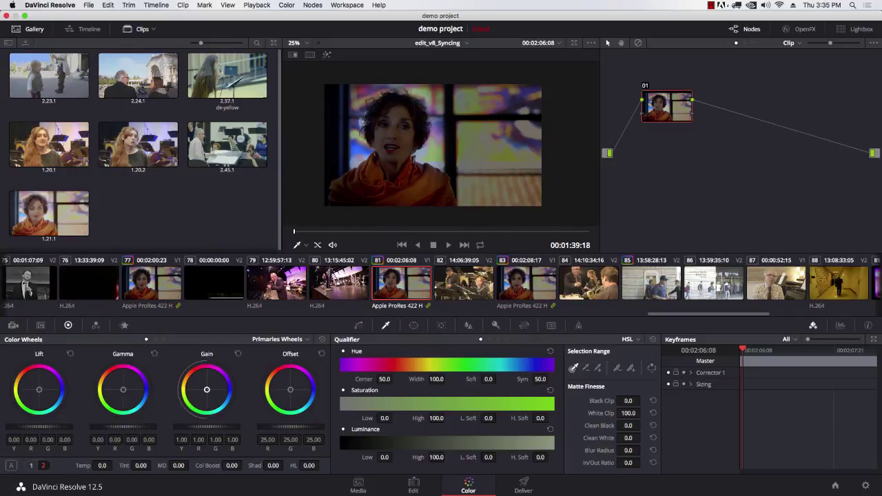
drag(206, 389, 200, 383)
Step: Set clip 77's node graph to Group Pre-Clip and raise node 05's gamma to Y -0.05, R -0.07, G -0.04, B -0.01
click(145, 295)
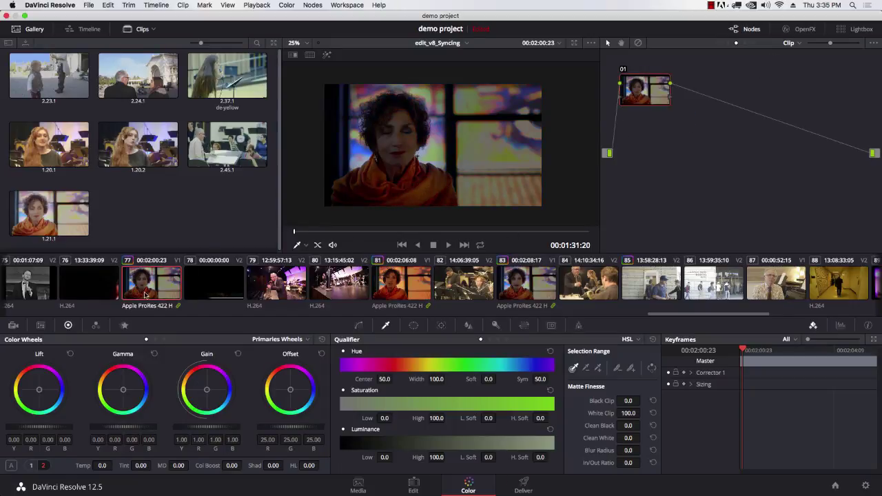
click(788, 43)
click(799, 57)
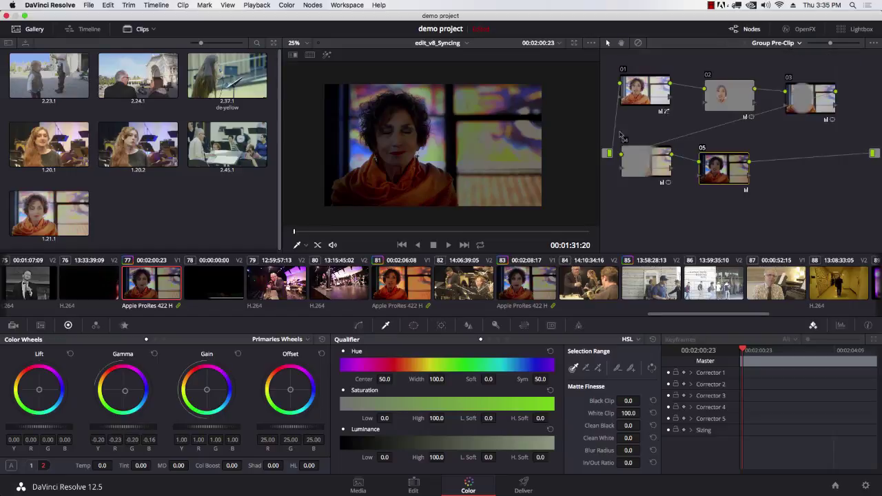
click(781, 47)
click(793, 58)
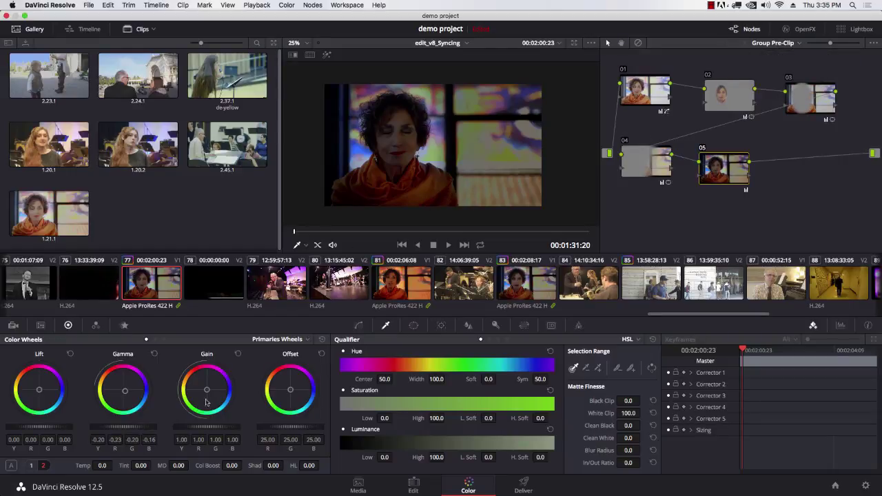
drag(125, 427, 174, 427)
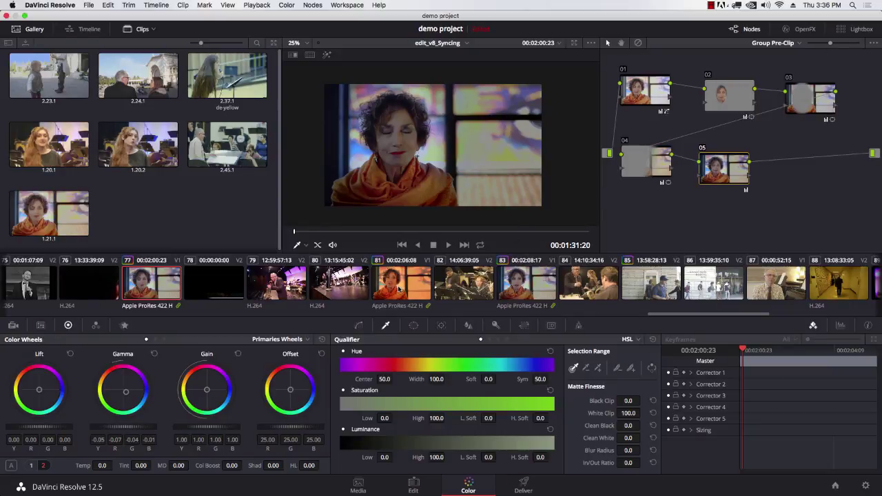
Step: Compare clips 83, 81 and 77 in the viewer, and look at the group commands available for clip 77
click(513, 286)
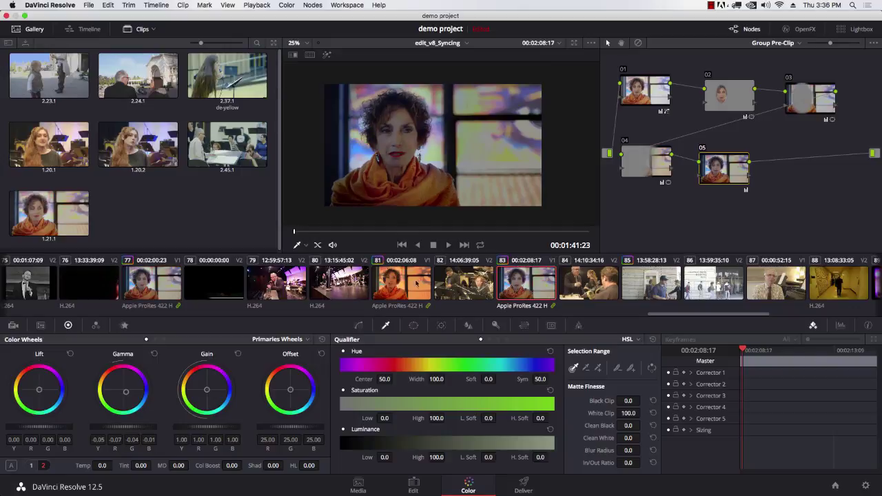
click(416, 282)
click(178, 293)
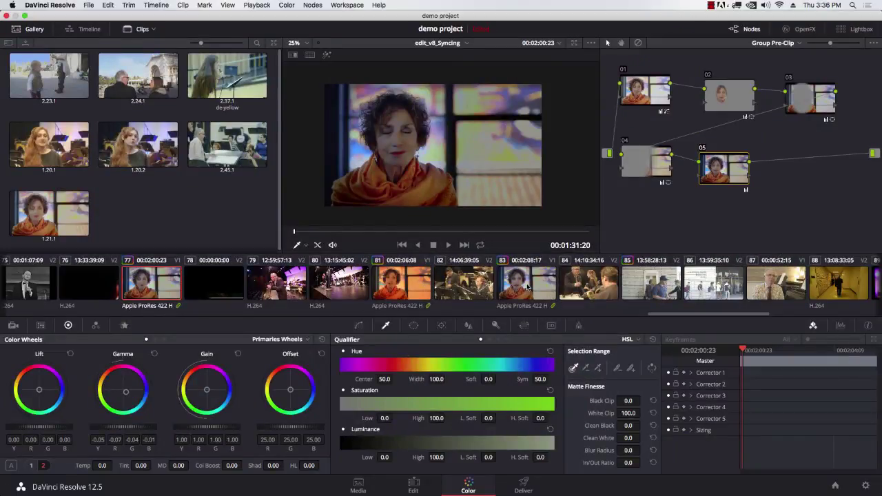
right_click(153, 283)
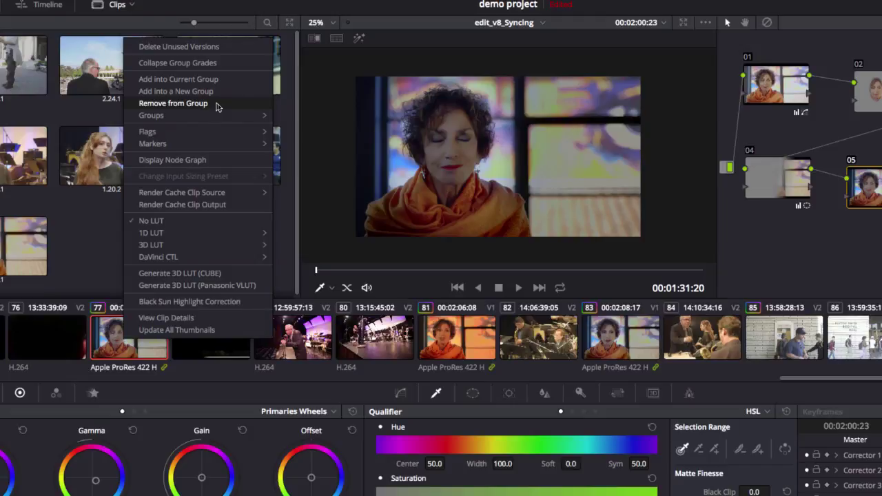
click(215, 107)
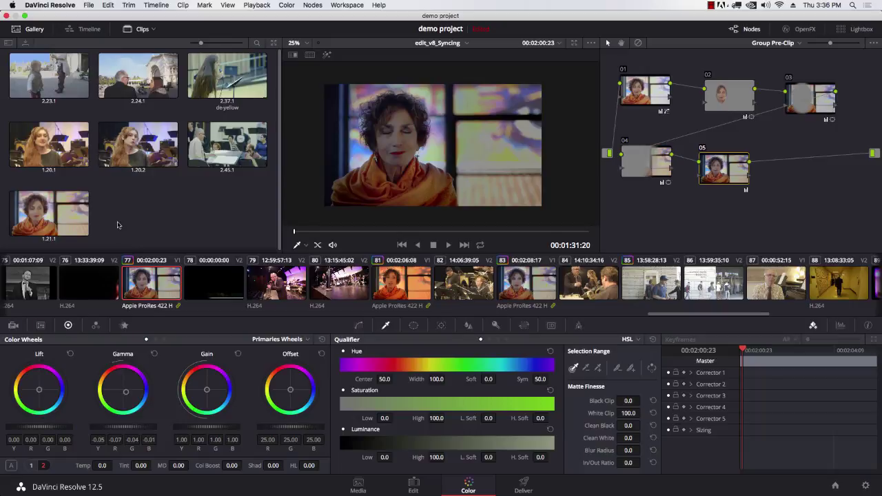
click(527, 279)
click(426, 285)
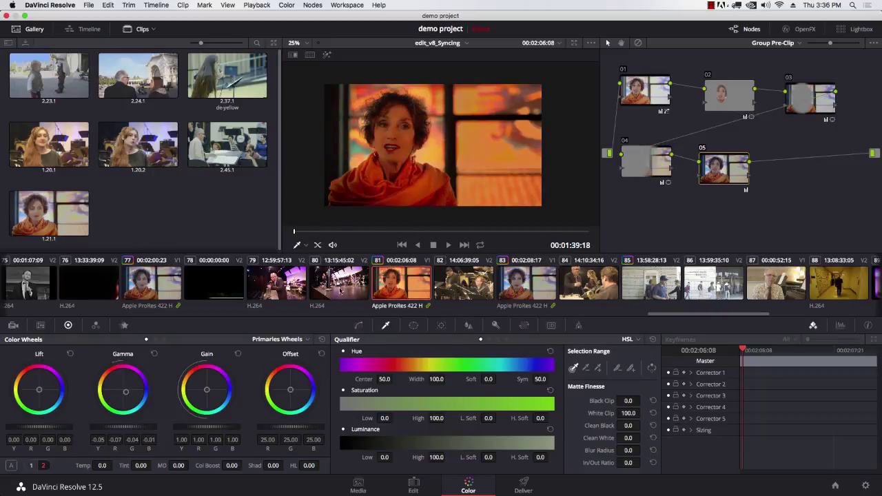
click(169, 290)
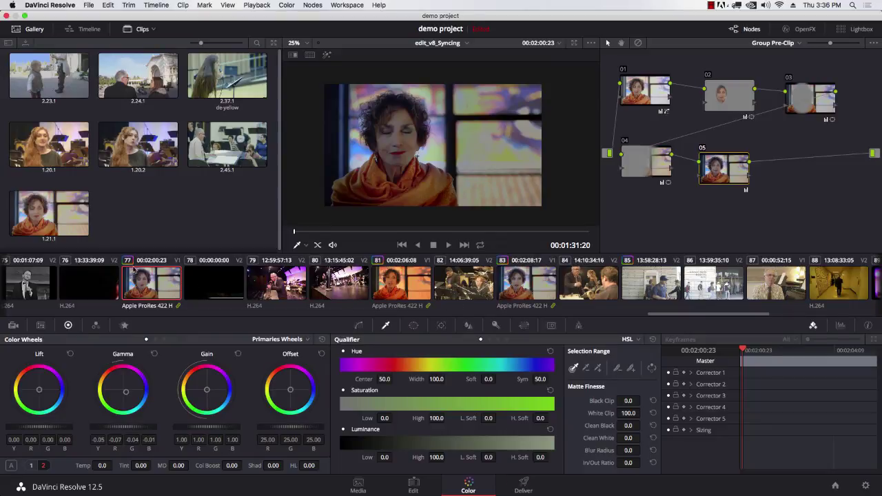
Step: Set clip 81's node graph to Clip and reset the selected node's grade
click(410, 295)
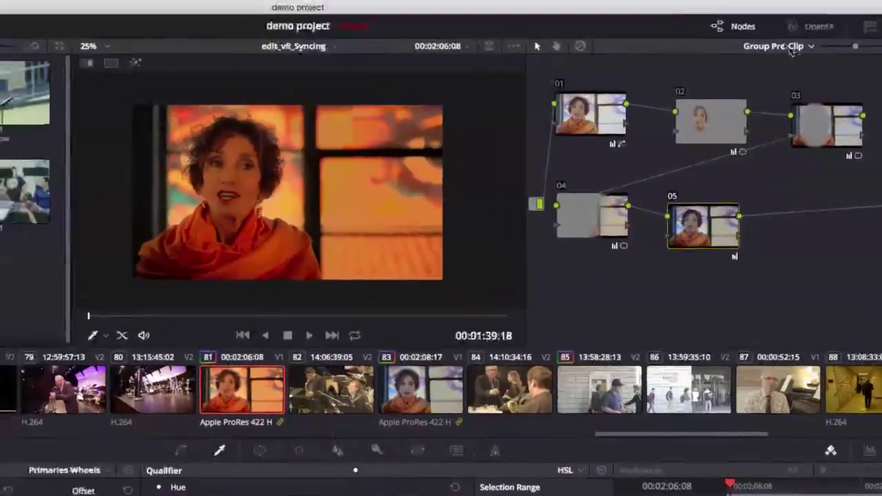
click(793, 47)
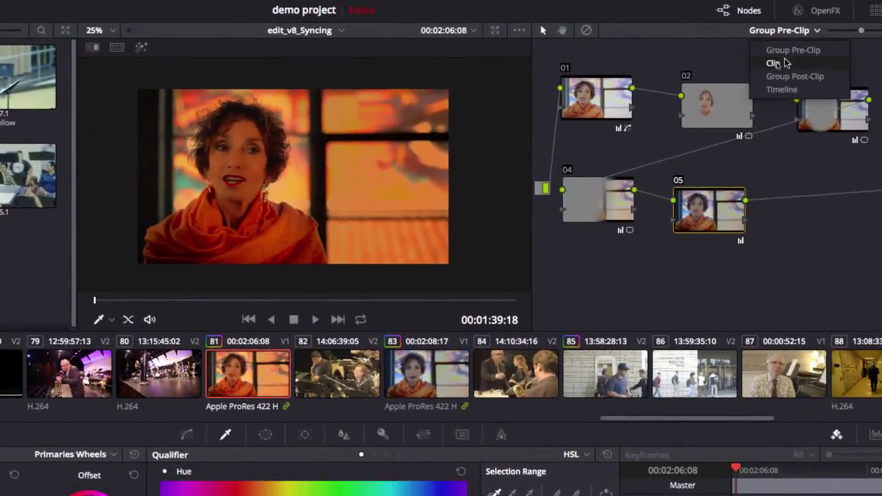
click(771, 76)
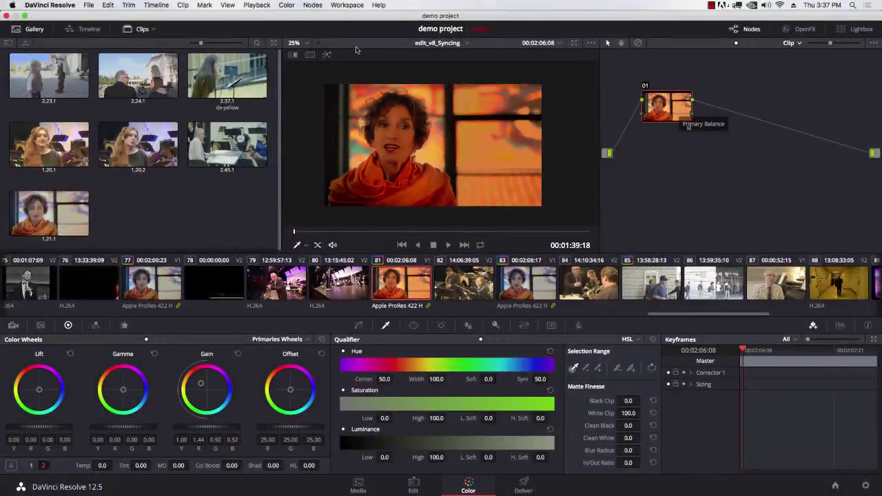
click(287, 5)
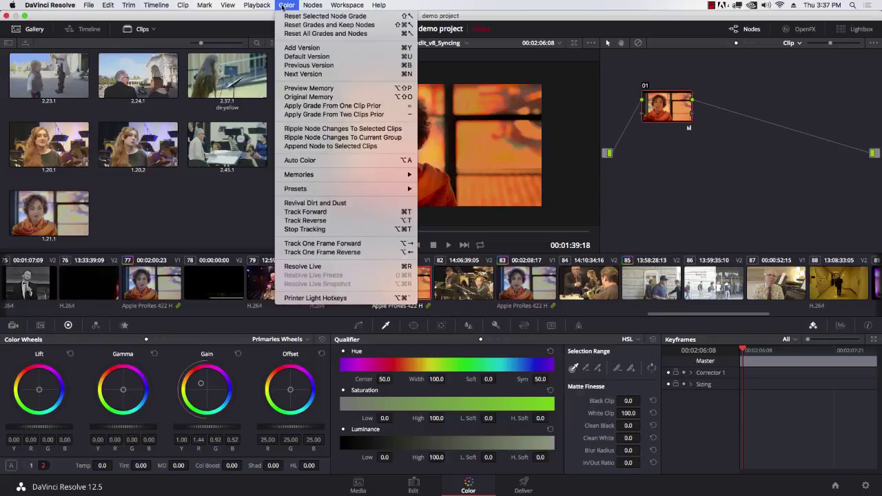
click(289, 15)
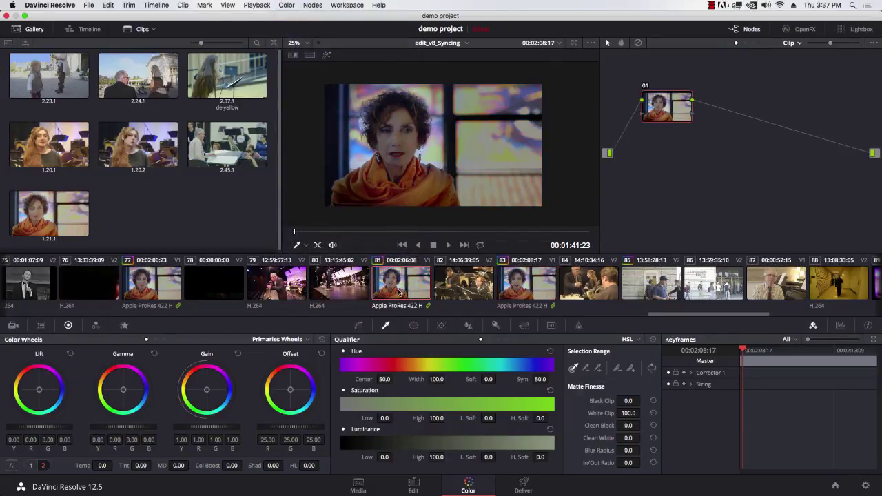
Step: Check that the grouped interview clips 77, 81 and 83 match in the viewer
click(156, 293)
click(421, 291)
click(497, 291)
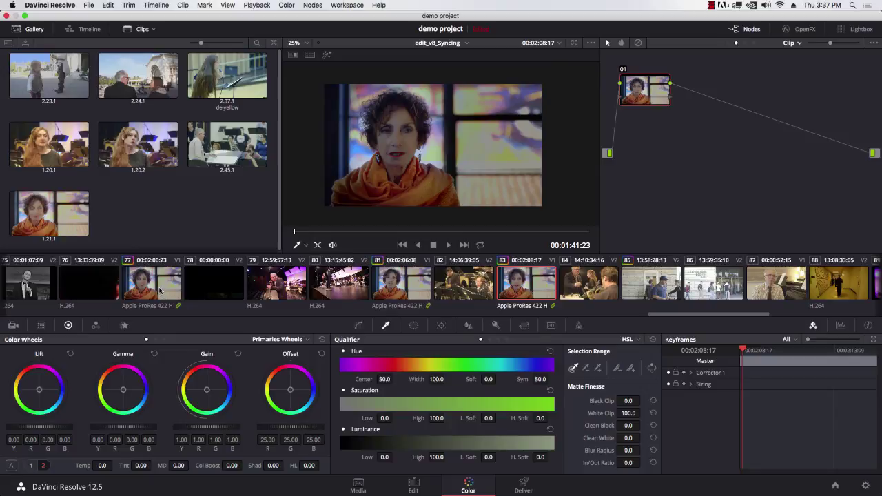
Step: In clip 77's Group Pre-Clip graph, warm node 05's gamma to R -0.04, G -0.04, B -0.07
click(163, 293)
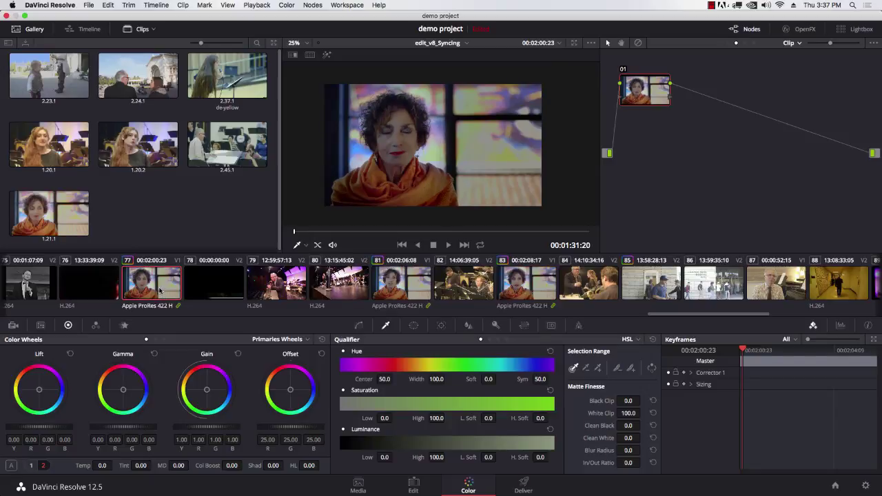
click(791, 44)
click(796, 56)
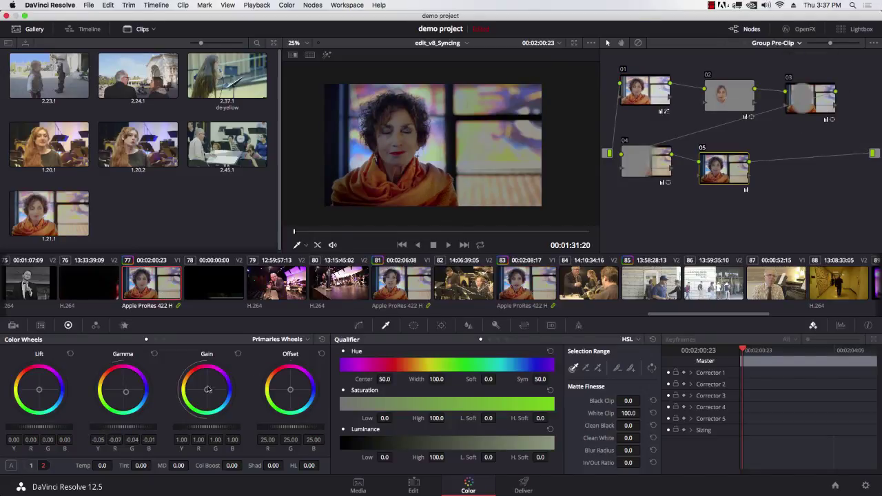
drag(125, 394, 120, 390)
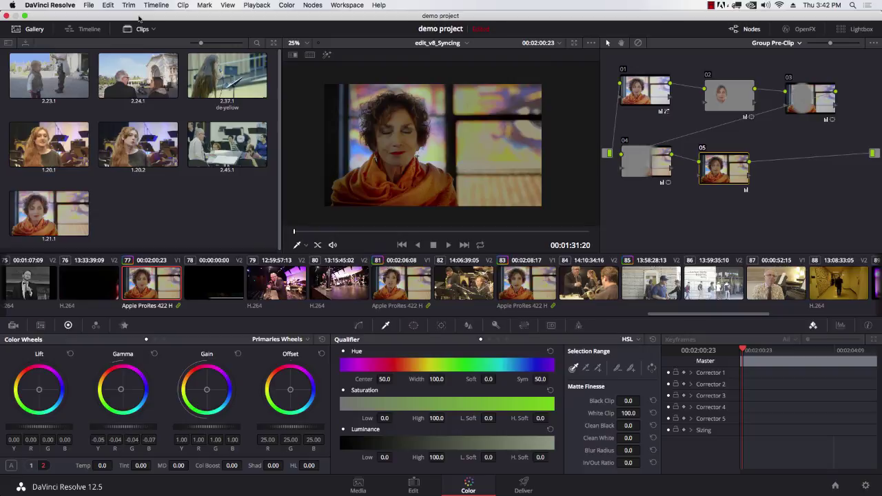
click(258, 6)
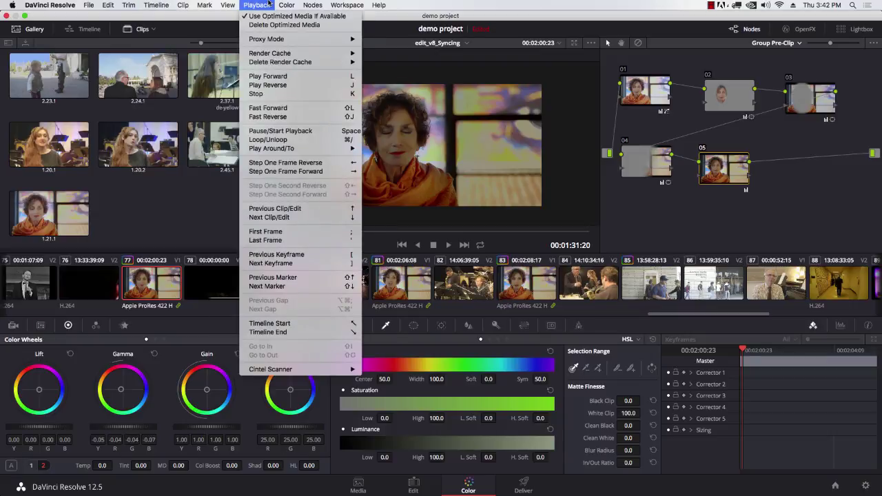
click(269, 5)
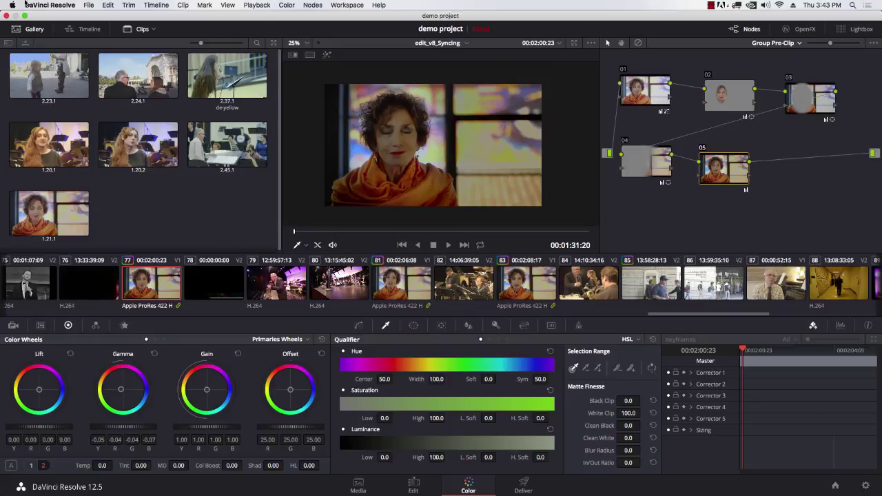
click(58, 5)
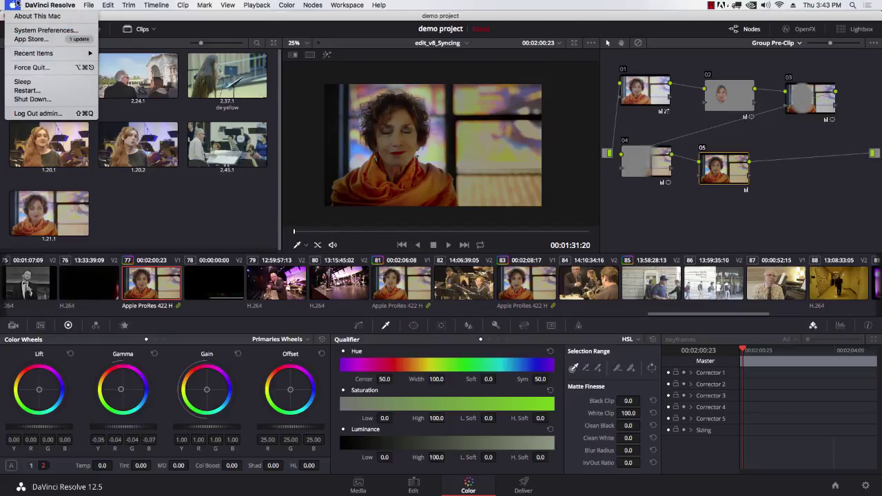
click(16, 5)
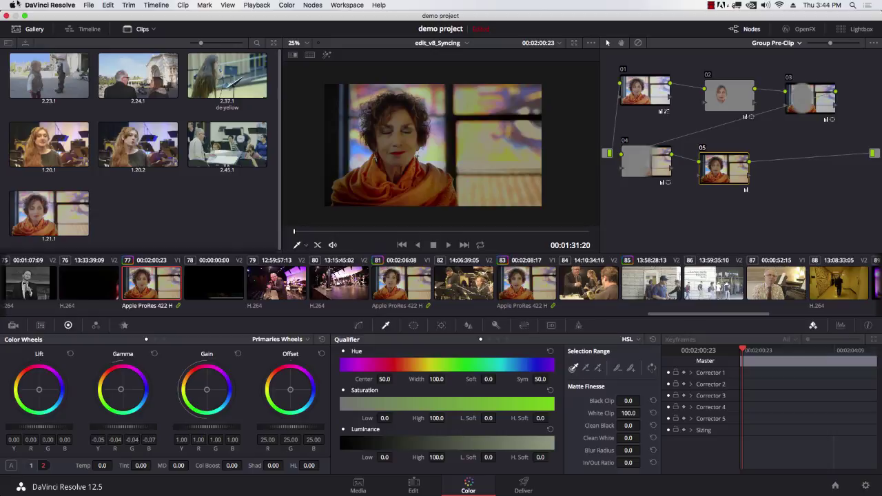
key(super+Tab)
key(super+Tab)
key(super+Tab)
key(super+Tab)
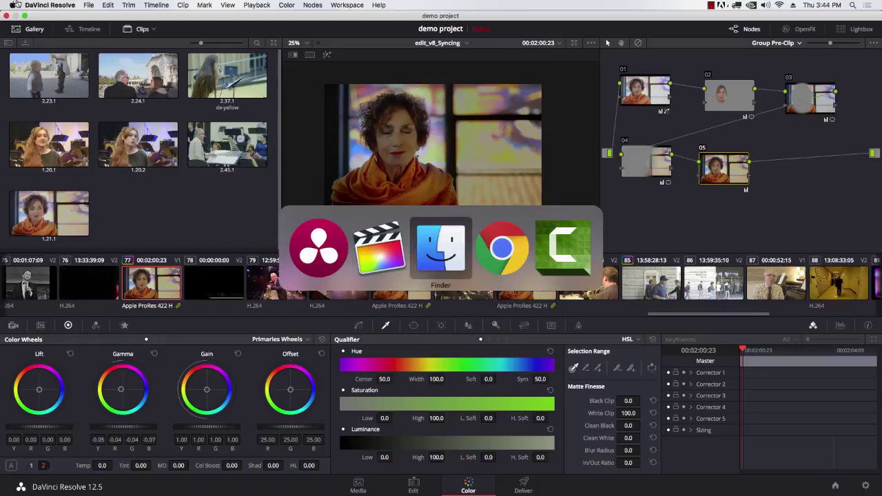